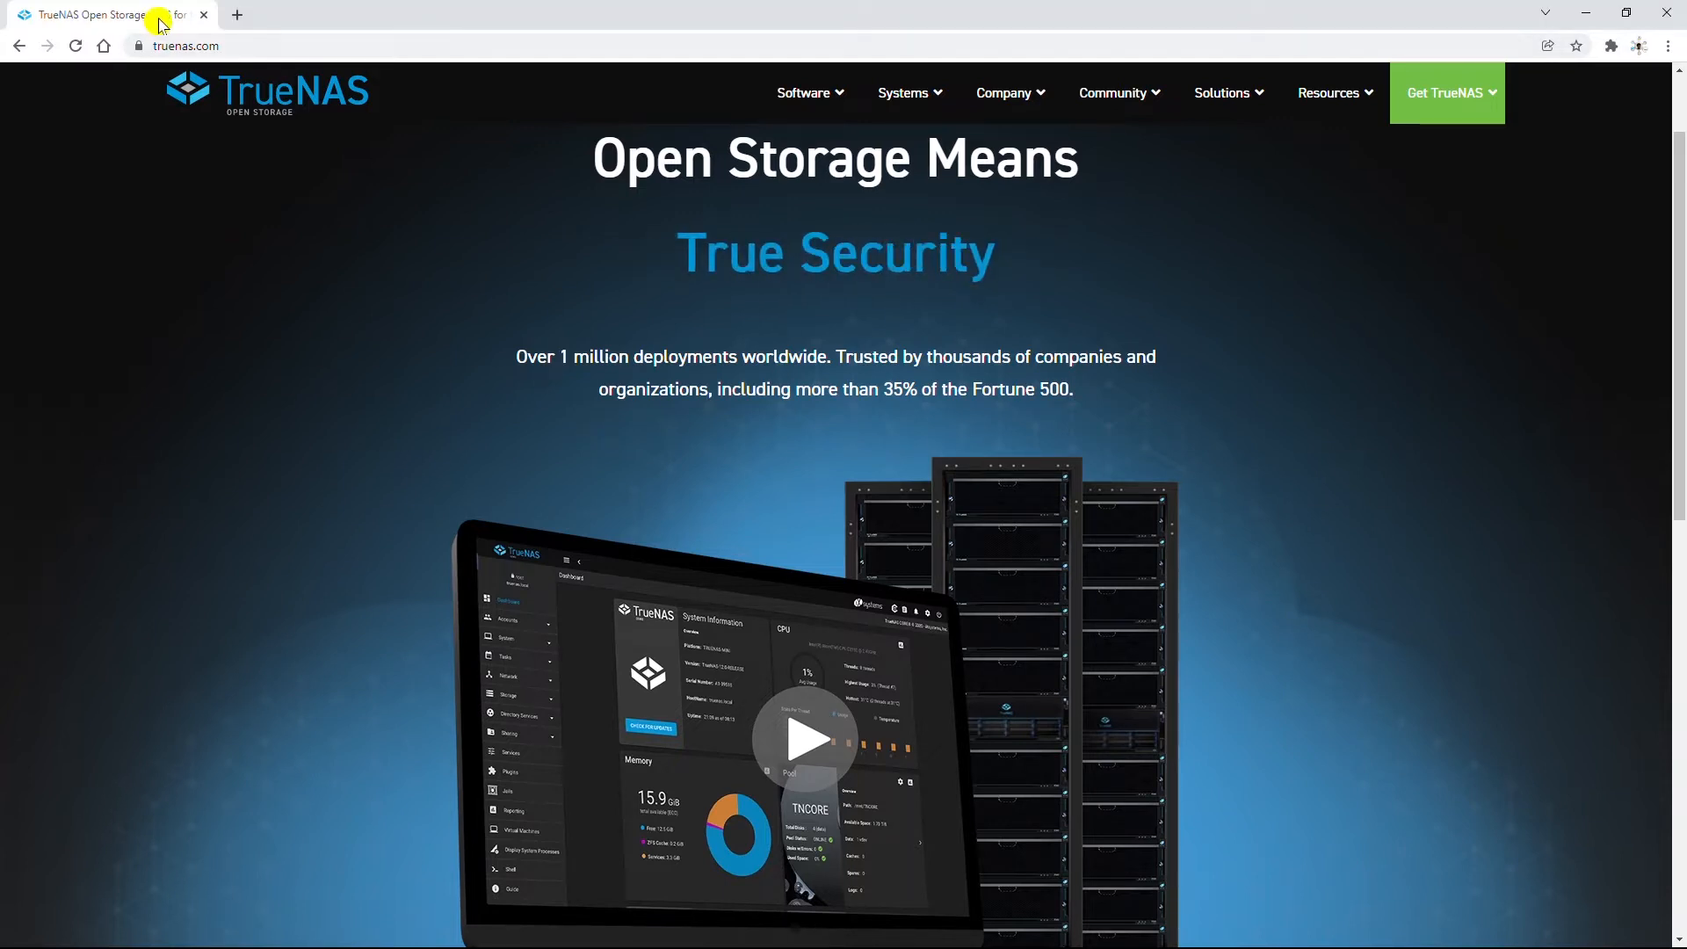
Search Google for 'download freenas' in a new tab.
click(234, 18)
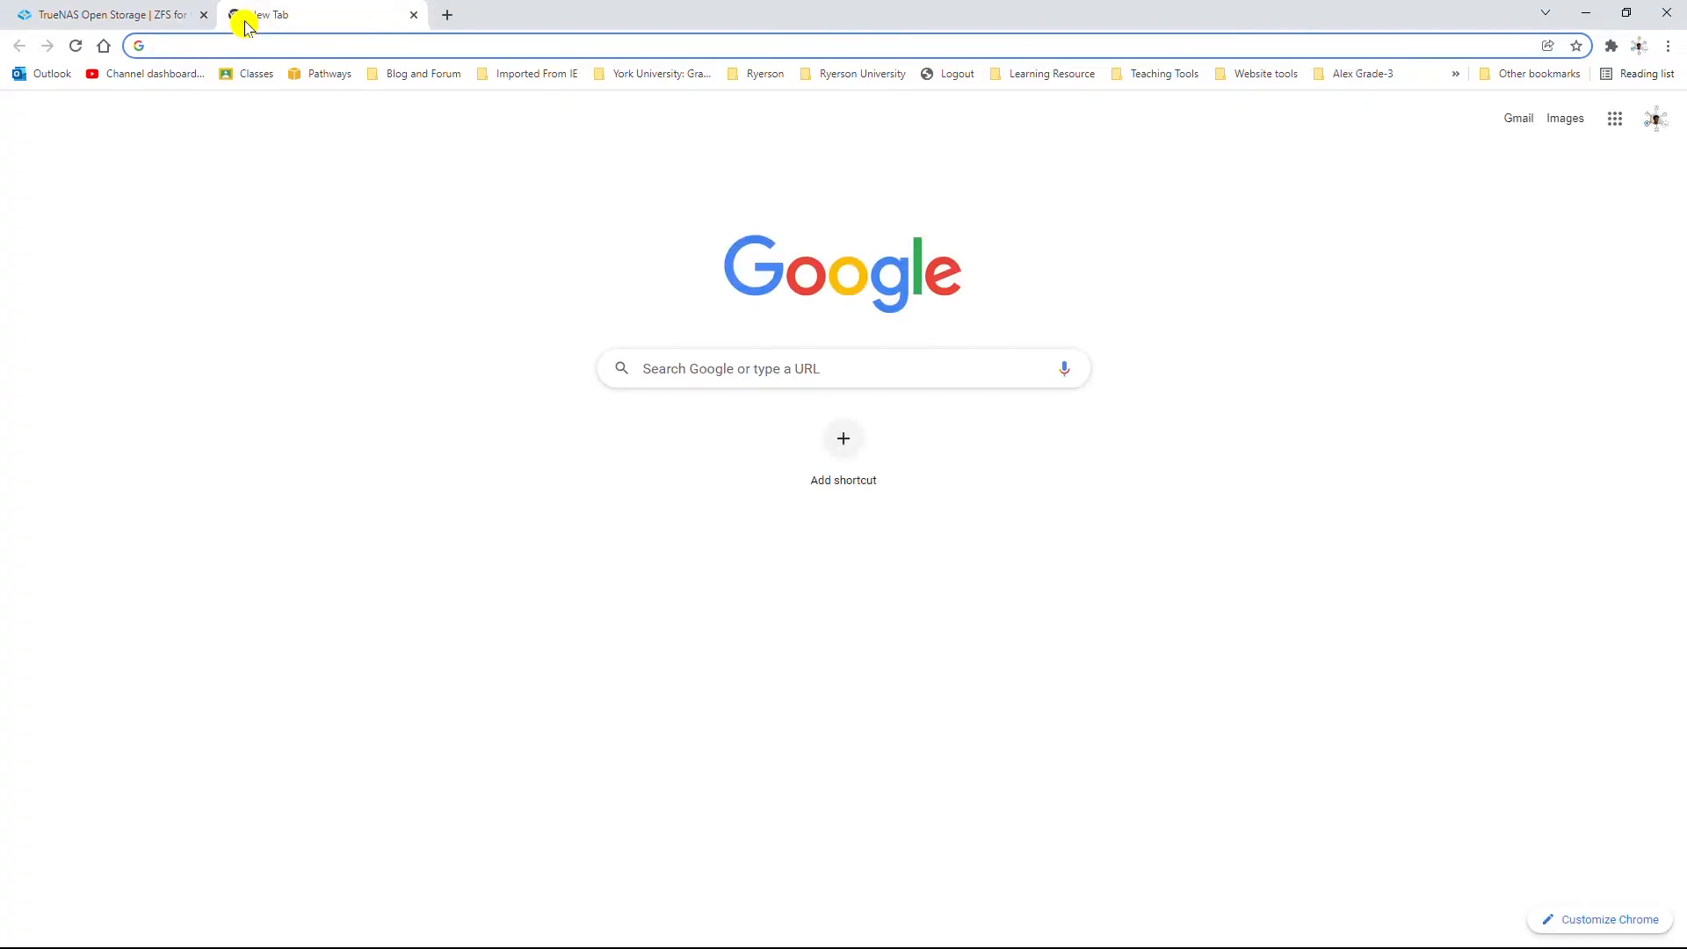
text(download f)
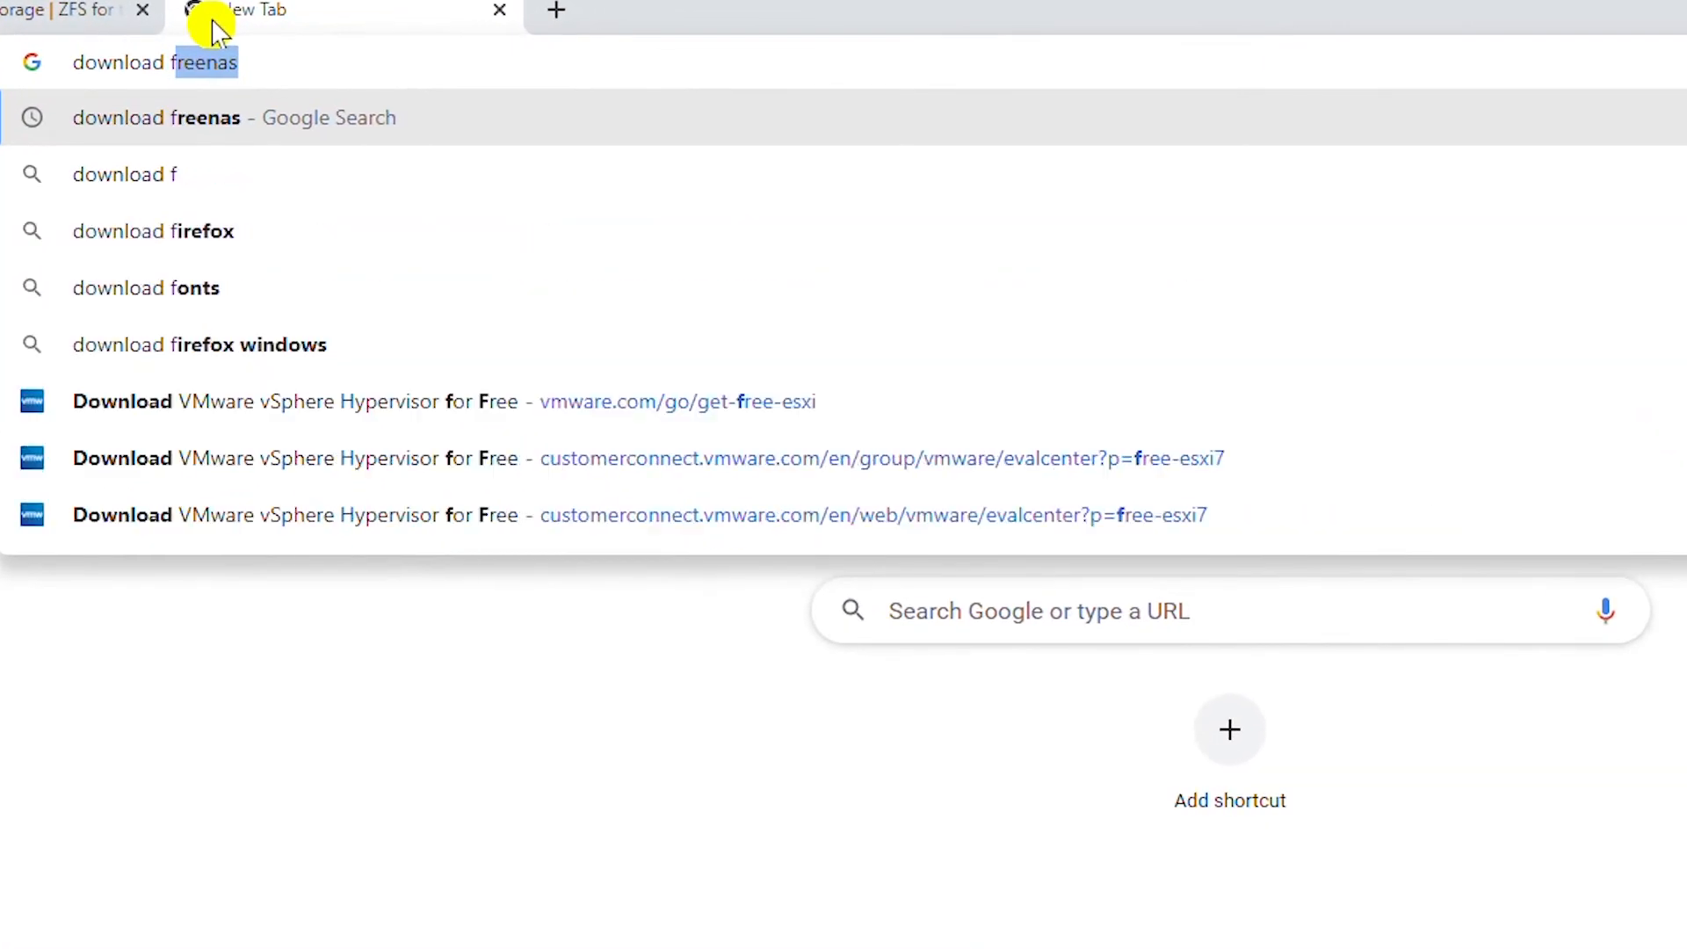
text(reenas)
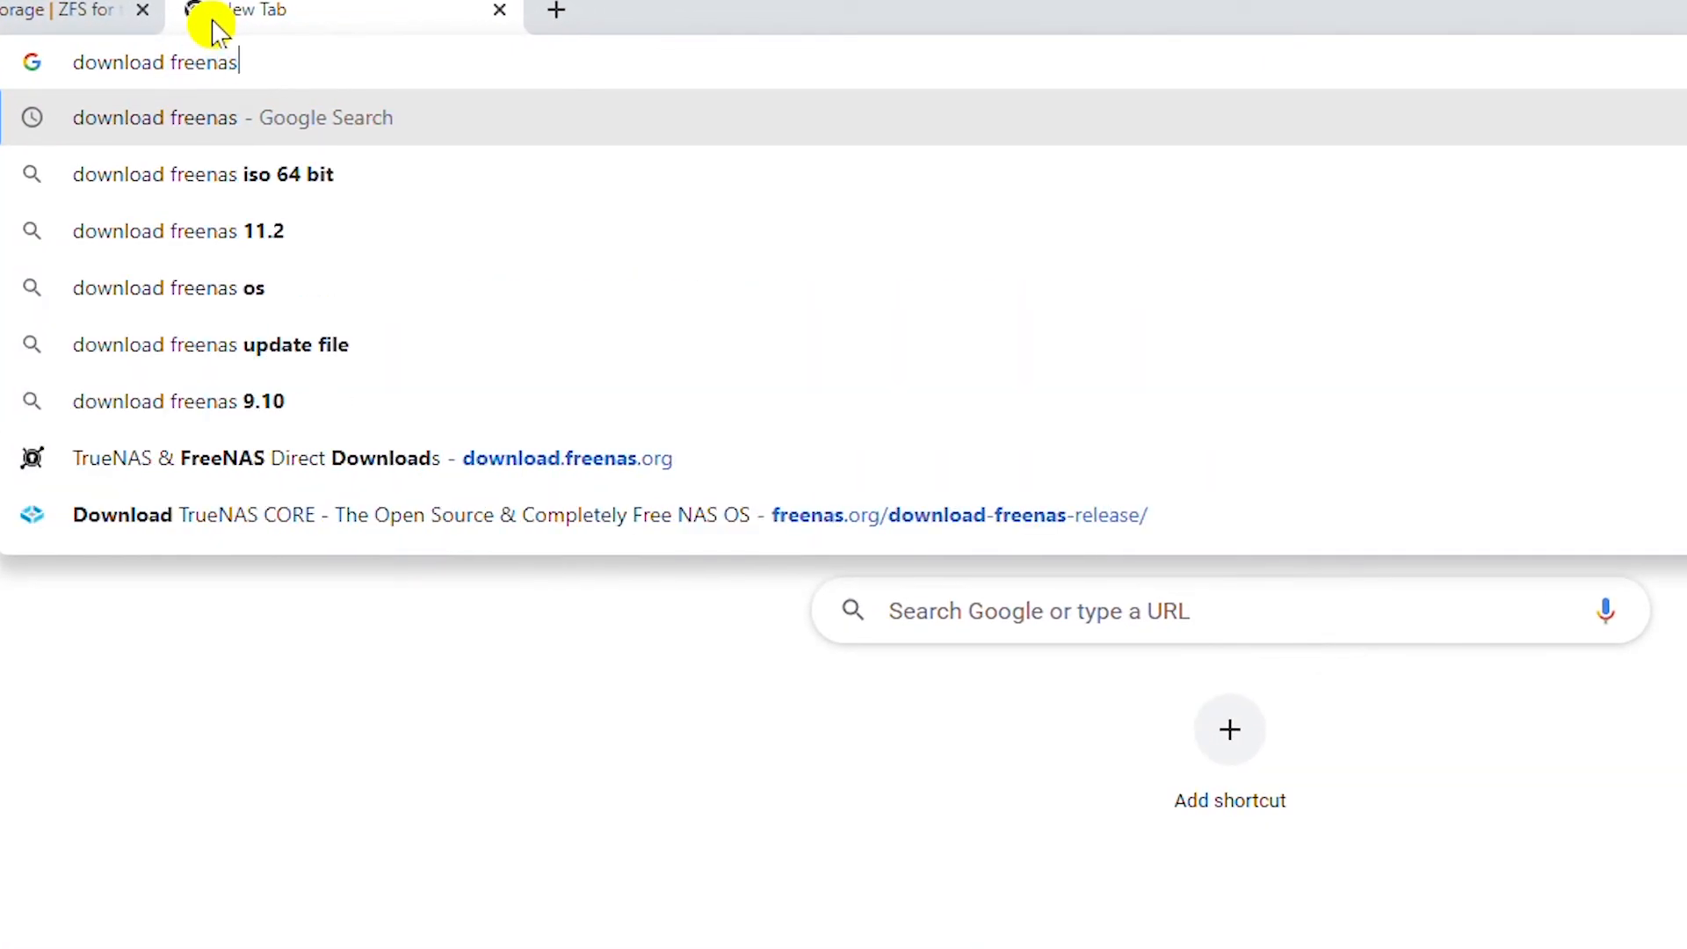
key(Return)
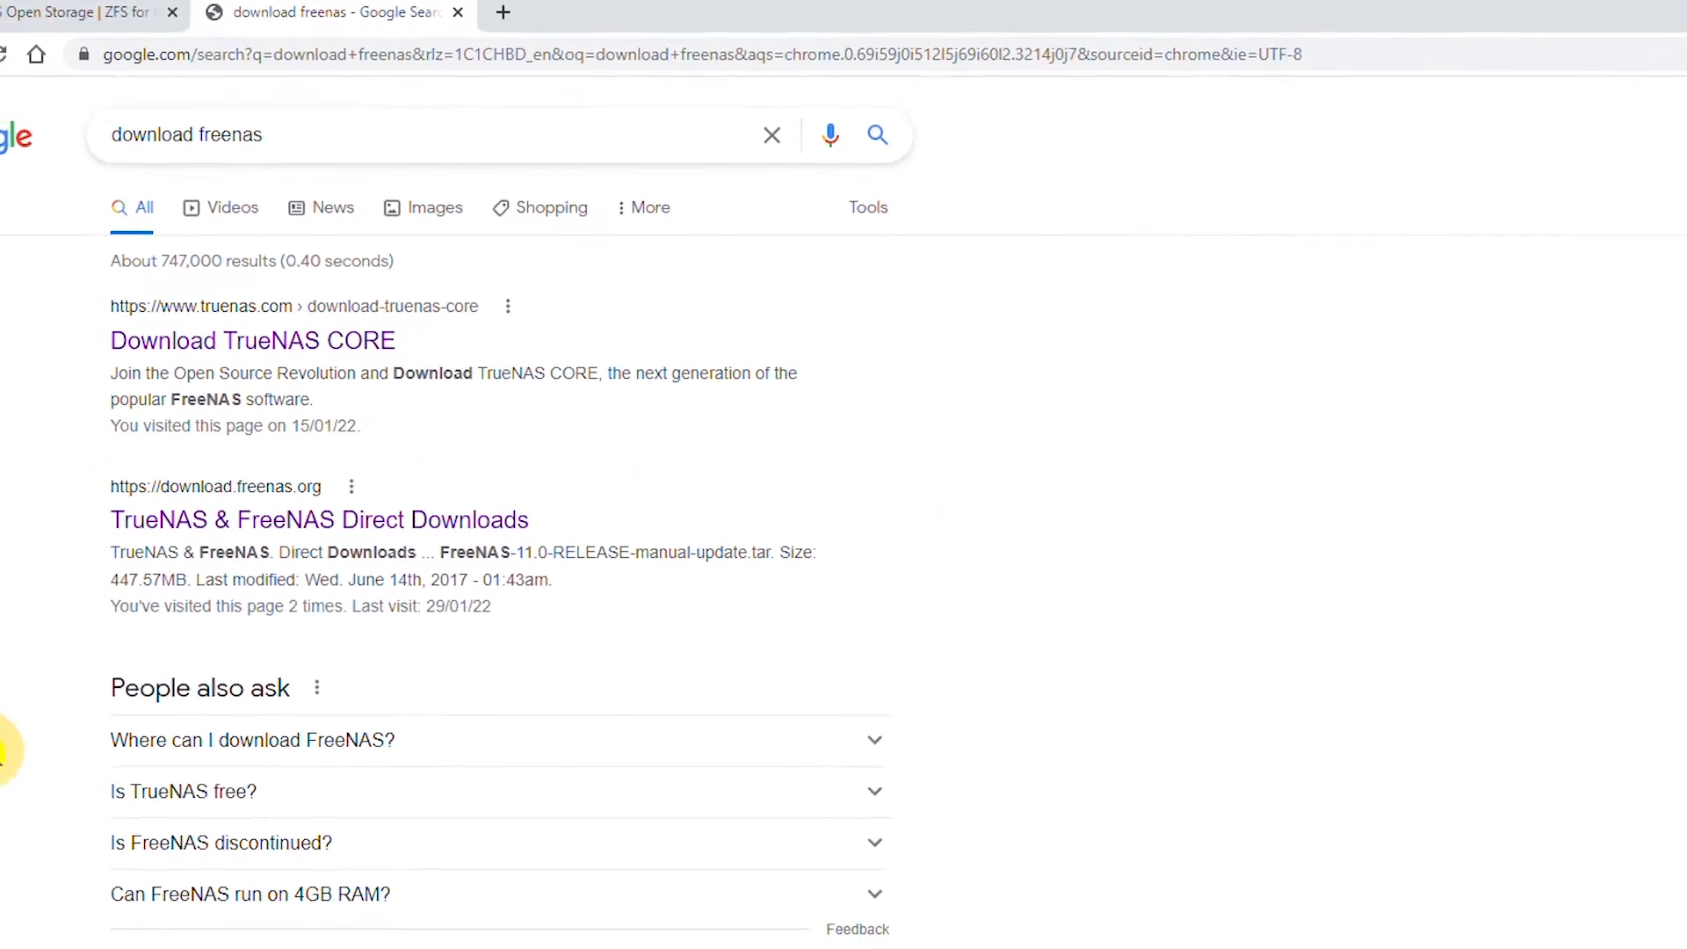
Open the 'FreeNAS 11.2 Download | TechSpot' page from the search results.
scroll(61, 584, down, 1)
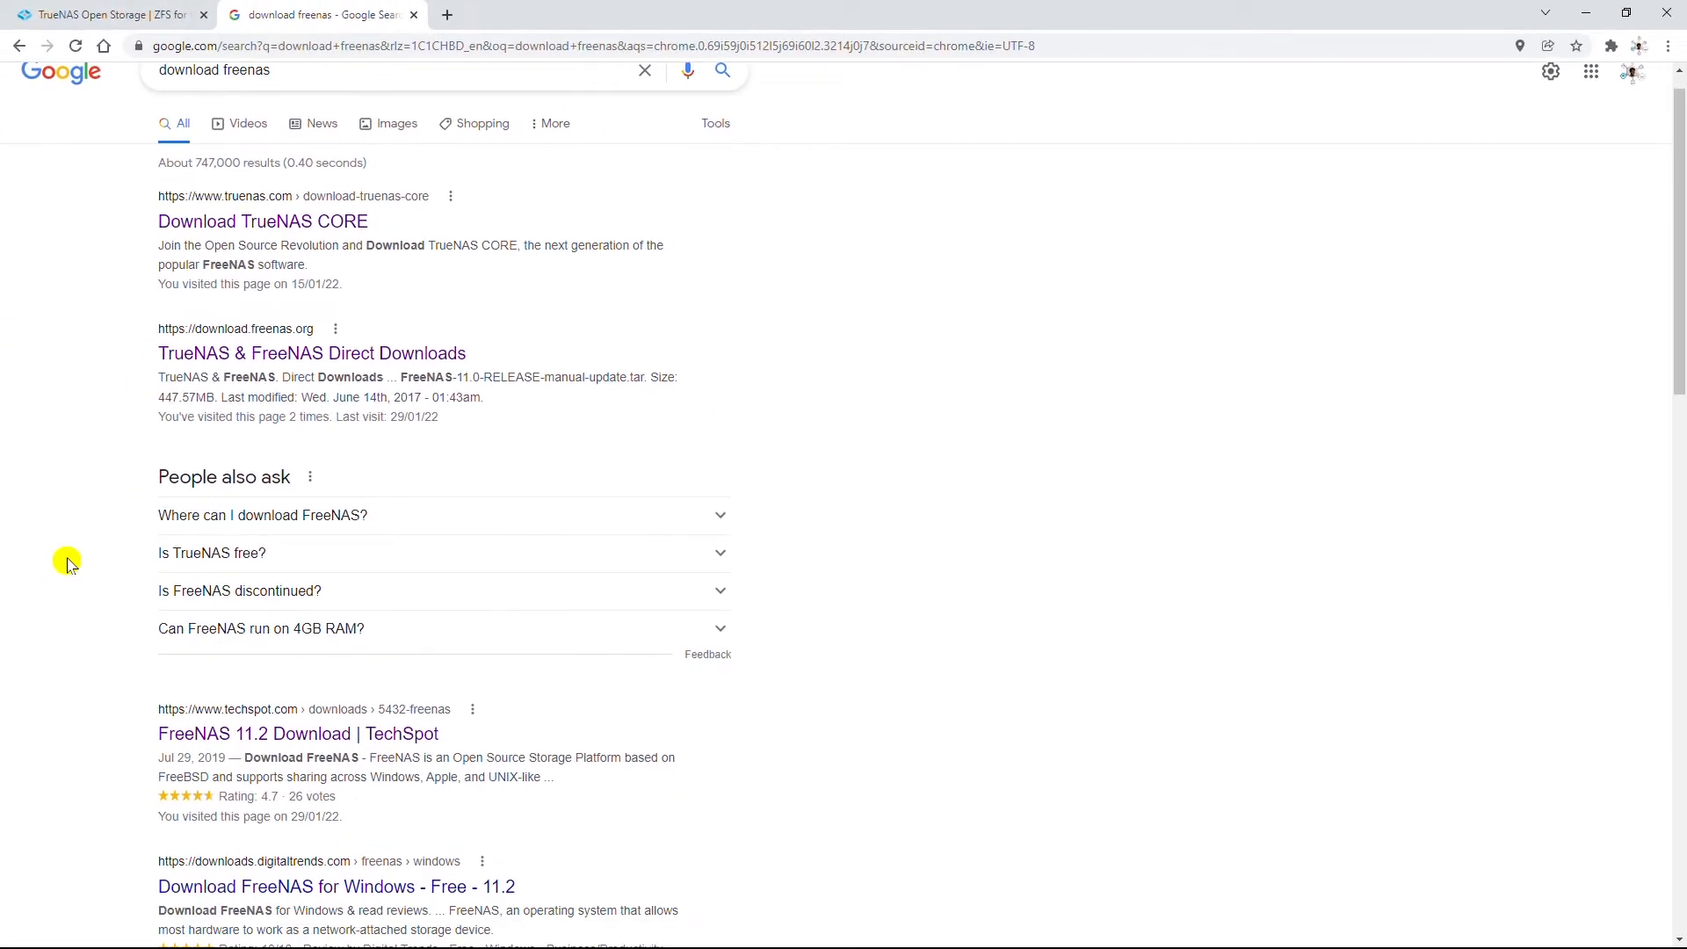
click(272, 745)
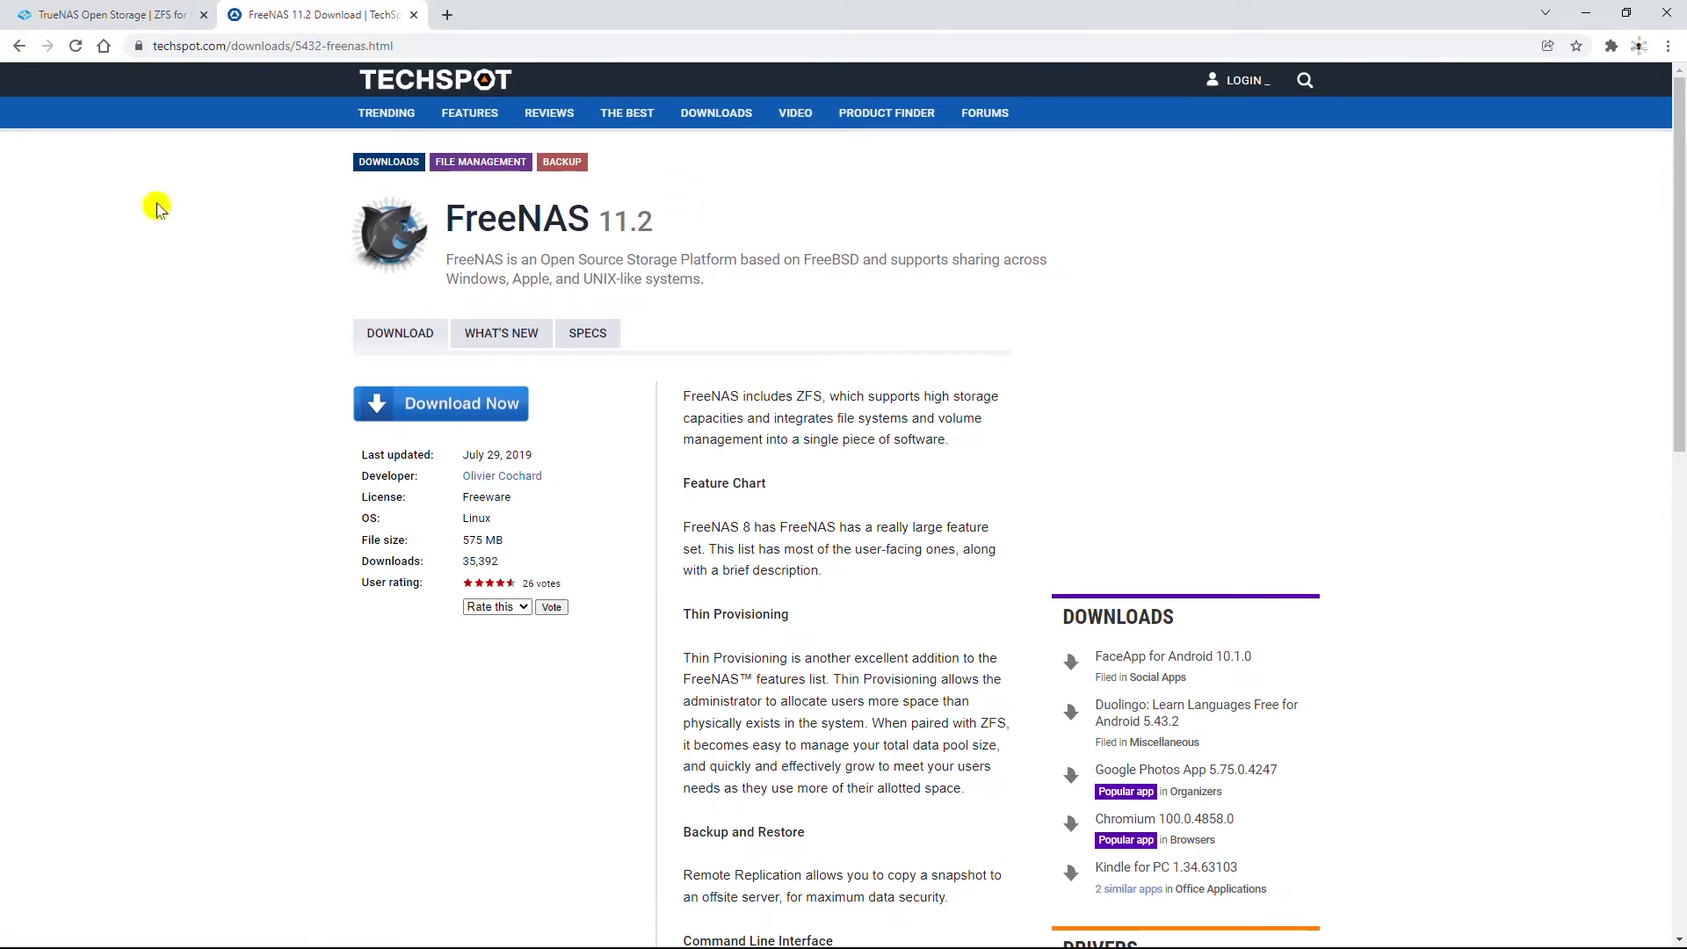
click(17, 49)
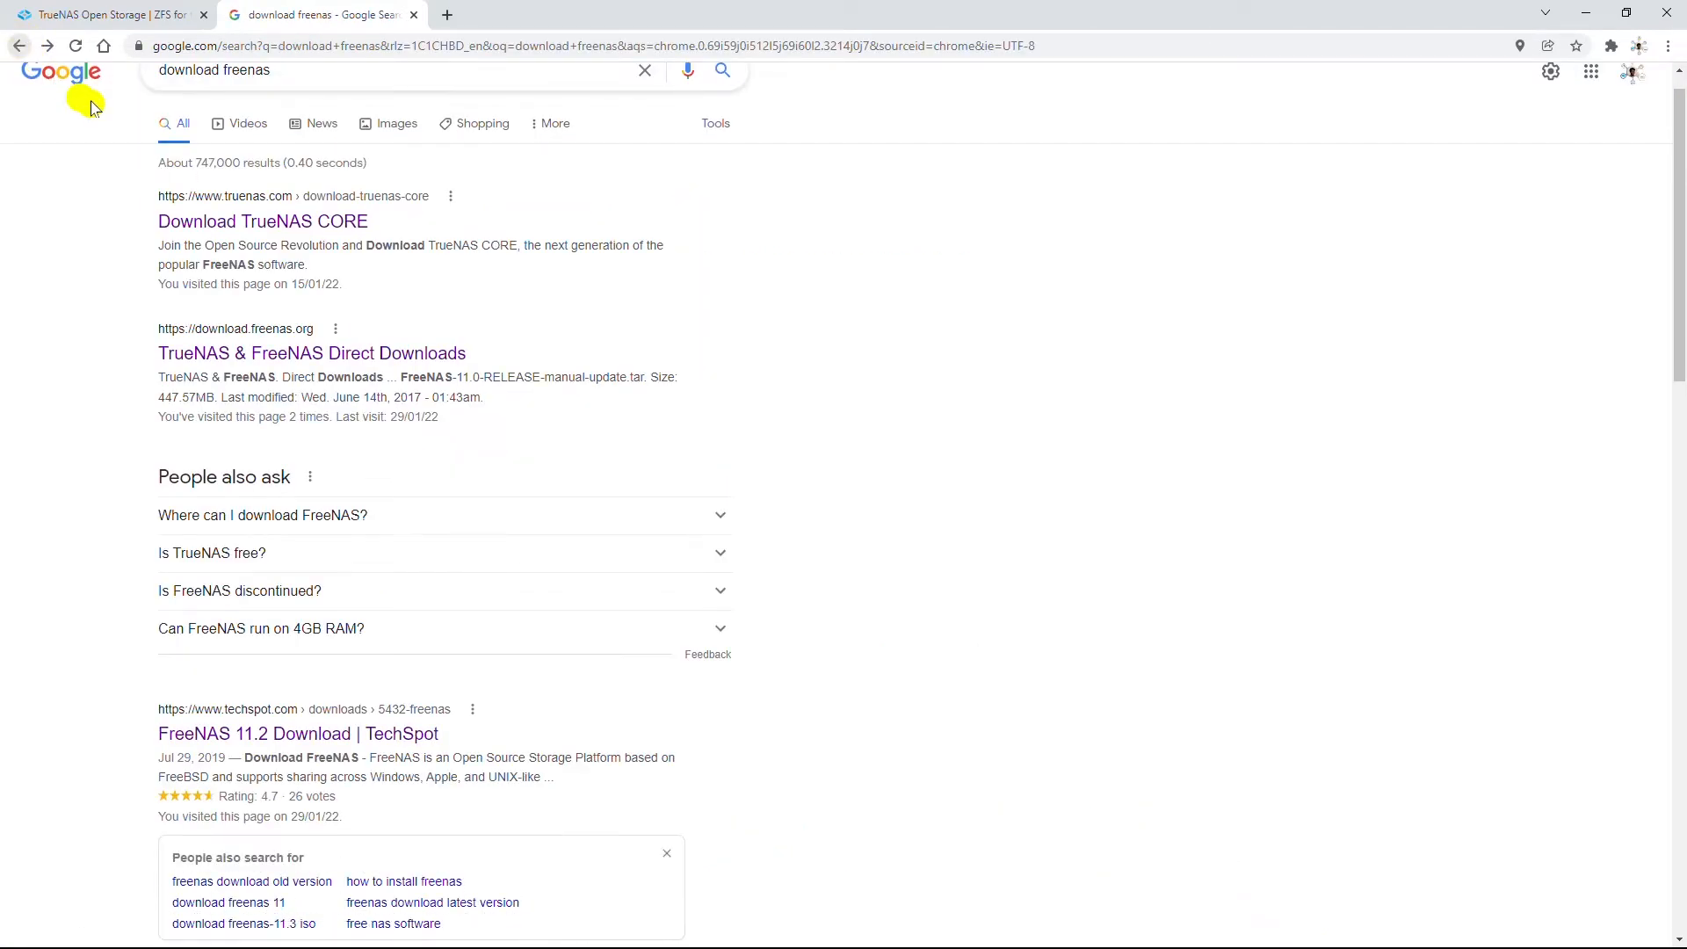
click(231, 225)
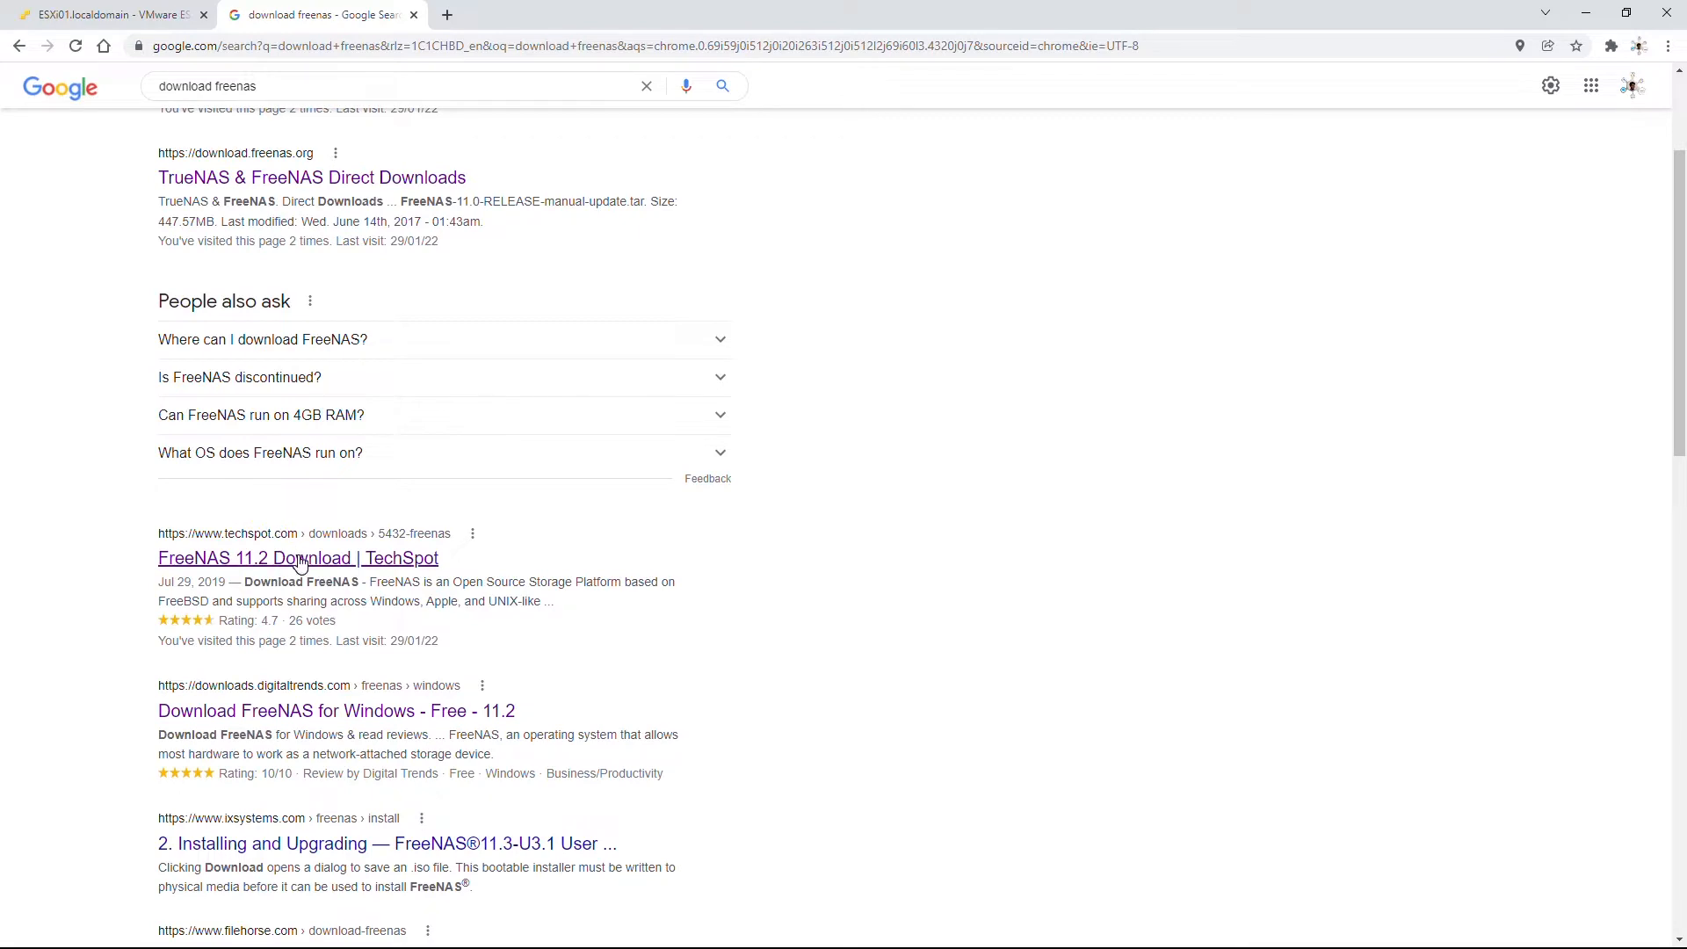
click(264, 559)
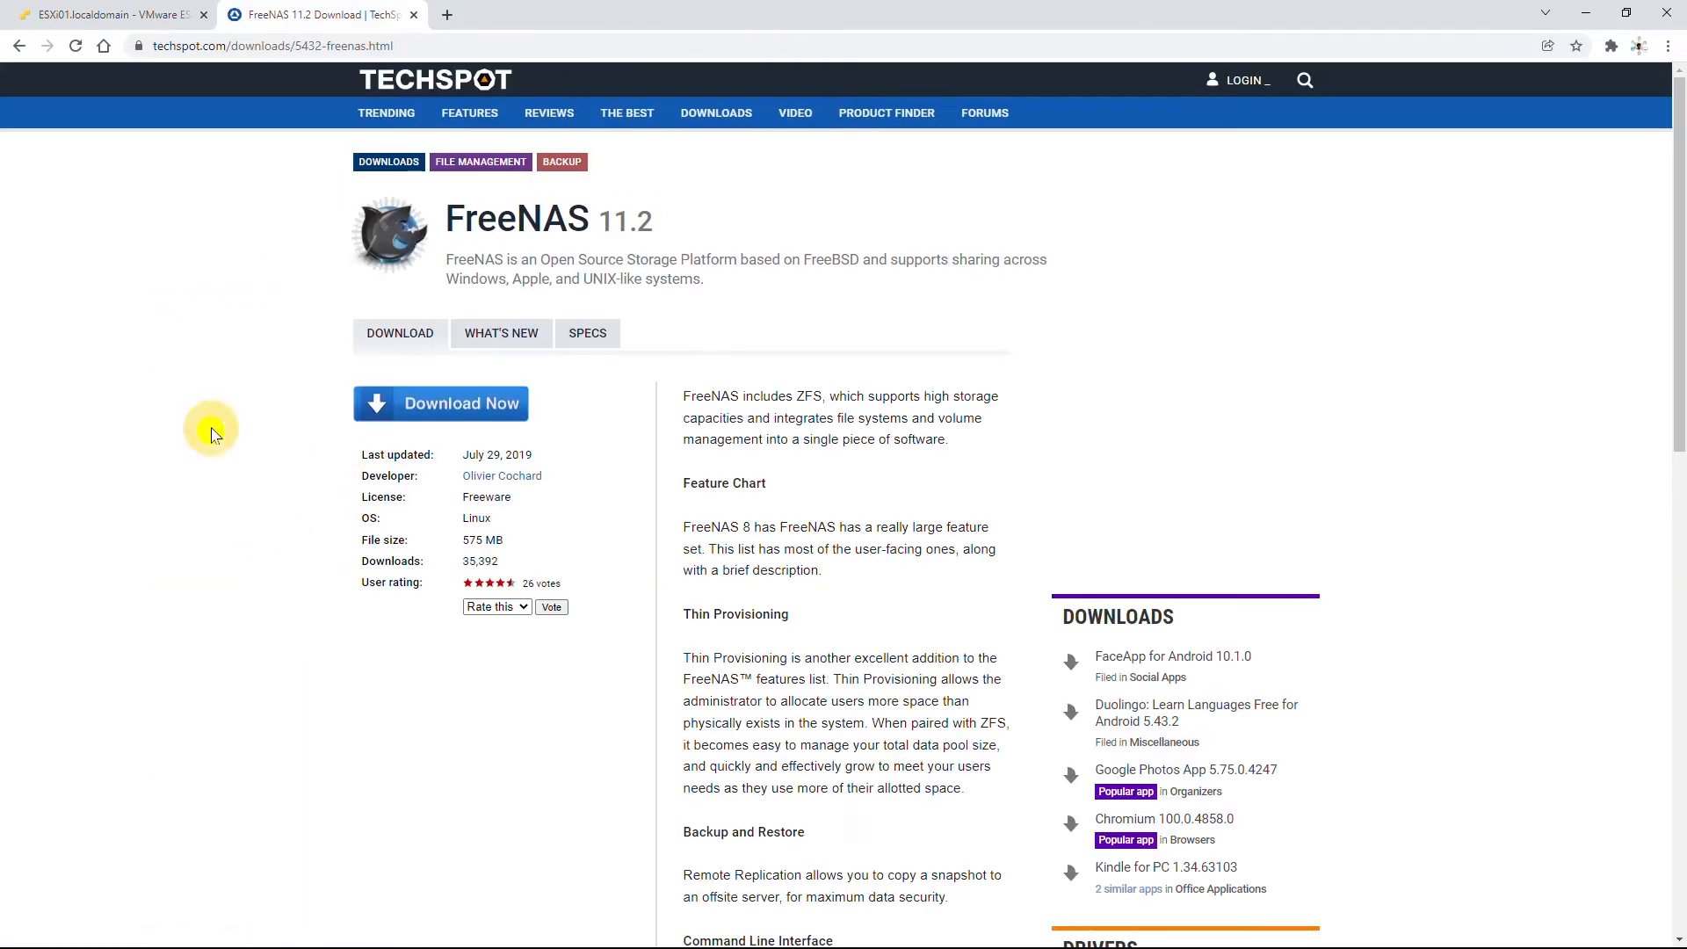
Download FreeNAS-11.2-RELEASE.iso from TechSpot and save it into the F:\ISO folder.
click(481, 403)
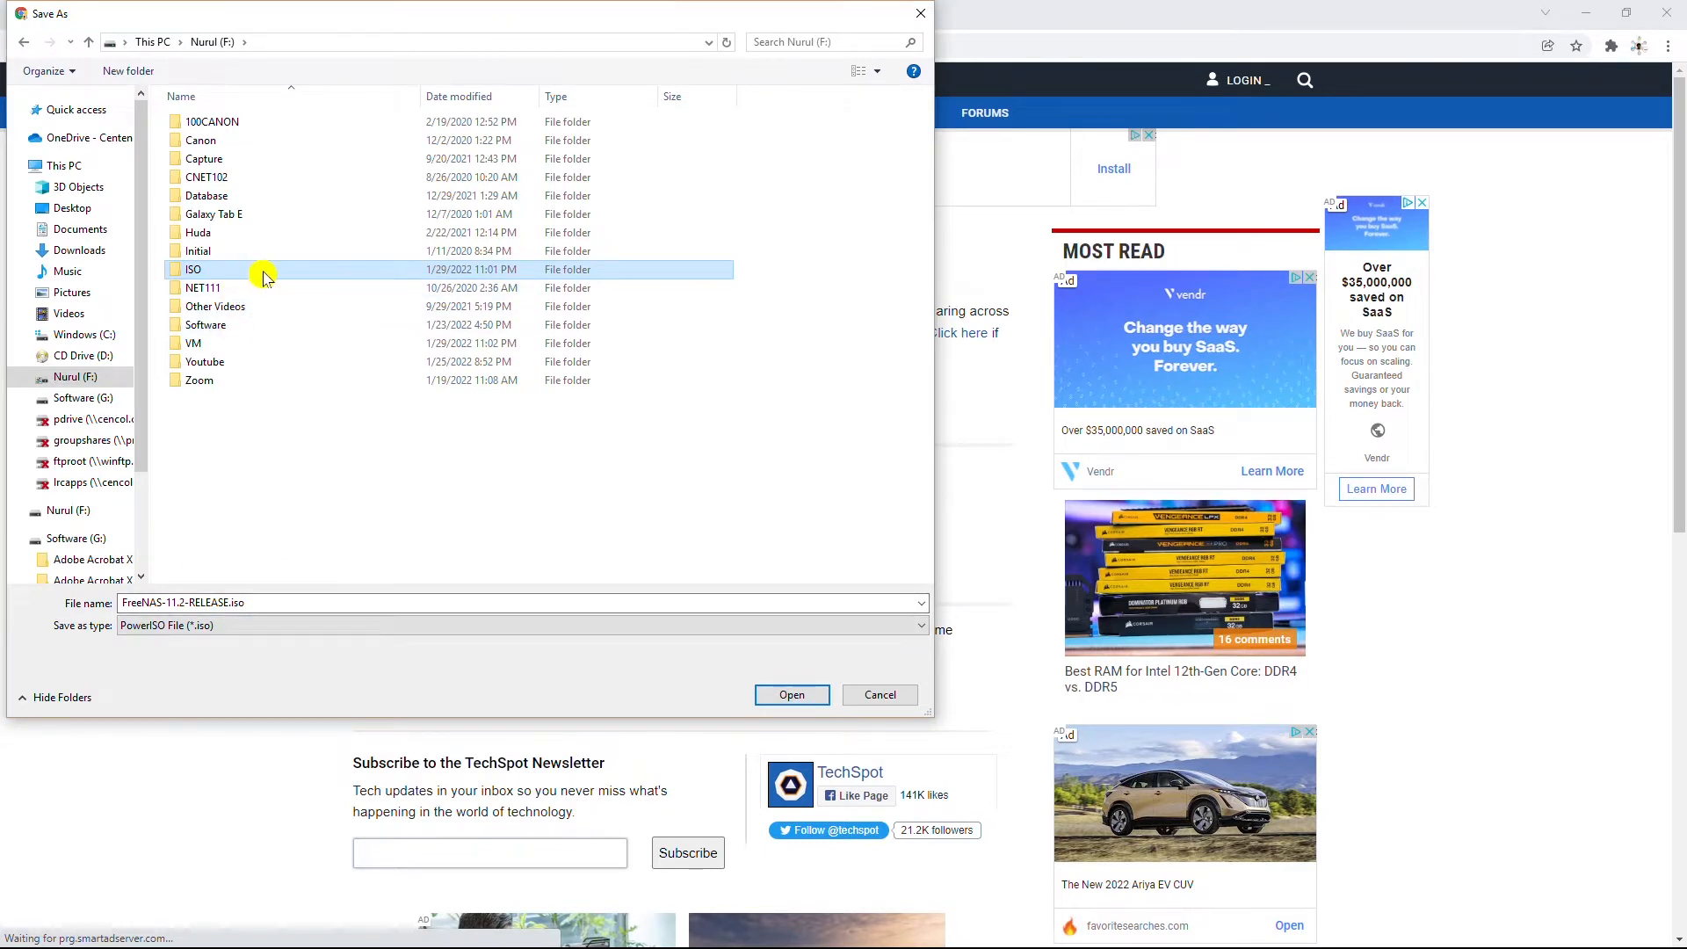
double_click(266, 278)
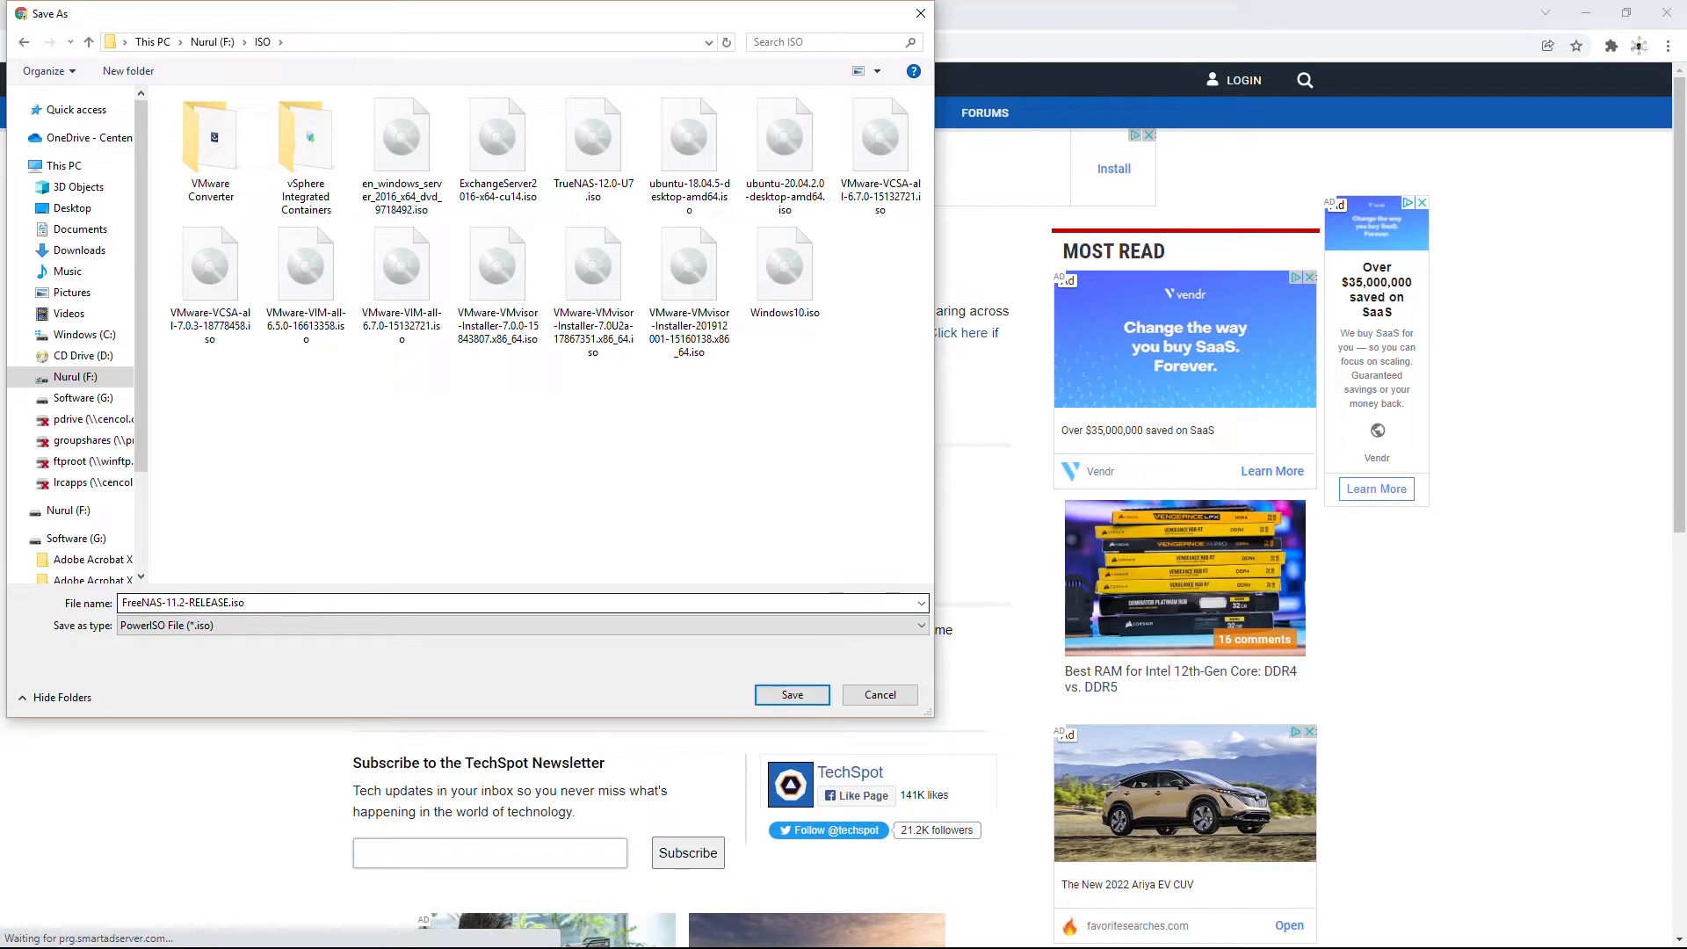
click(186, 591)
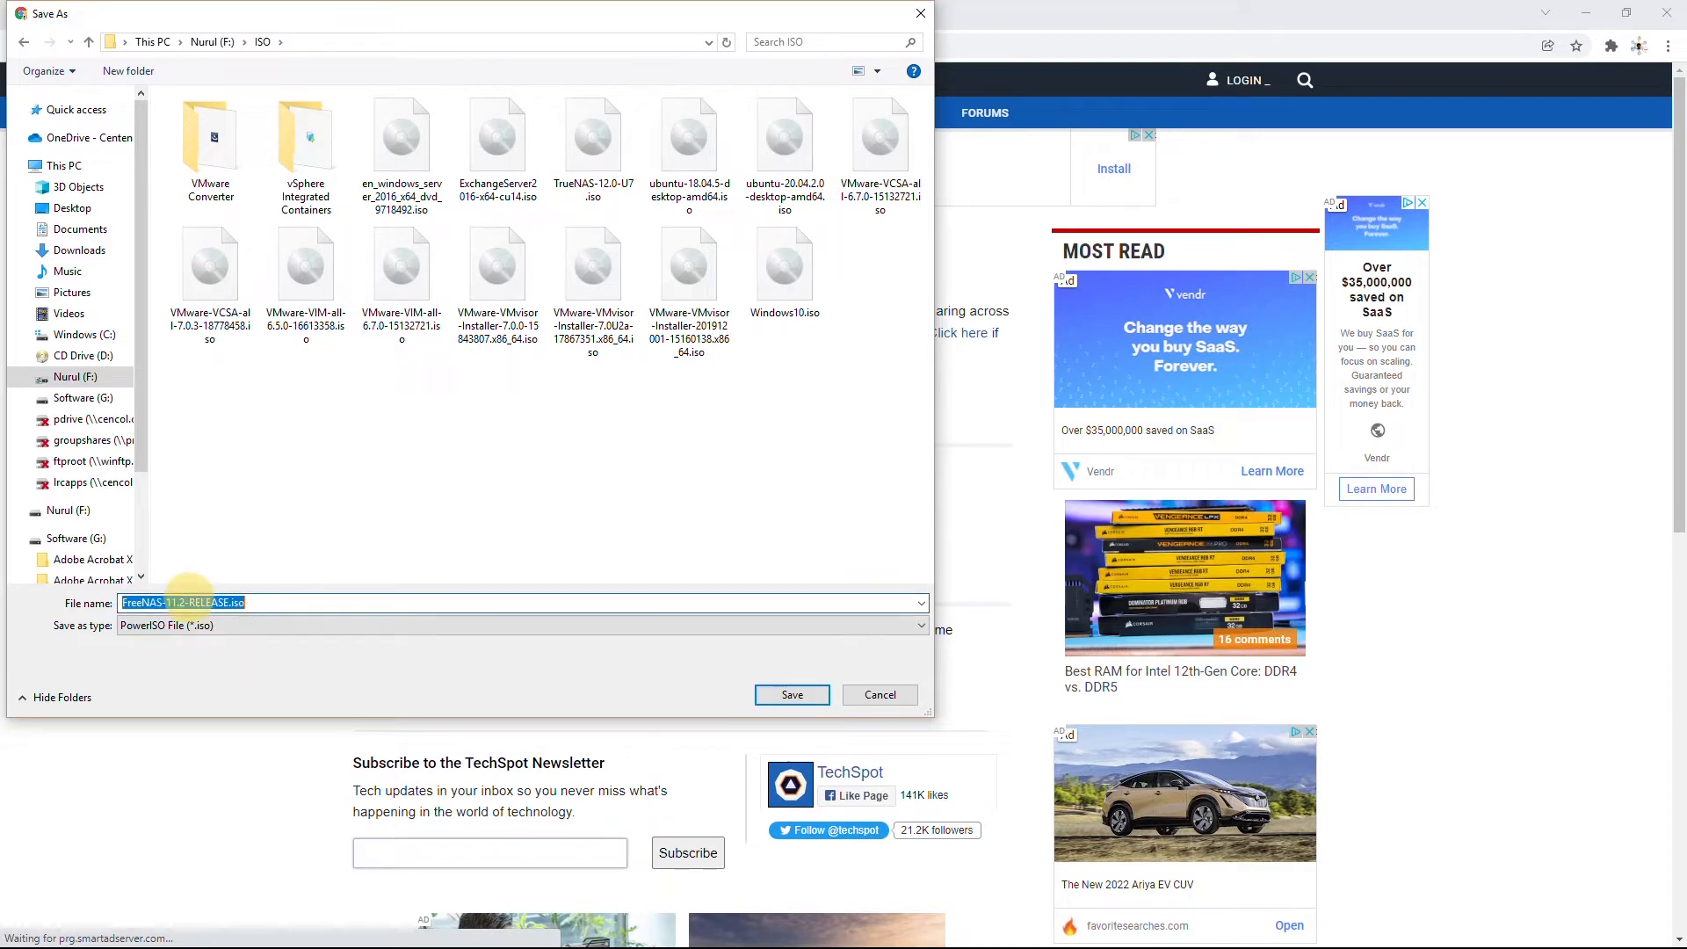
click(790, 694)
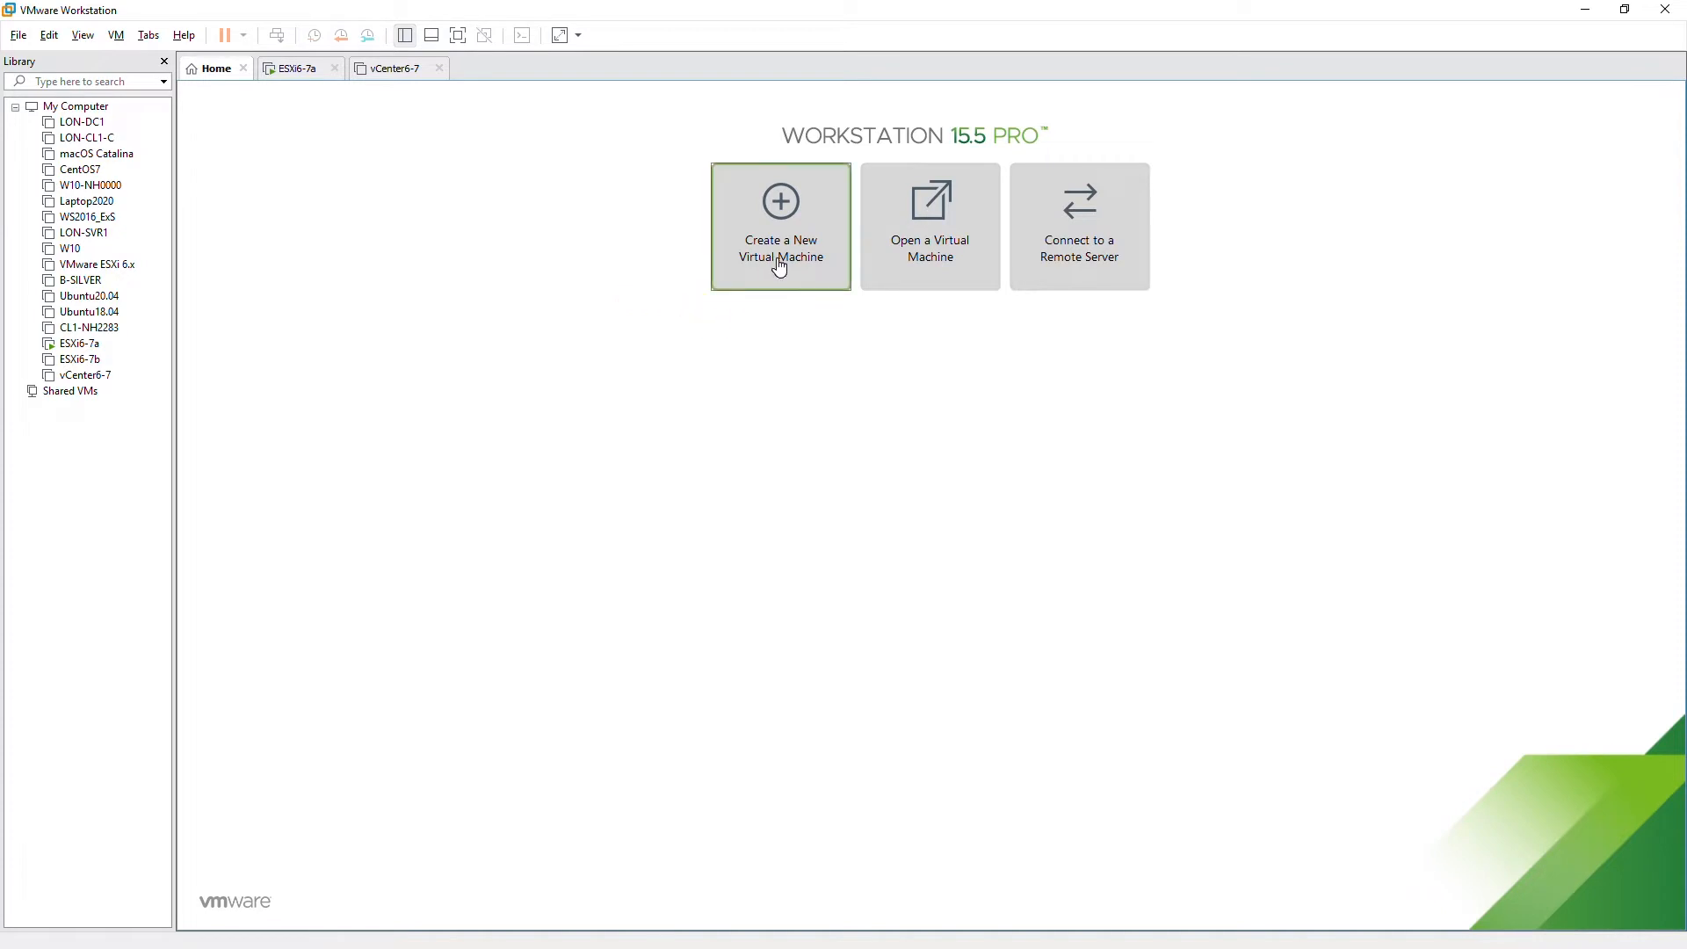
Start a Custom new virtual machine with Workstation 15.x hardware compatibility.
click(753, 231)
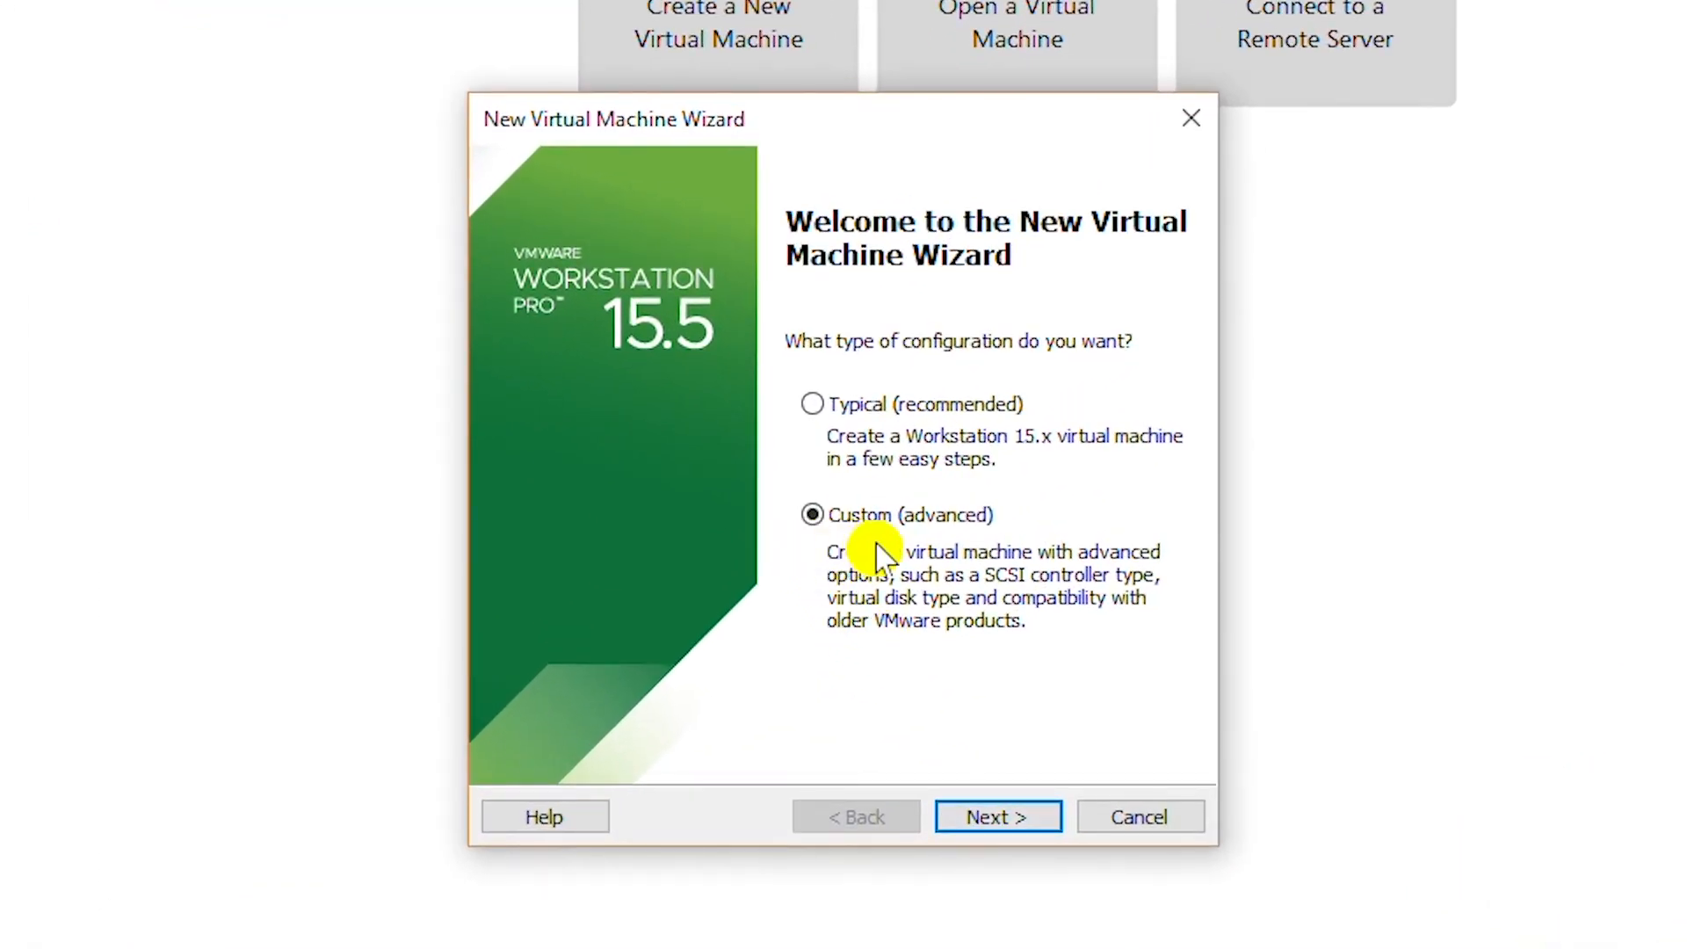
click(983, 815)
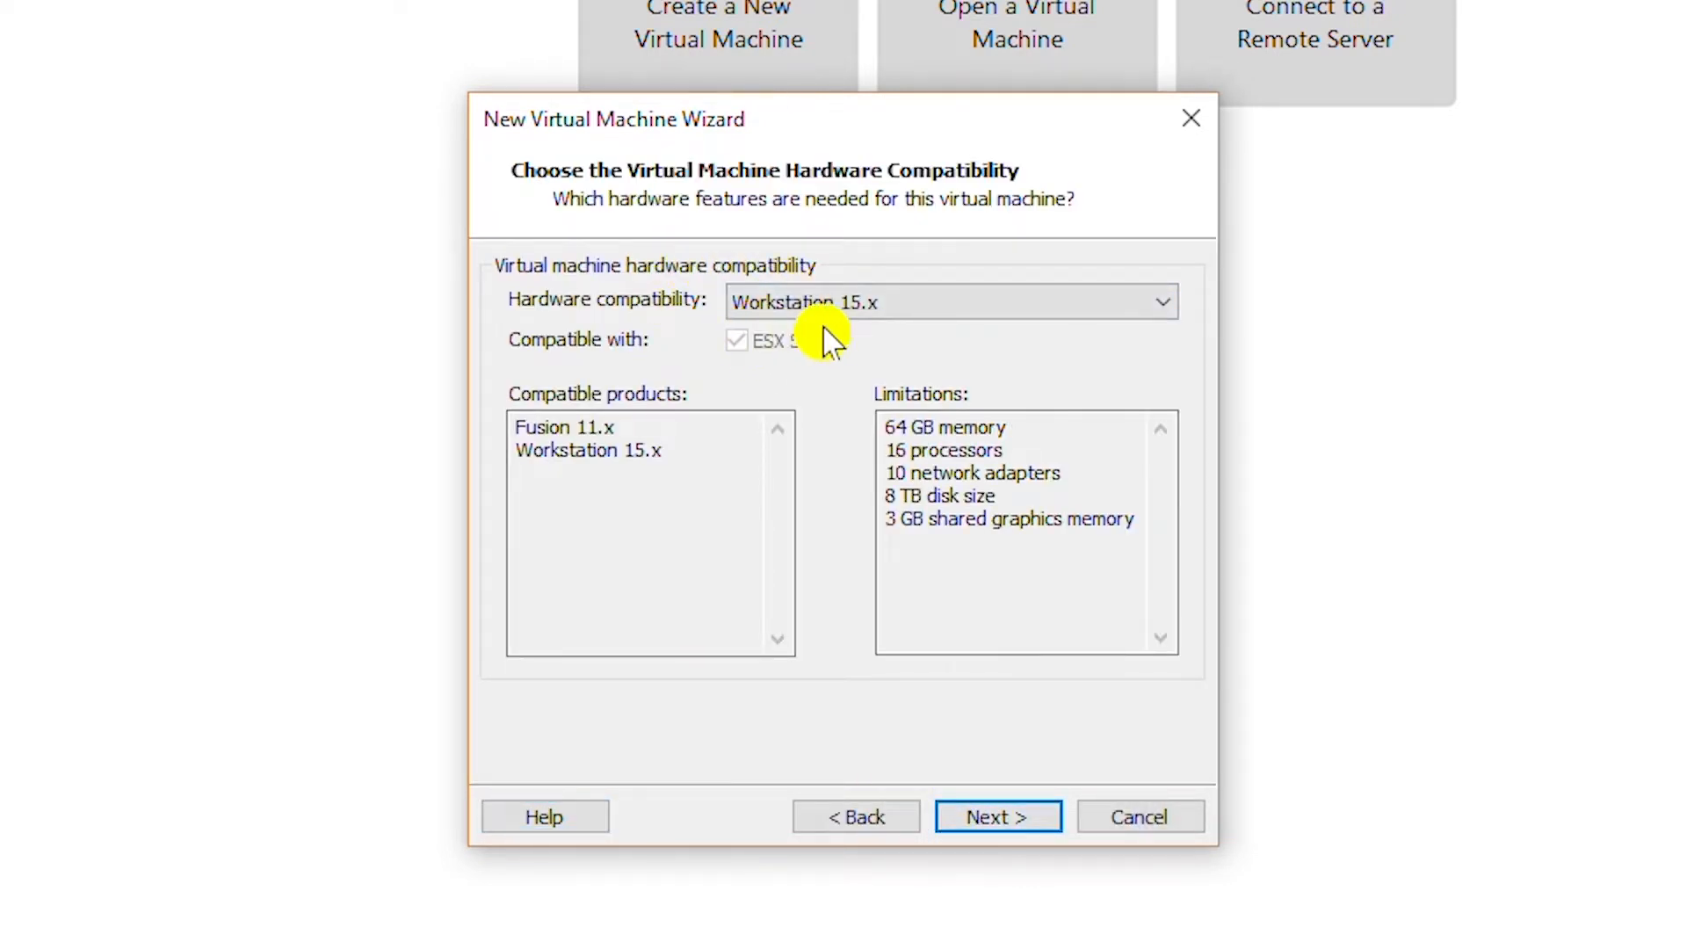
click(1002, 830)
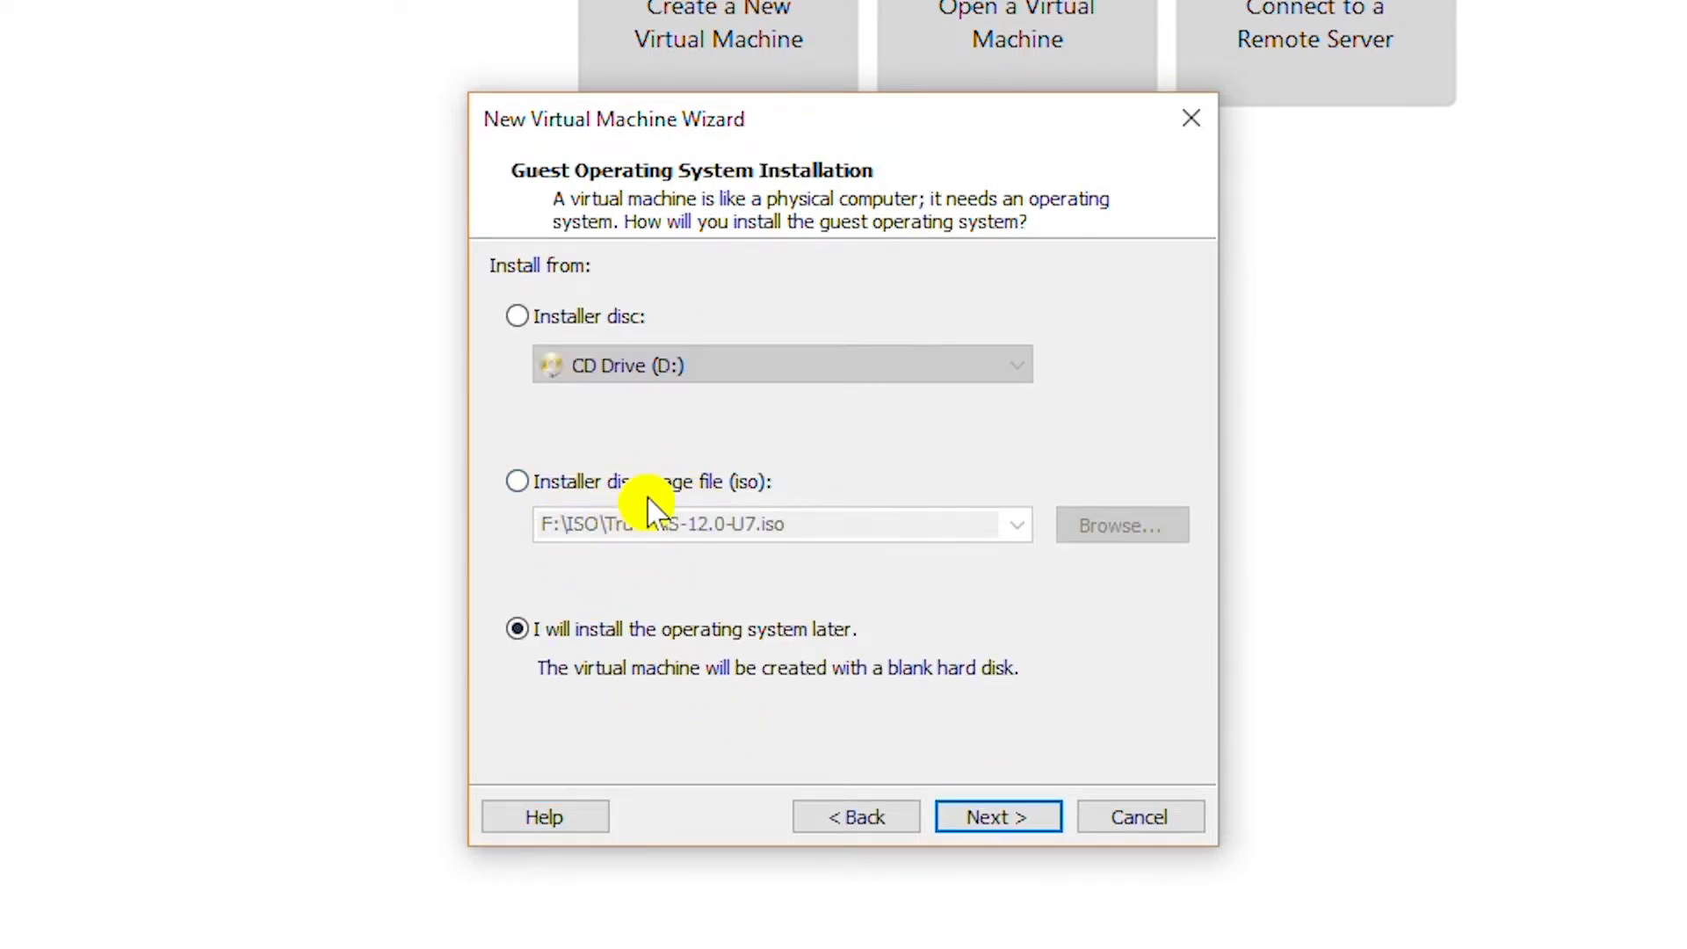
Use F:\ISO\FreeNAS-11.2-RELEASE.iso as the installer disc image.
click(689, 492)
click(1125, 525)
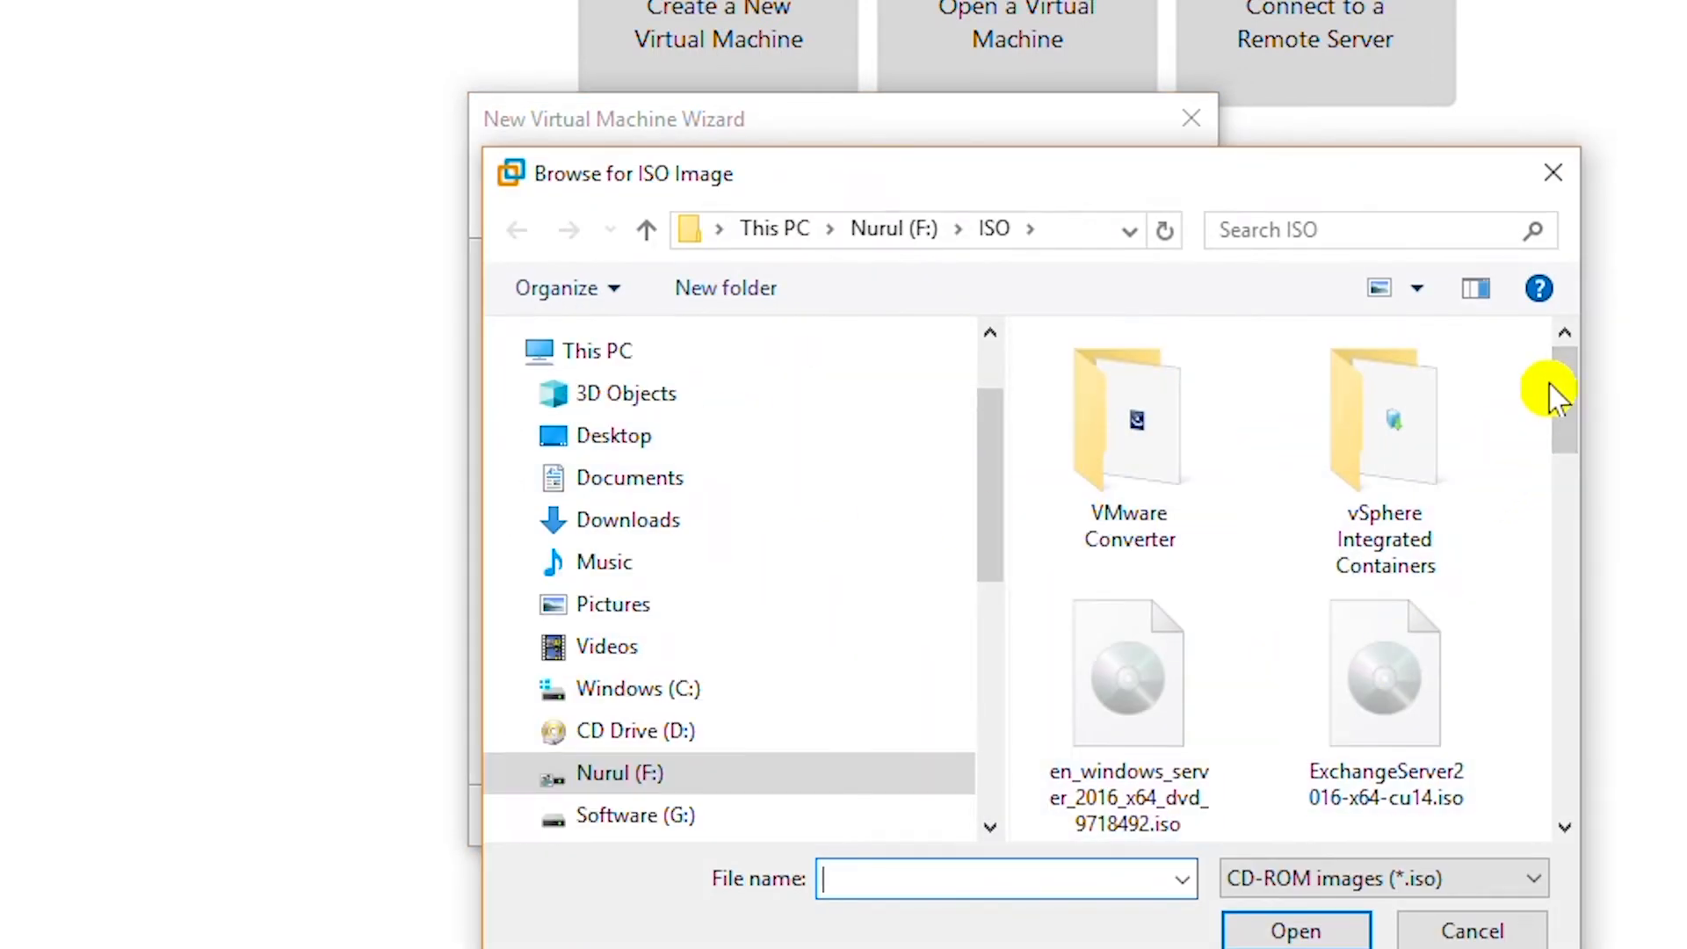
drag(1557, 393, 1579, 501)
double_click(1101, 534)
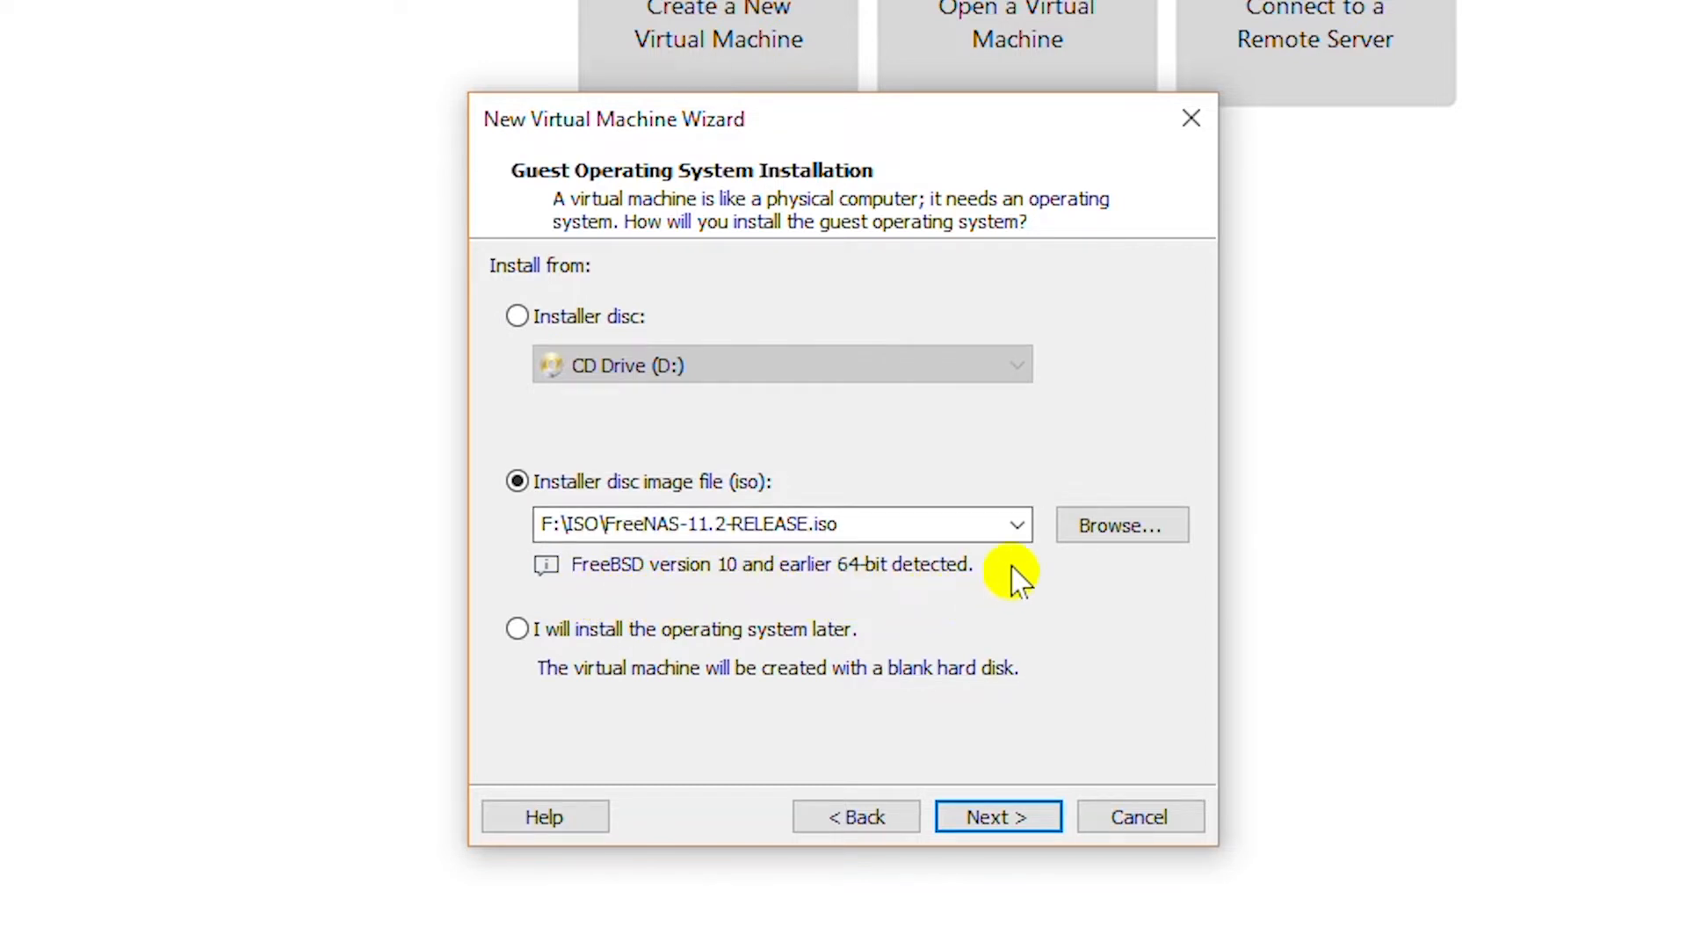
Set the VM location to a new FreeNAS folder inside F:\VM.
click(1006, 815)
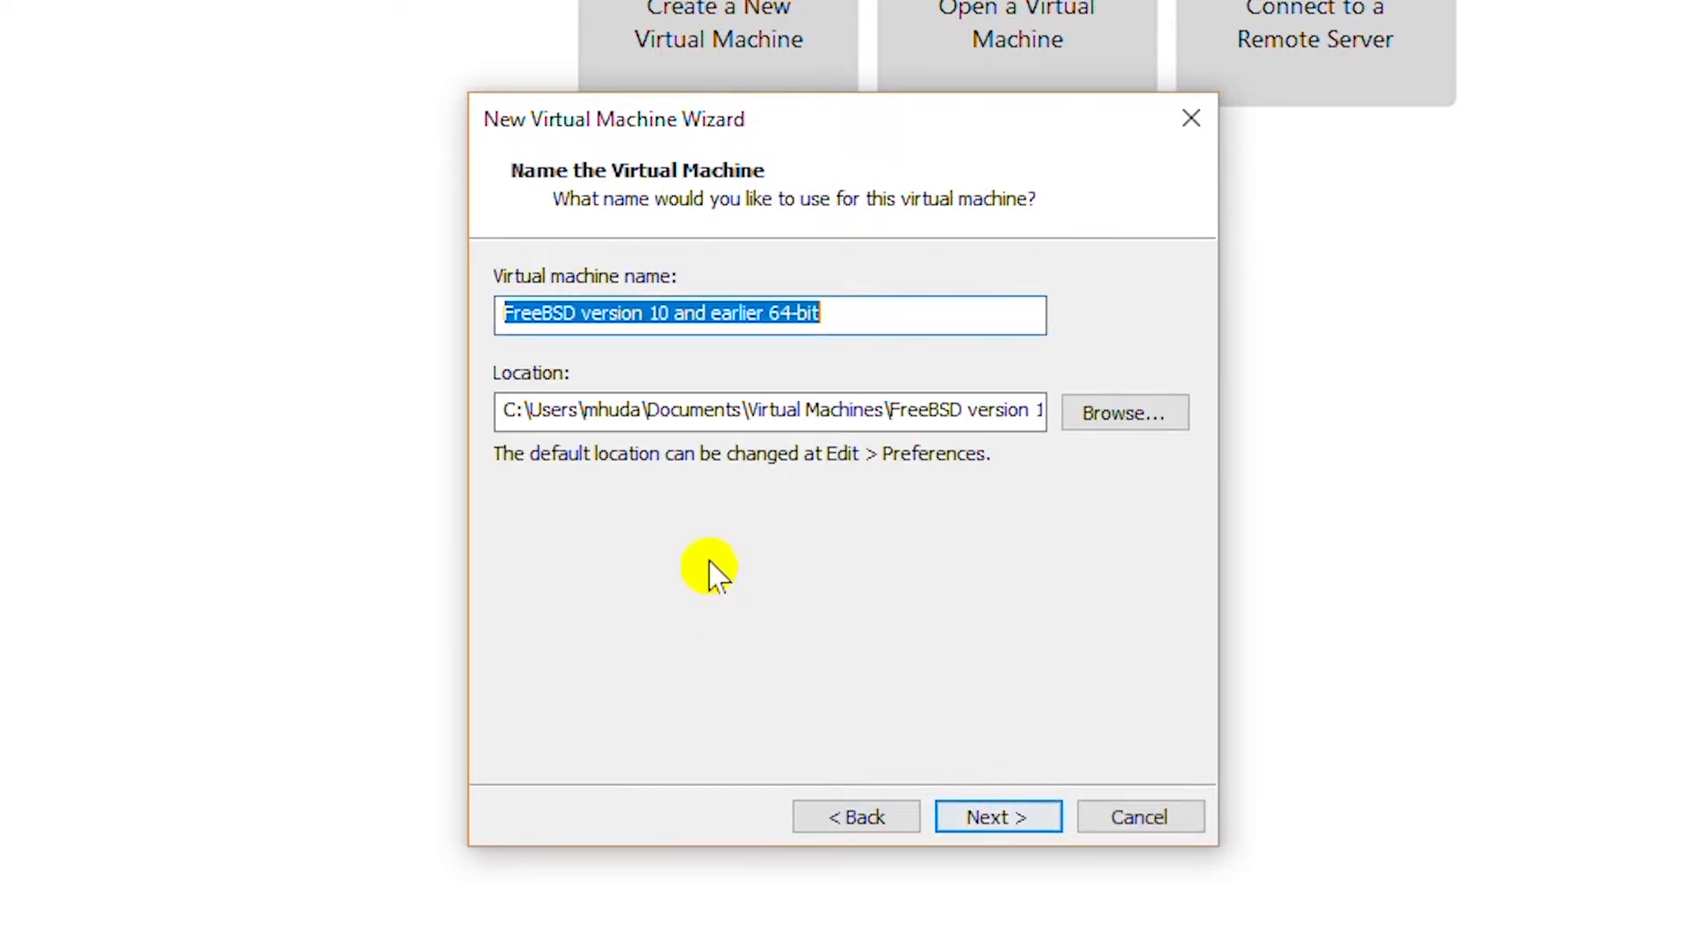
key(Tab)
key(Tab)
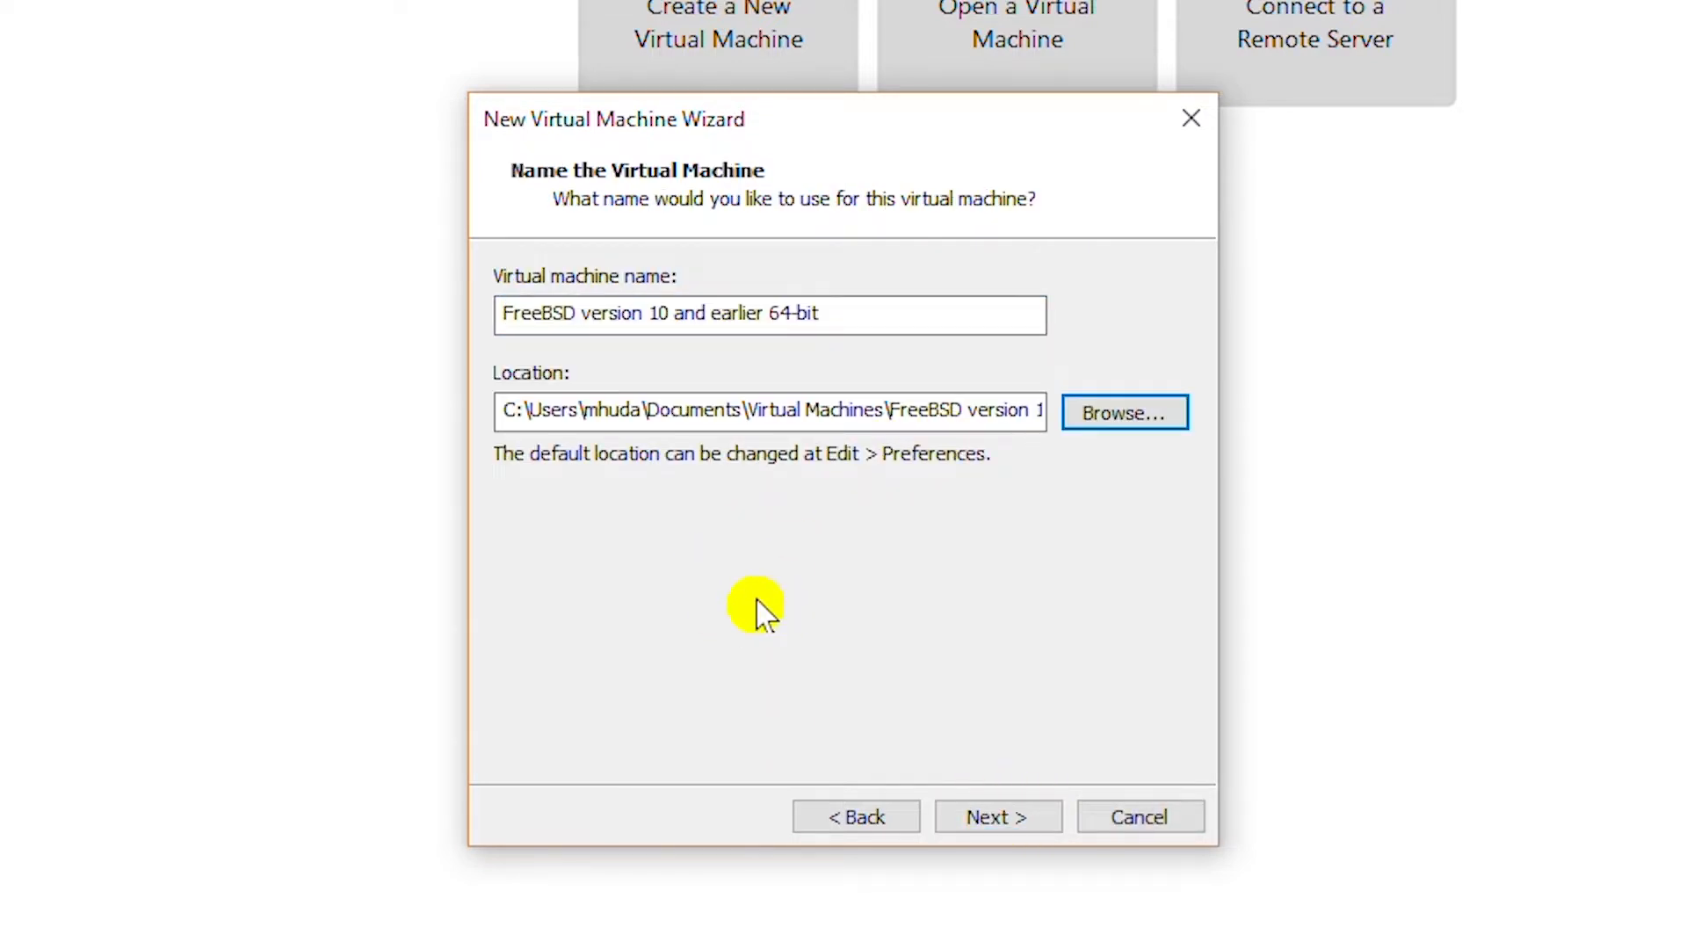
click(1092, 420)
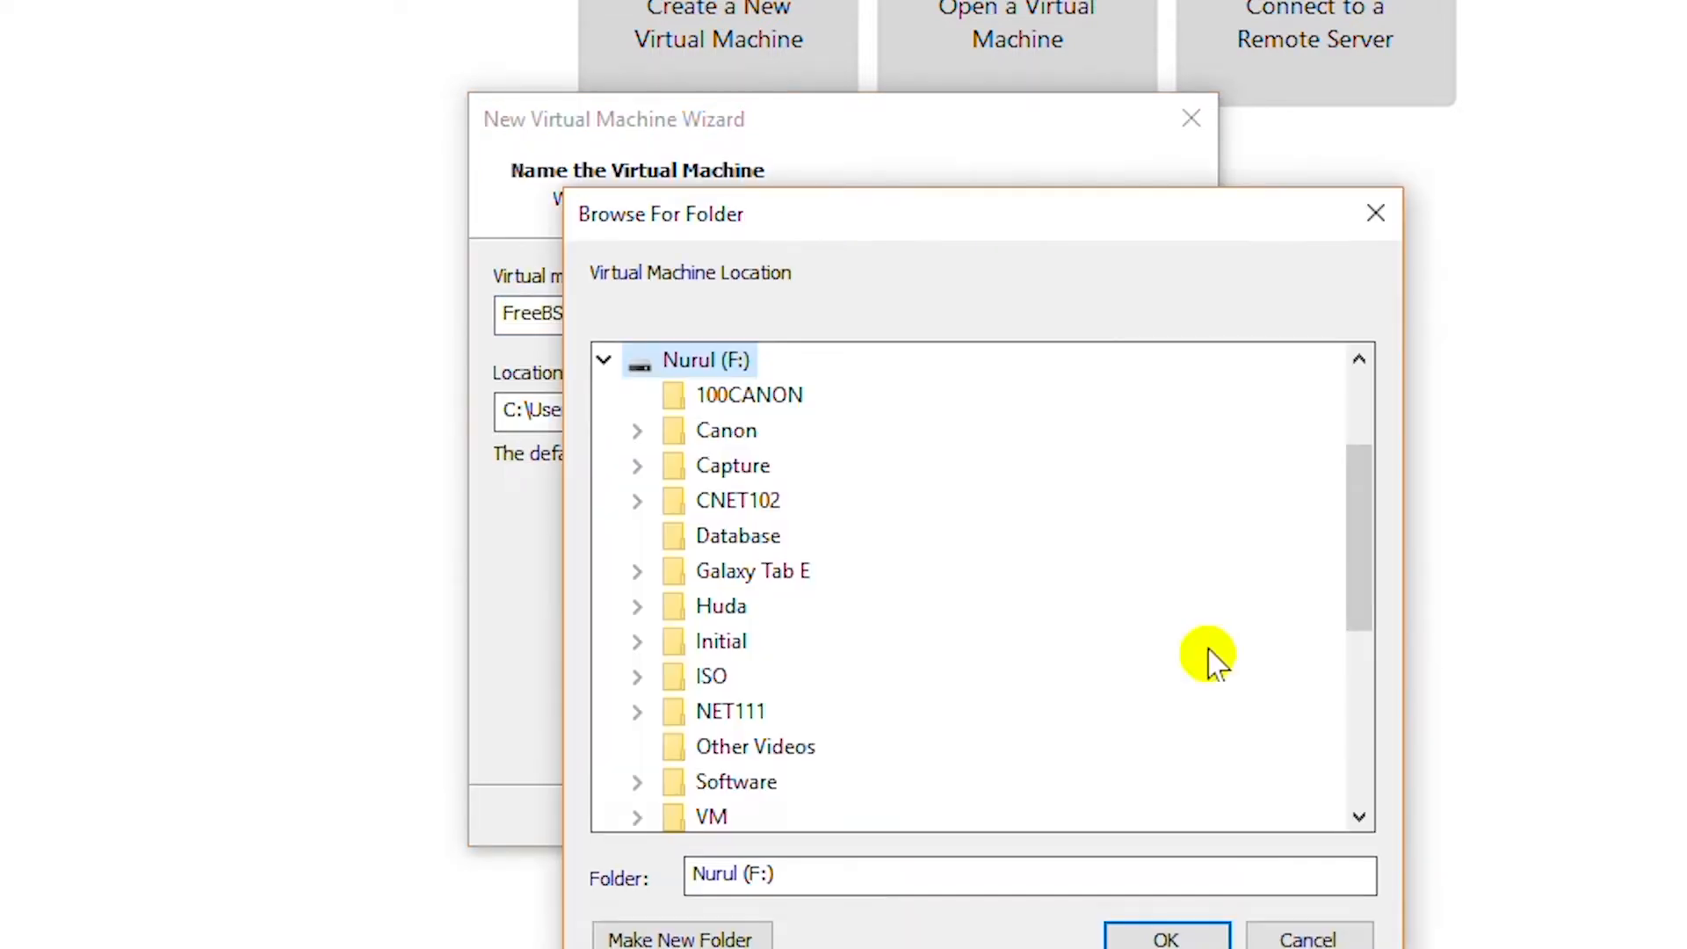
double_click(738, 818)
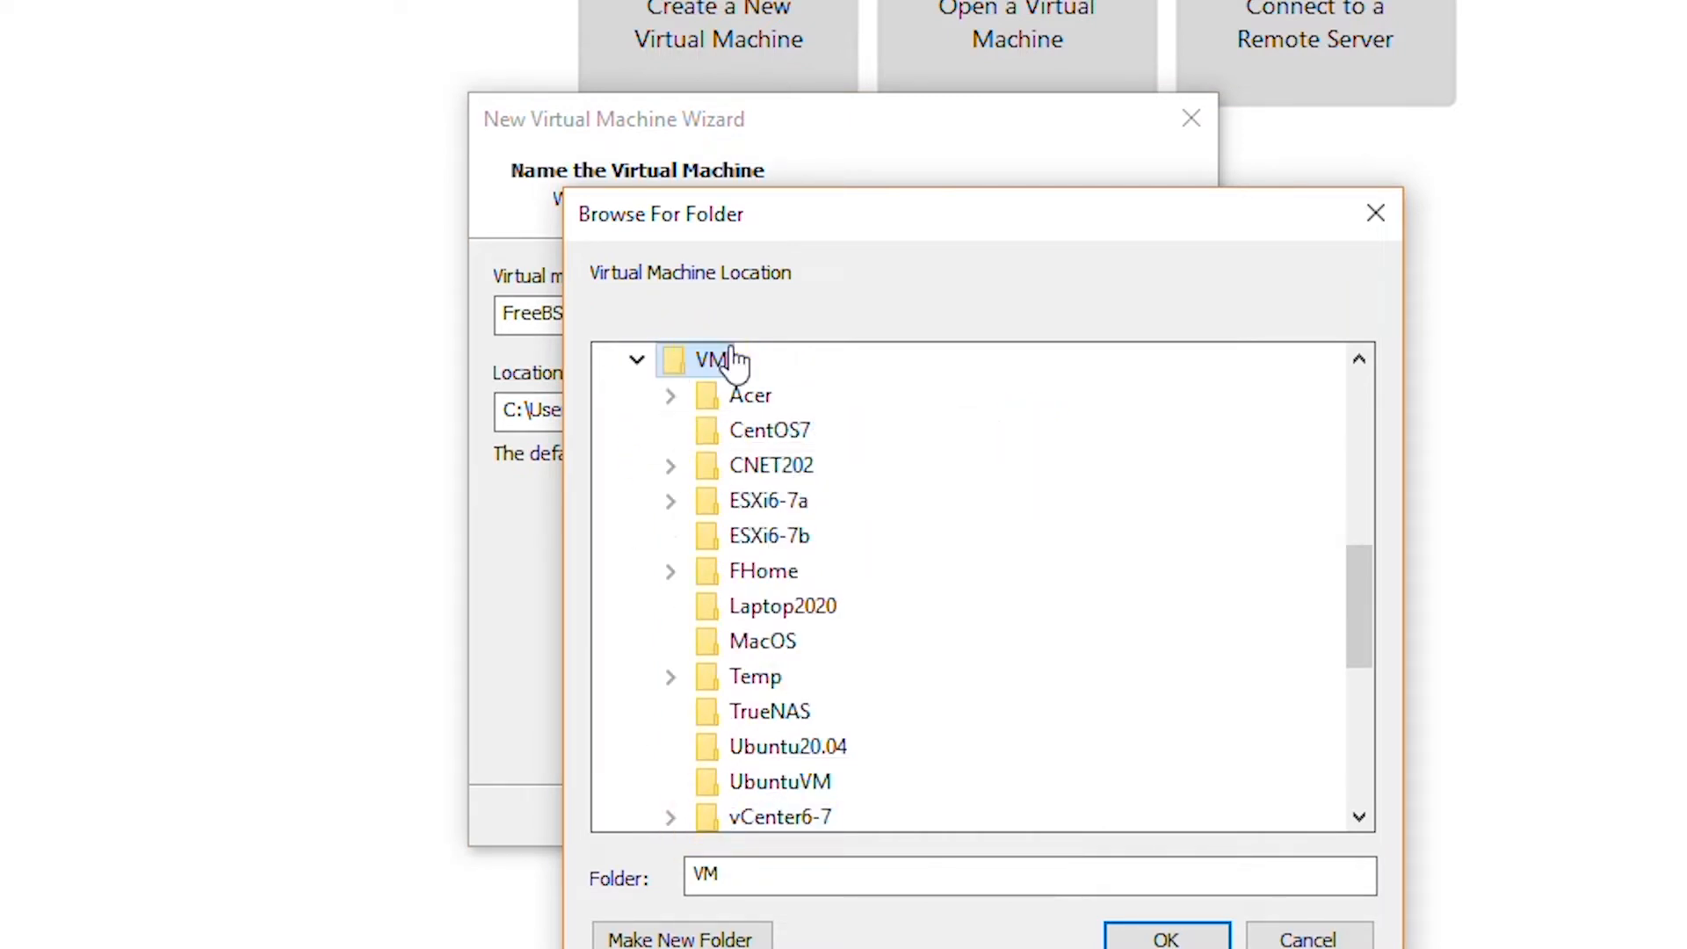
click(681, 938)
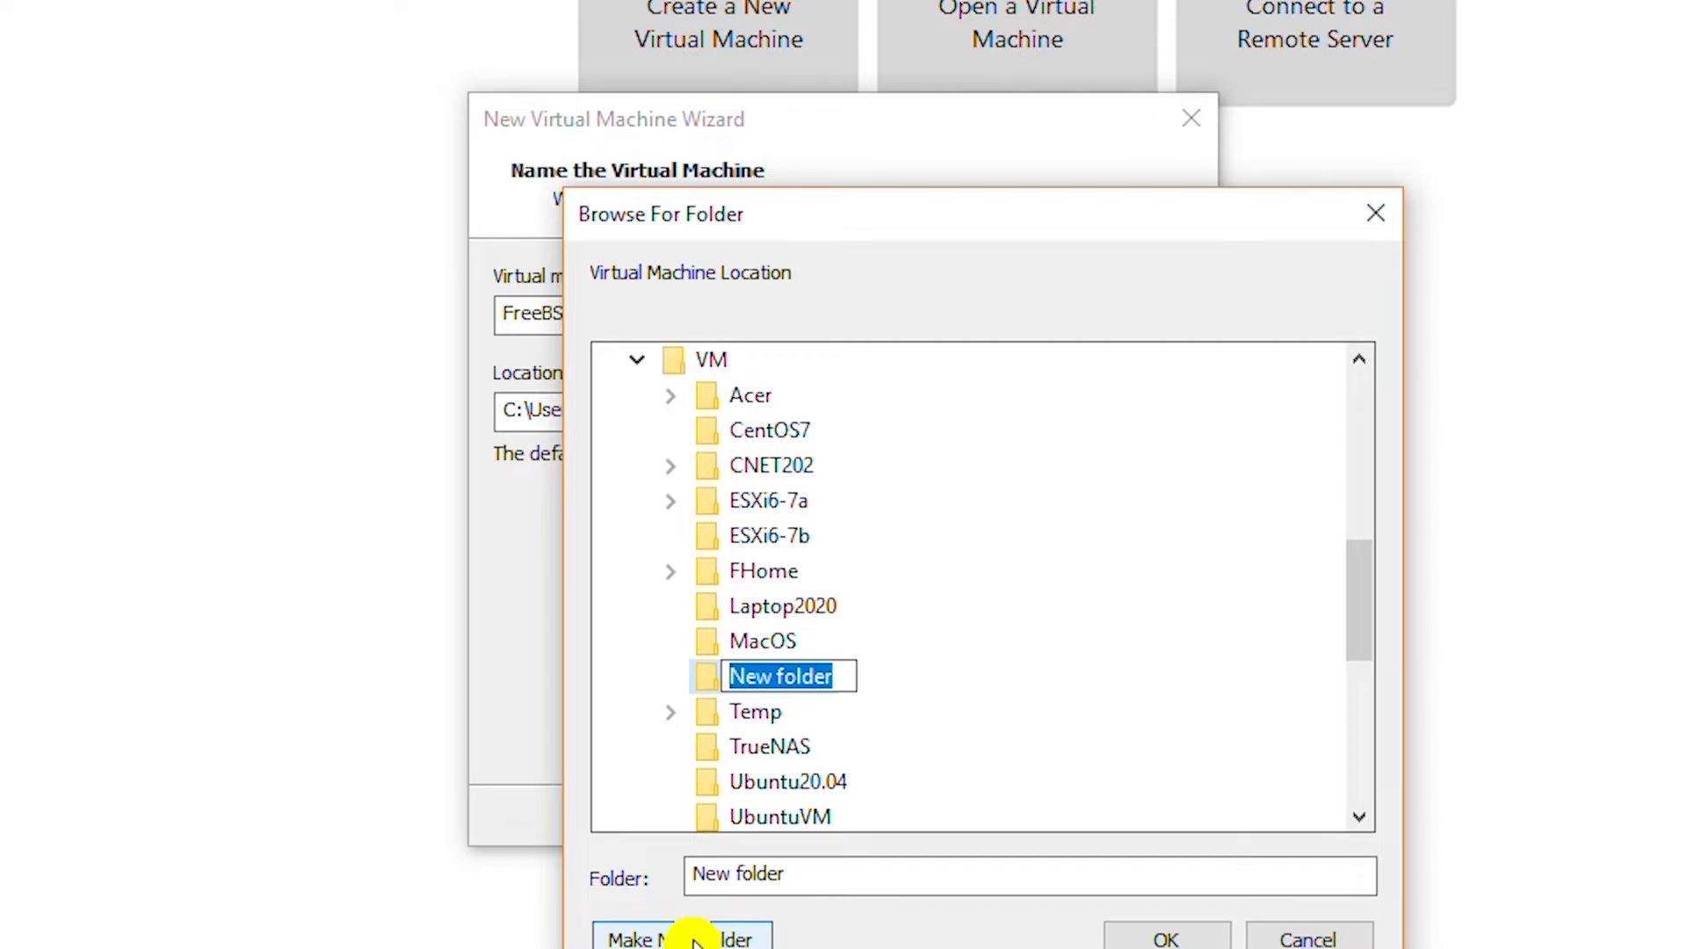
text(FreeNAS)
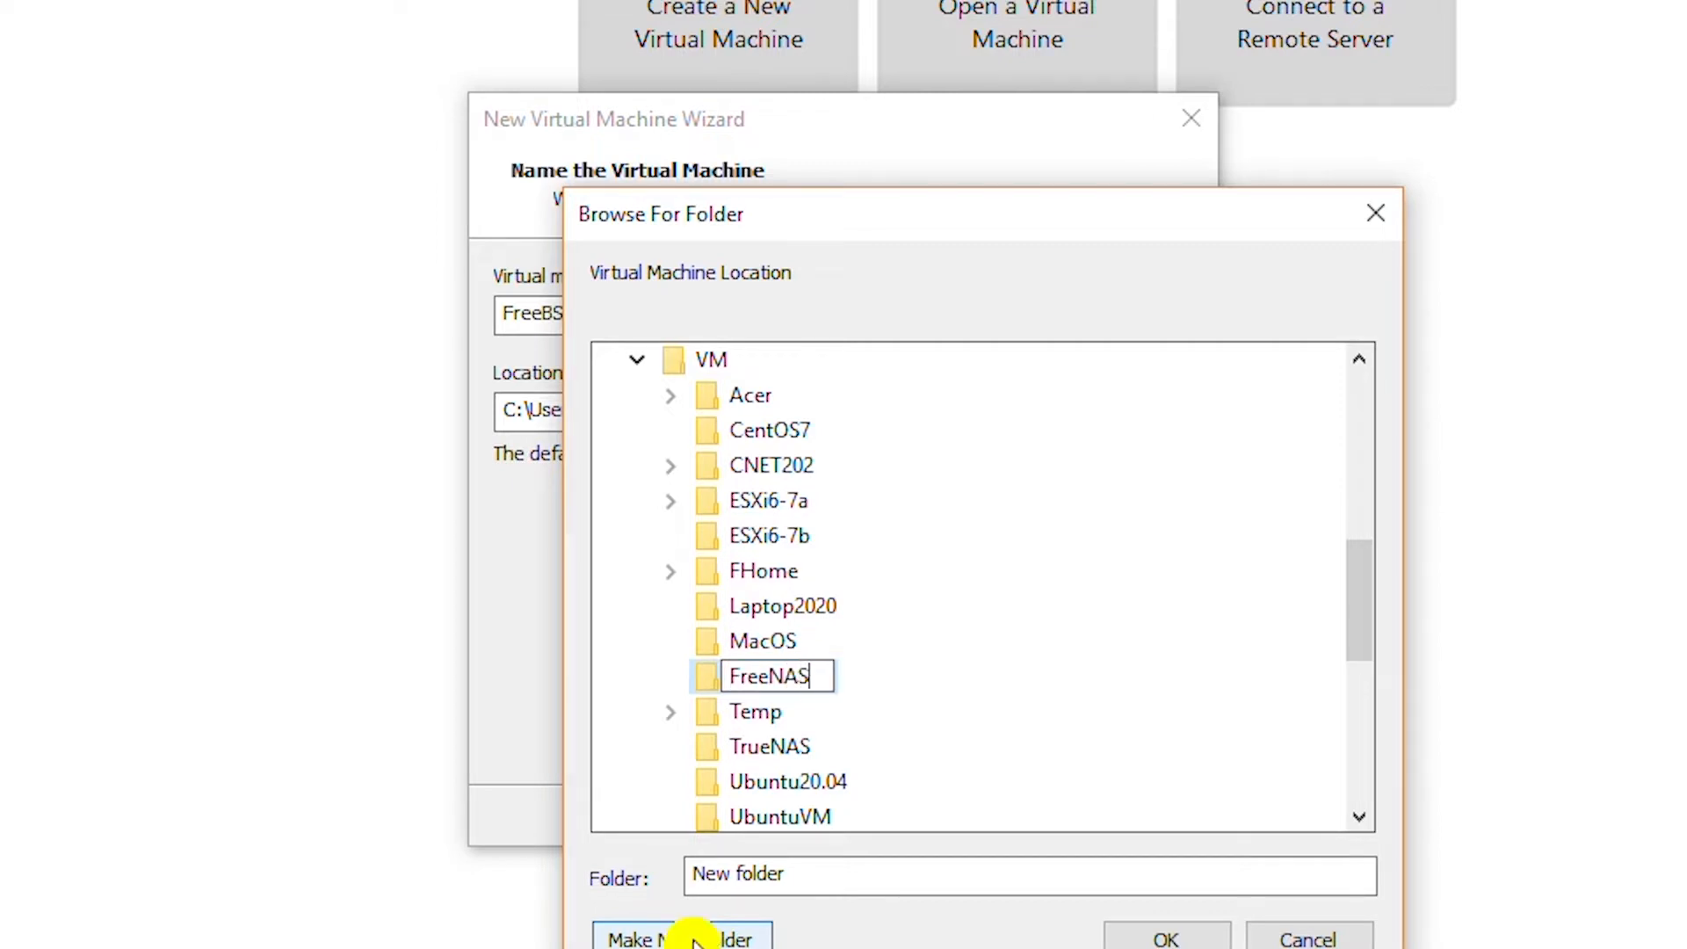
click(905, 685)
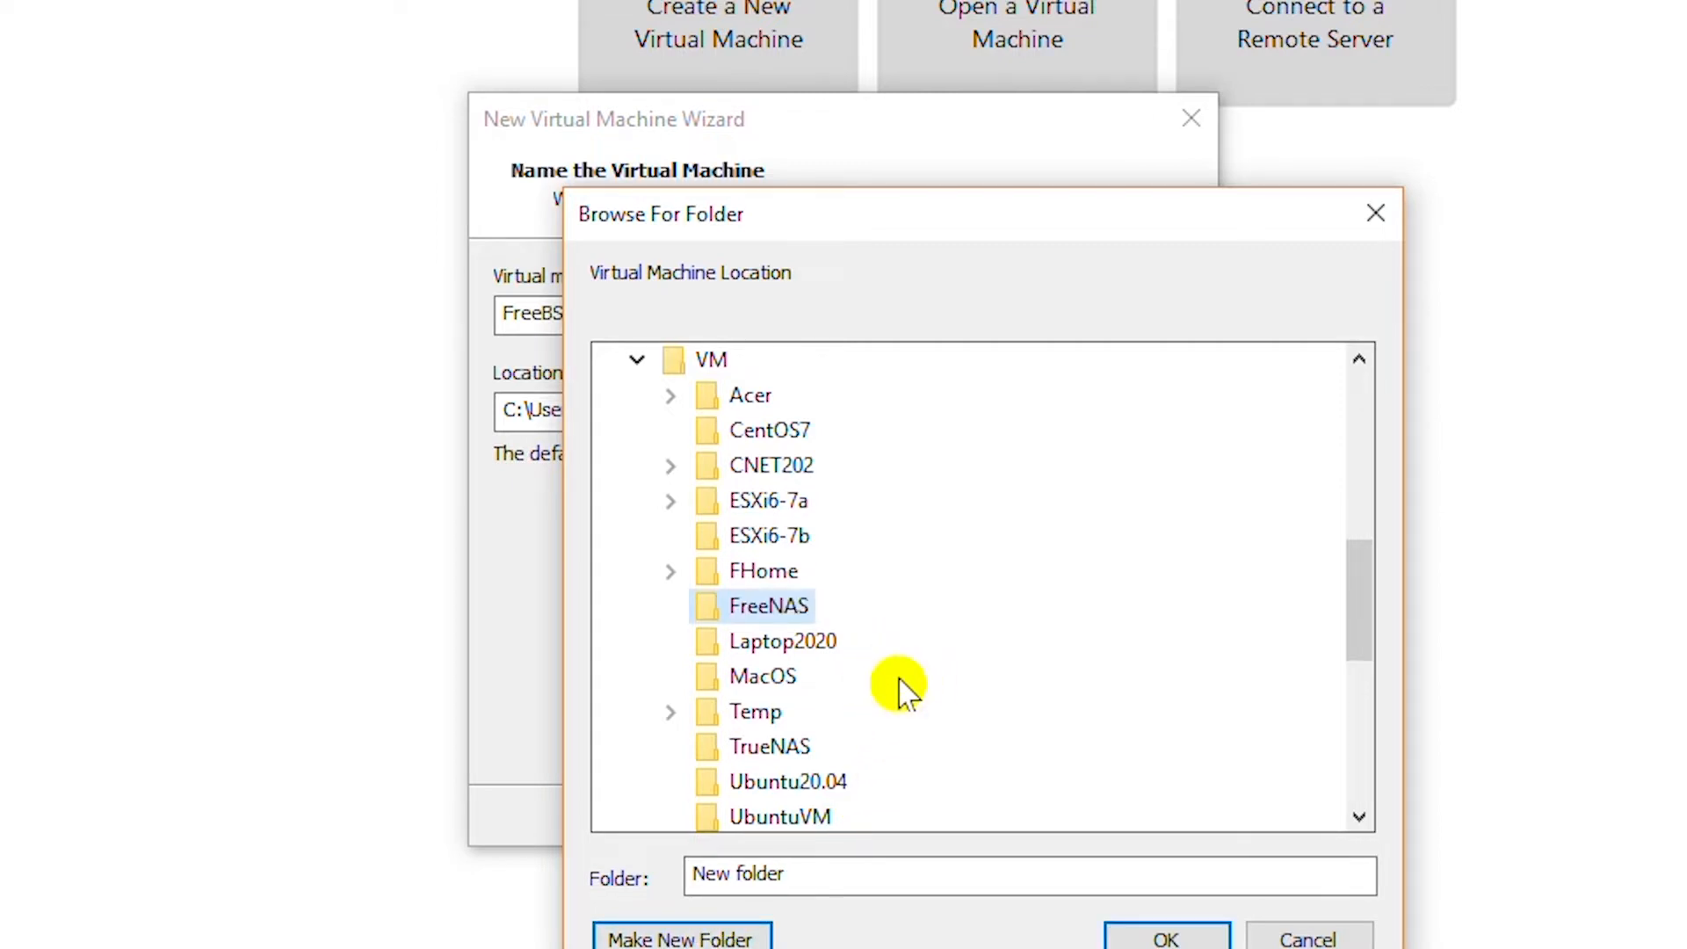
click(1162, 940)
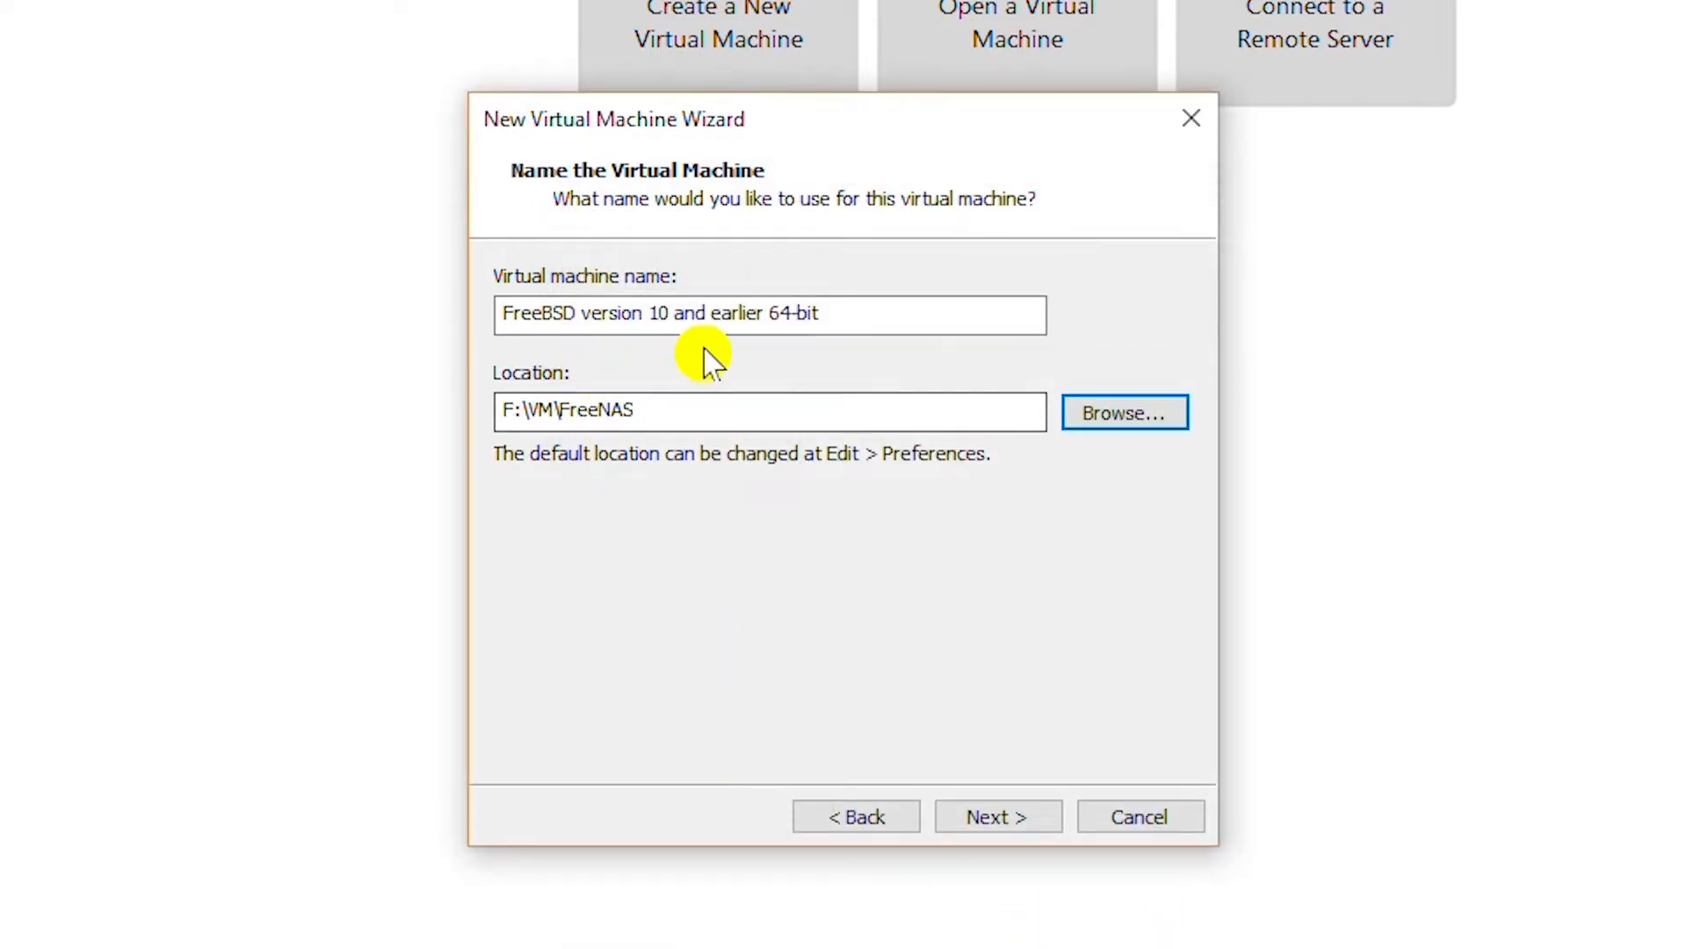
Rename the virtual machine to FreeNAS.
click(907, 297)
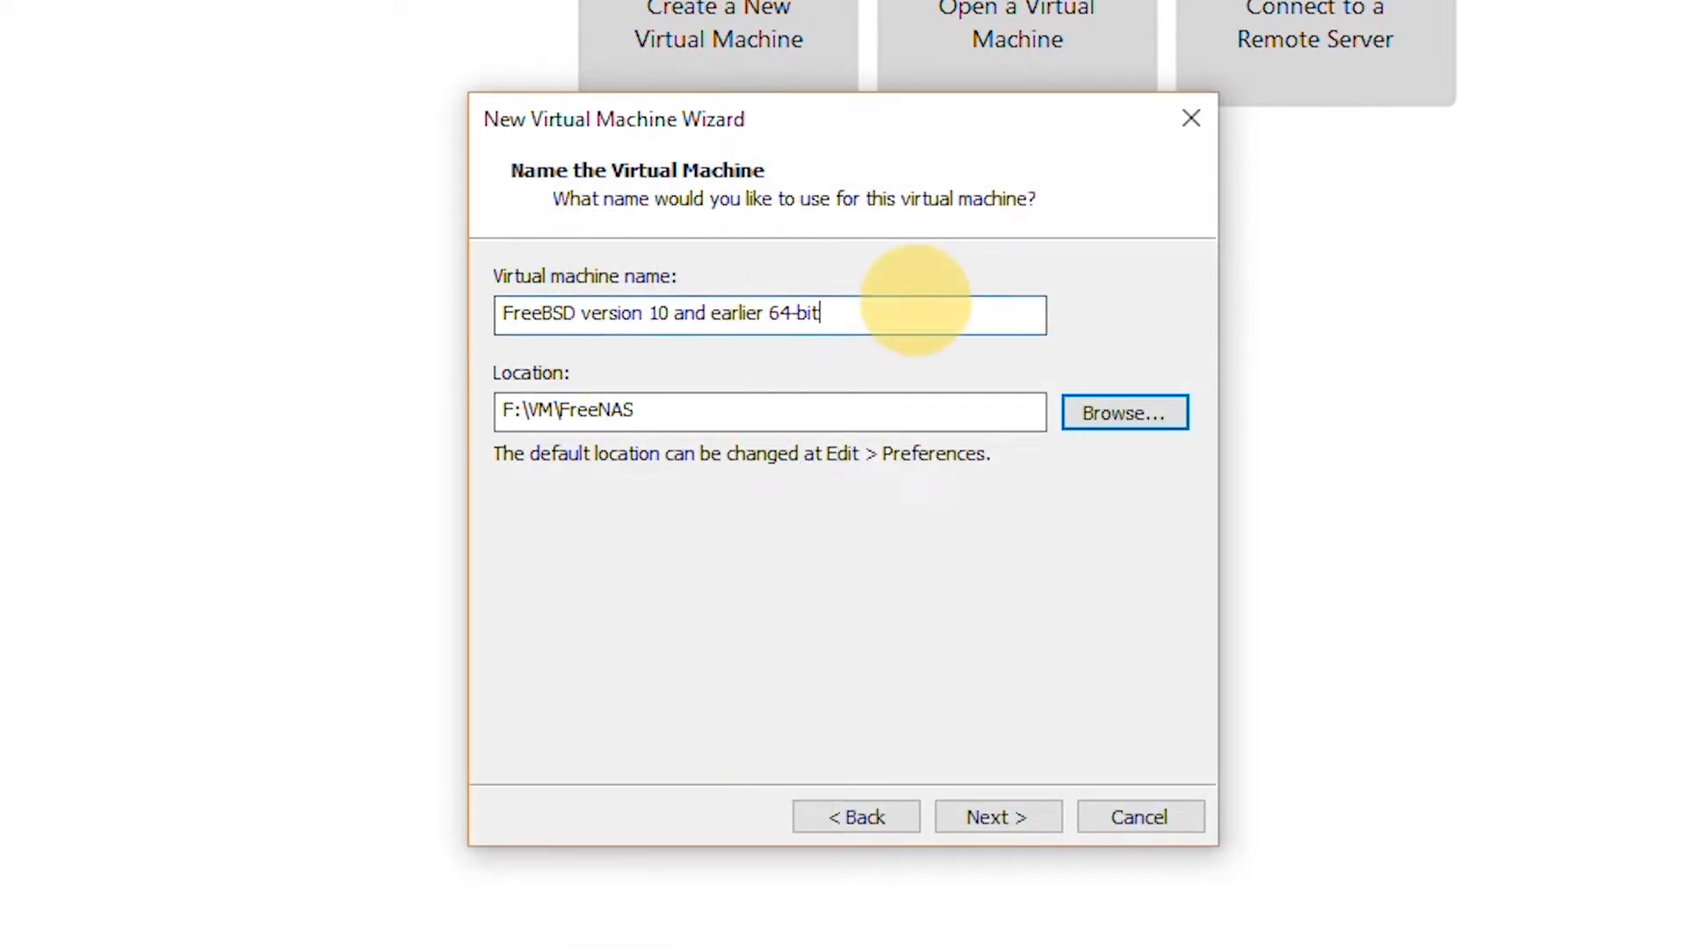
drag(914, 299, 532, 313)
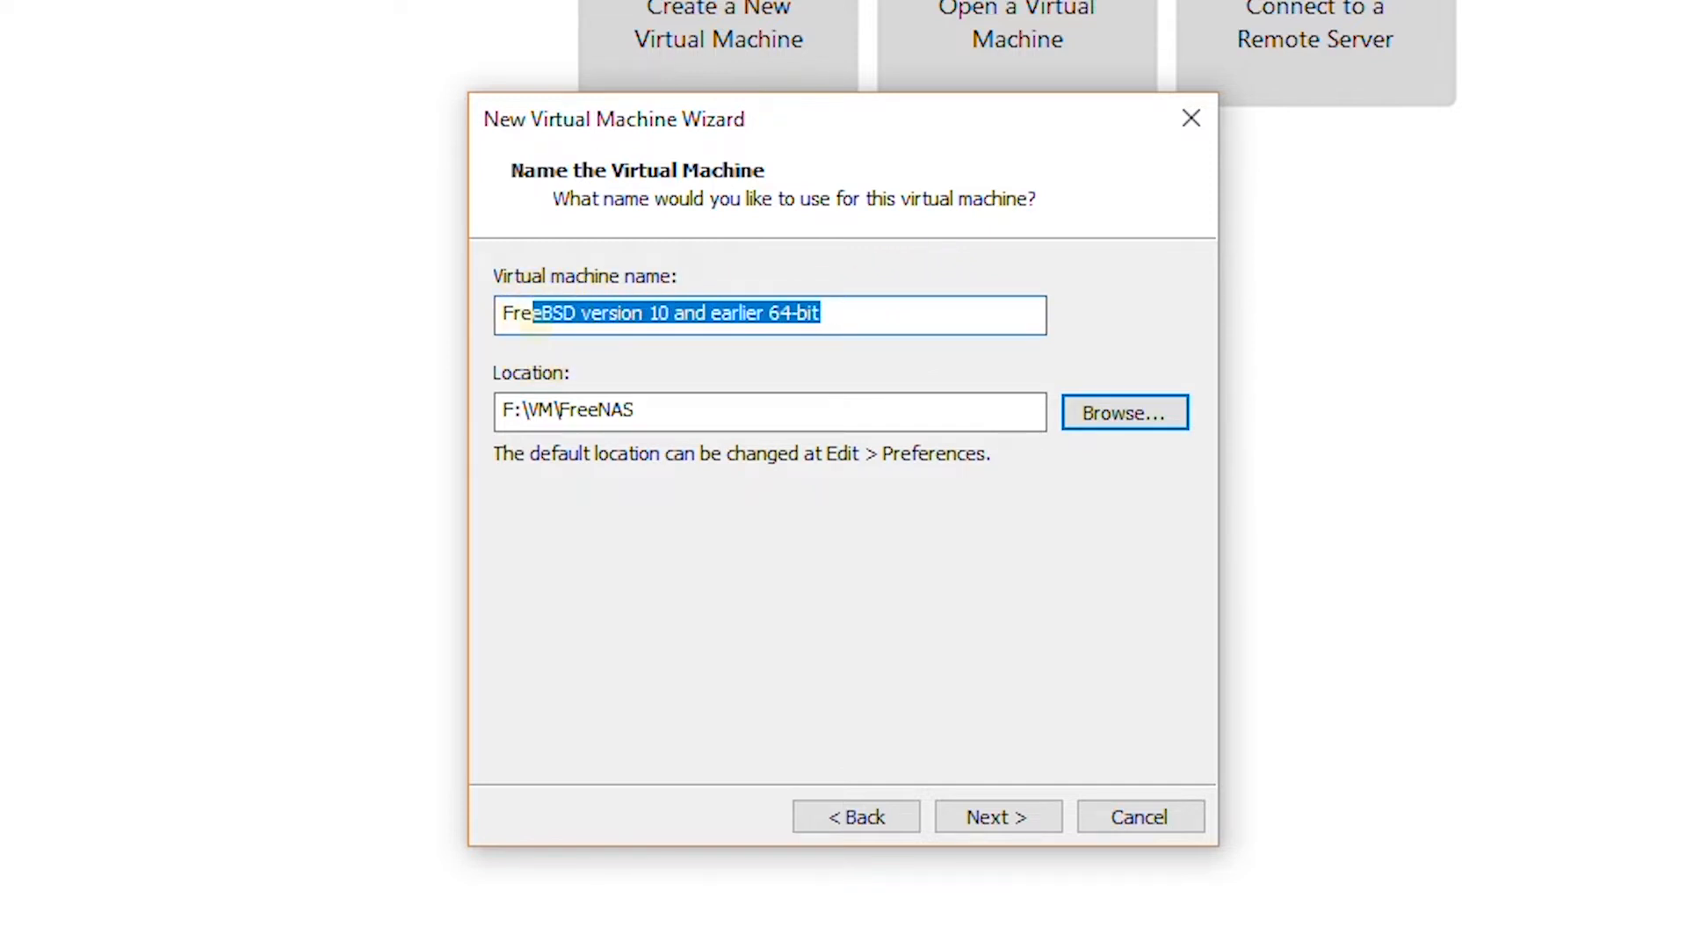
key(BackSpace)
key(BackSpace)
key(BackSpace)
key(BackSpace)
text(FreeNAS)
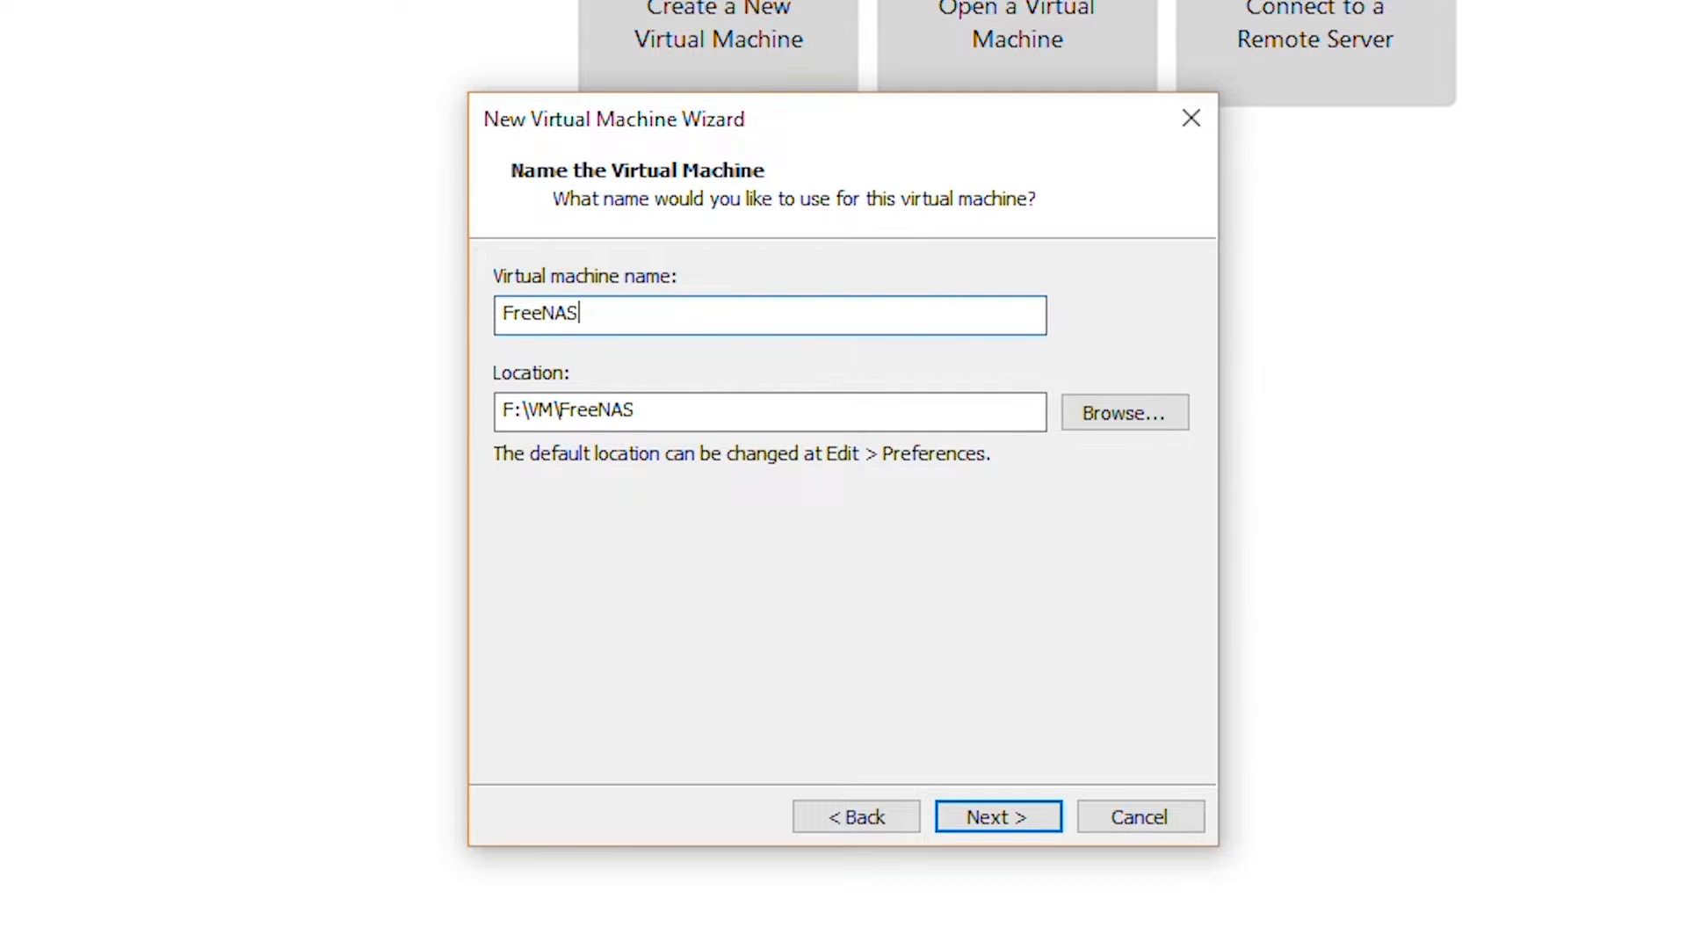
Keep default processors, give the VM 8192 MB memory, and use host-only networking.
click(989, 821)
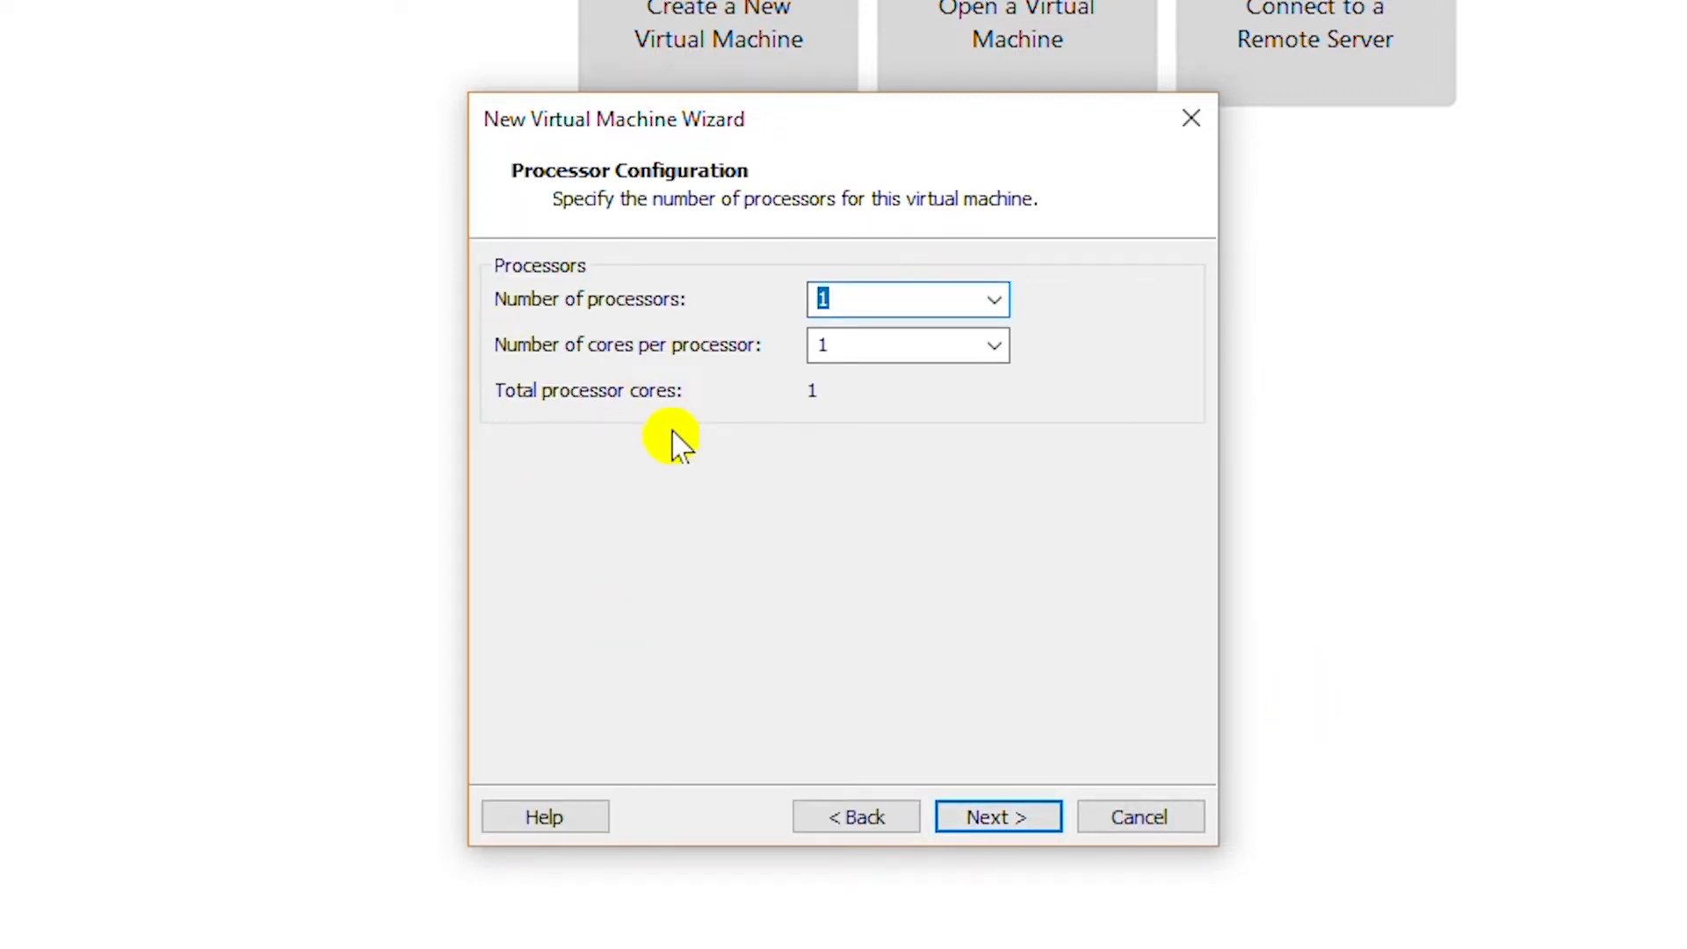
click(1000, 819)
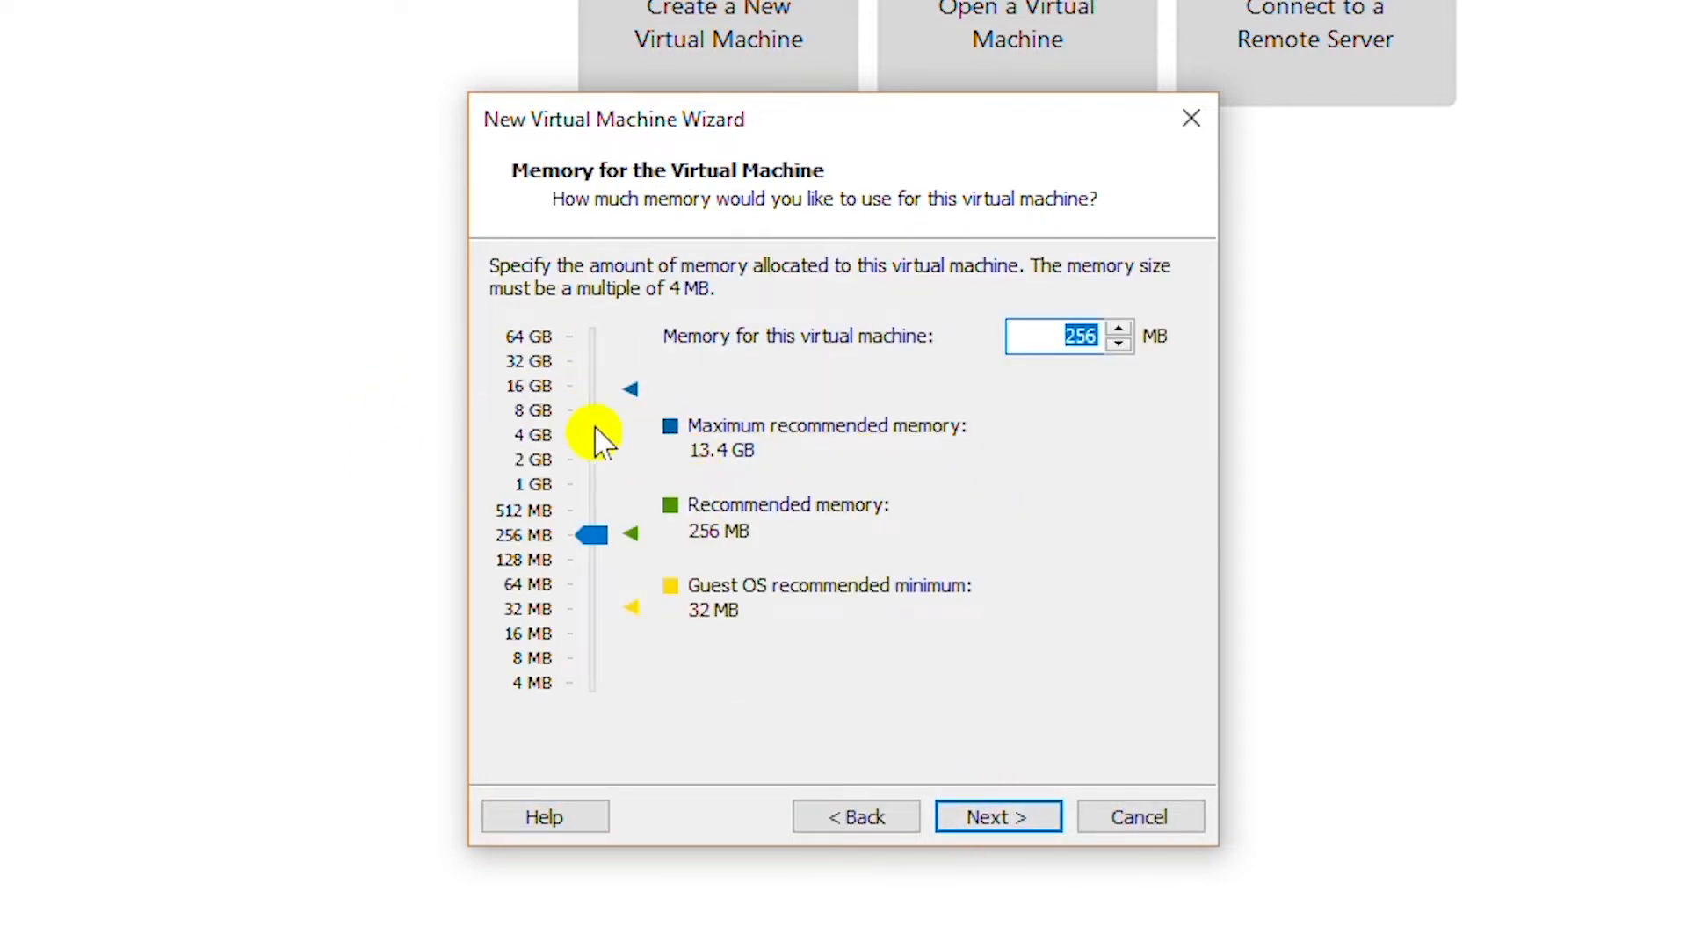
click(536, 426)
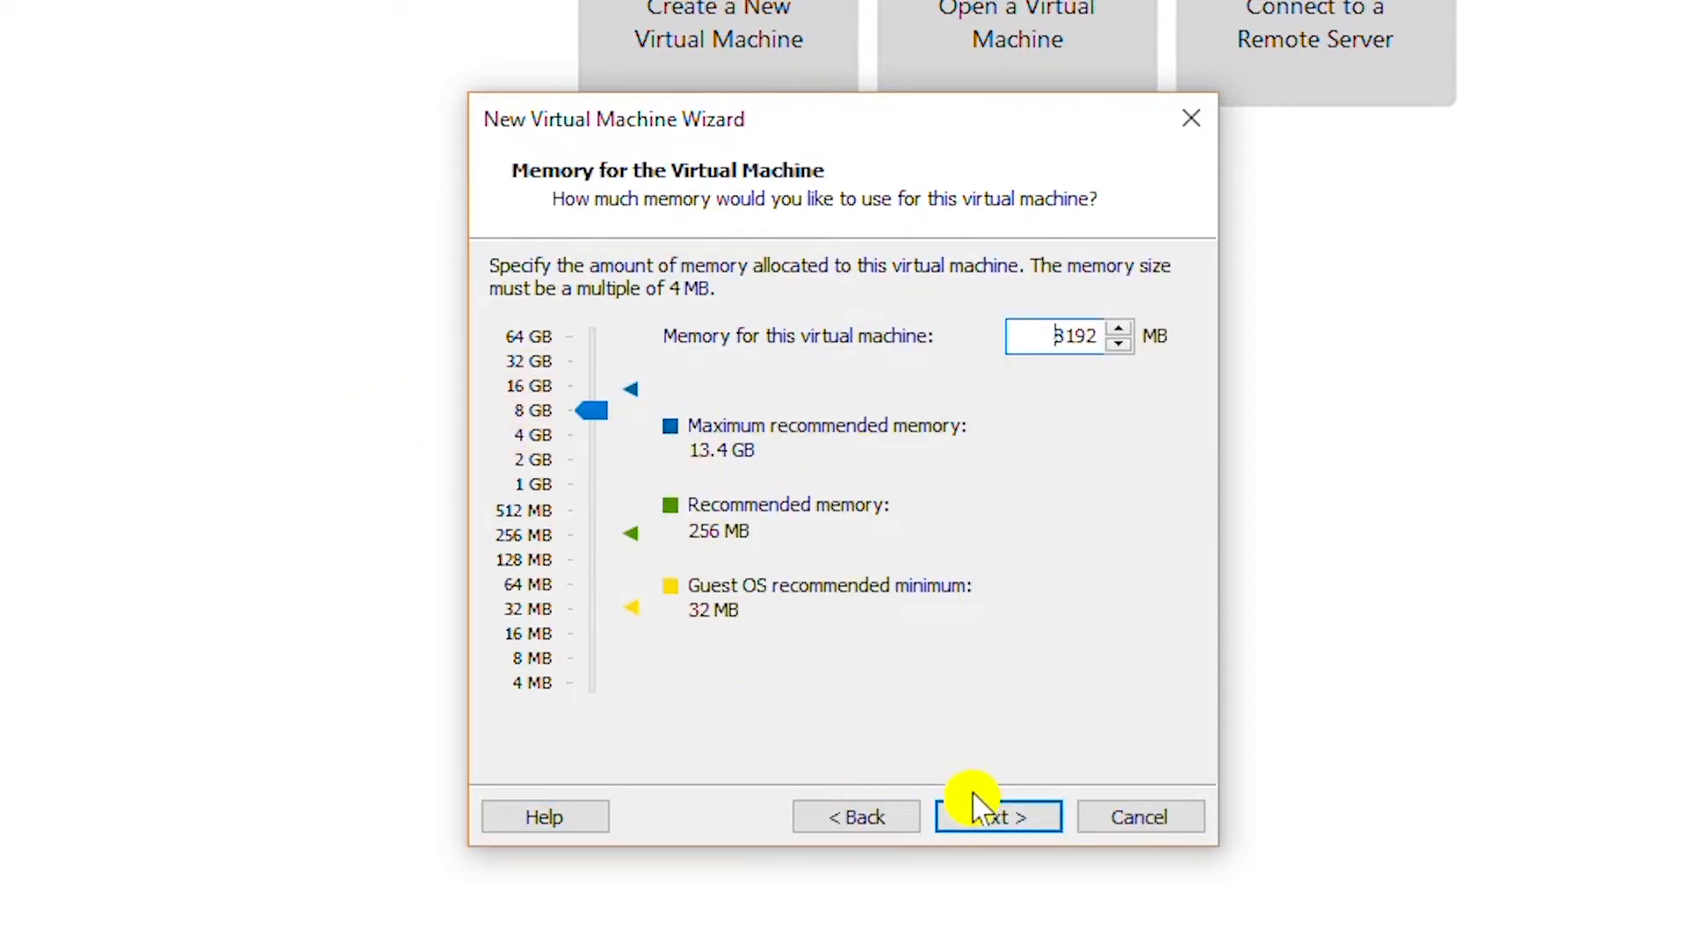
click(1007, 825)
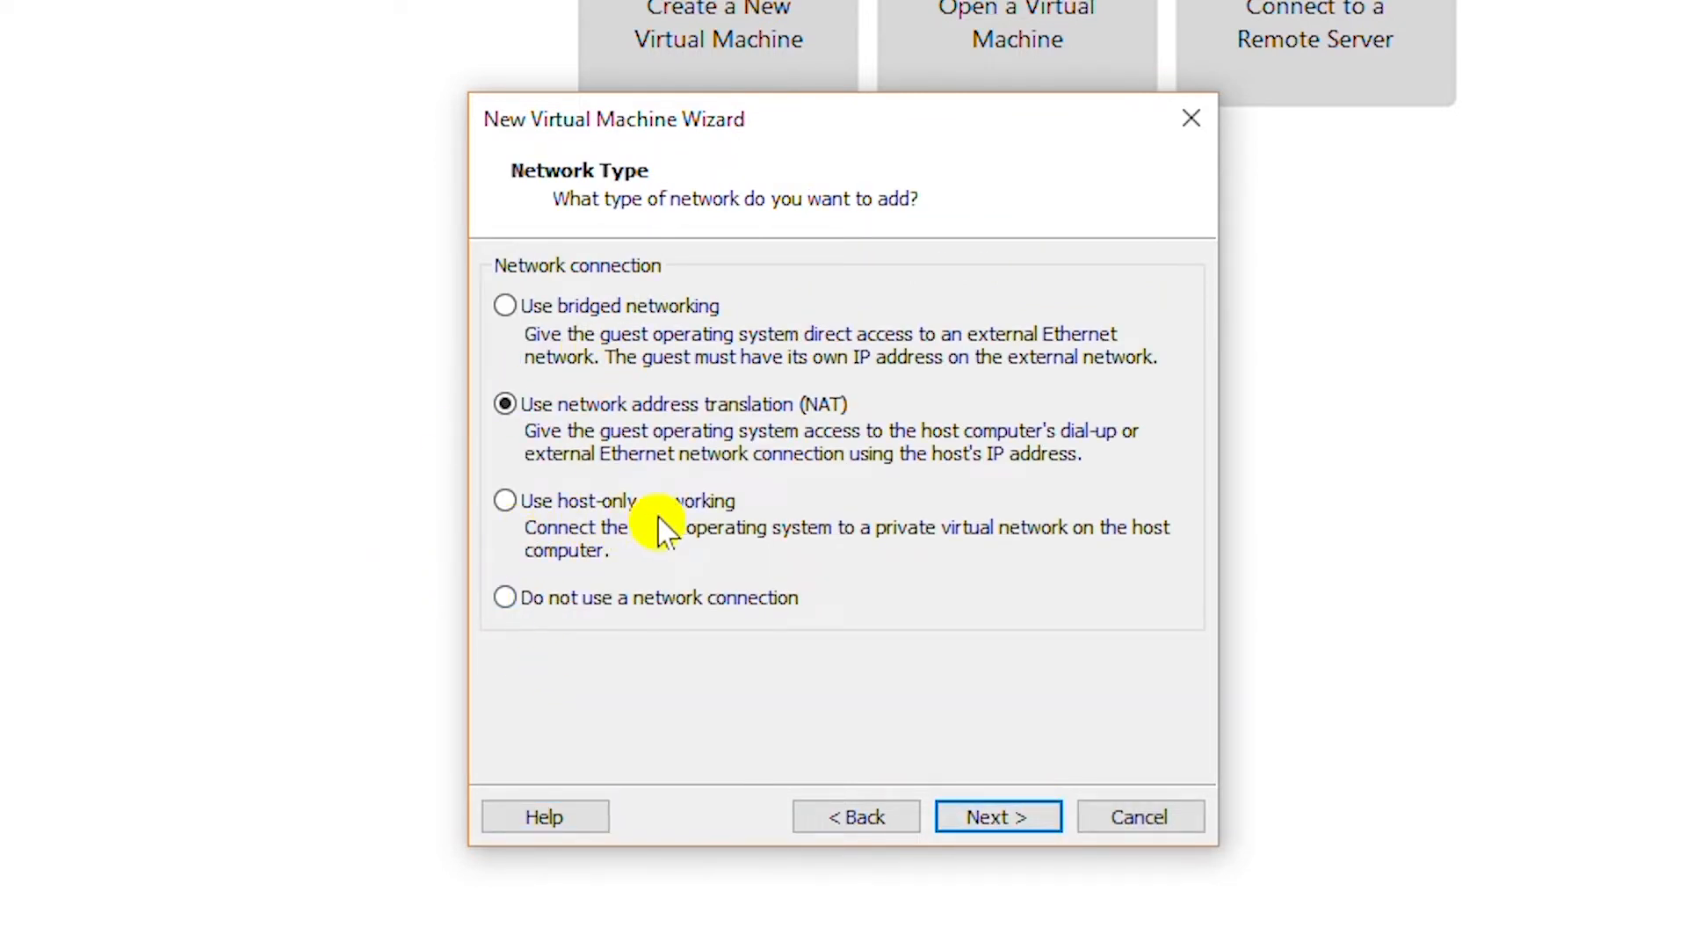
click(691, 510)
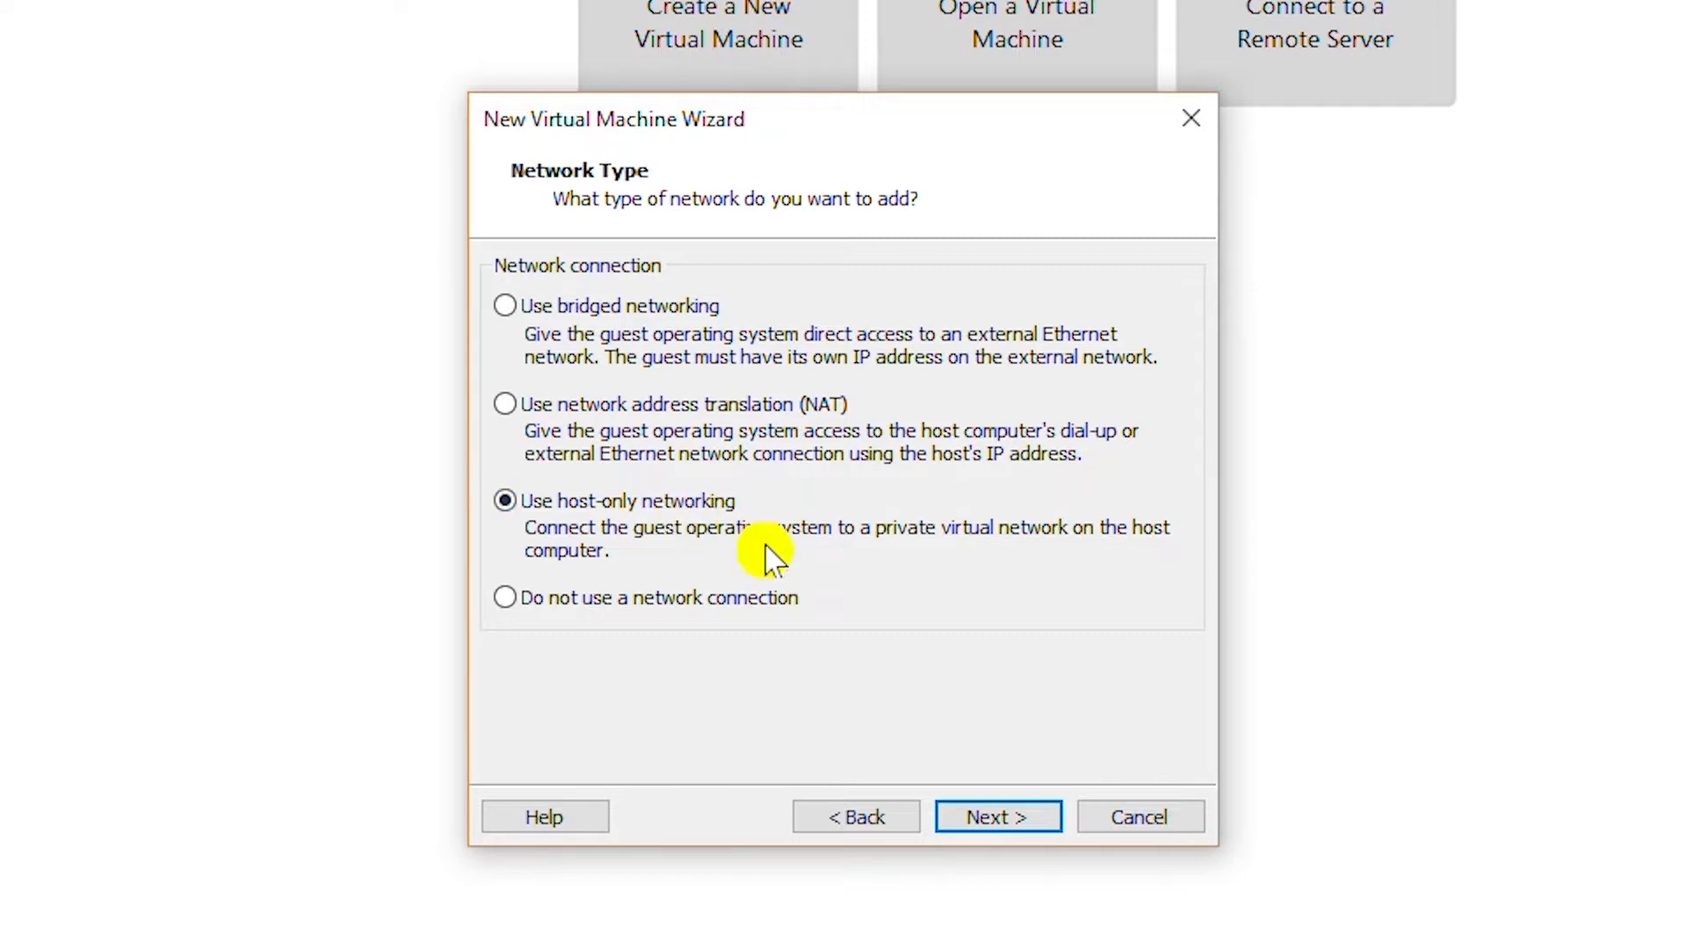
click(1025, 809)
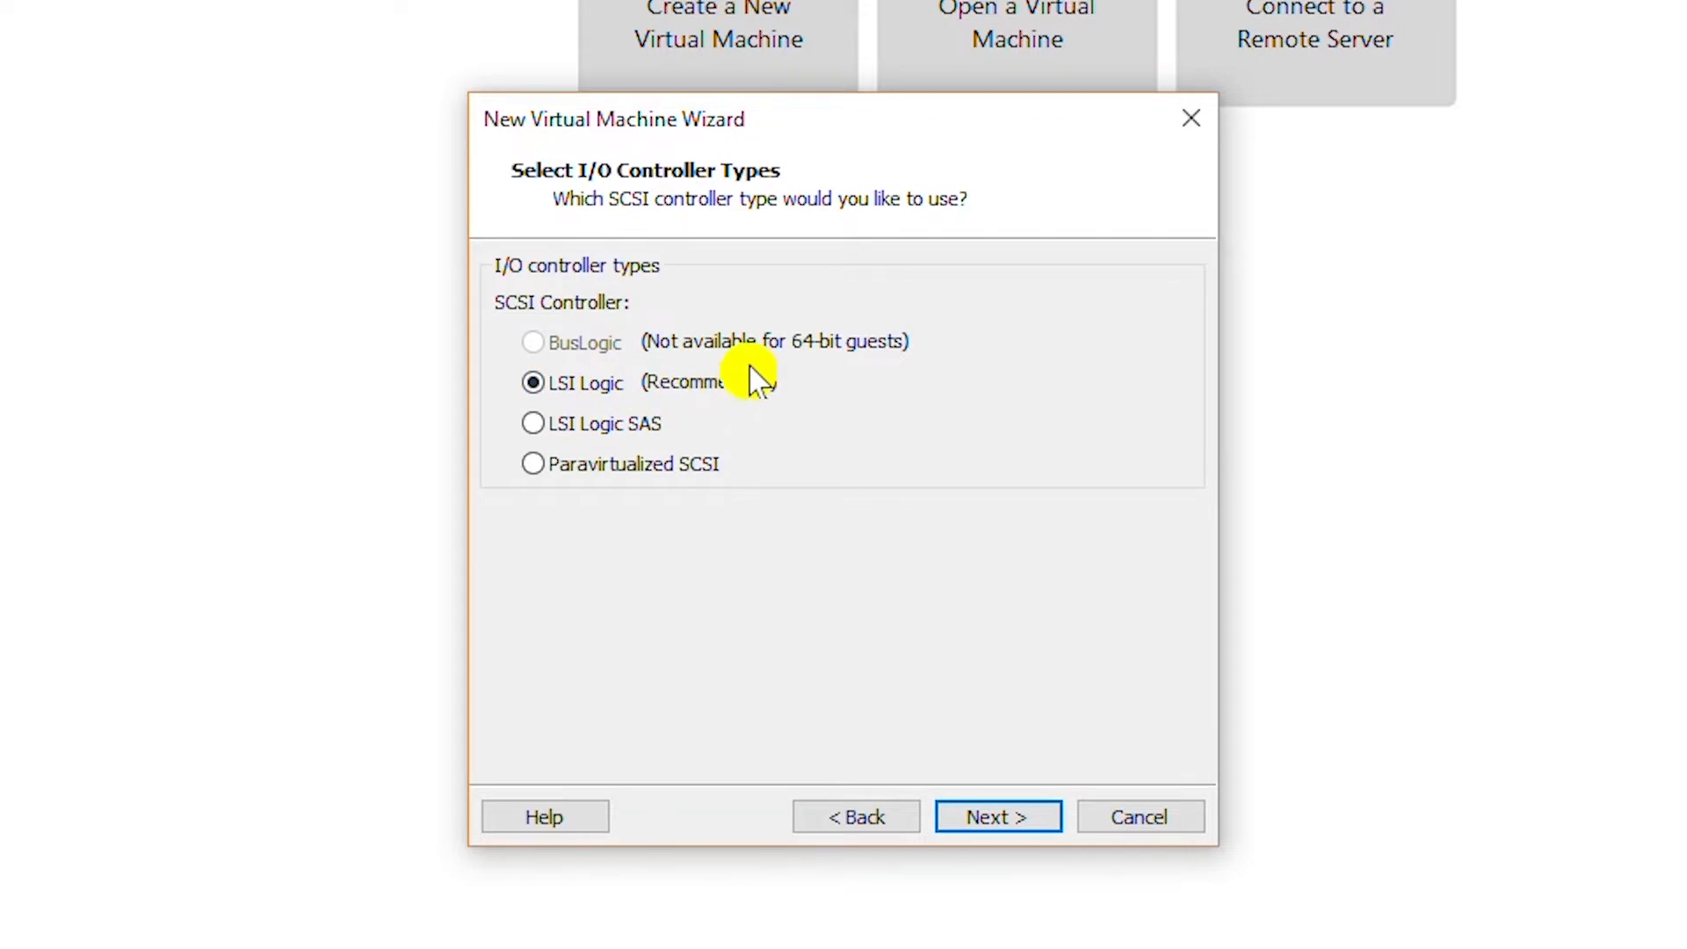
Keep LSI Logic and SCSI, create a single-file FreeNAS.vmdk disk, and finish the wizard.
click(984, 817)
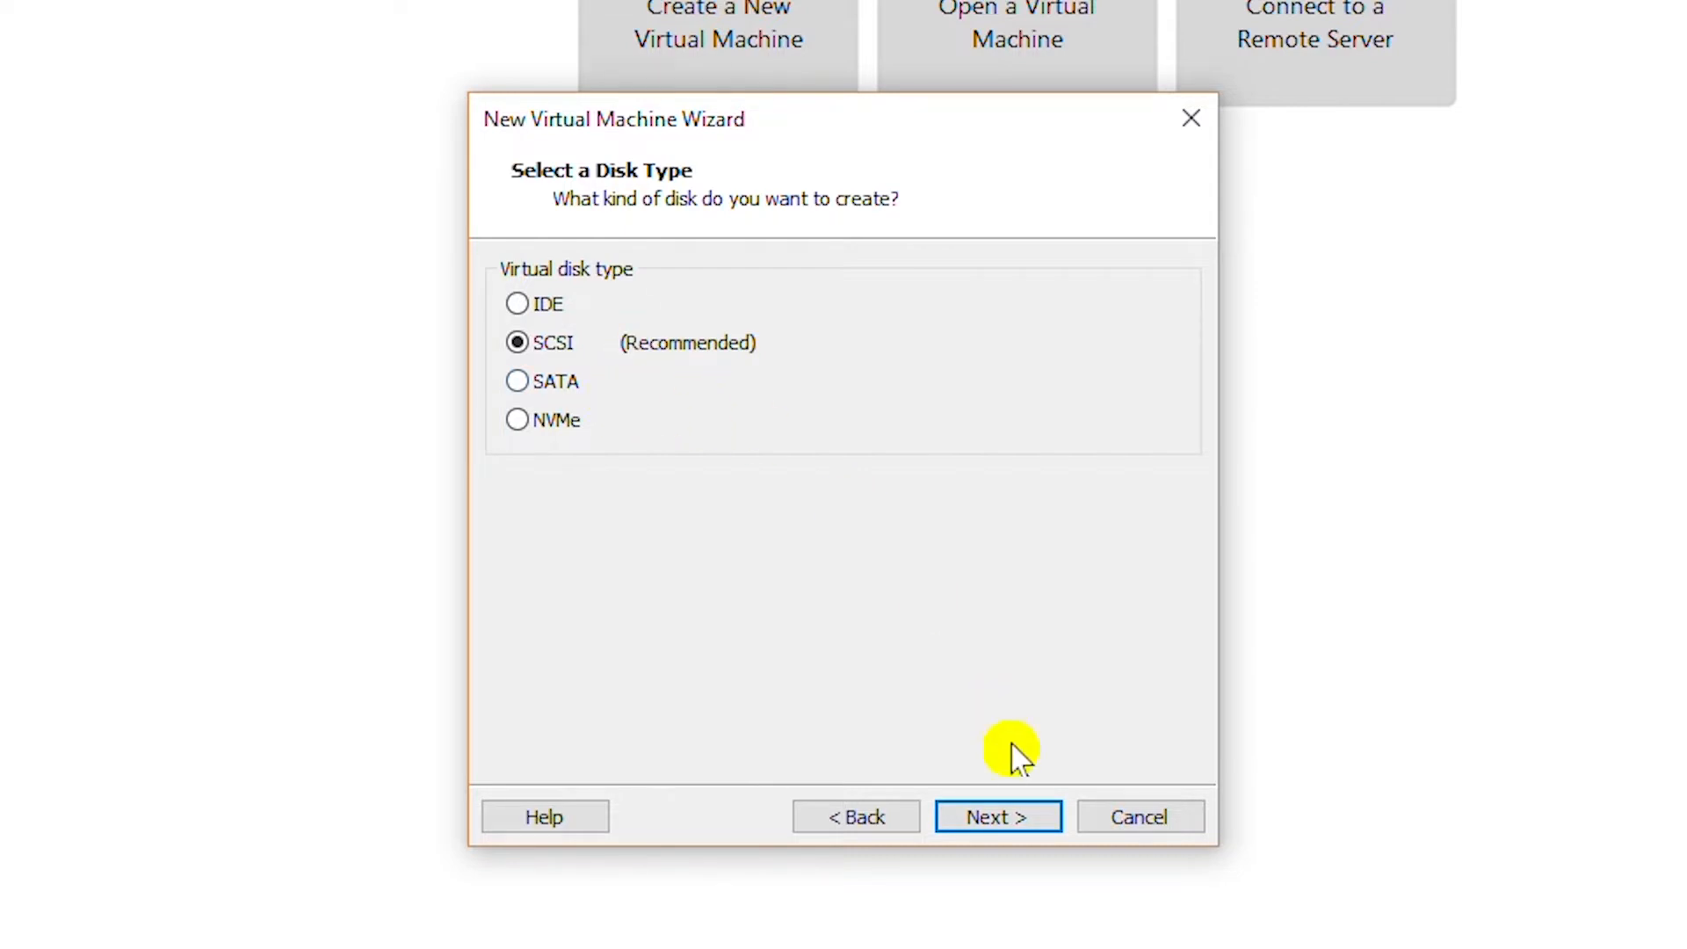
click(1017, 826)
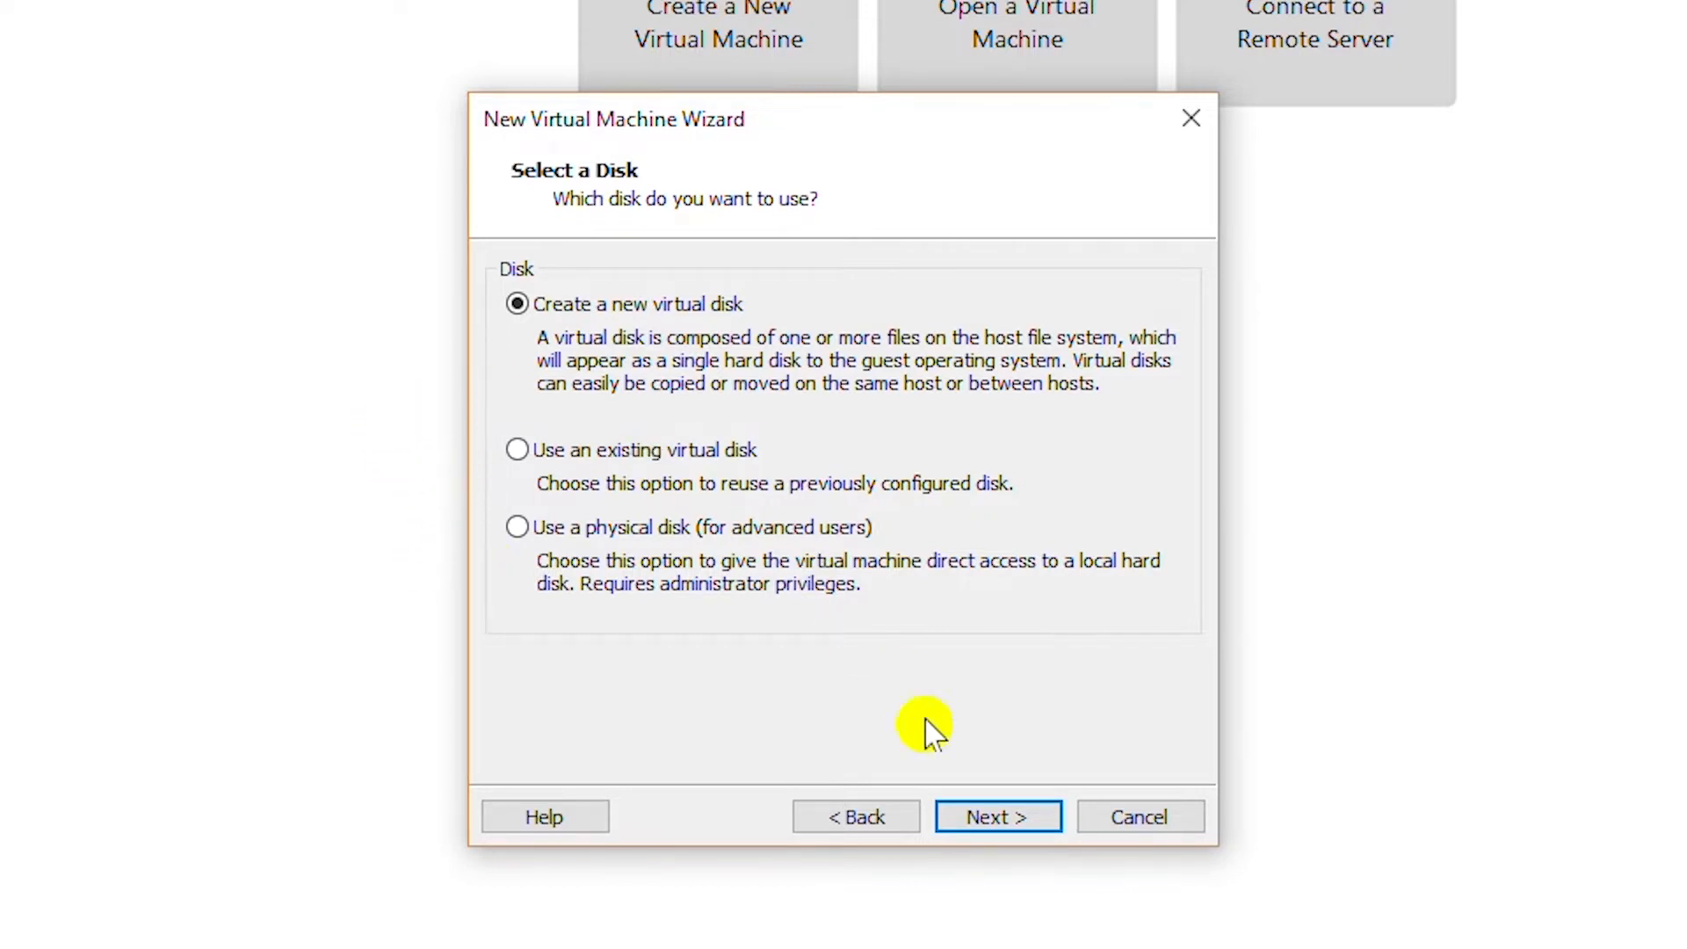
click(1011, 830)
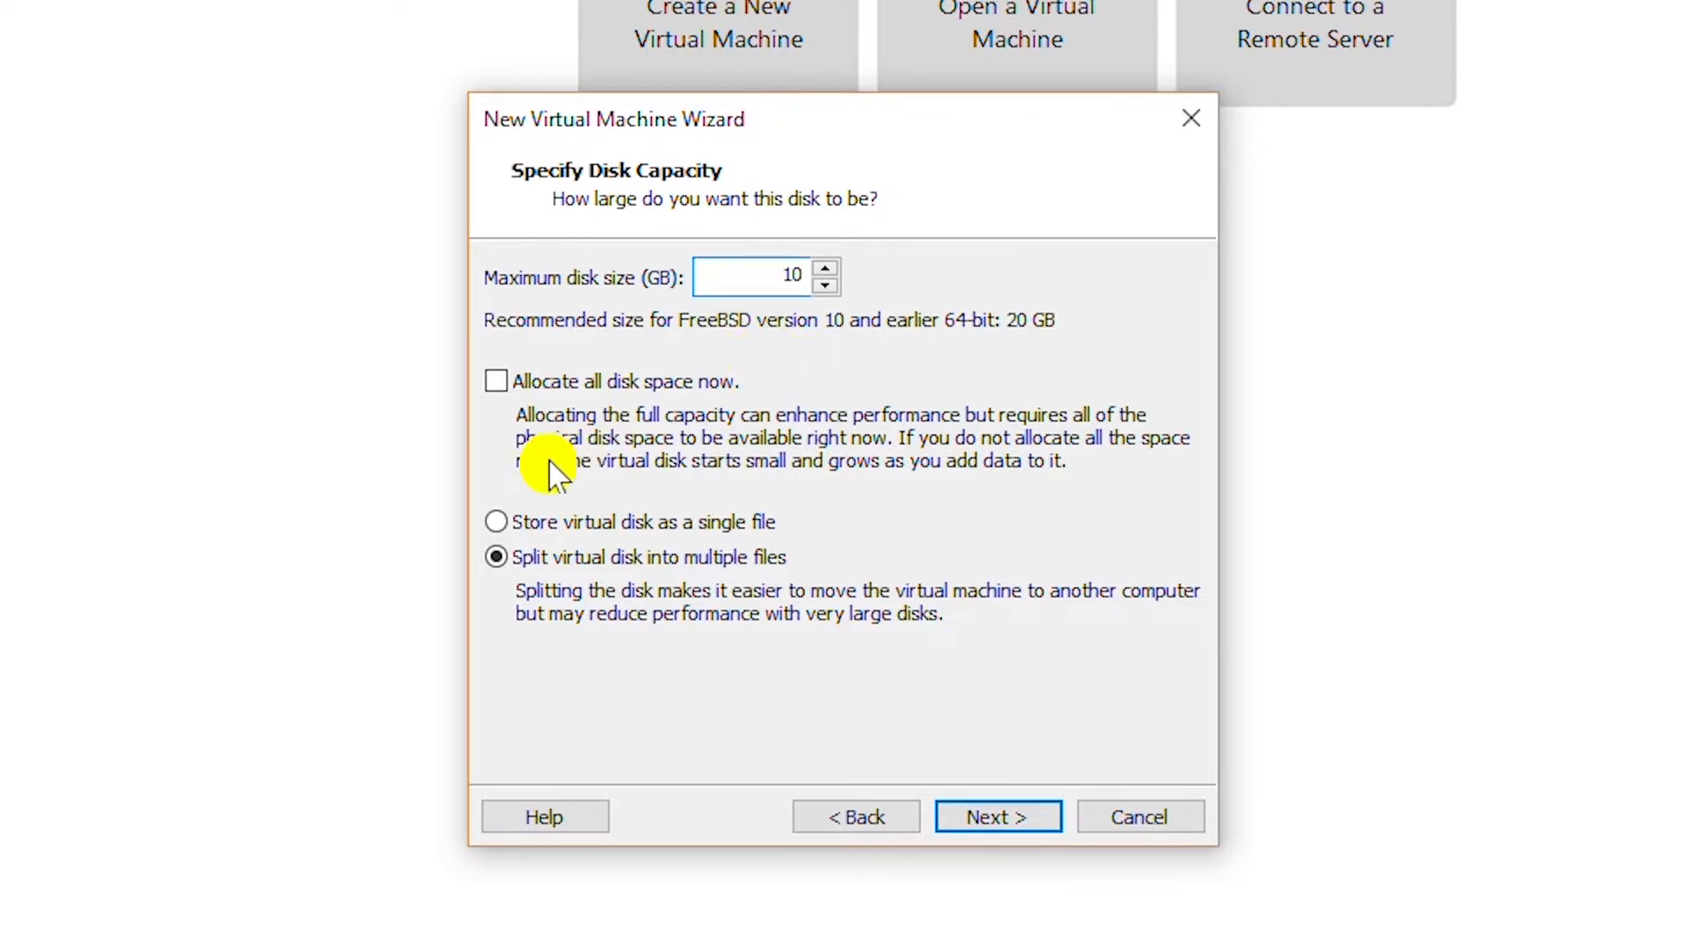
click(657, 523)
click(1005, 831)
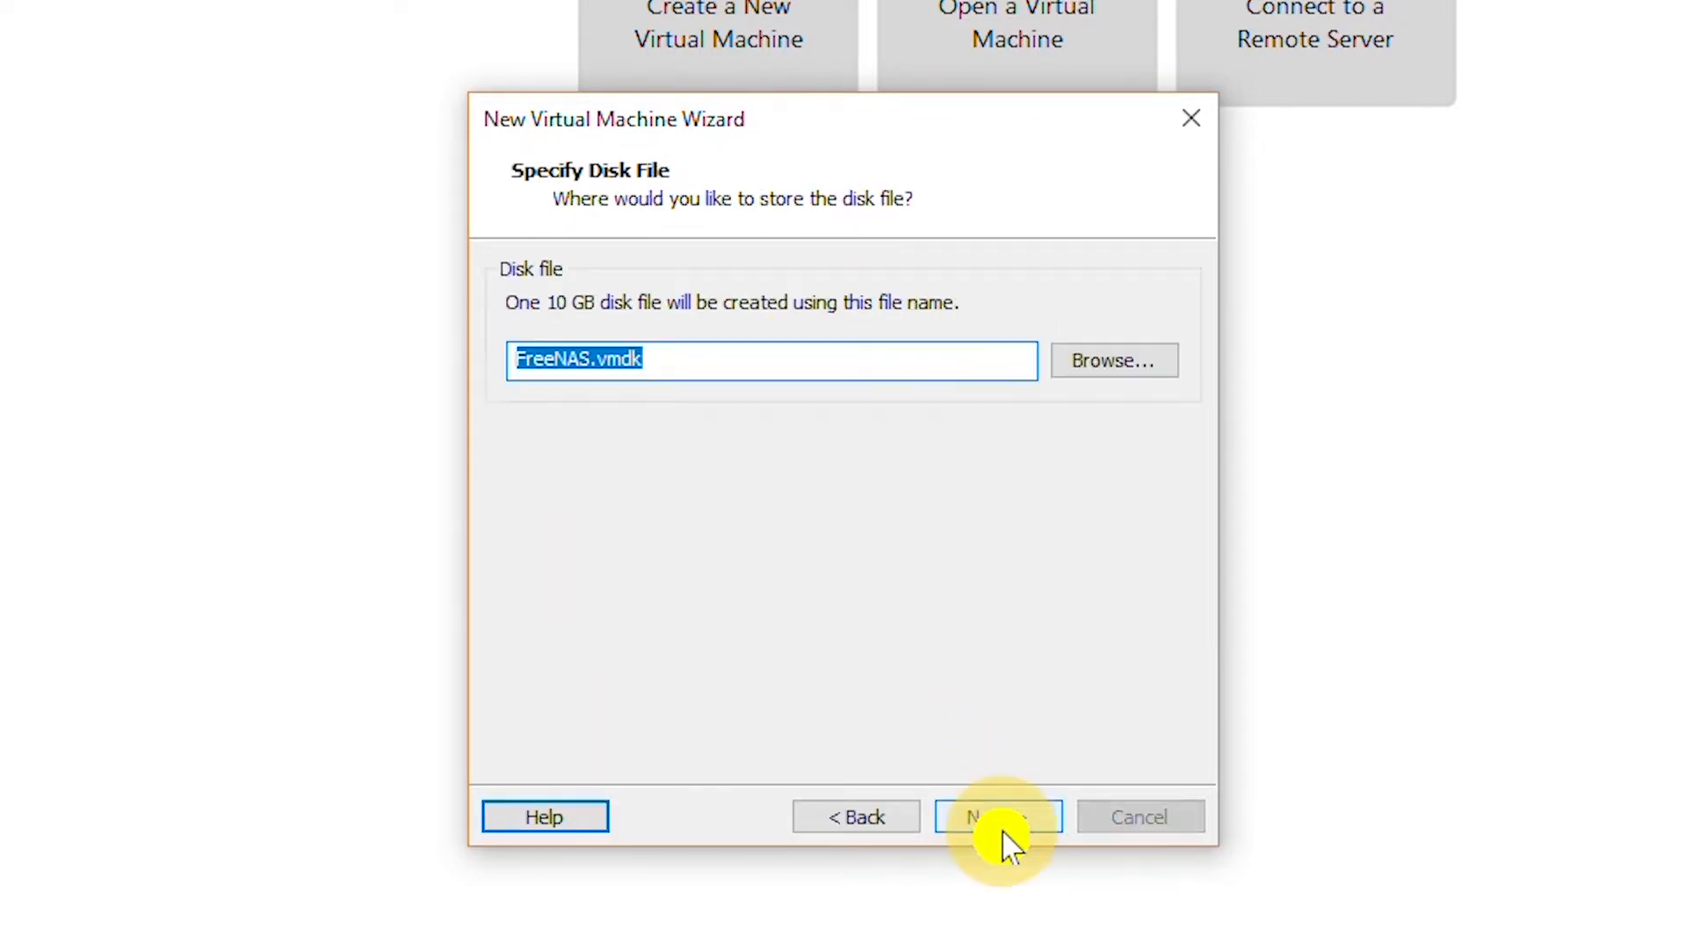
click(971, 826)
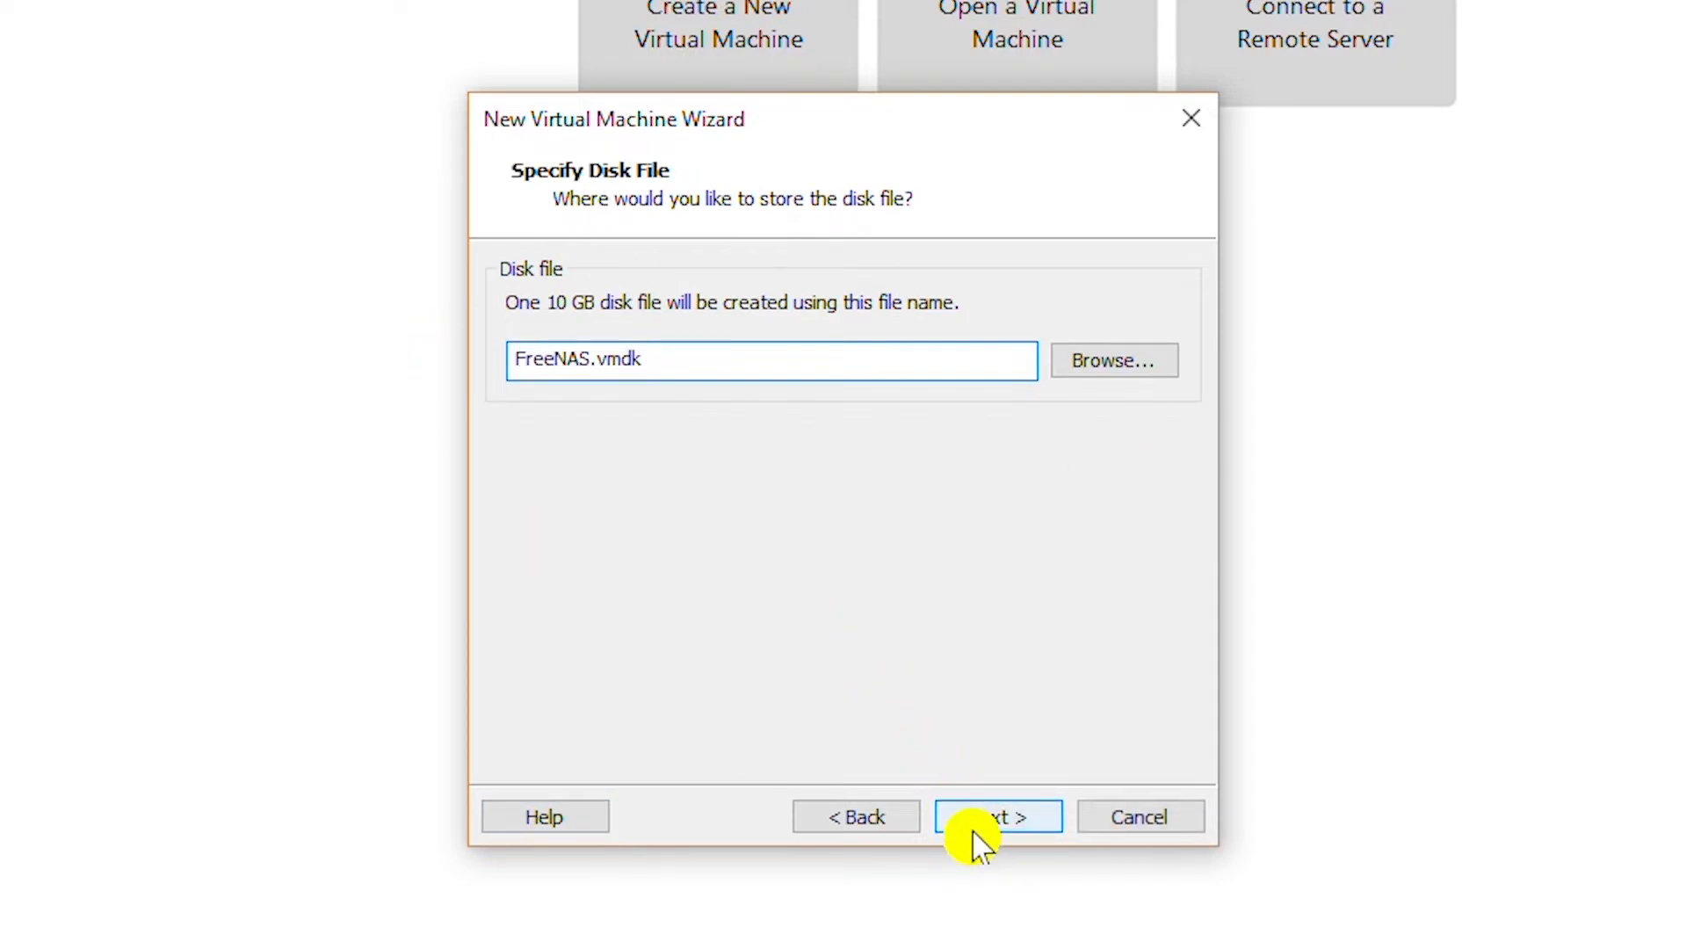
click(998, 831)
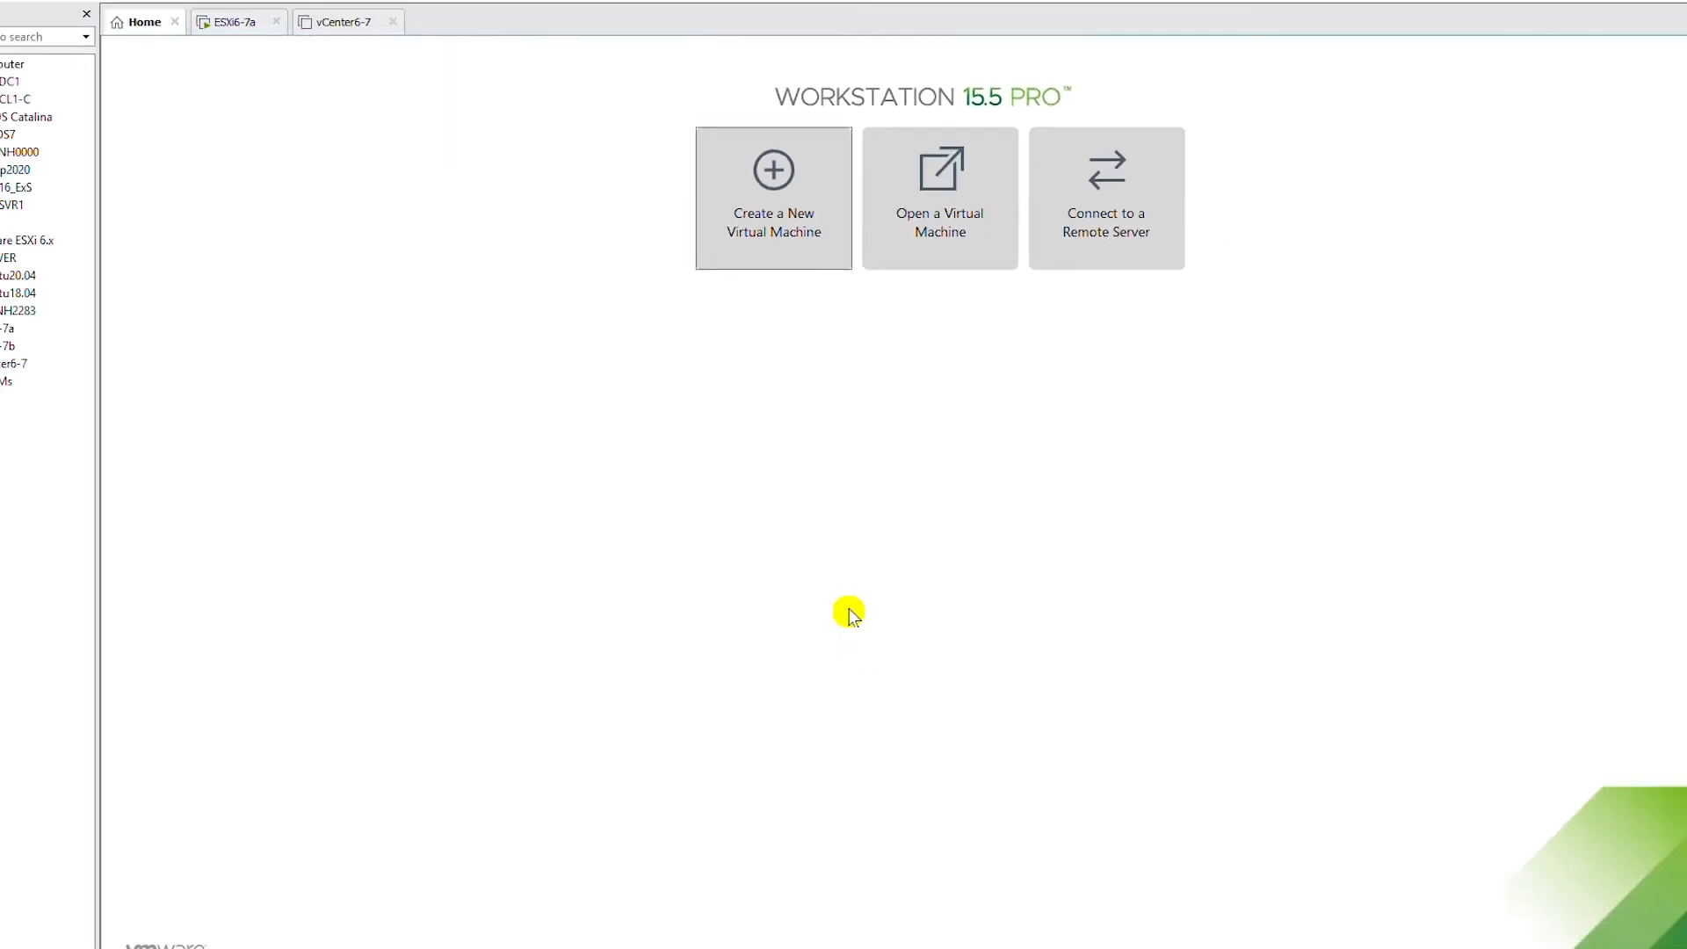
Add a new 20 GB SCSI hard disk, FreeNAS-0.vmdk, stored as a single file.
click(661, 750)
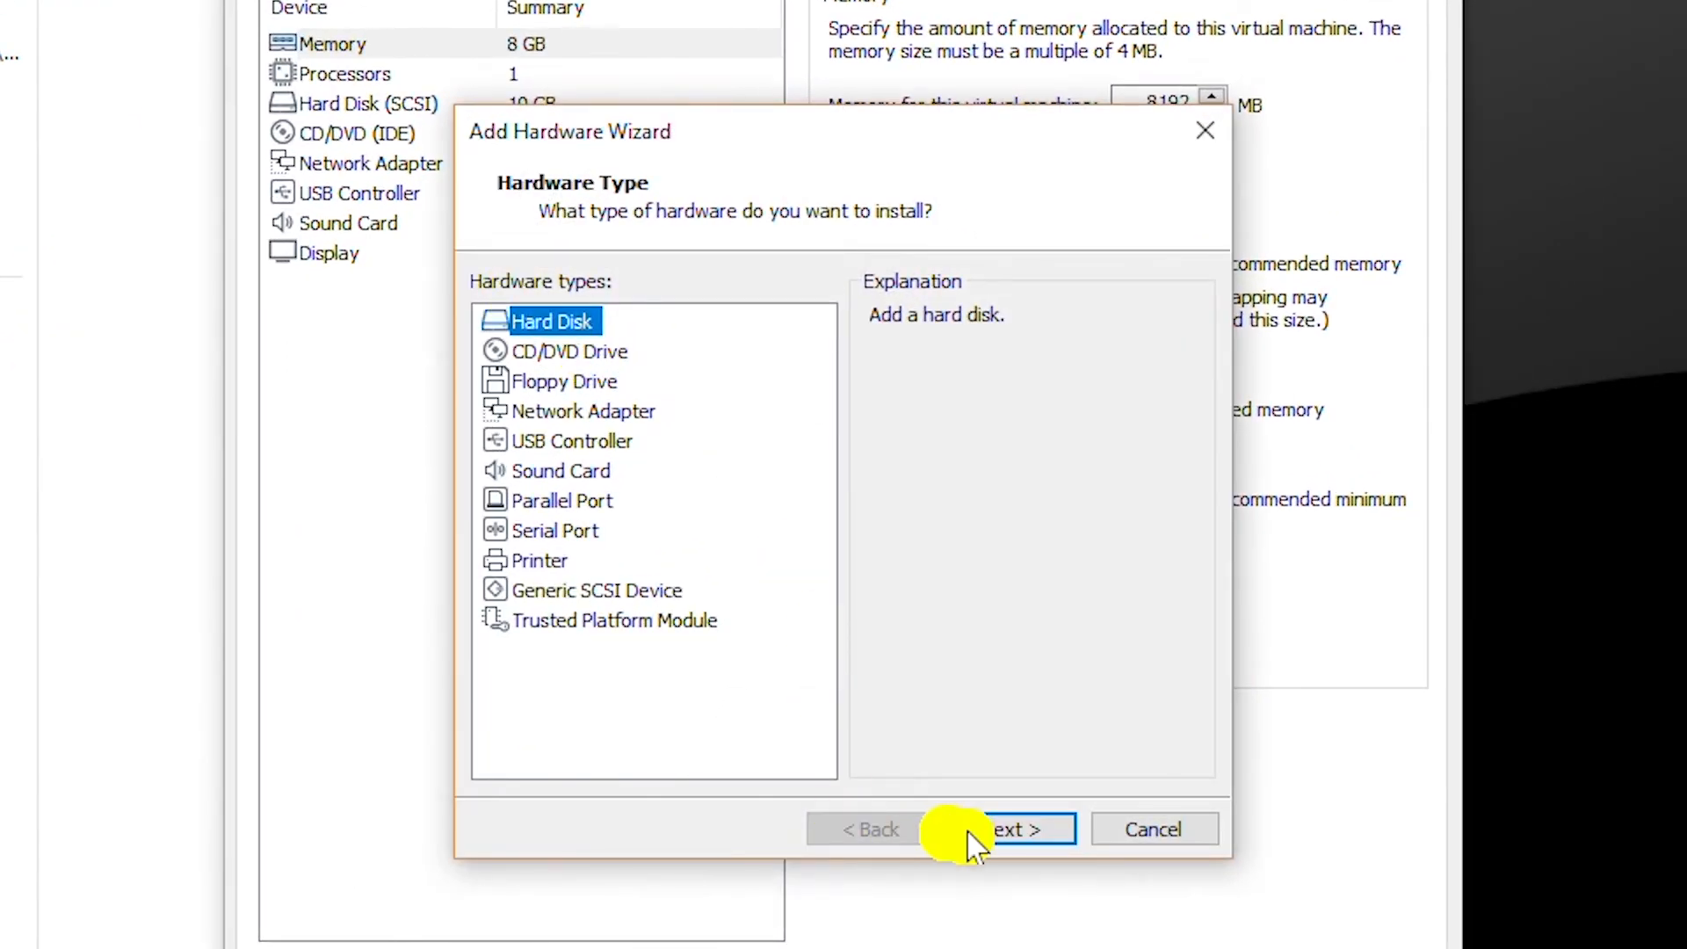
click(1011, 830)
click(1012, 826)
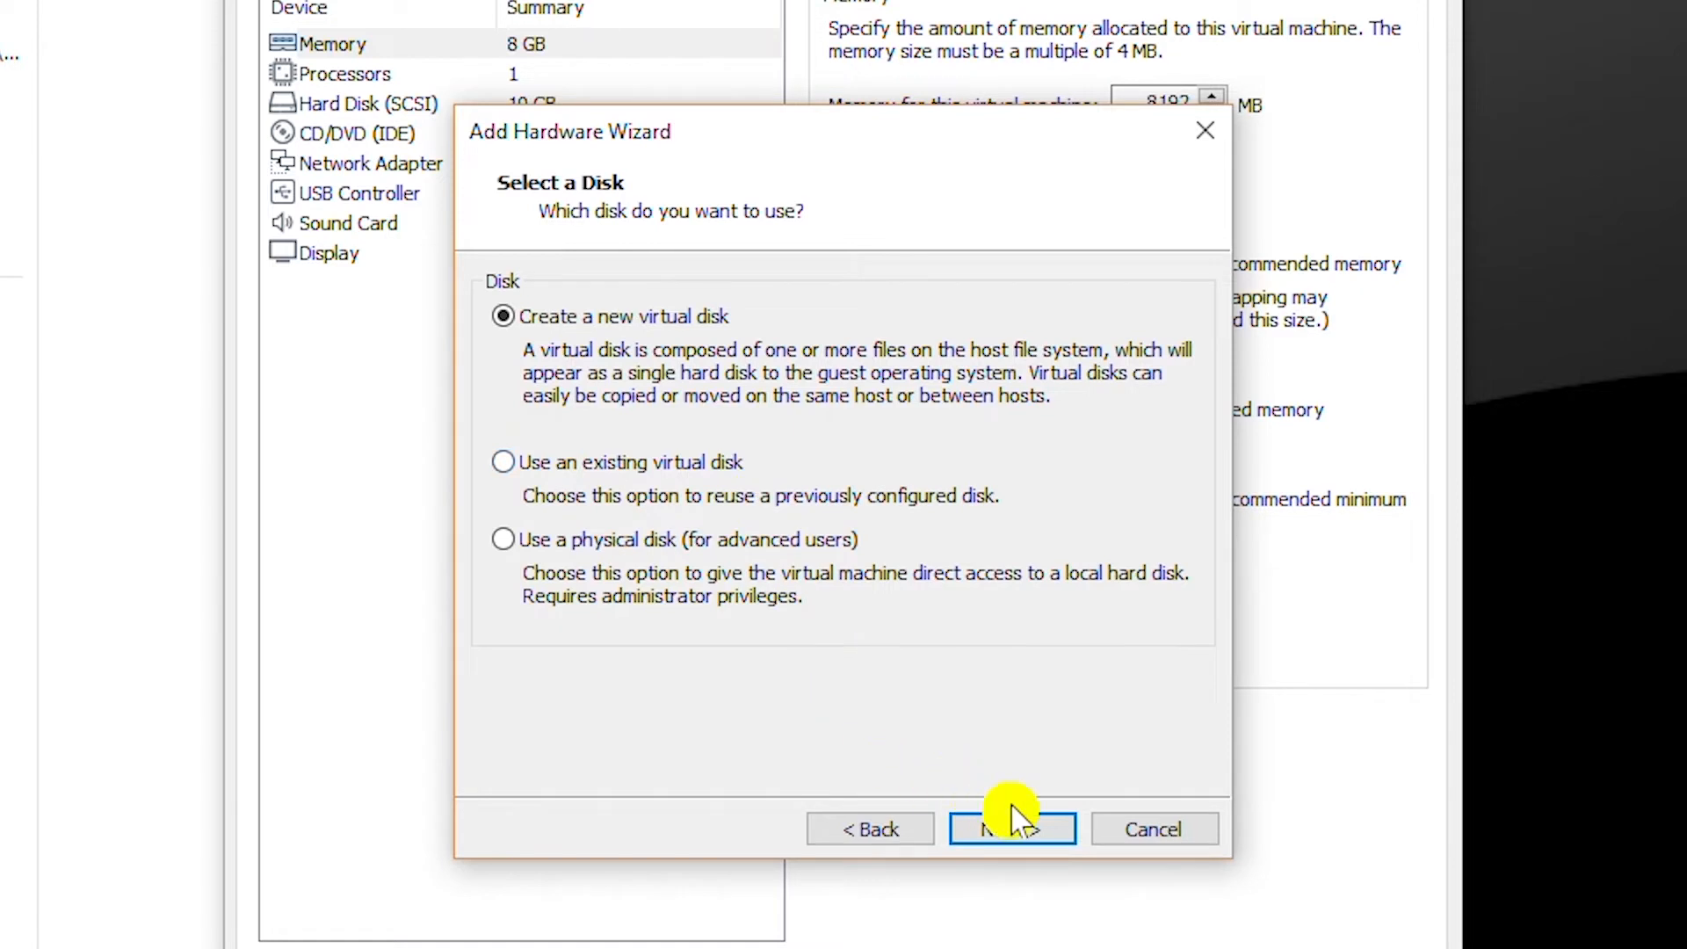
click(1011, 831)
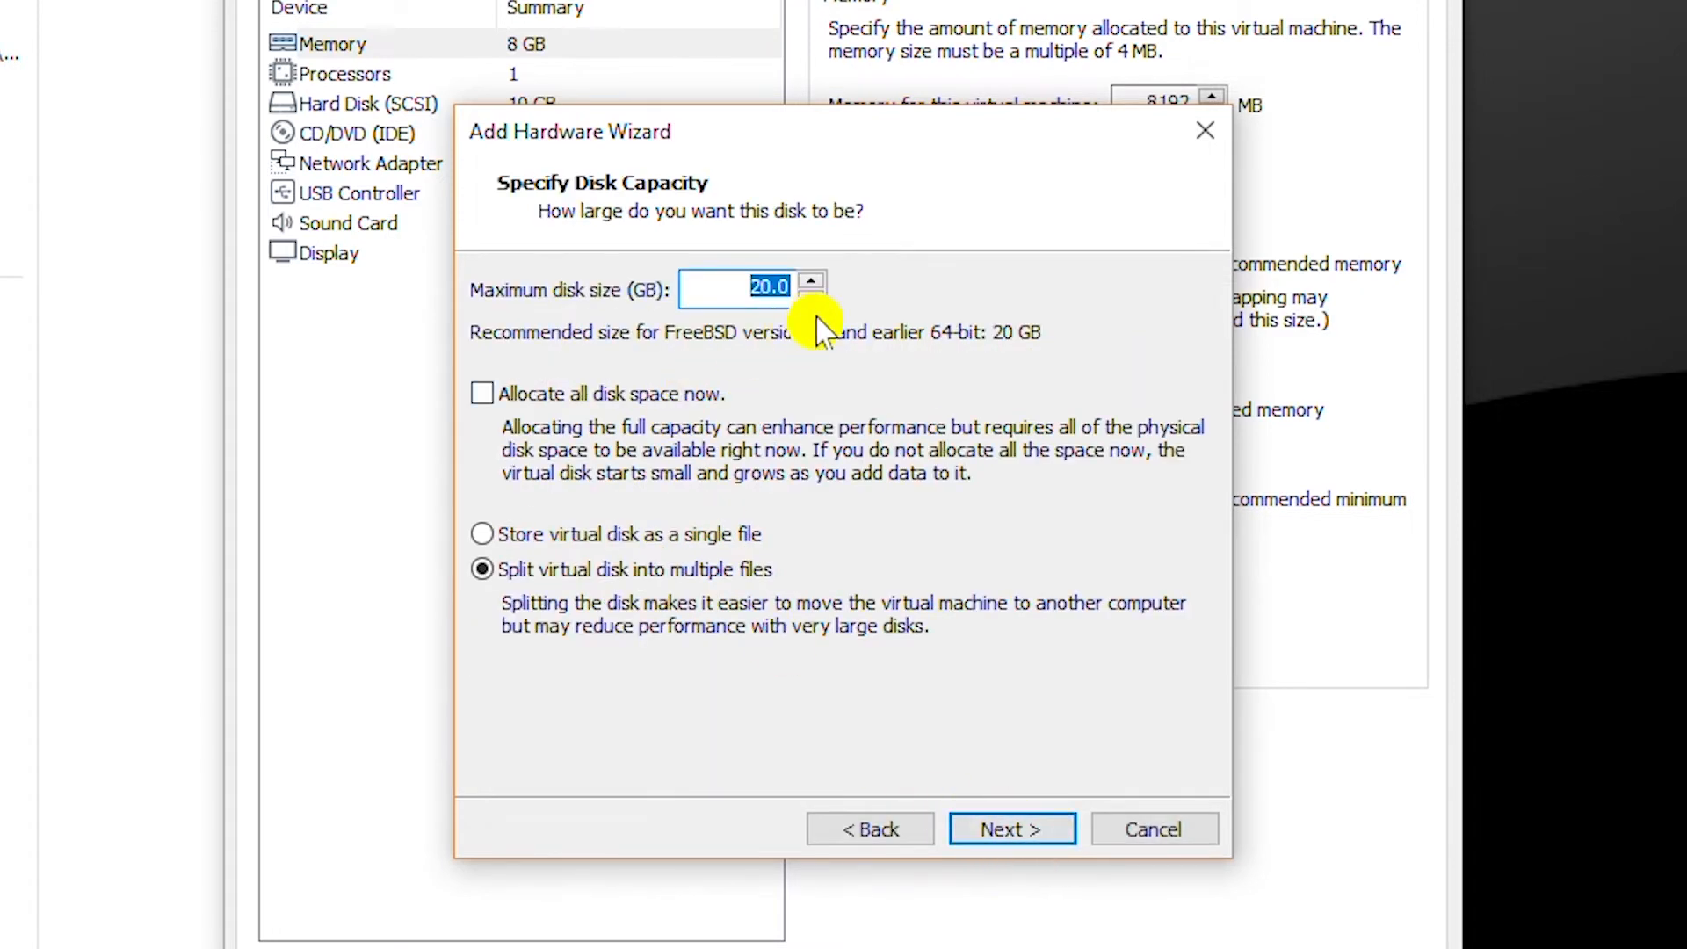
click(639, 535)
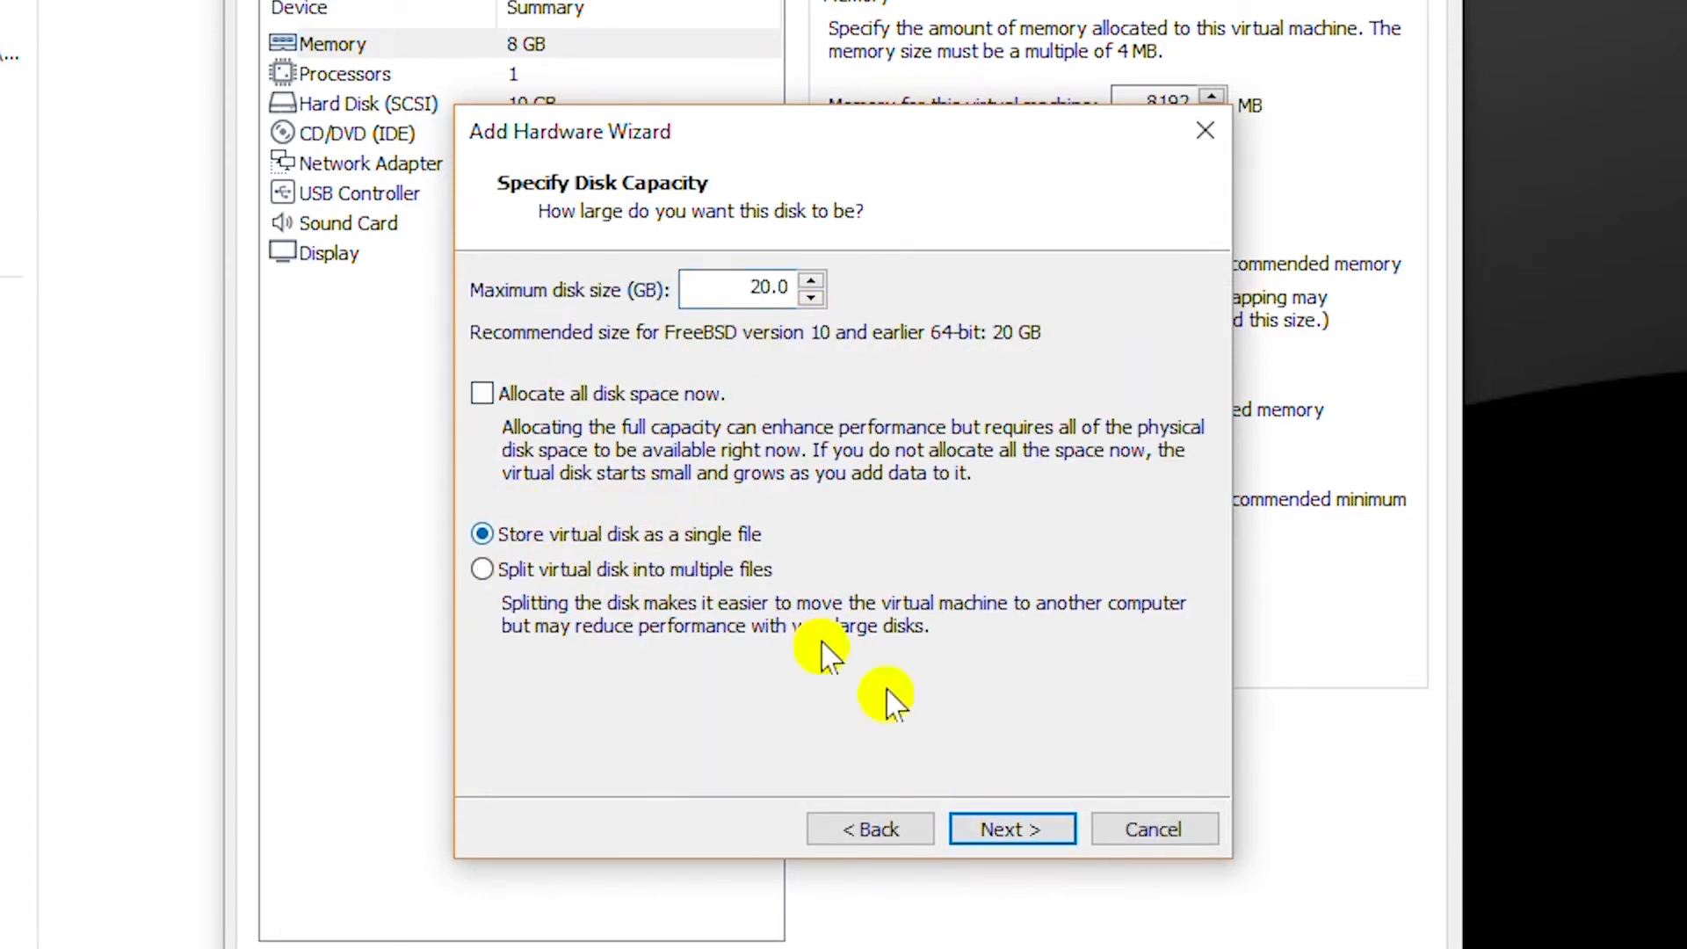
click(1019, 834)
click(1030, 837)
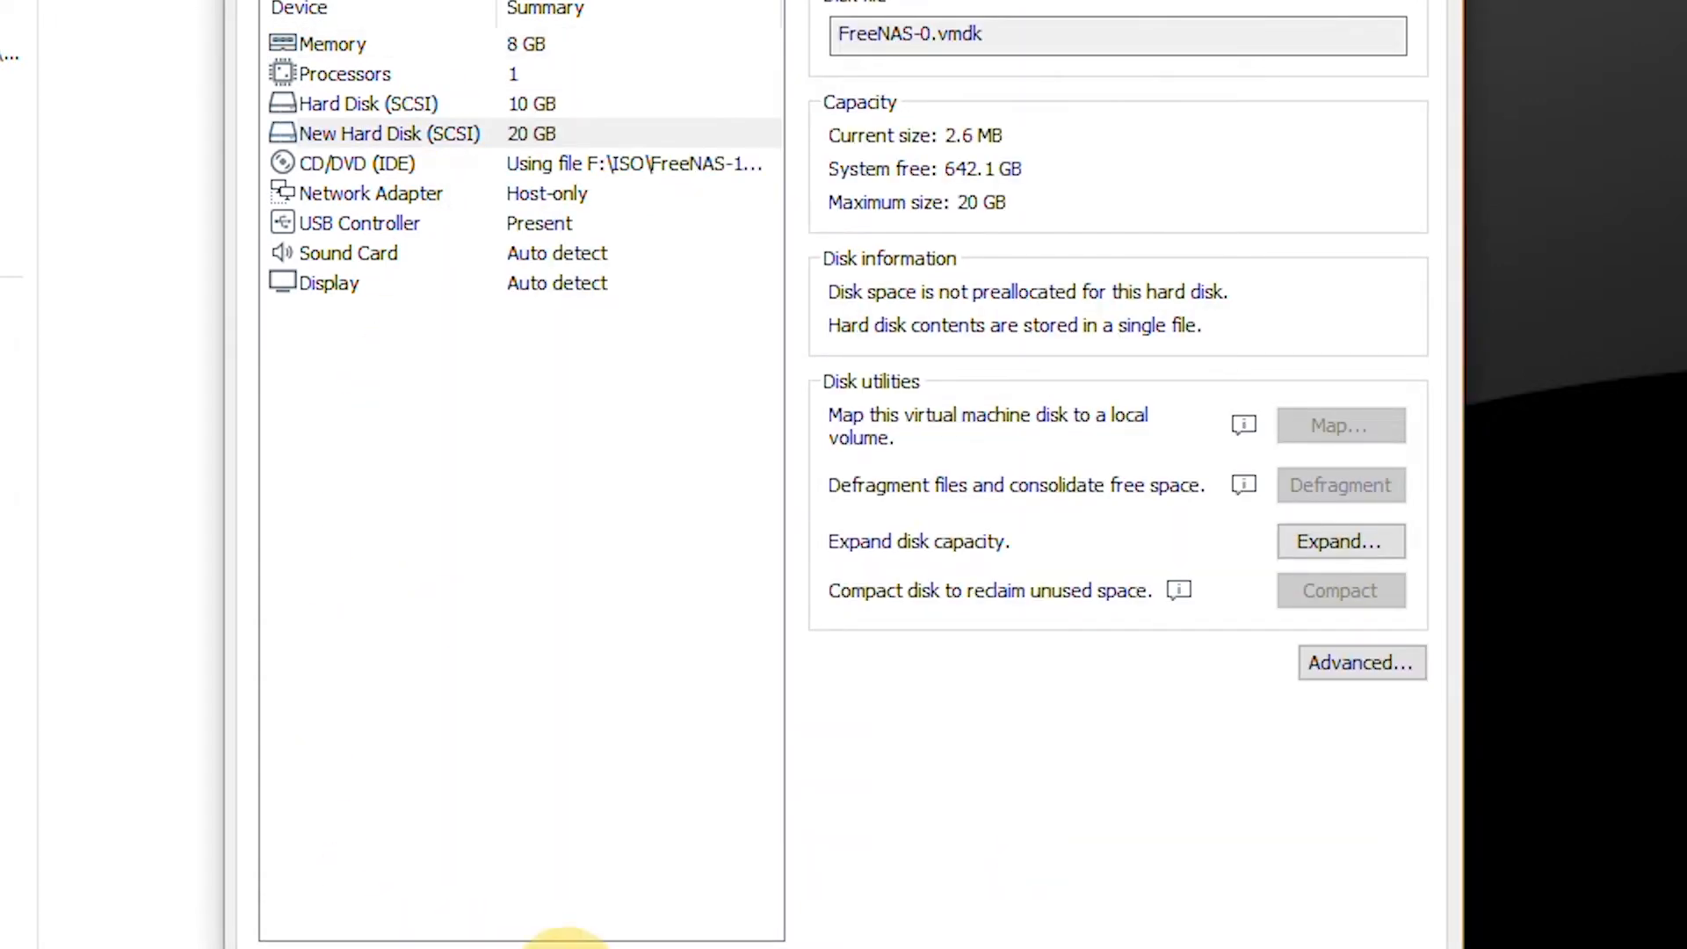
Add a second new 20 GB SCSI hard disk stored as a single file.
click(557, 936)
click(981, 831)
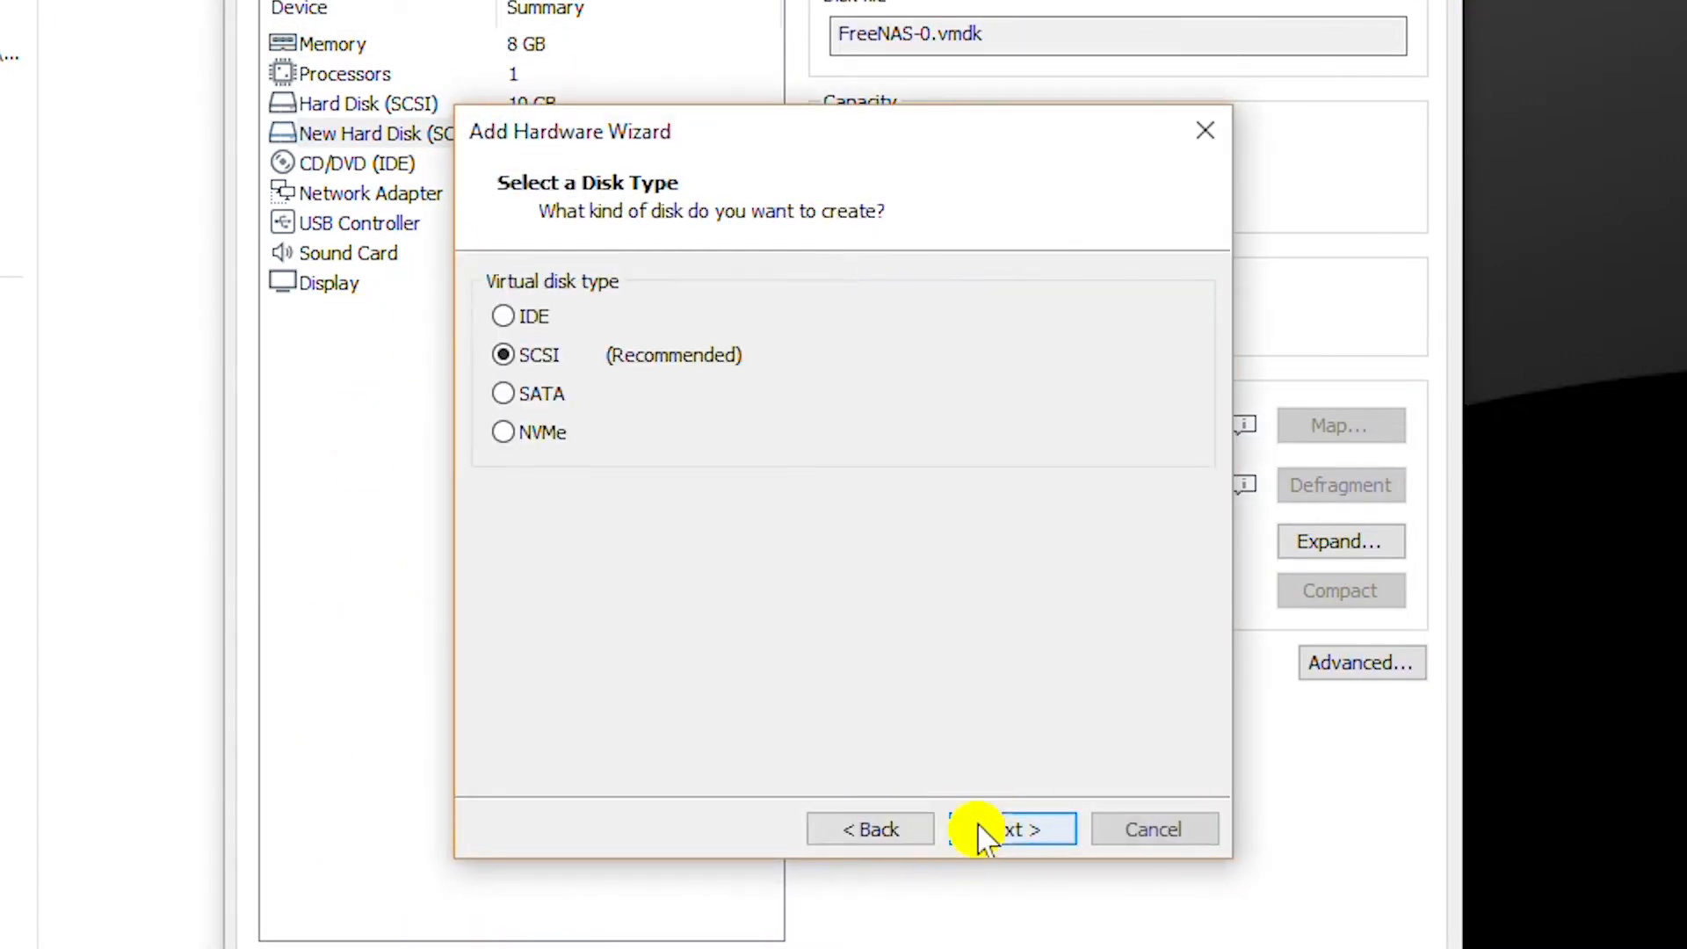
click(980, 833)
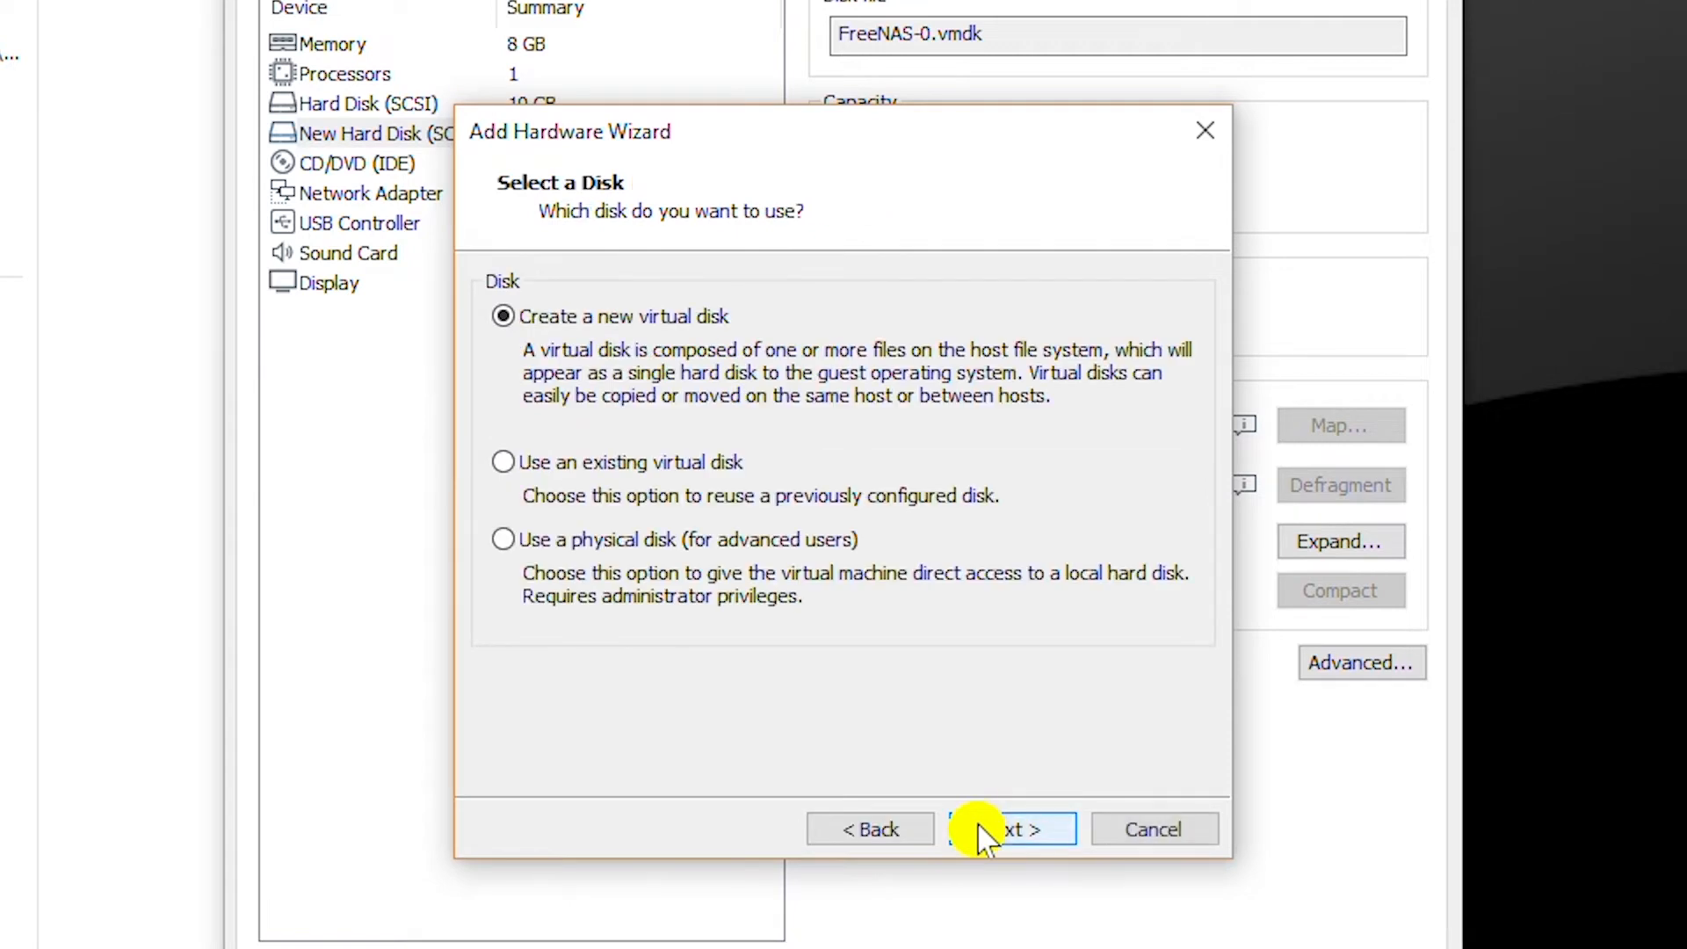
click(687, 462)
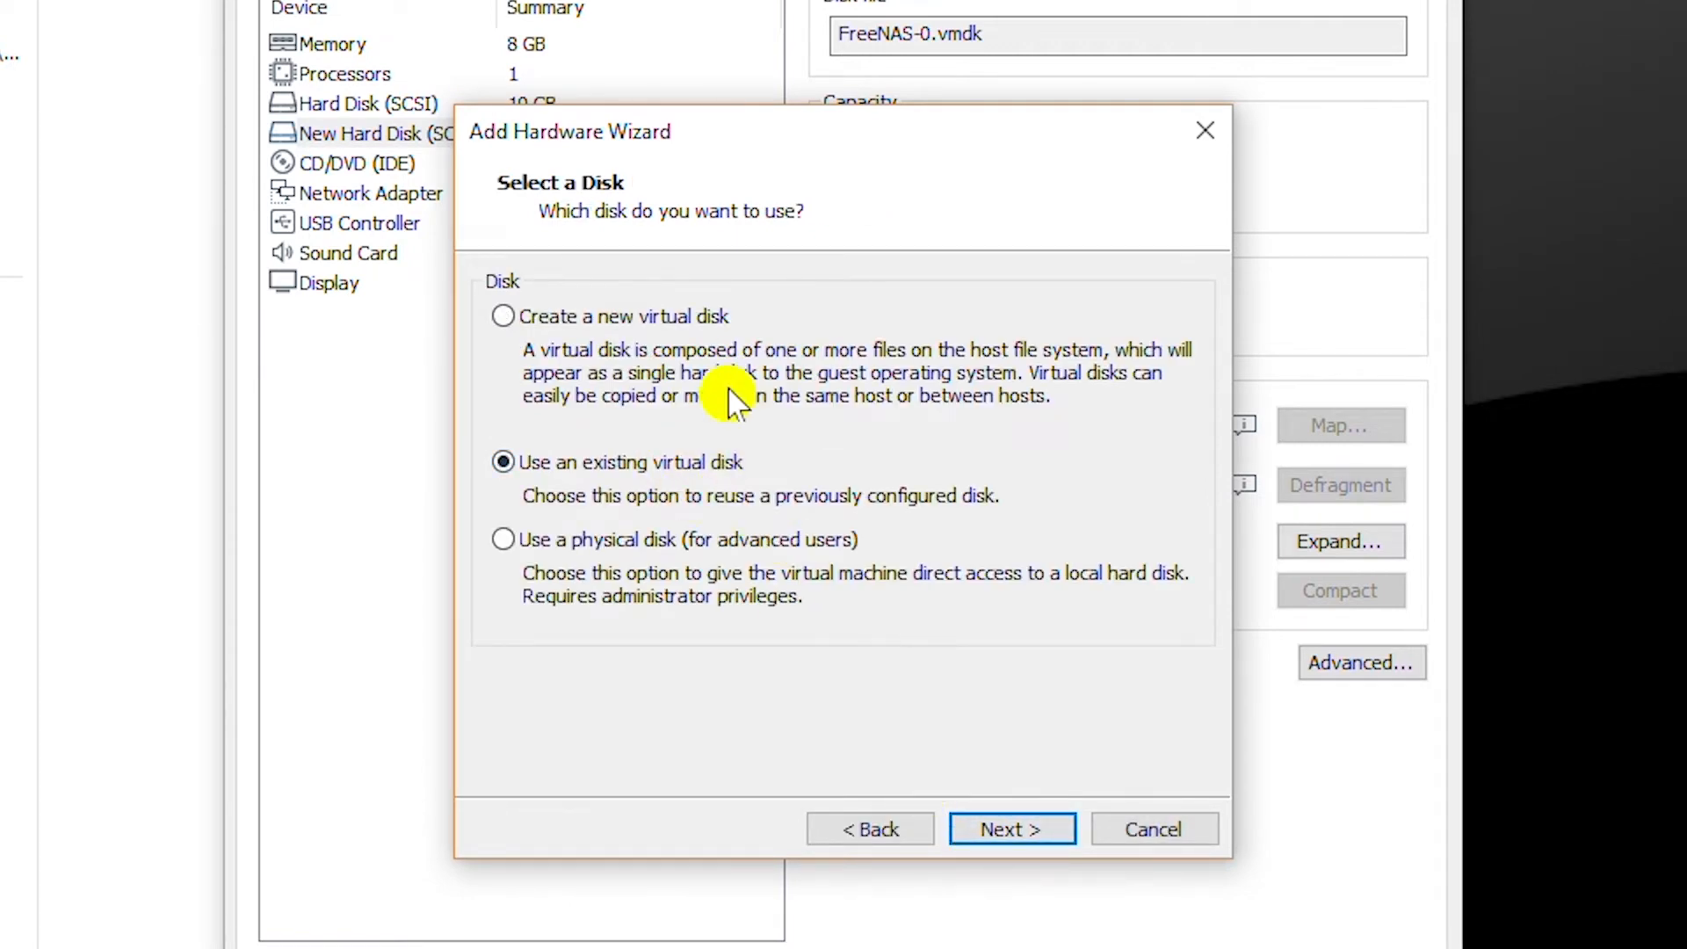
click(668, 316)
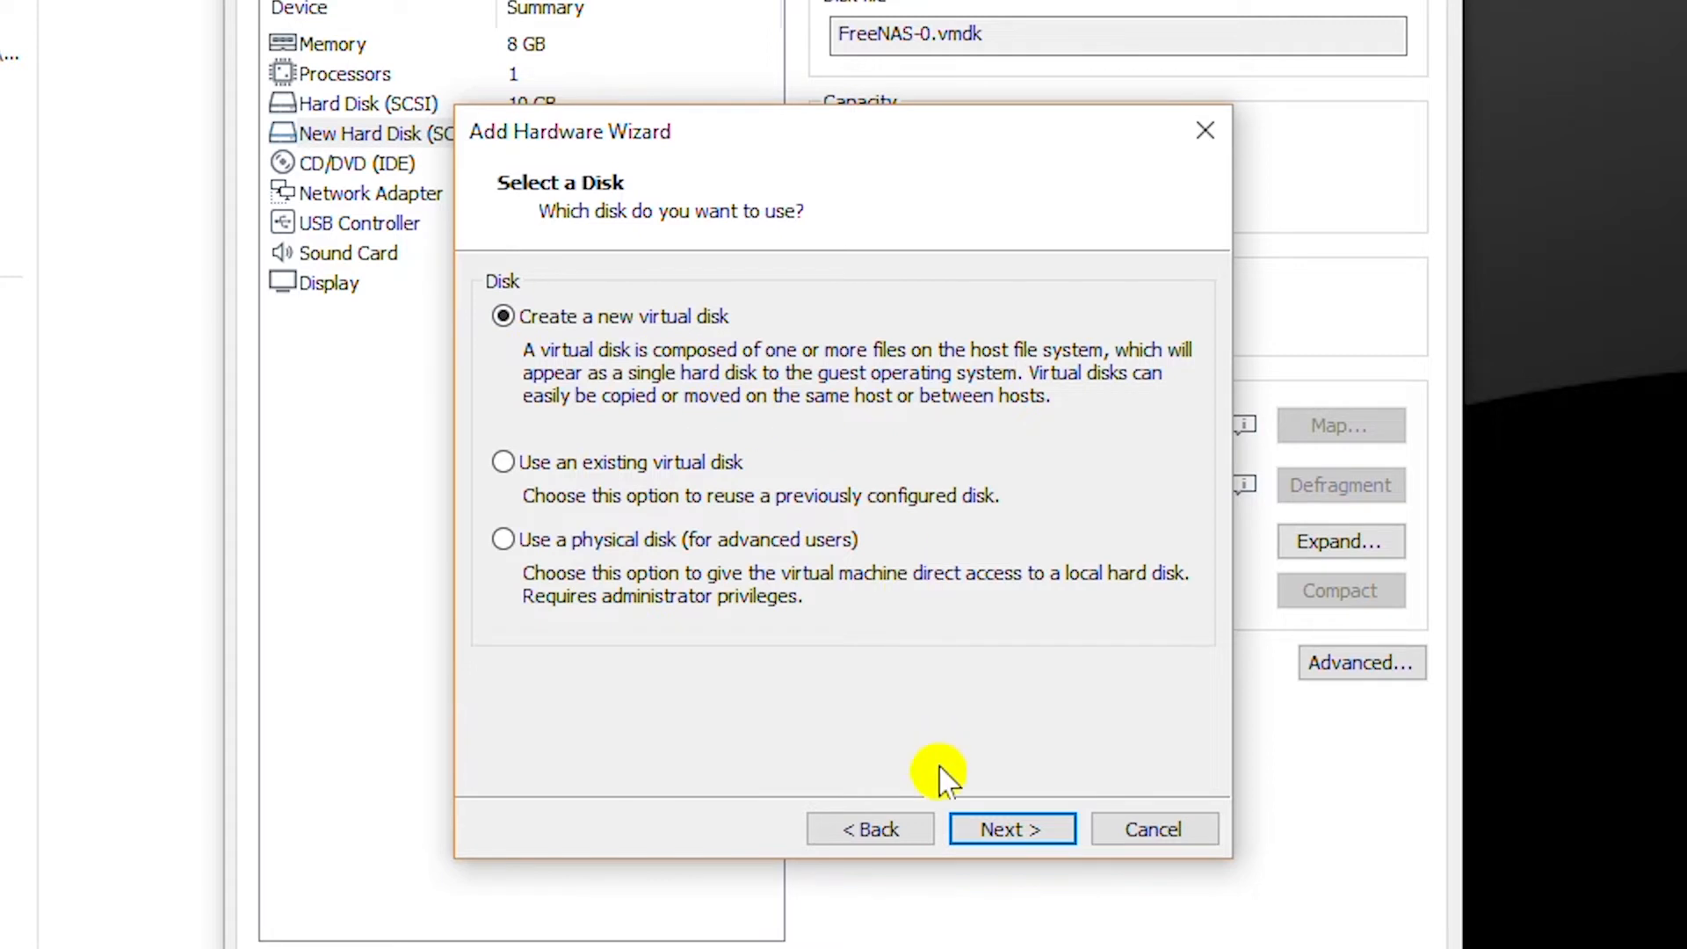
click(1039, 835)
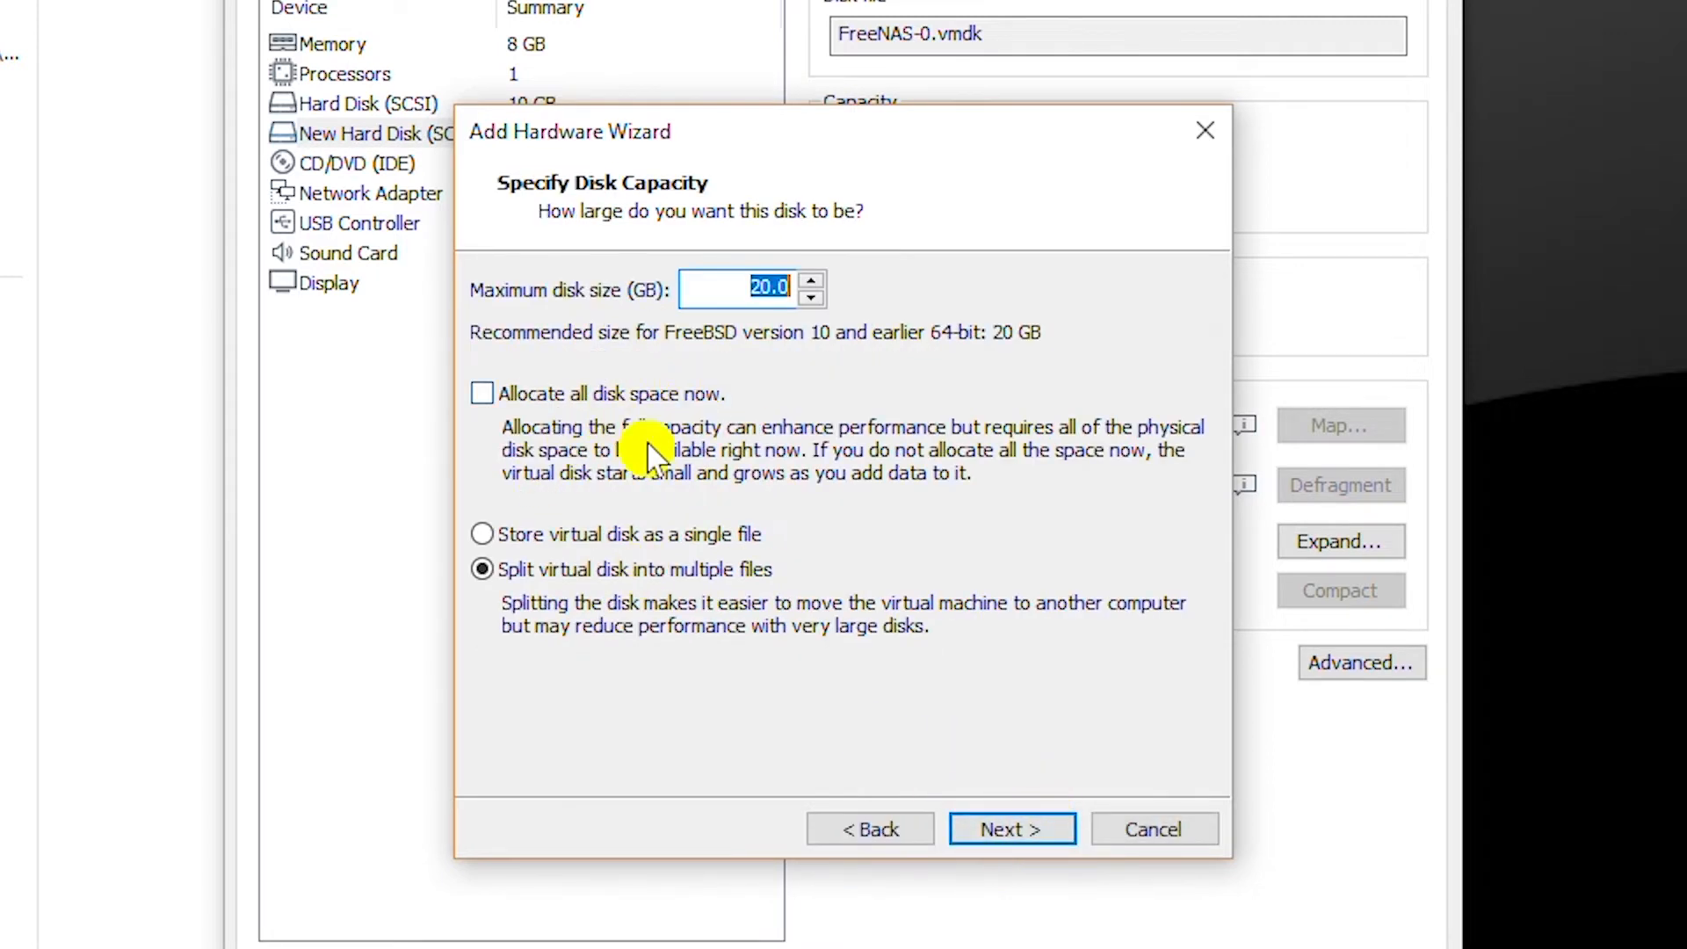
click(646, 538)
click(1002, 818)
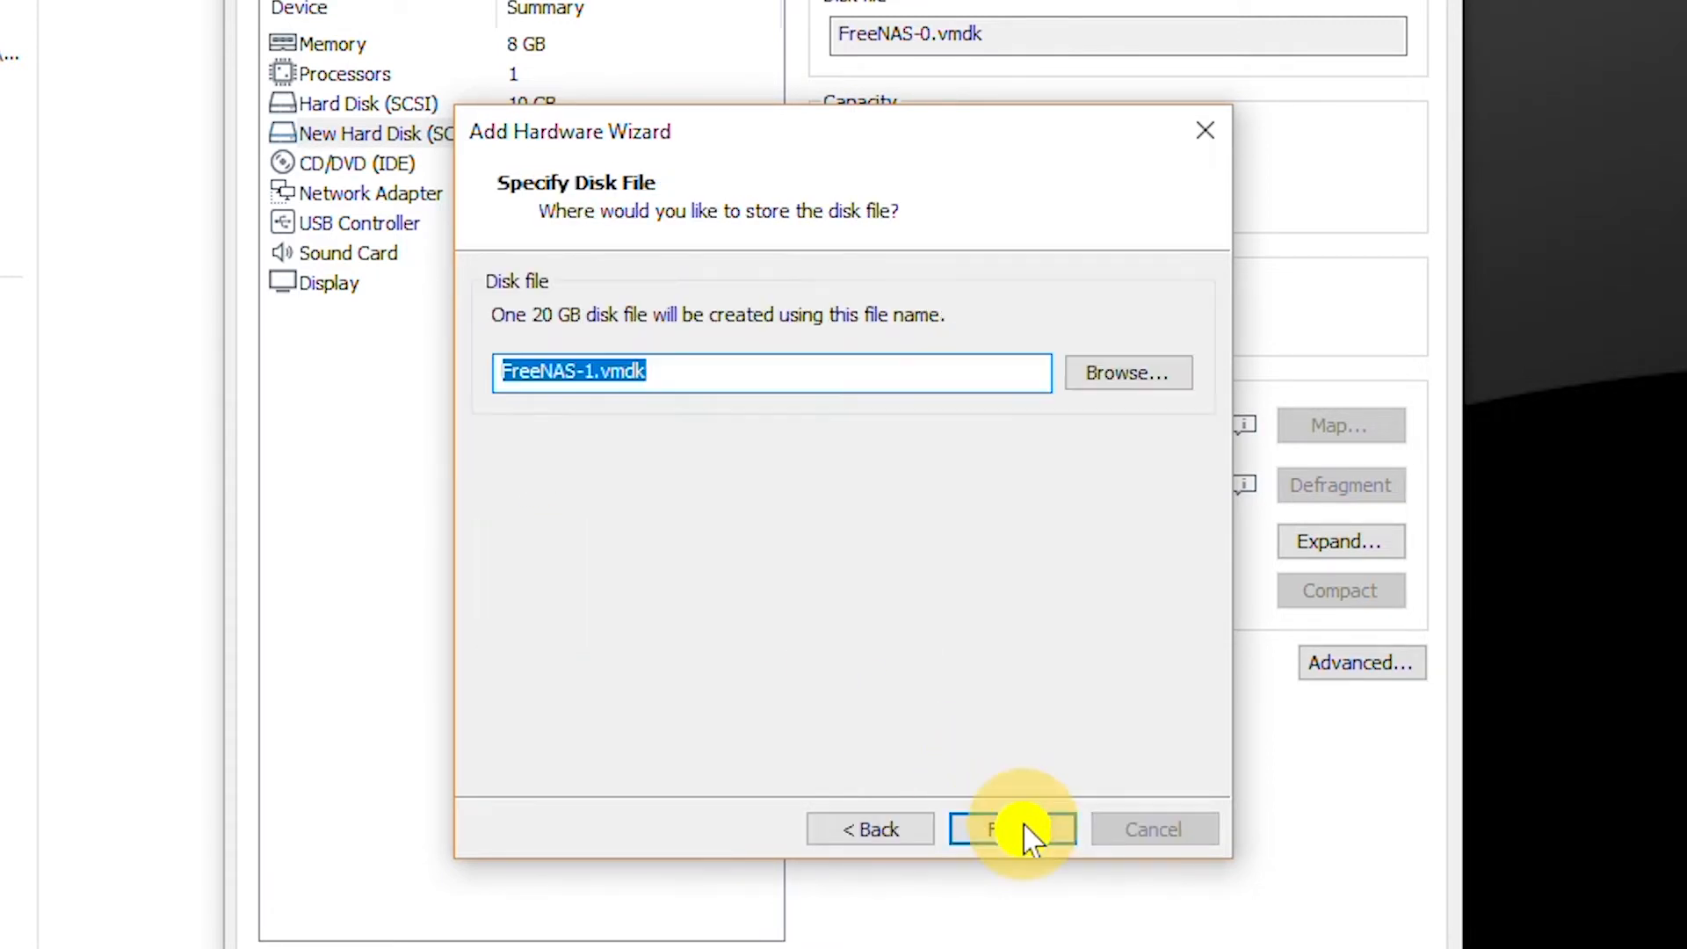
click(1024, 835)
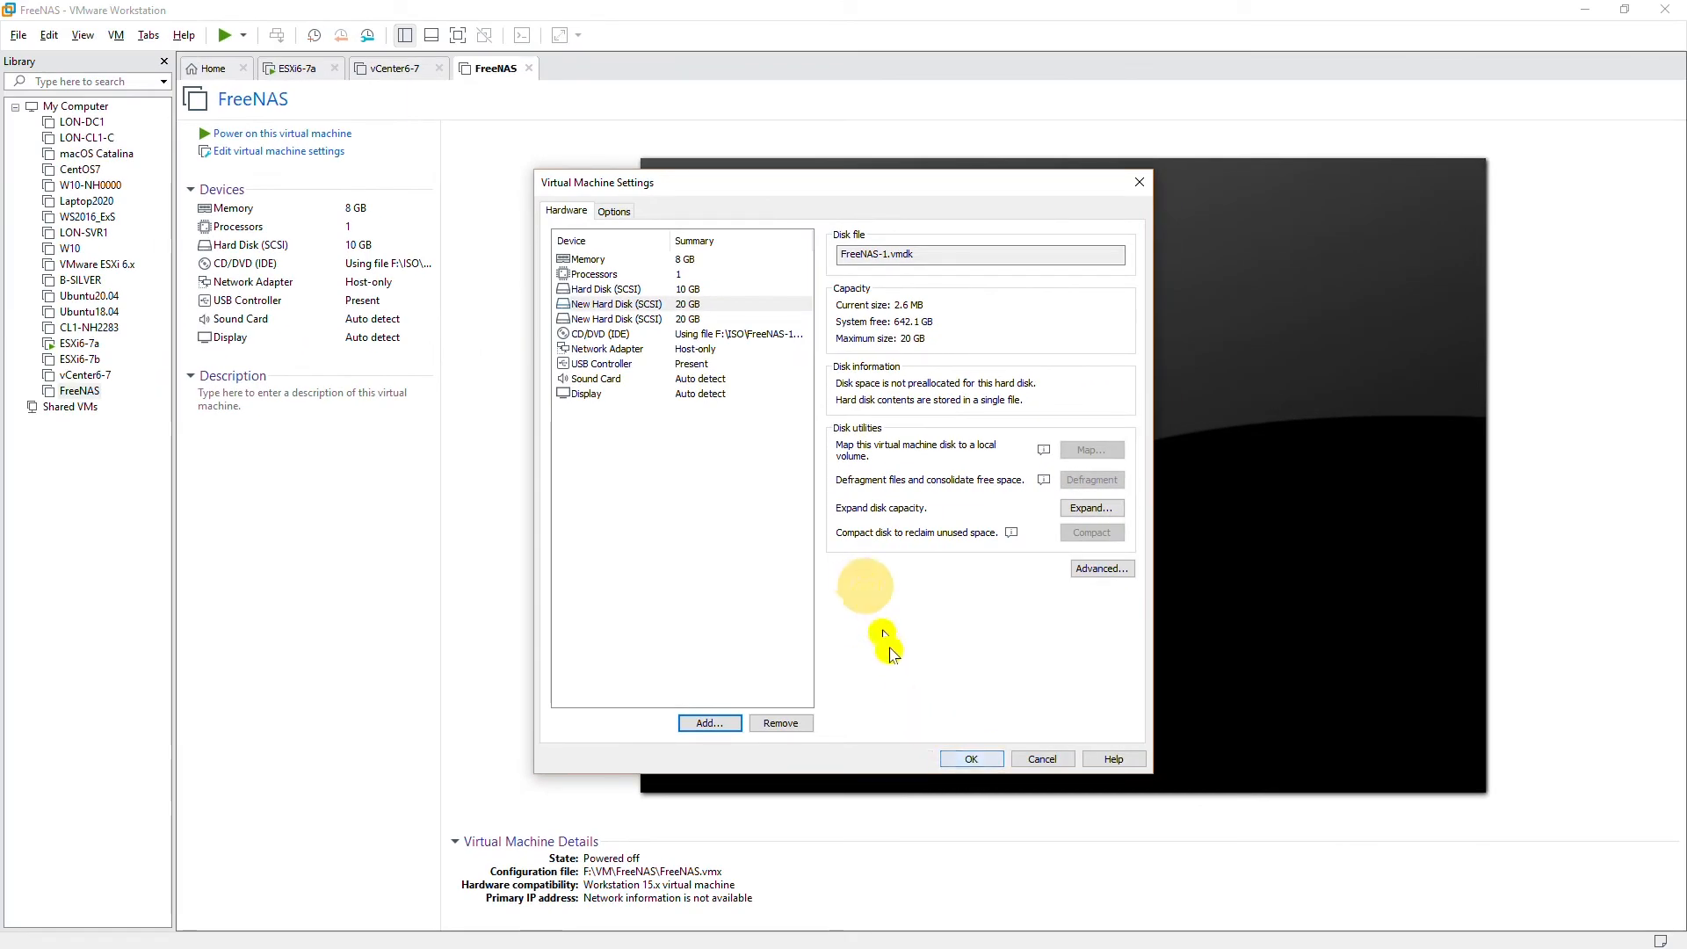
Save the VM settings, leave the CD/DVD settings unchanged, and power on FreeNAS.
click(963, 756)
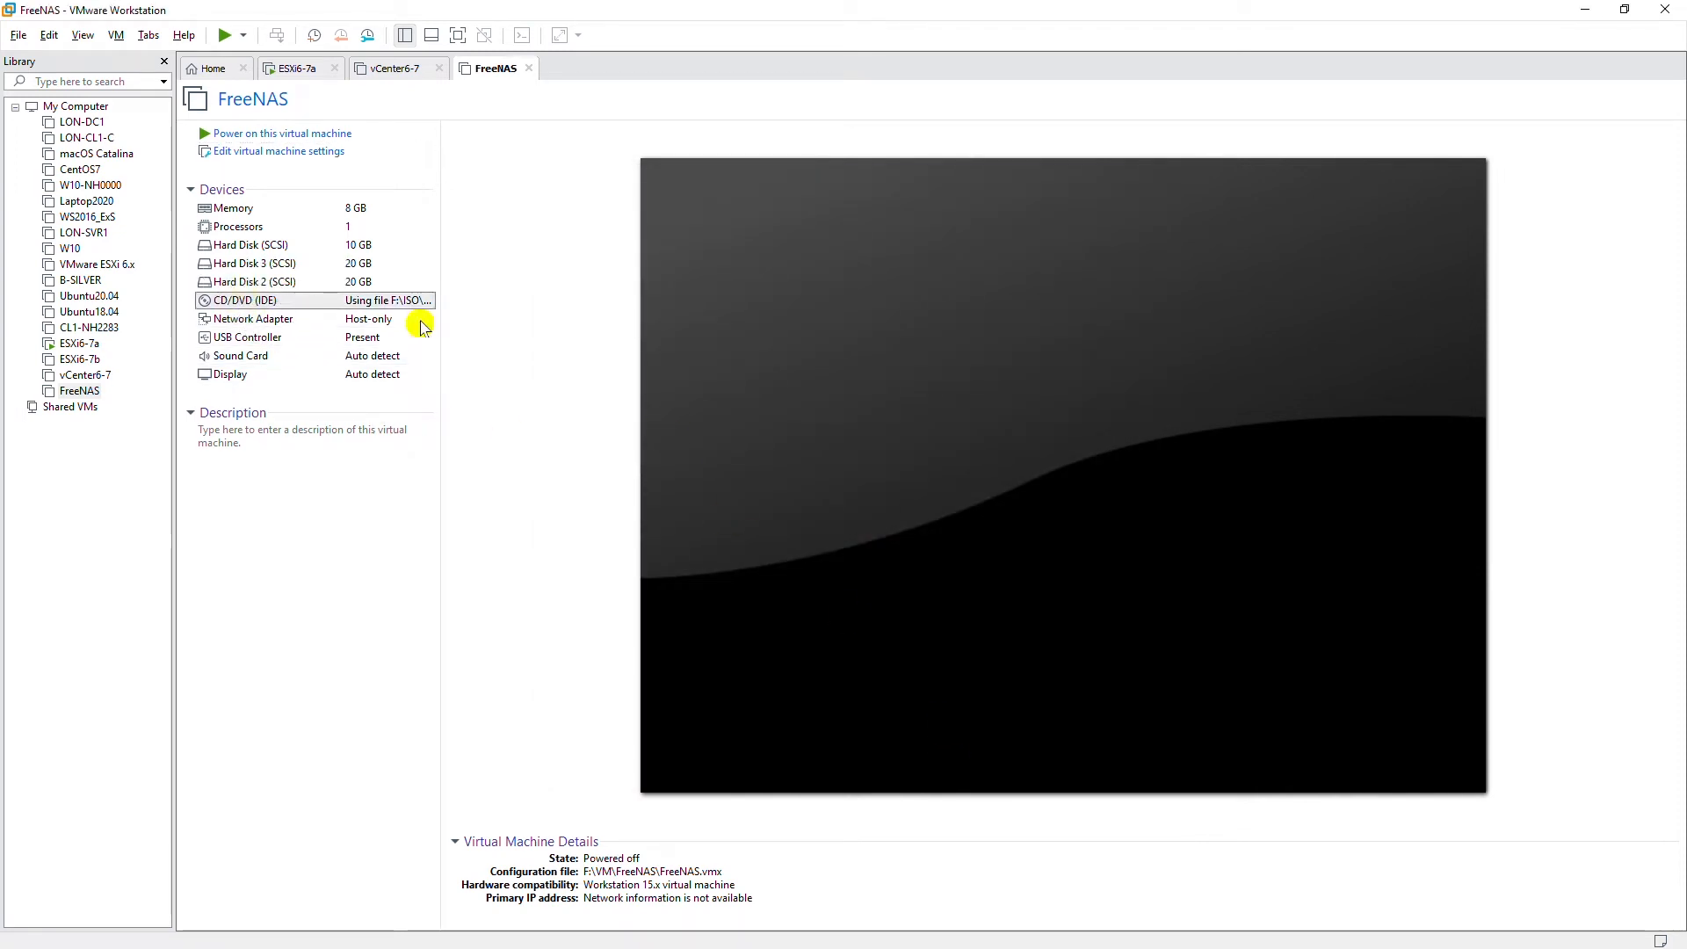
double_click(420, 304)
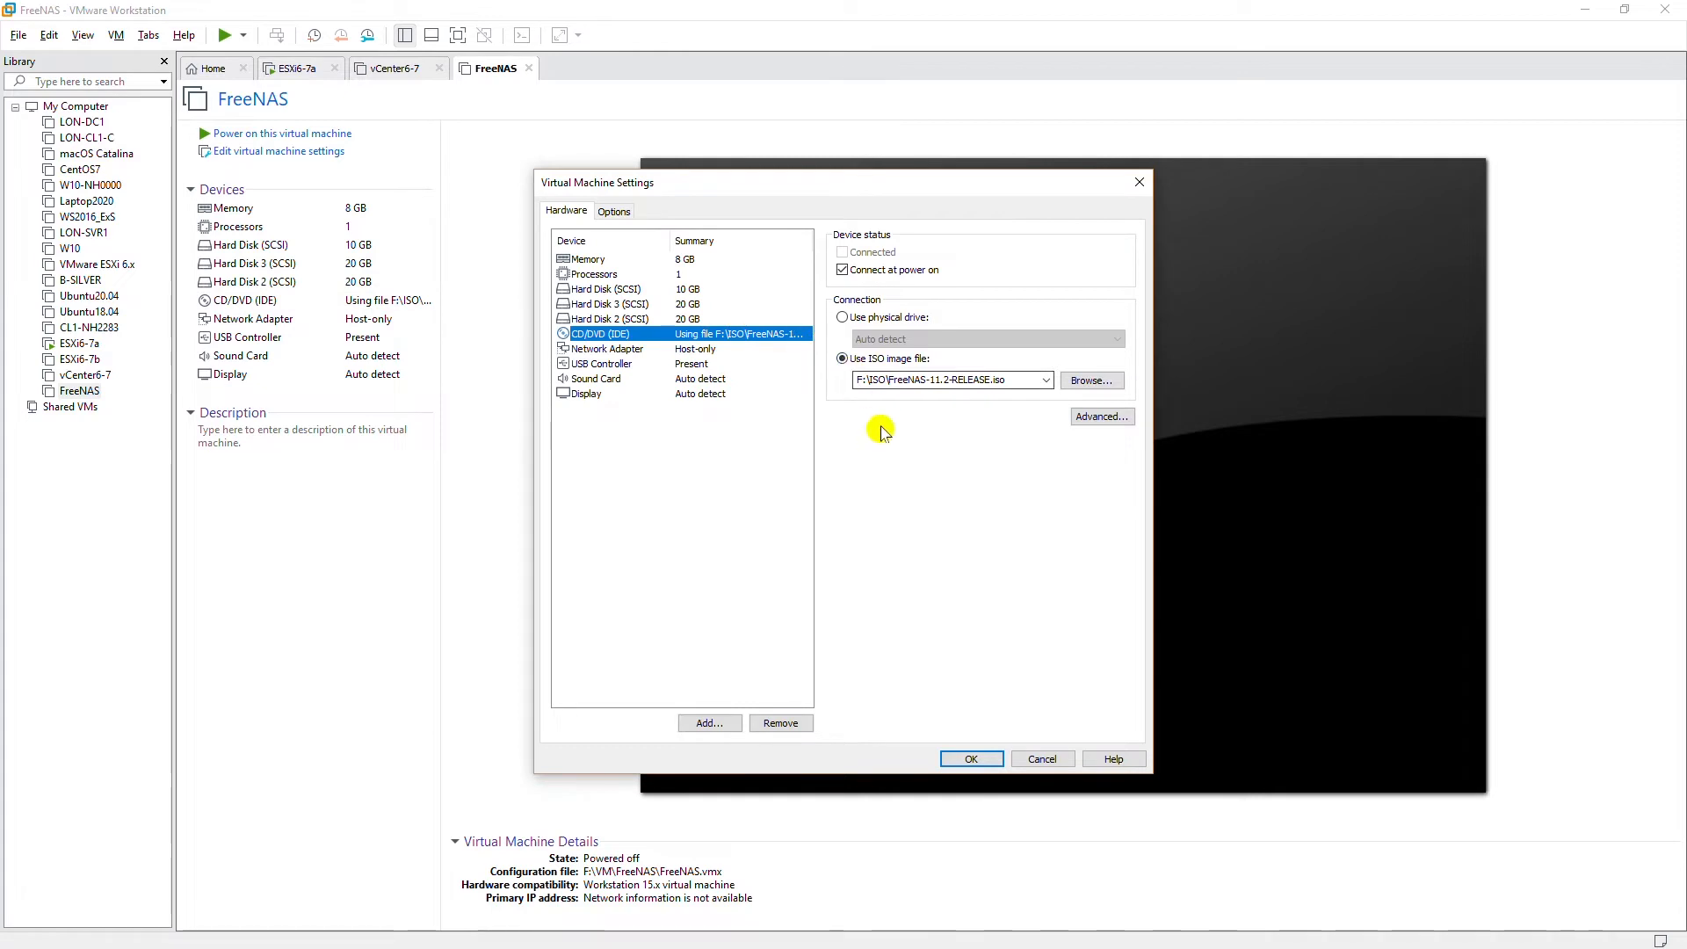
click(1044, 760)
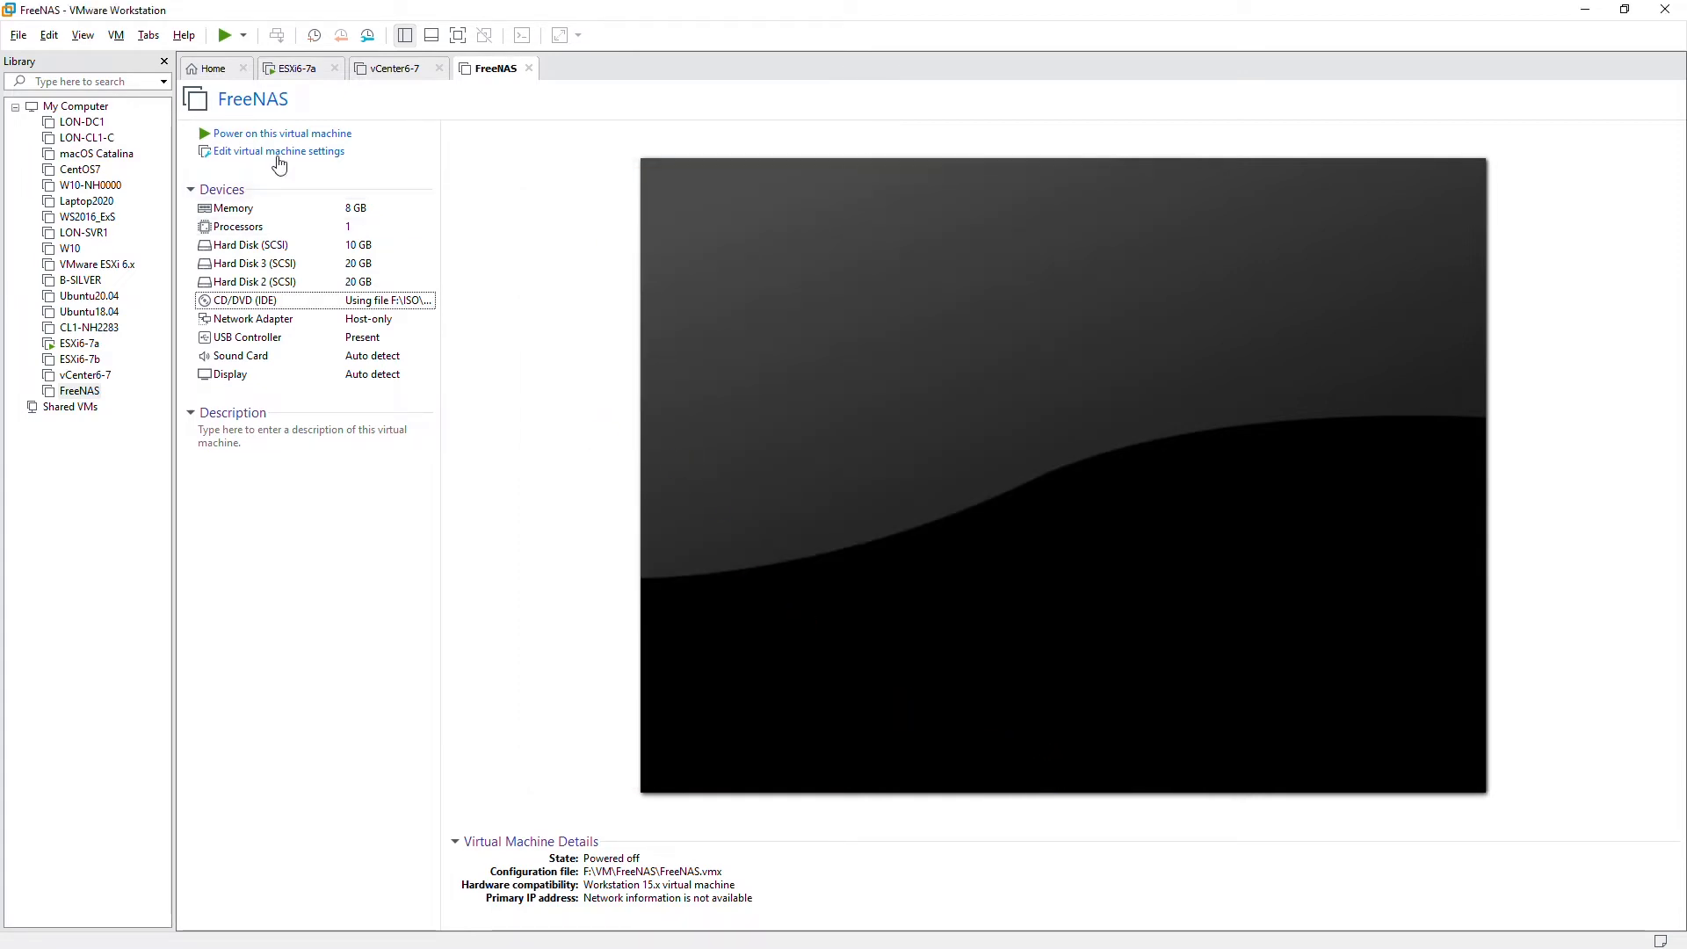
click(224, 37)
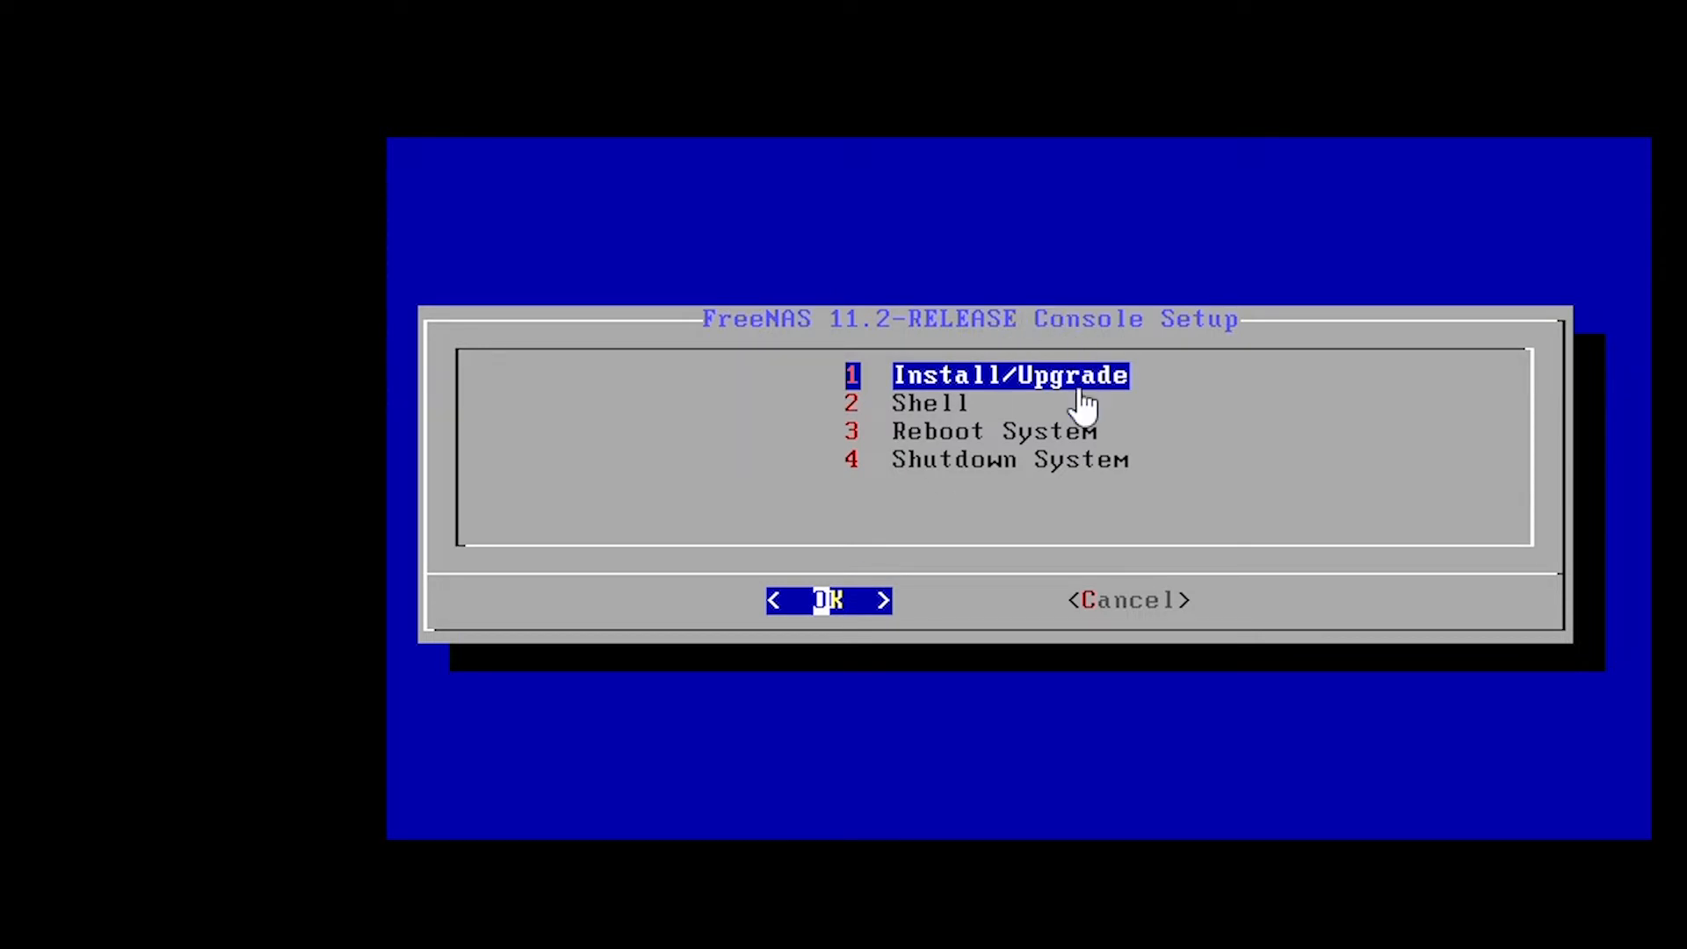
Start the FreeNAS Install/Upgrade onto drive da0 and accept the warning.
key(Down)
key(Up)
key(Down)
key(Up)
key(Return)
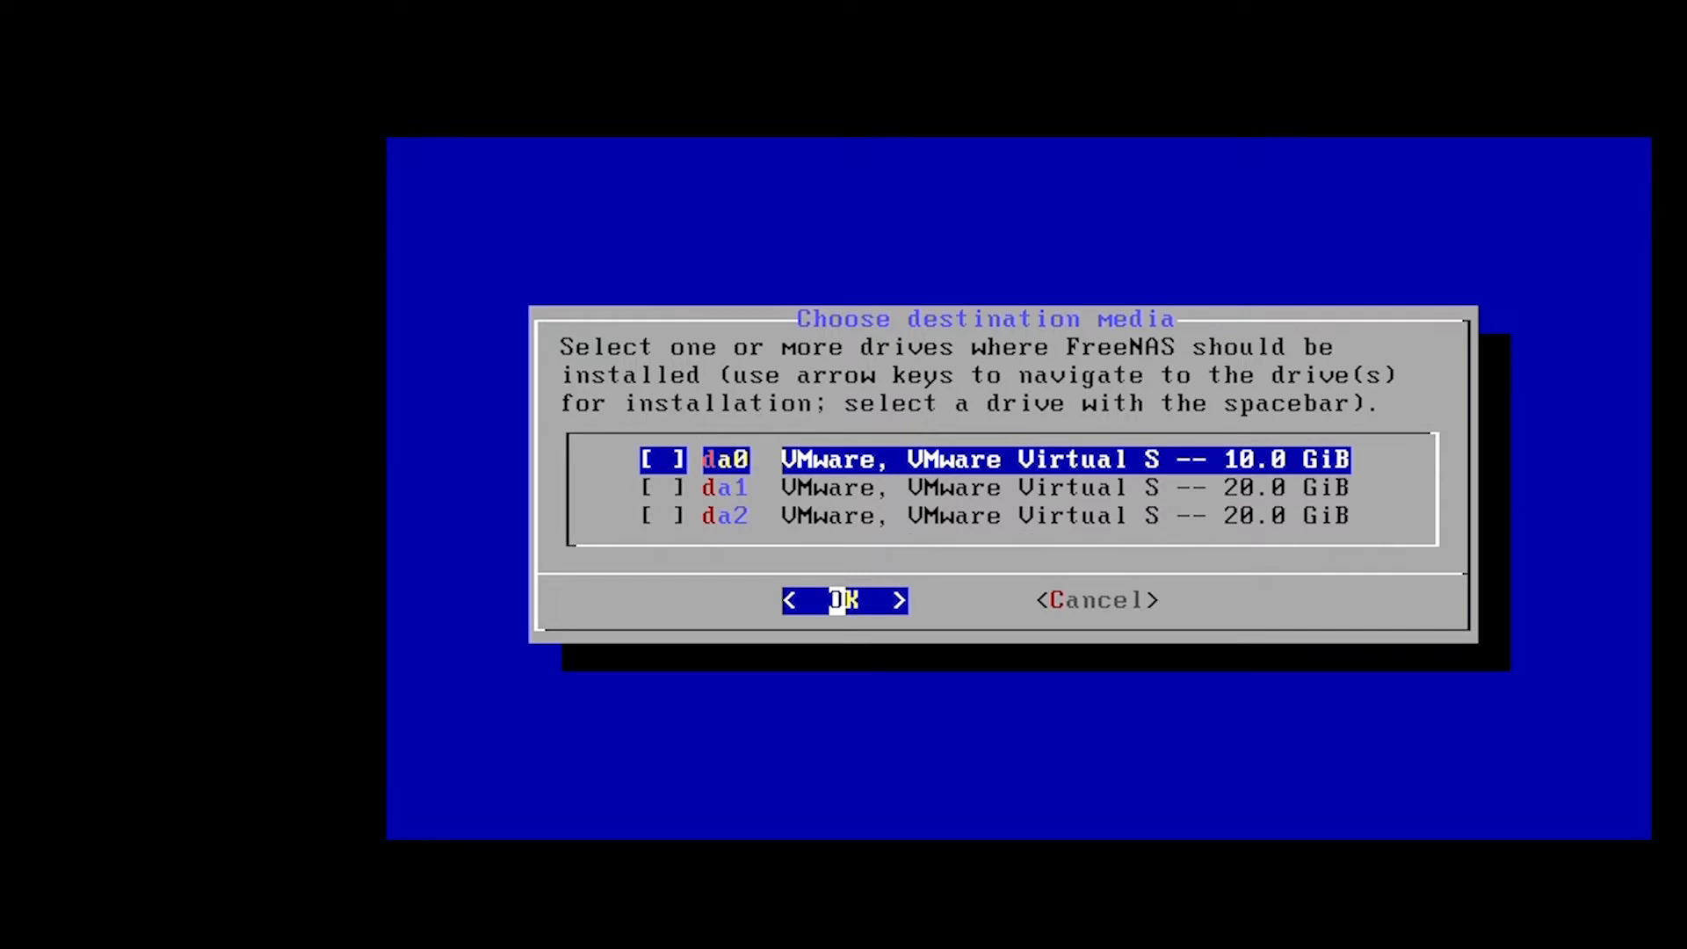
key(space)
key(Return)
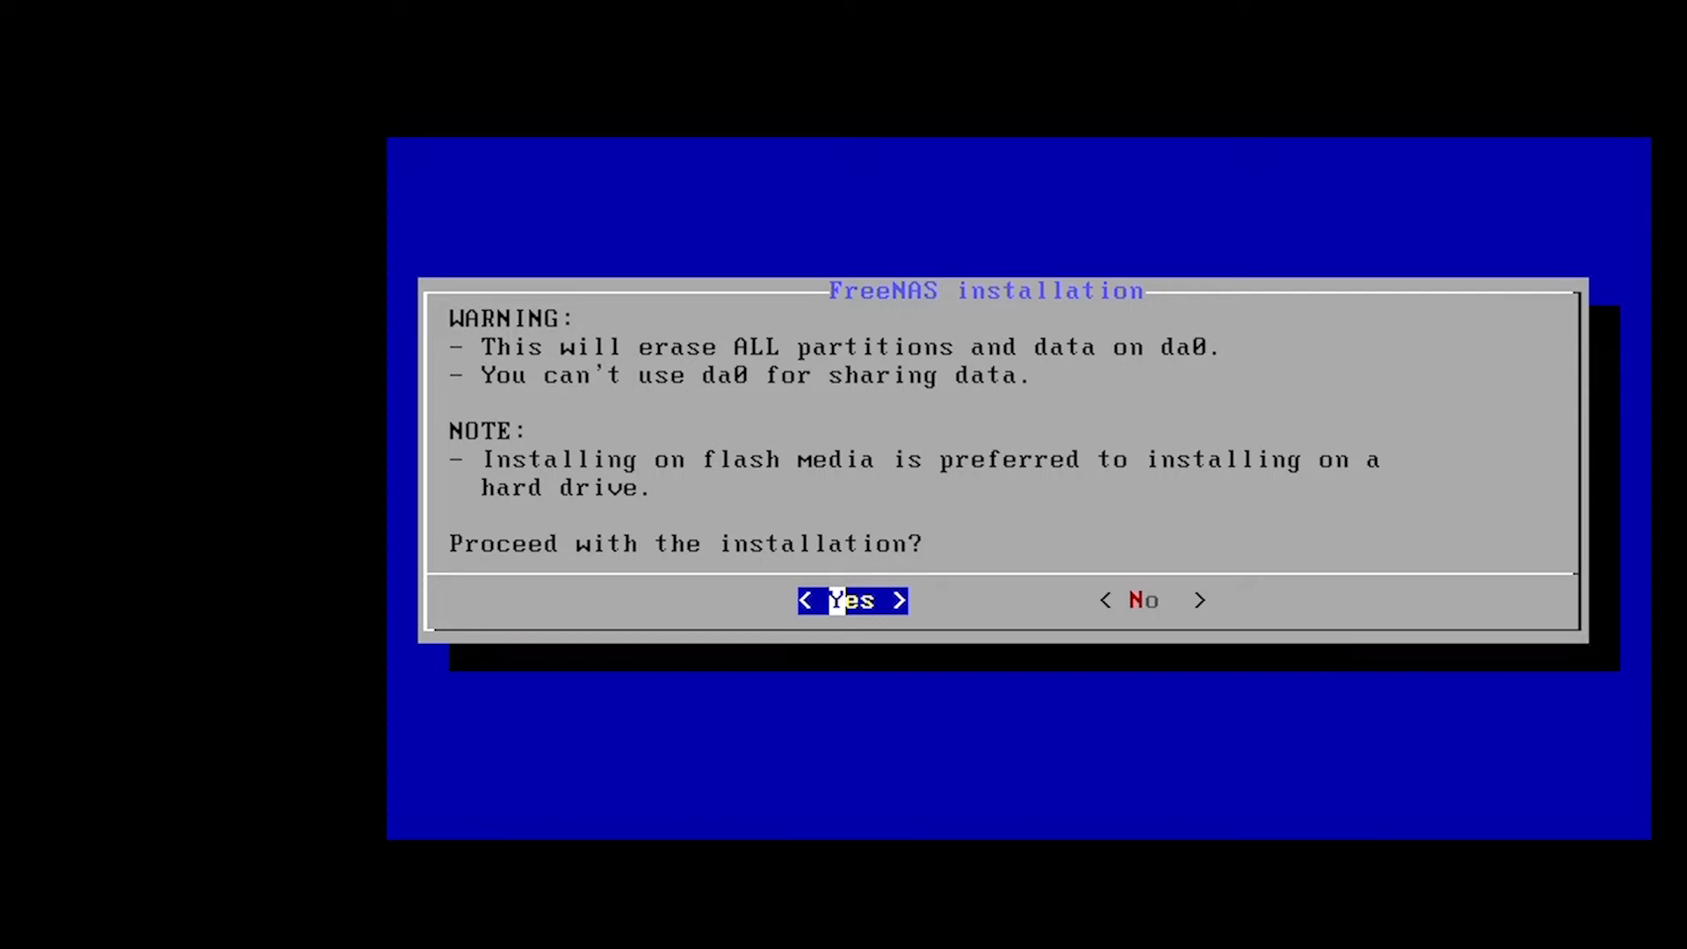
key(Return)
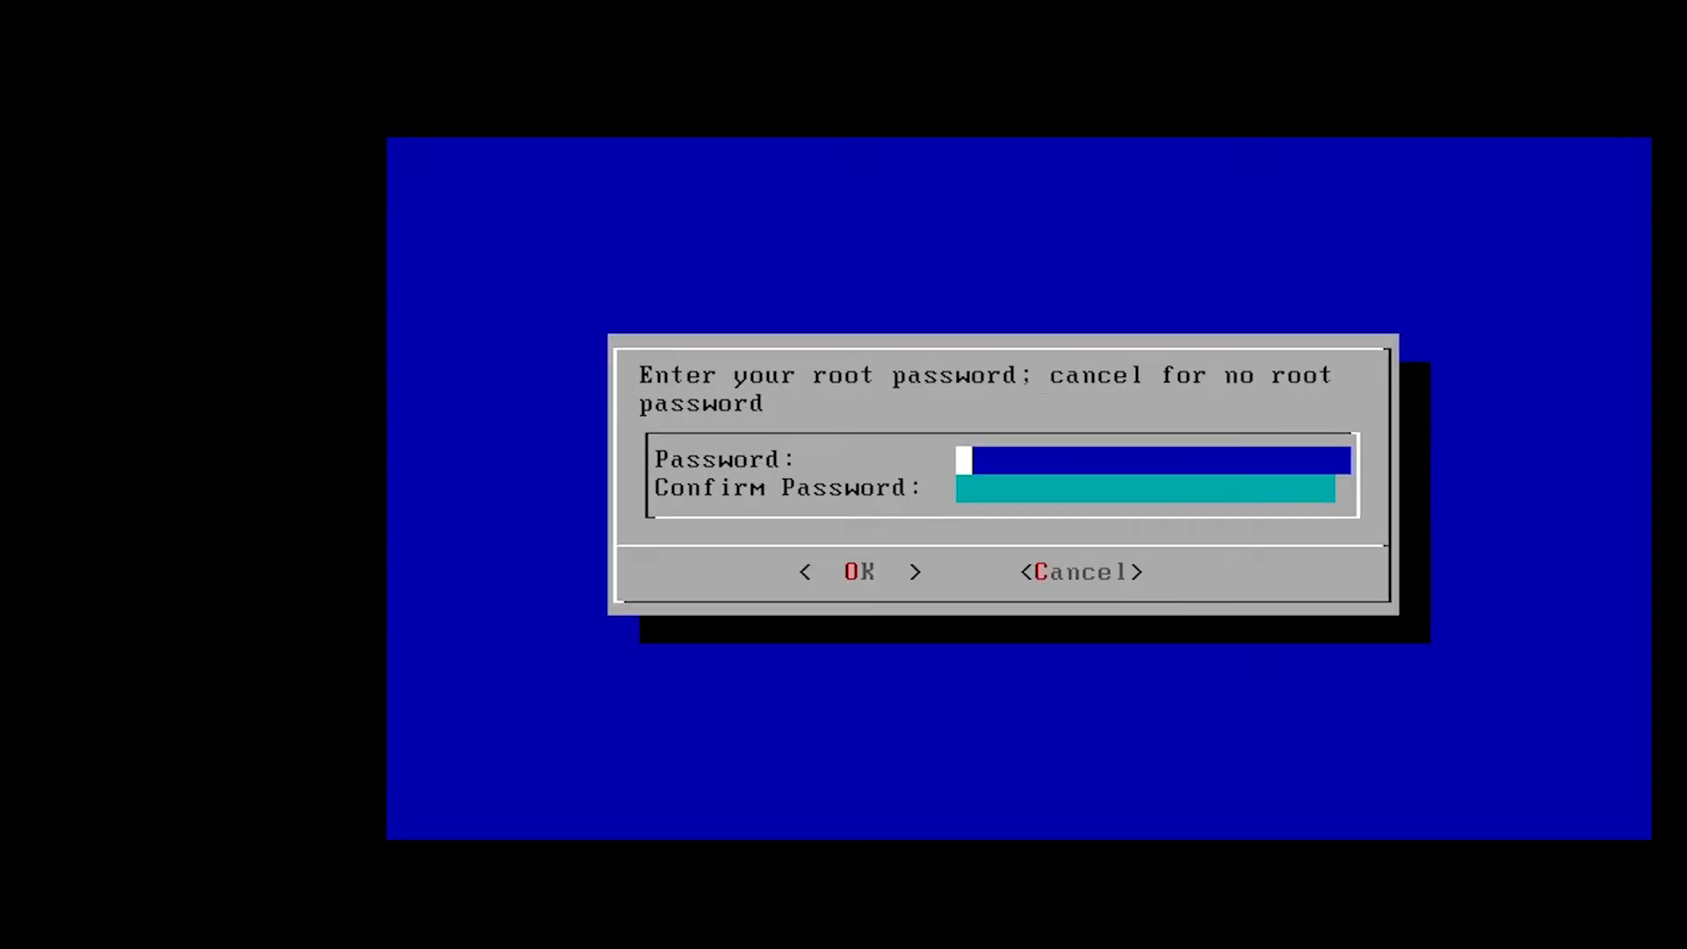
Enter and confirm the root password.
text(********)
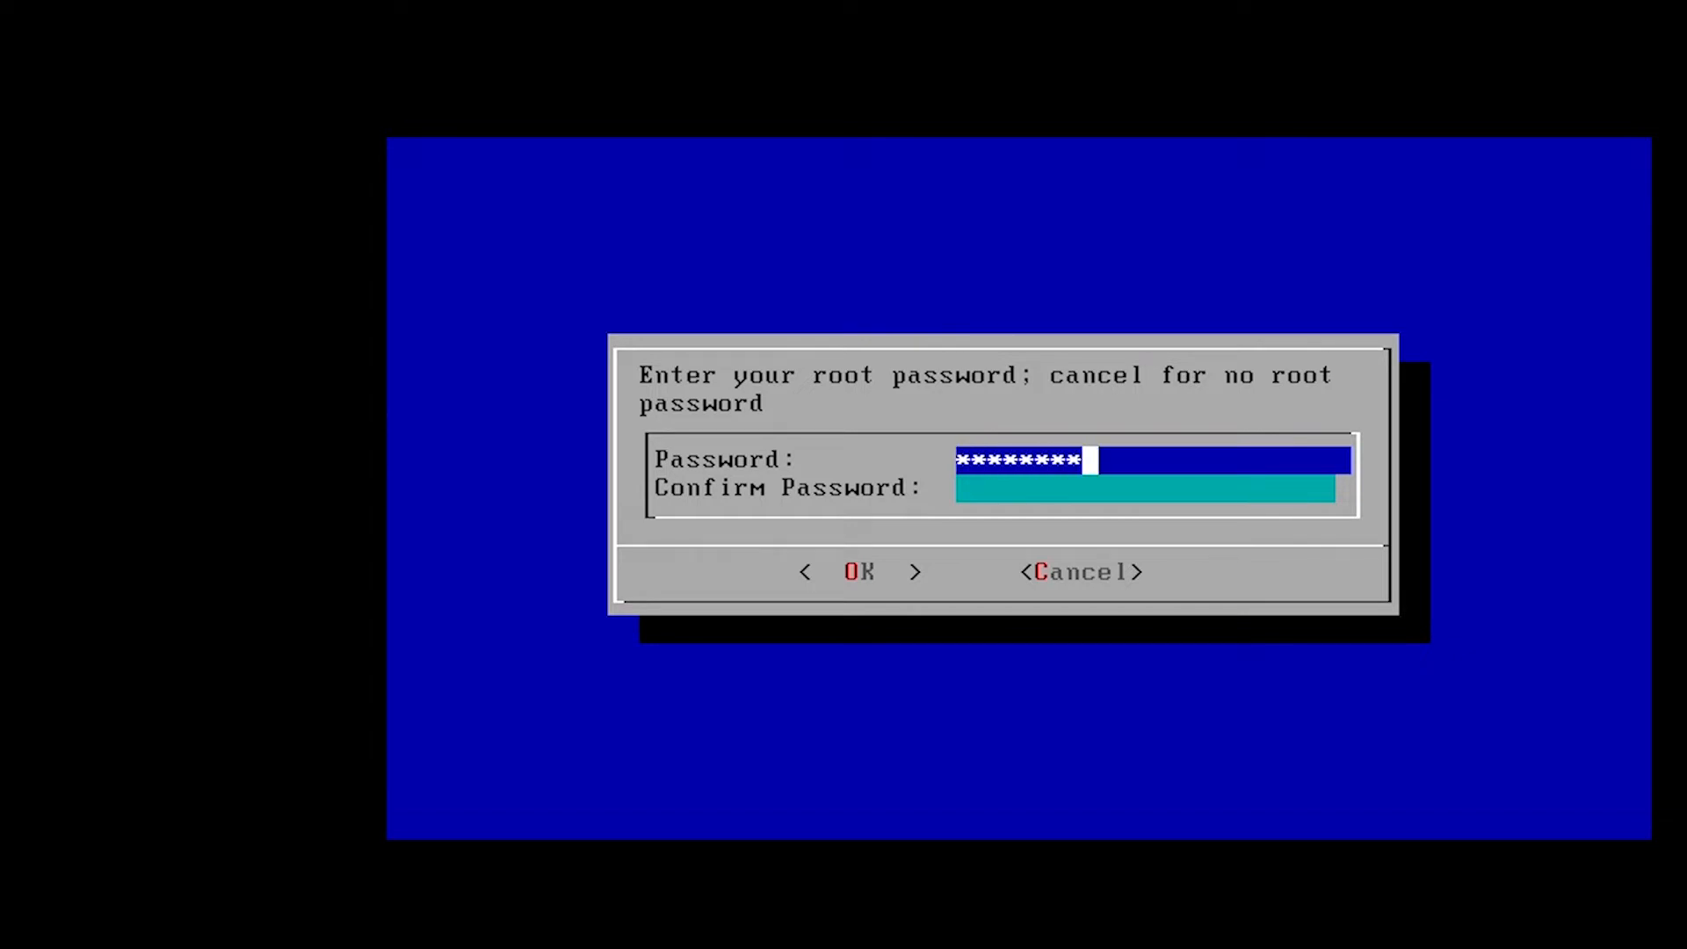
key(Tab)
text(********)
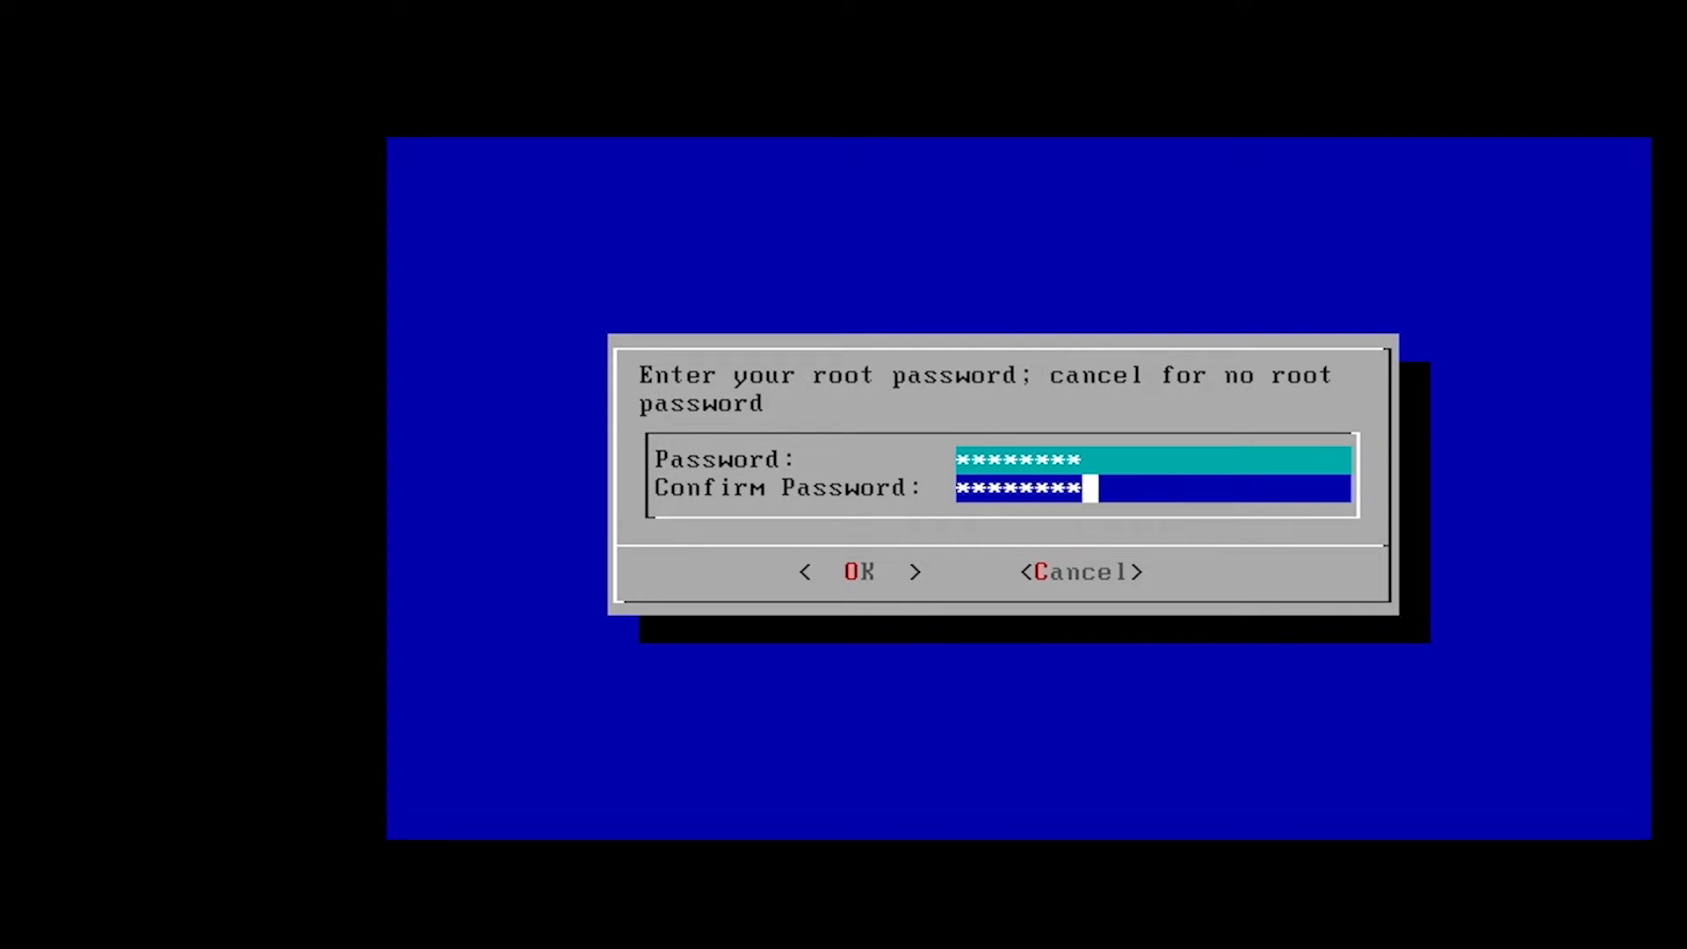
key(Return)
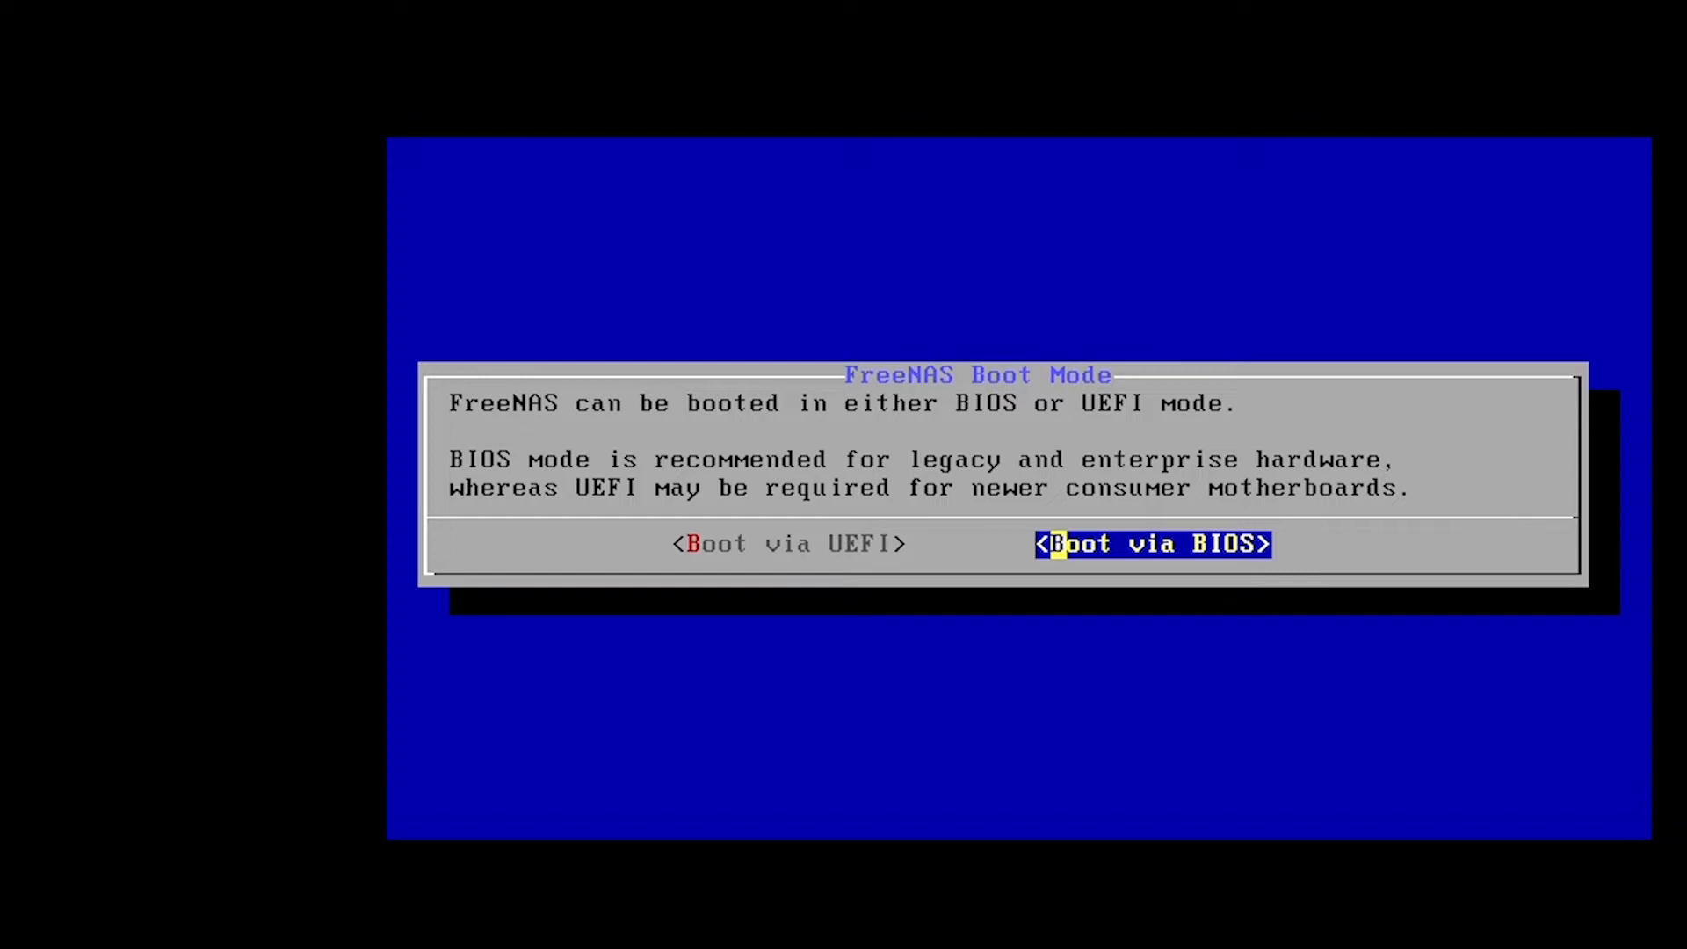
Choose BIOS boot mode so the FreeNAS installation proceeds.
key(Return)
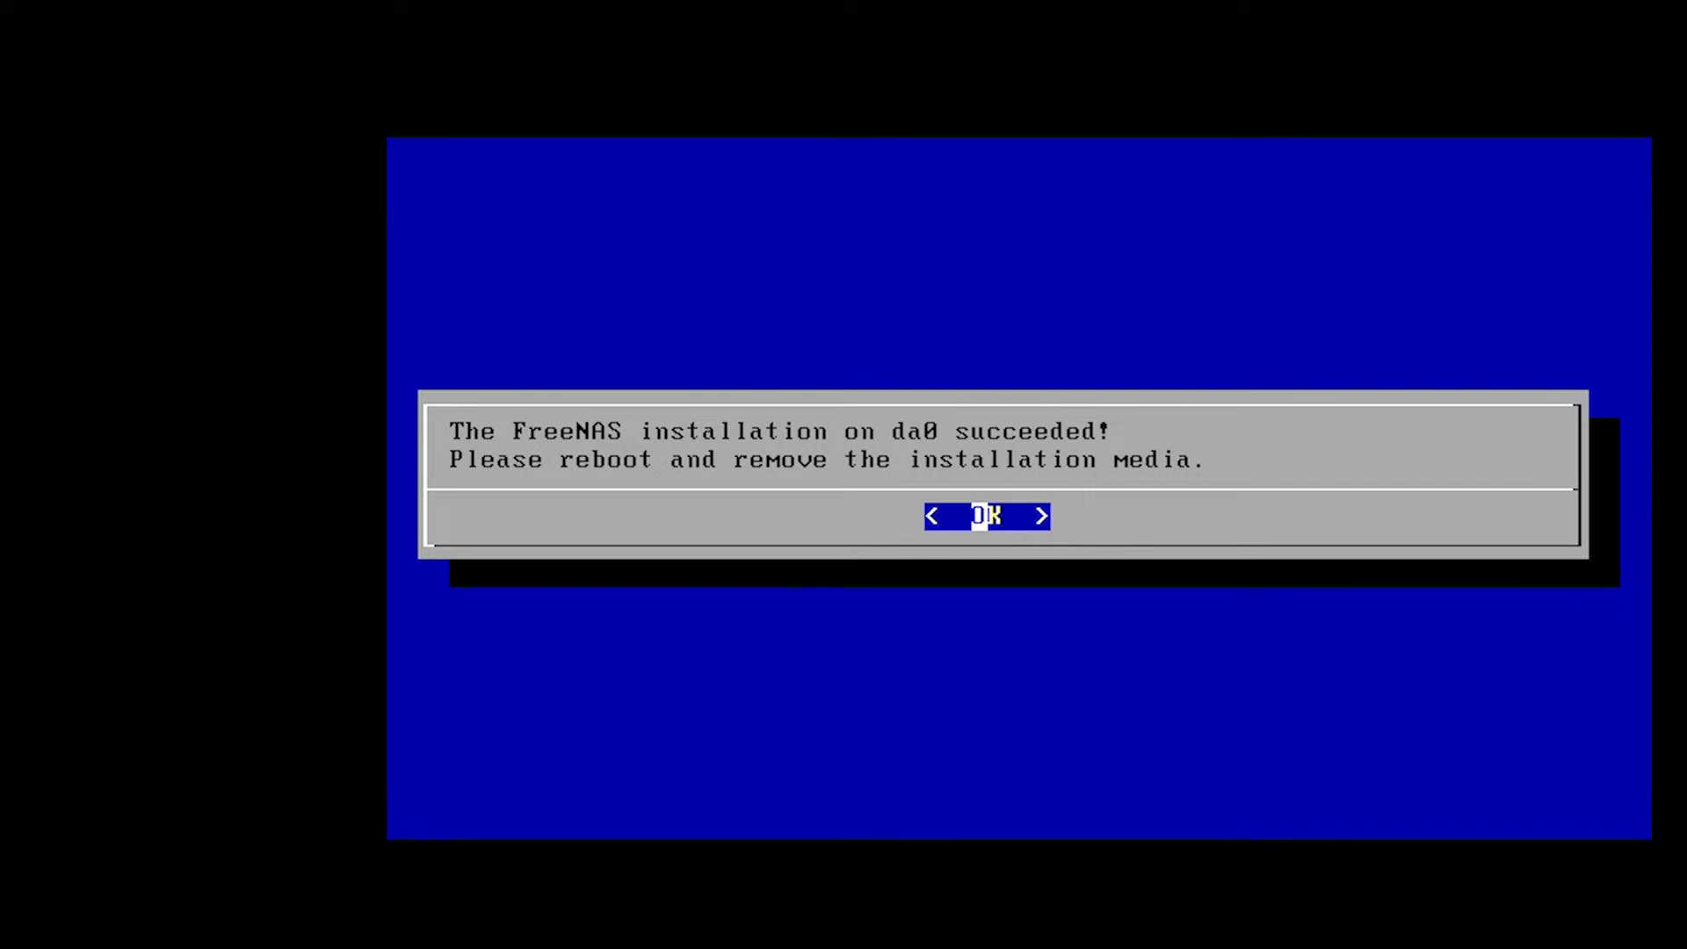
Dismiss the installation-succeeded message and reboot into FreeNAS with option 3 Reboot System.
key(Return)
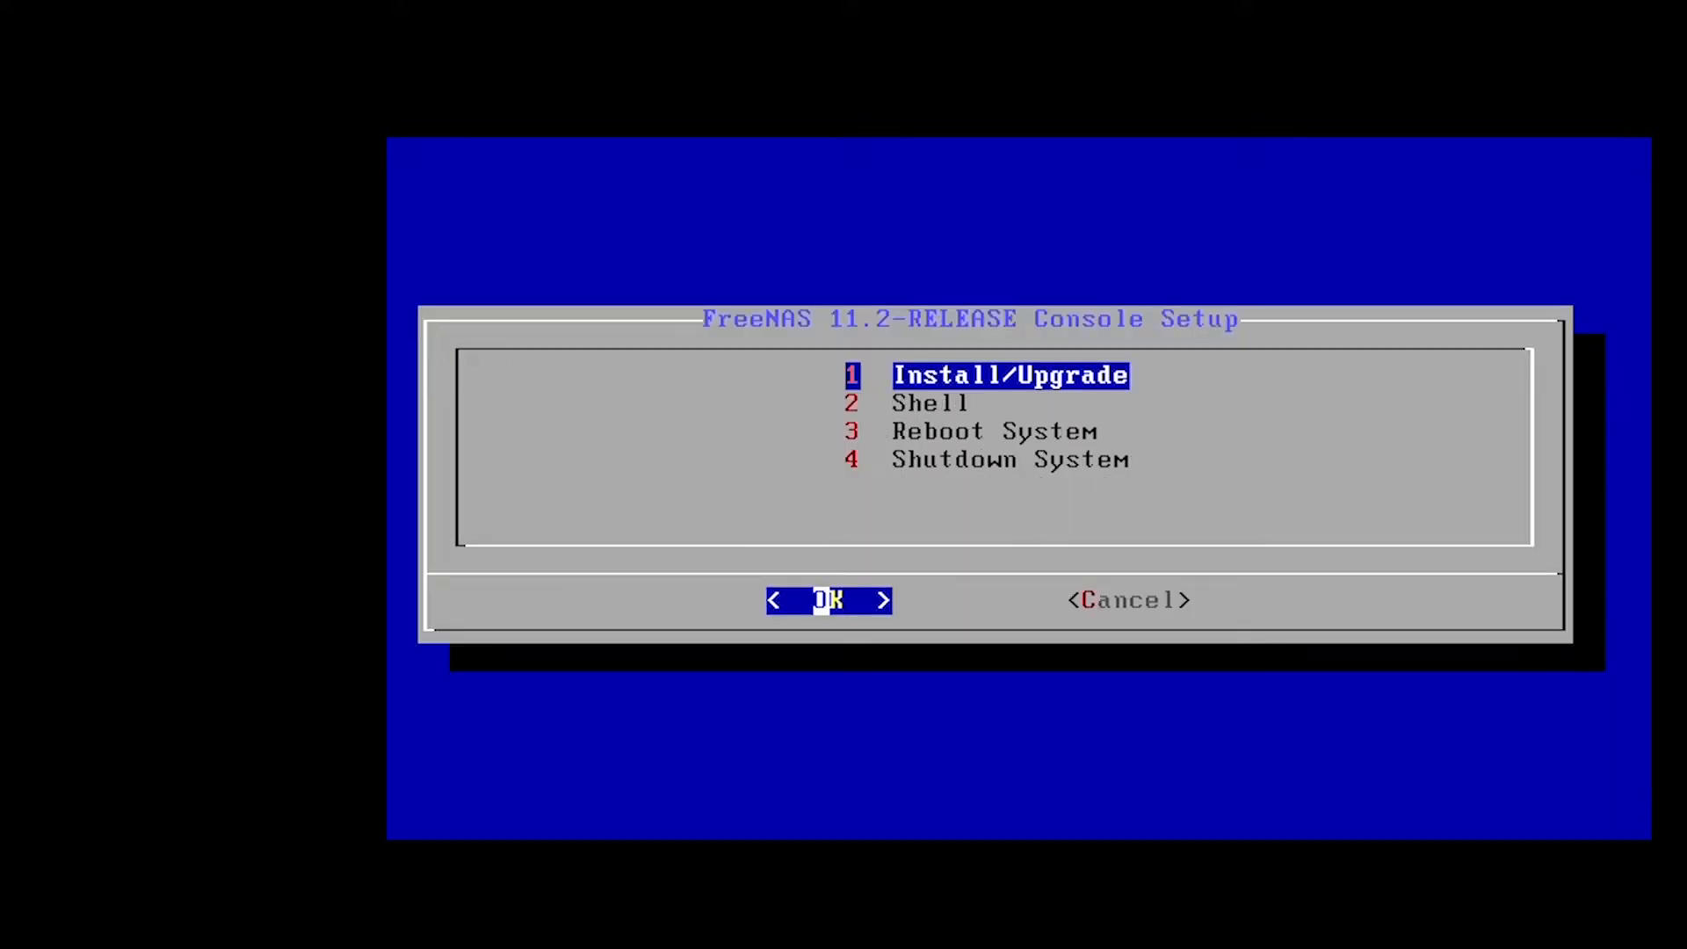
key(Down)
key(Down)
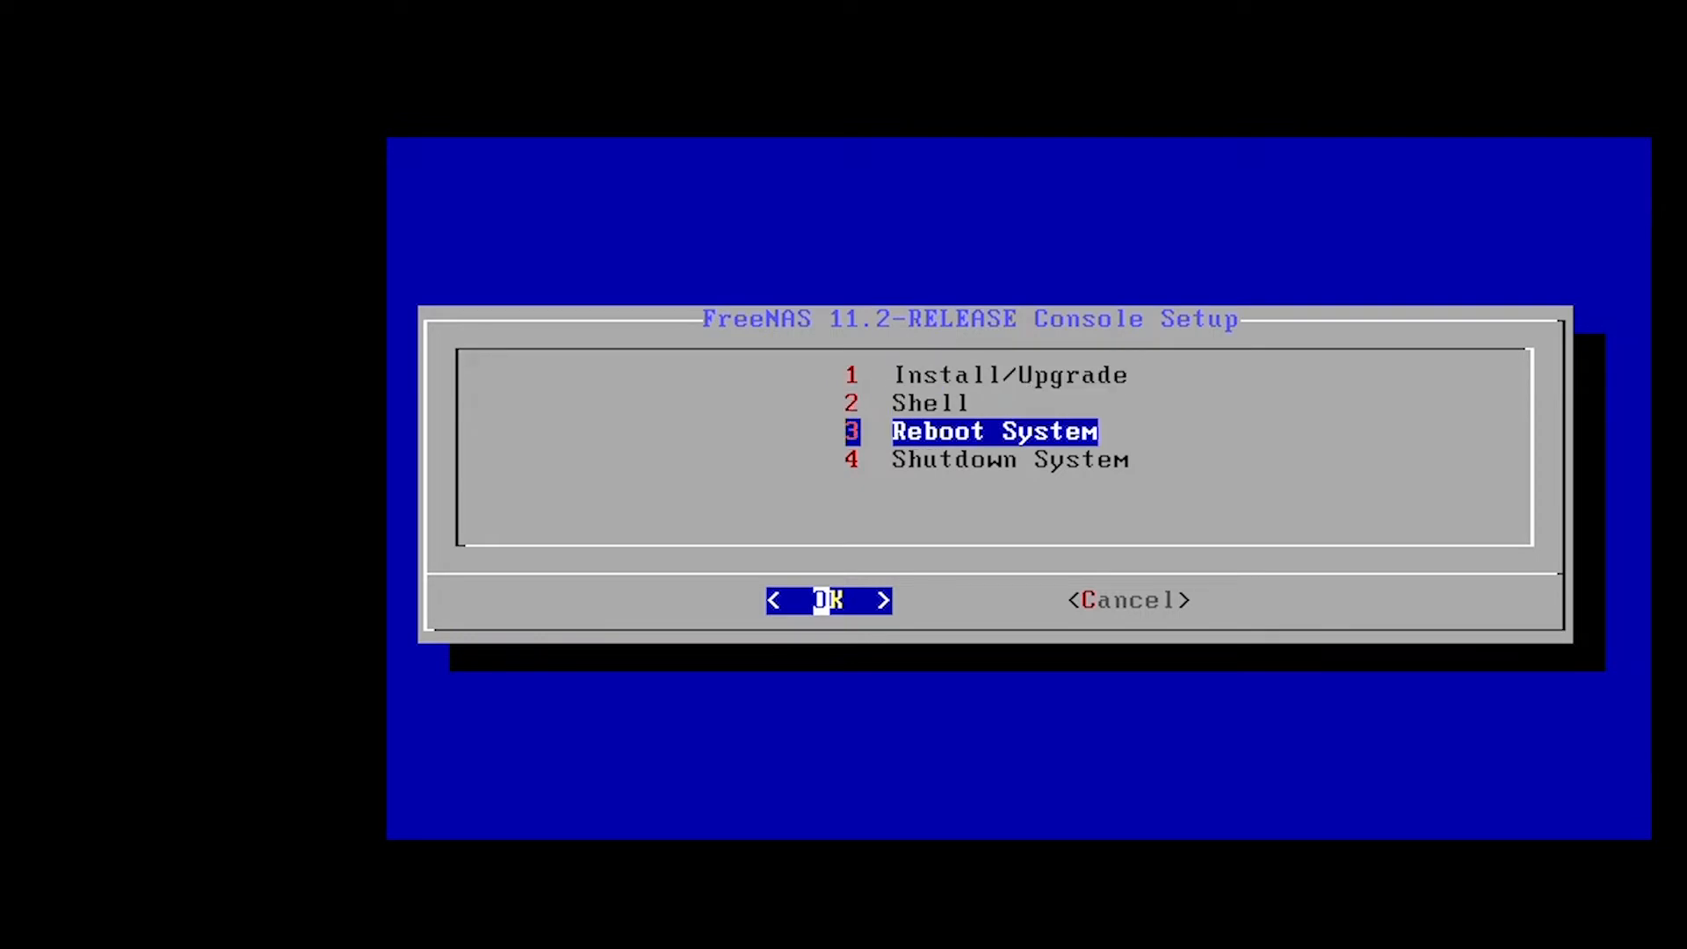
key(Return)
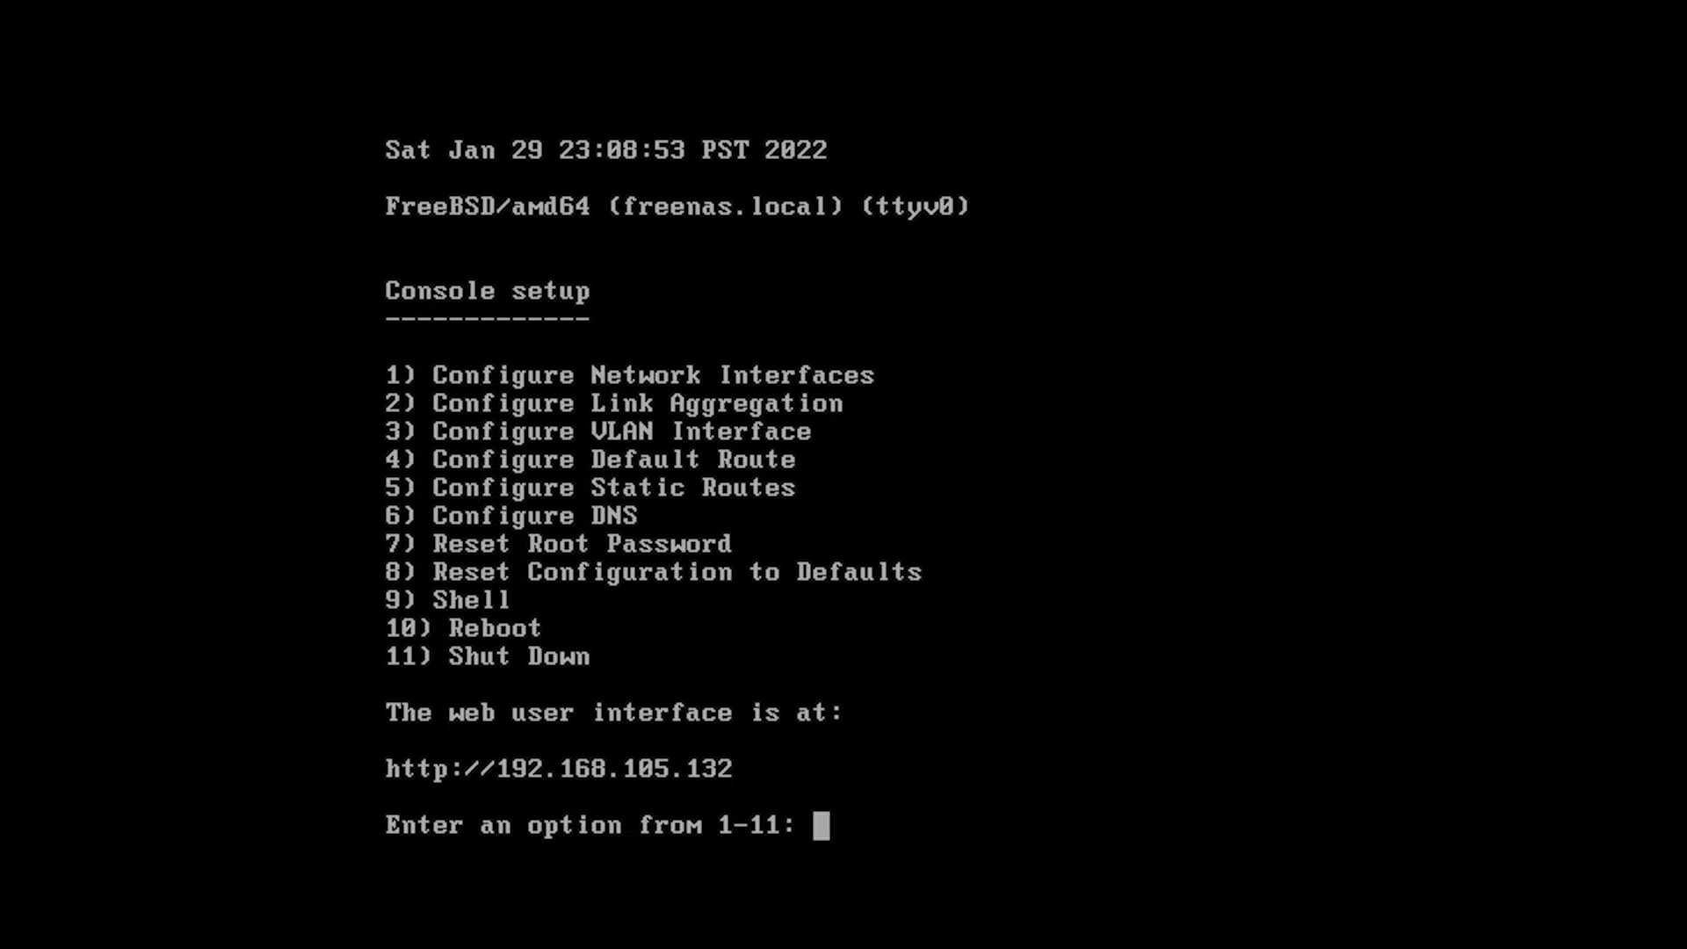
Begin configuring network interface 1, declining reset and DHCP and choosing IPv4.
text(1)
key(Return)
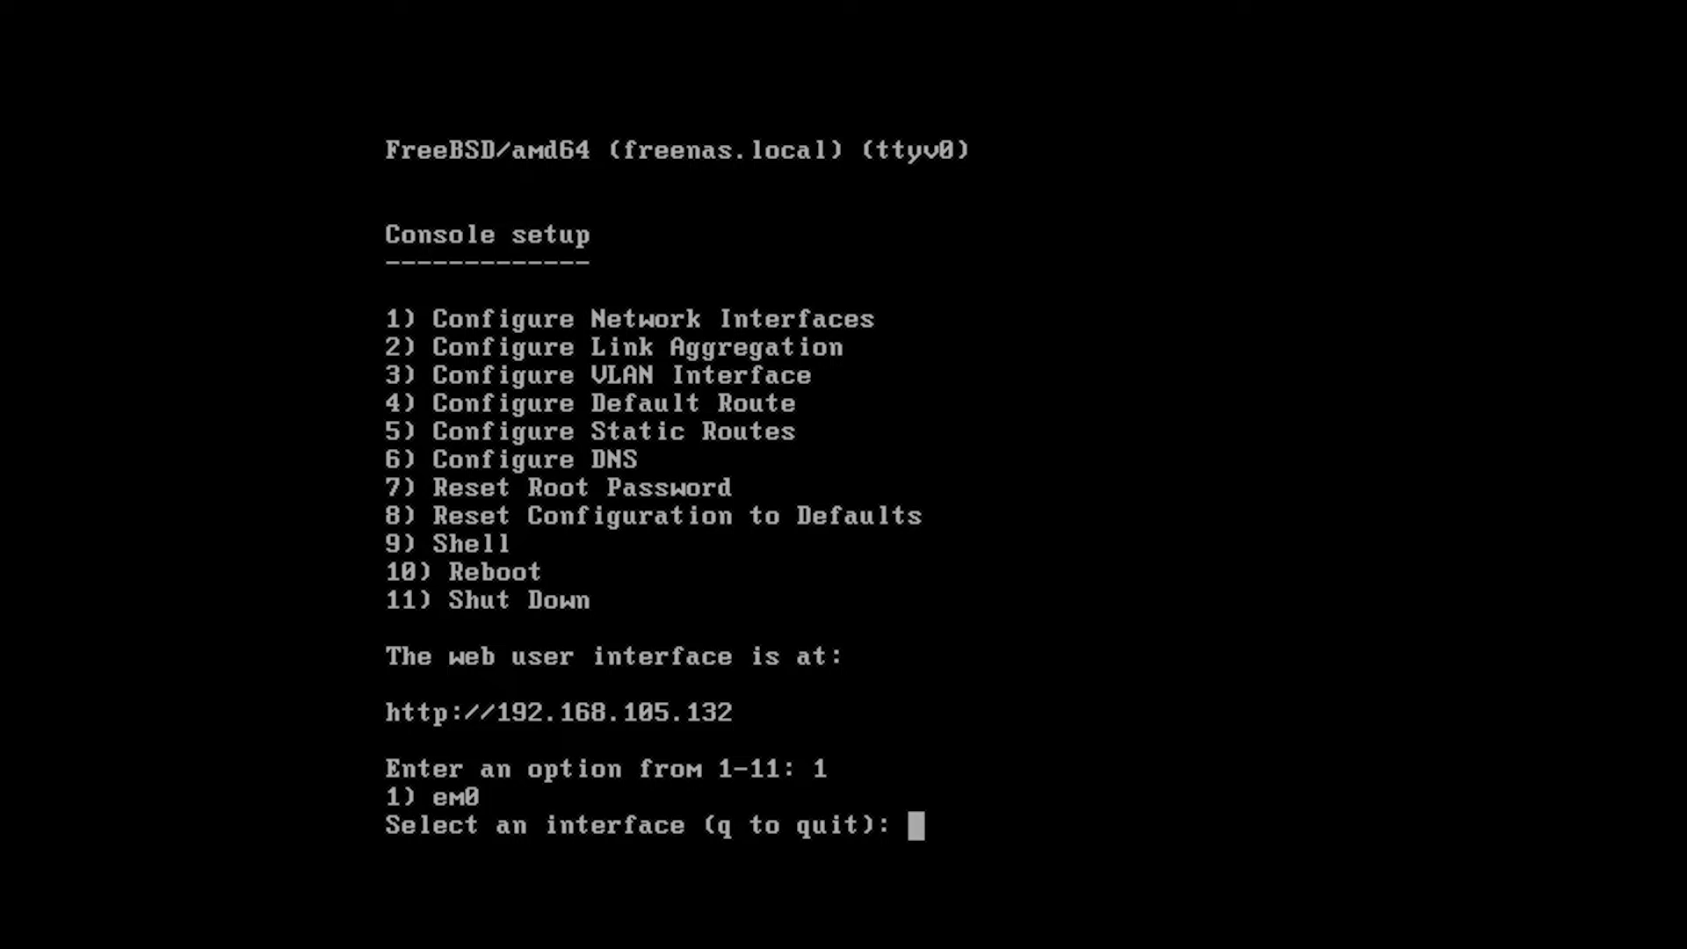
text(1)
key(Return)
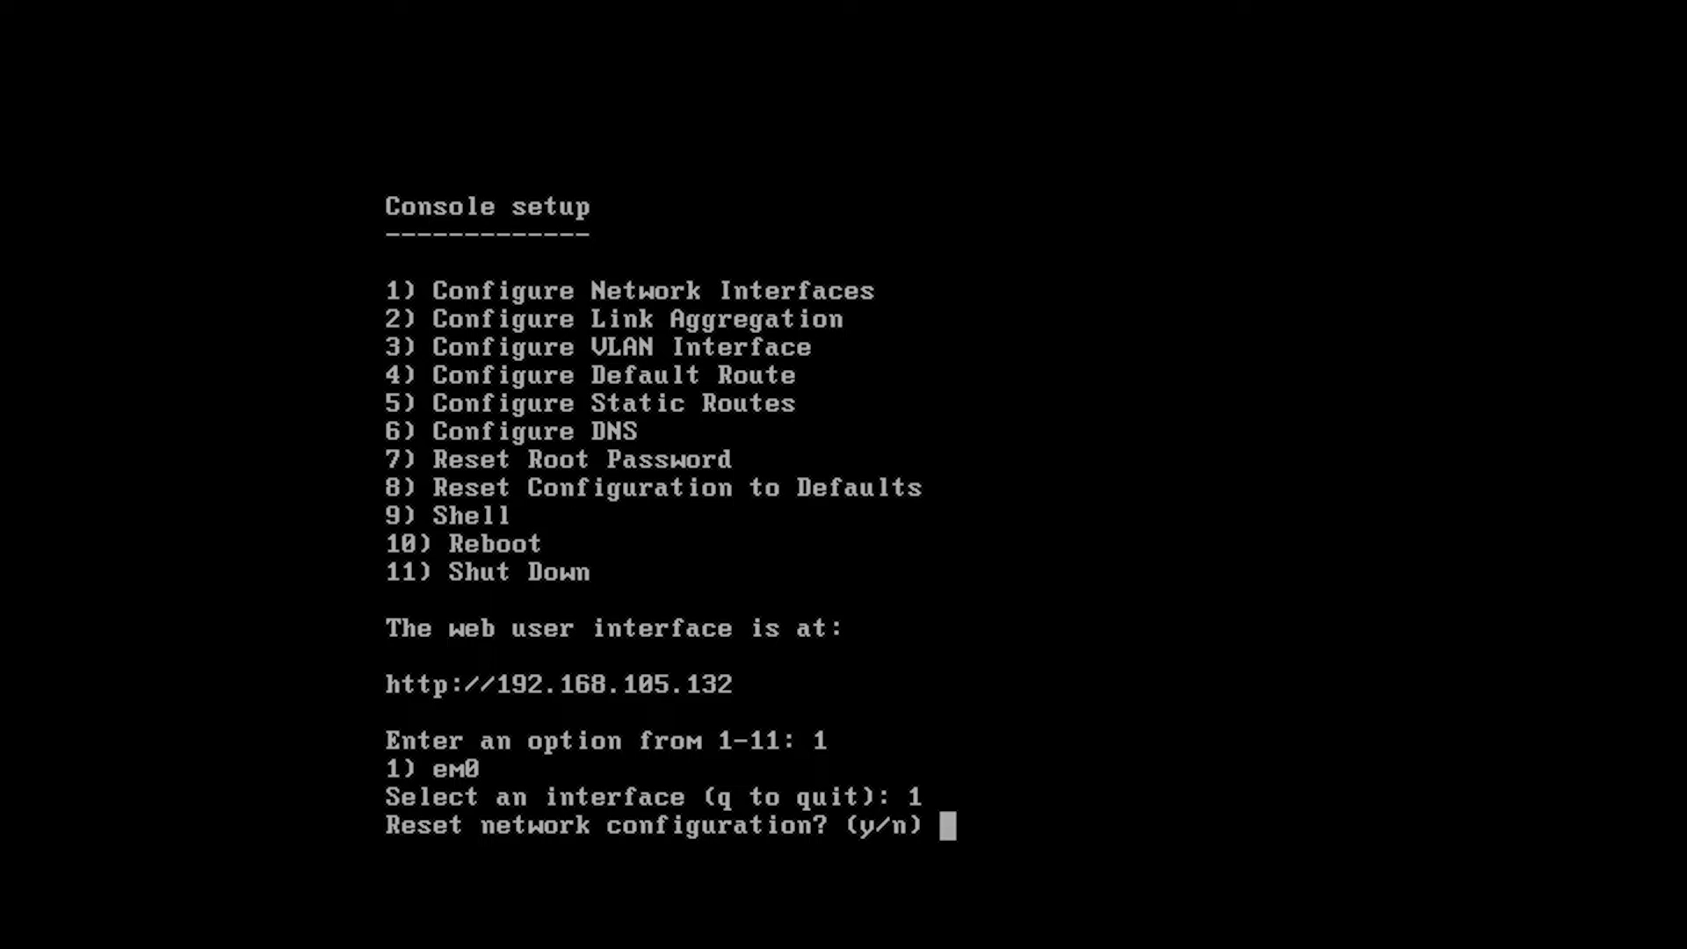
text(n)
key(Return)
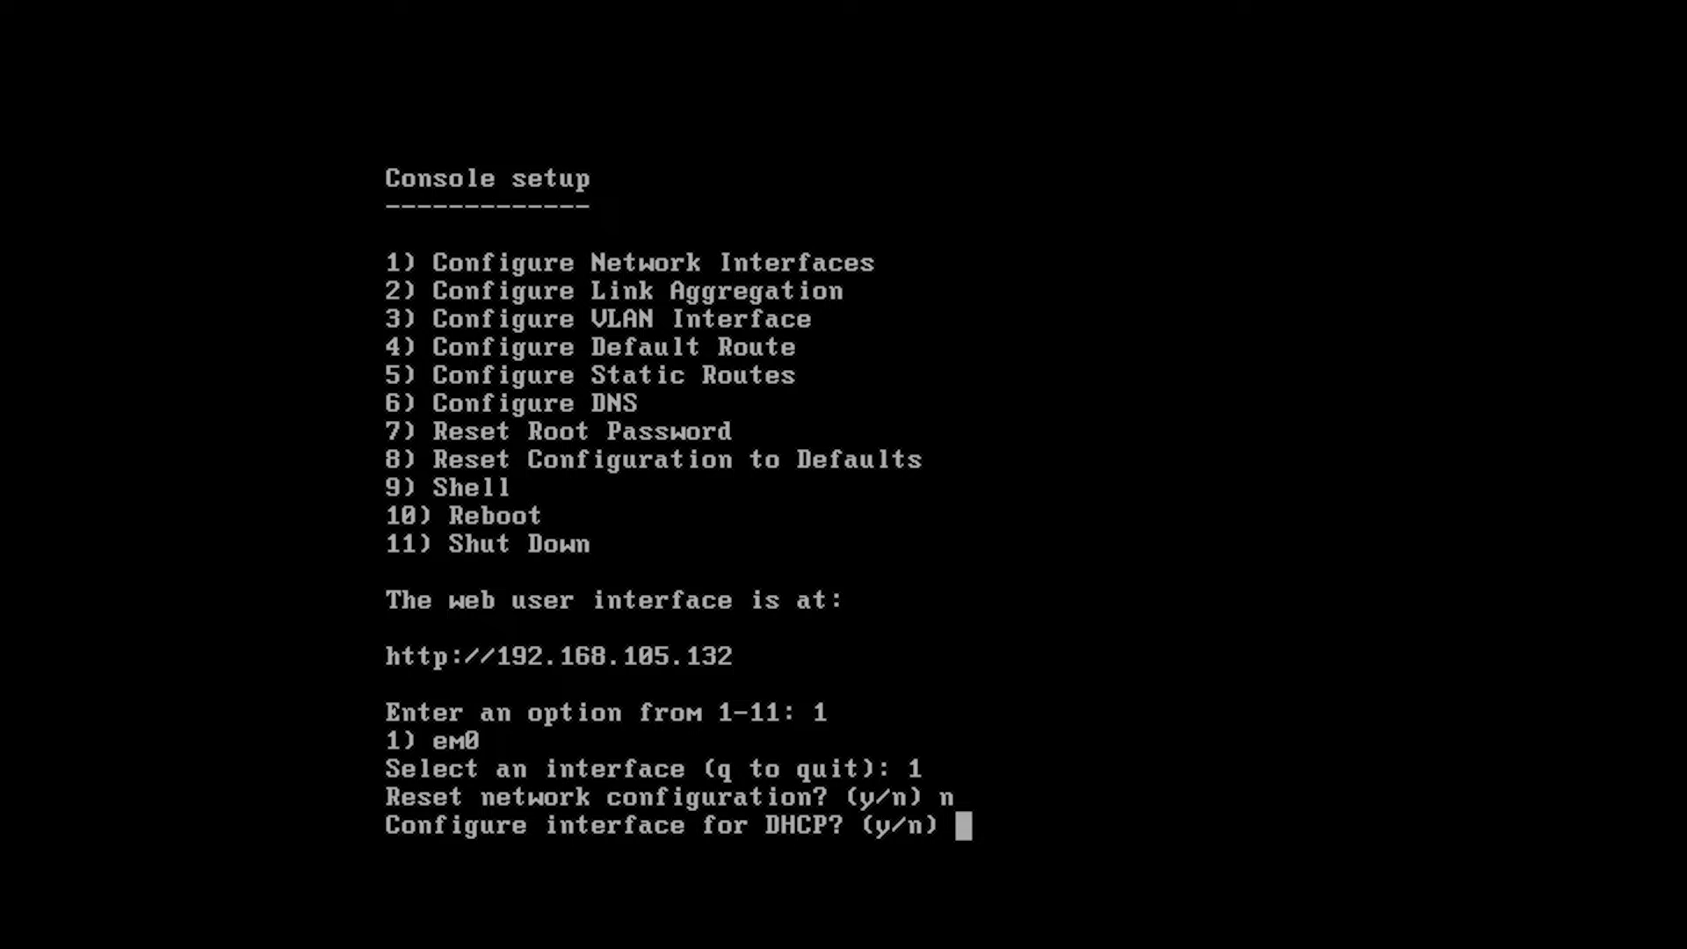
text(n)
key(Return)
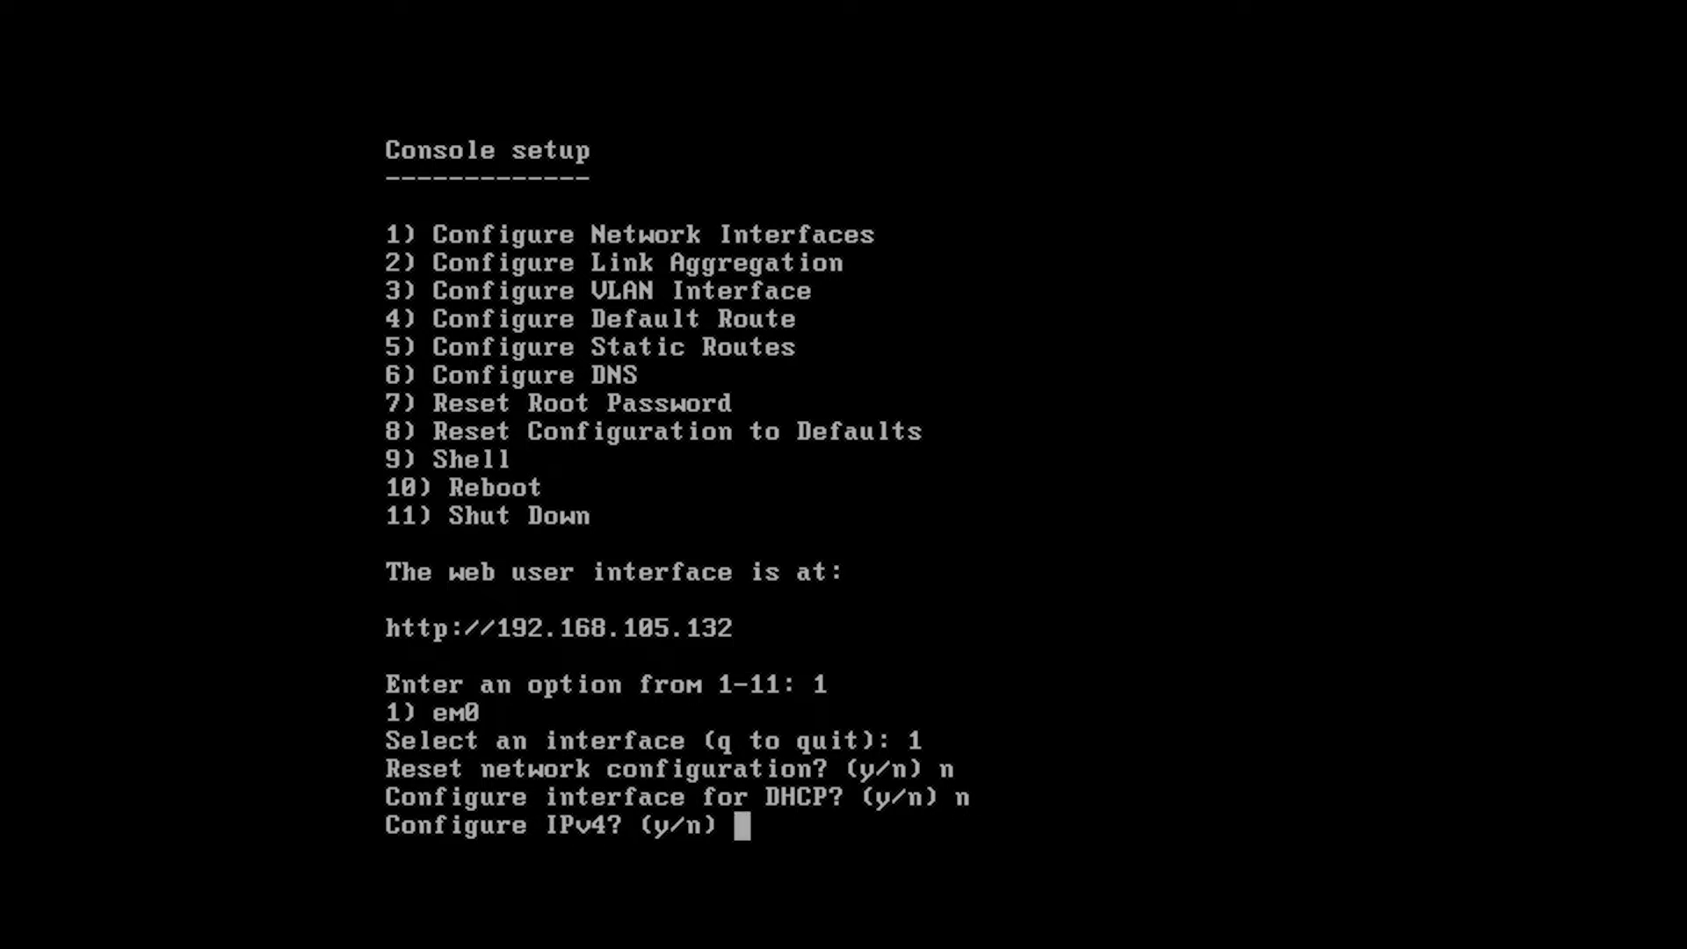
text(y)
key(Return)
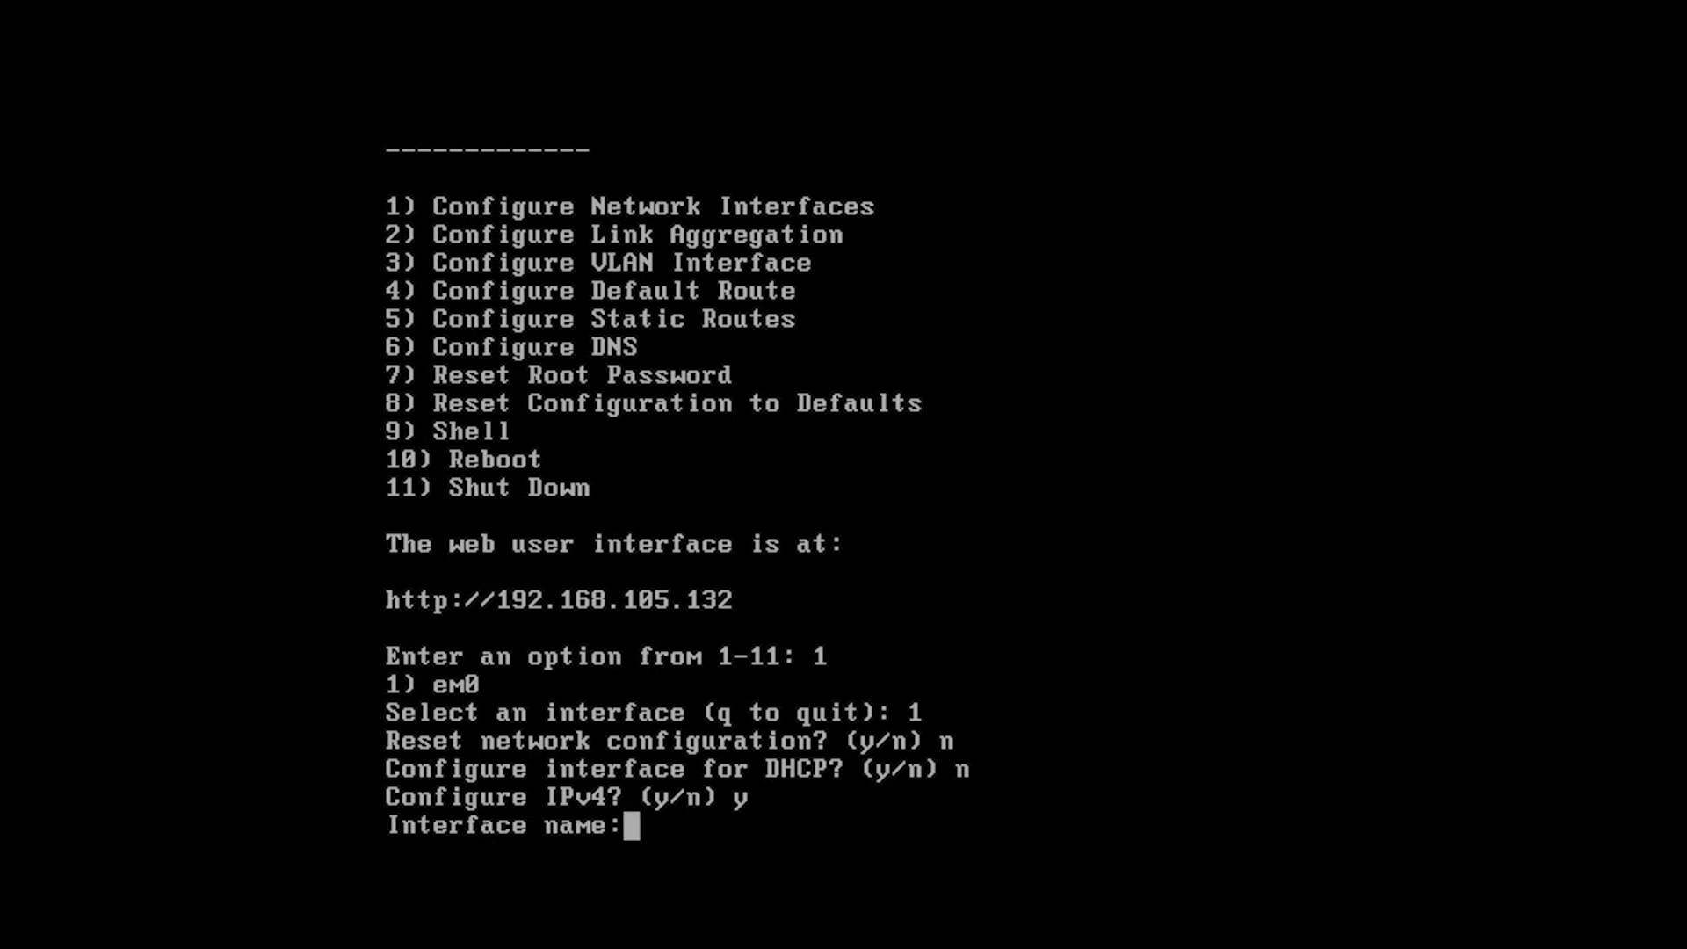
Give em0 static IPv4 192.168.105.105 with netmask 255.255.255.0, skipping IPv6.
text(eM0)
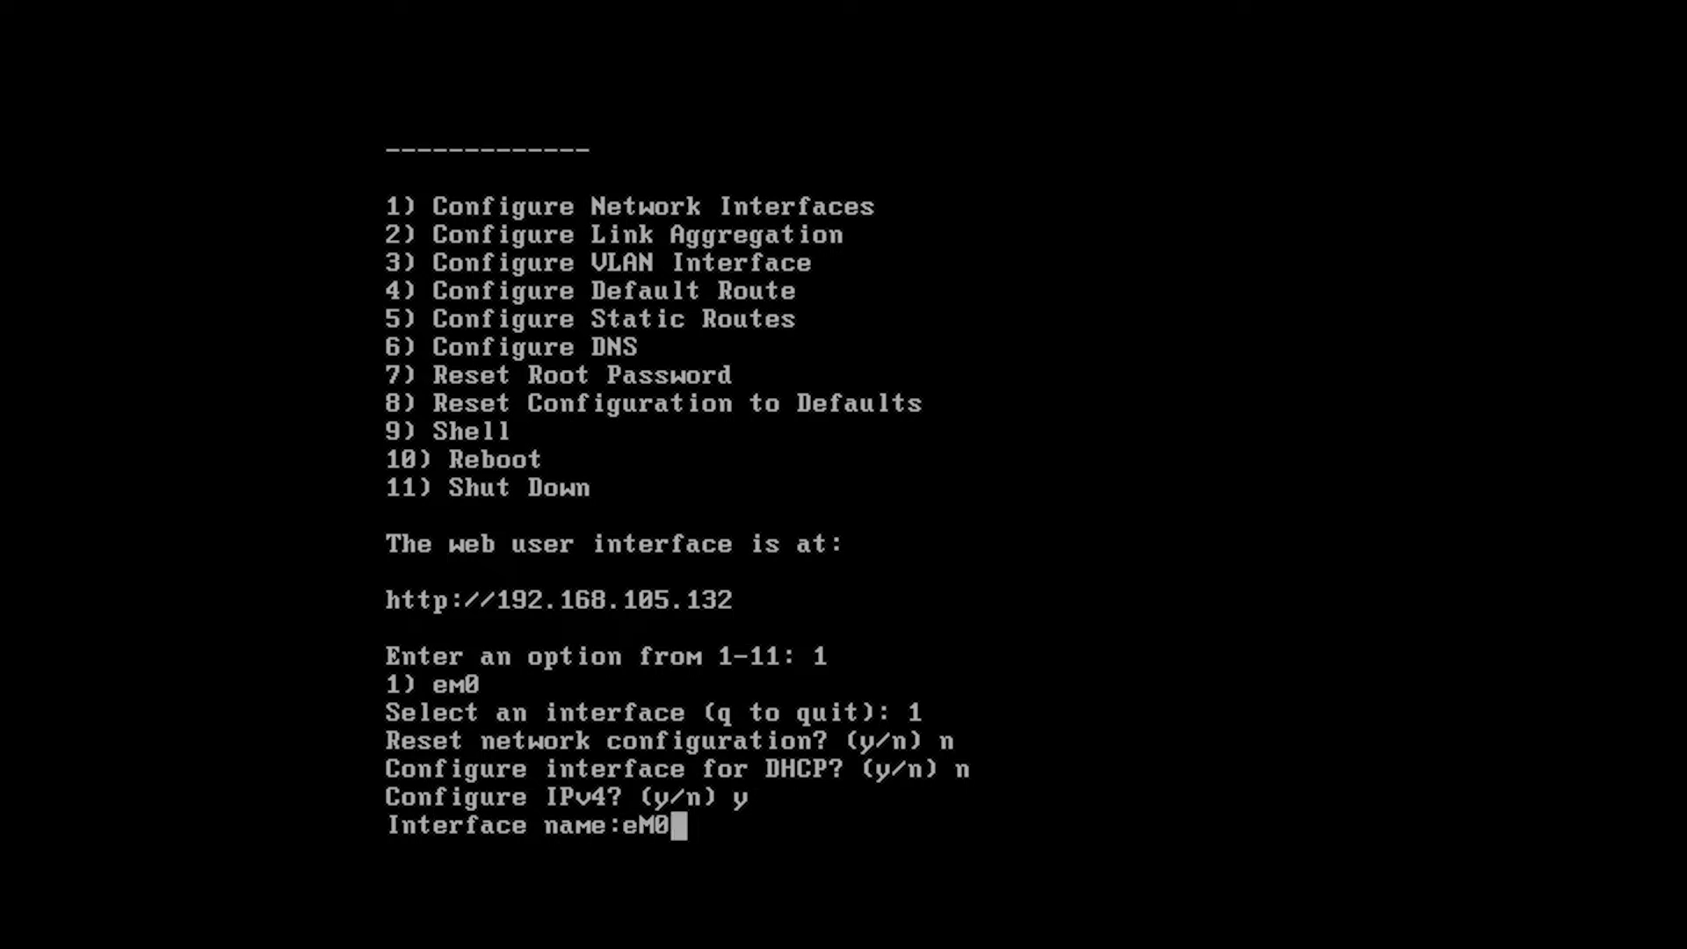
key(Return)
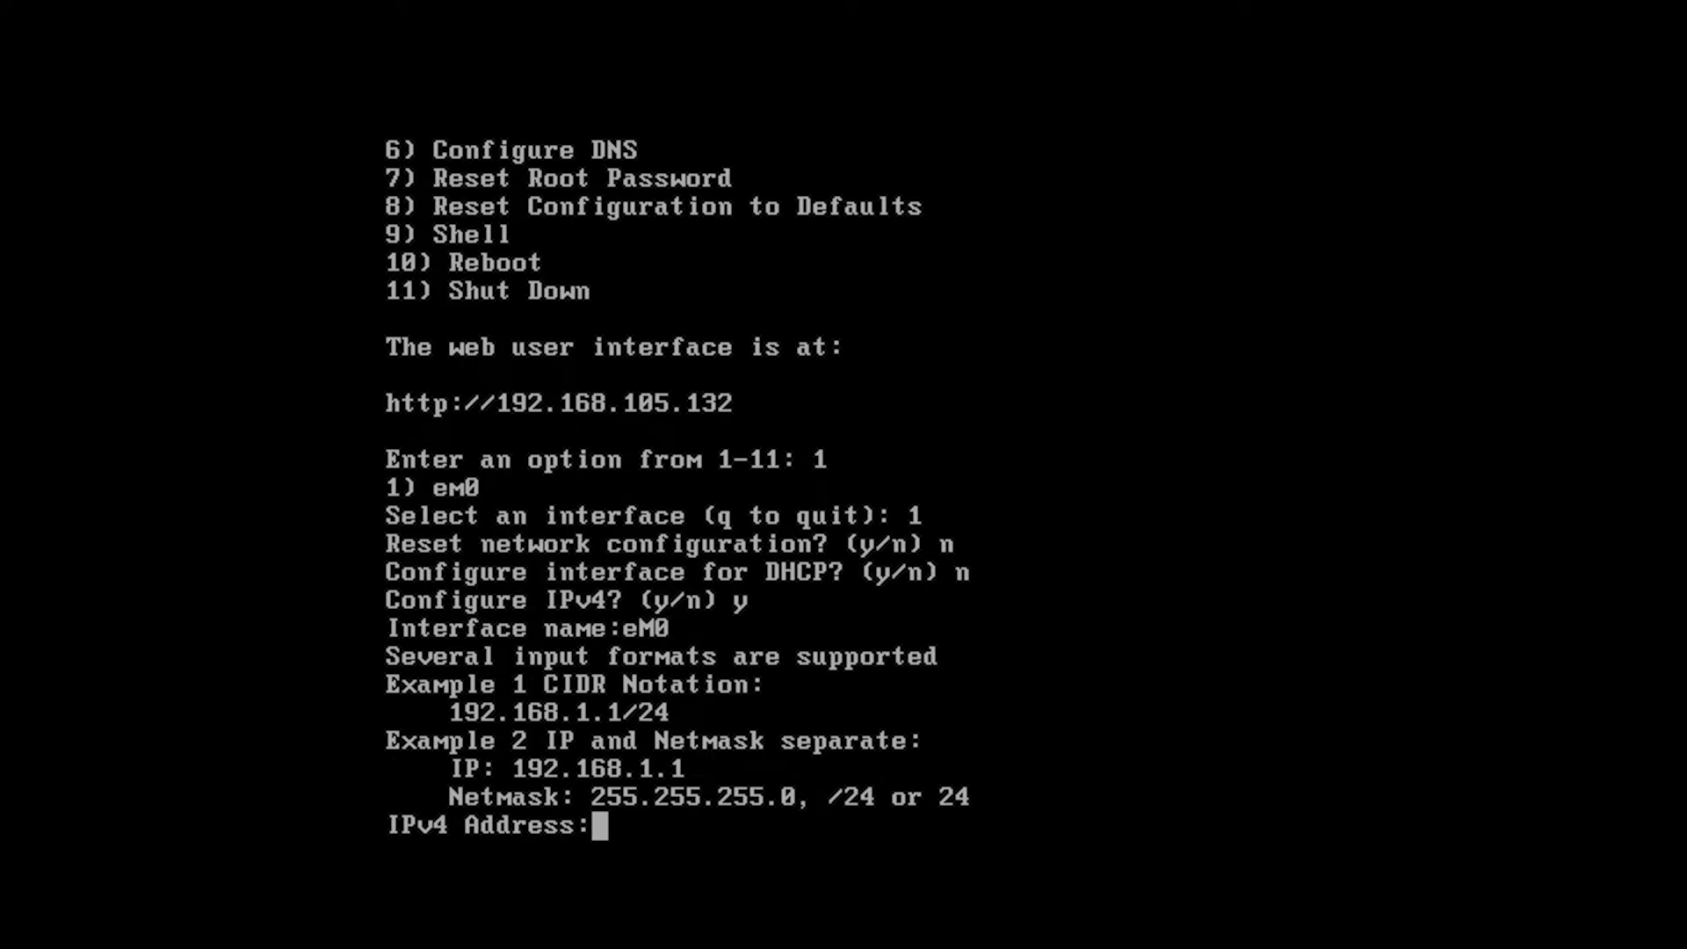
text(192.1)
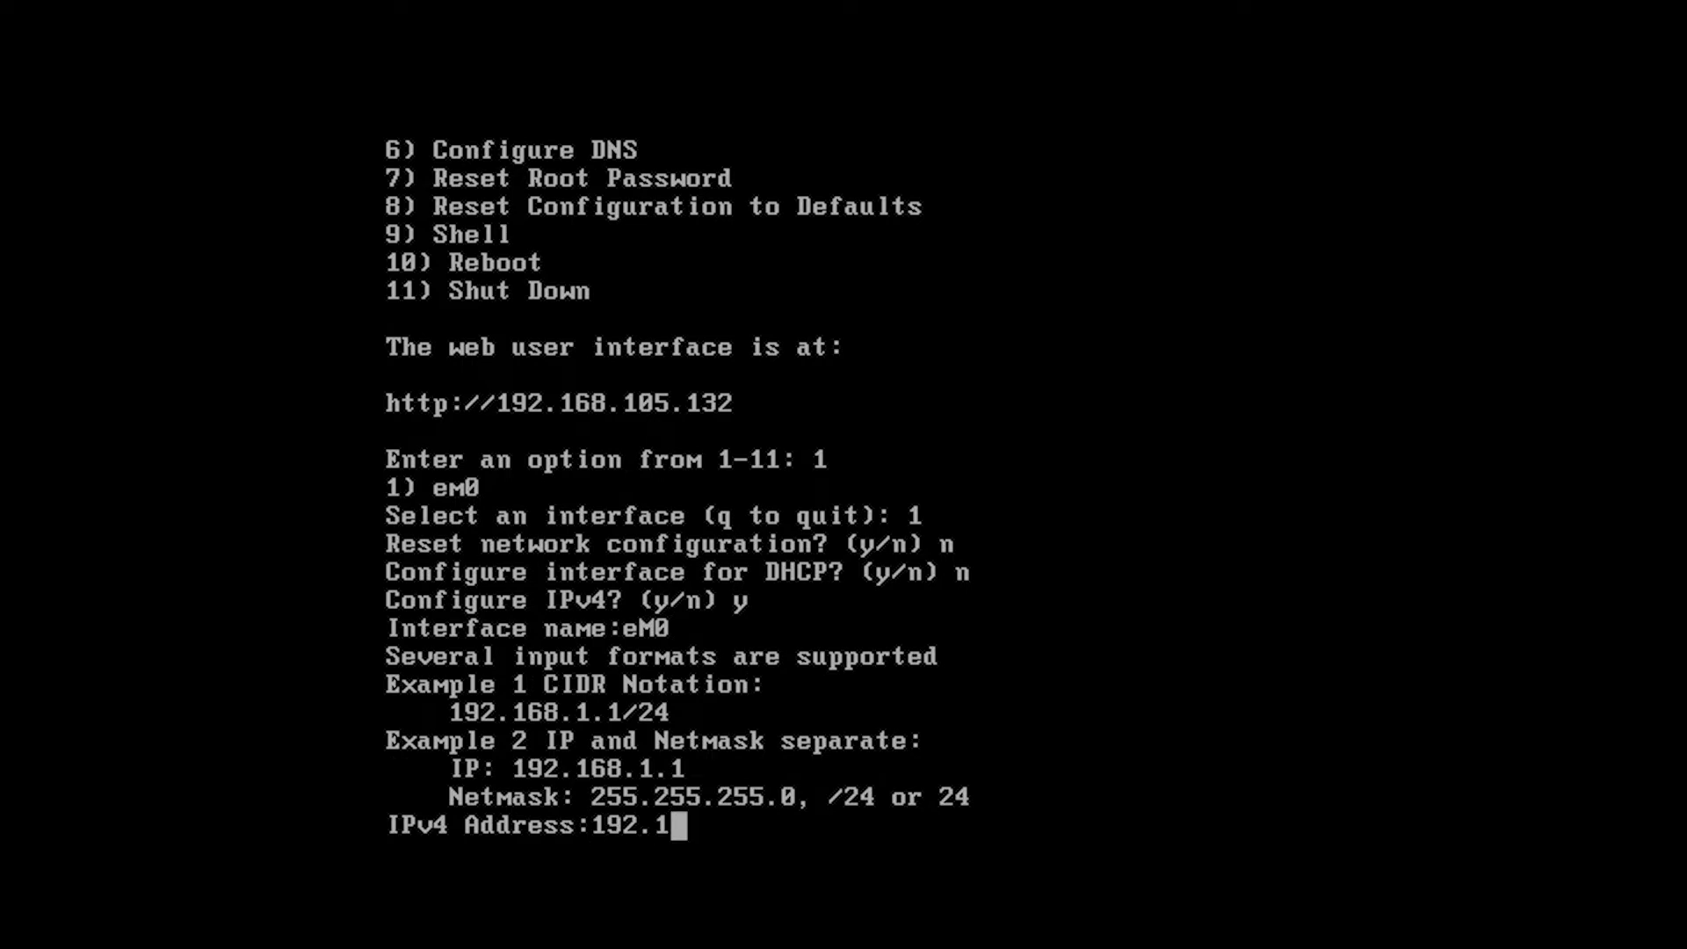
text(68.10)
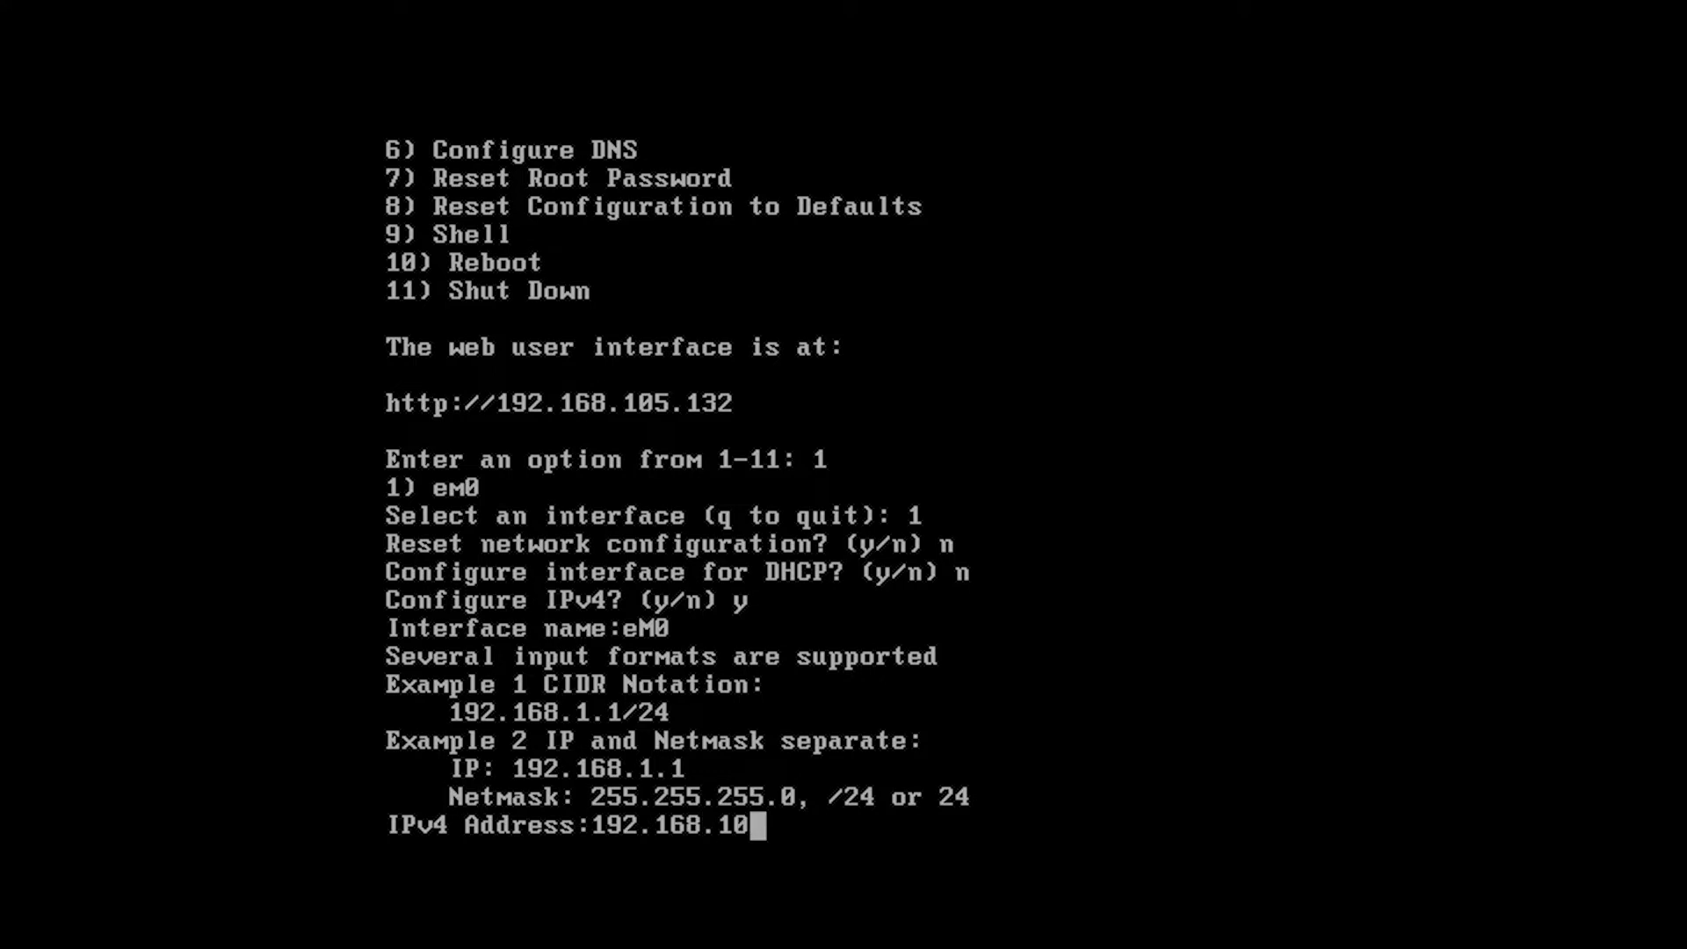
text(5.105)
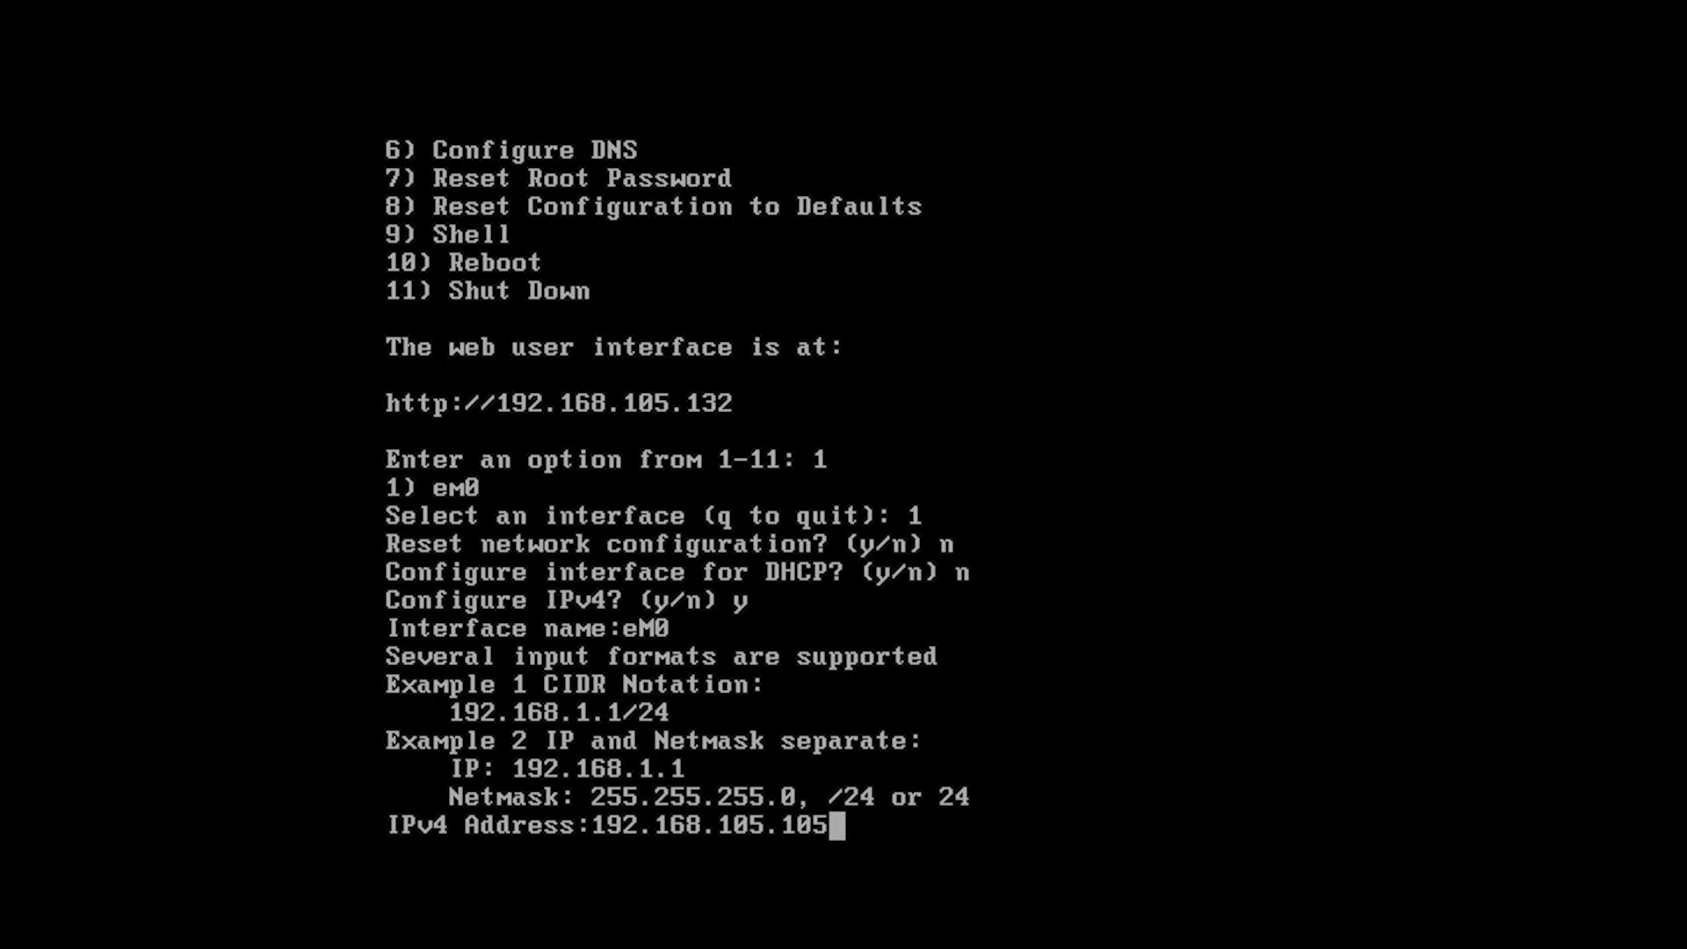
key(Return)
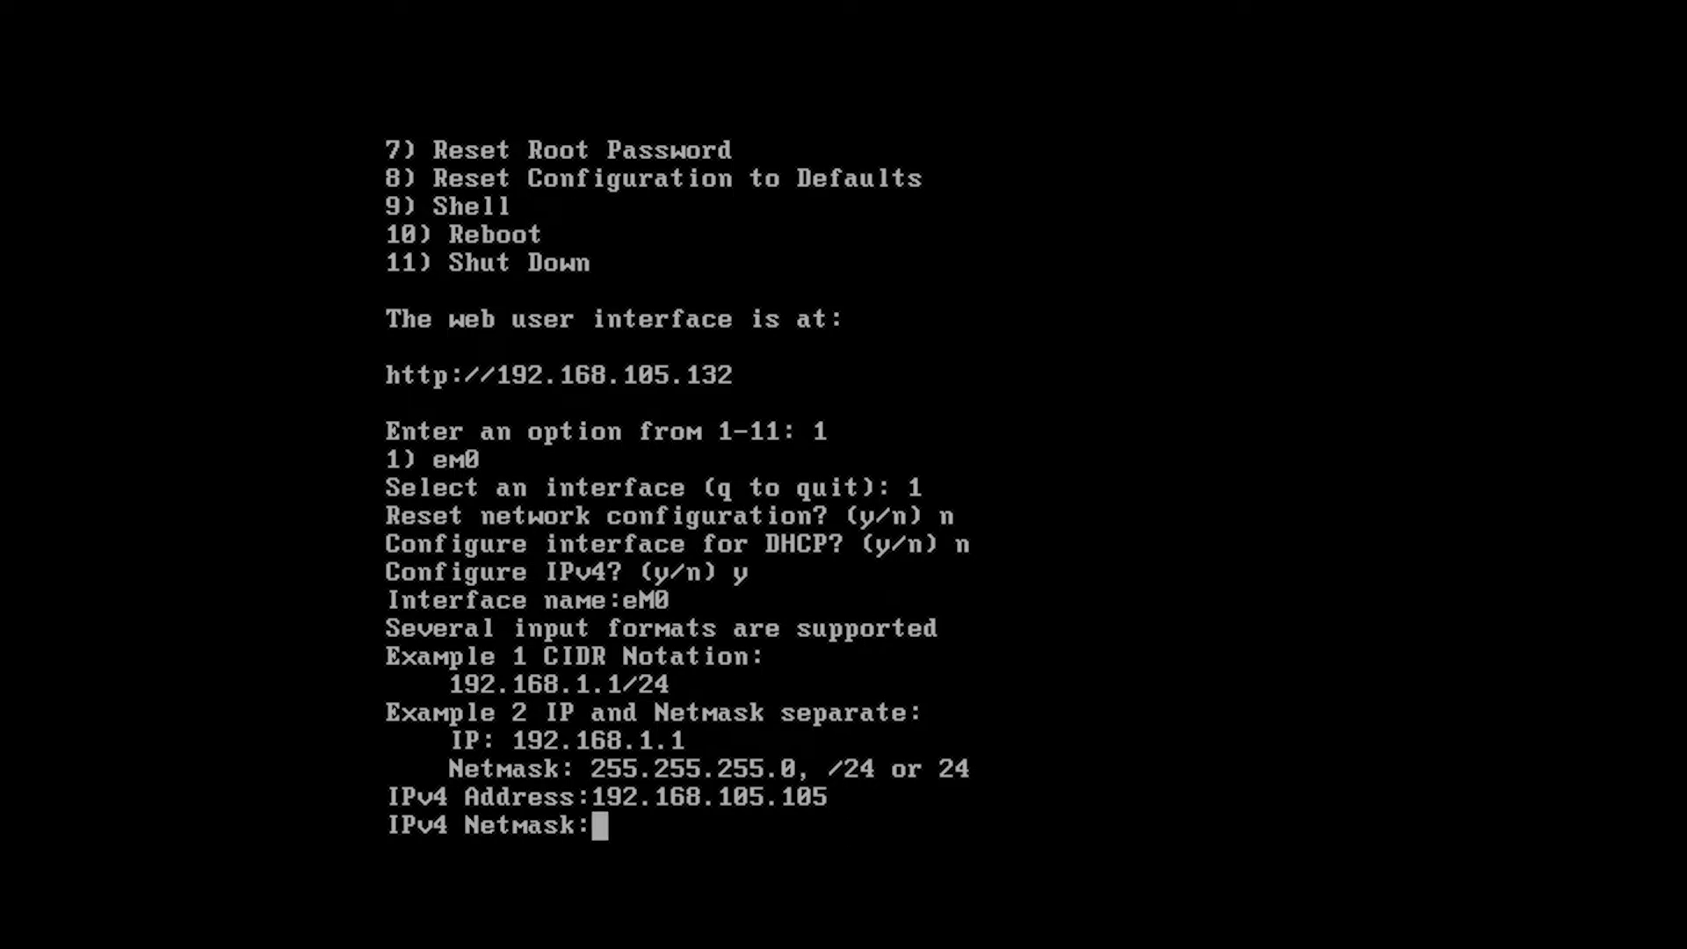
text(255)
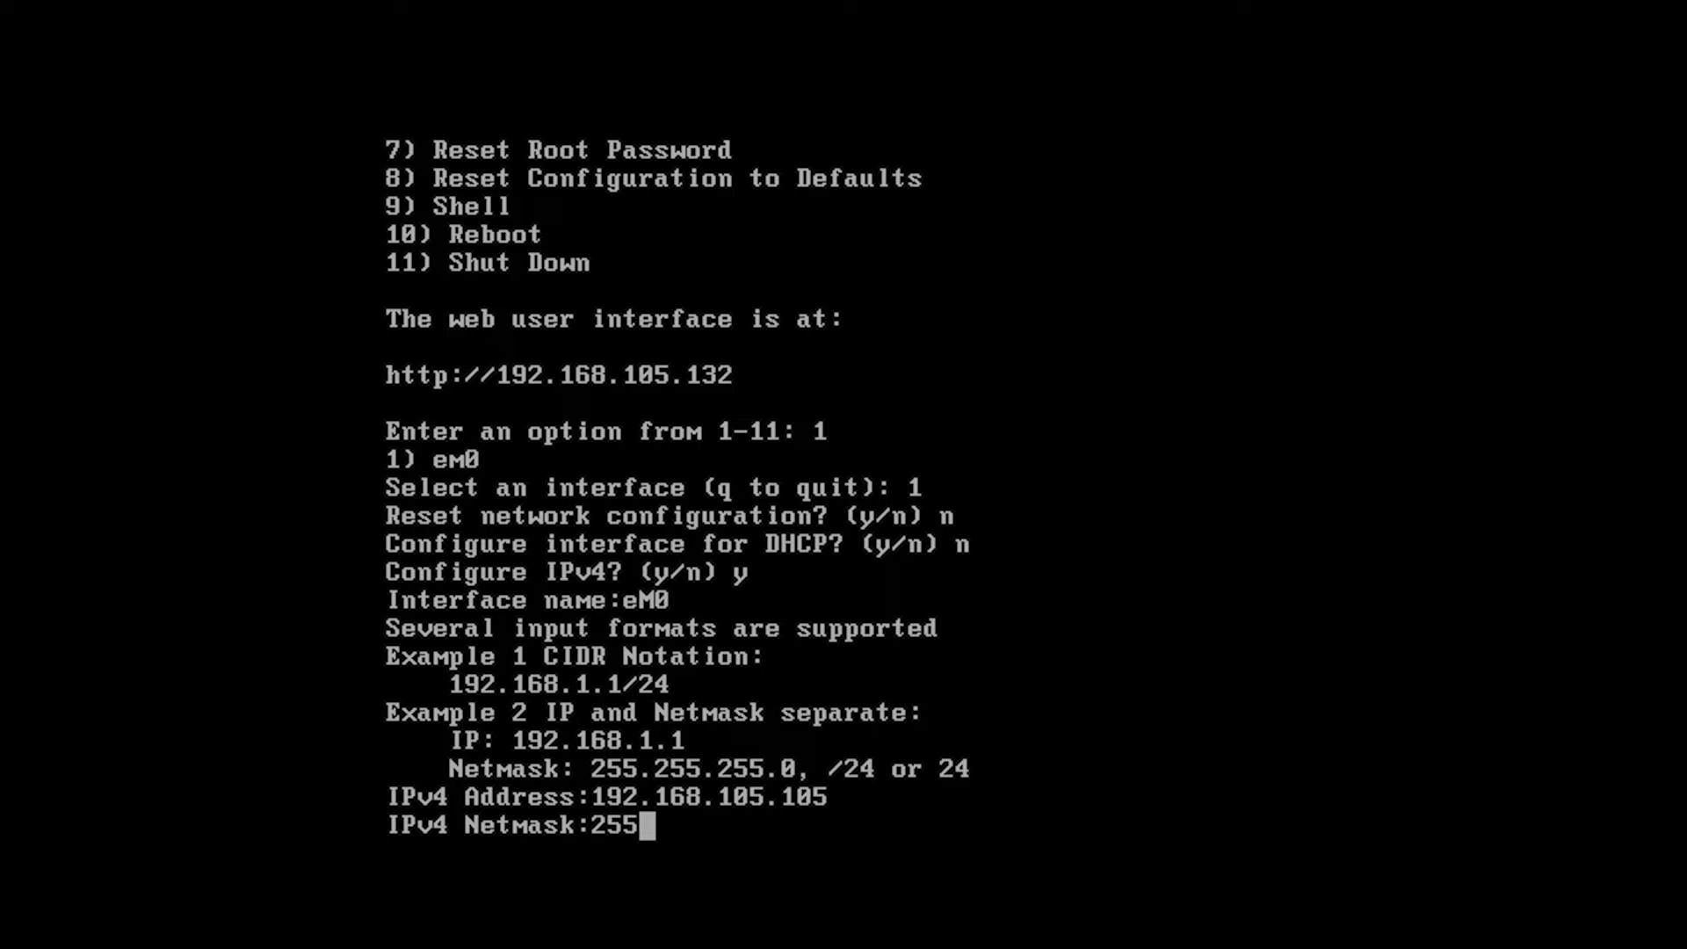
text(.255.)
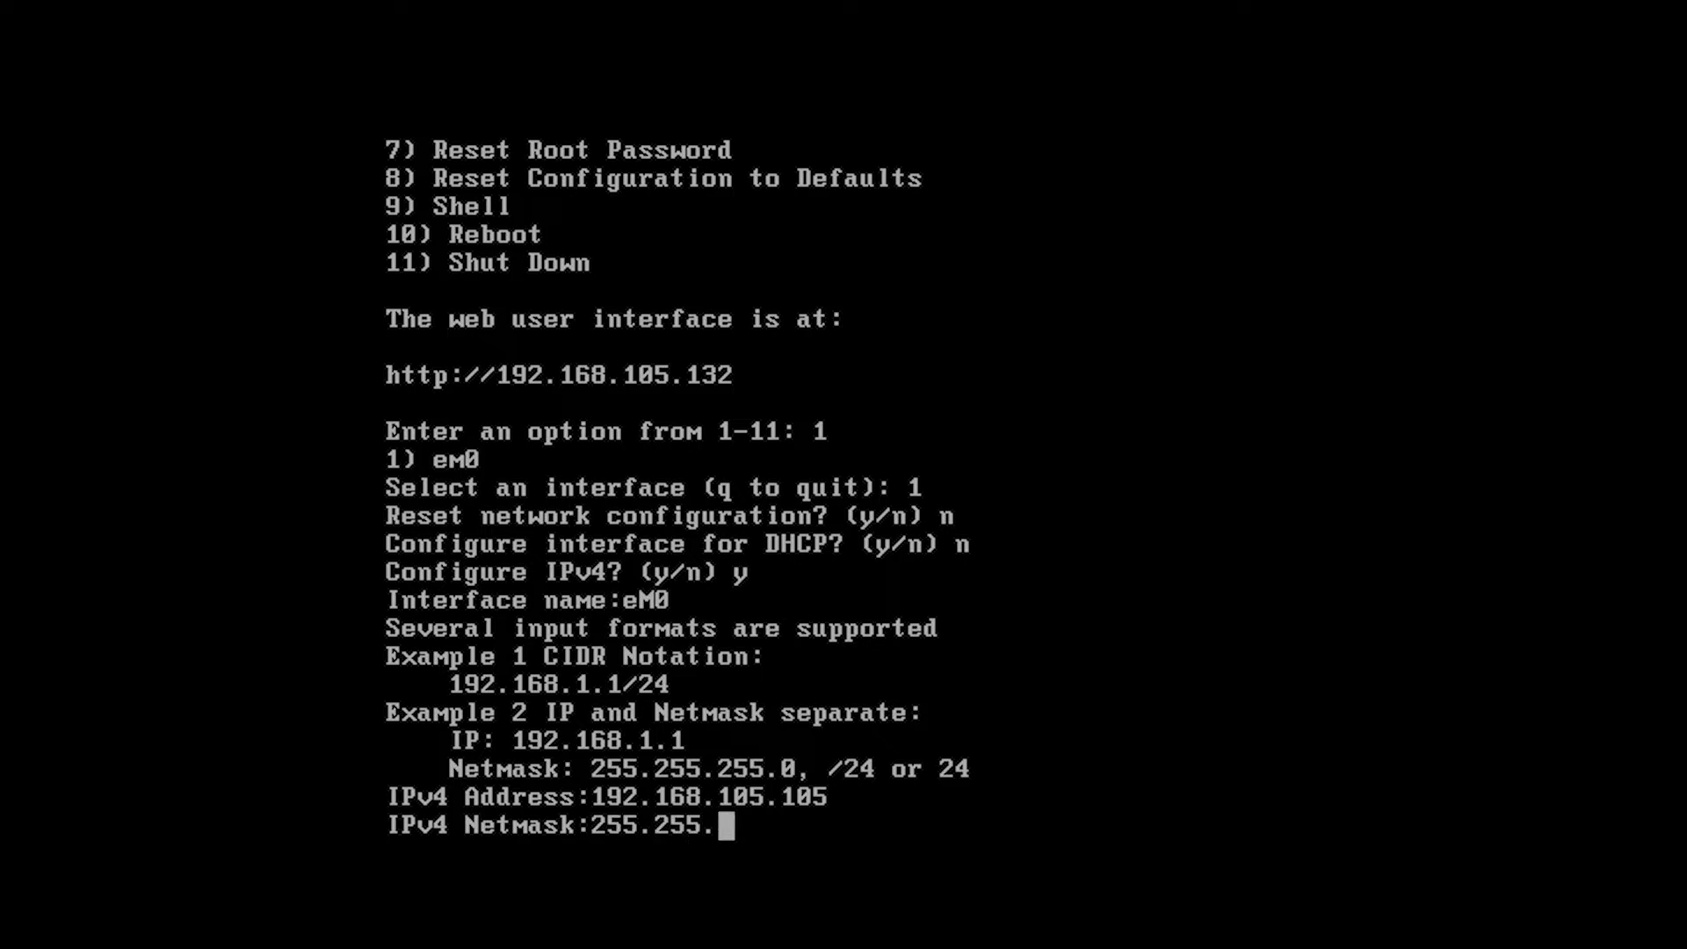
text(255.0)
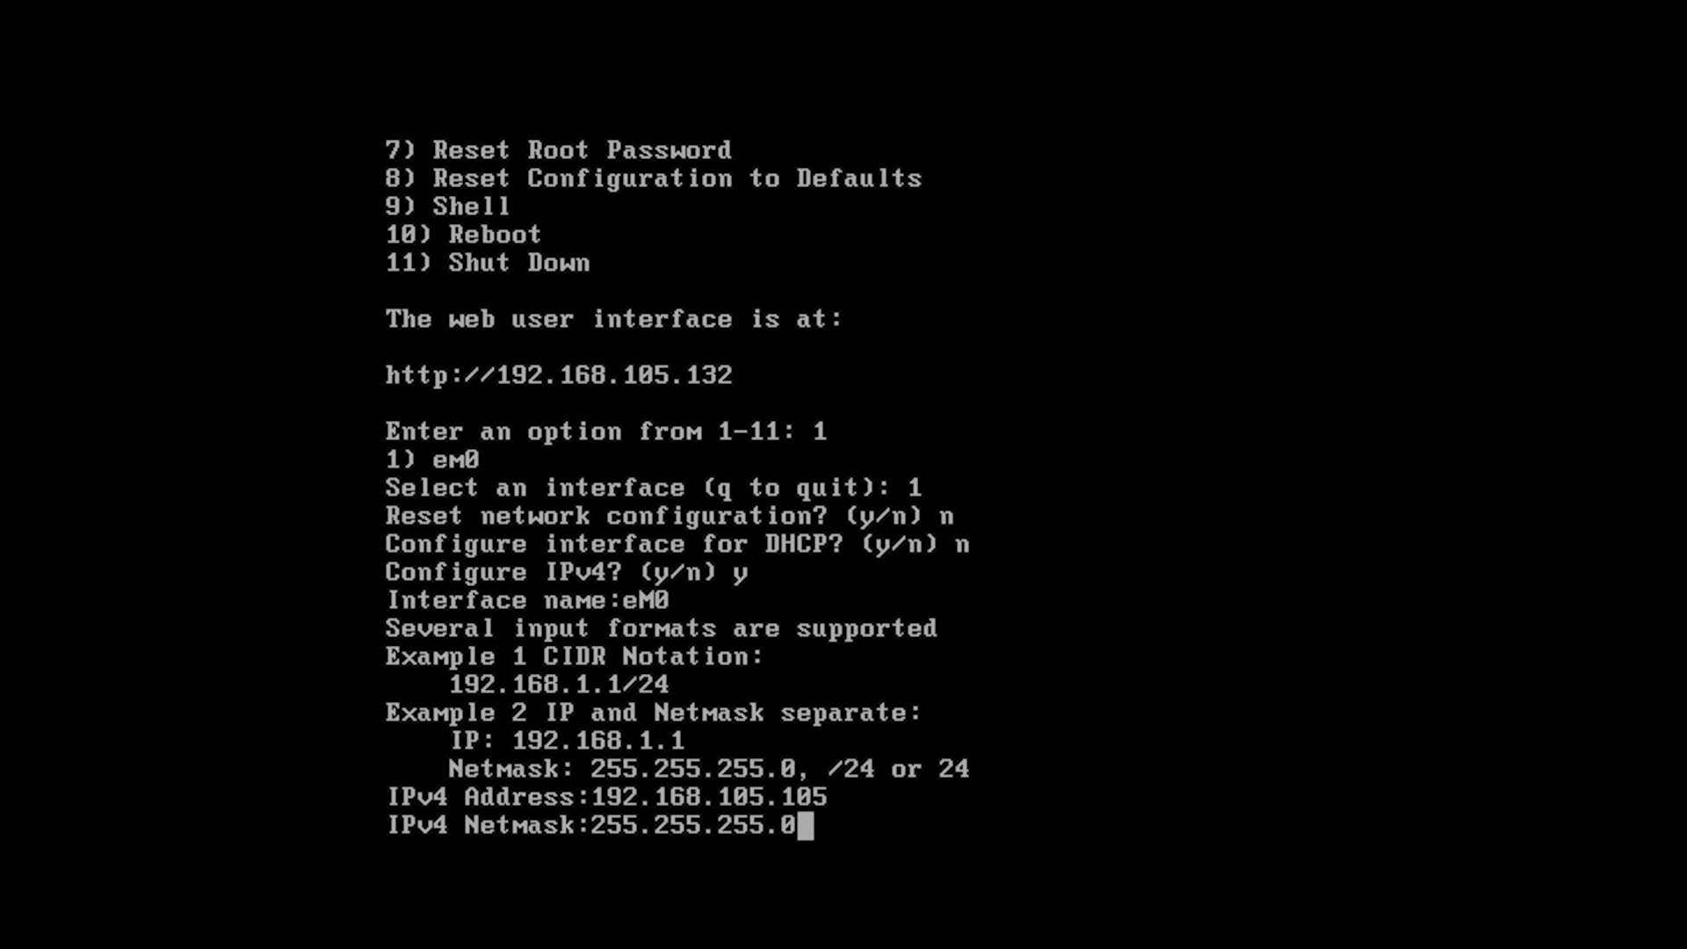
key(Return)
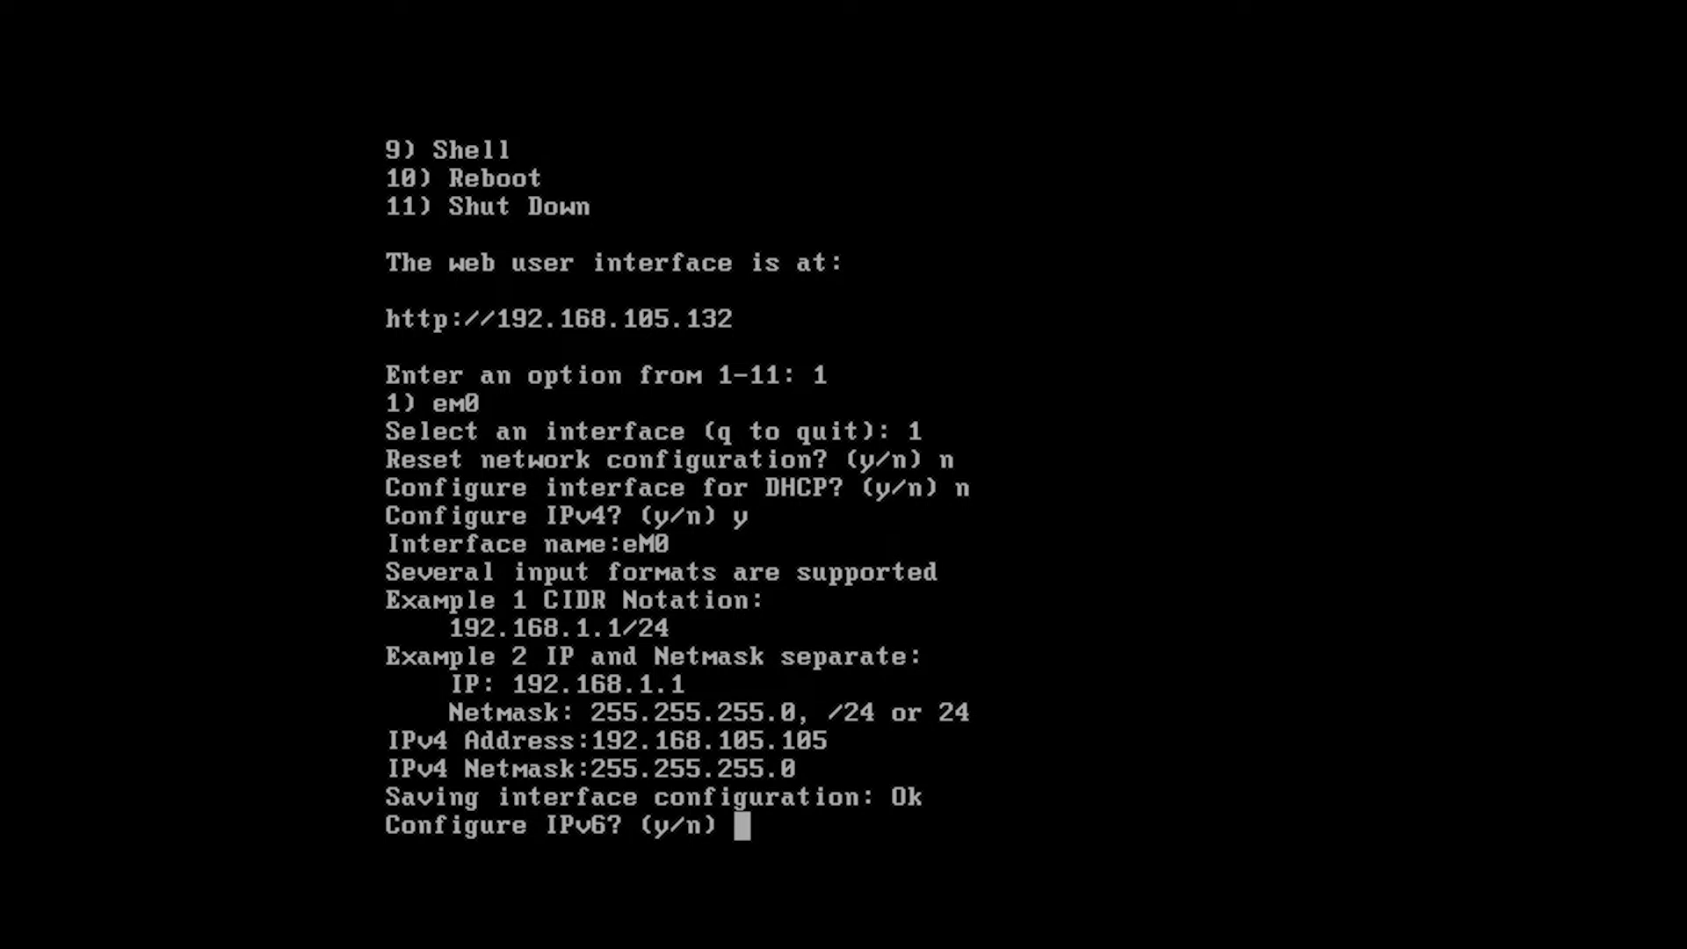
text(n)
key(Return)
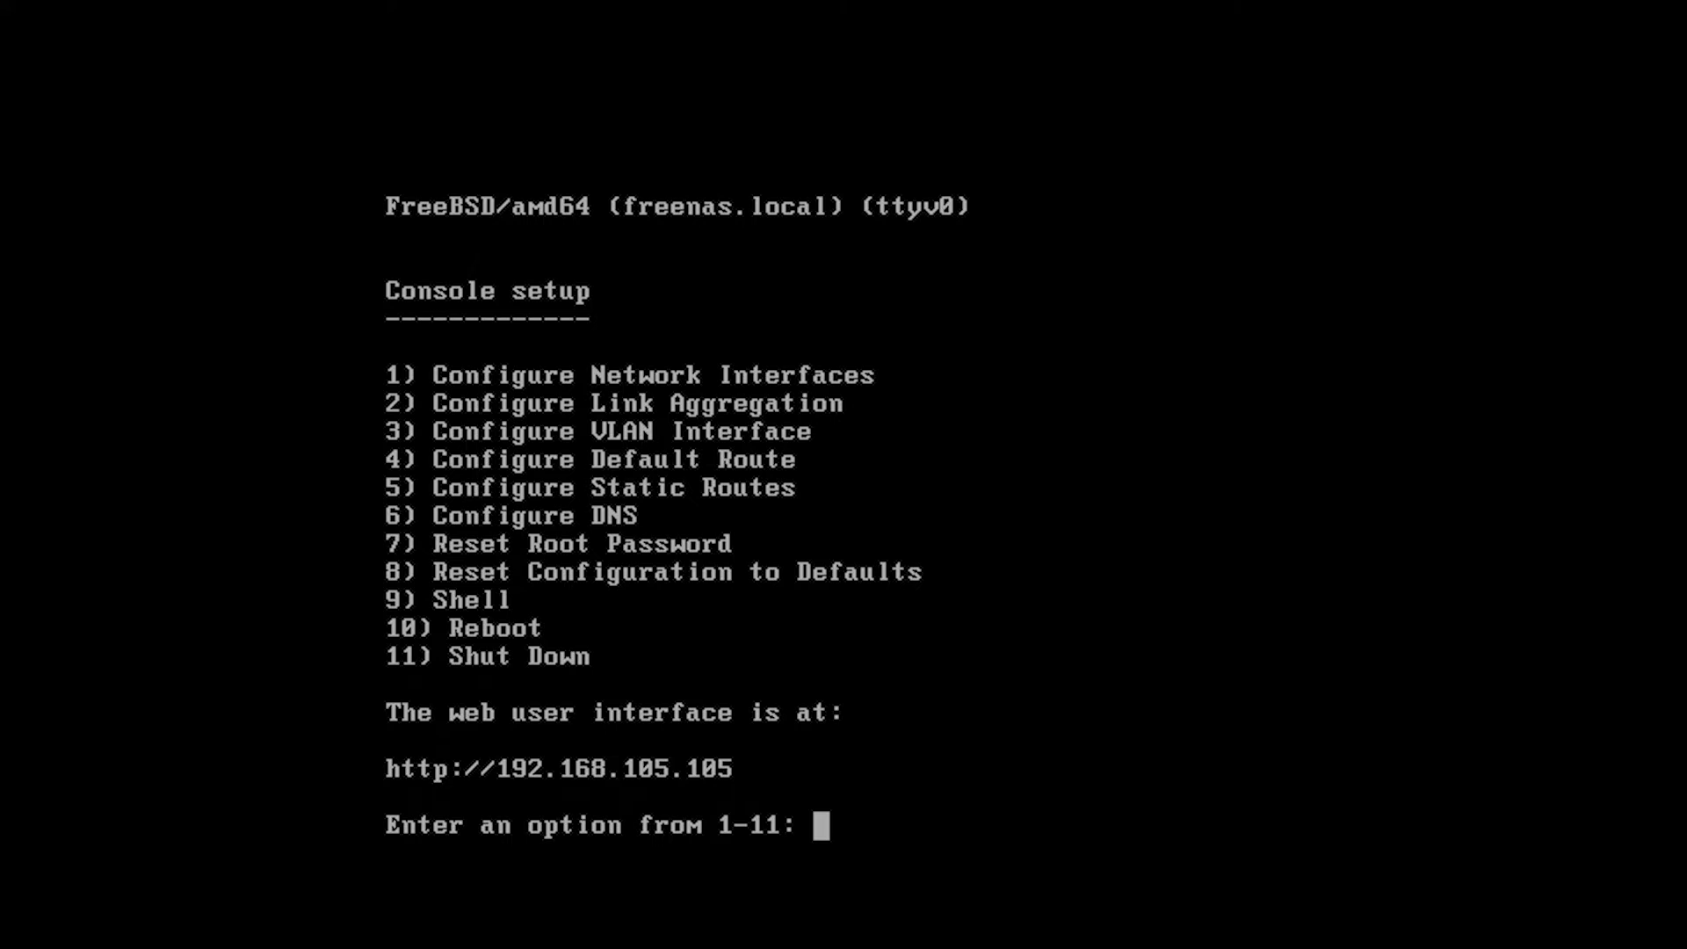
key(ctrl+alt)
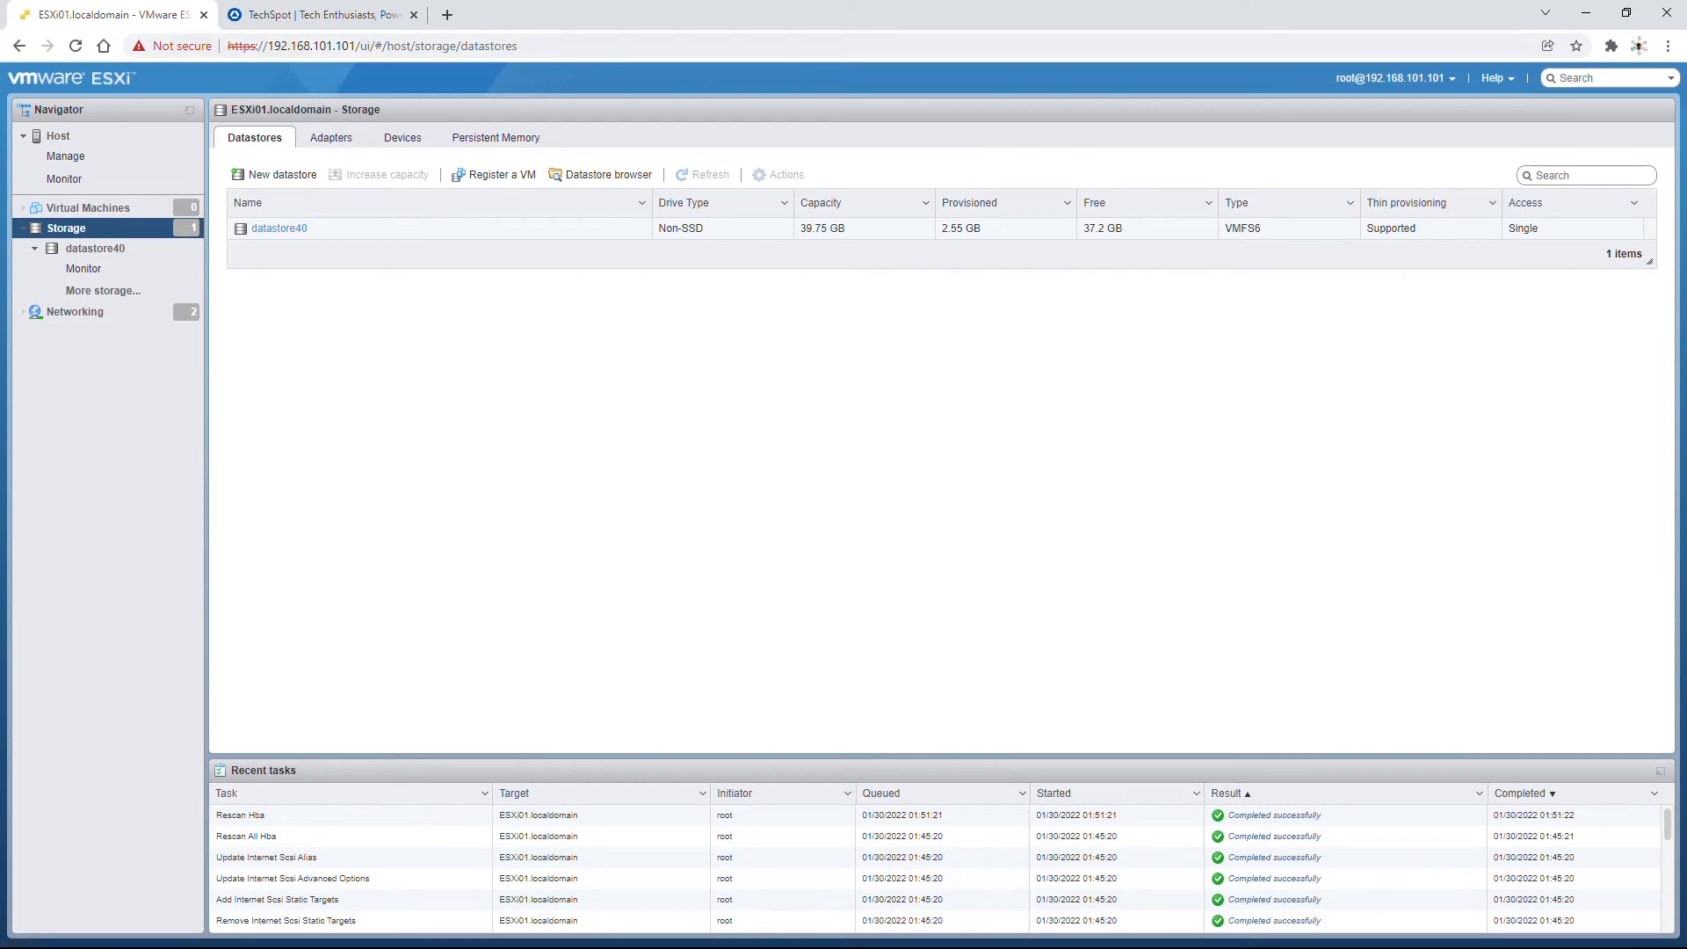
Load 192.168.105.105 in the TechSpot tab and log in as root with the account password.
click(347, 18)
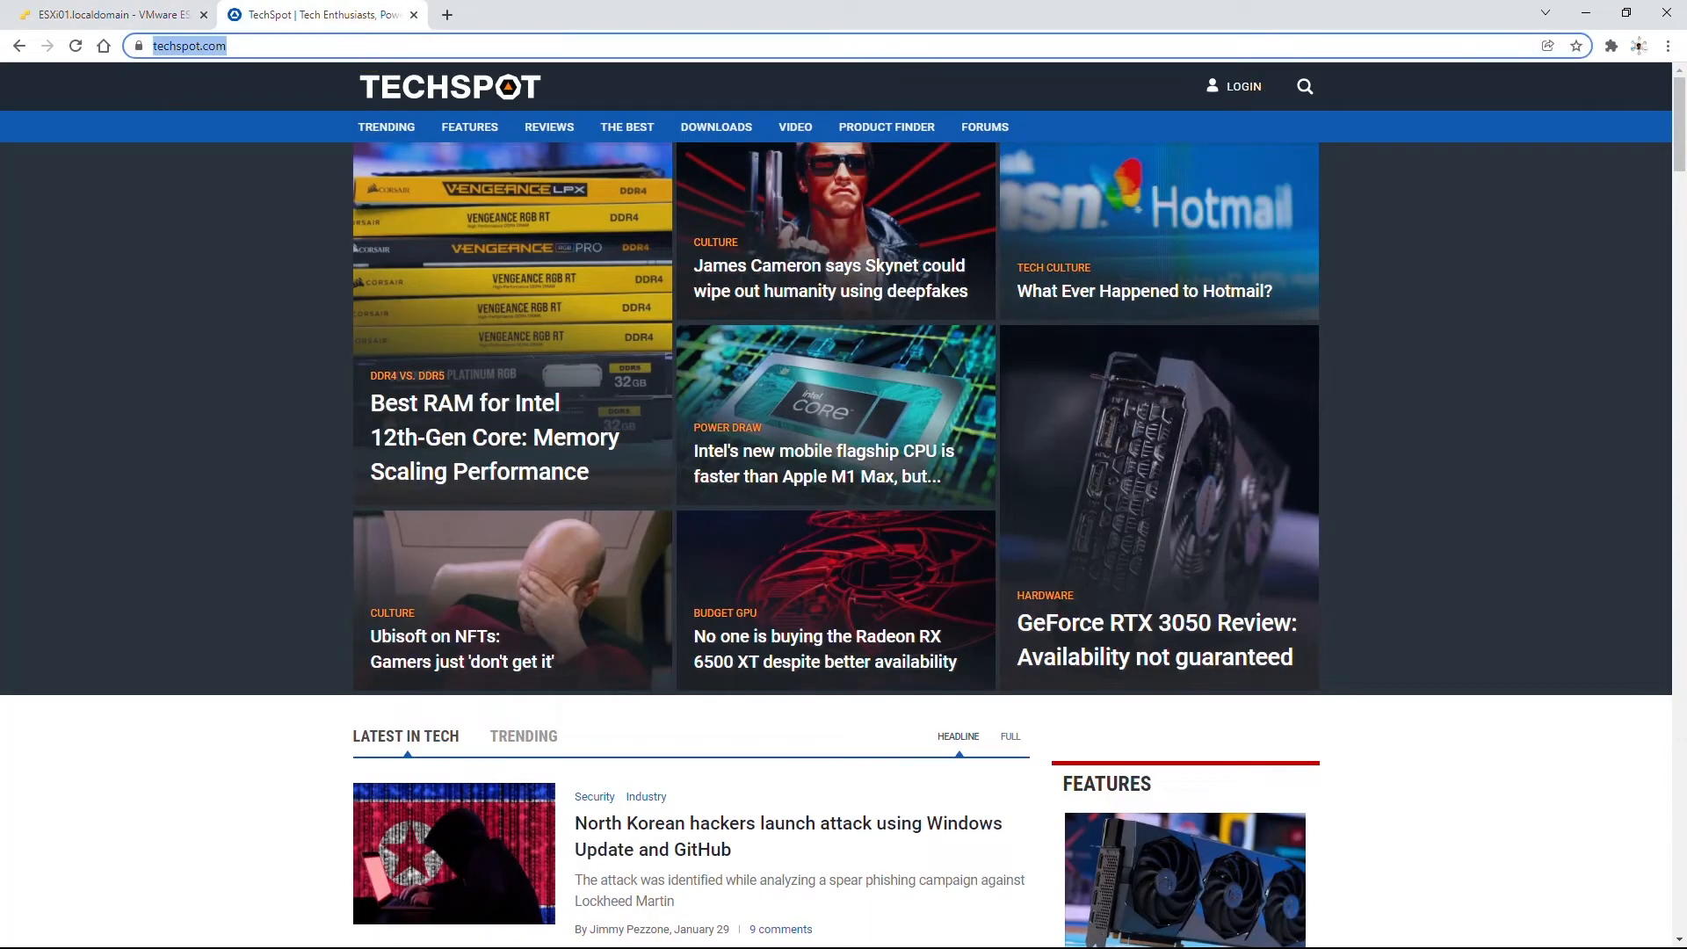
text(192.1)
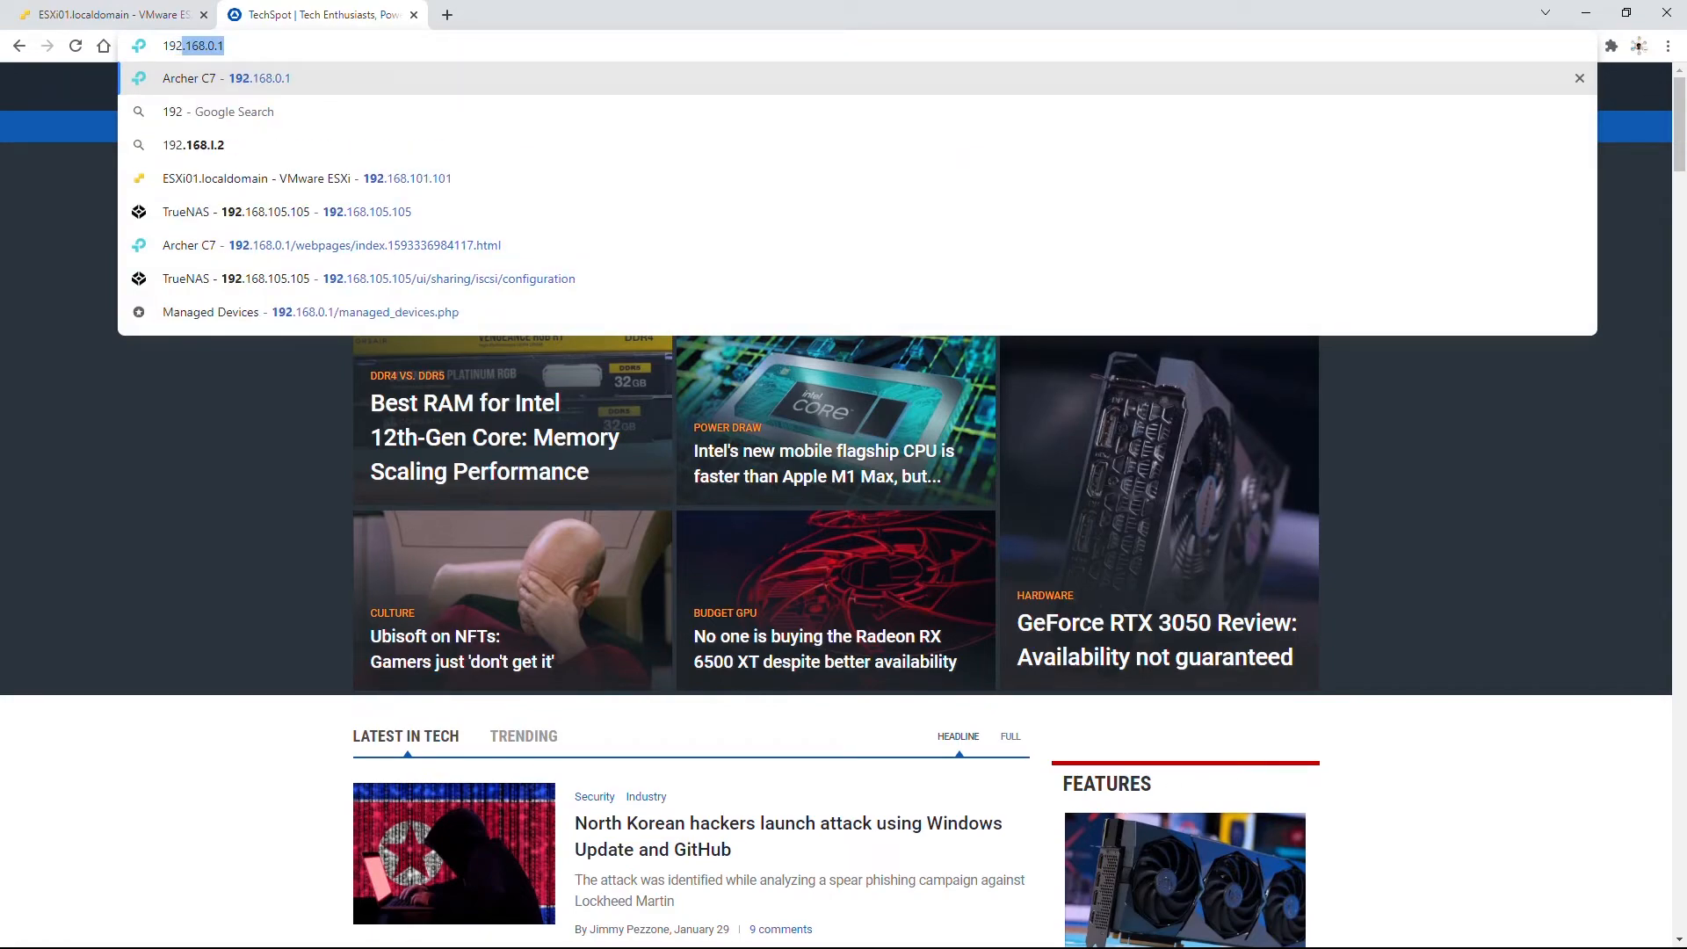
text(68.10)
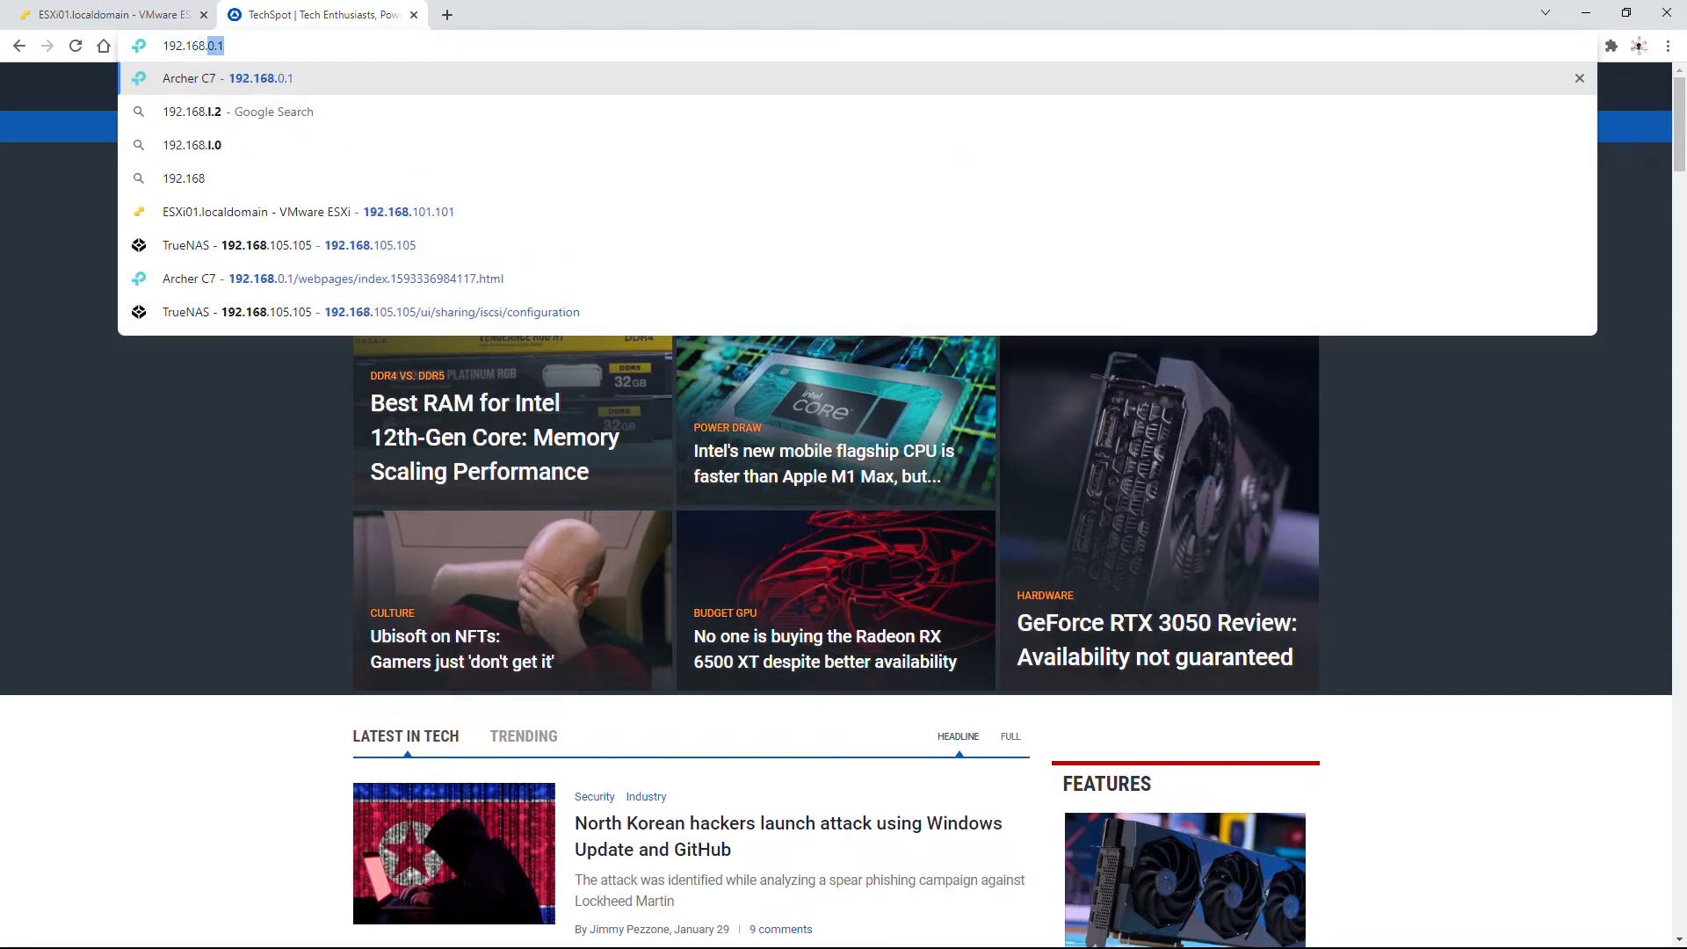
text(5.10)
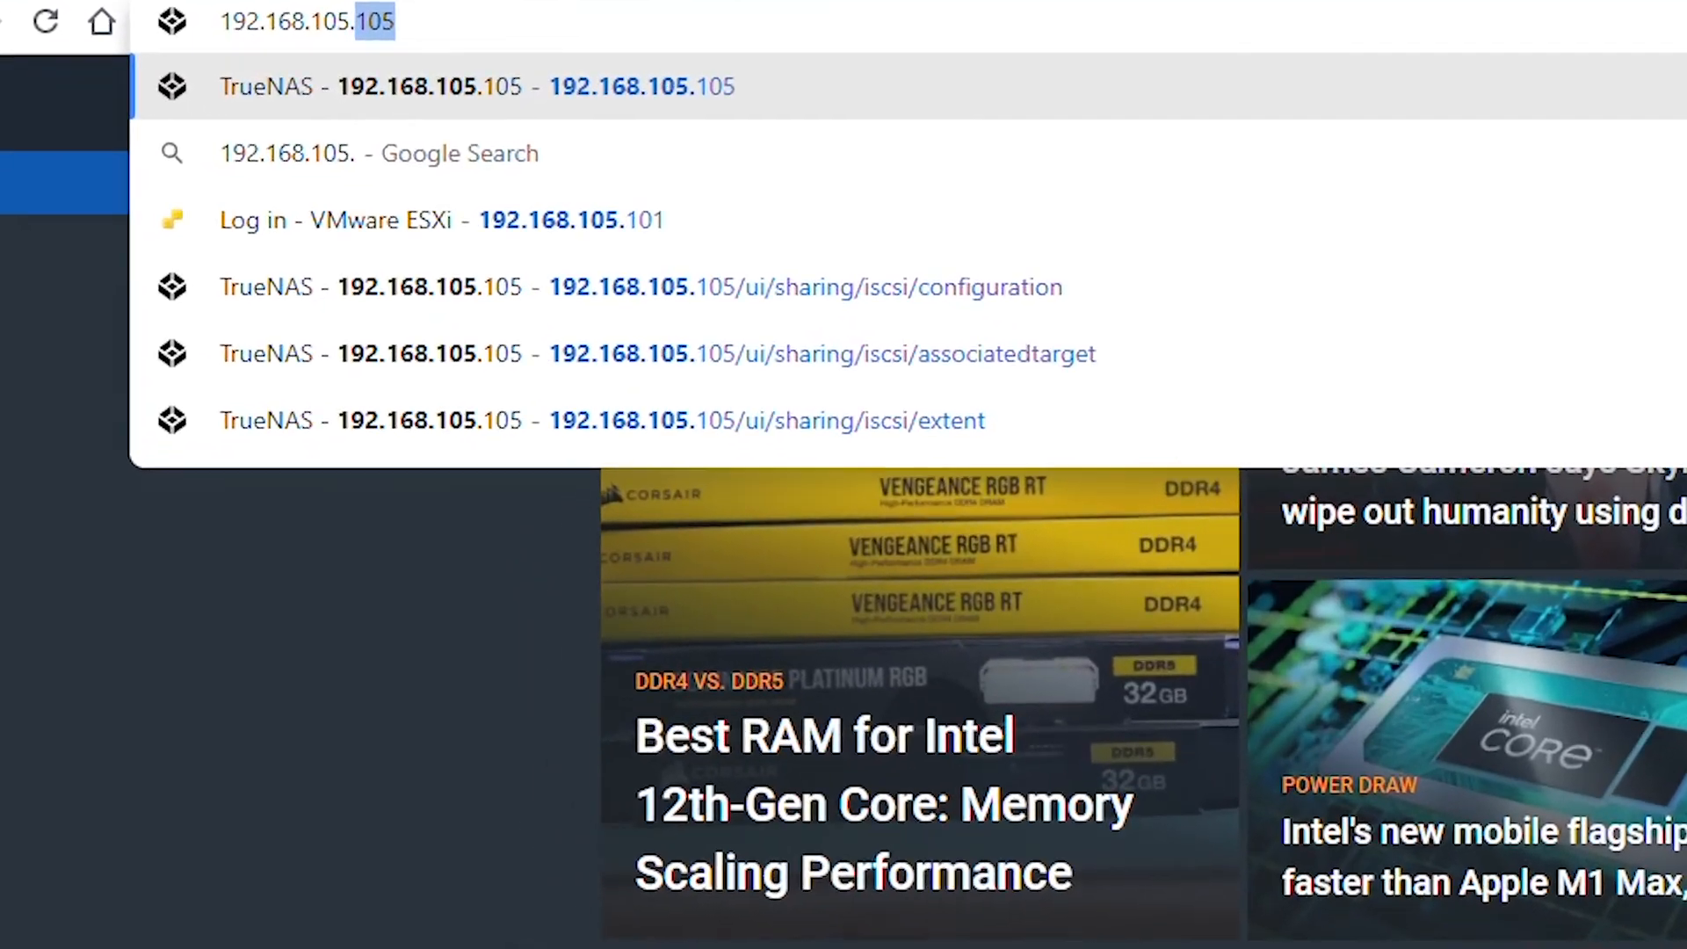
text(5)
key(Return)
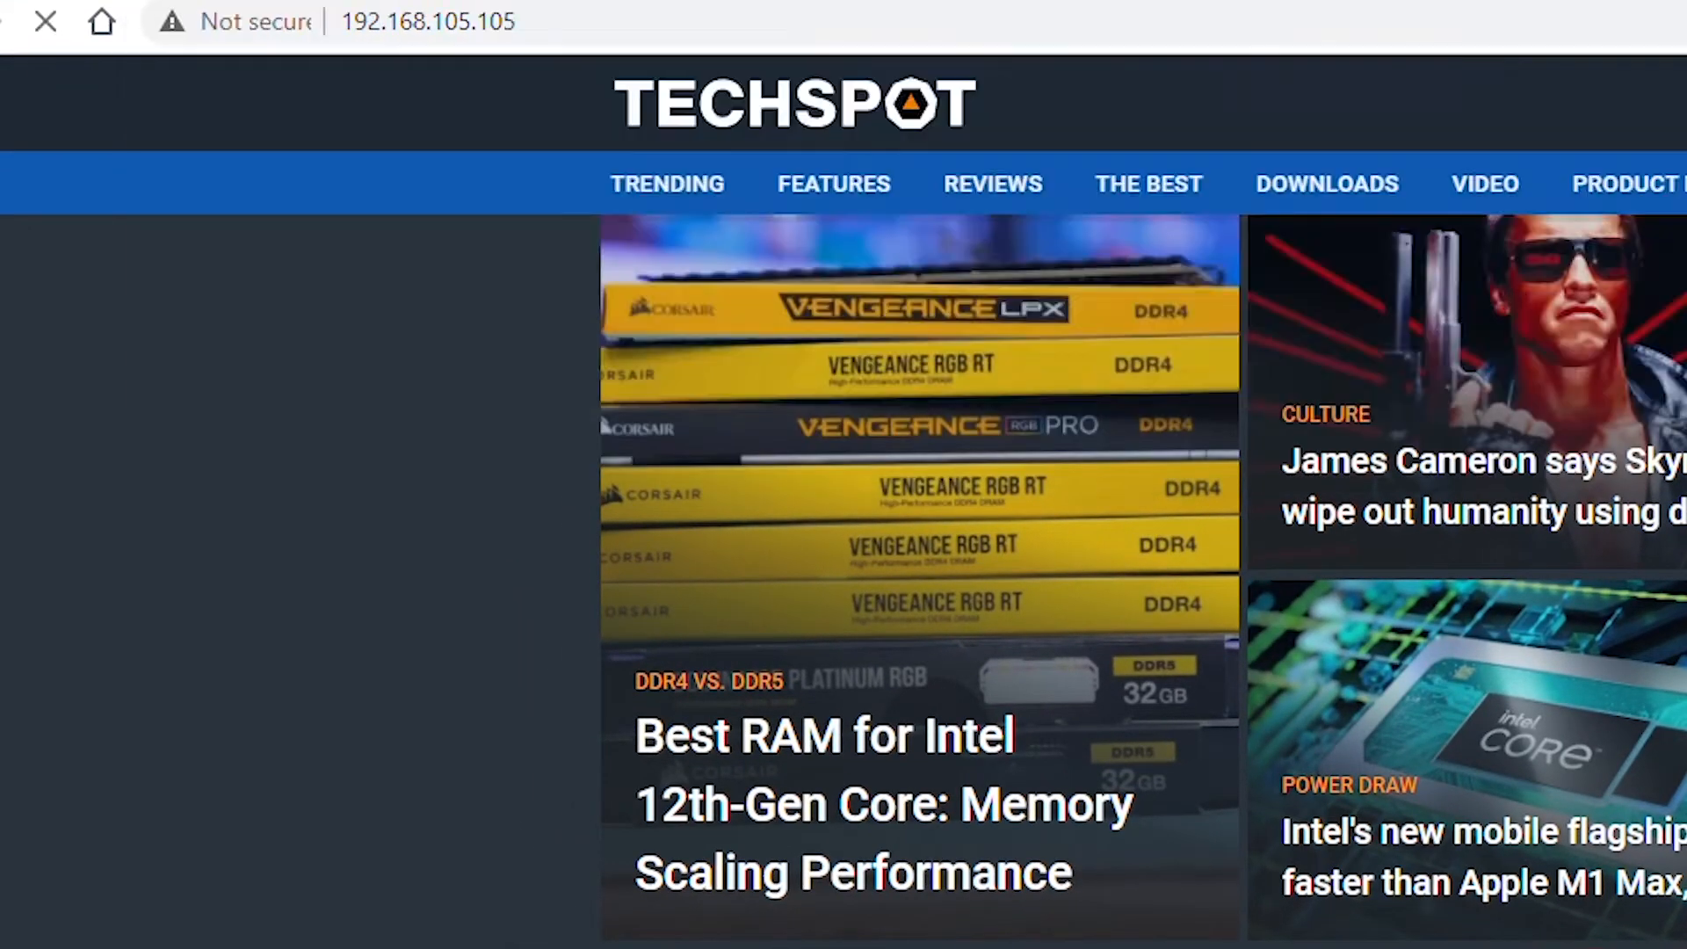
text(r)
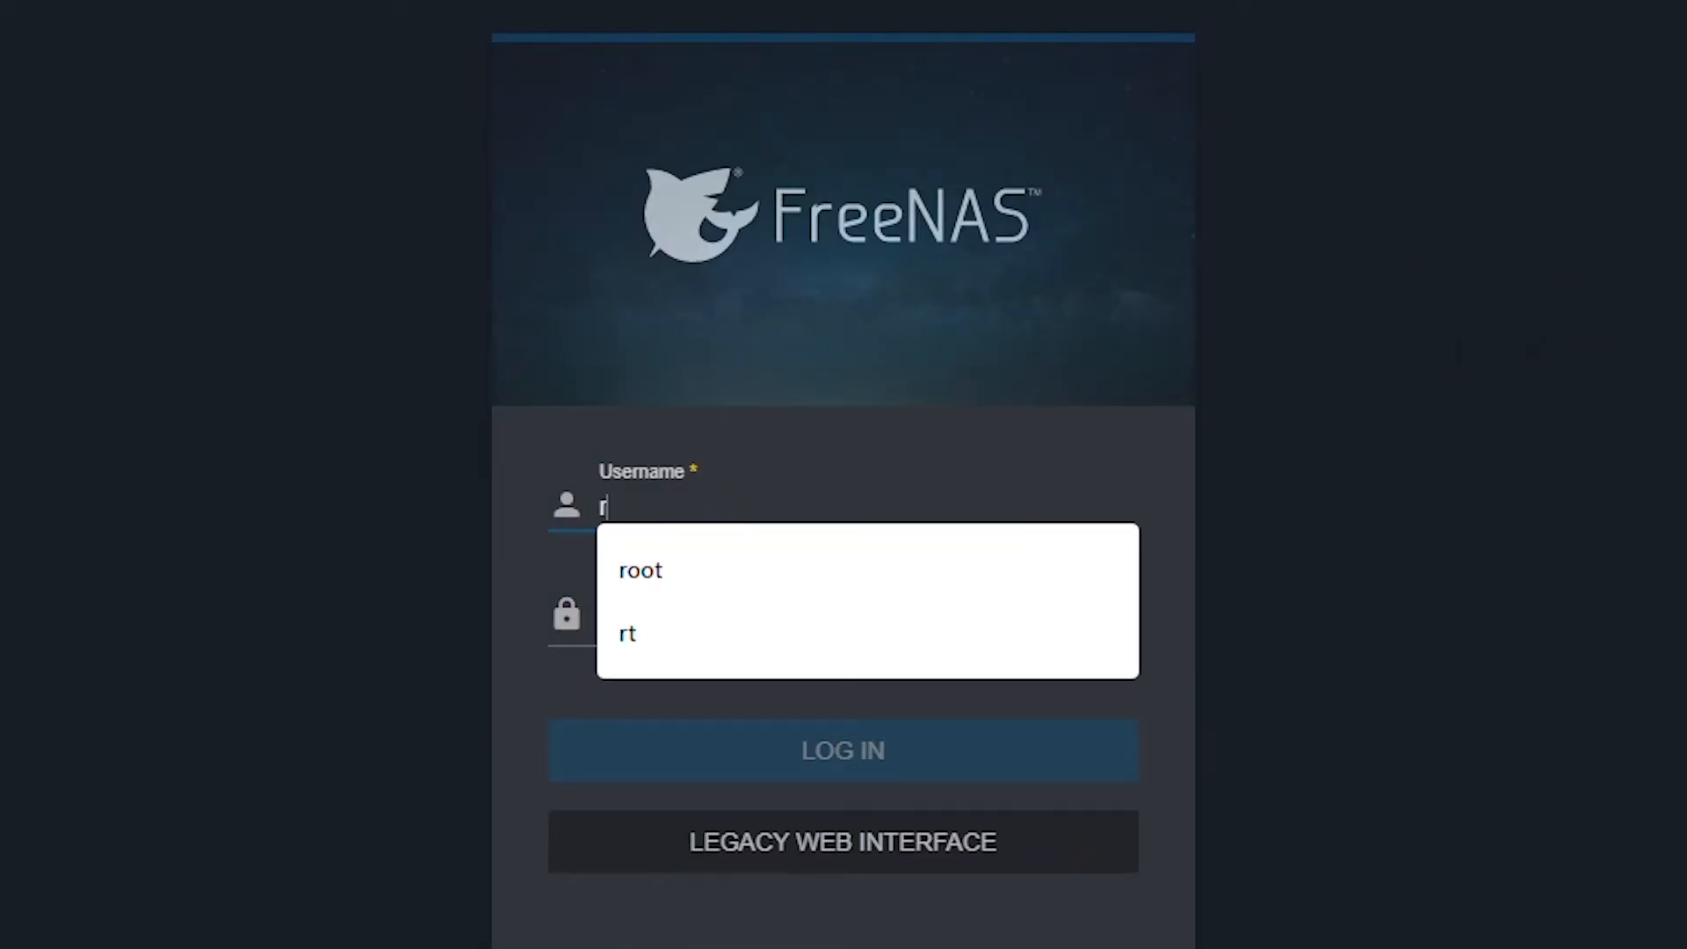
key(BackSpace)
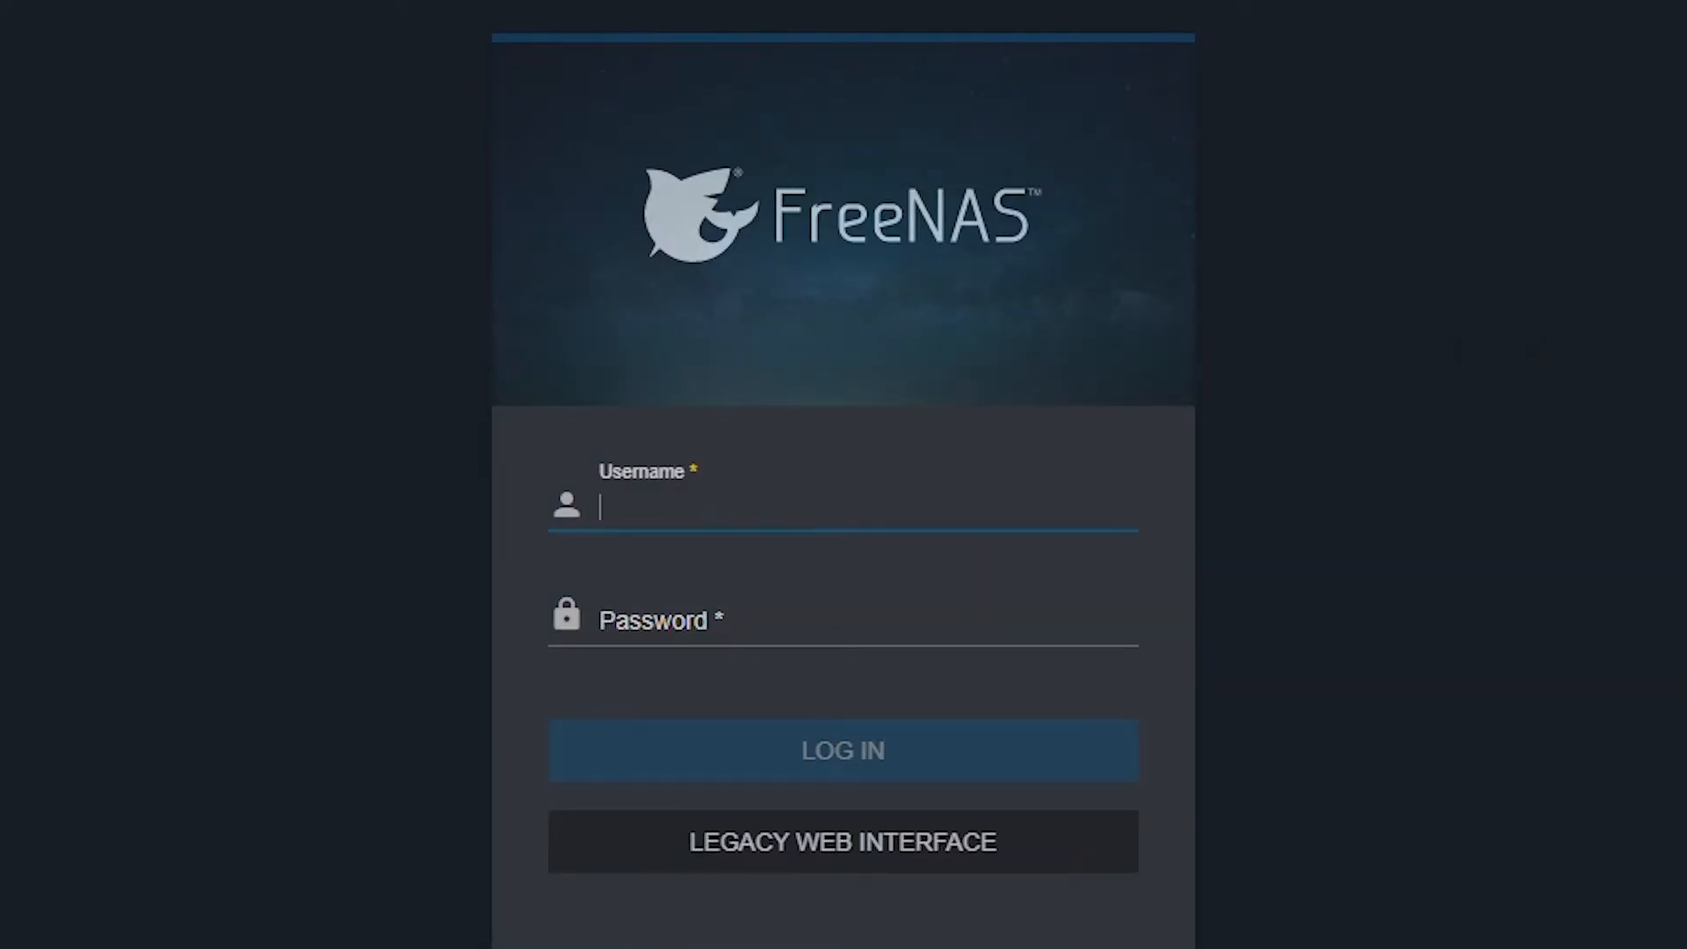
text(root)
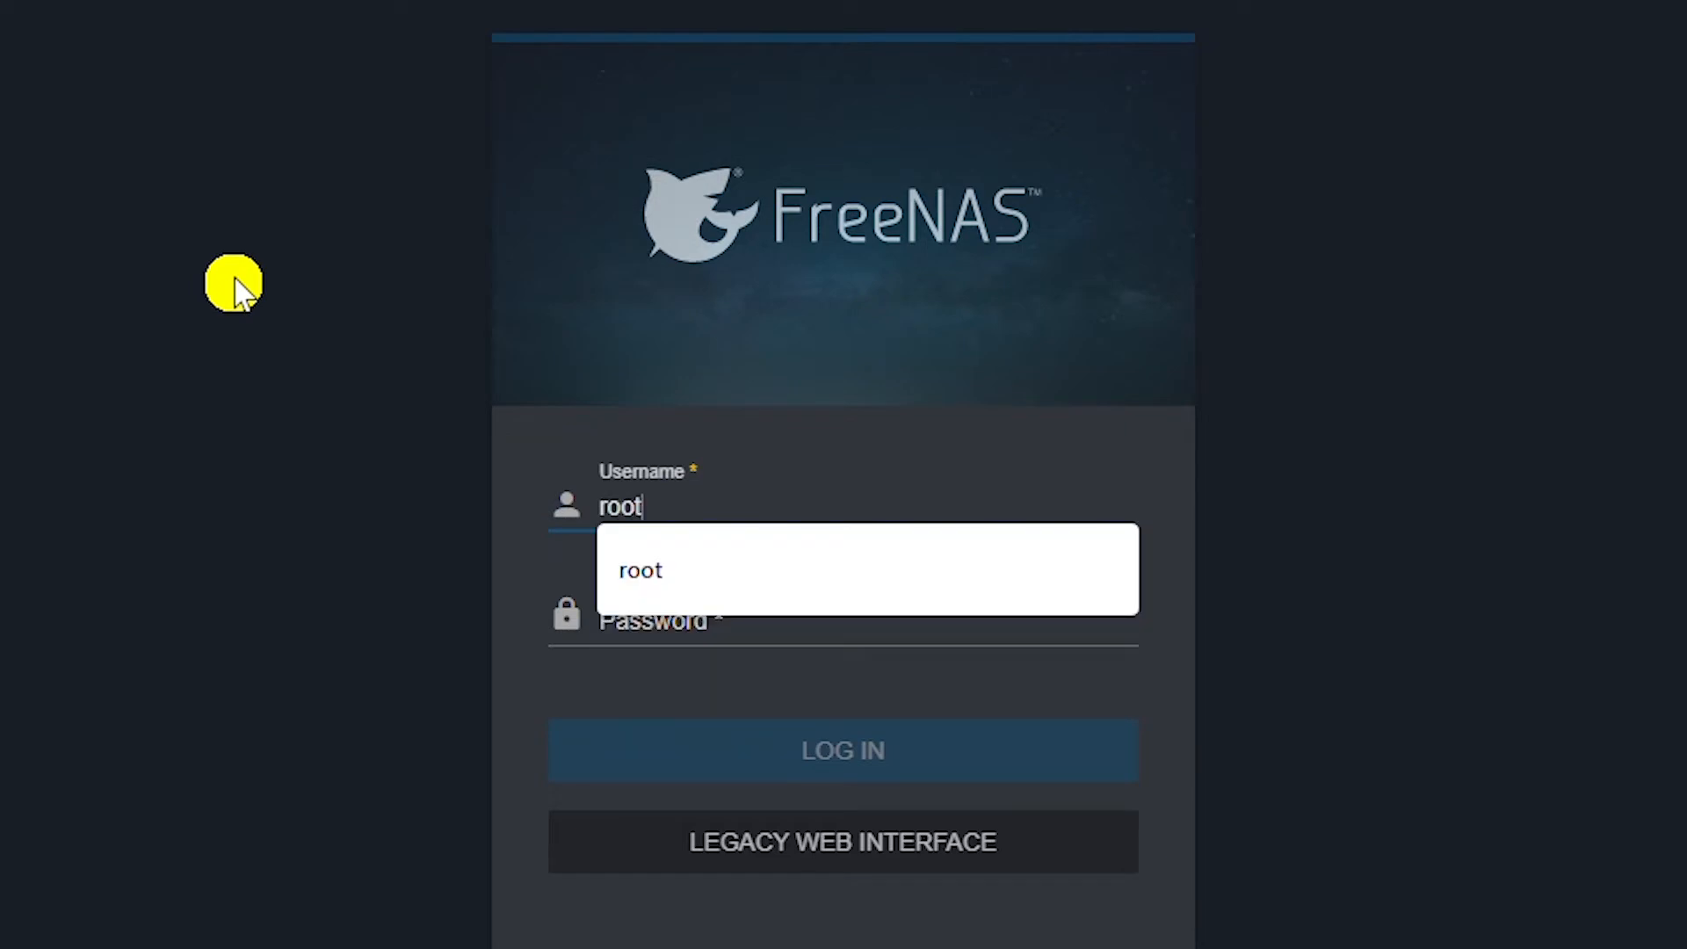
key(Tab)
text(a••)
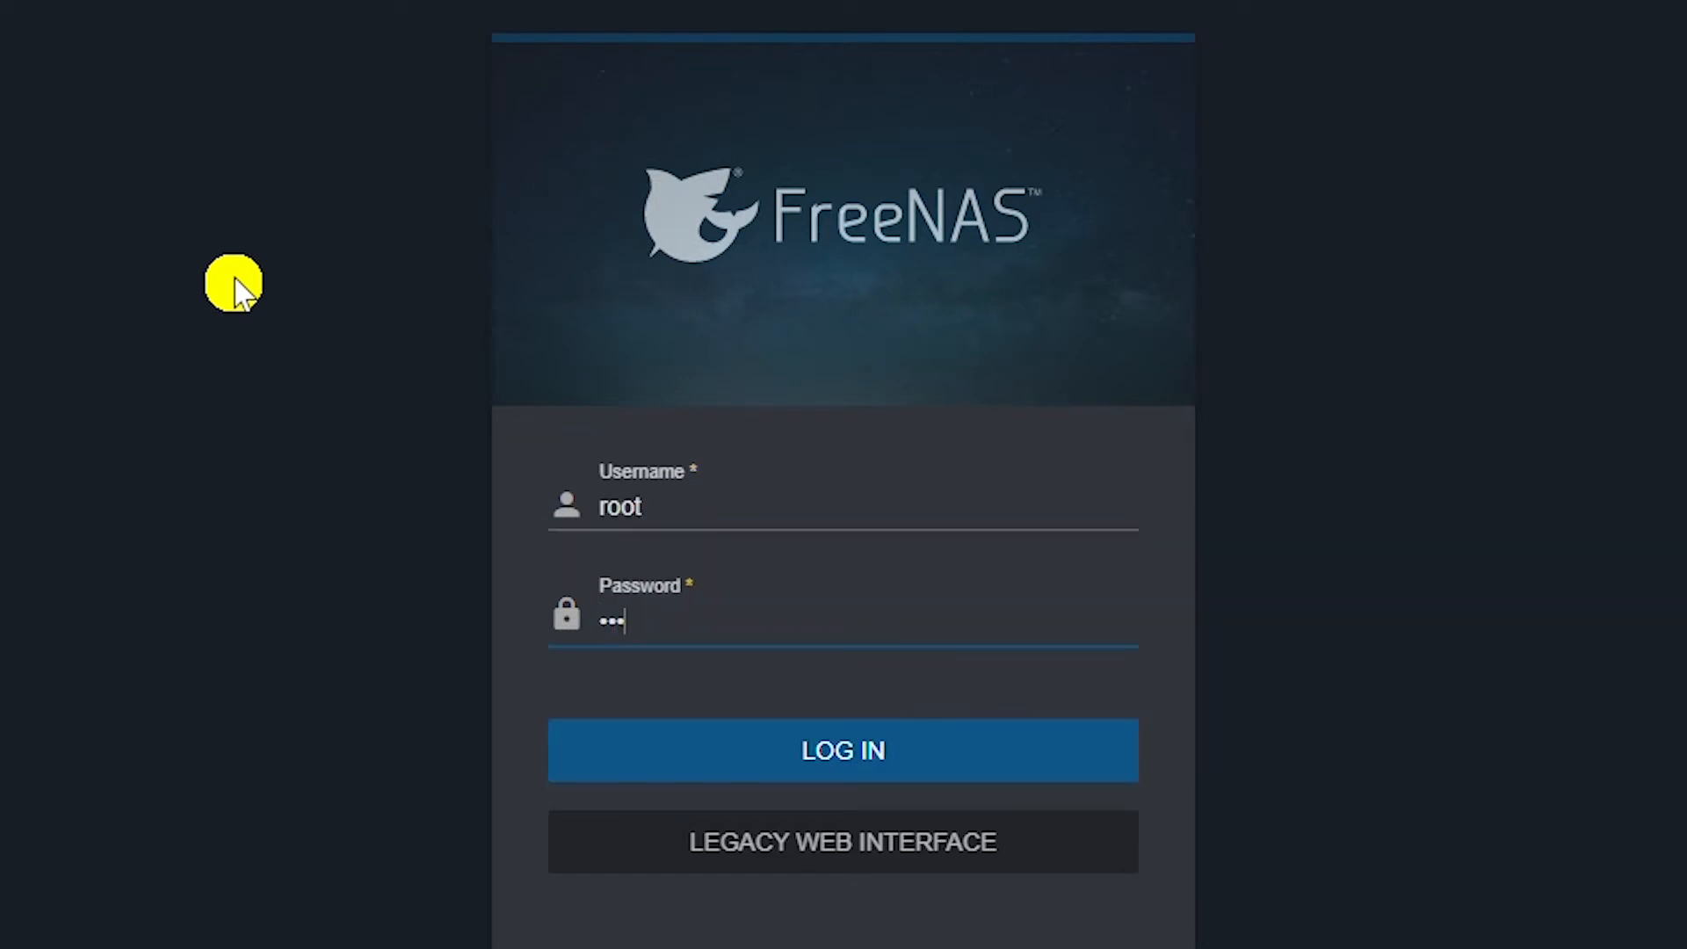
text(•••••)
key(Return)
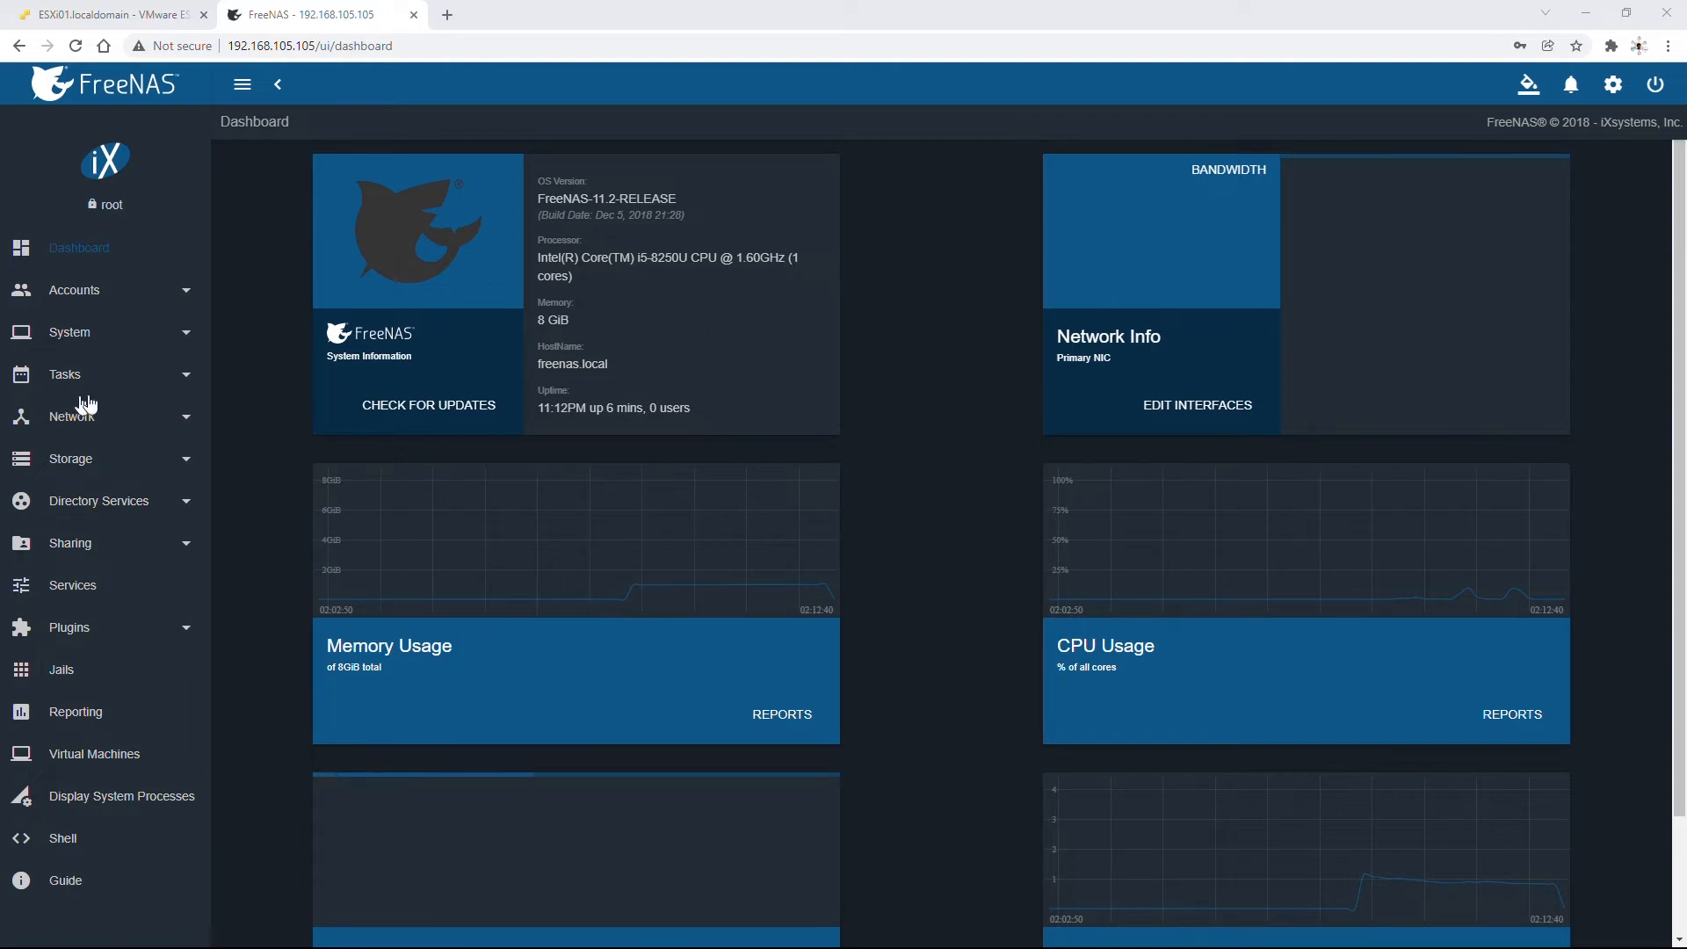
Go to Storage › Pools and start adding a new pool.
click(90, 462)
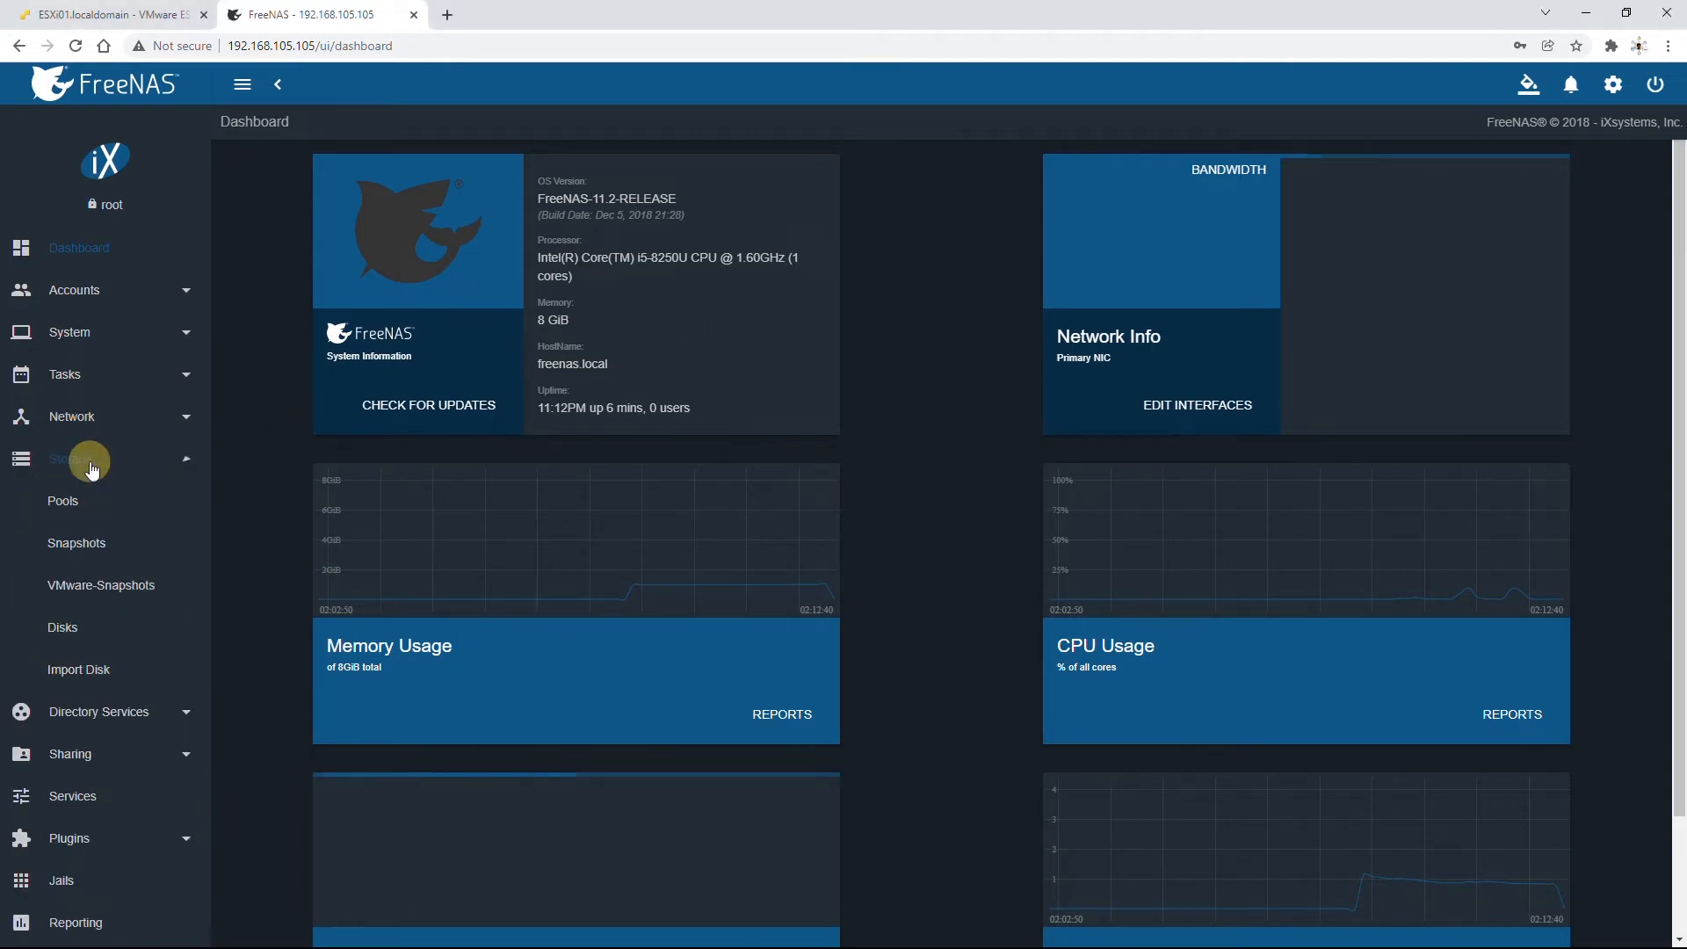
click(91, 459)
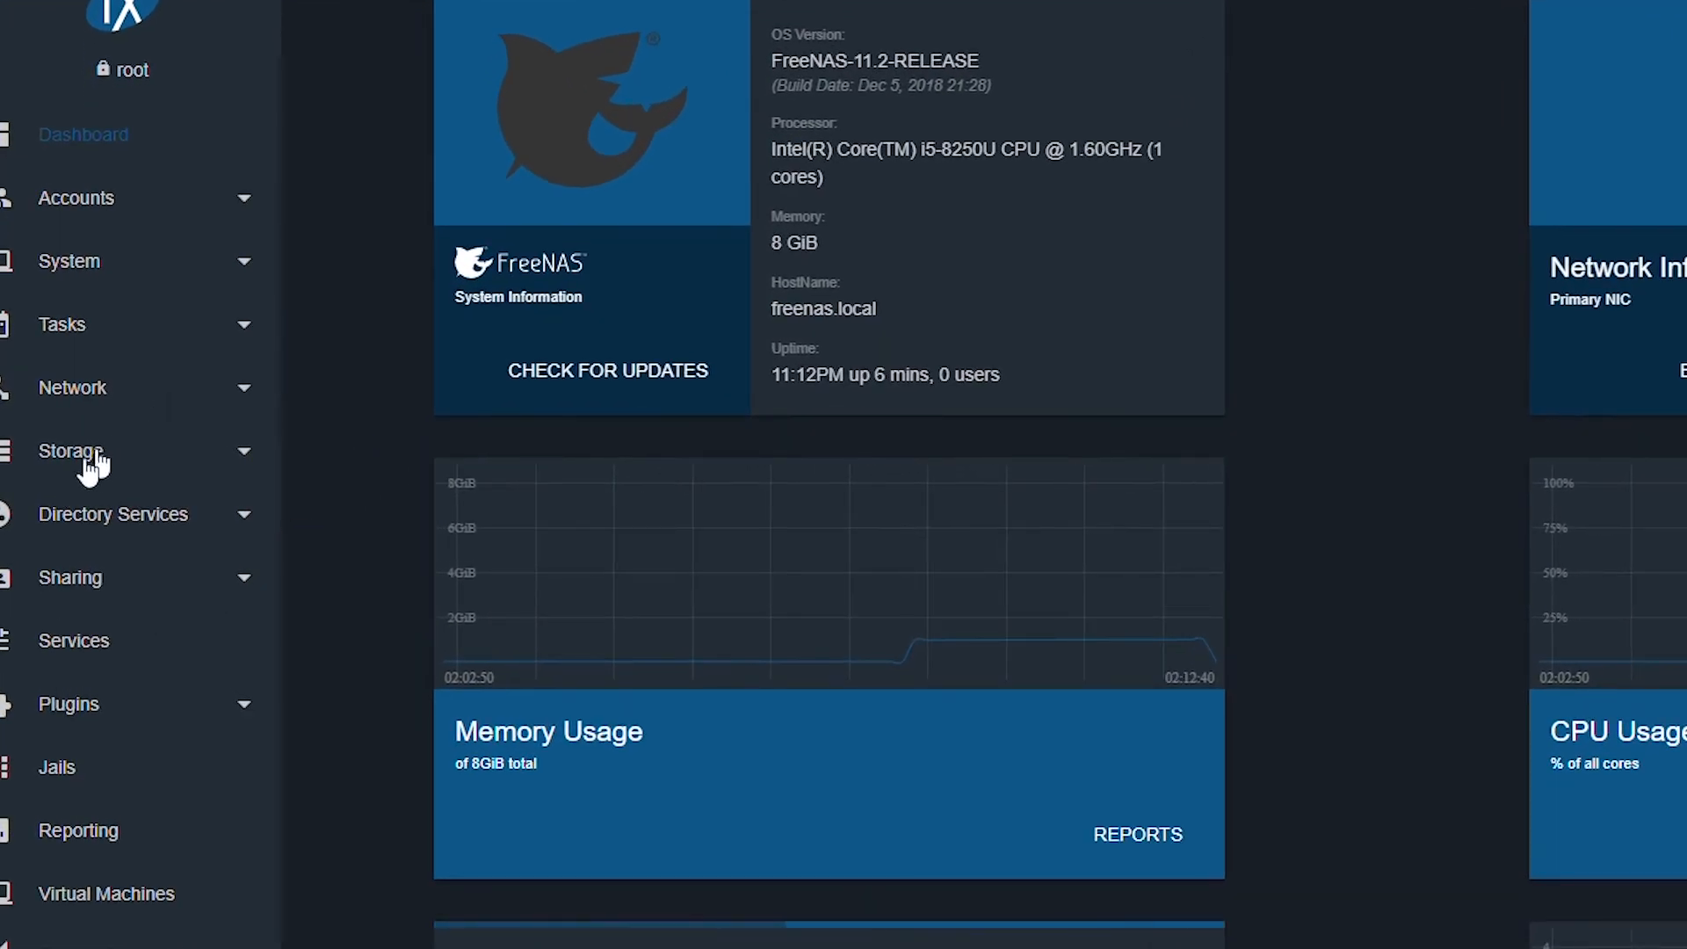
click(109, 451)
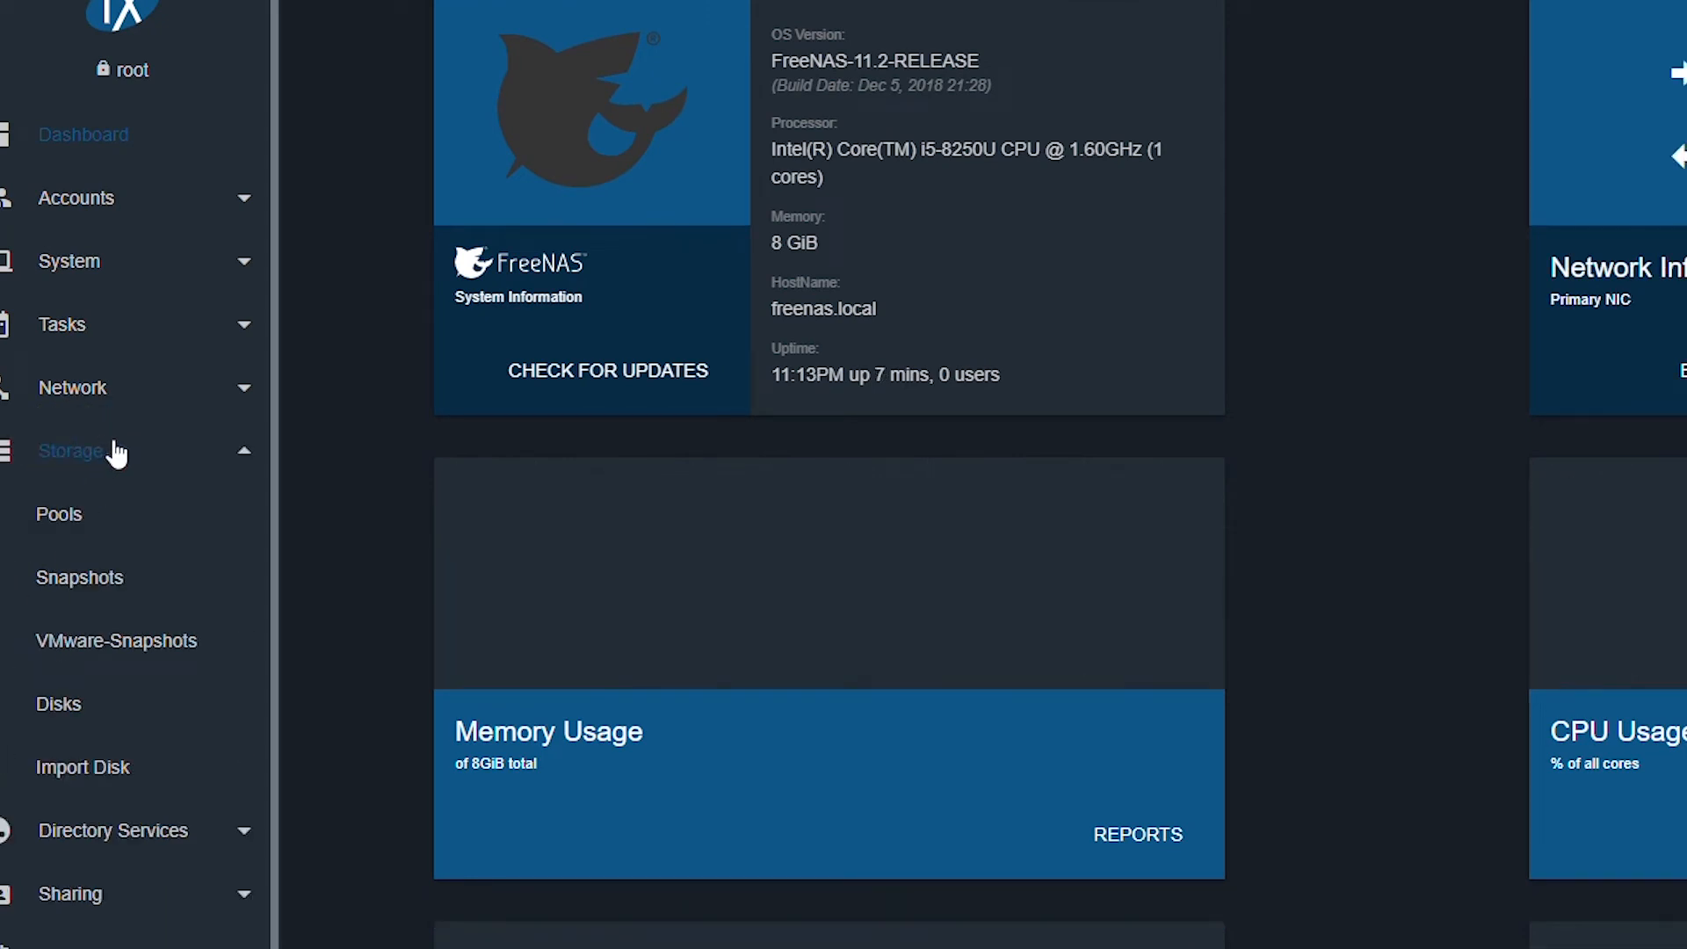
click(59, 517)
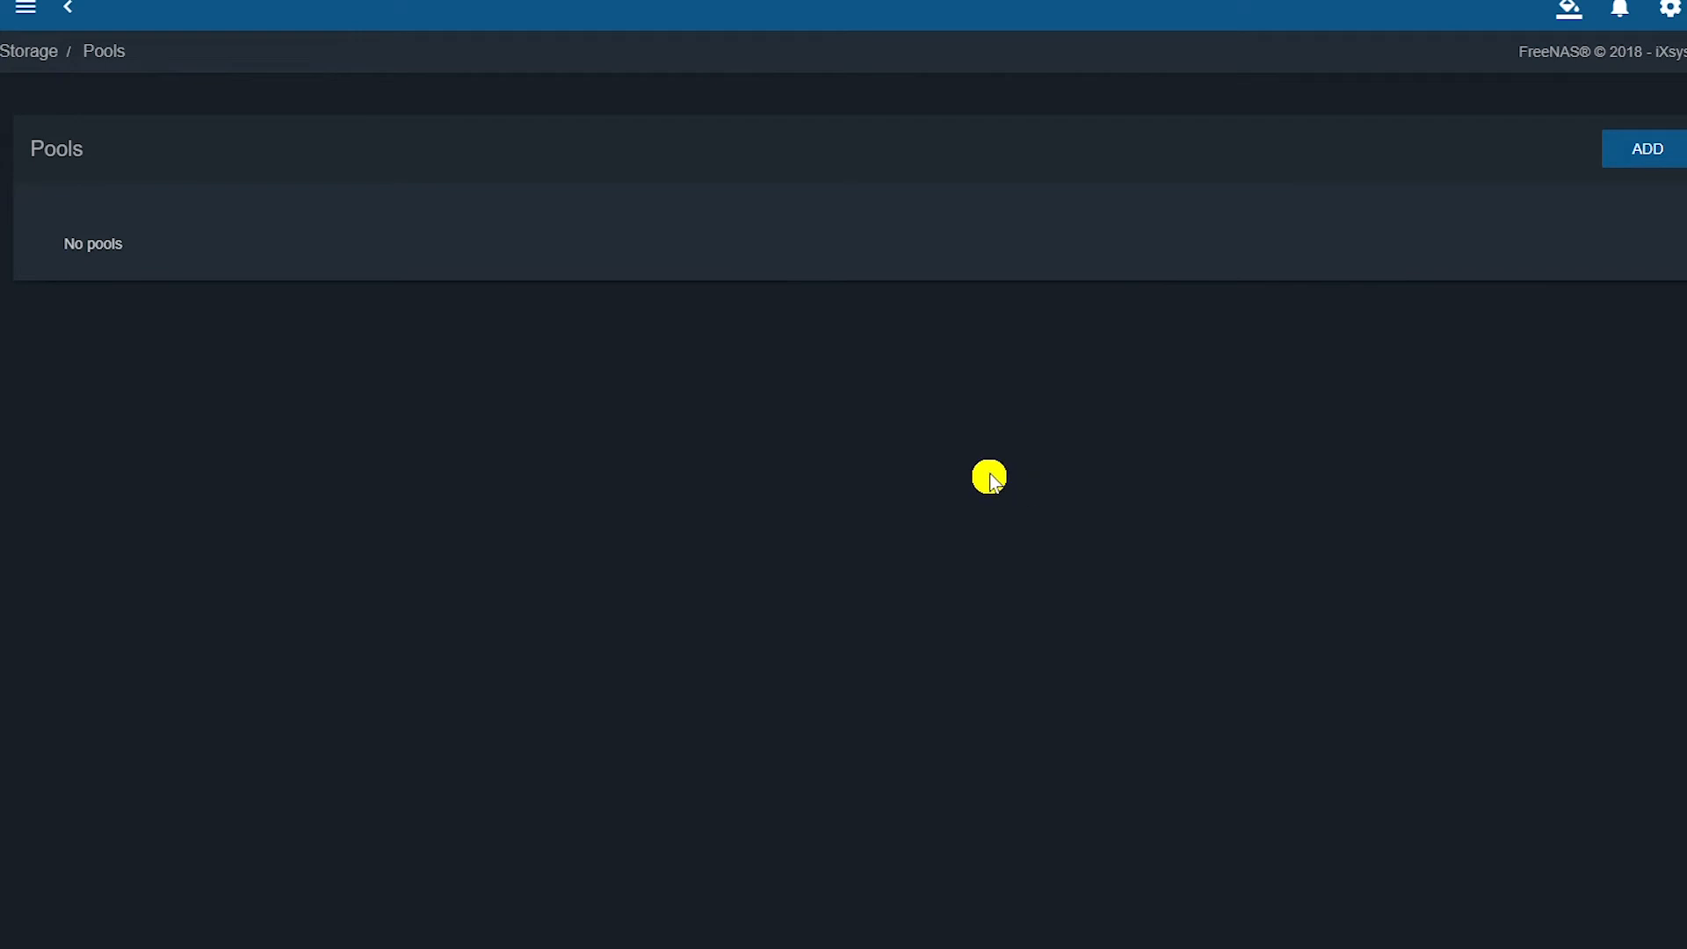
click(1658, 158)
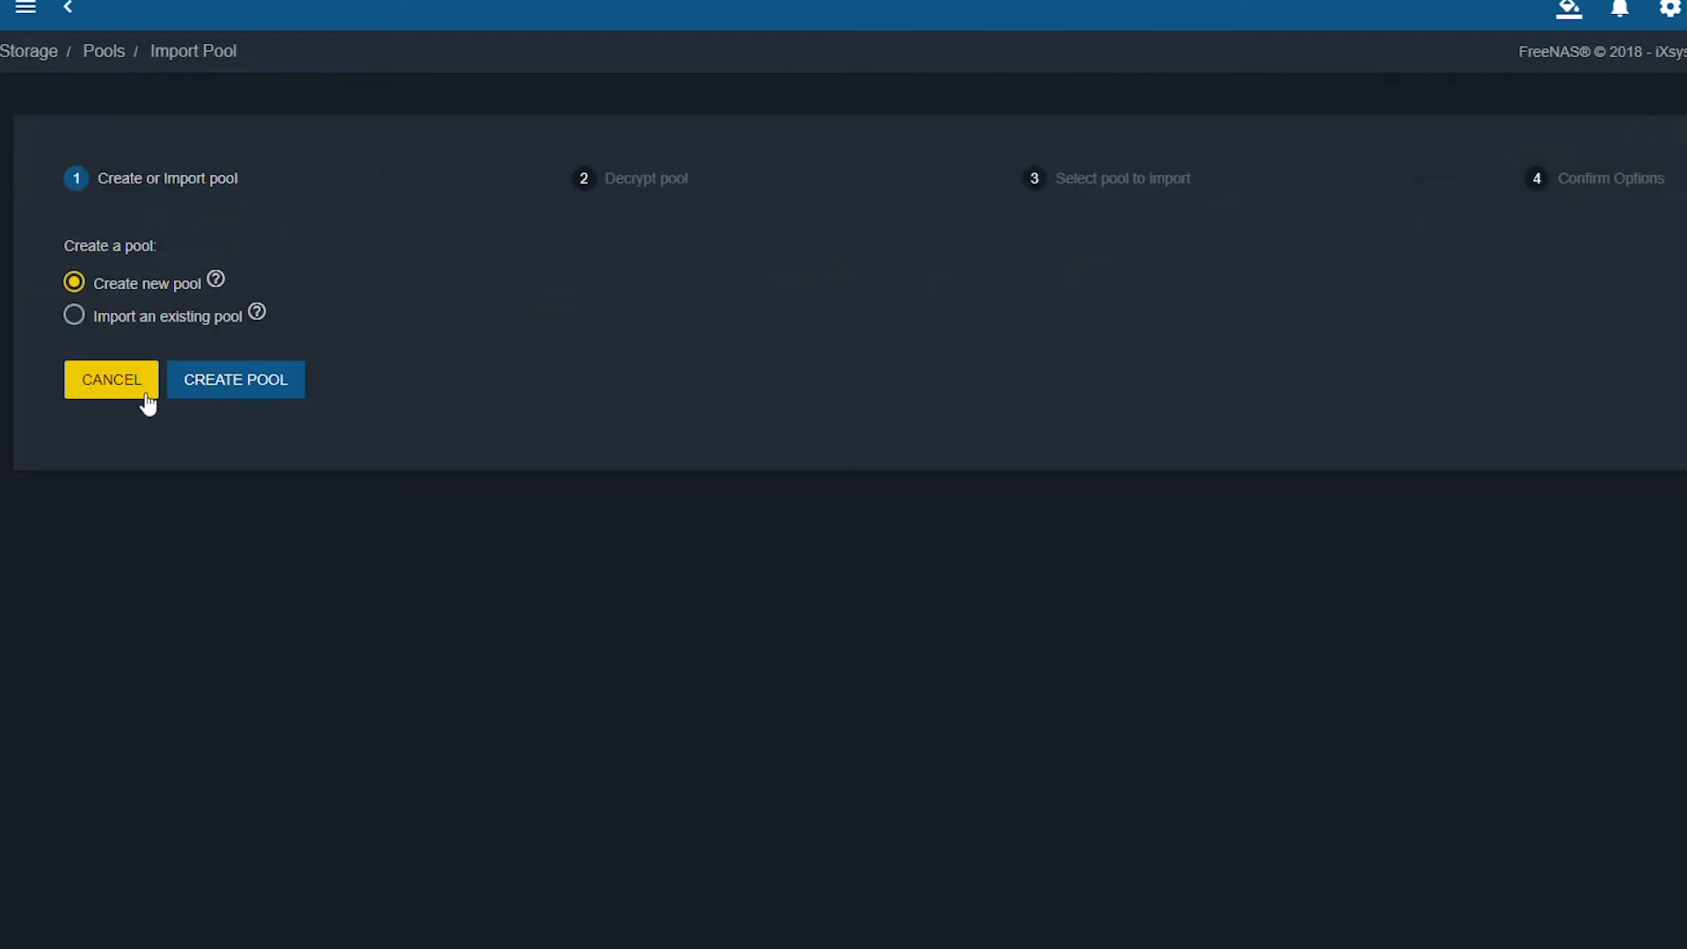
Create Pool1 as a Mirror of disks da1 and da2, confirming the disk erase.
click(260, 387)
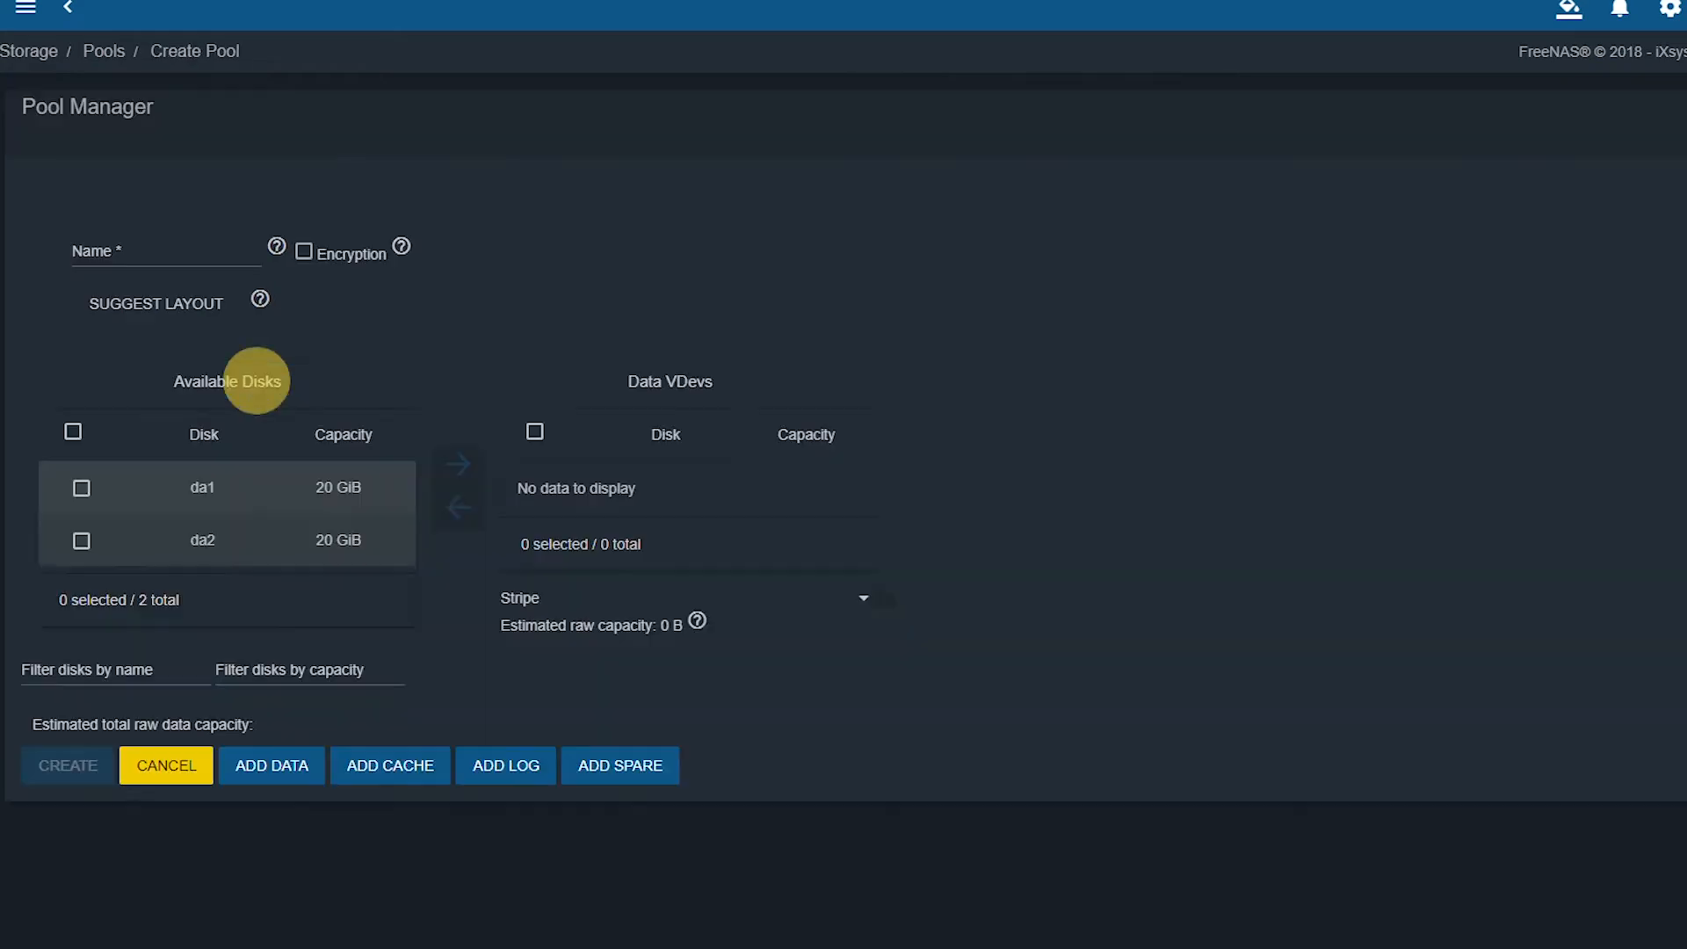
click(169, 255)
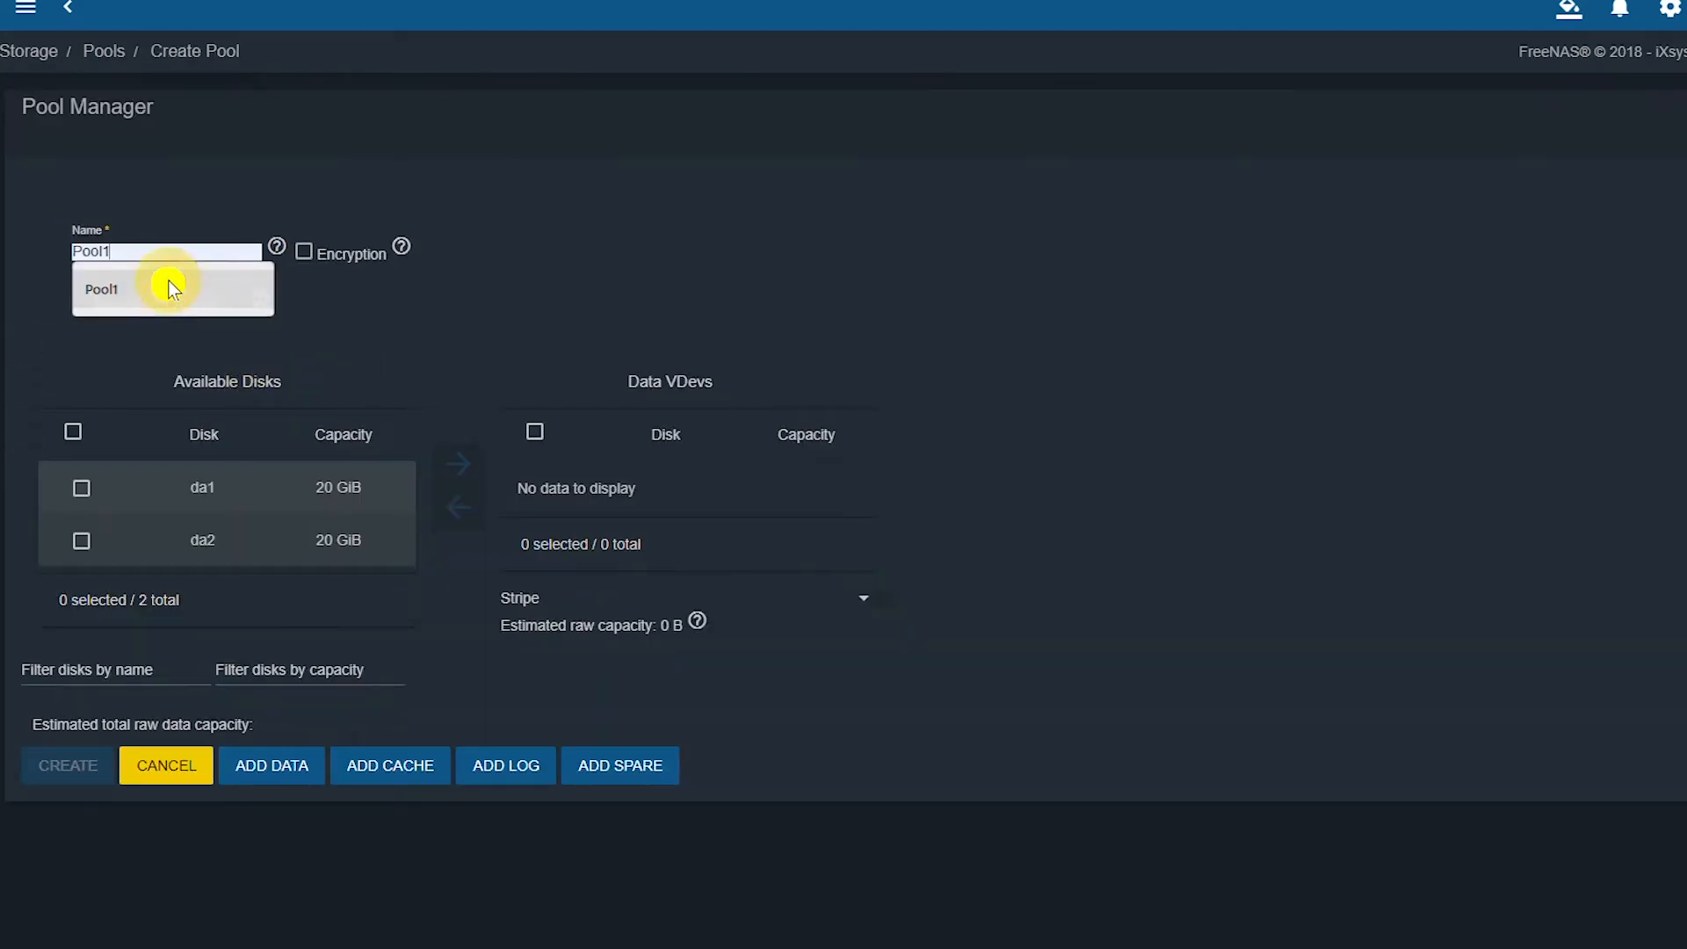
click(170, 288)
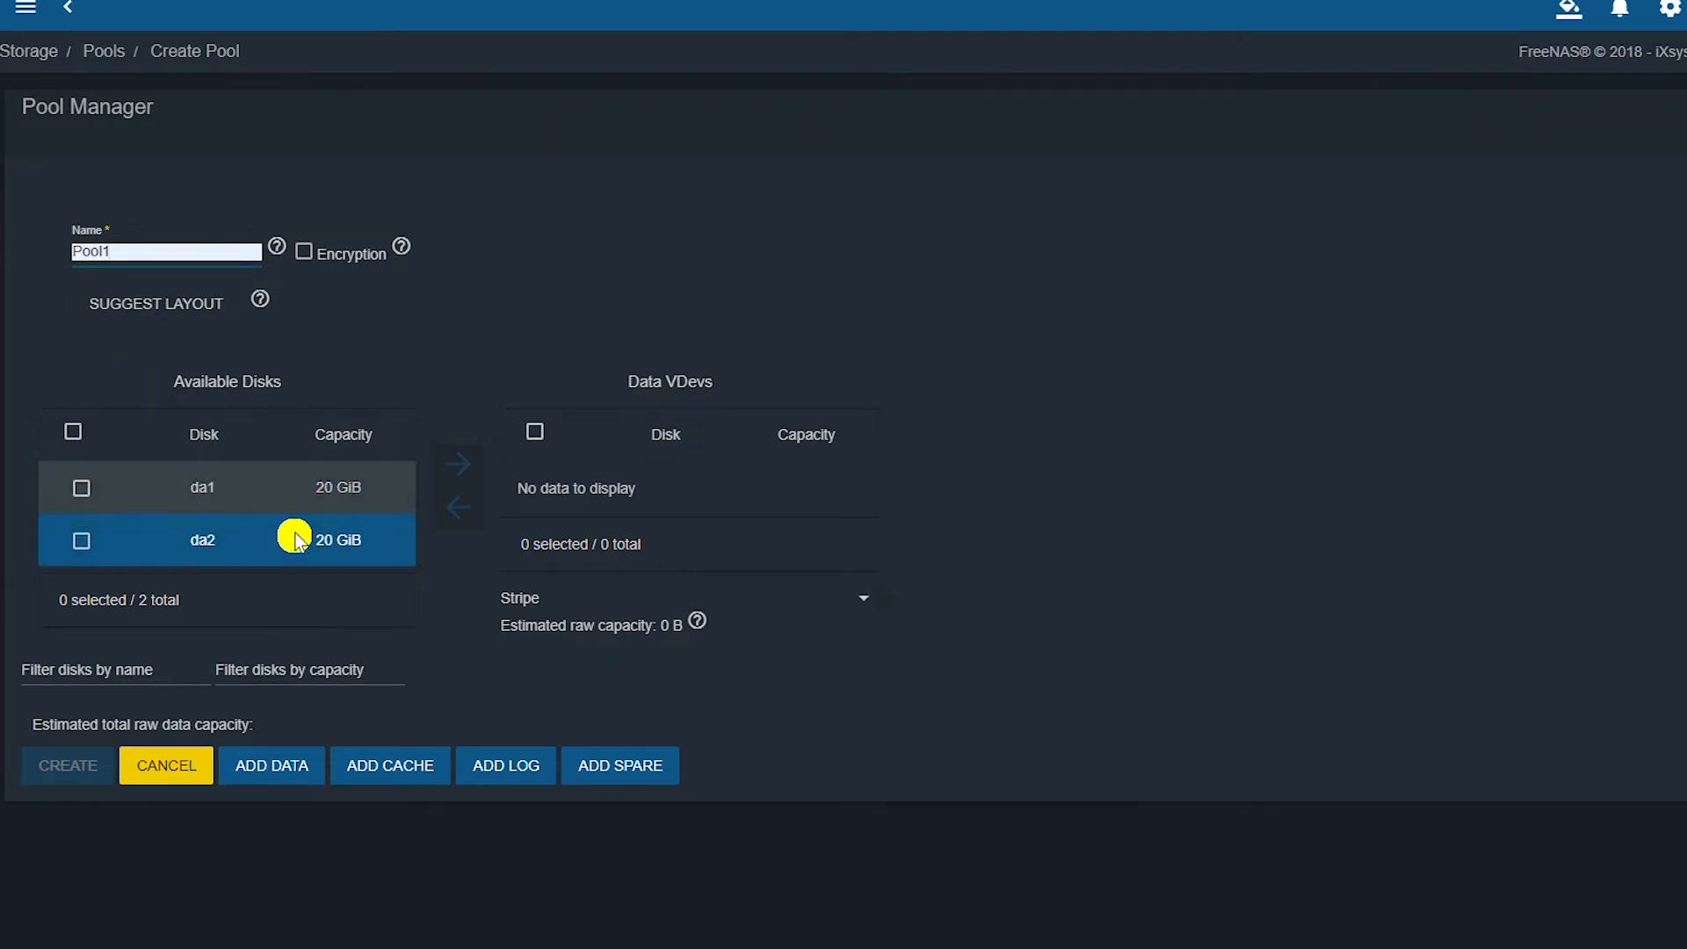
click(76, 440)
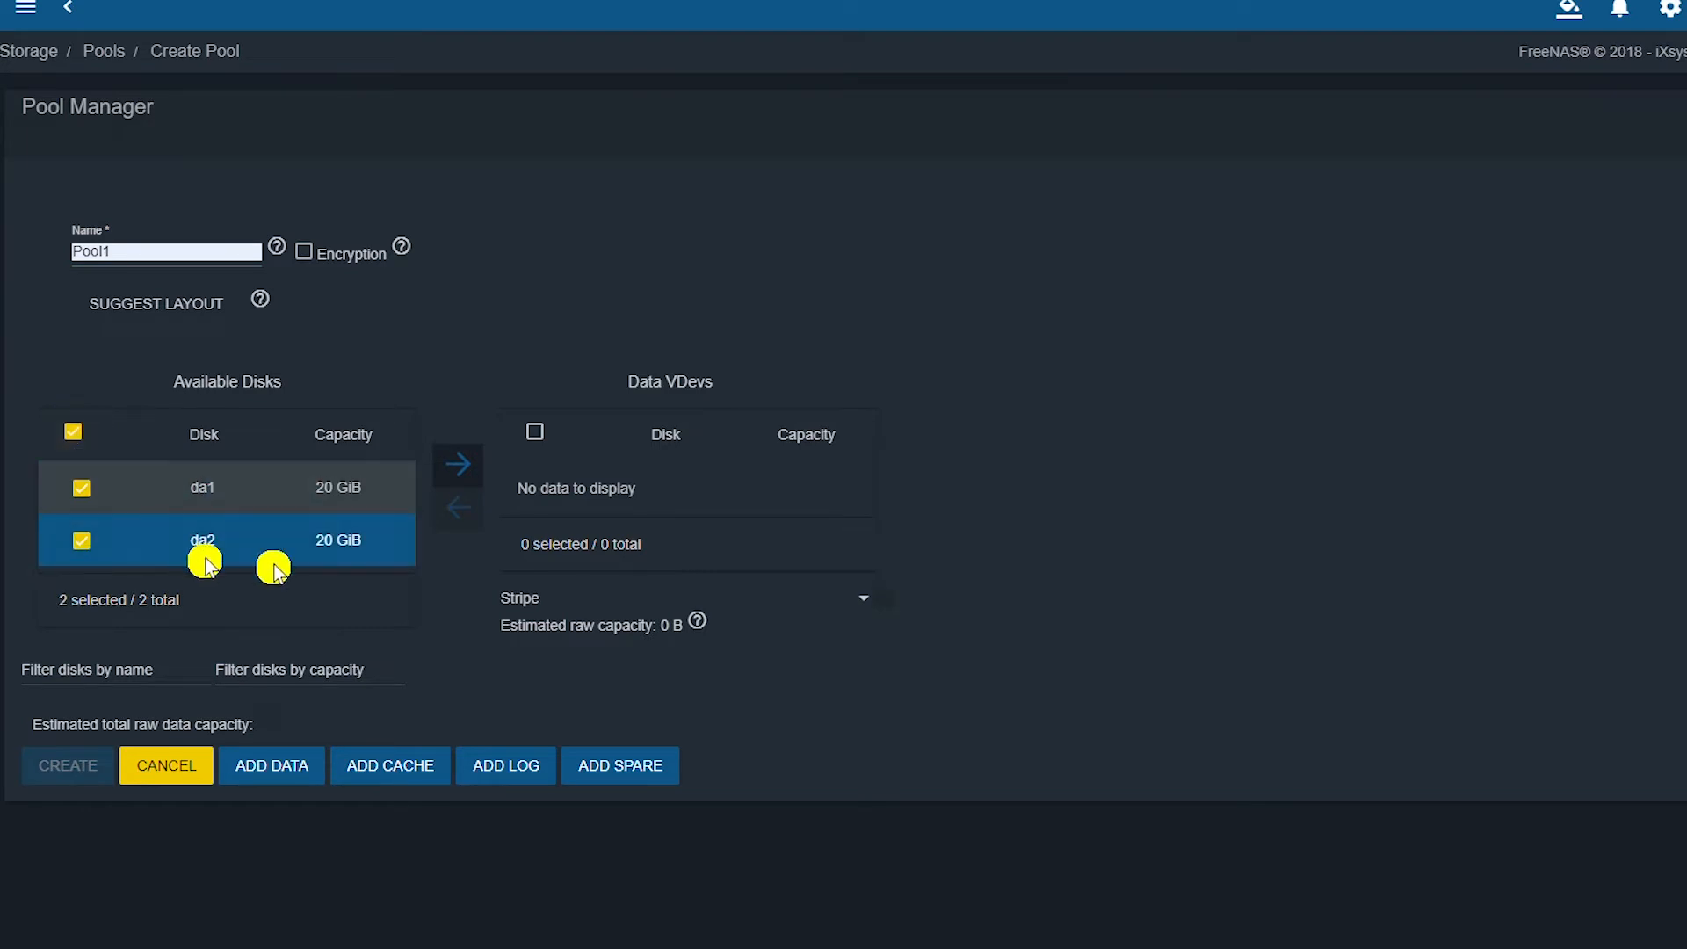
click(456, 455)
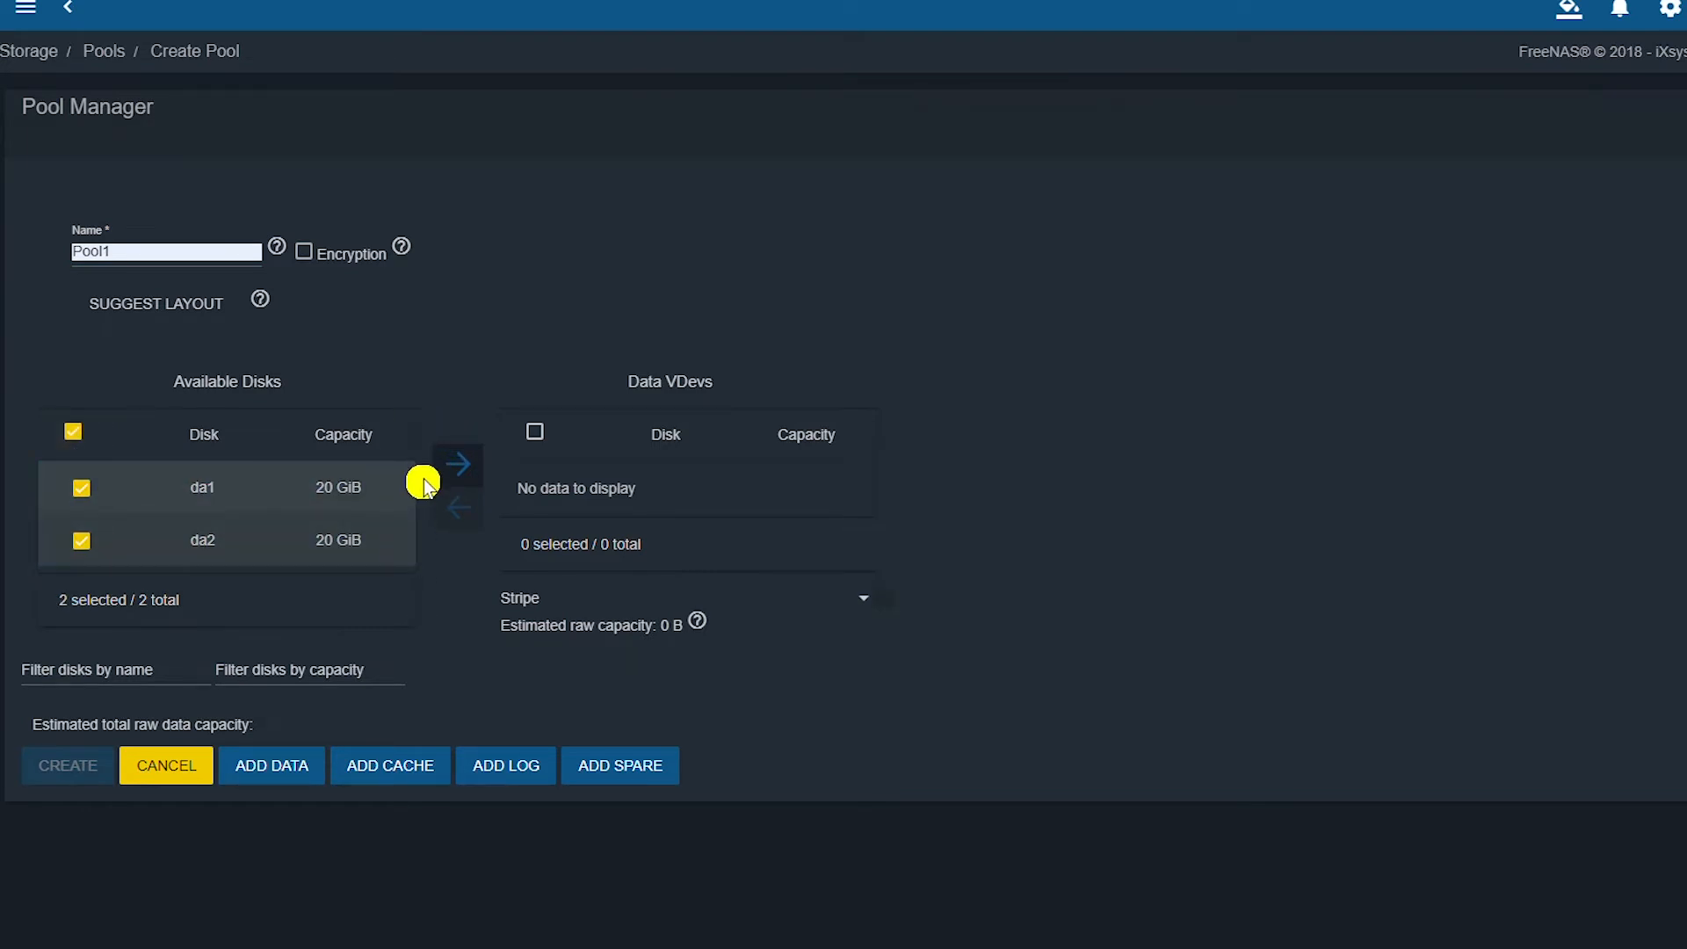
click(458, 470)
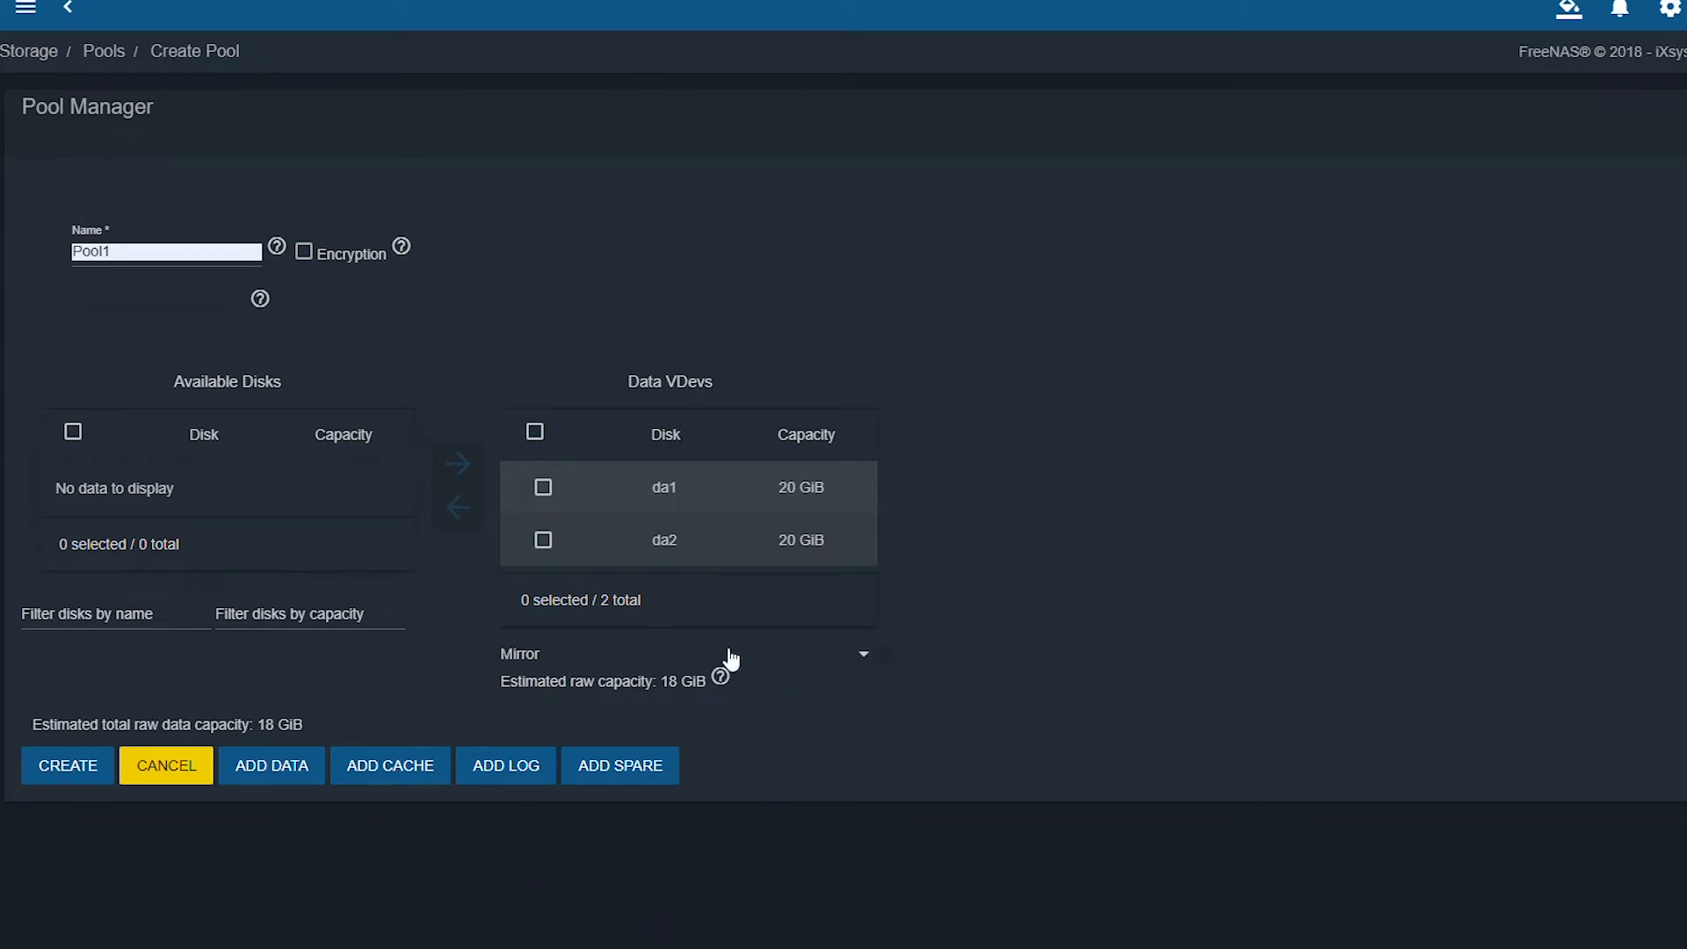
click(865, 659)
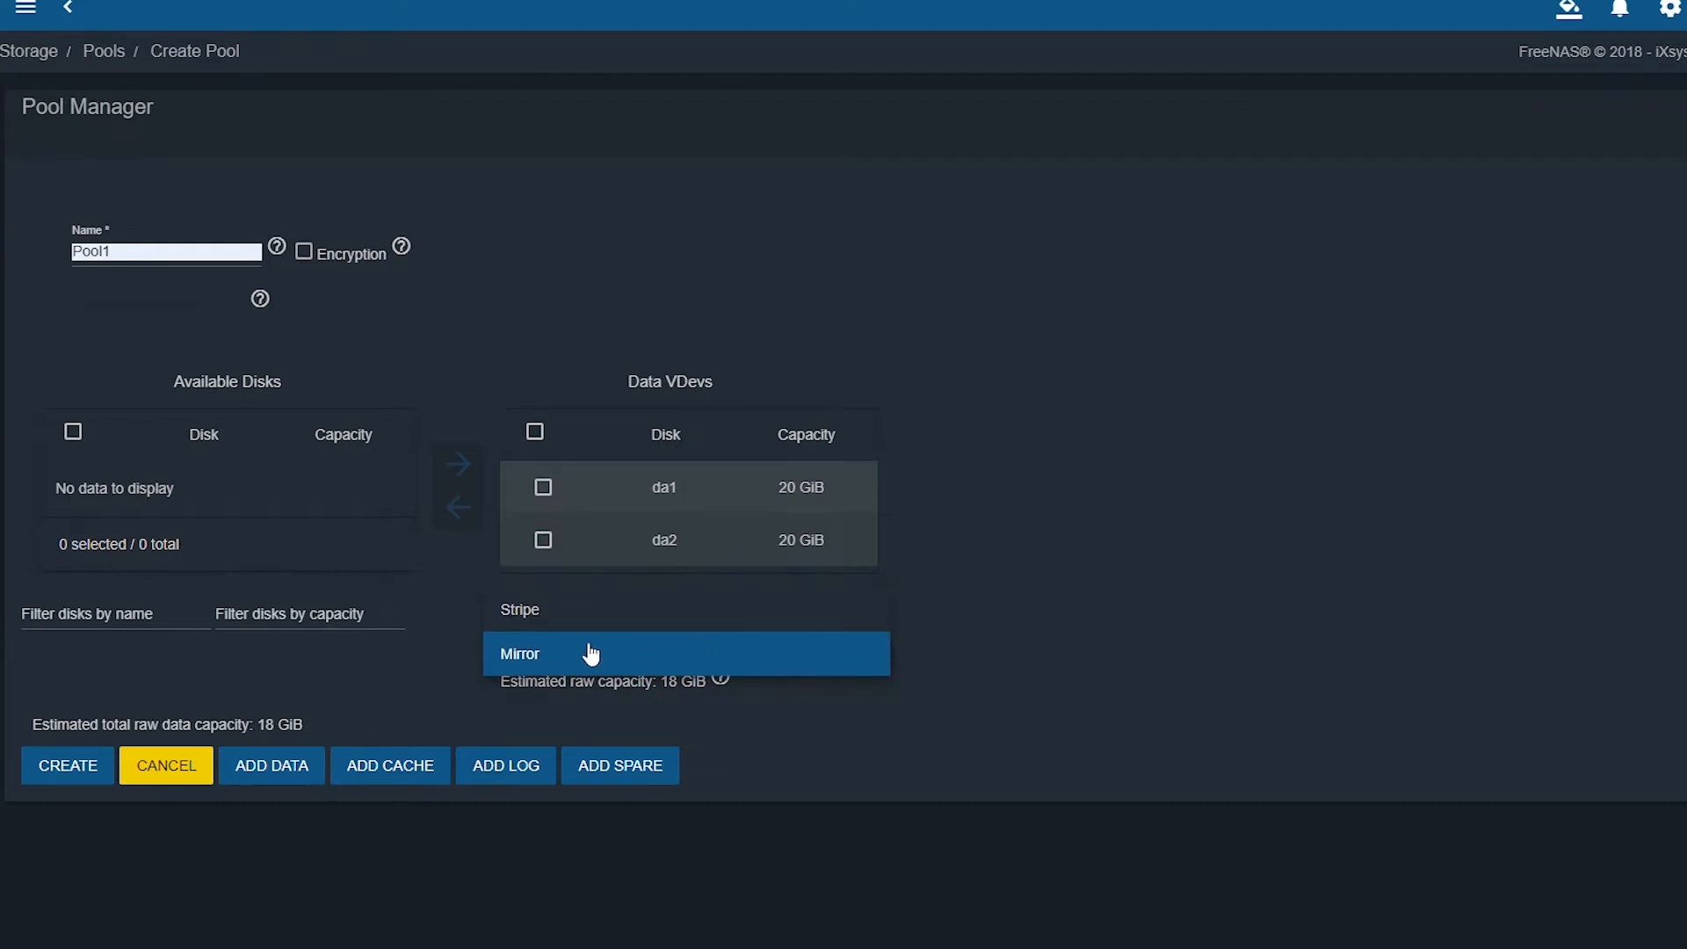
click(536, 661)
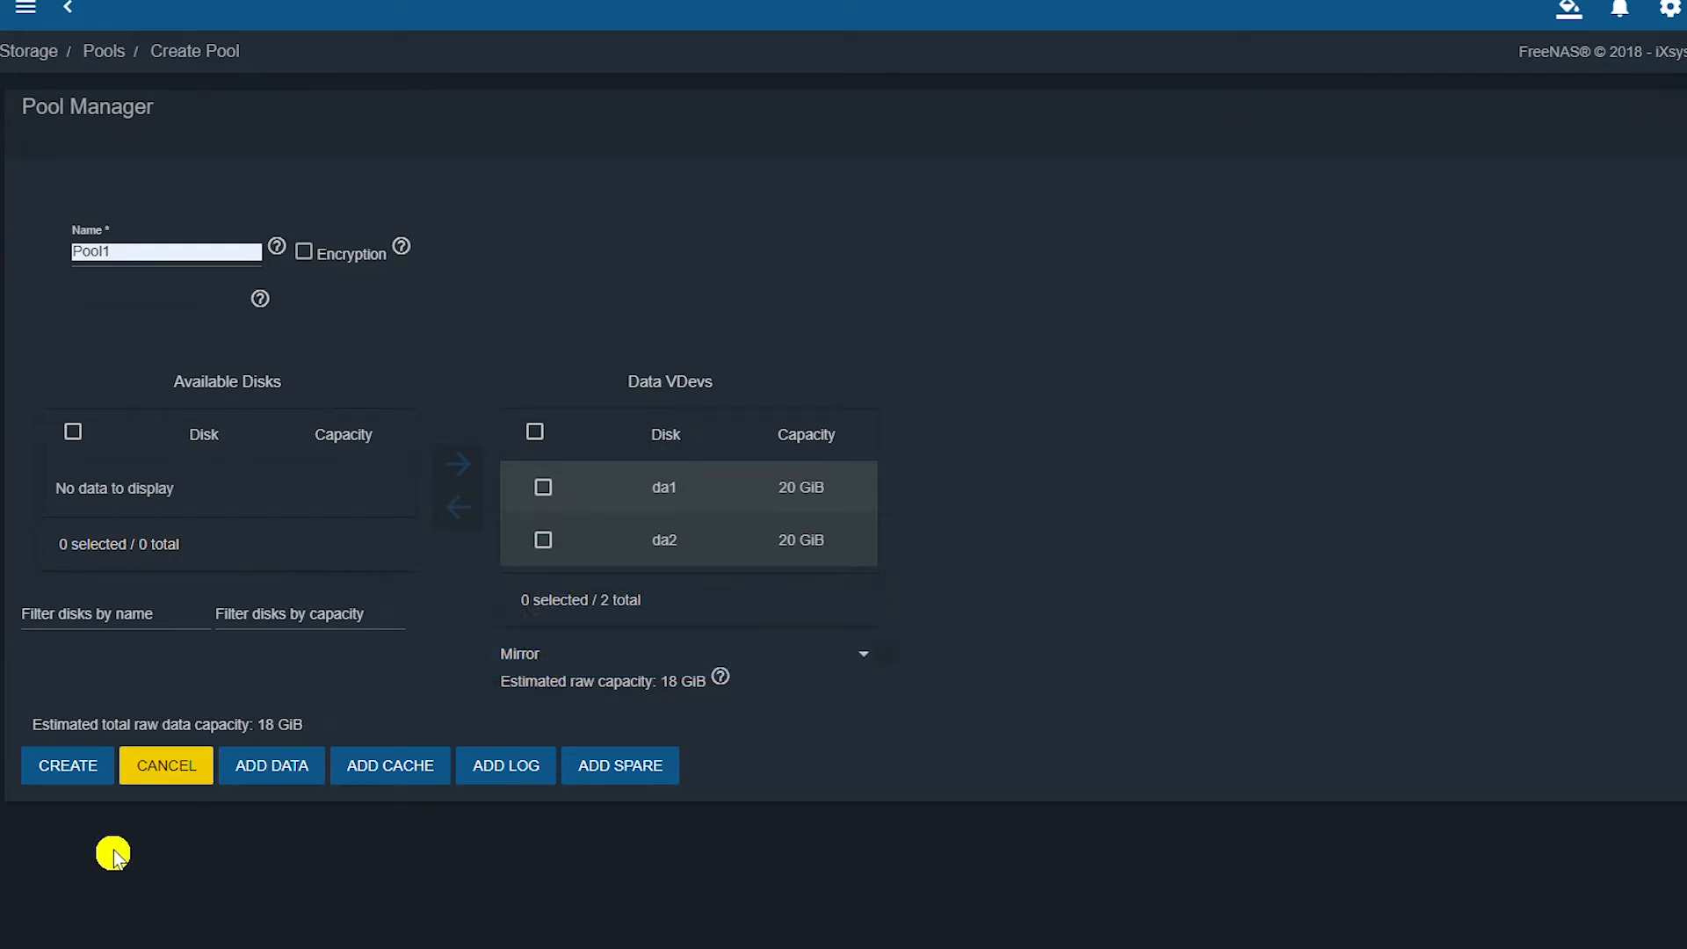
click(51, 783)
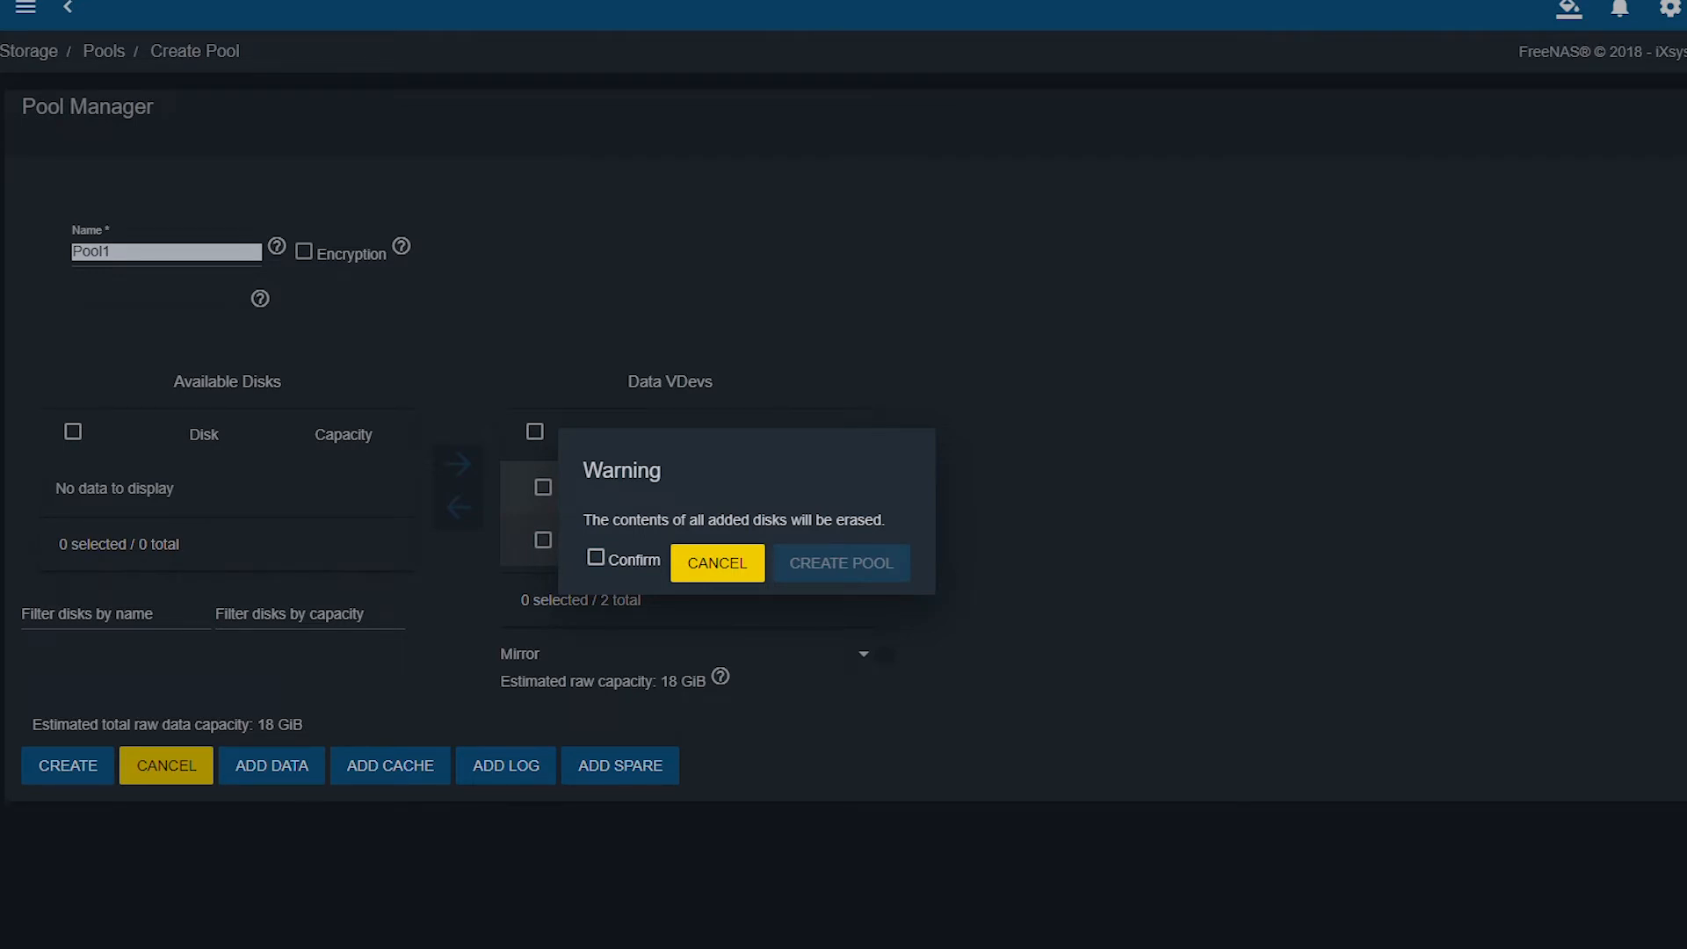
click(597, 560)
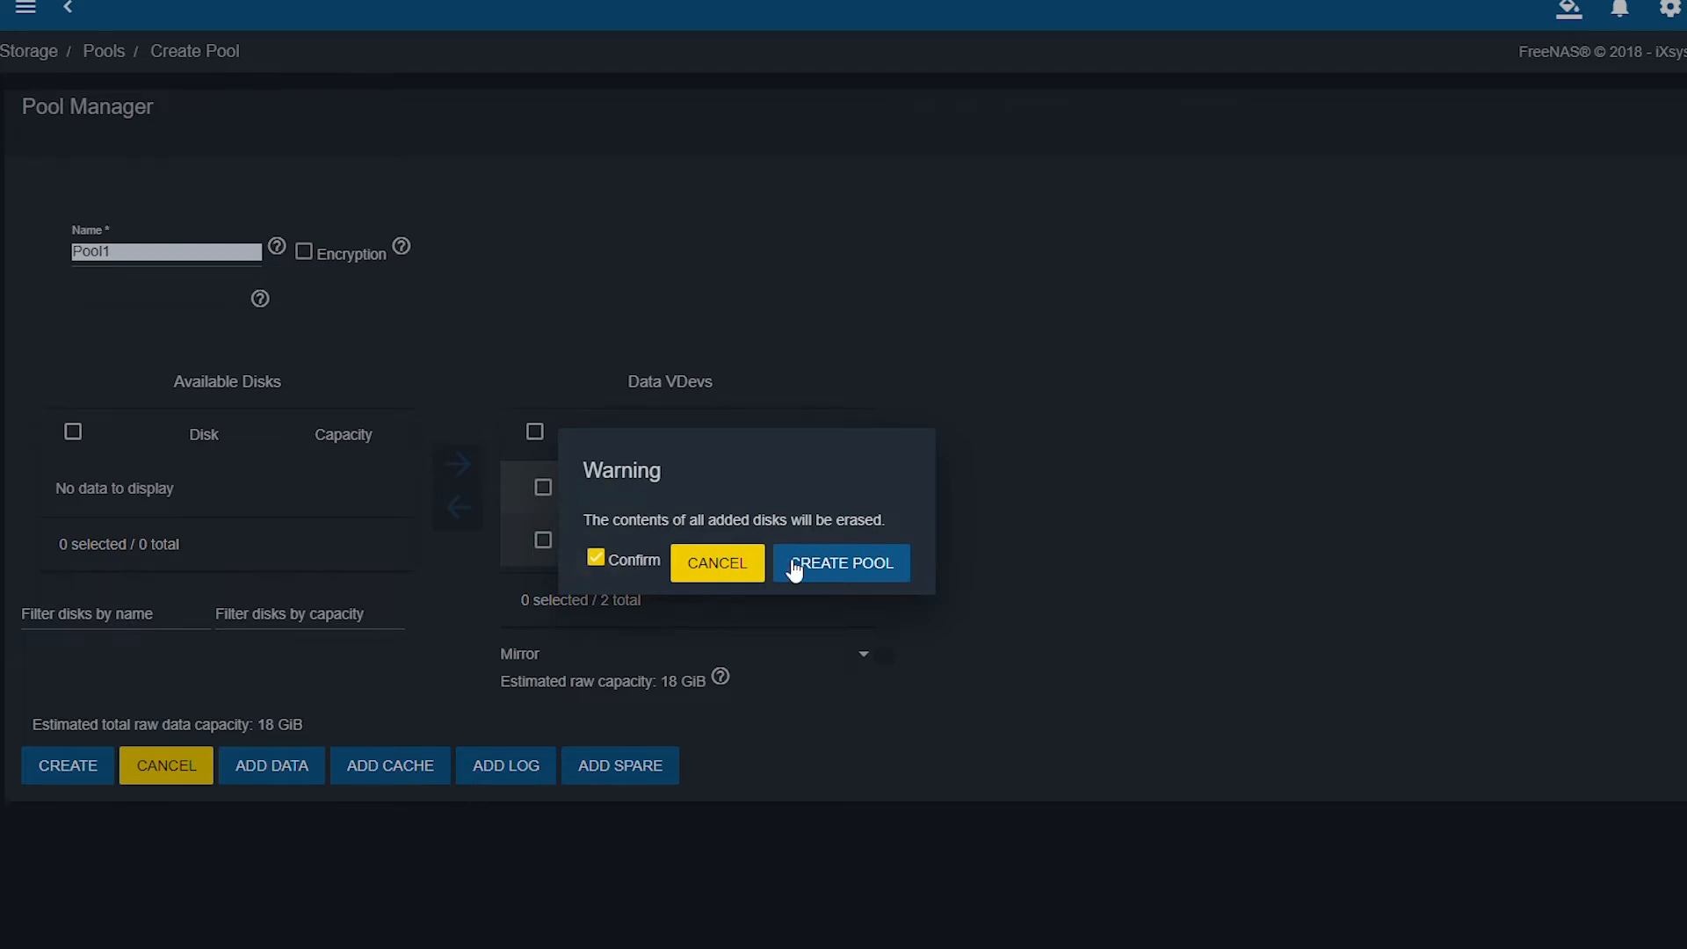
click(869, 580)
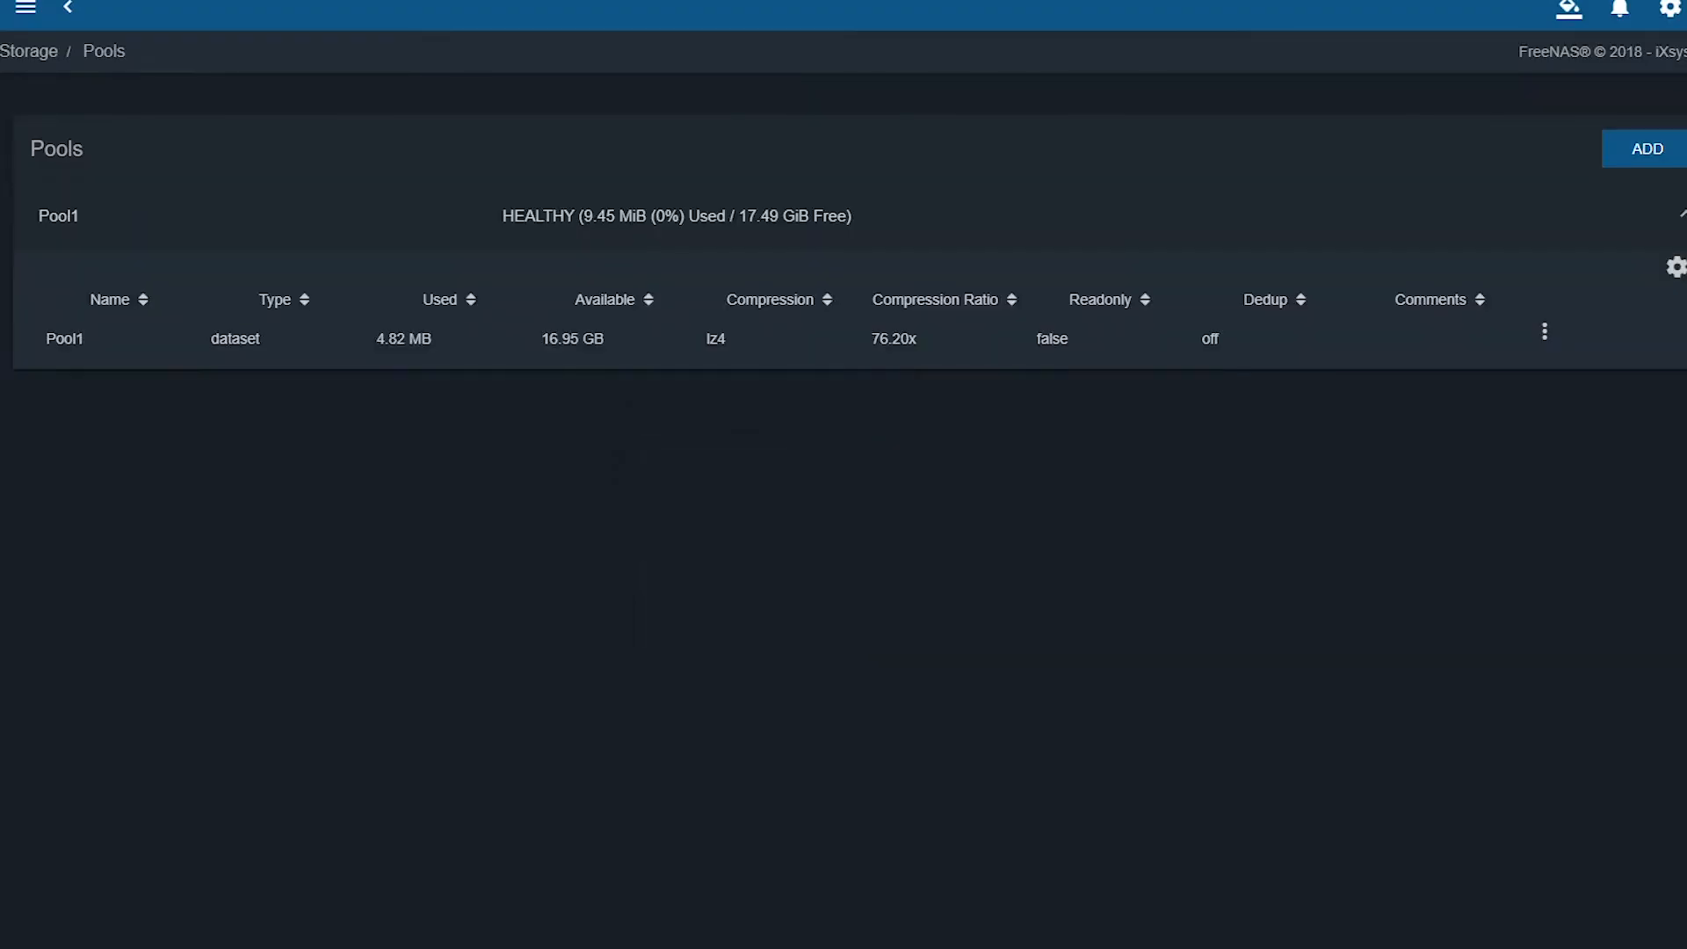
Open the Add Zvol form from Pool1's actions menu.
click(977, 508)
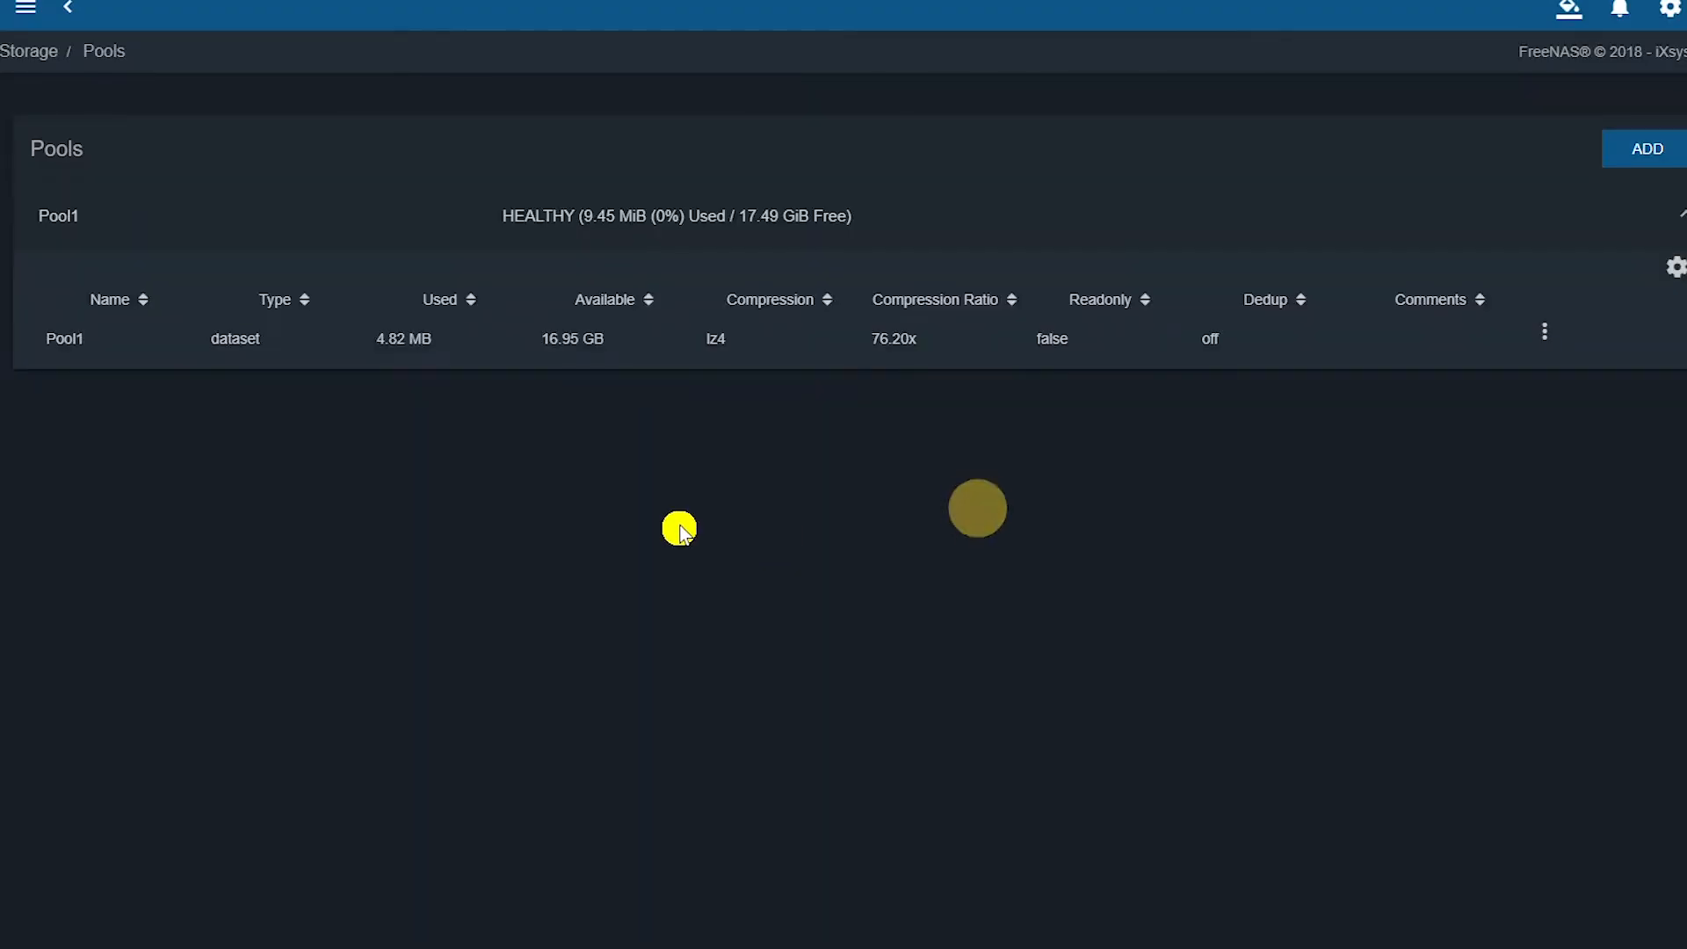
click(1548, 334)
click(1395, 457)
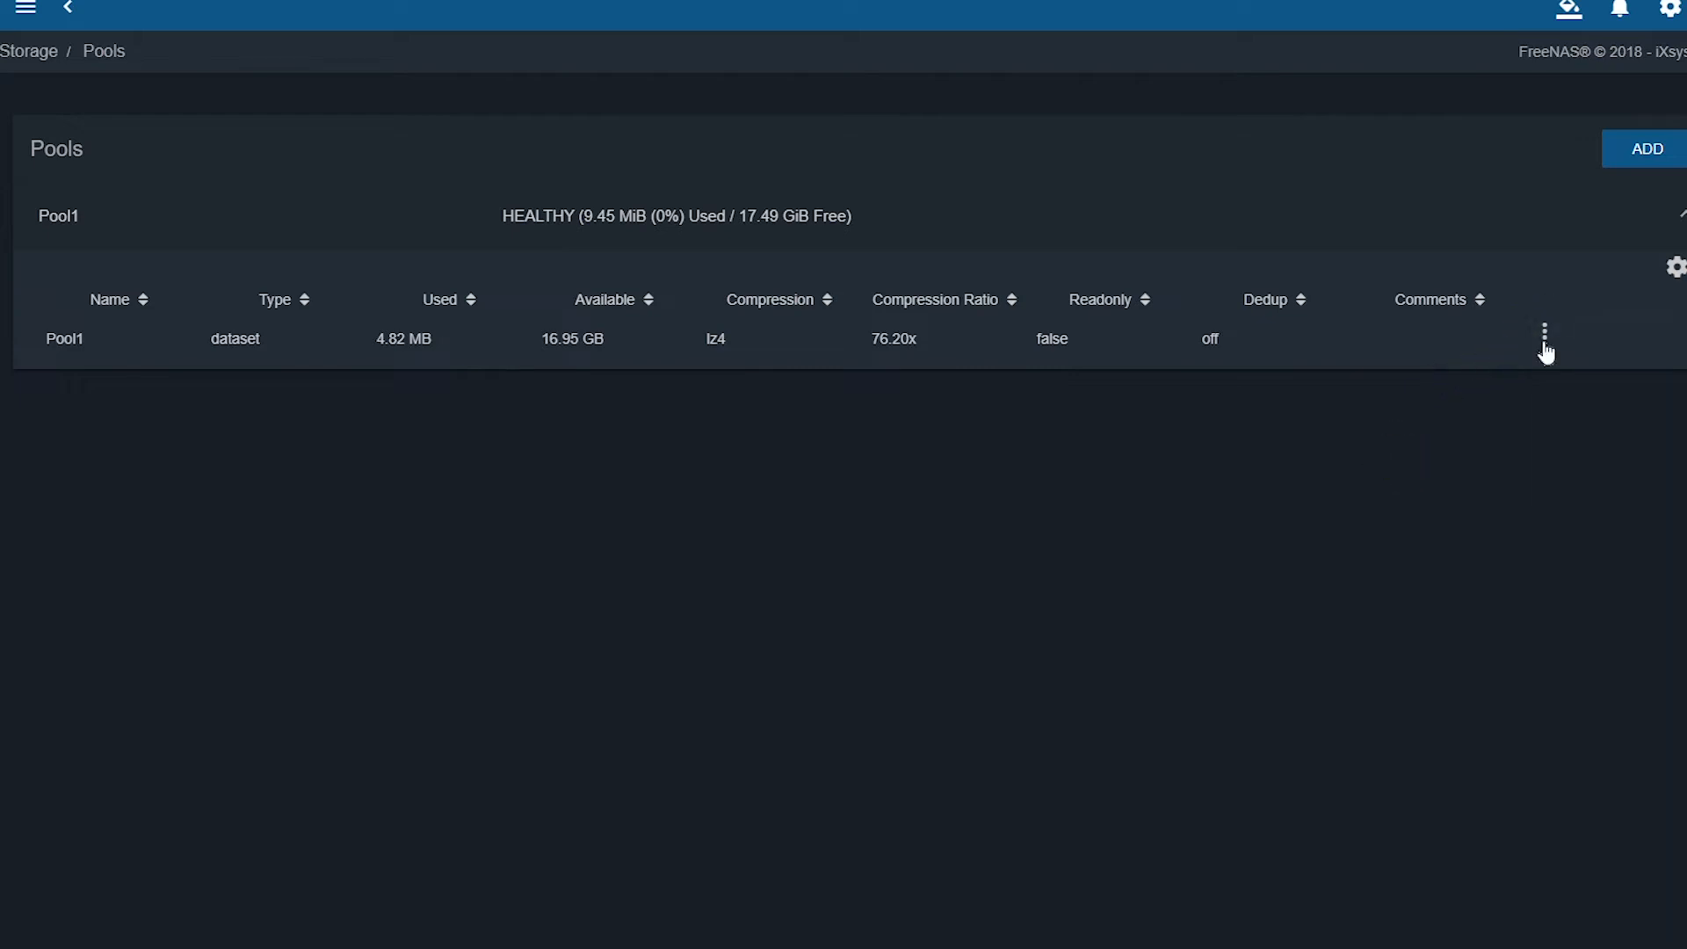
click(1545, 336)
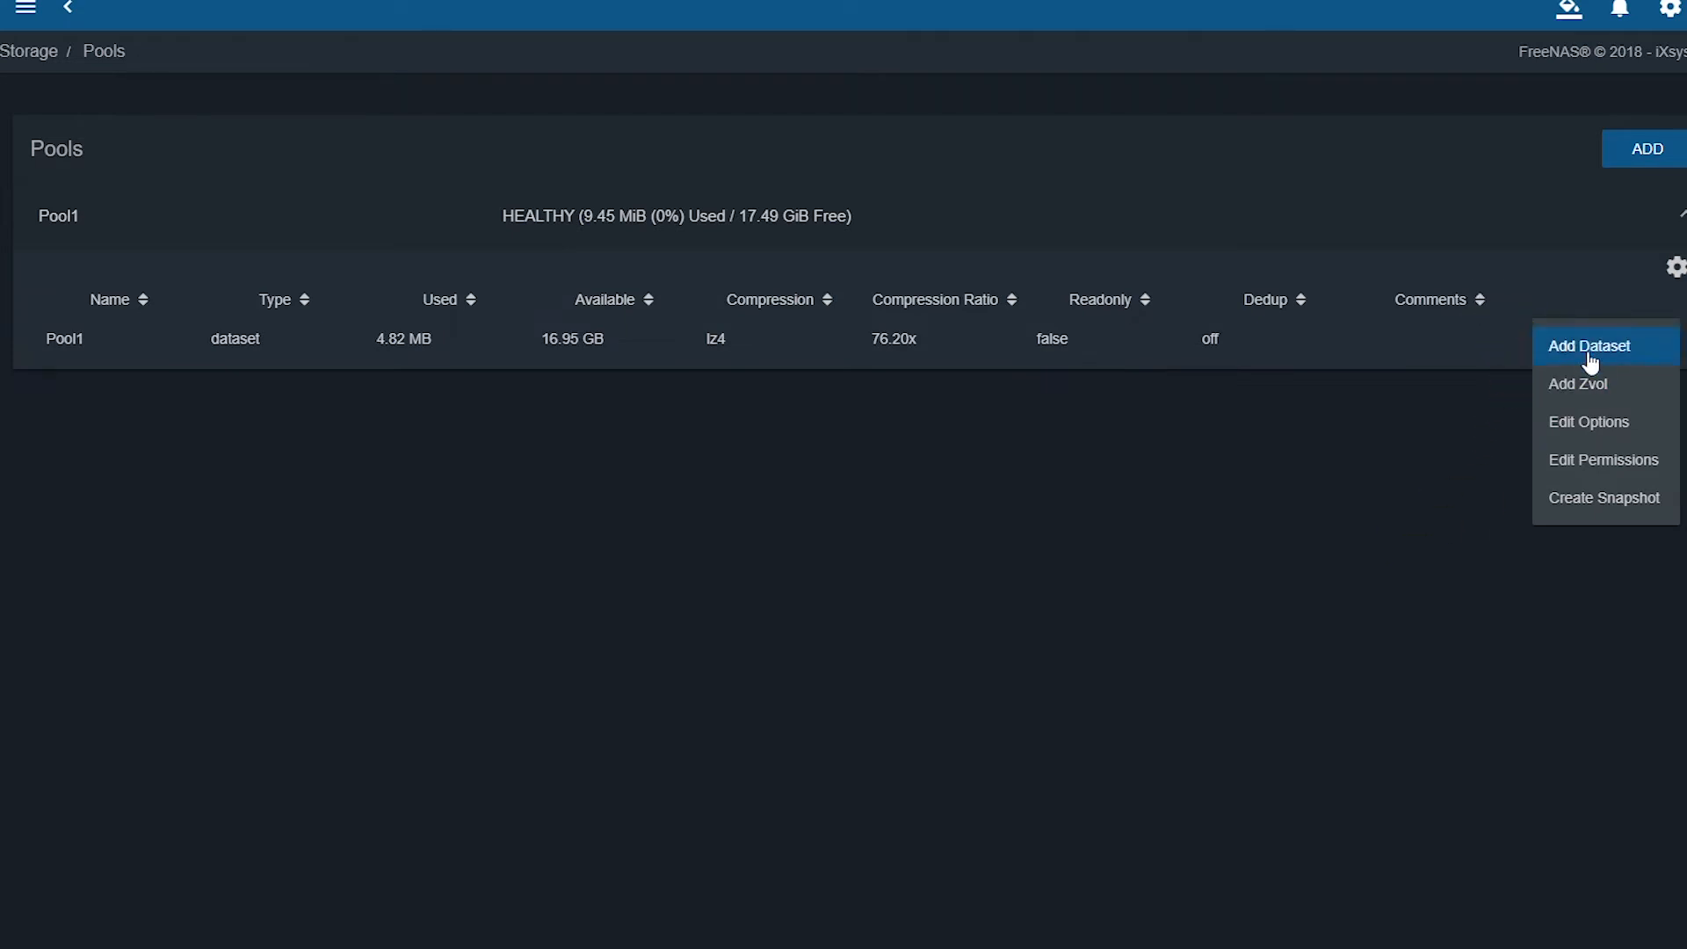
click(1643, 394)
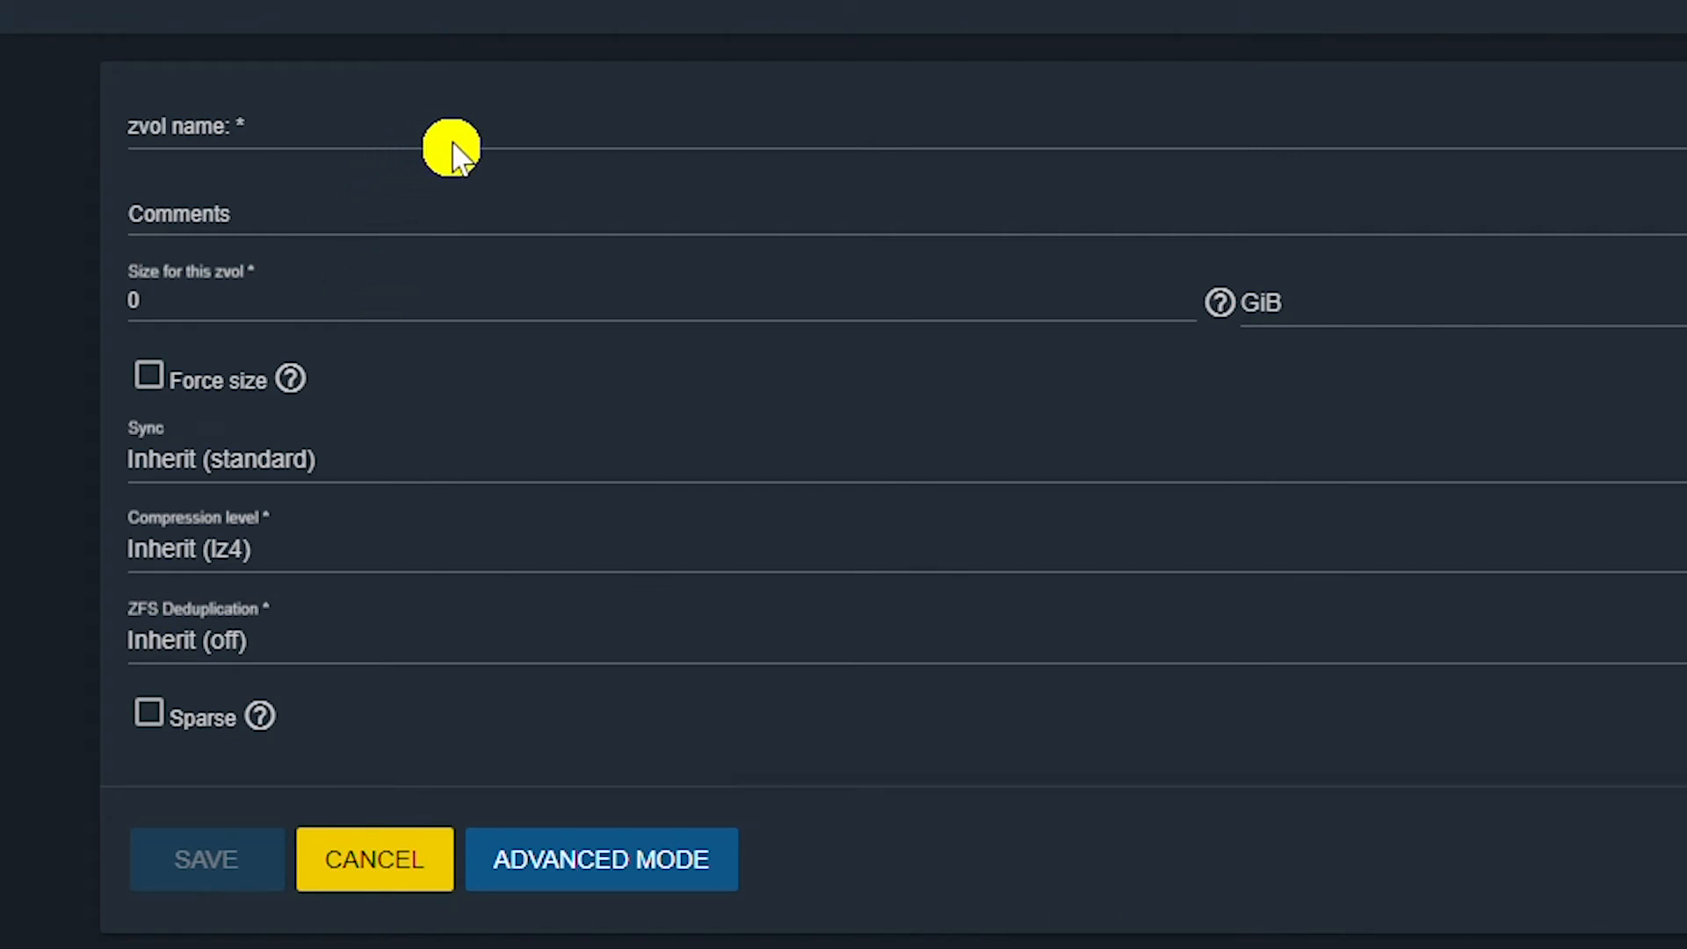
Name the zvol iSCSI-zvol, set its size to 12 GiB, and save it.
click(651, 125)
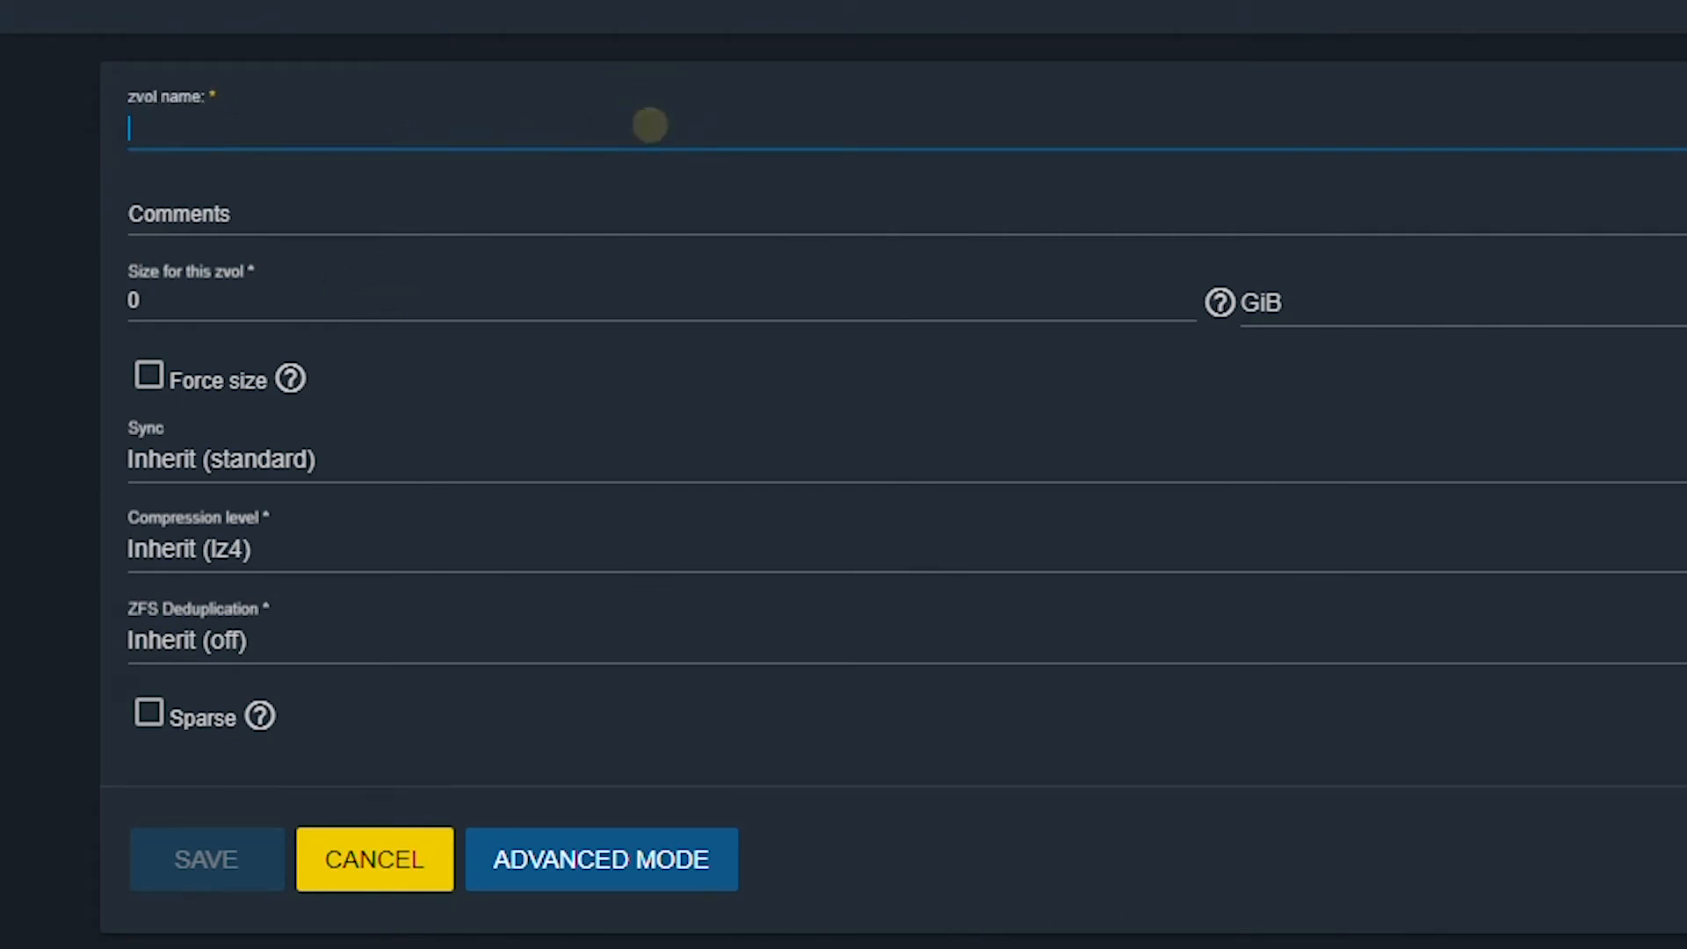
text(iSCSI-zvol)
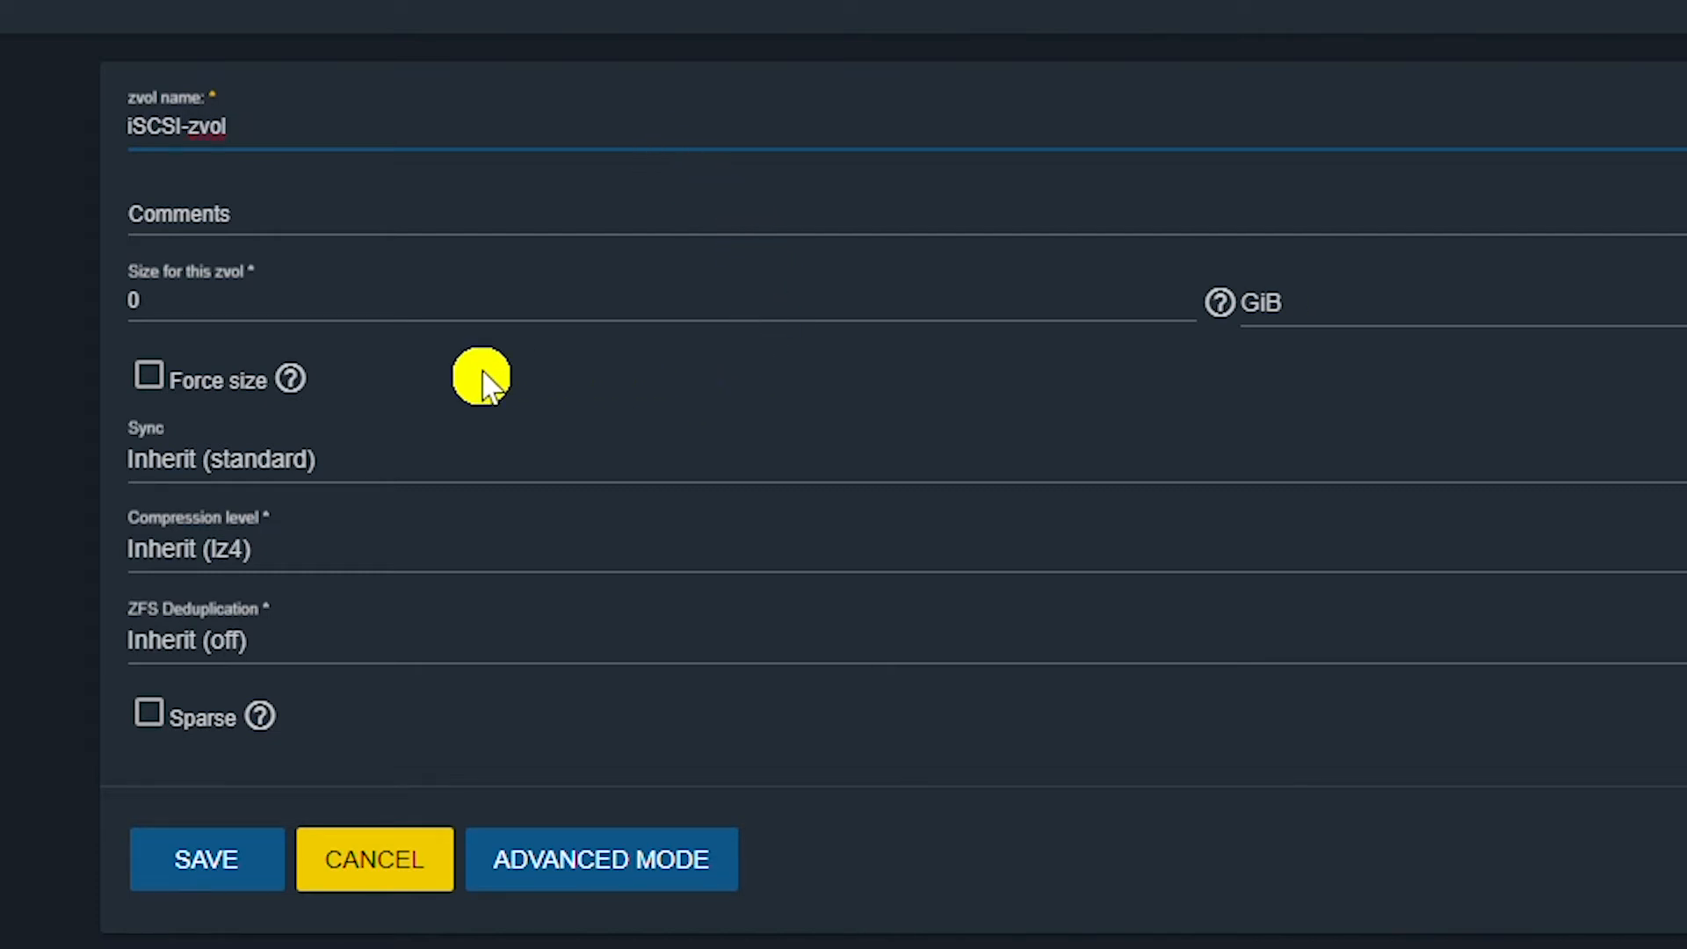
mouse_move(268, 367)
click(250, 306)
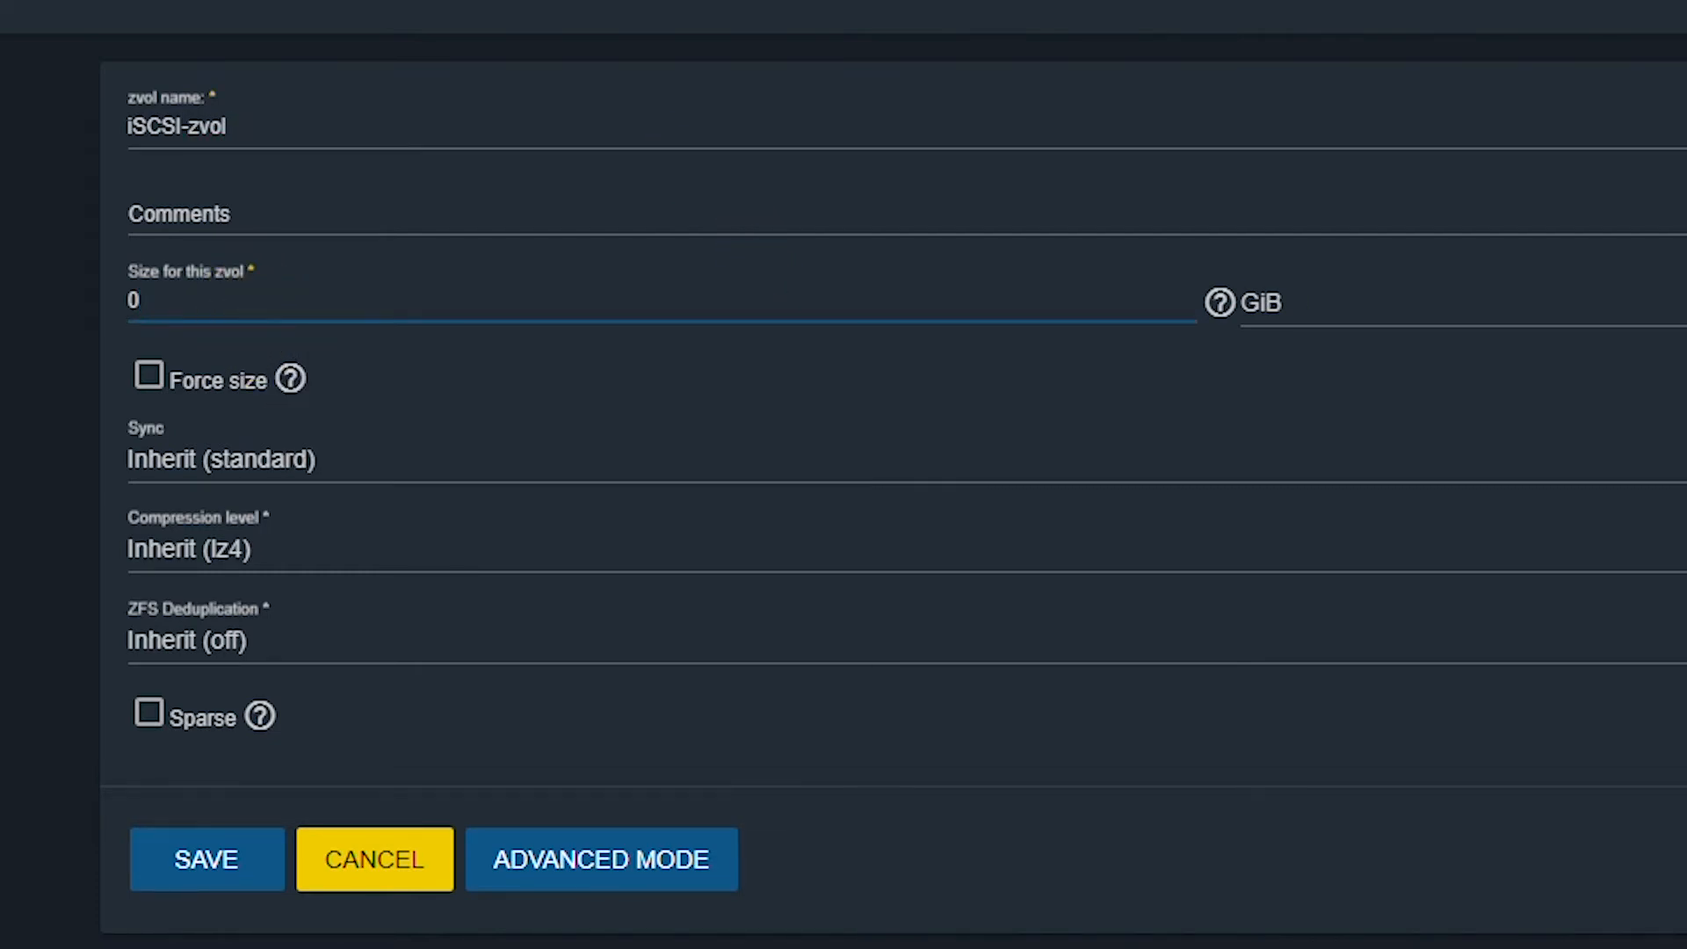
key(BackSpace)
text(12)
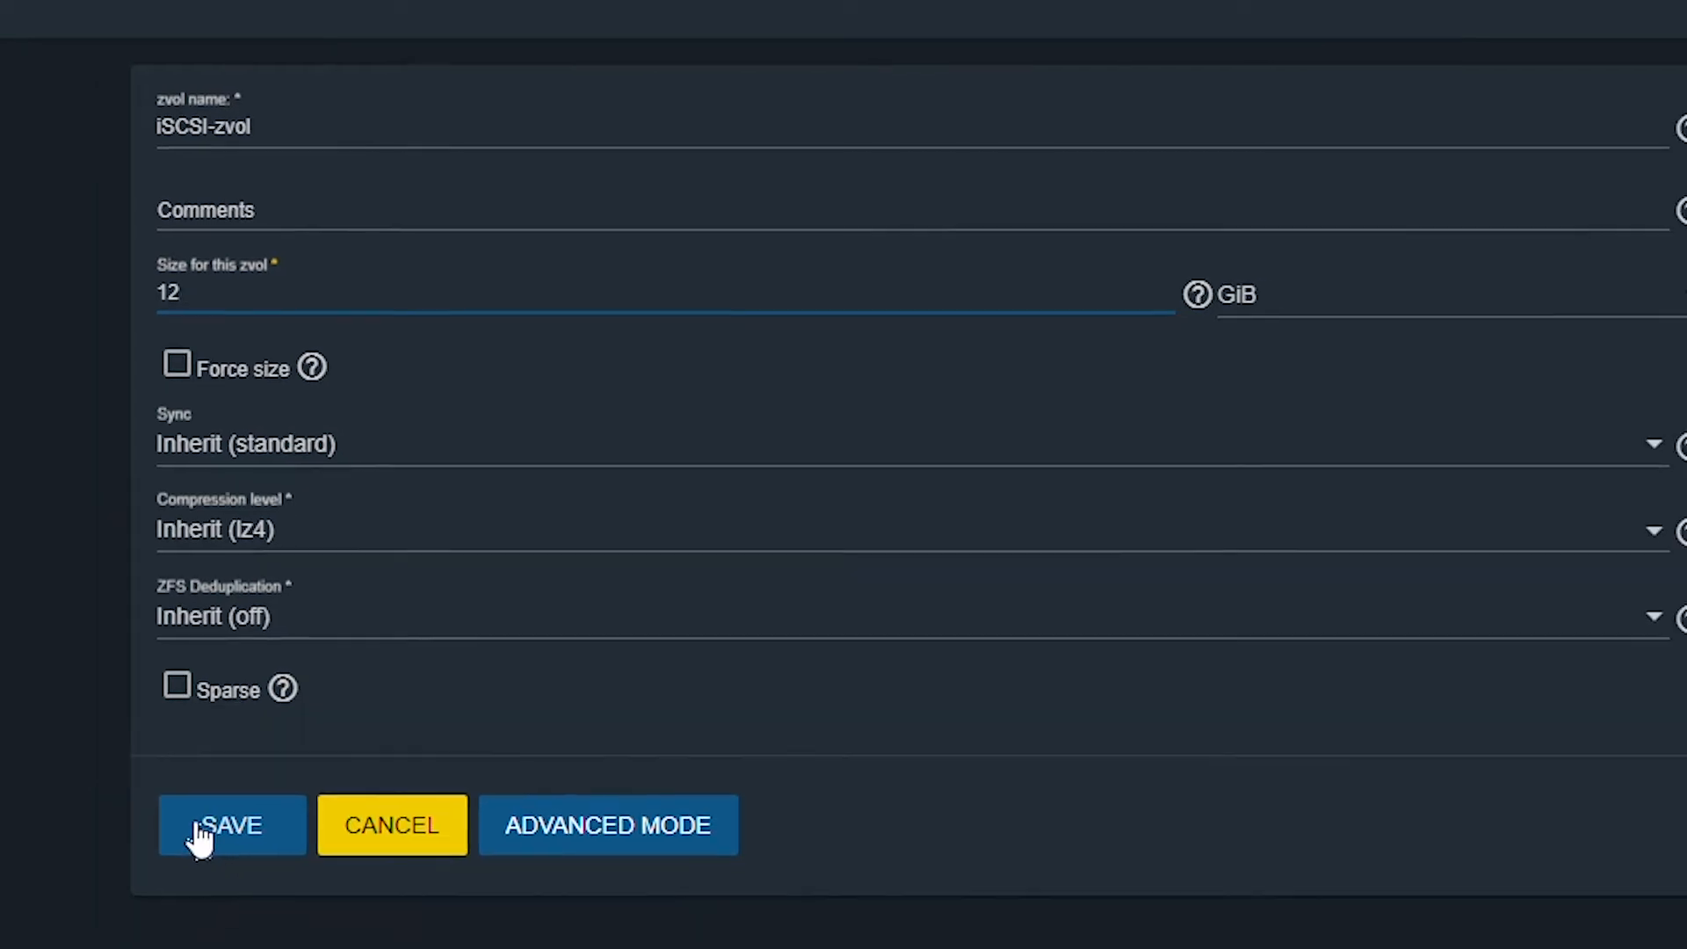
click(173, 873)
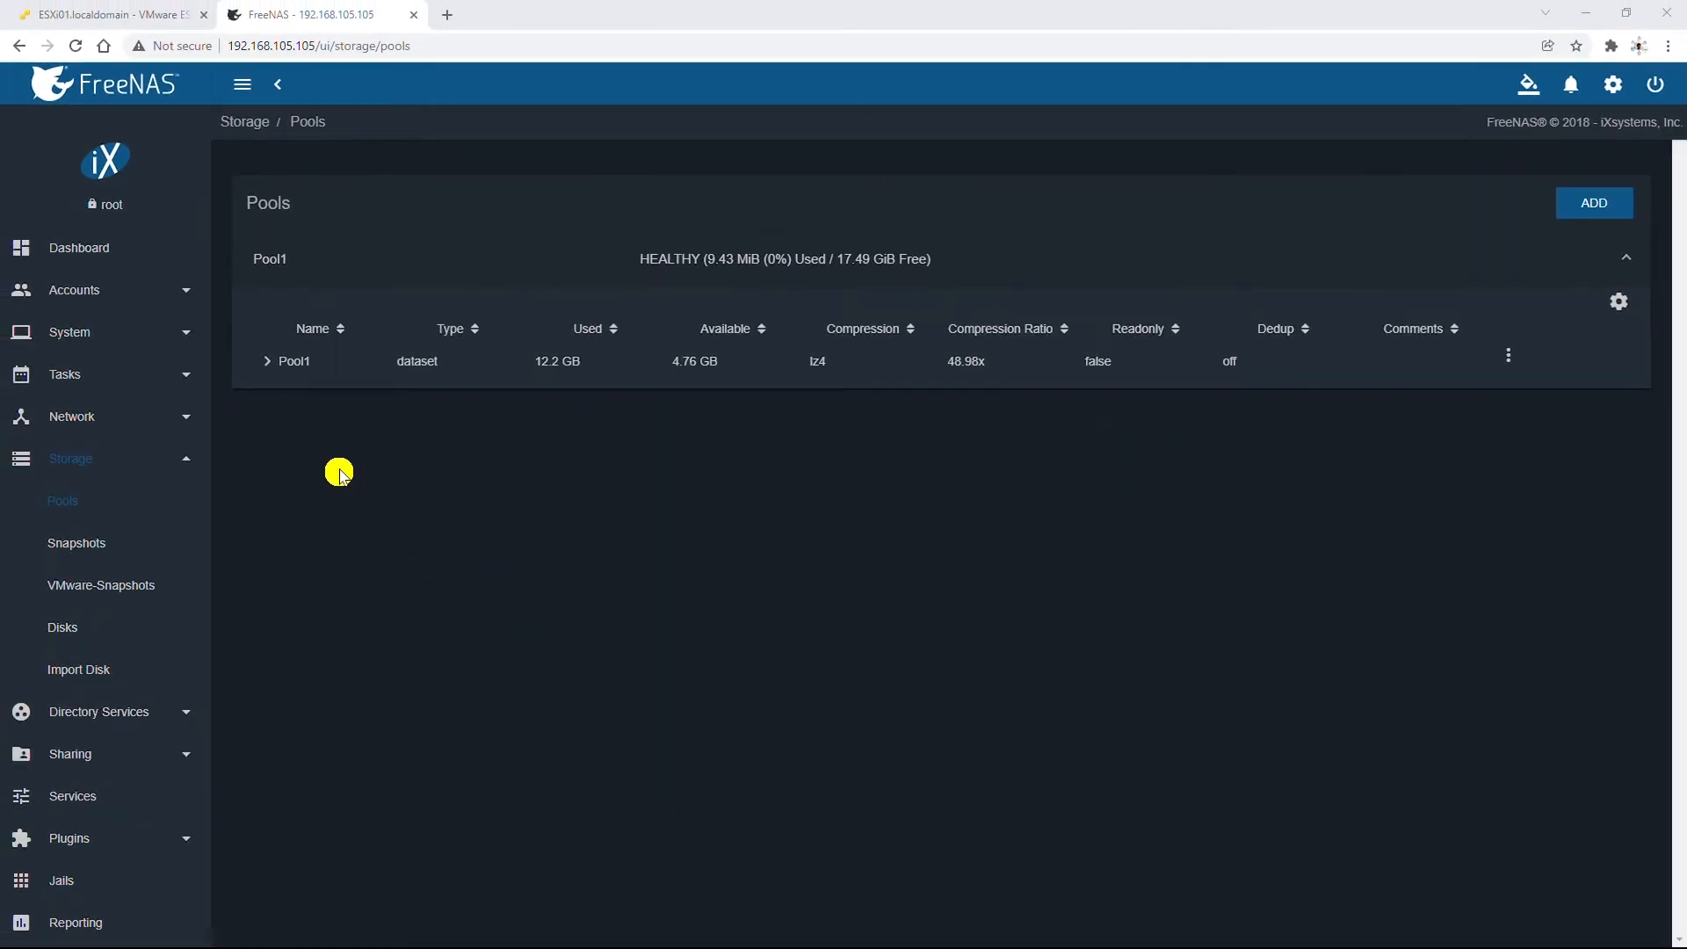
Turn on the iSCSI service with Start Automatically and open its settings.
click(89, 801)
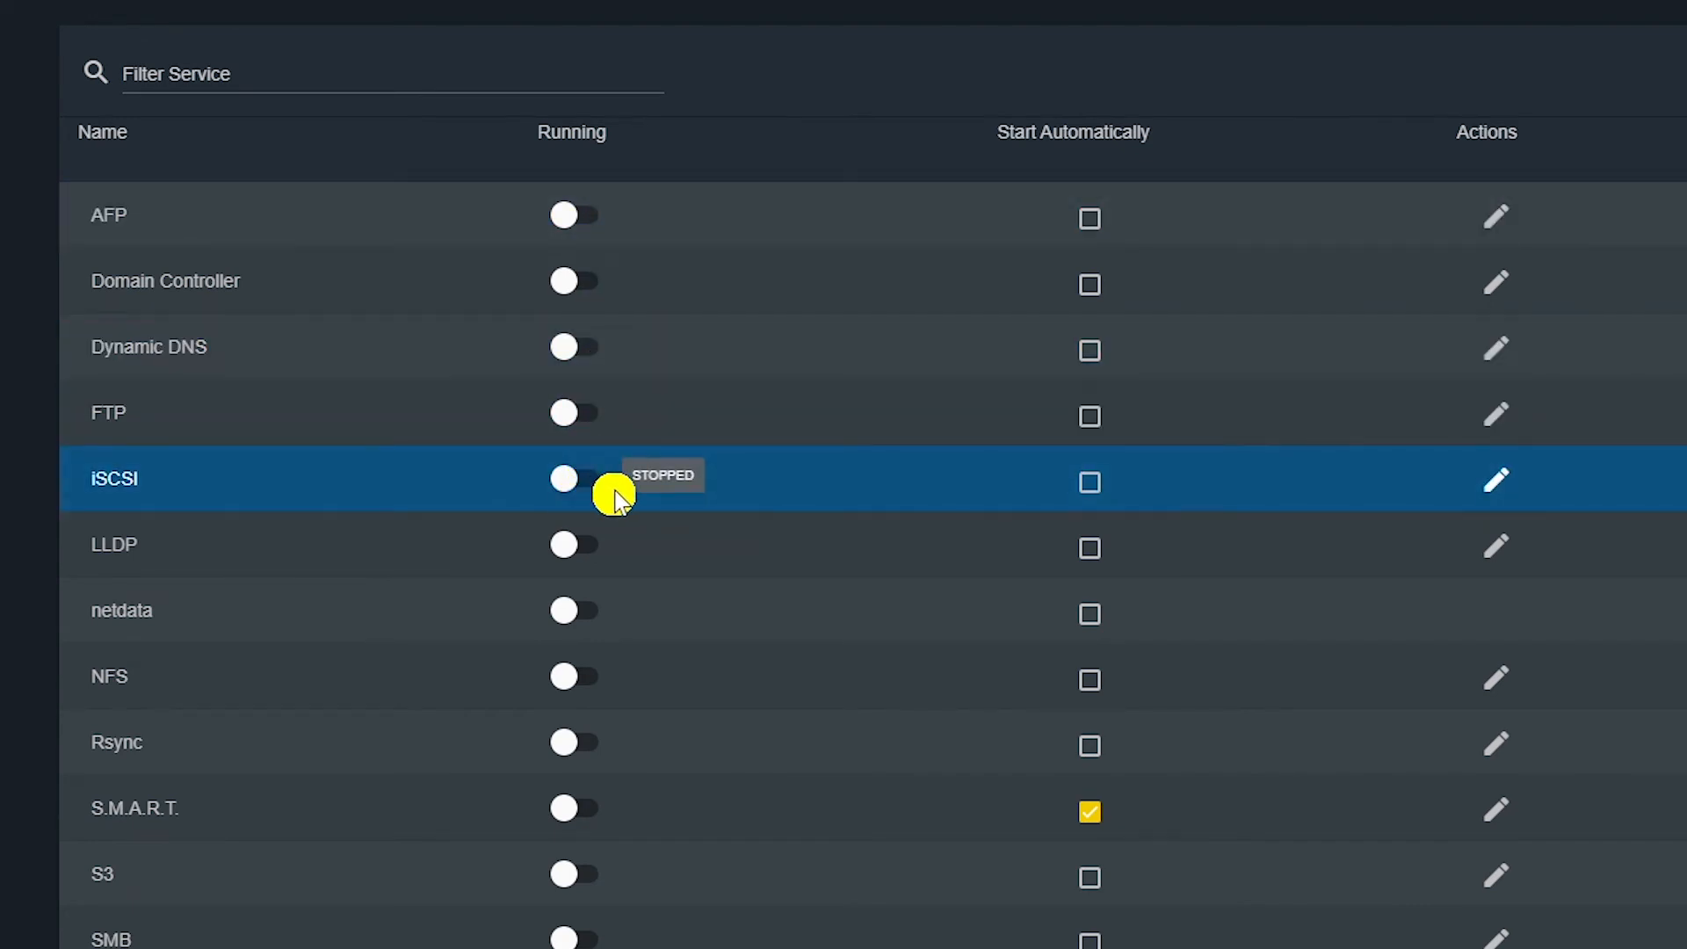
click(583, 482)
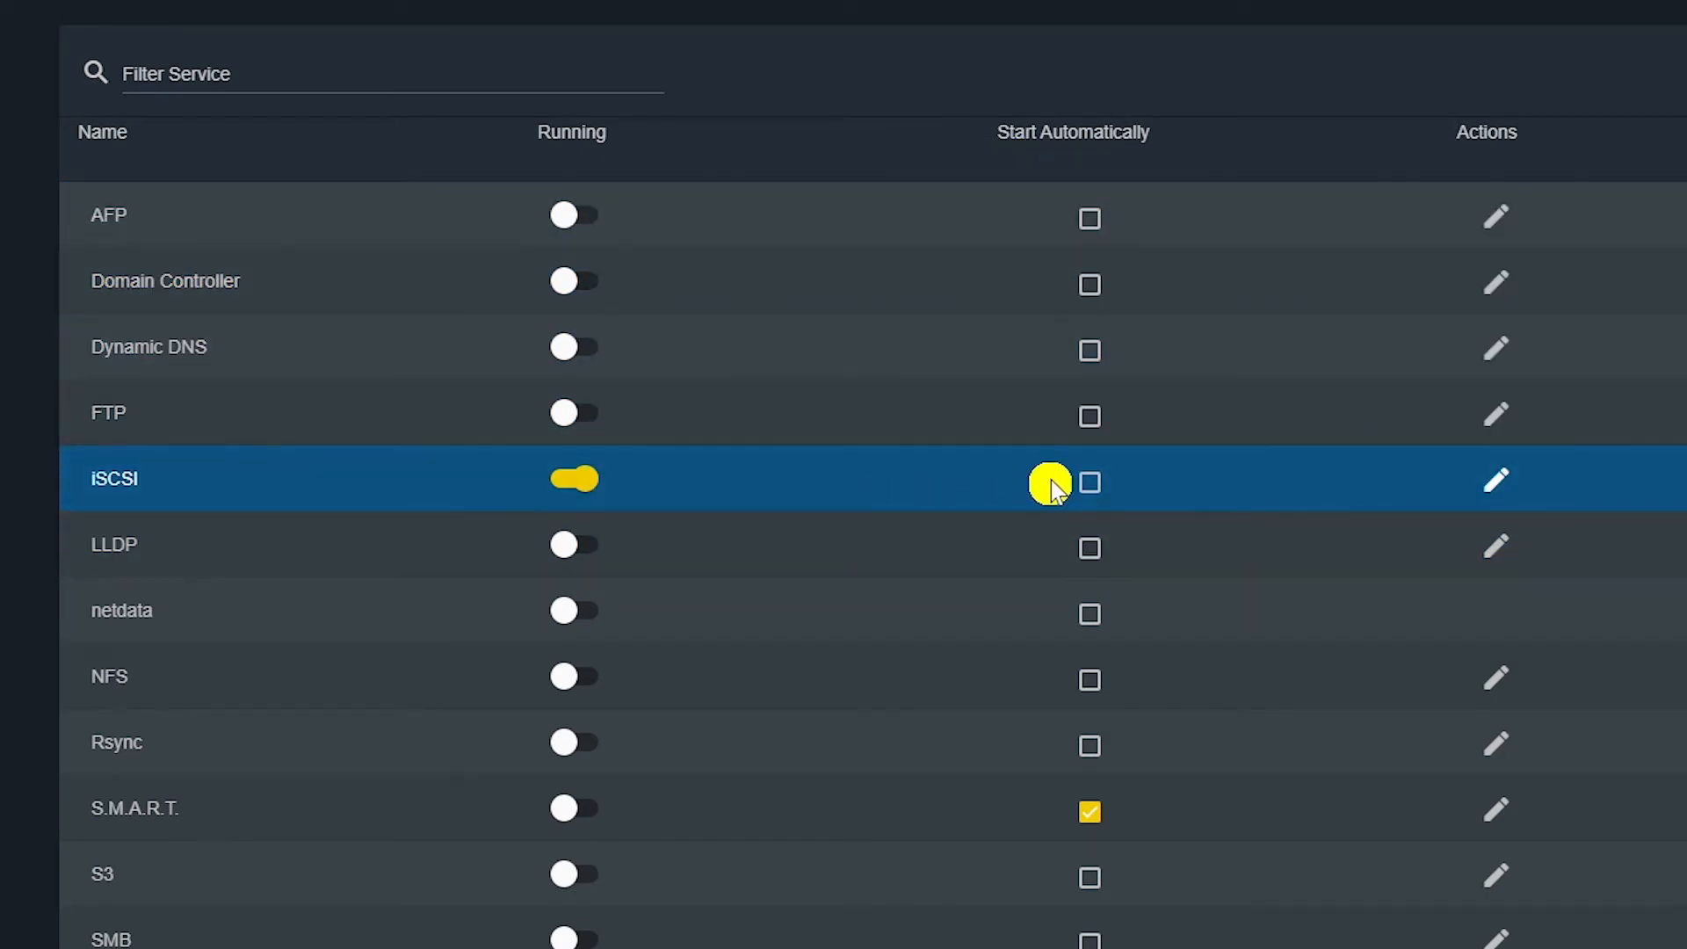
click(1090, 482)
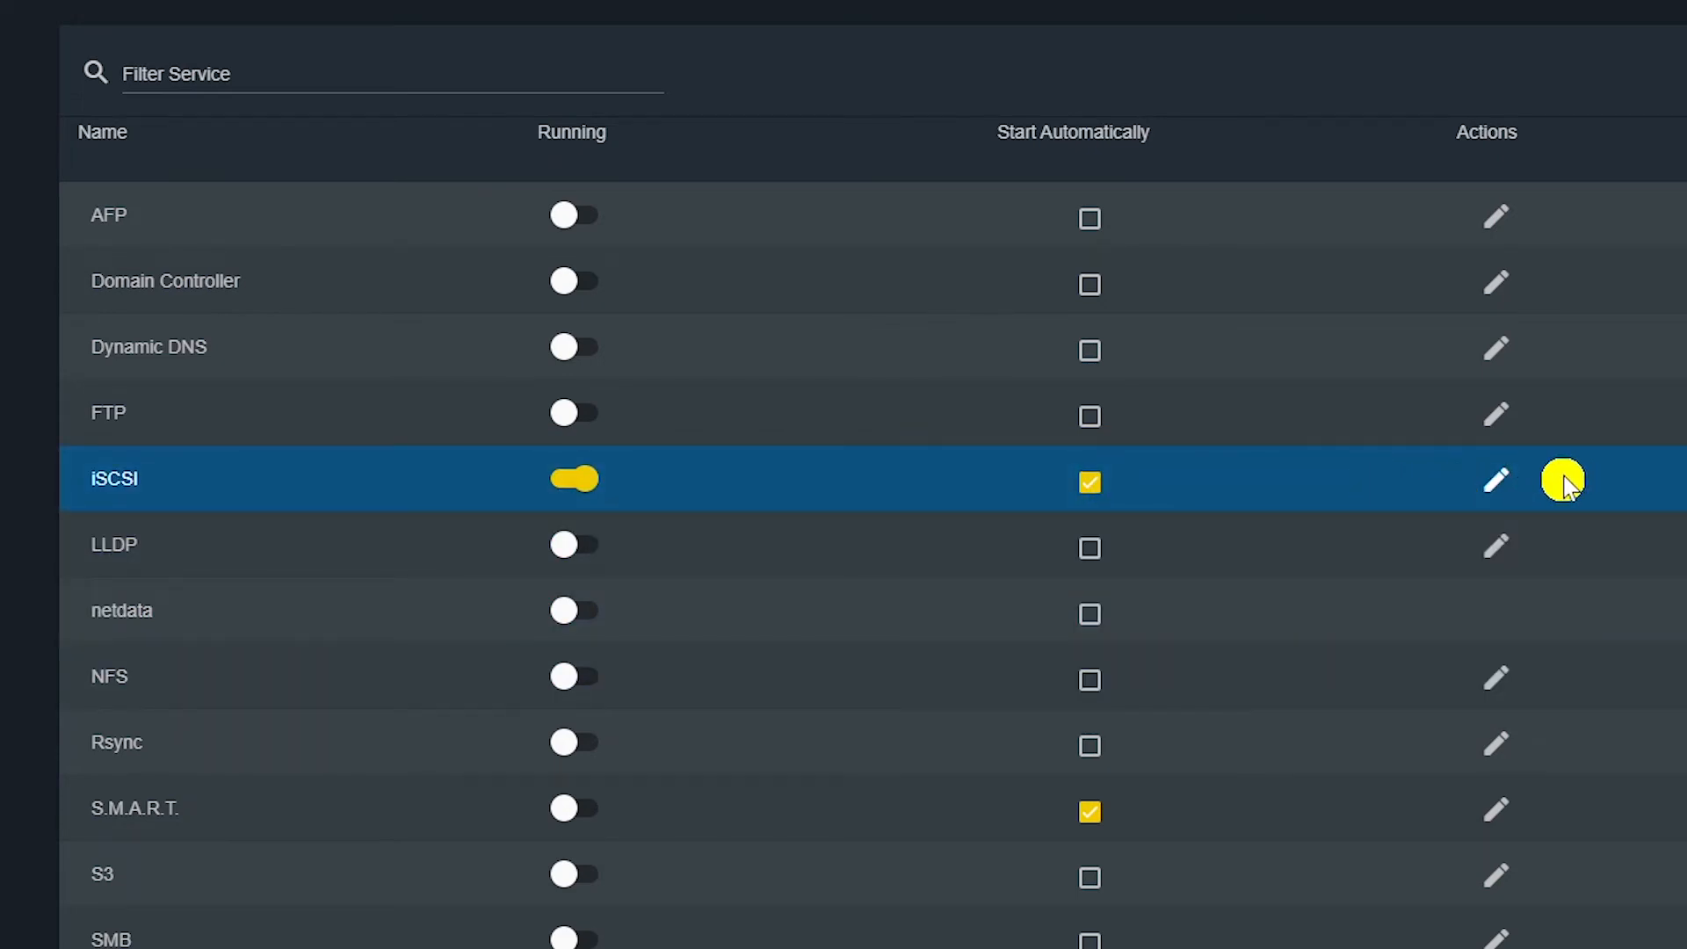
click(1495, 481)
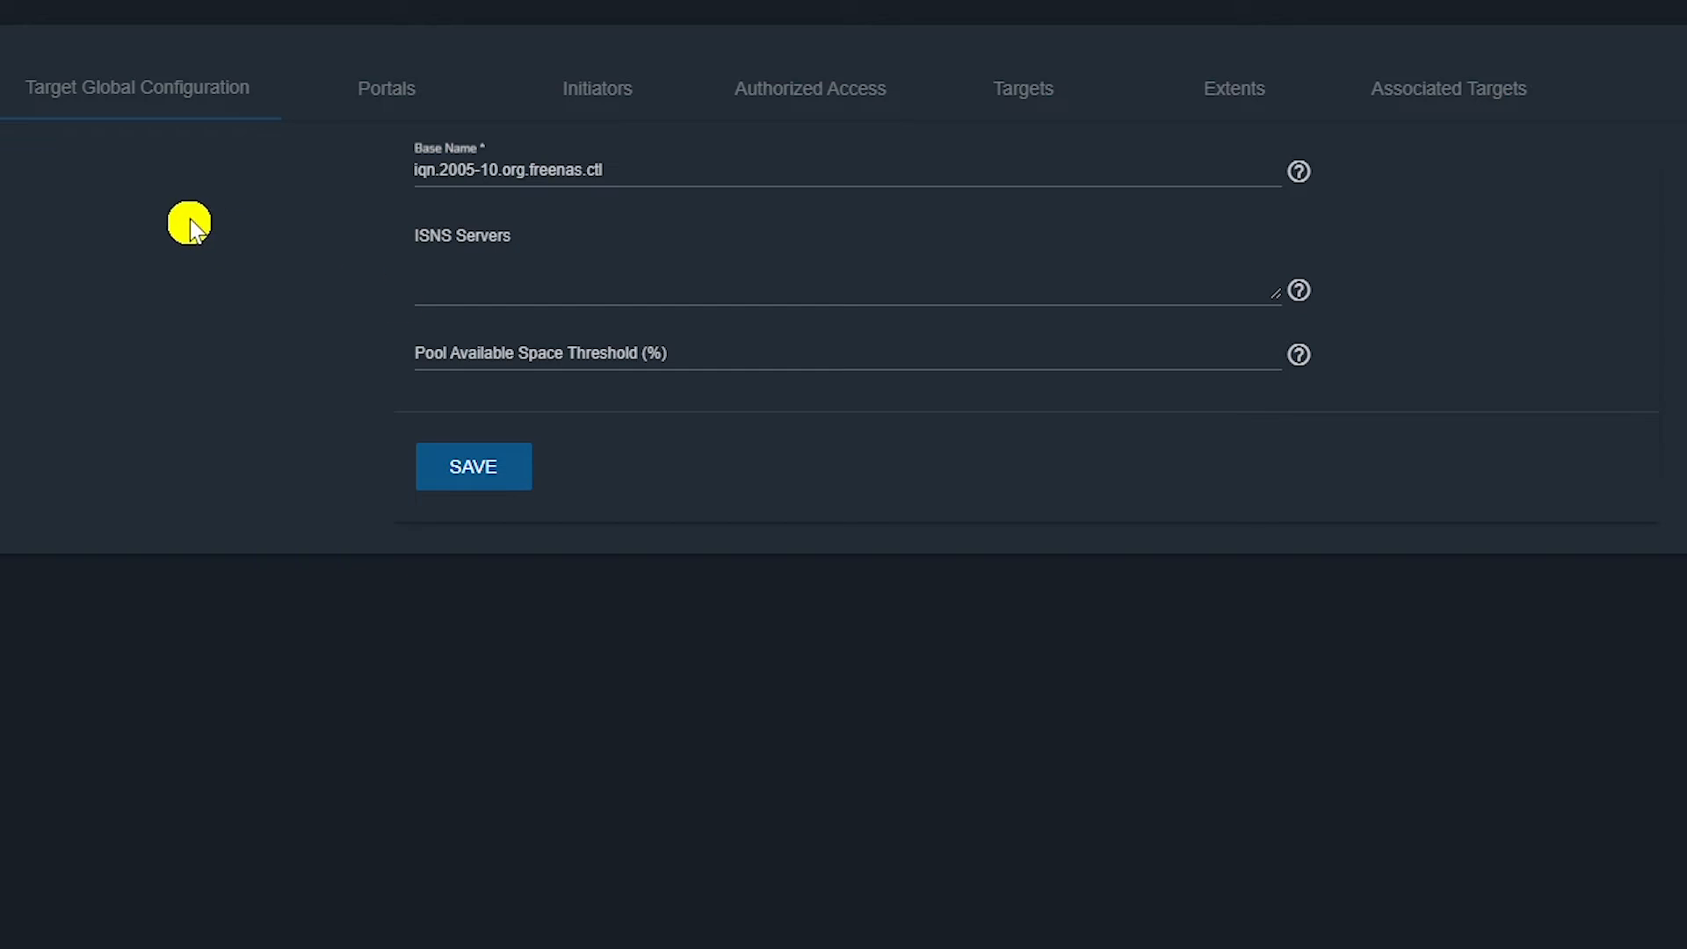
Save the target global configuration keeping base name iqn.2005-10.org.freenas.ctl.
click(165, 107)
drag(603, 173, 358, 176)
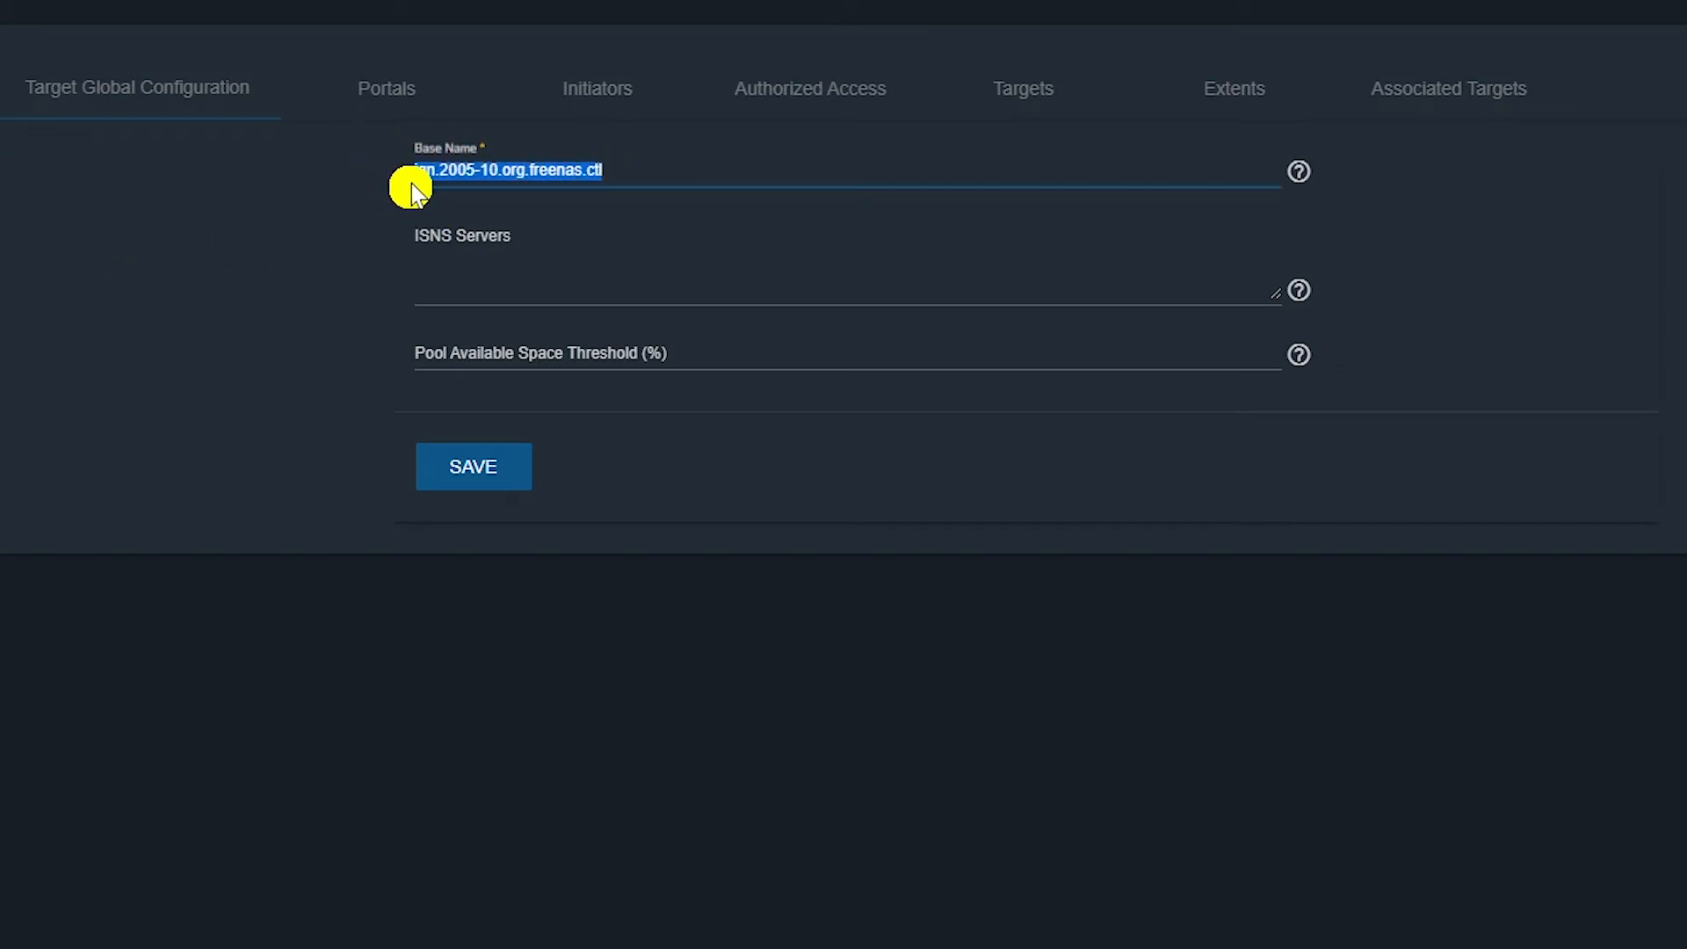
click(282, 319)
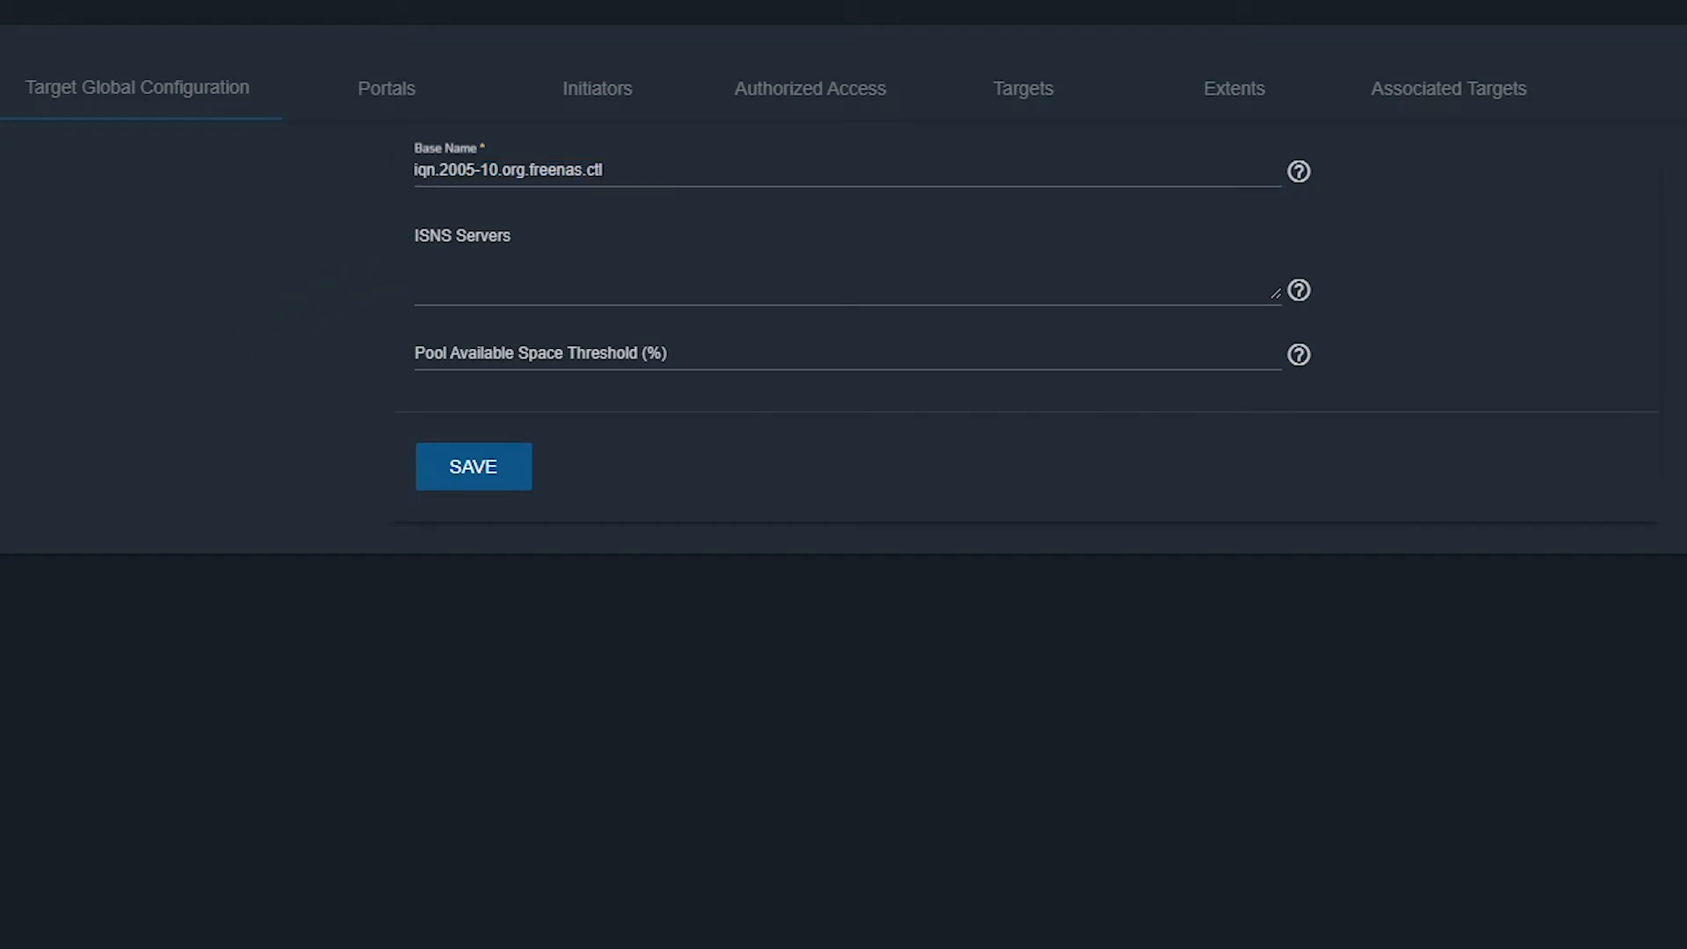
click(471, 474)
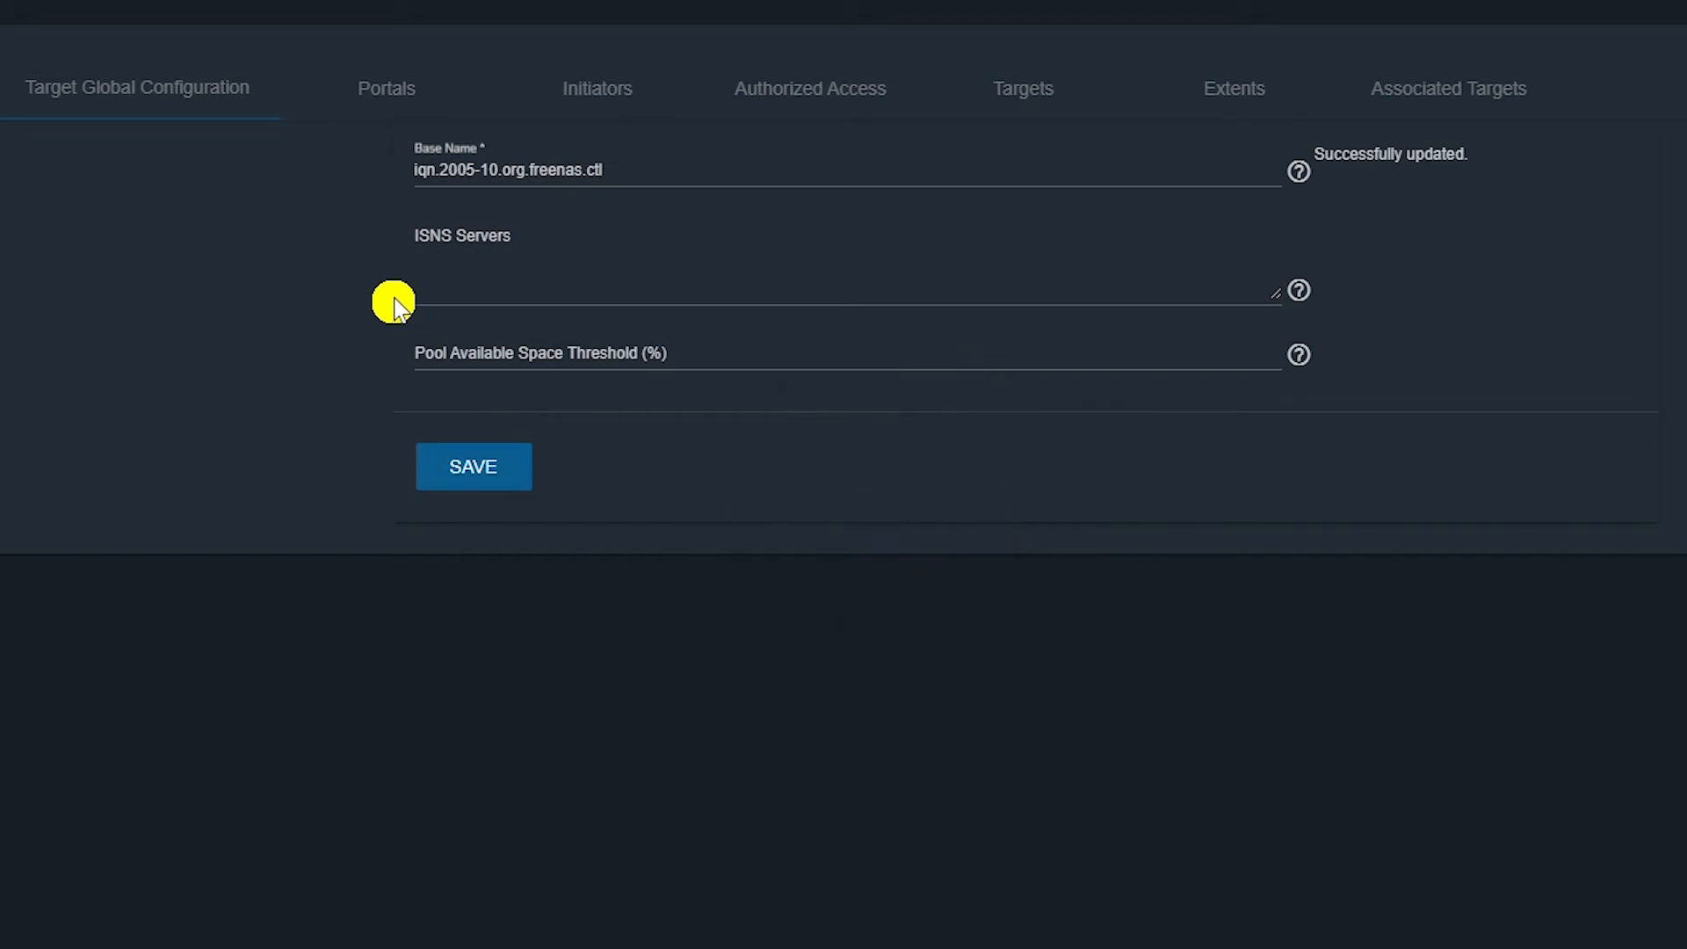
click(395, 104)
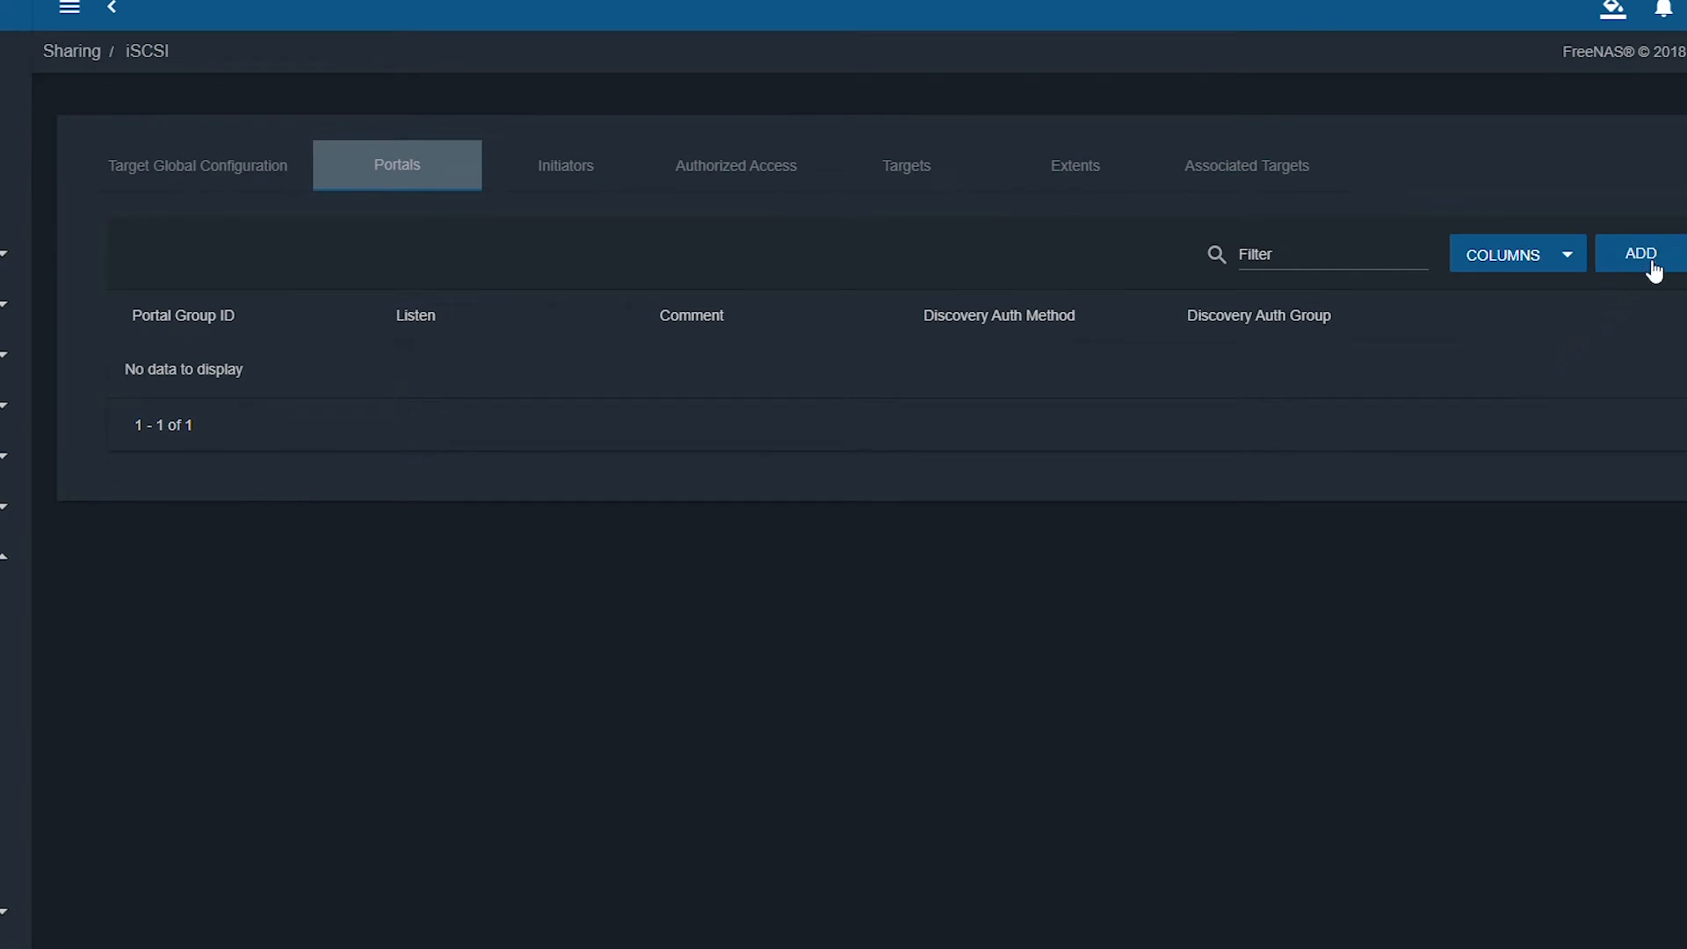
Add portal iSCSI_Portal listening on 0.0.0.0:3260 with discovery auth None.
click(1652, 263)
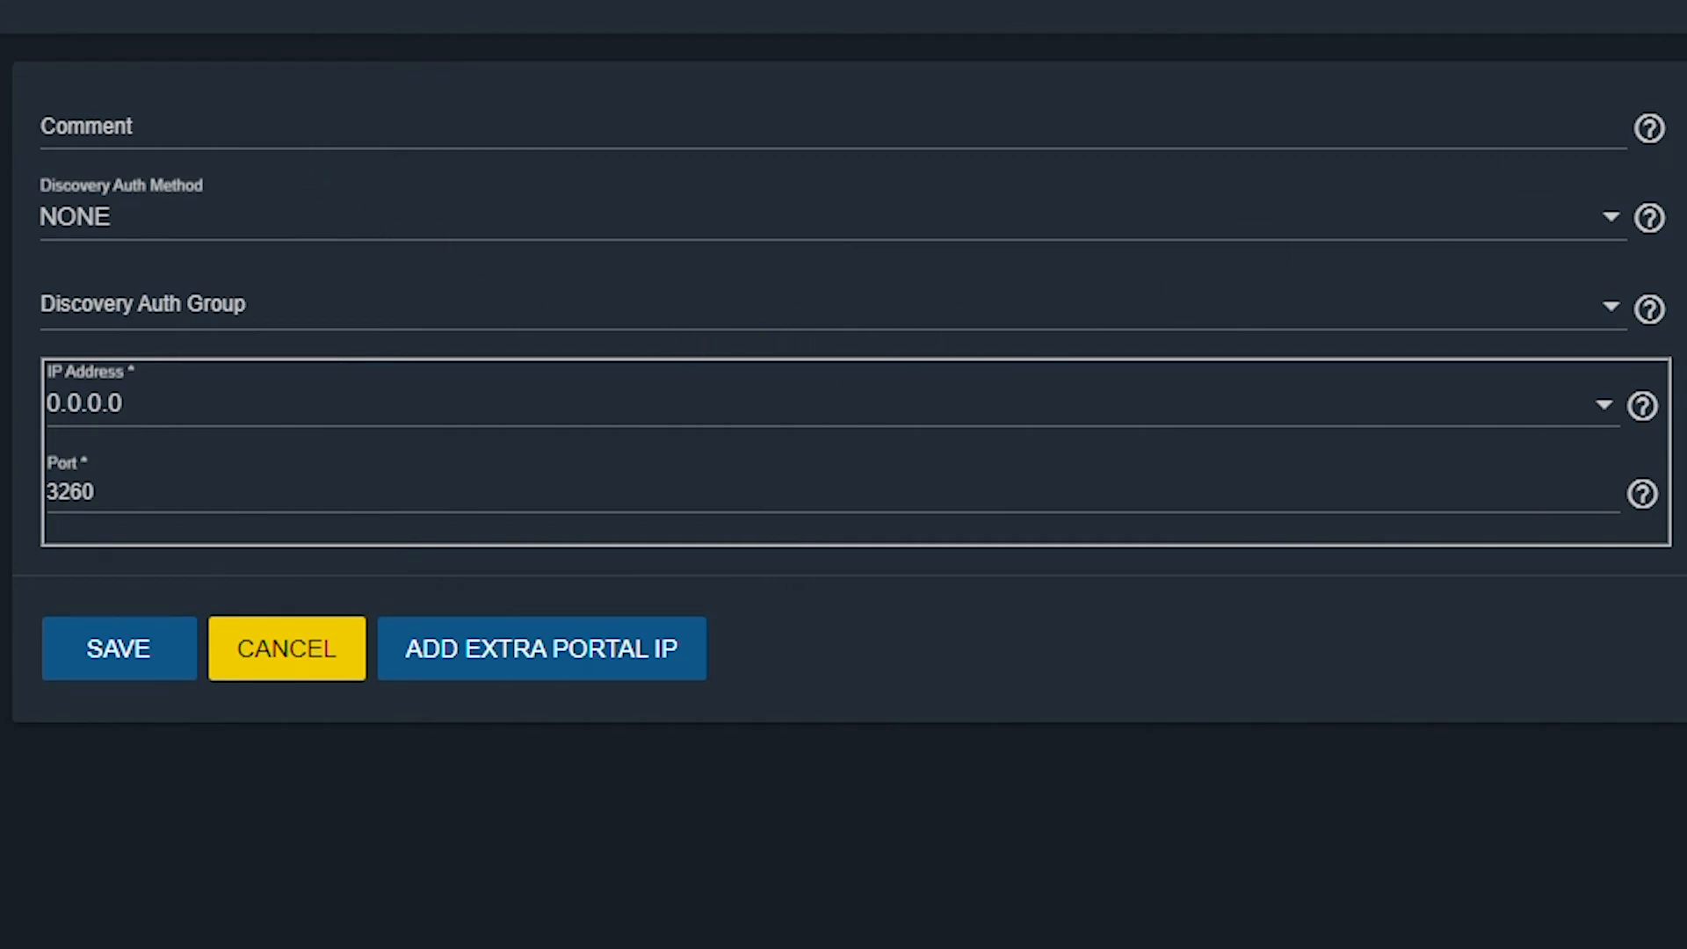
click(261, 121)
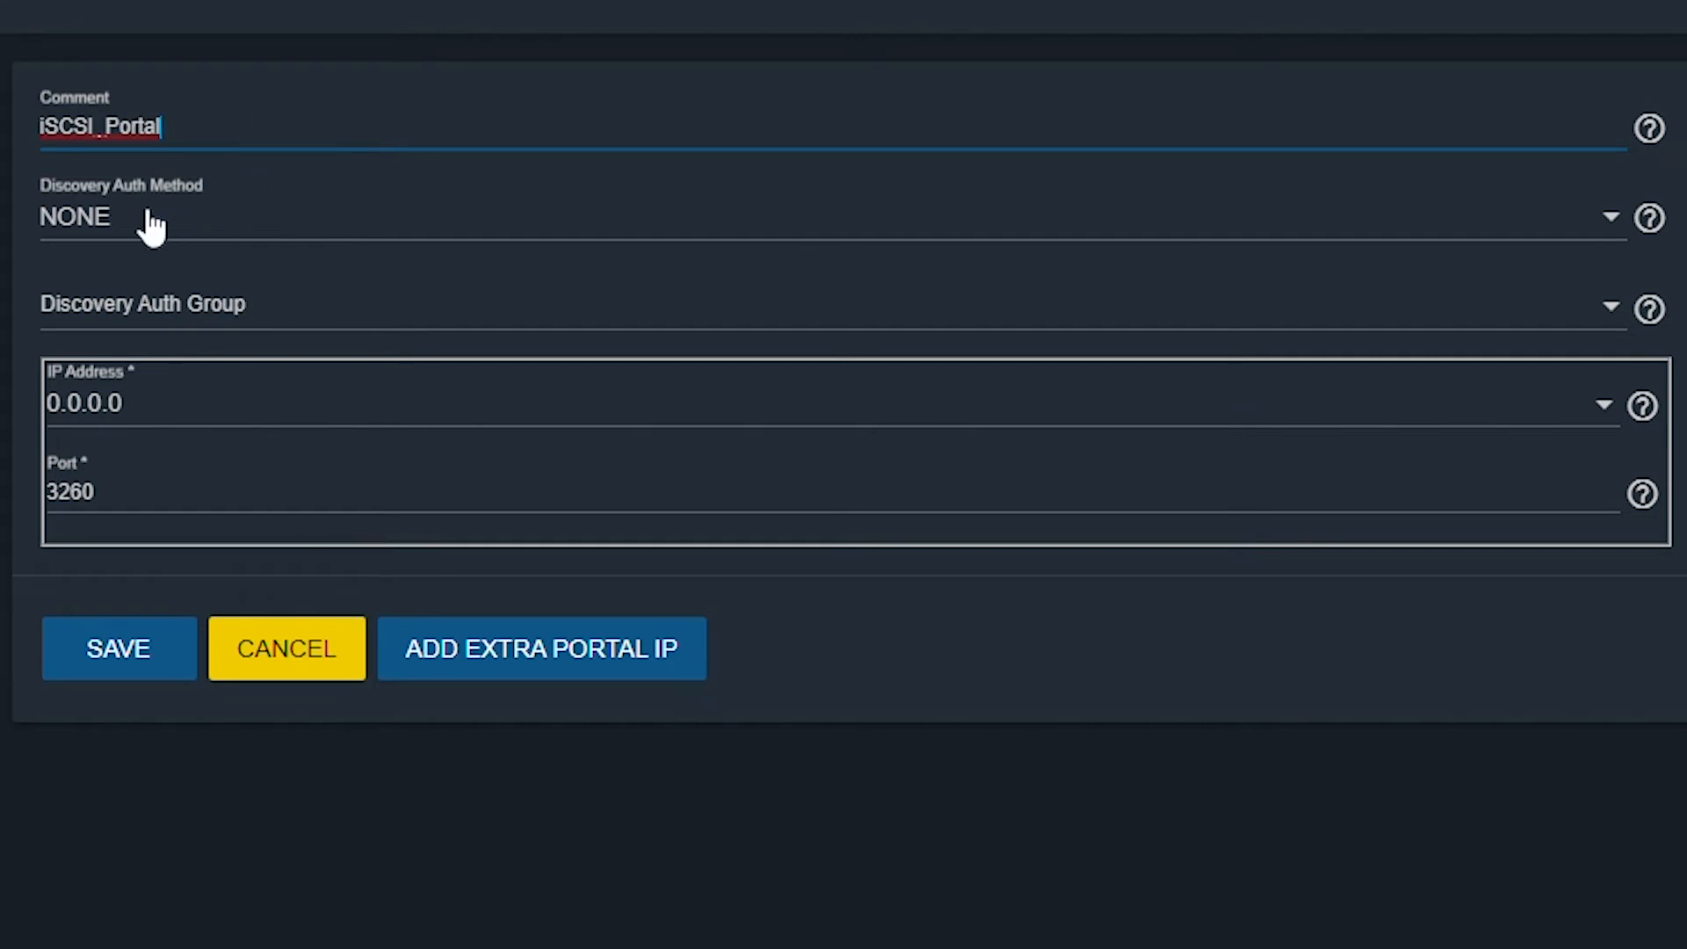
click(189, 238)
click(381, 329)
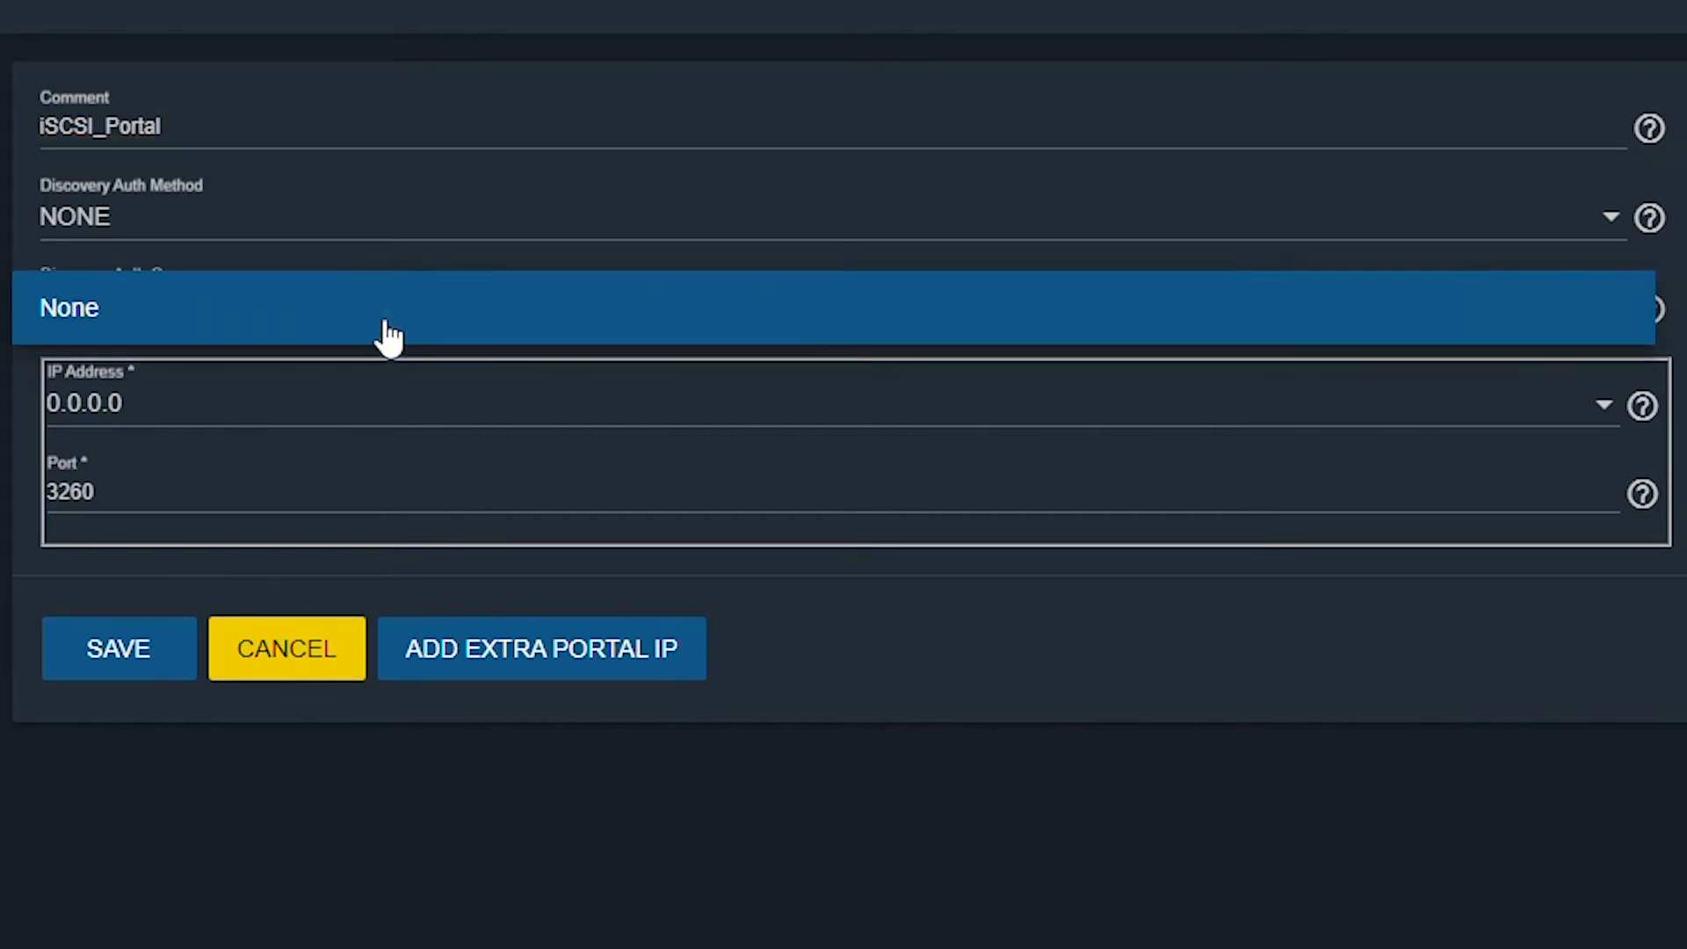
click(403, 323)
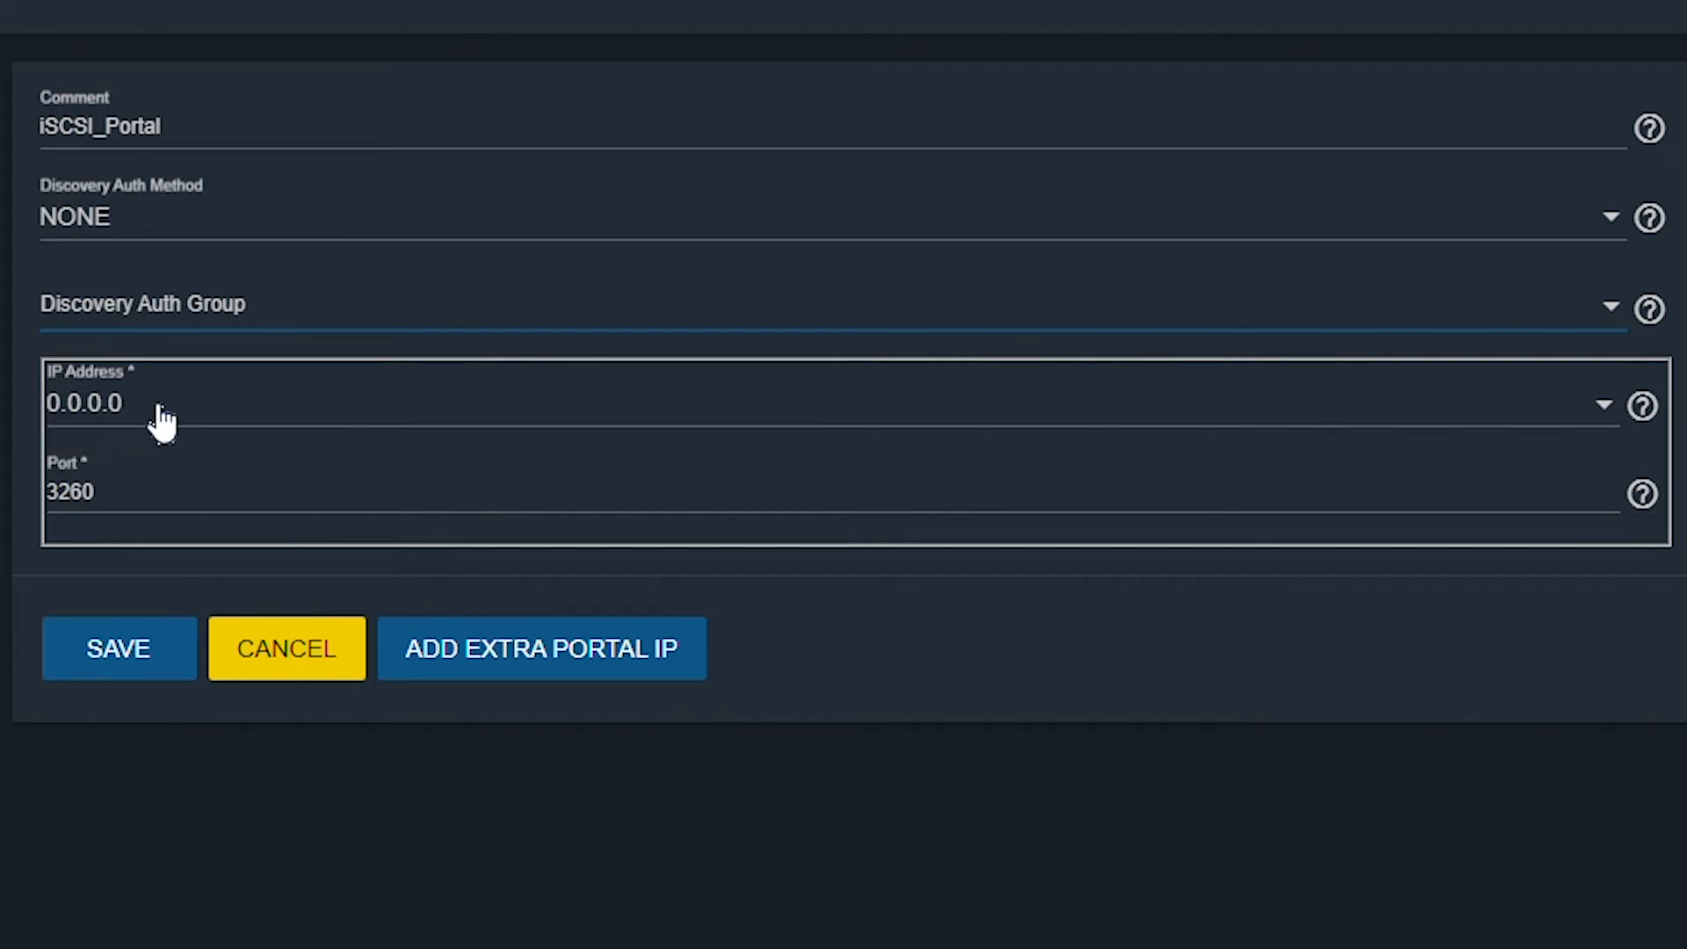
click(153, 478)
click(158, 478)
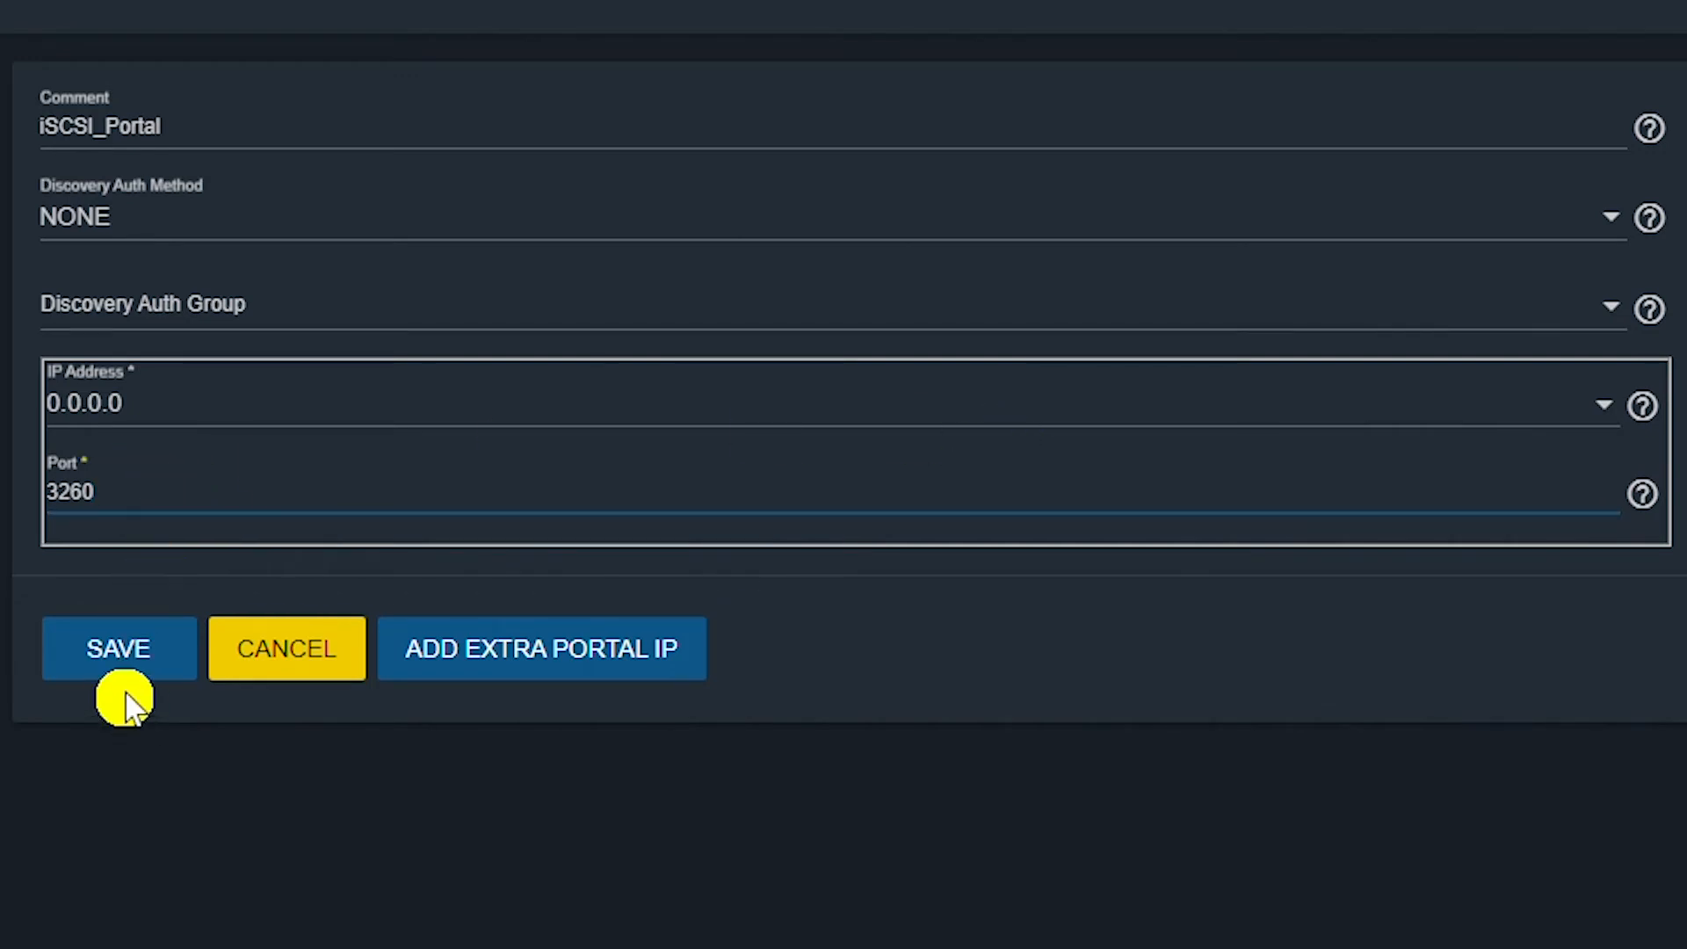
click(110, 668)
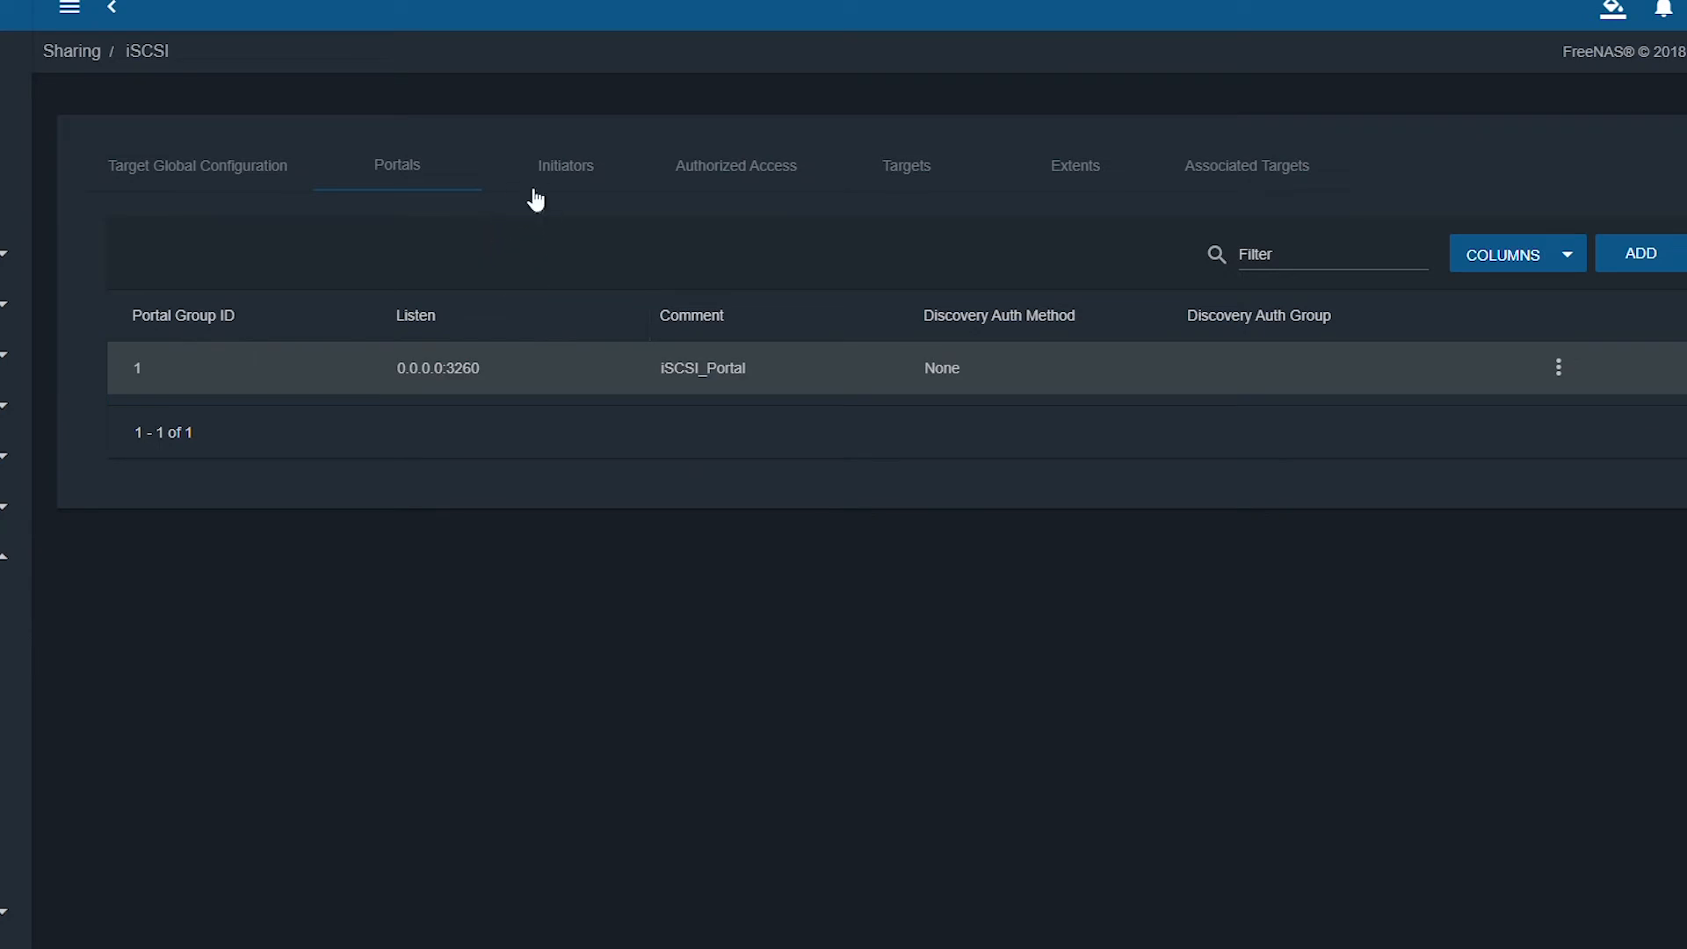
click(574, 176)
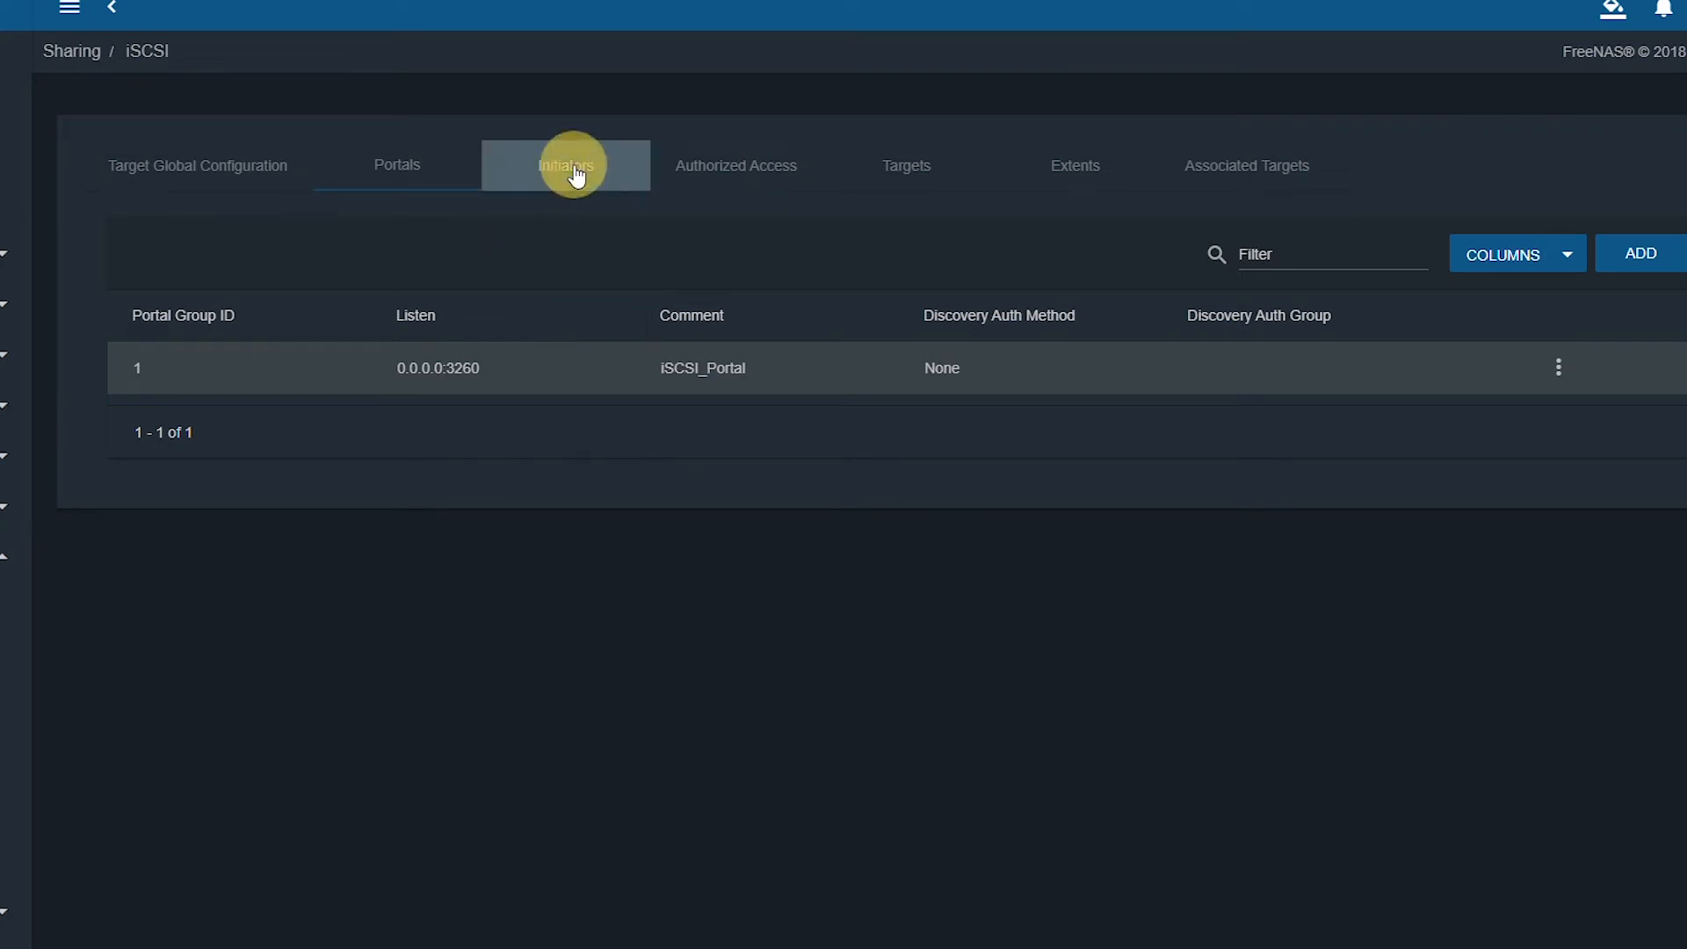
Add initiator group 1 allowing ALL initiators and ALL authorized networks, then view the Targets list.
click(1642, 256)
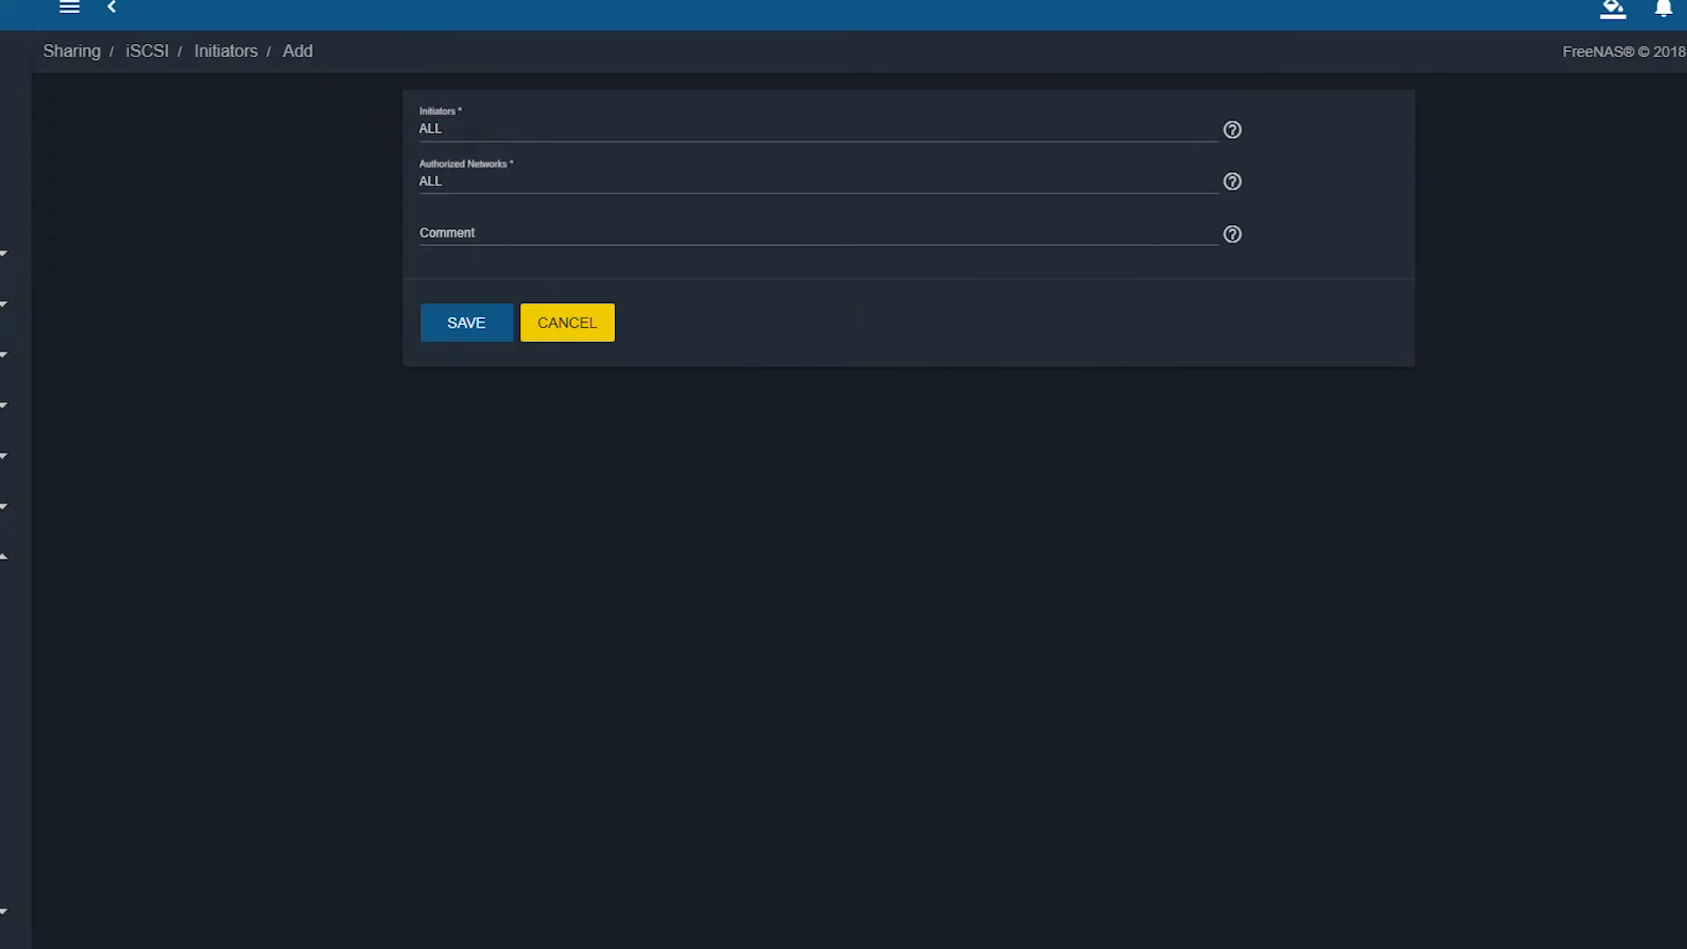
click(460, 336)
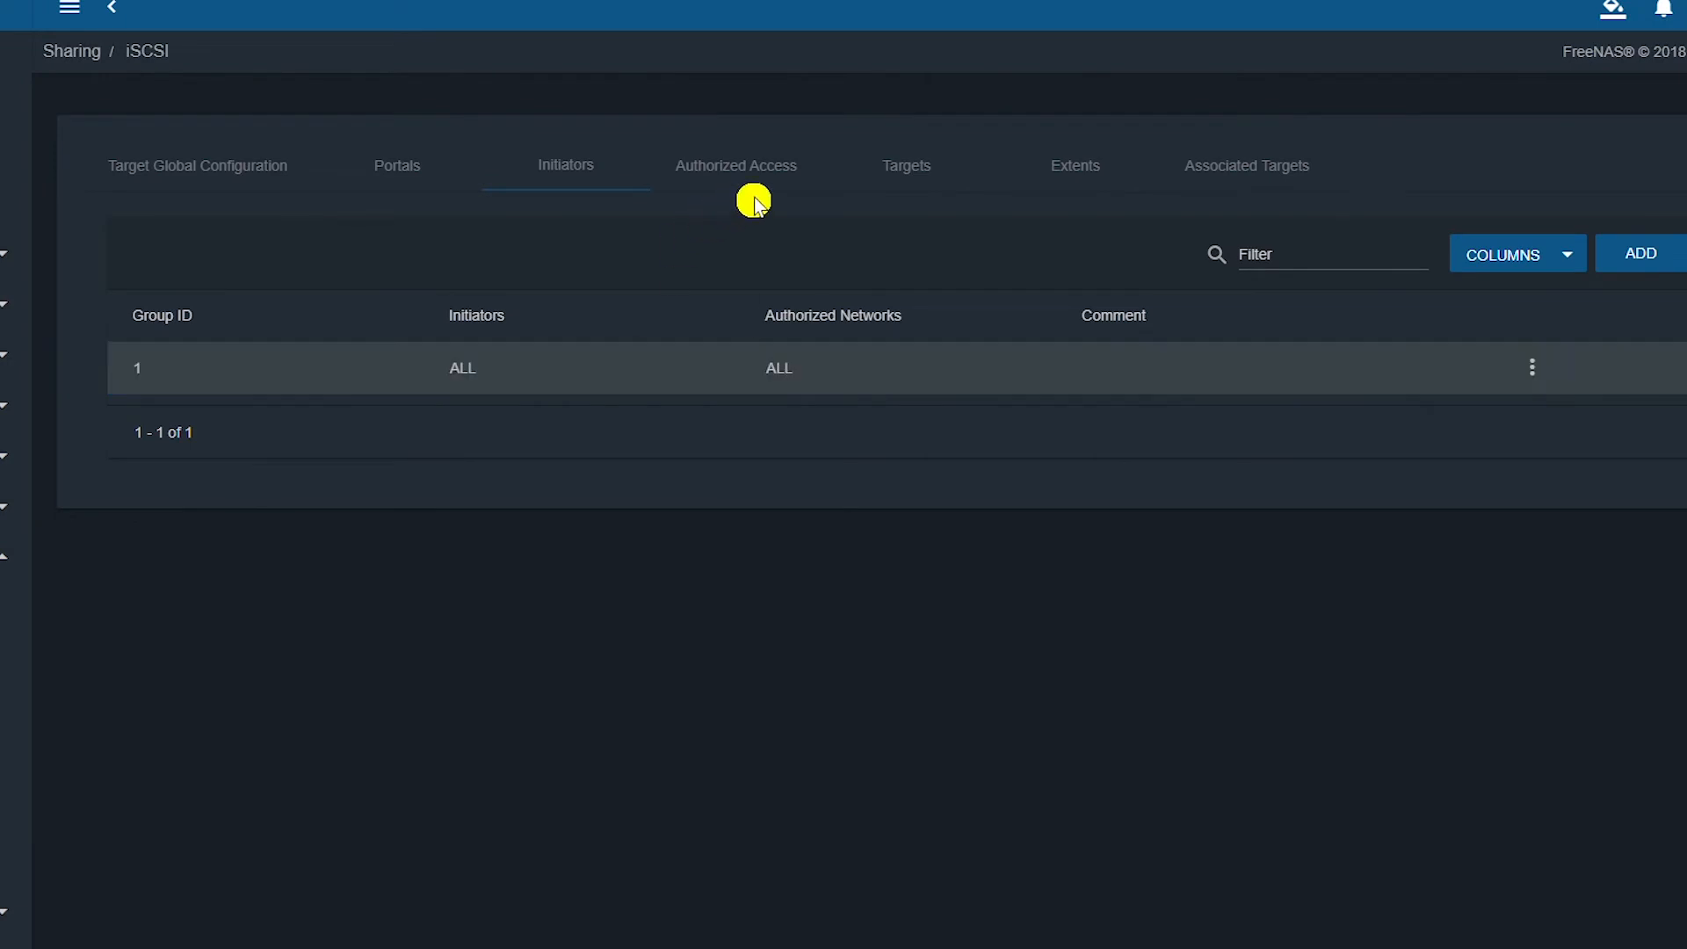
click(595, 239)
click(904, 172)
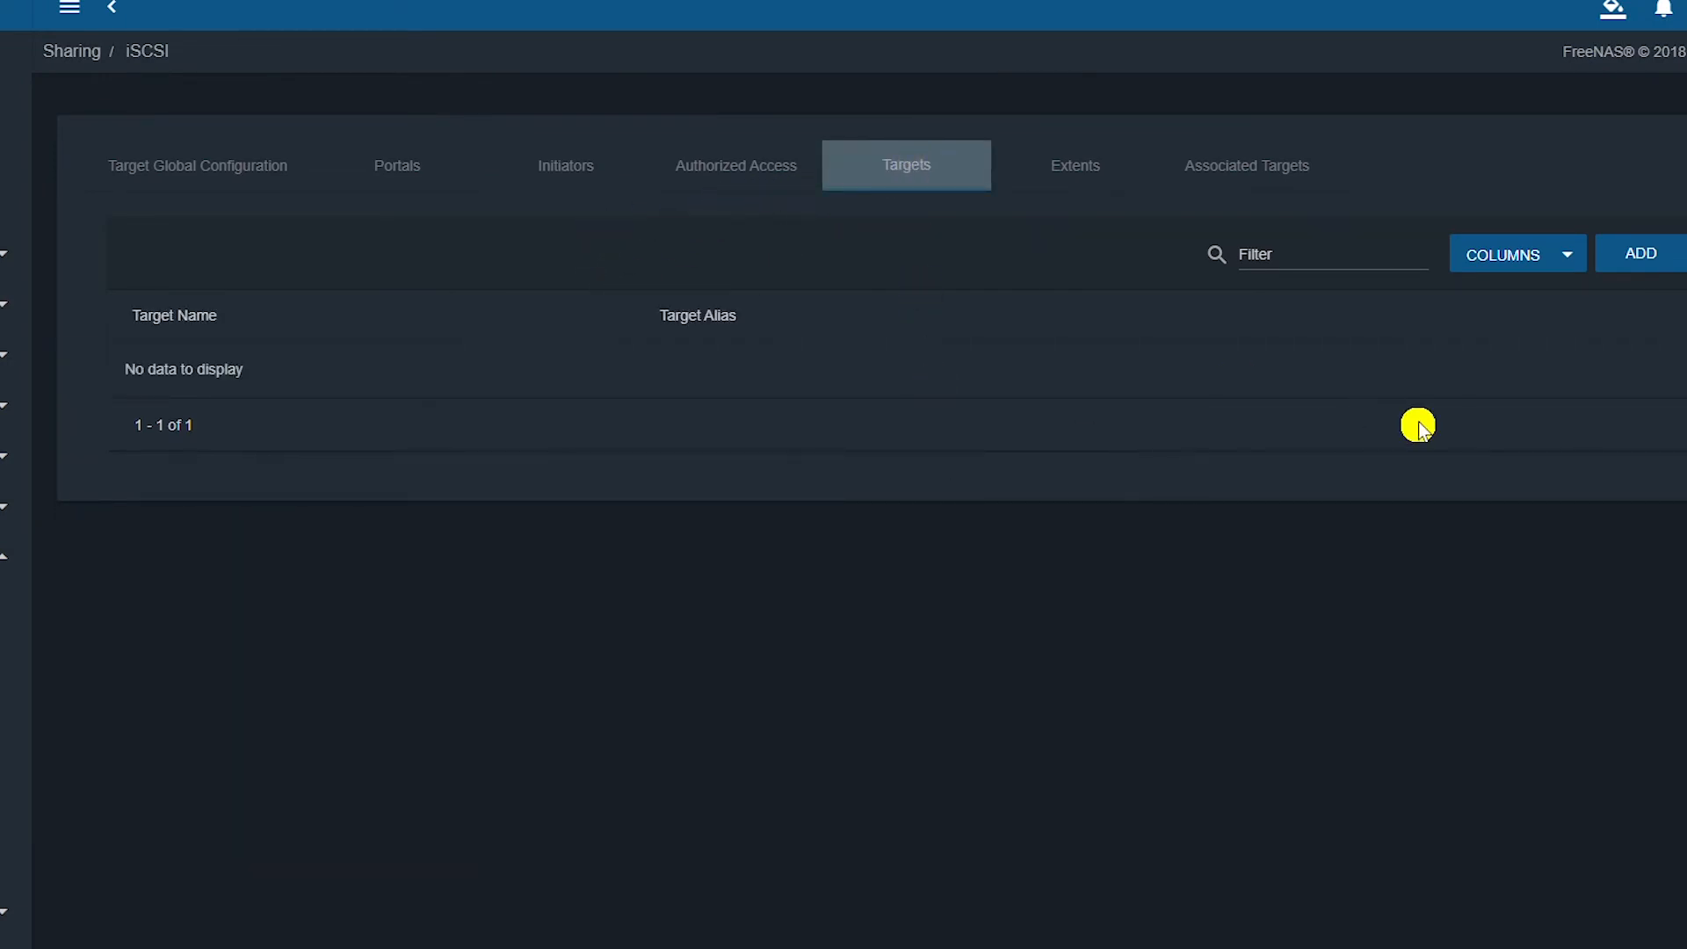
Start a new target named iscsitarget1 with the alias iscsitarget1.
click(1640, 257)
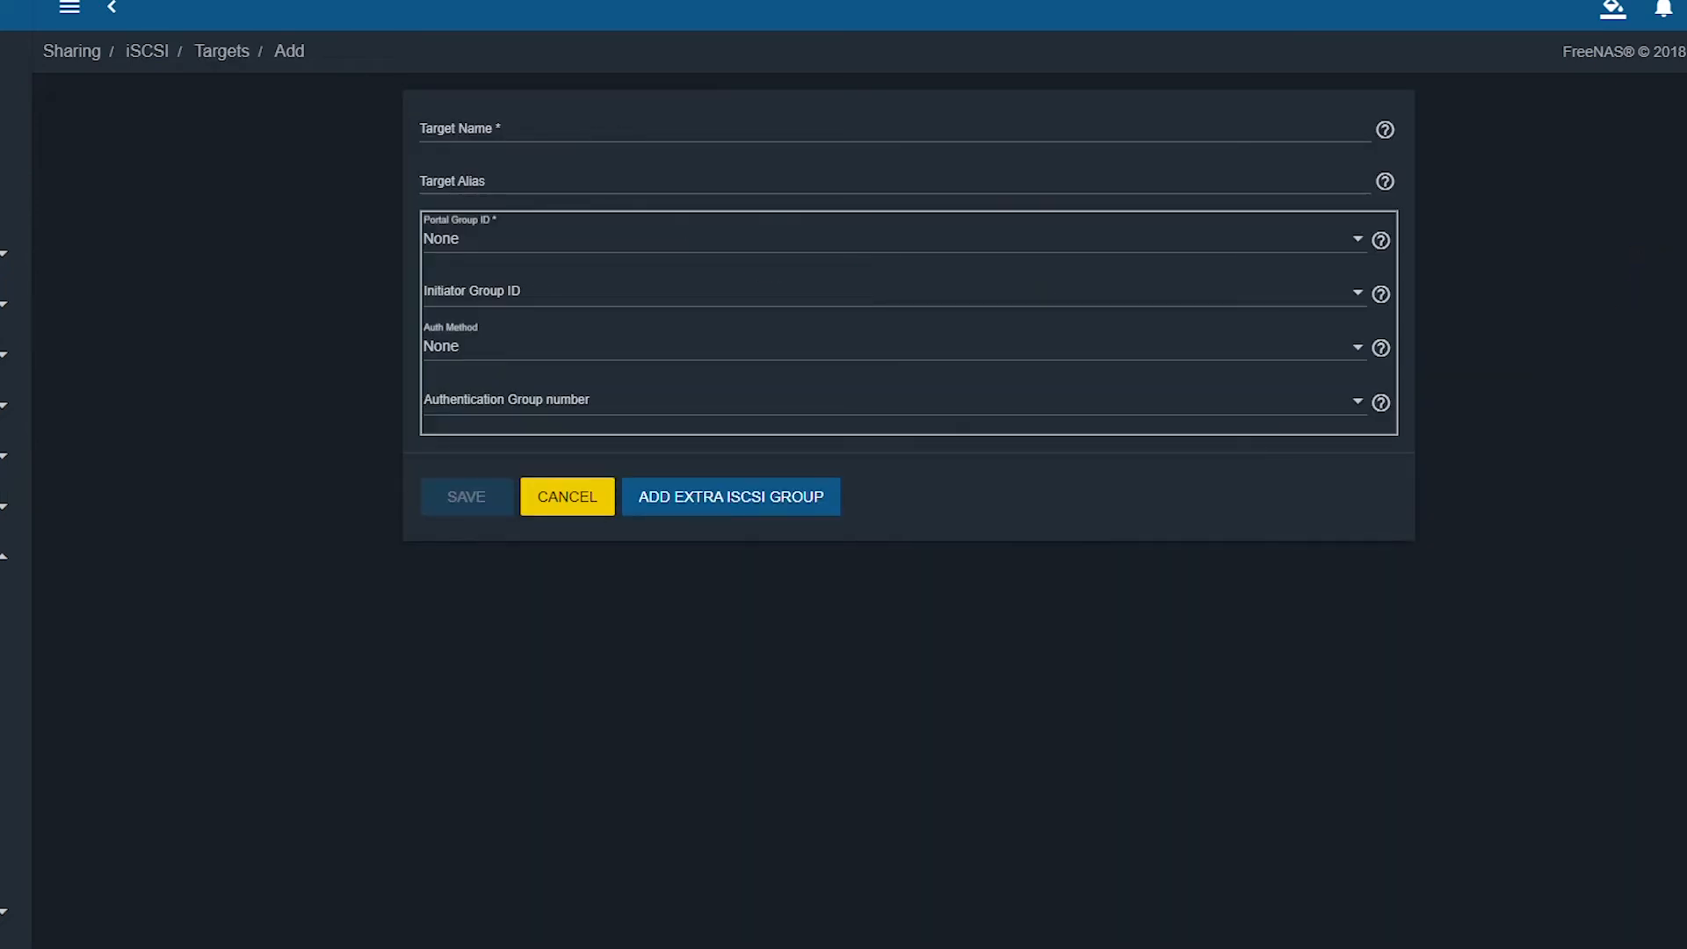
click(599, 130)
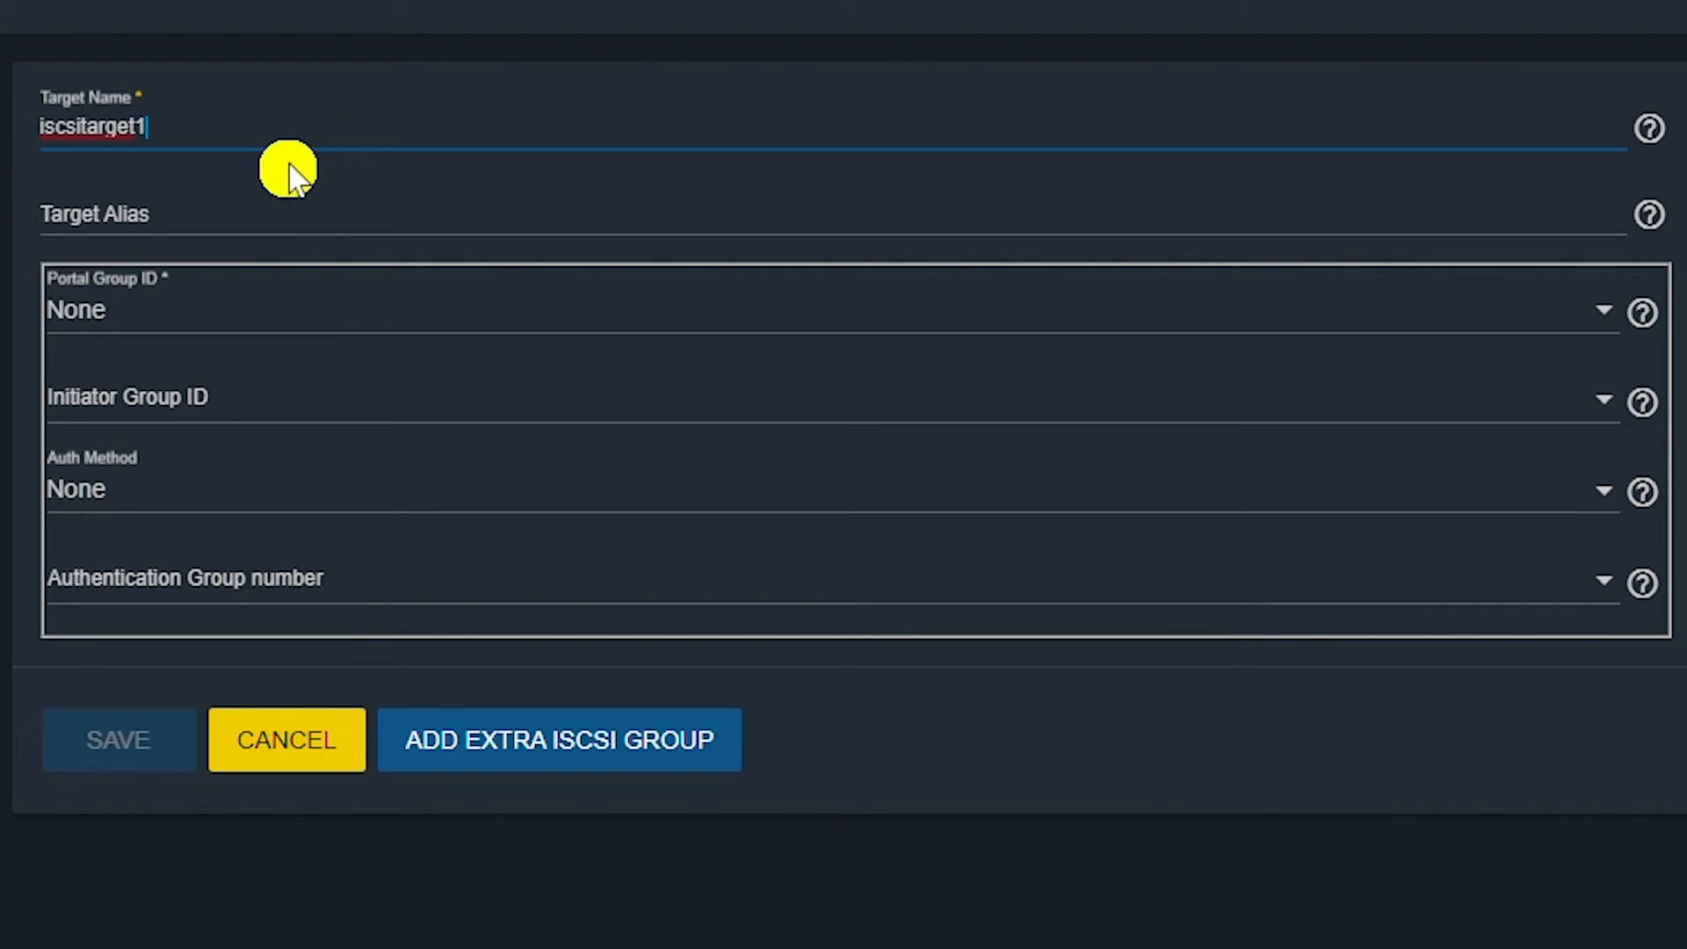
drag(159, 127, 8, 97)
key(ctrl+c)
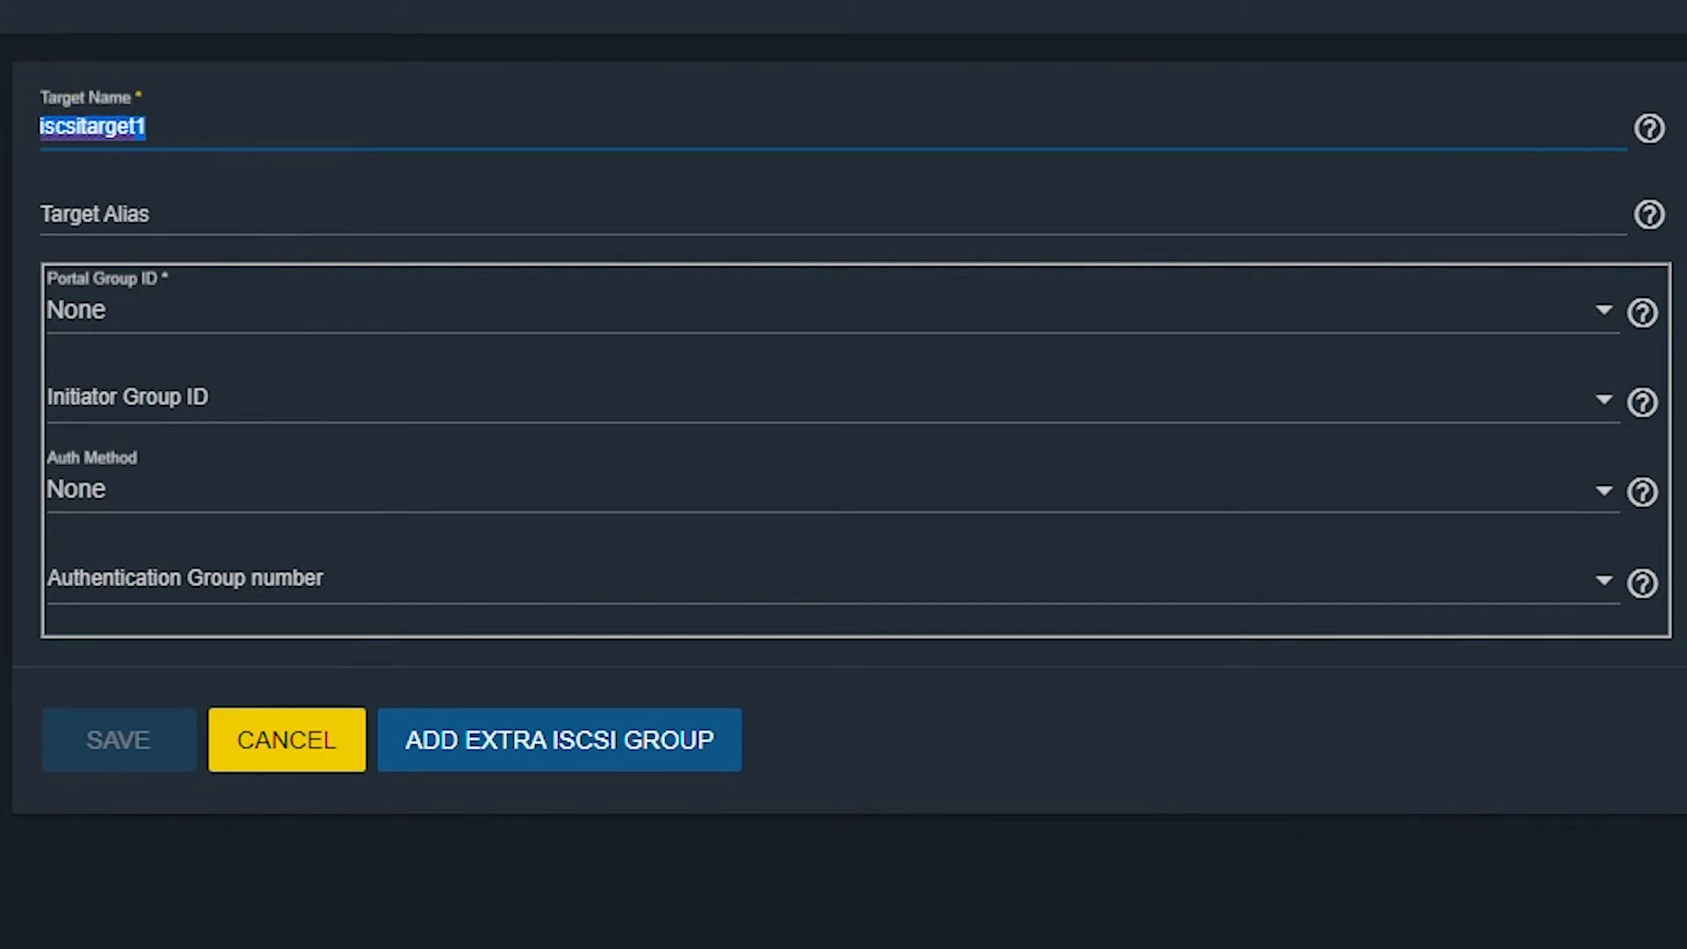
click(174, 207)
key(ctrl+v)
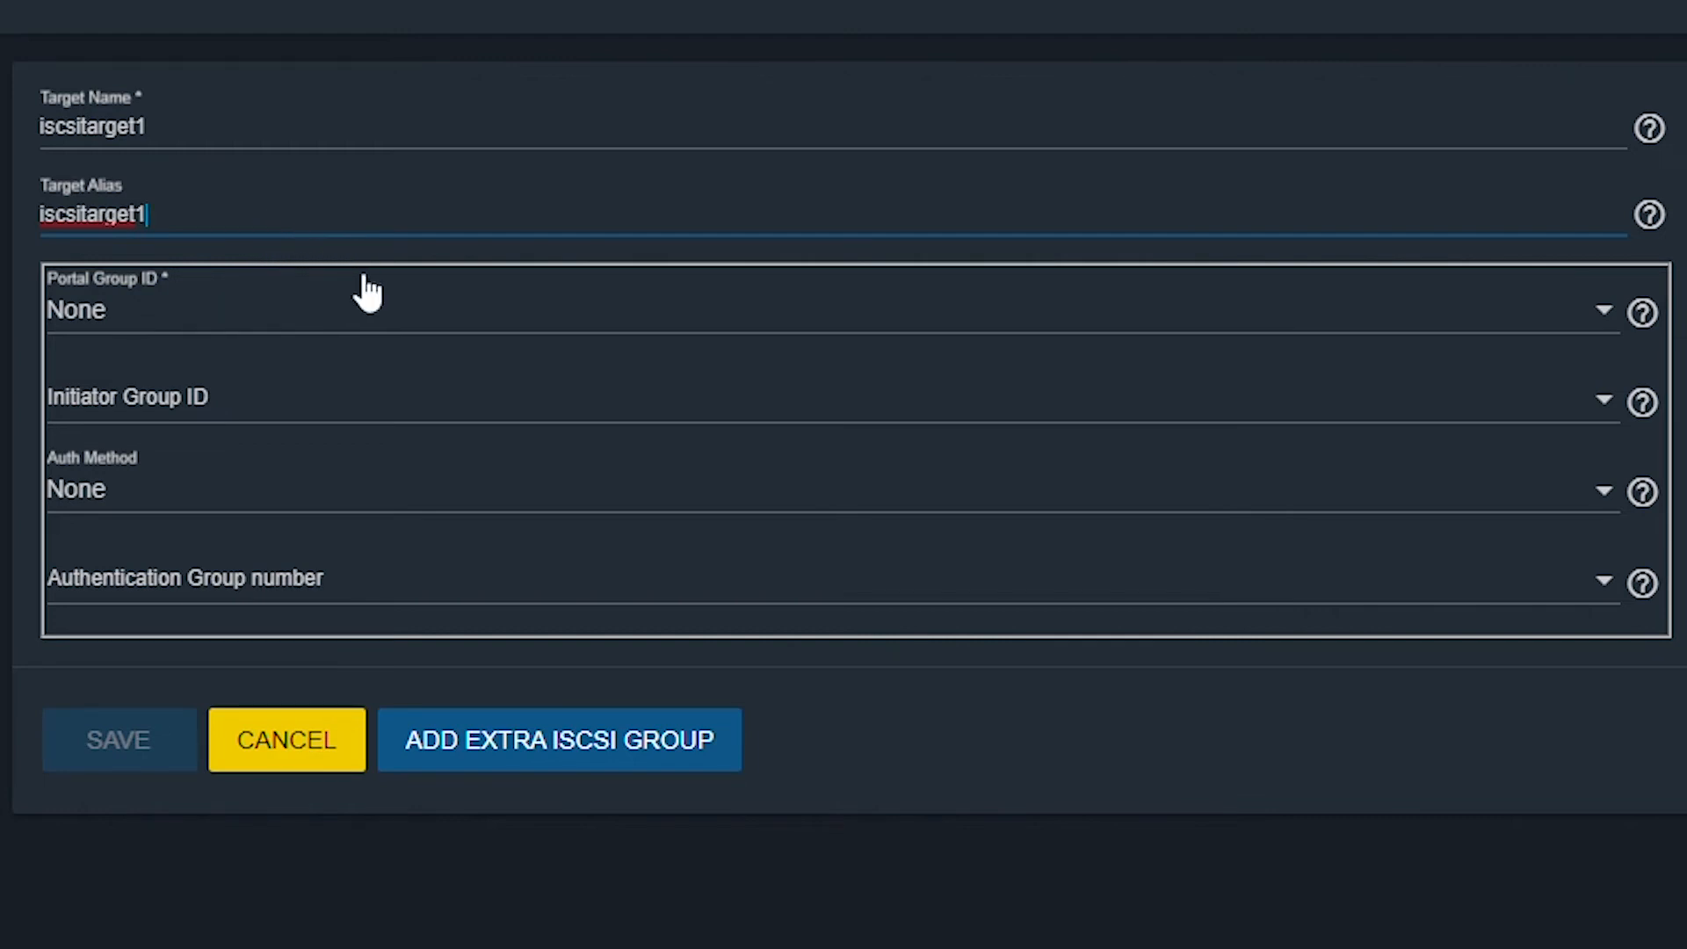
Assign portal group 1 (iSCSI_Portal), initiator group 1 and auth group None, then save the target.
click(282, 333)
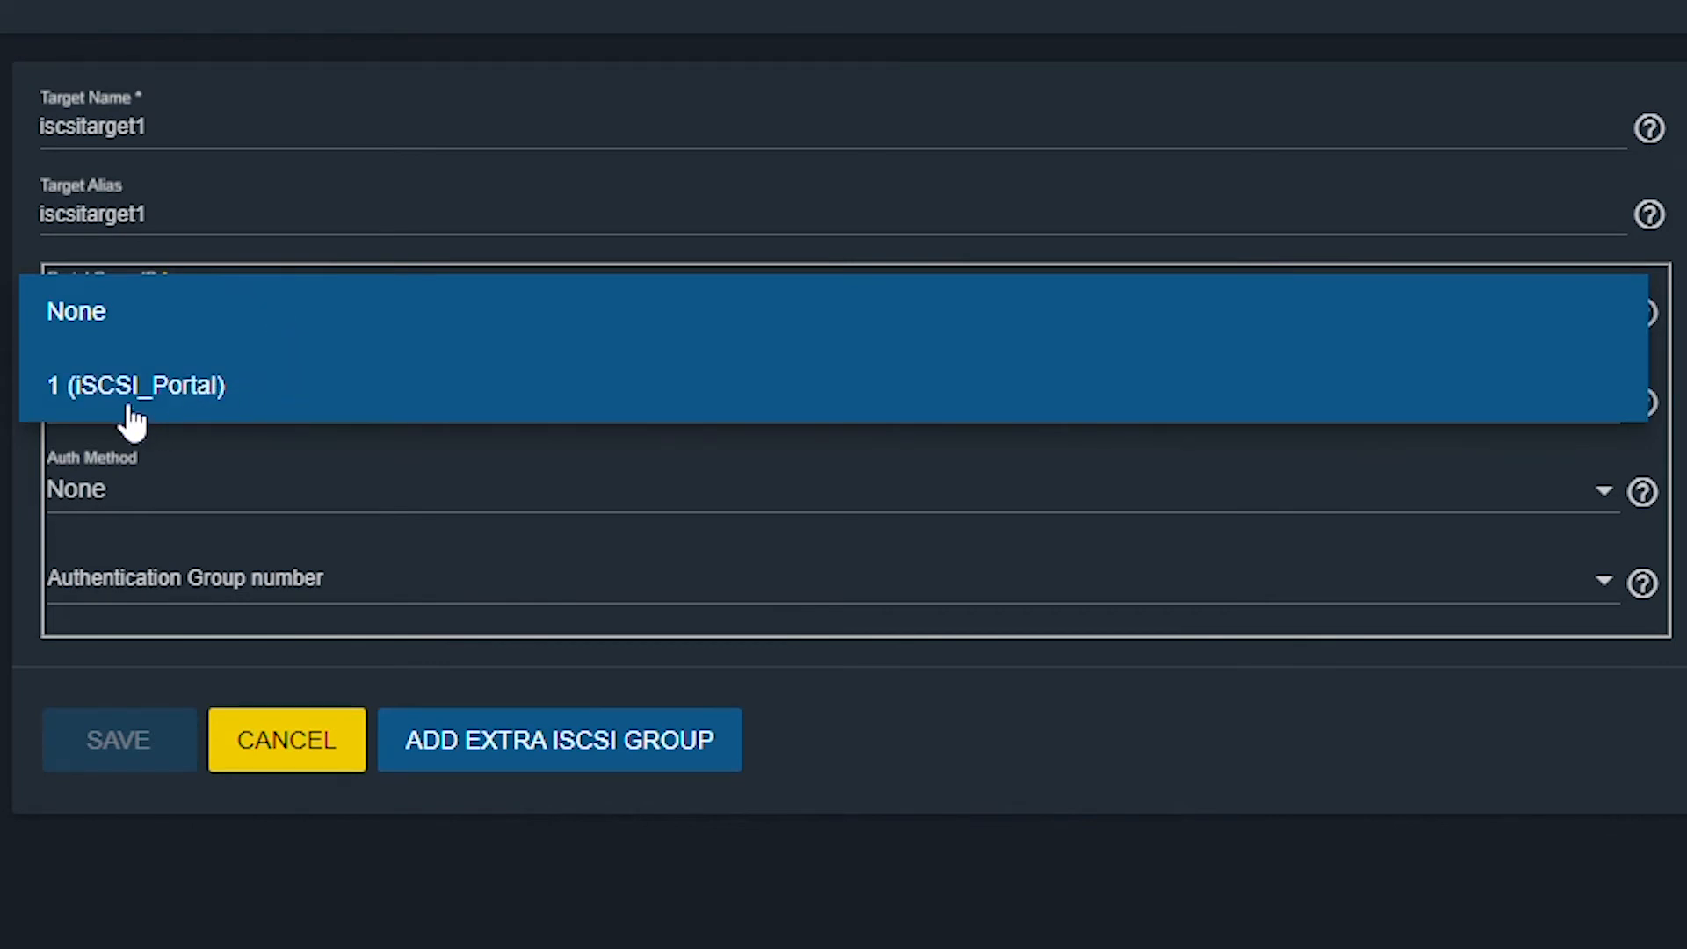
click(220, 406)
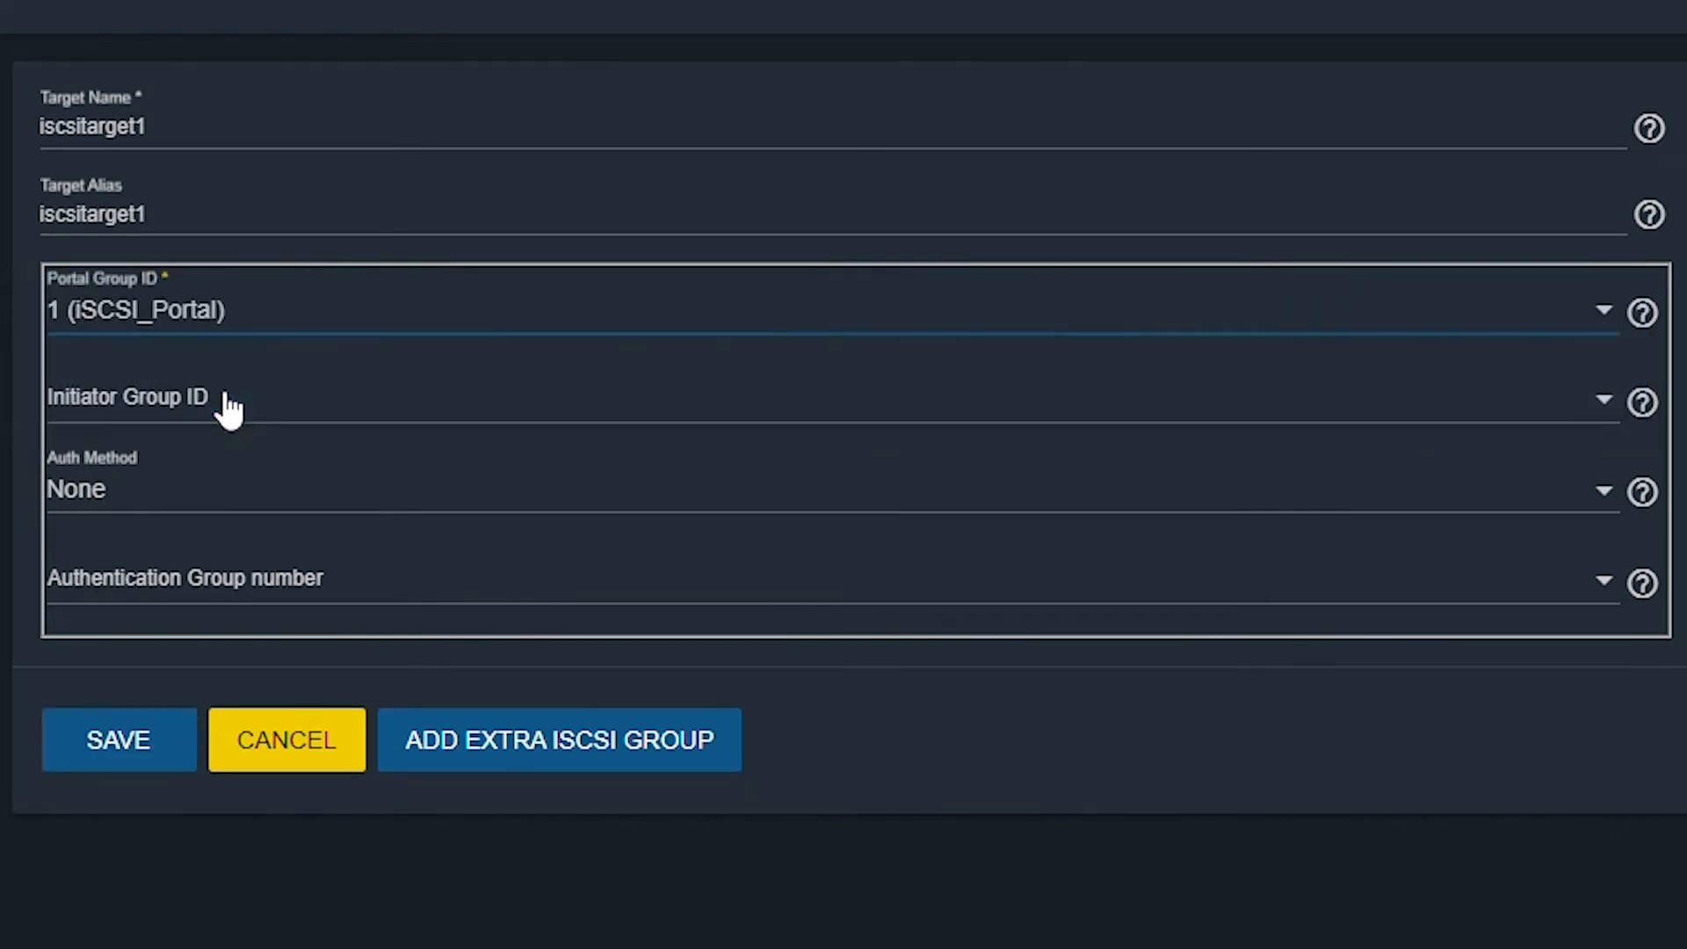
click(324, 350)
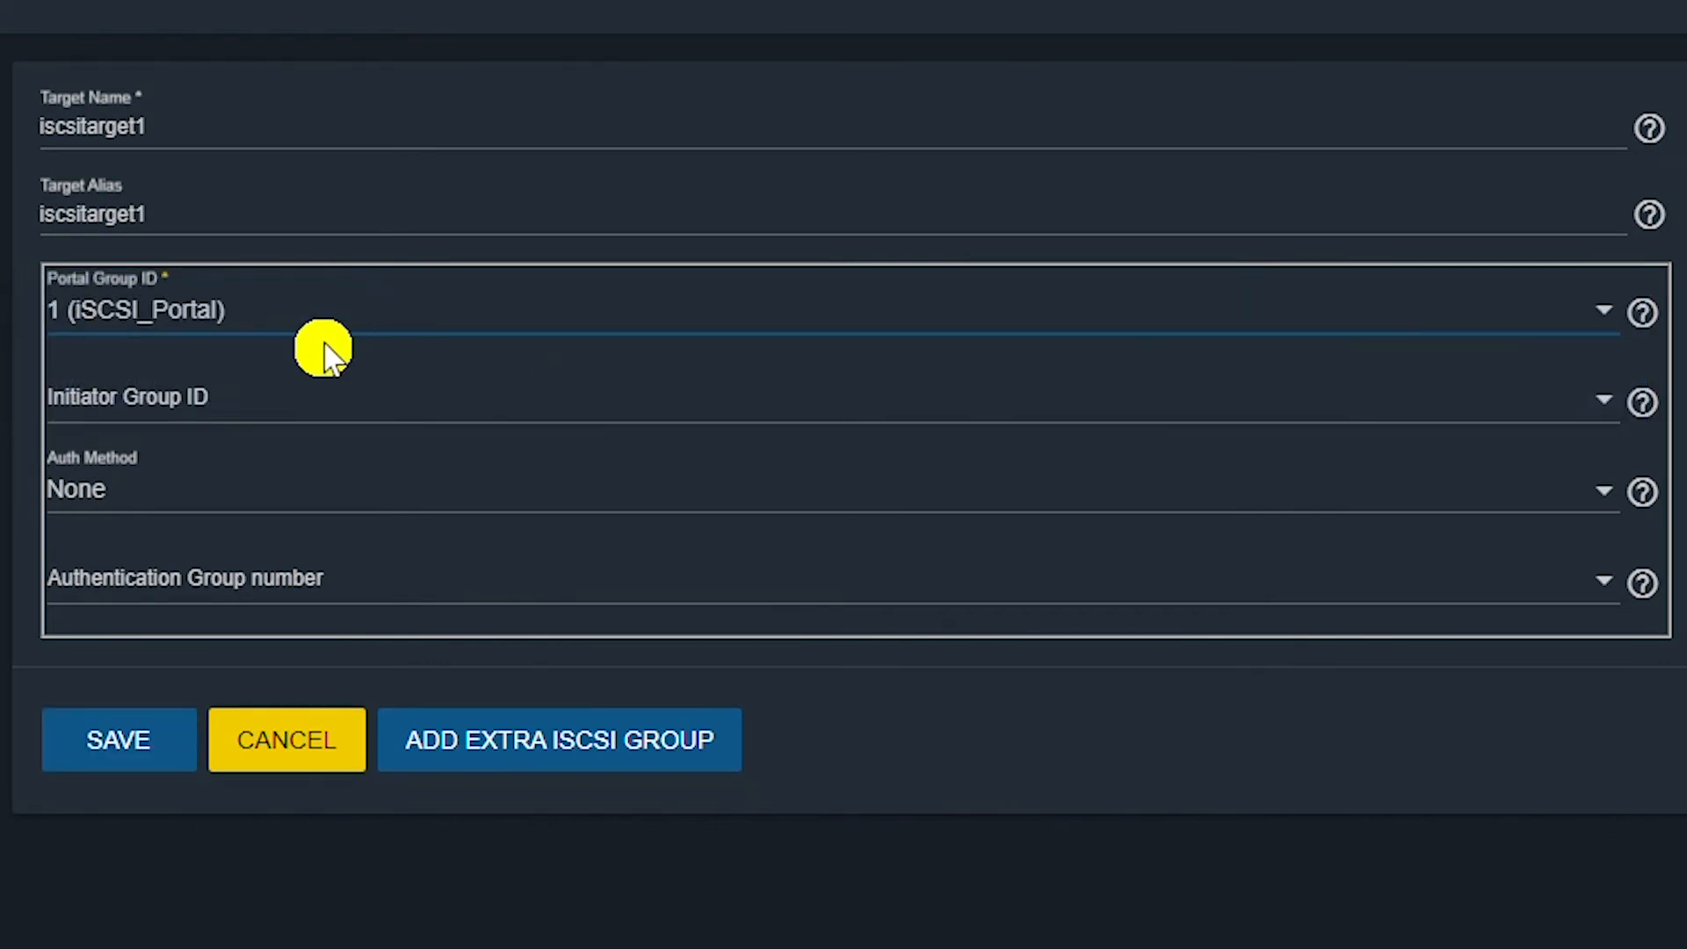
click(406, 411)
click(123, 503)
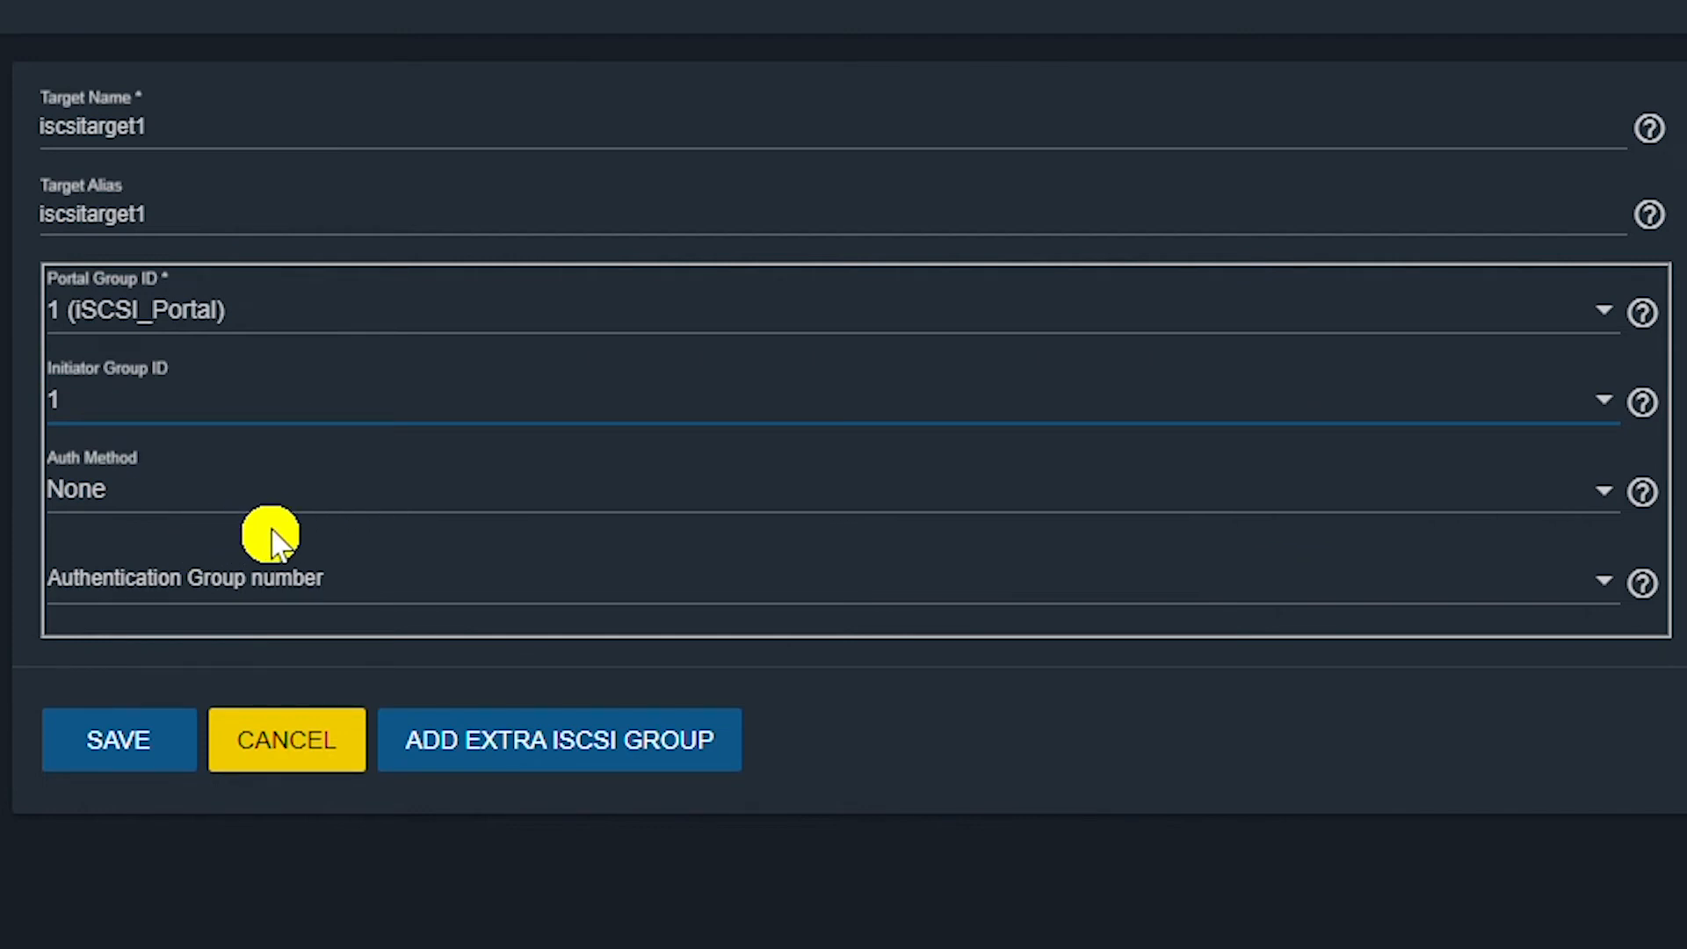
click(525, 612)
click(227, 587)
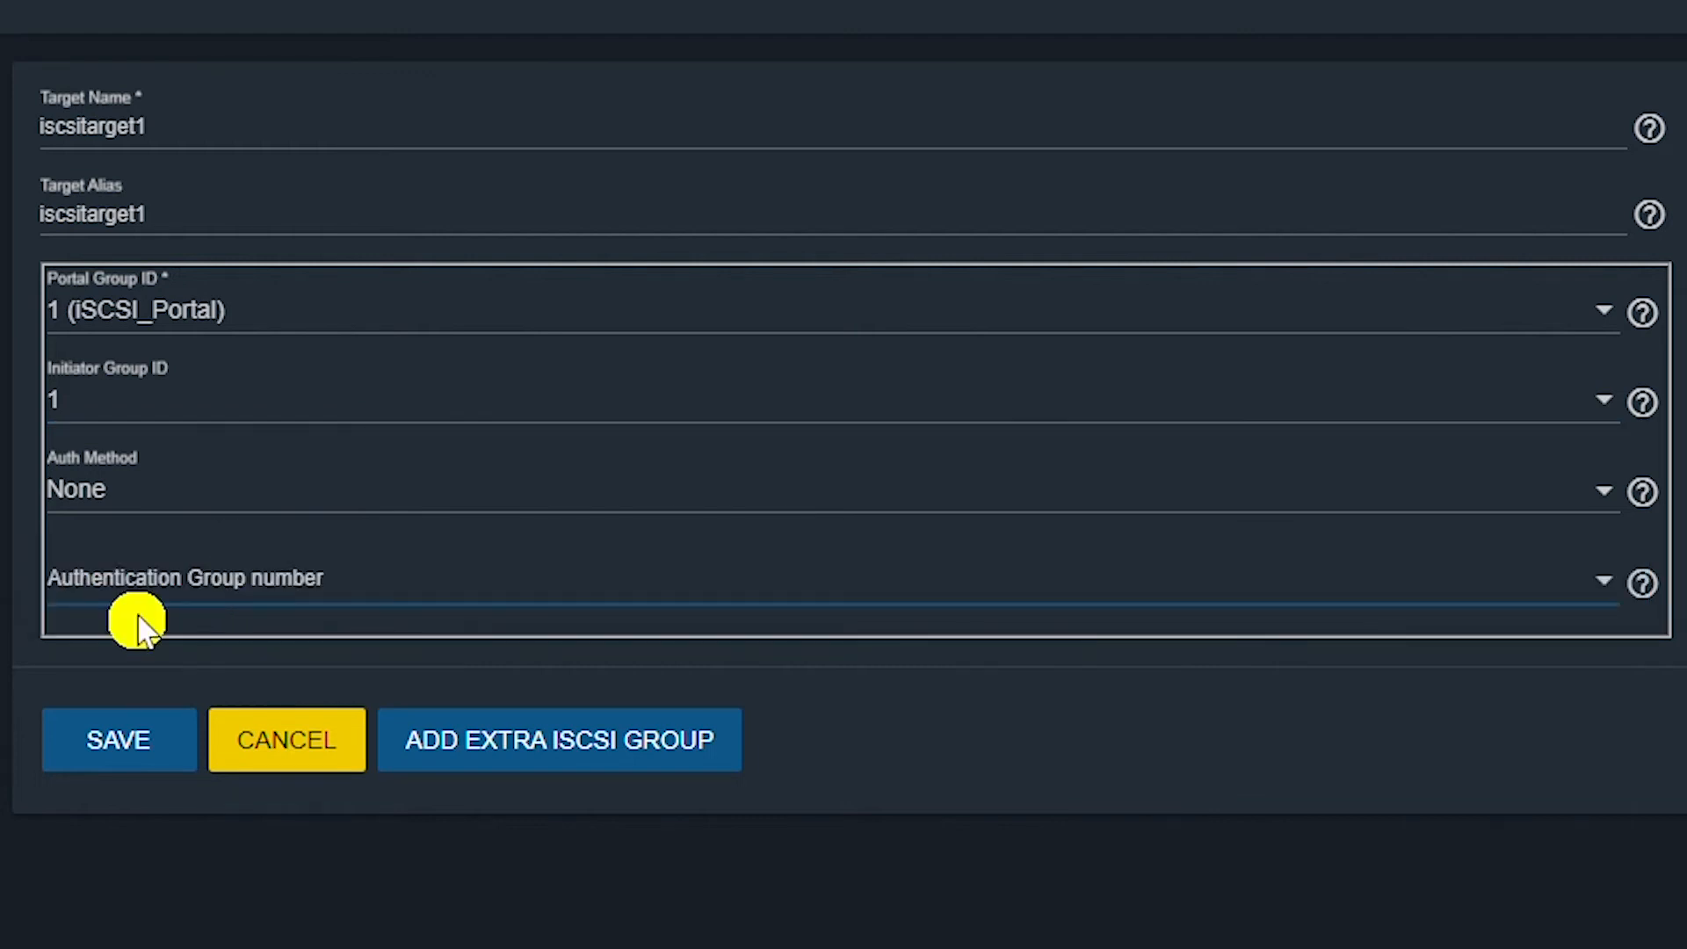
click(127, 751)
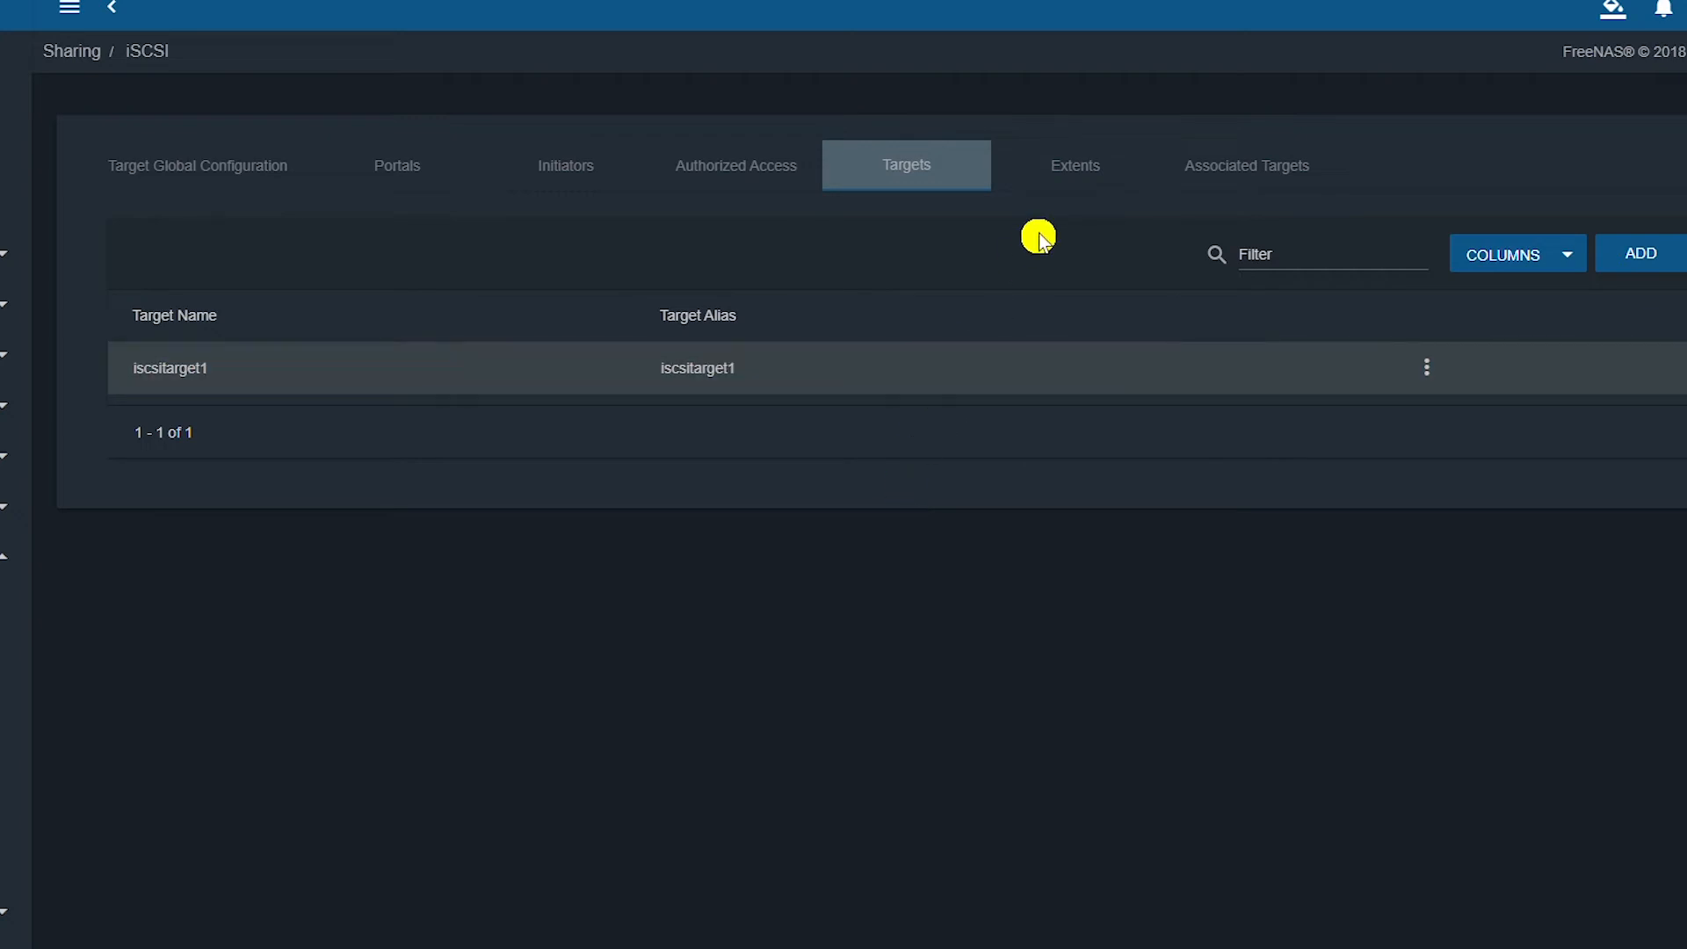
click(1087, 167)
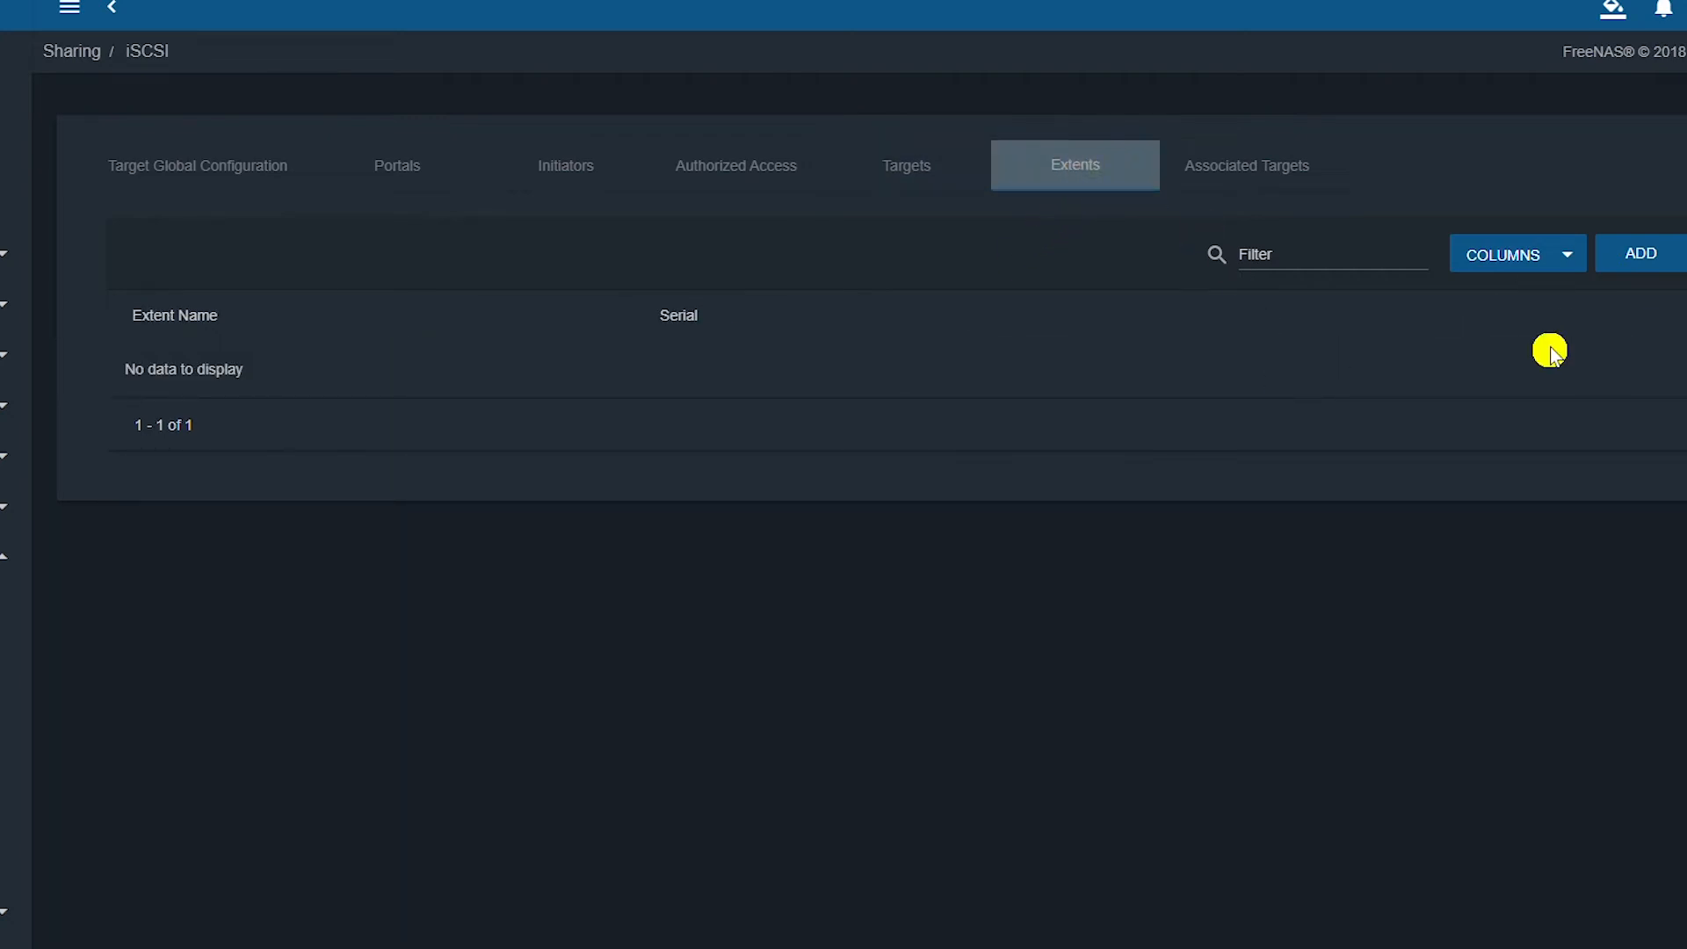
Add device extent iscsi-extent backed by Pool1/iSCSI-zvol (12.0G).
click(1641, 257)
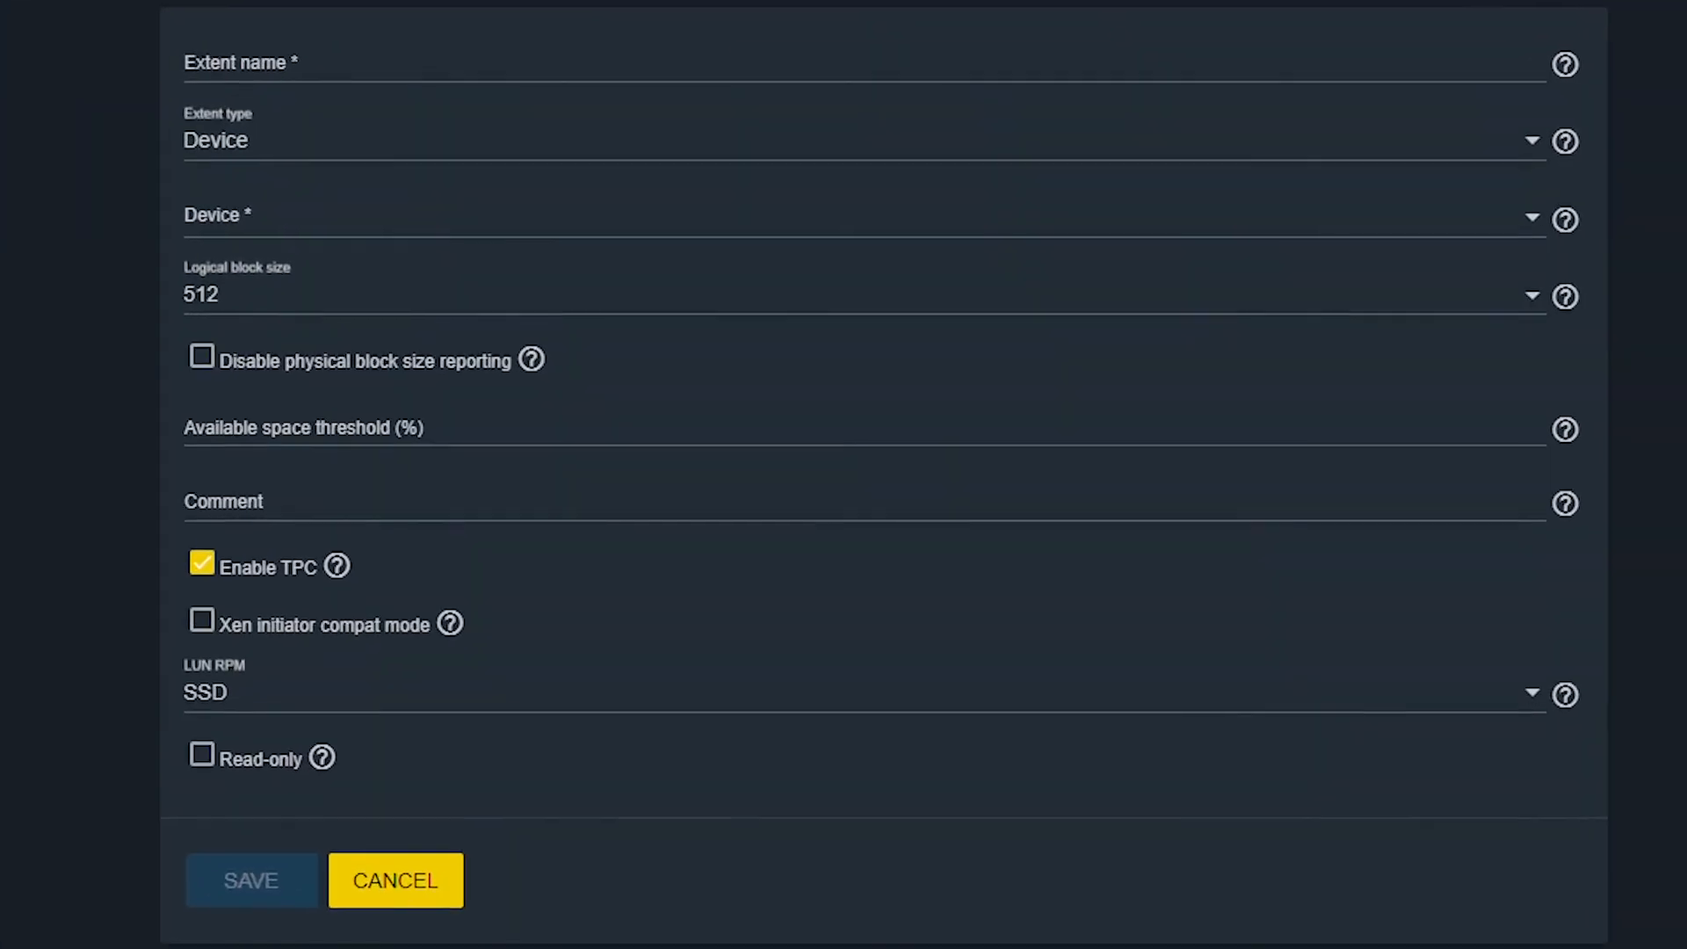
click(563, 42)
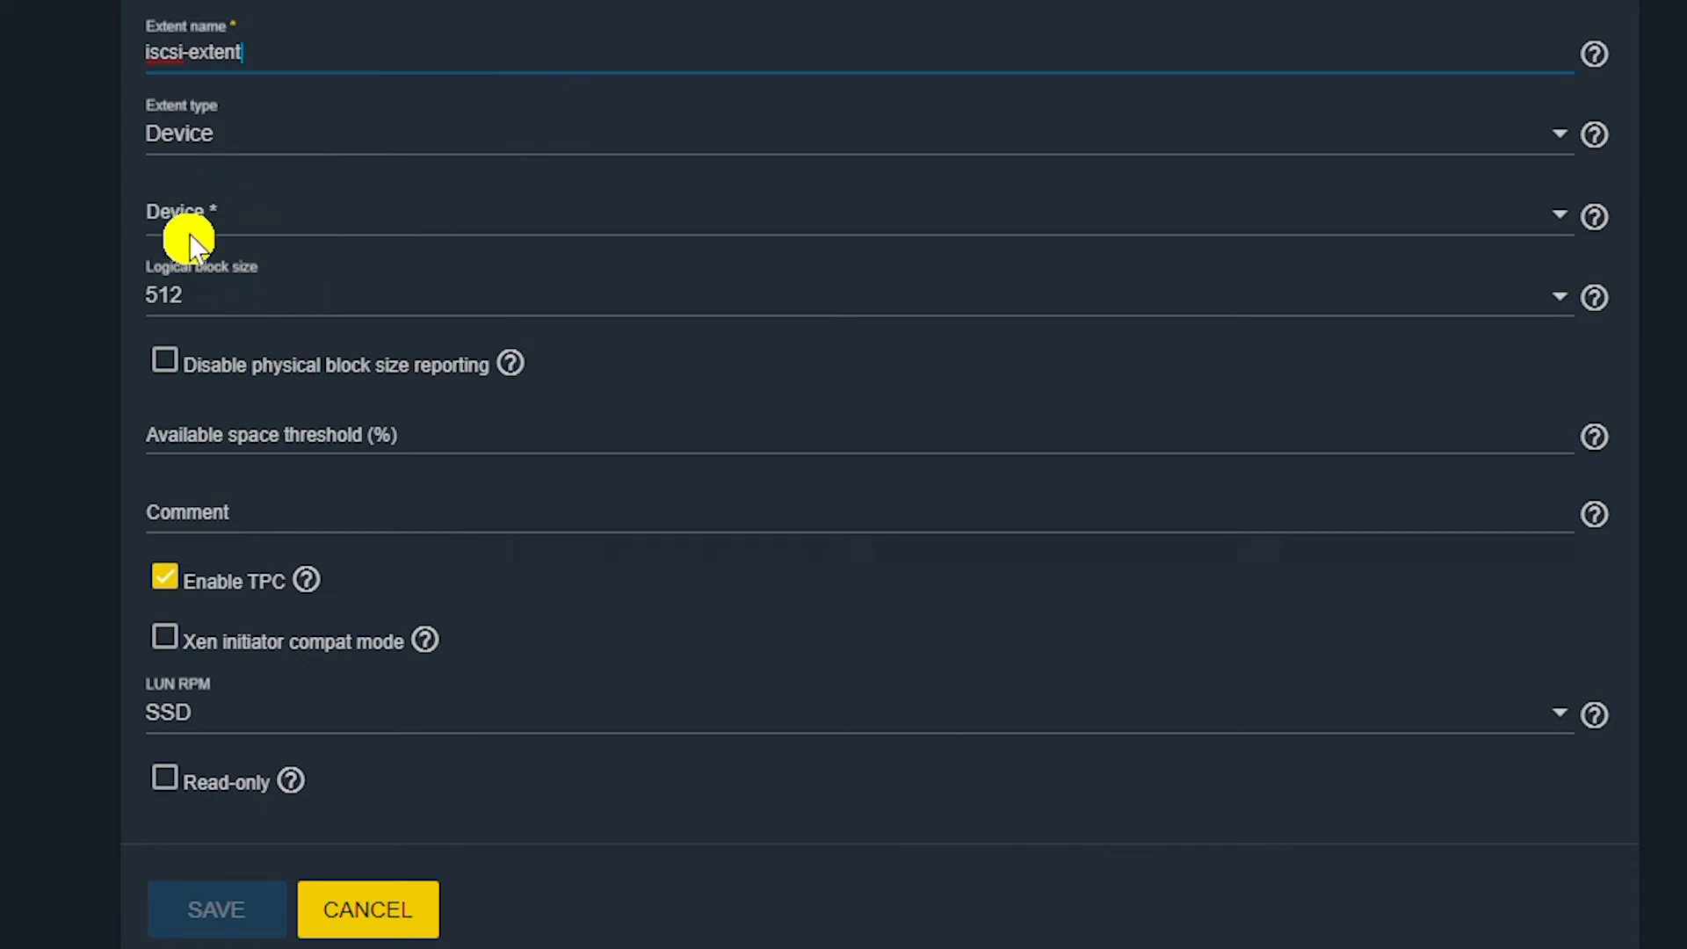
click(619, 228)
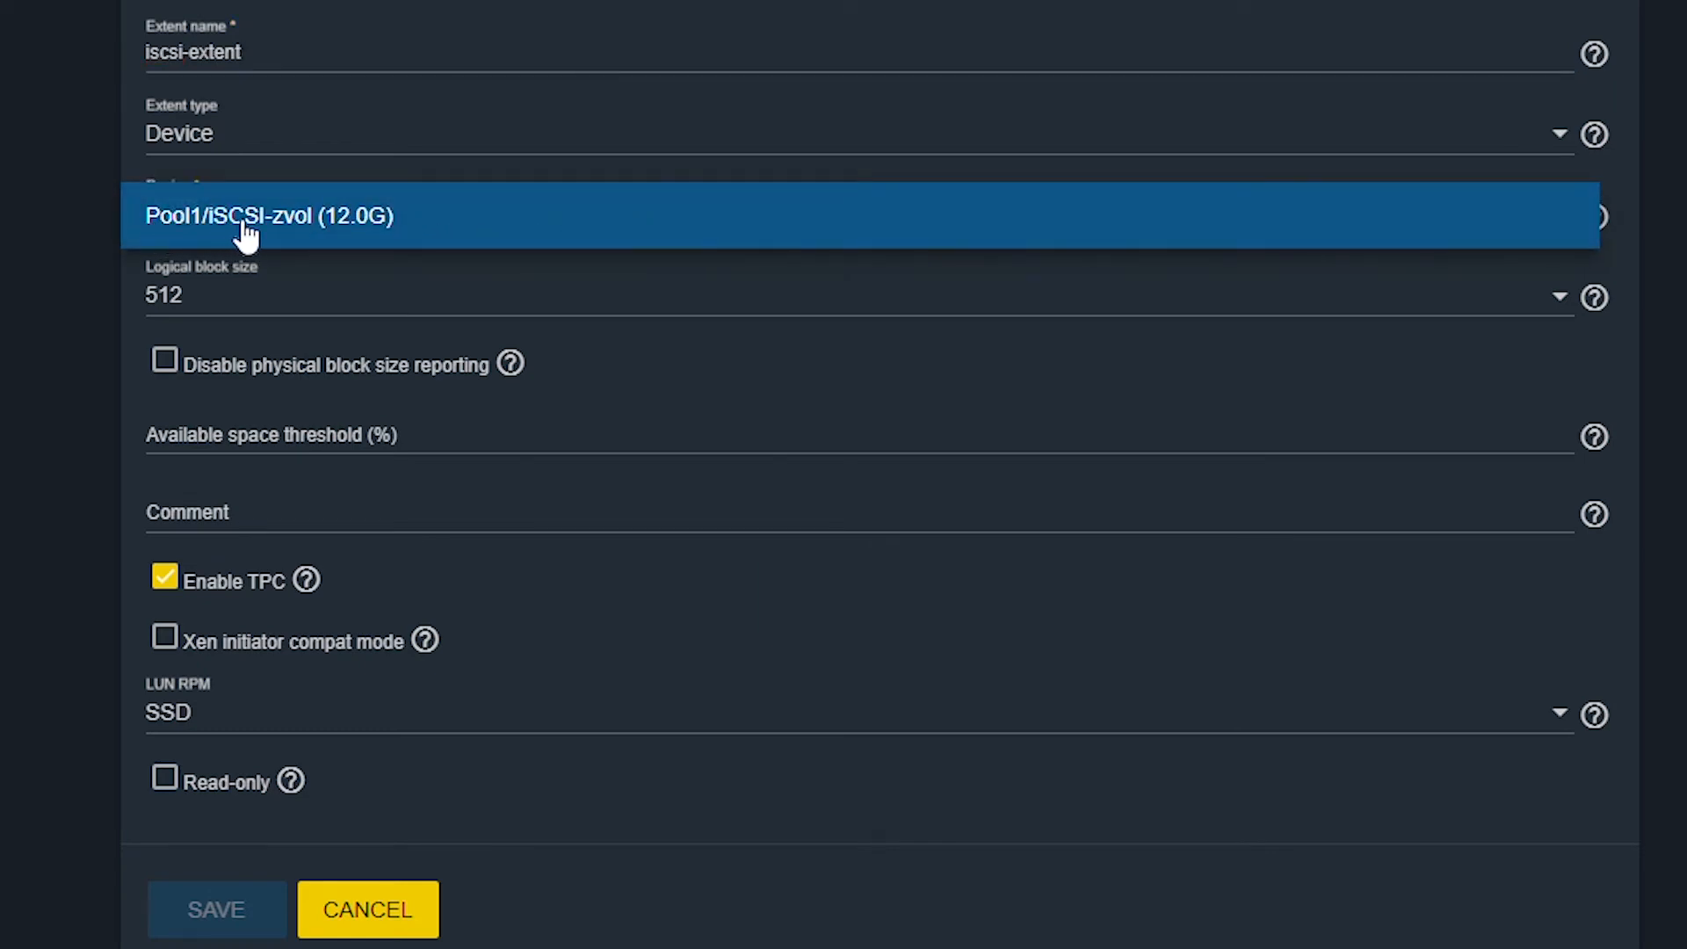
click(313, 232)
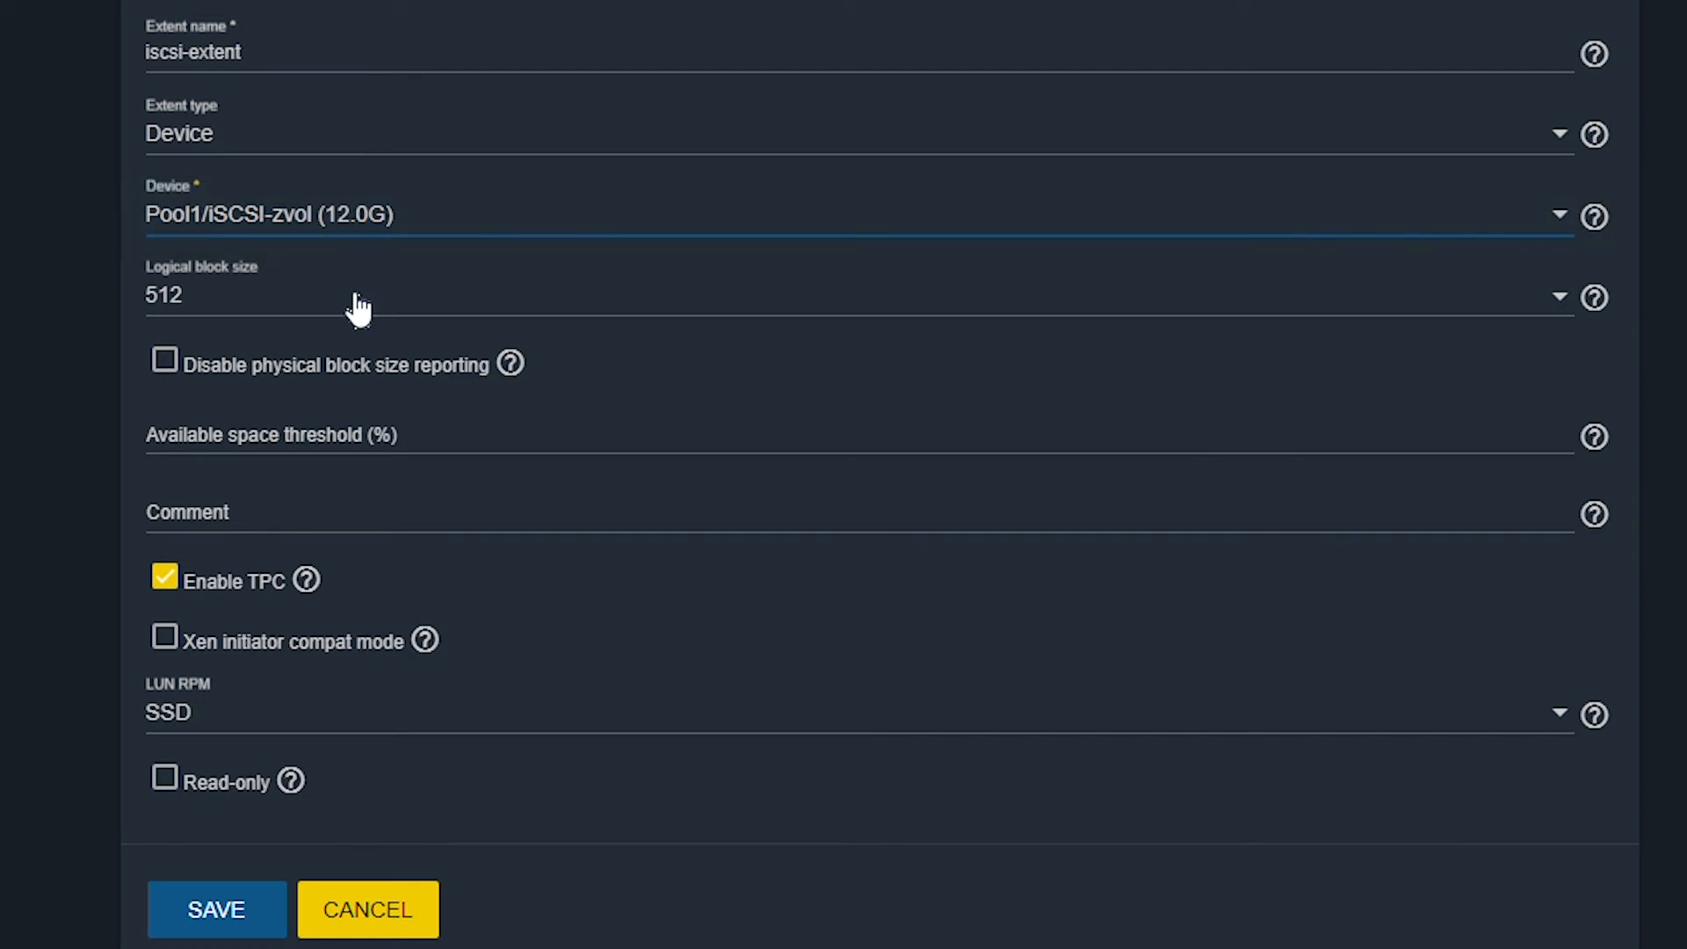
click(145, 309)
click(210, 923)
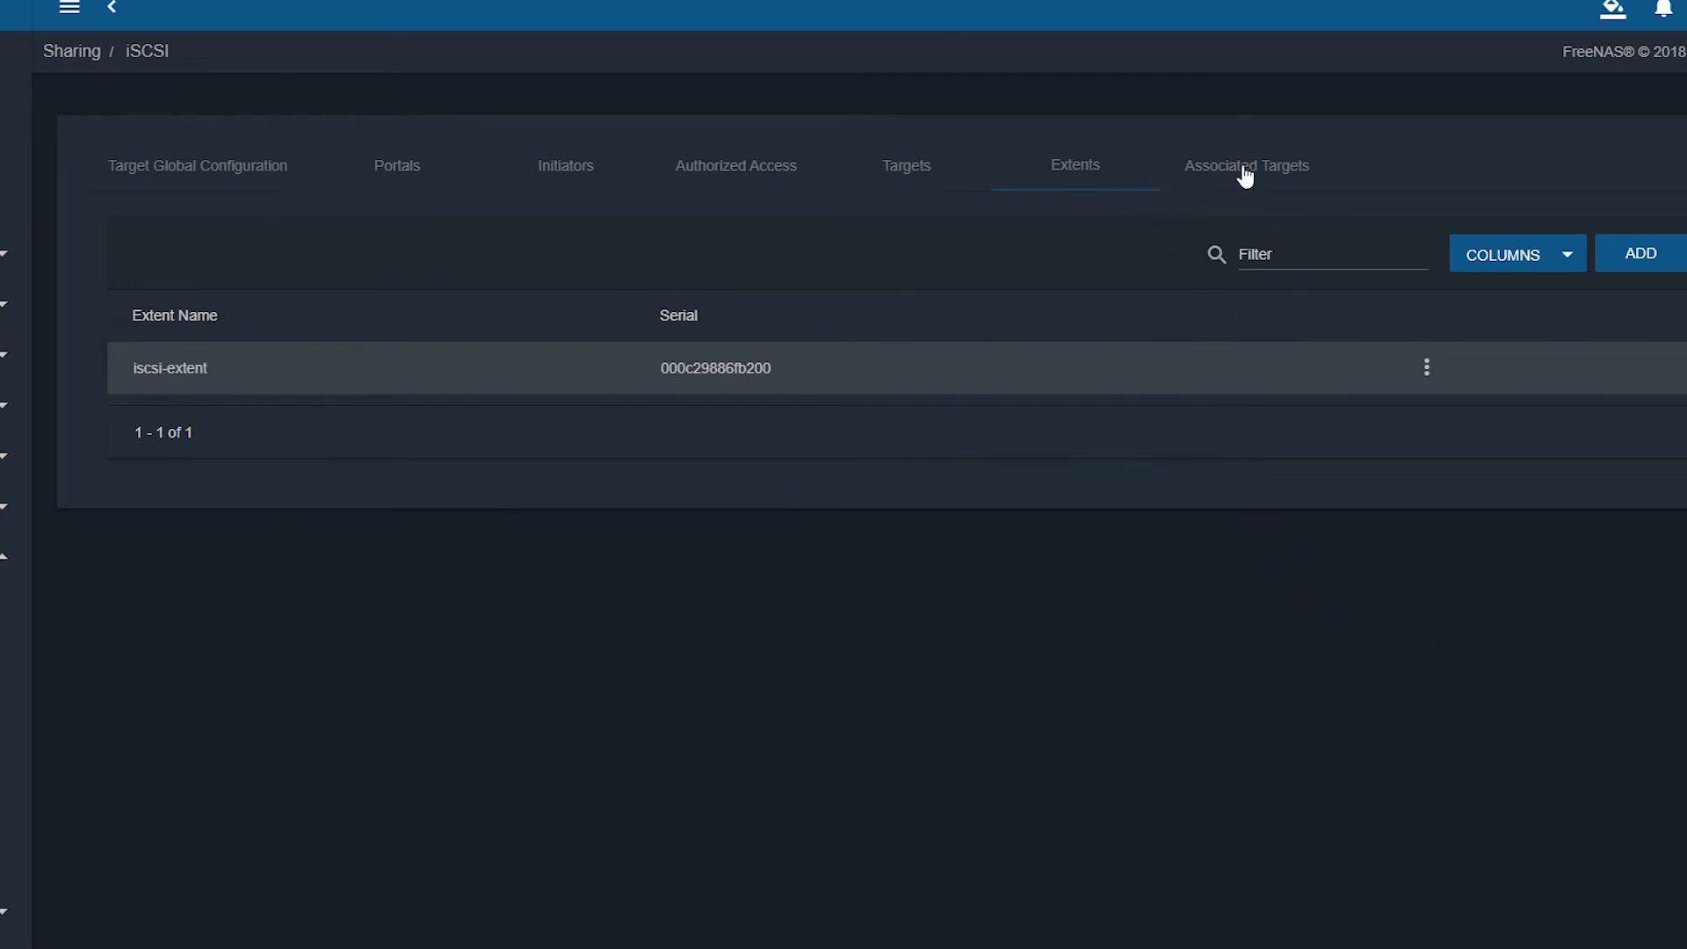
Create an associated target mapping iscsitarget1 to extent iscsi-extent with LUN ID 1.
click(1280, 178)
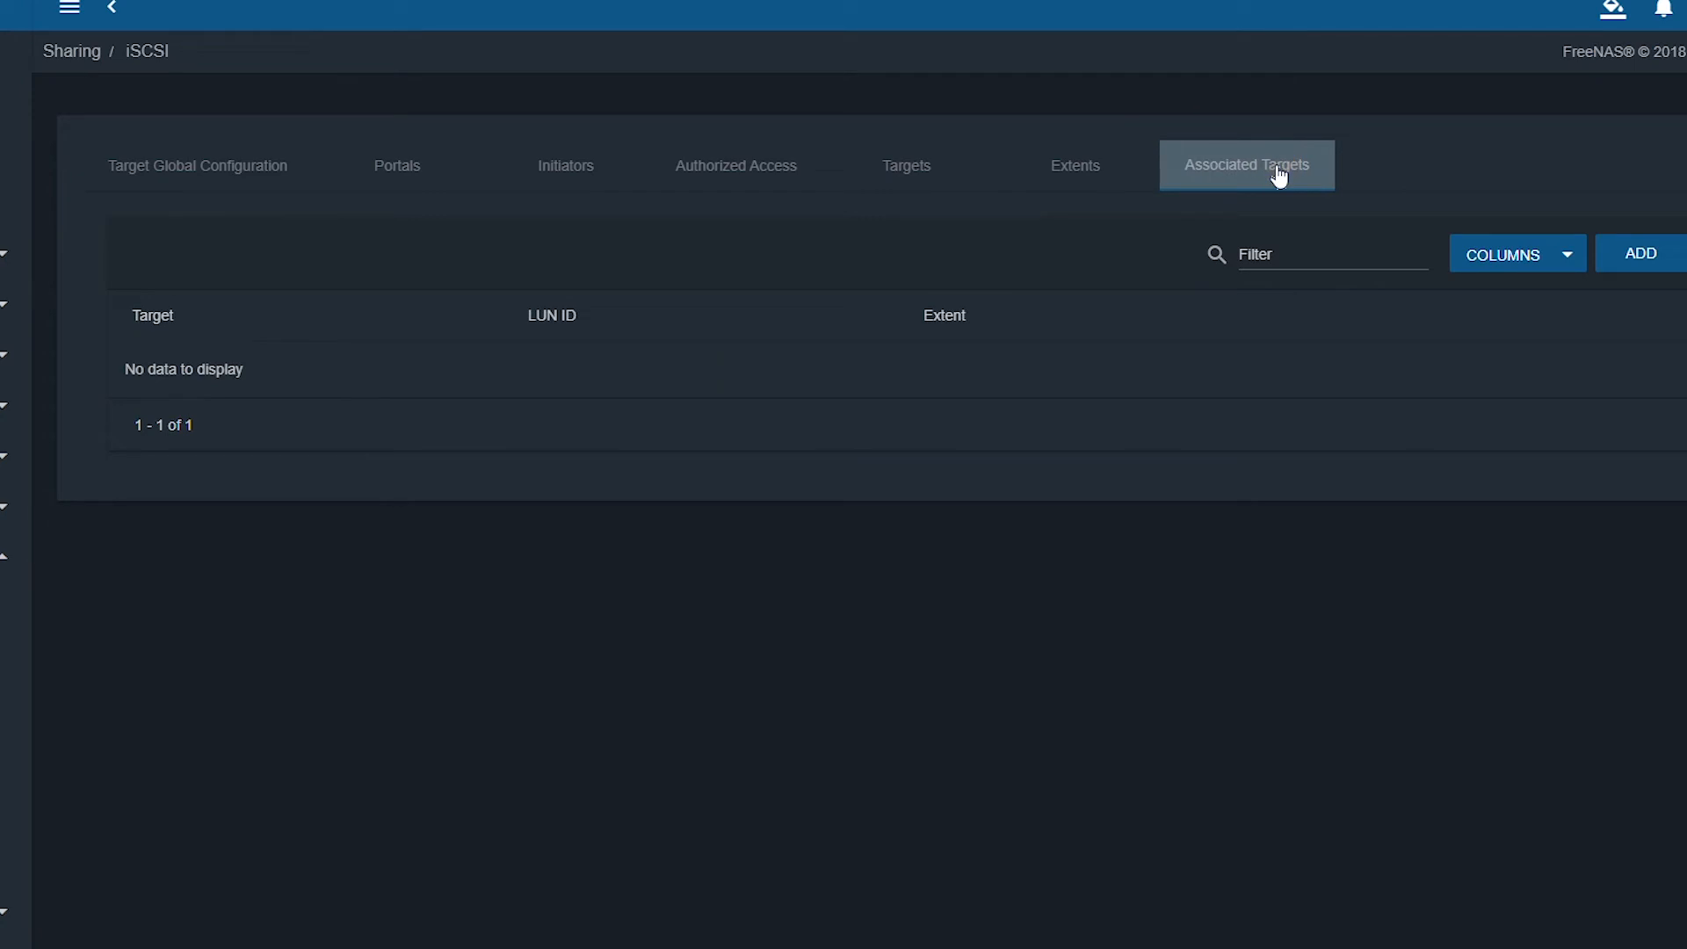
click(1641, 256)
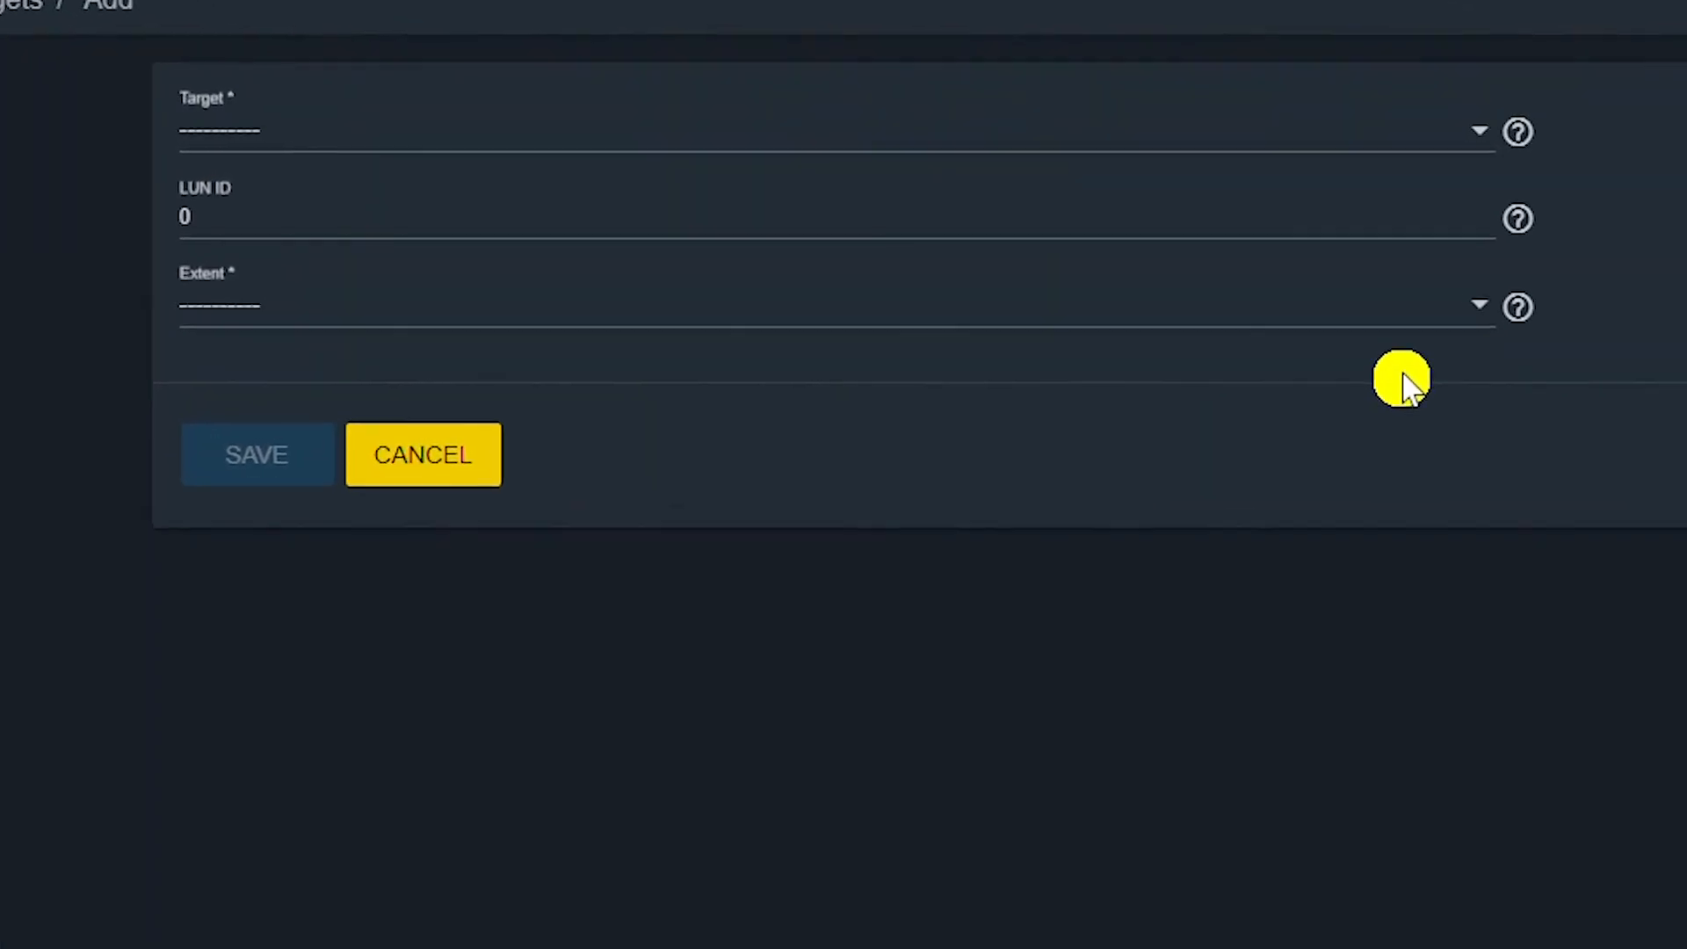
click(222, 132)
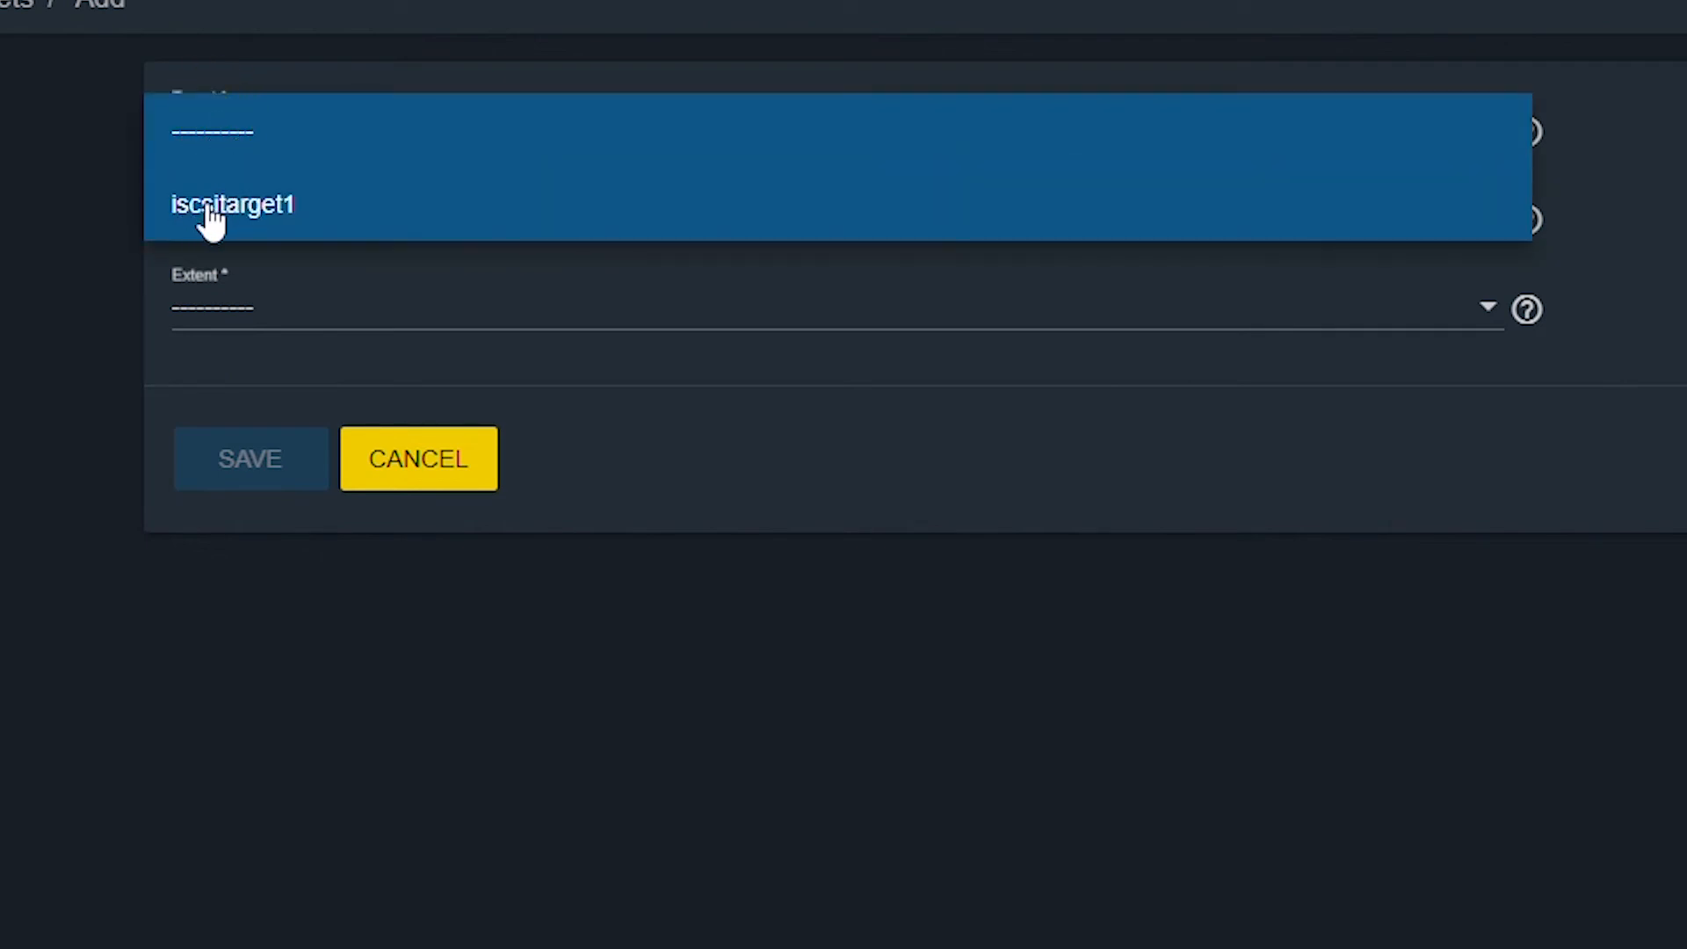
click(246, 215)
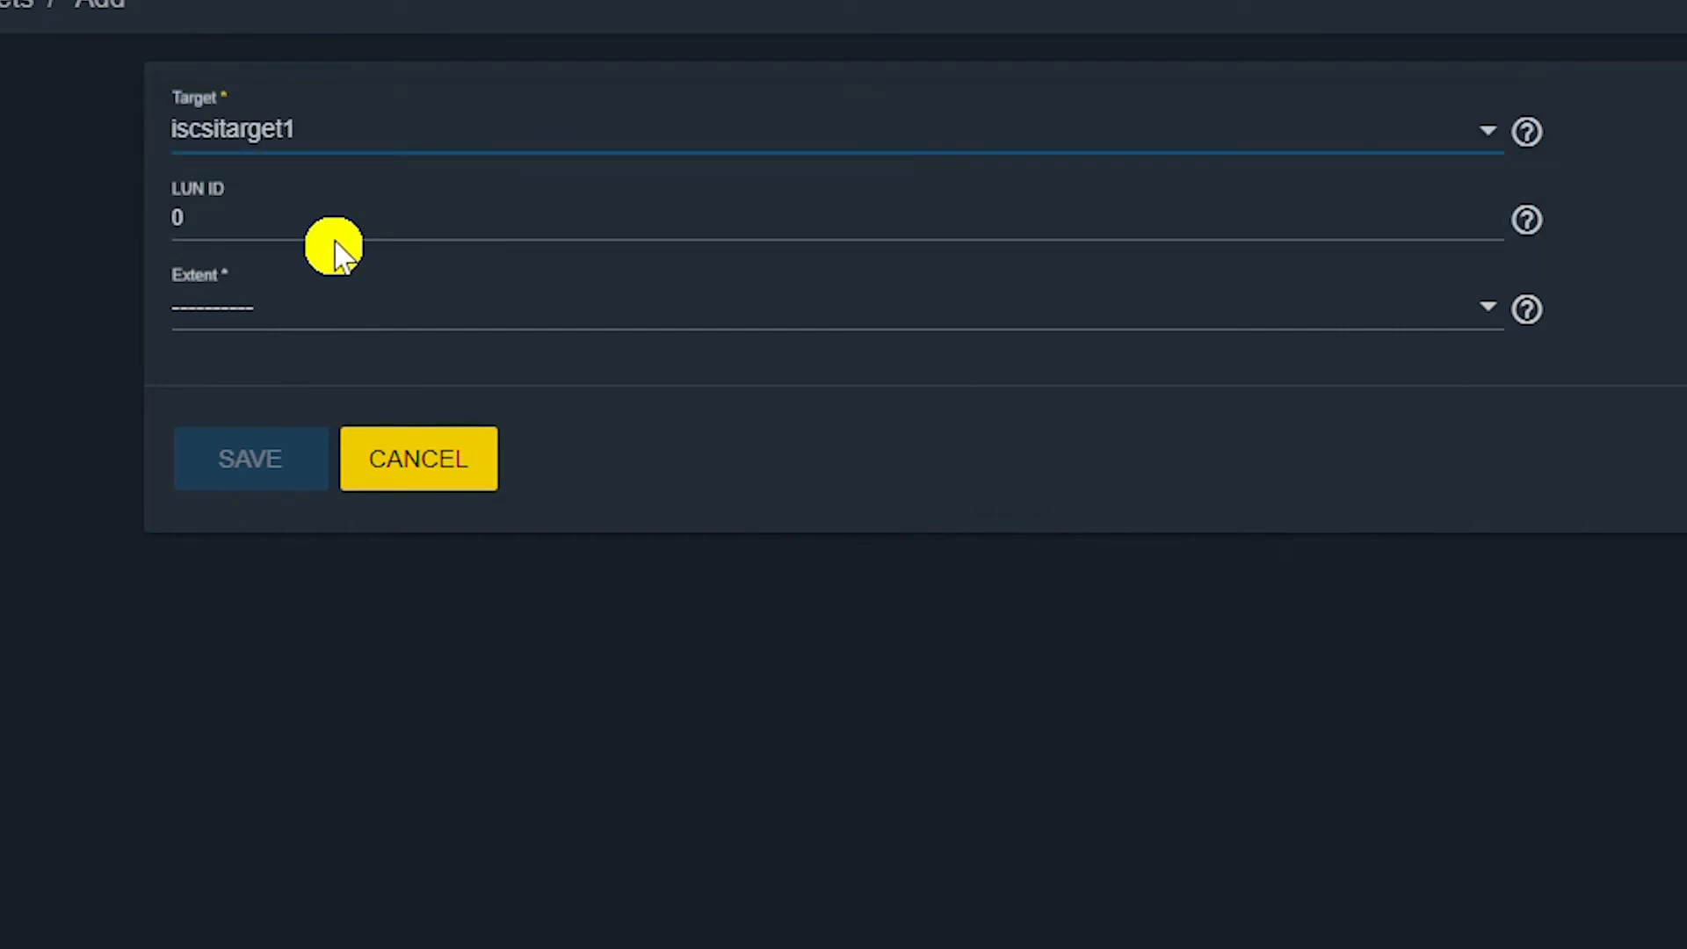
click(282, 230)
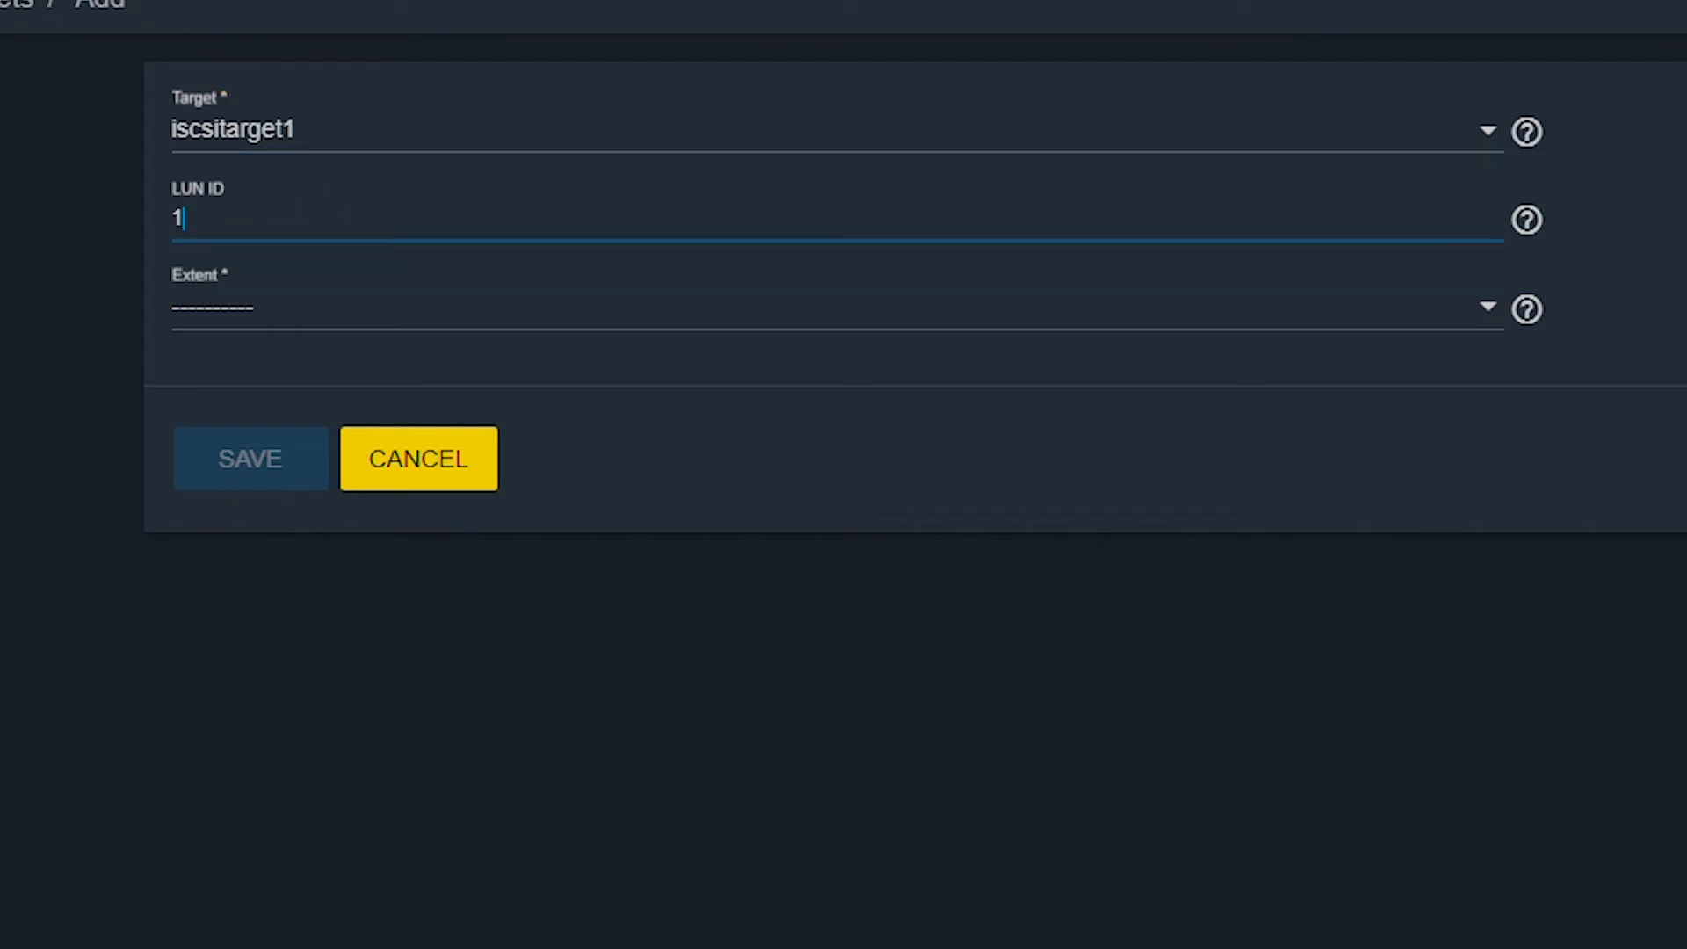
click(213, 304)
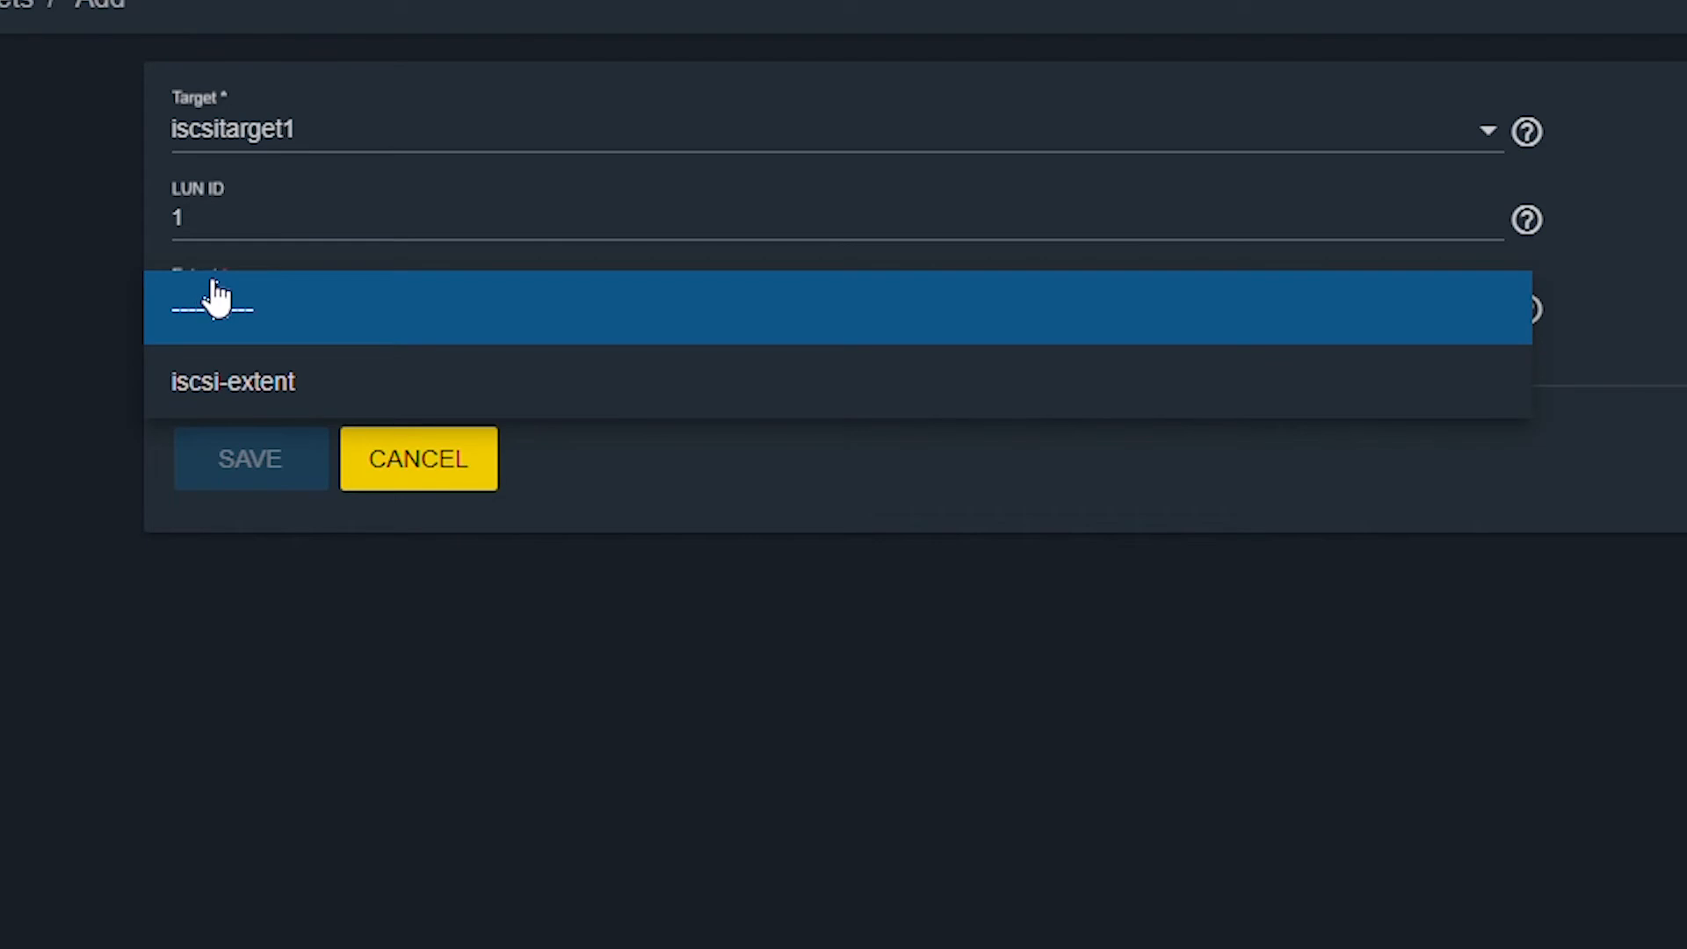
click(246, 380)
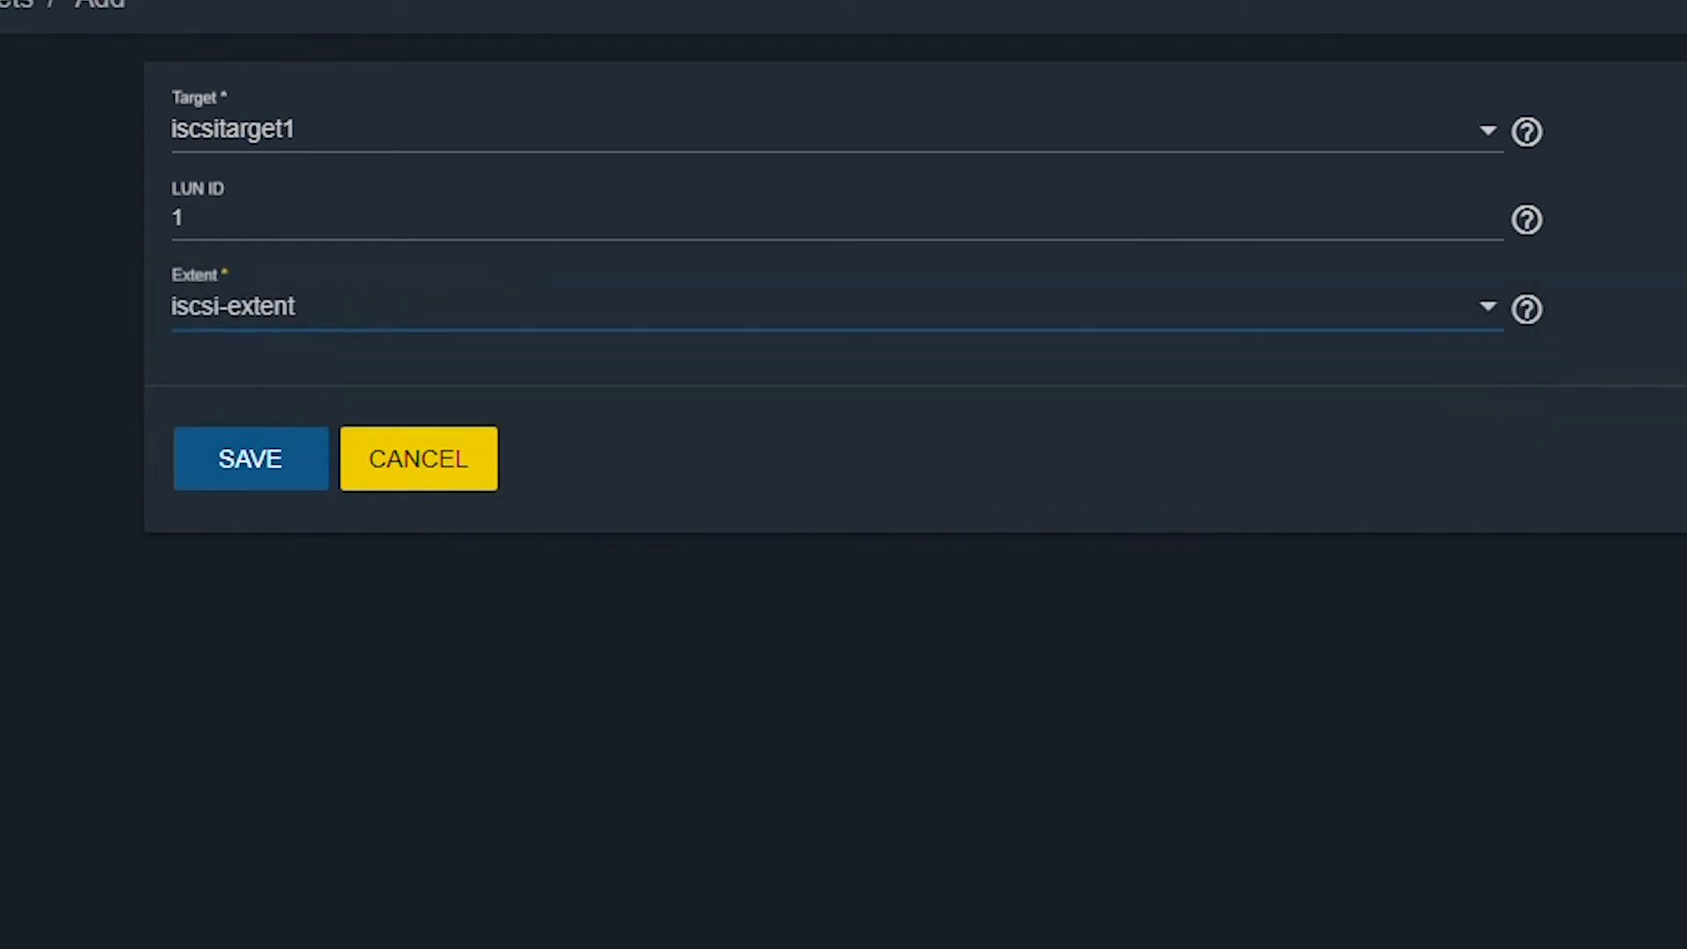
click(252, 470)
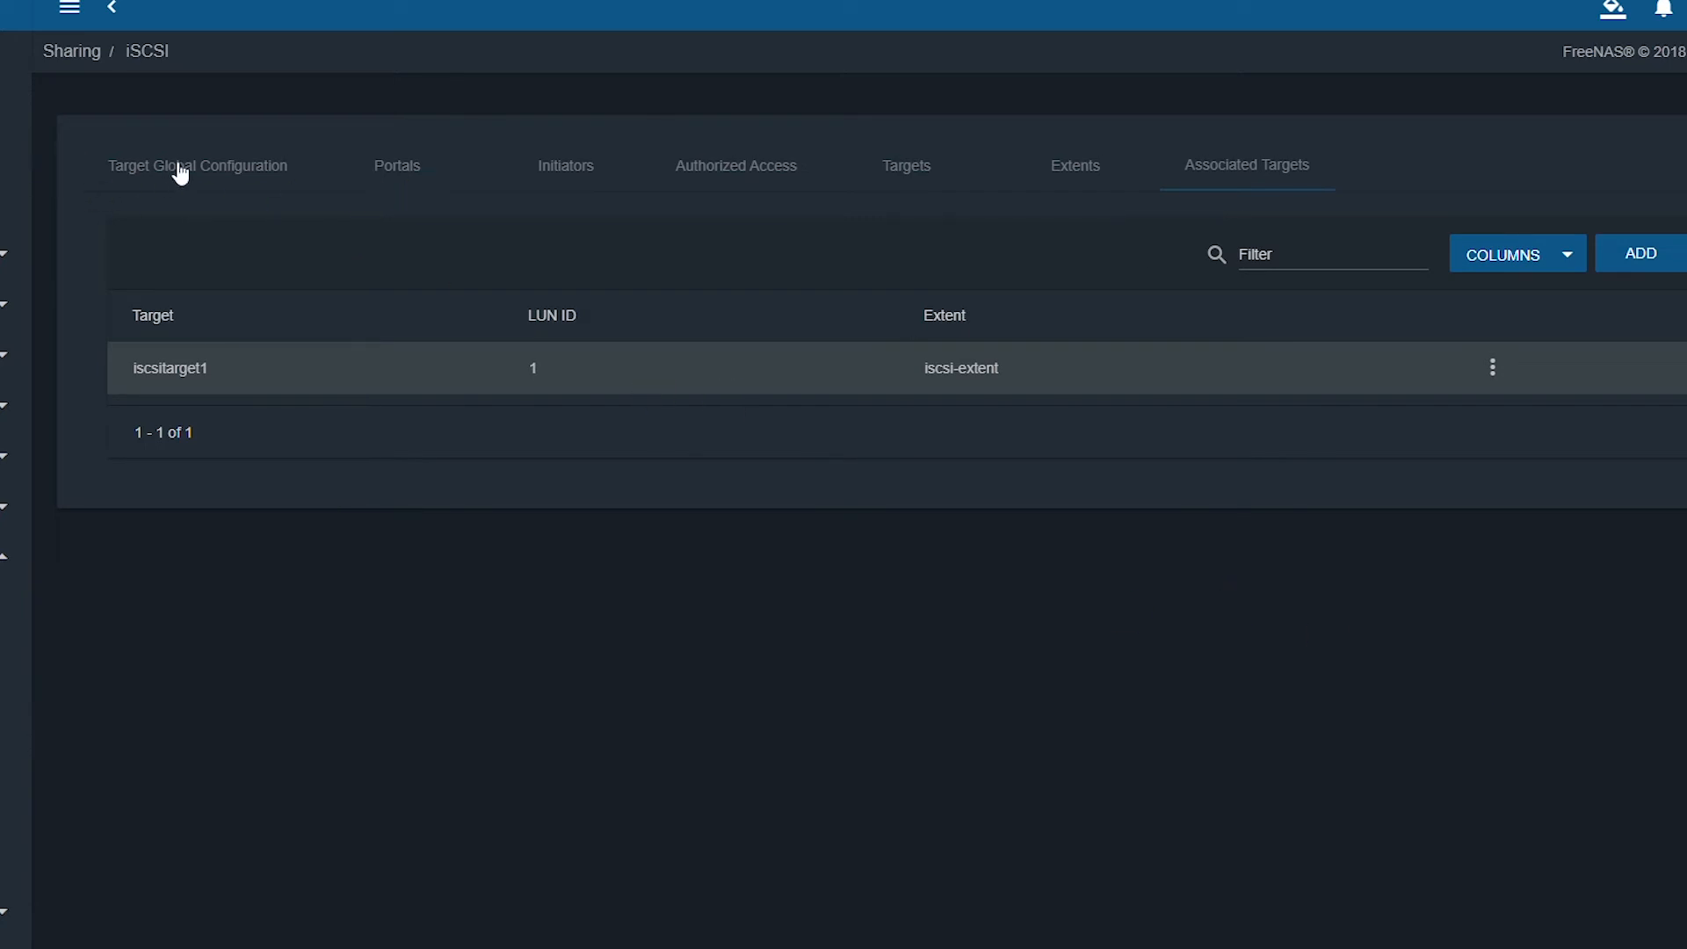
Copy the base name iqn.2005-10.org.freenas.ctl and save the Target Global Configuration.
click(218, 178)
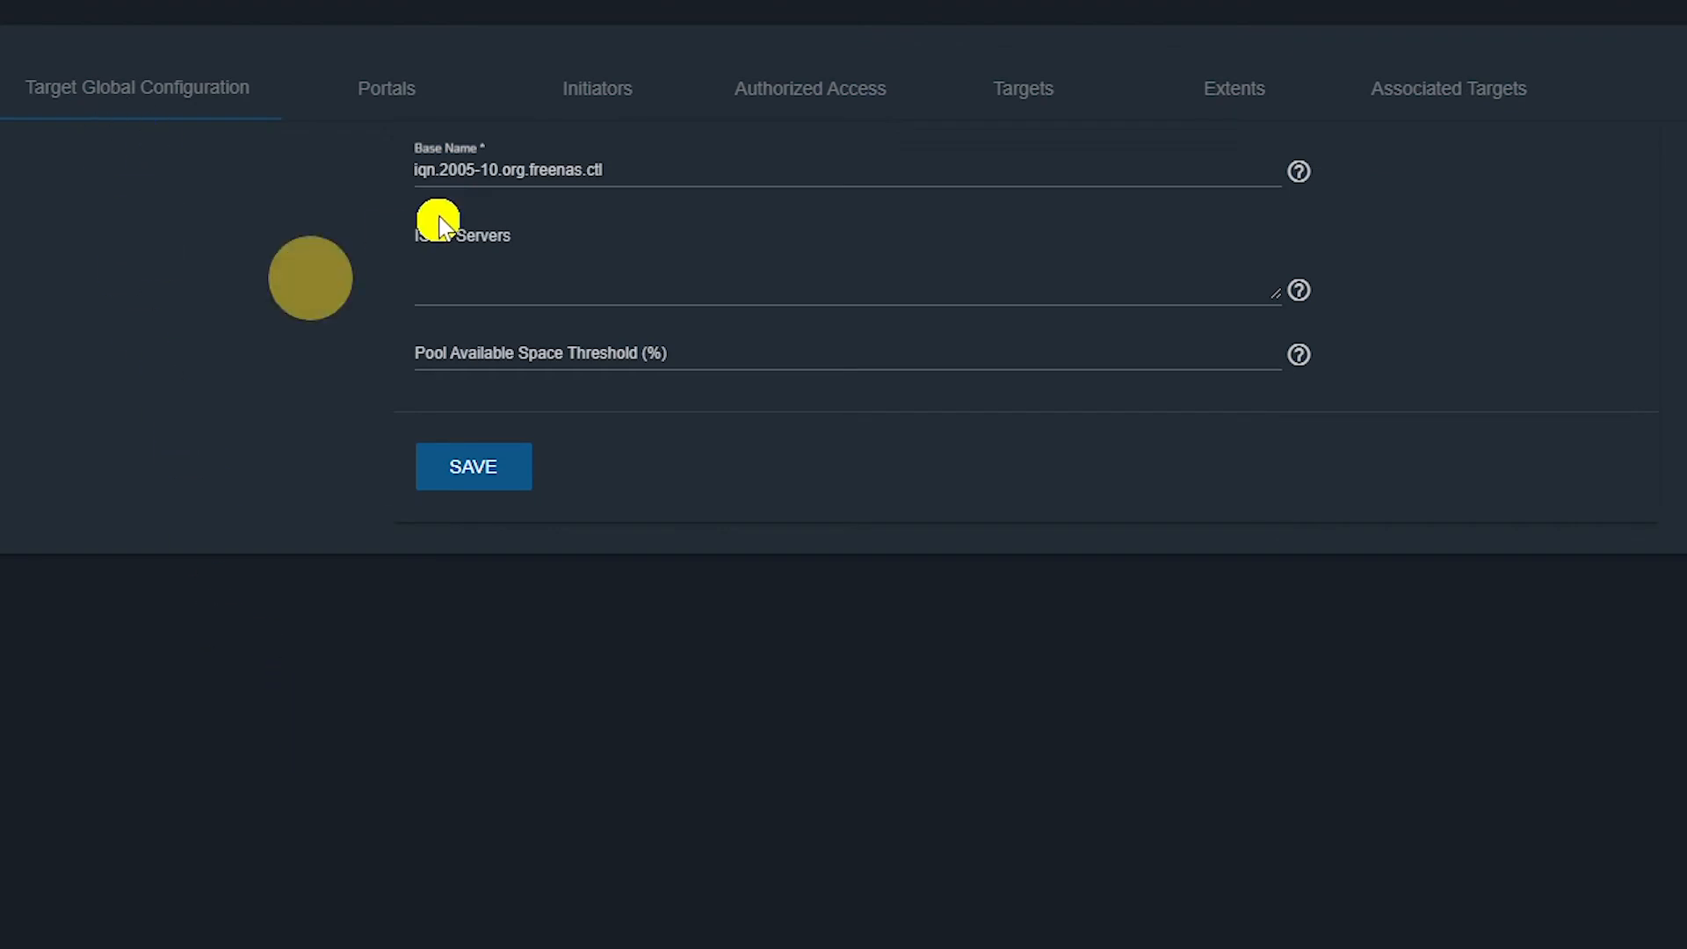
click(607, 168)
drag(607, 169, 320, 165)
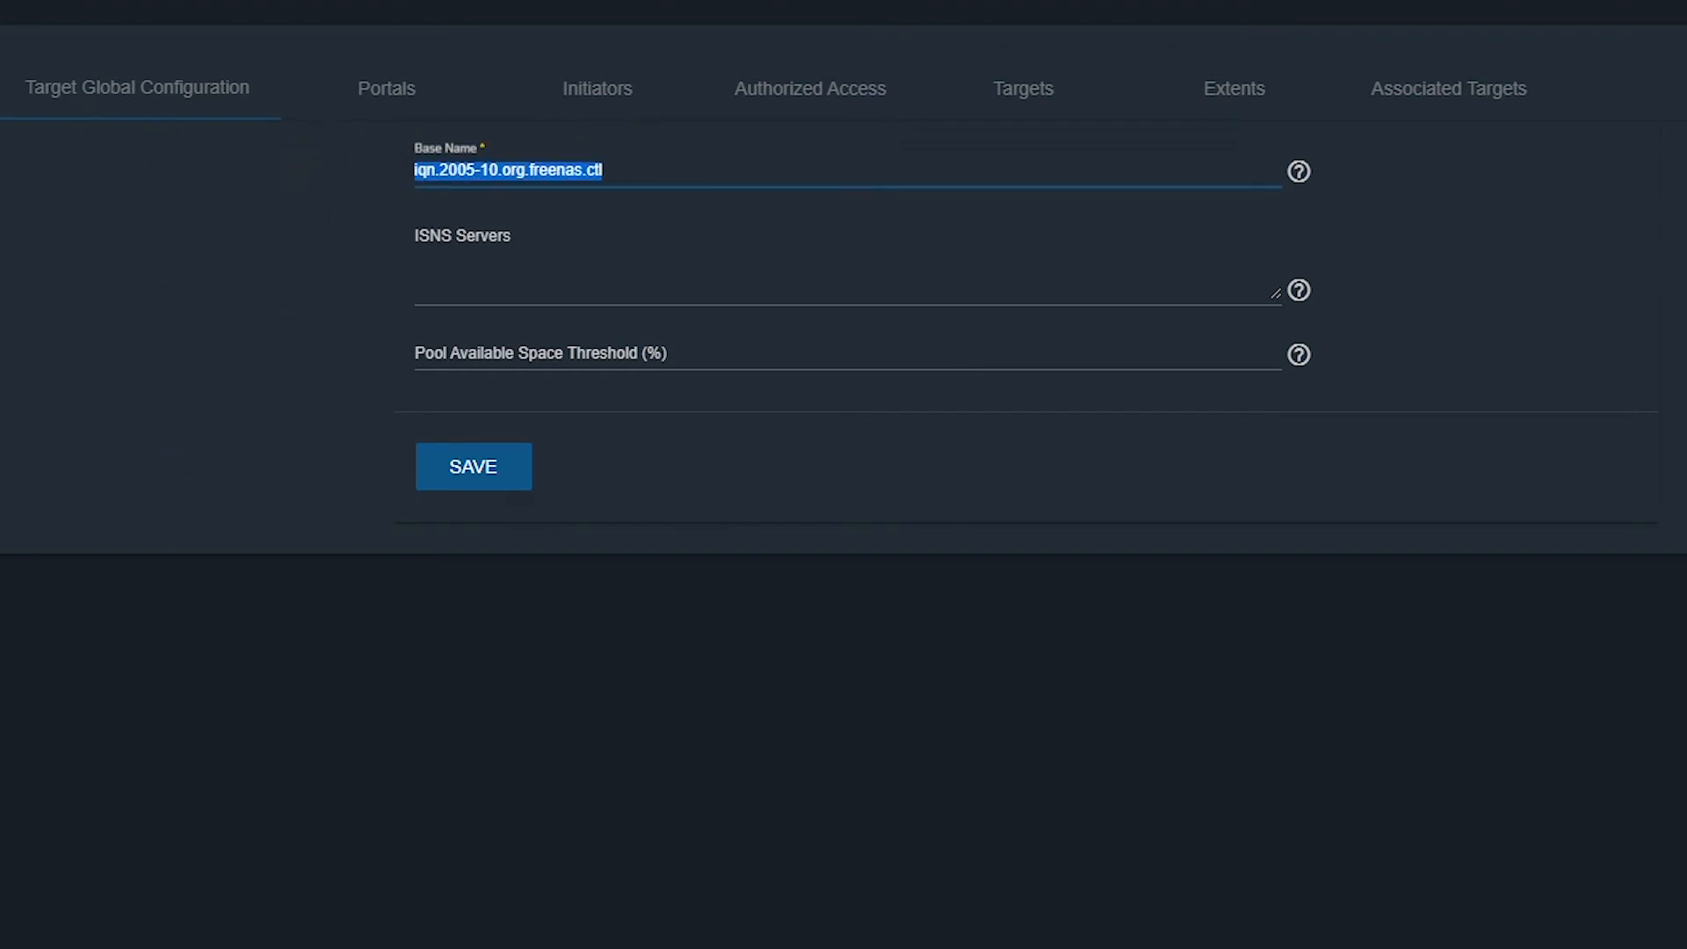
right_click(503, 172)
click(589, 267)
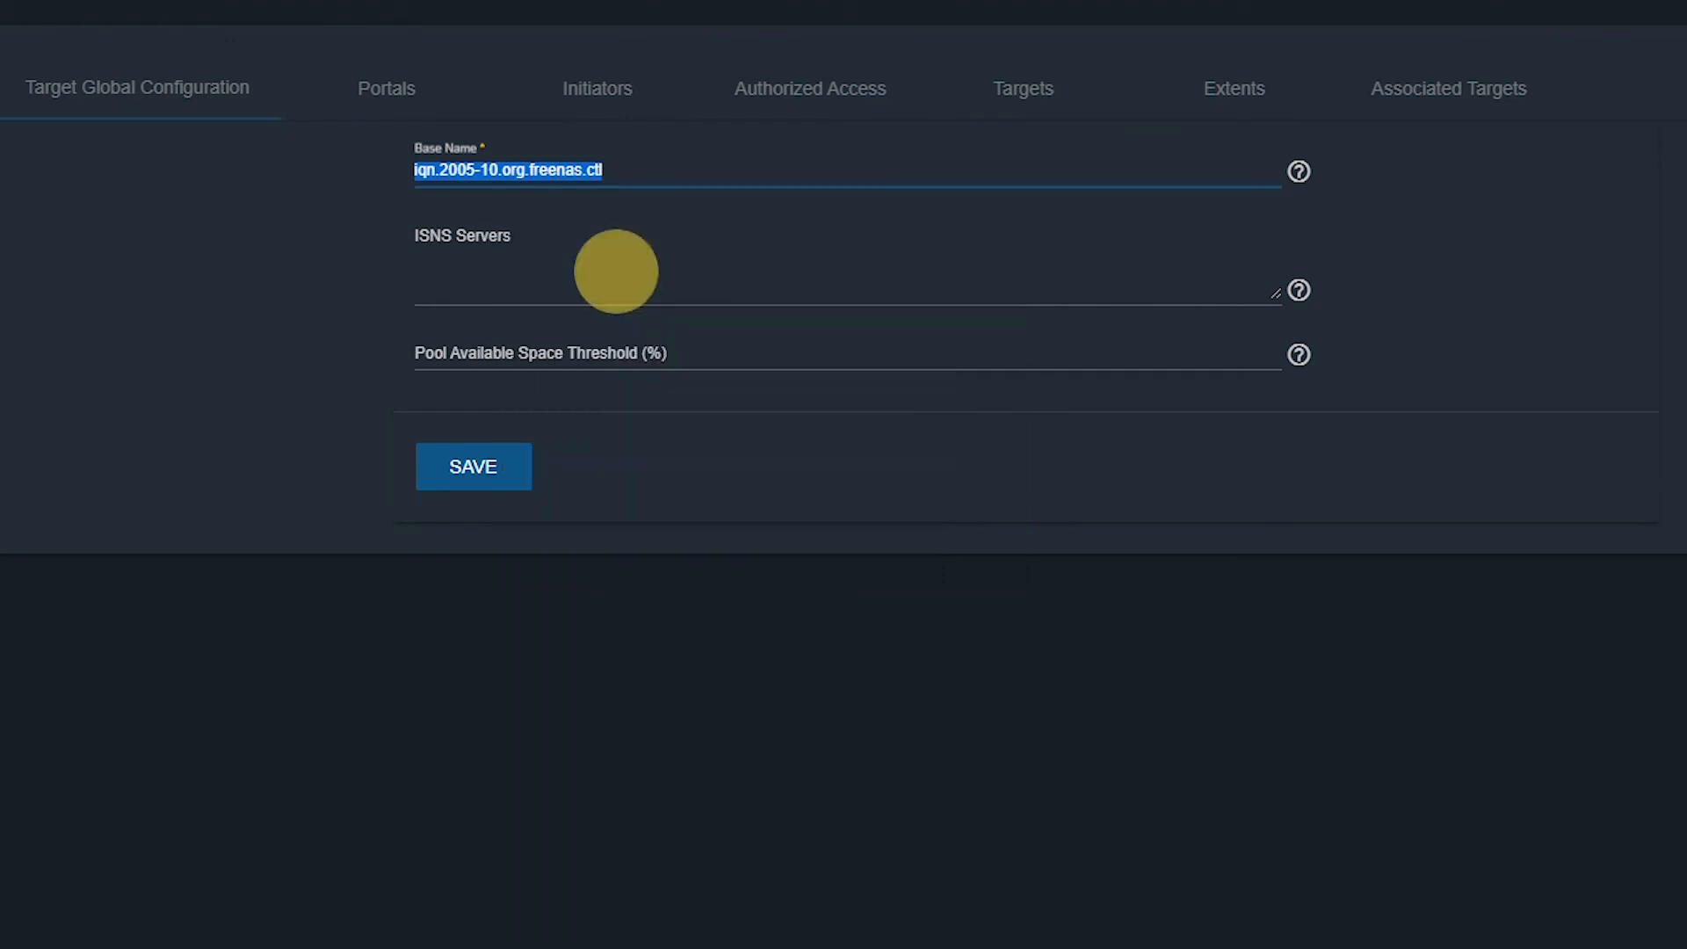
click(564, 712)
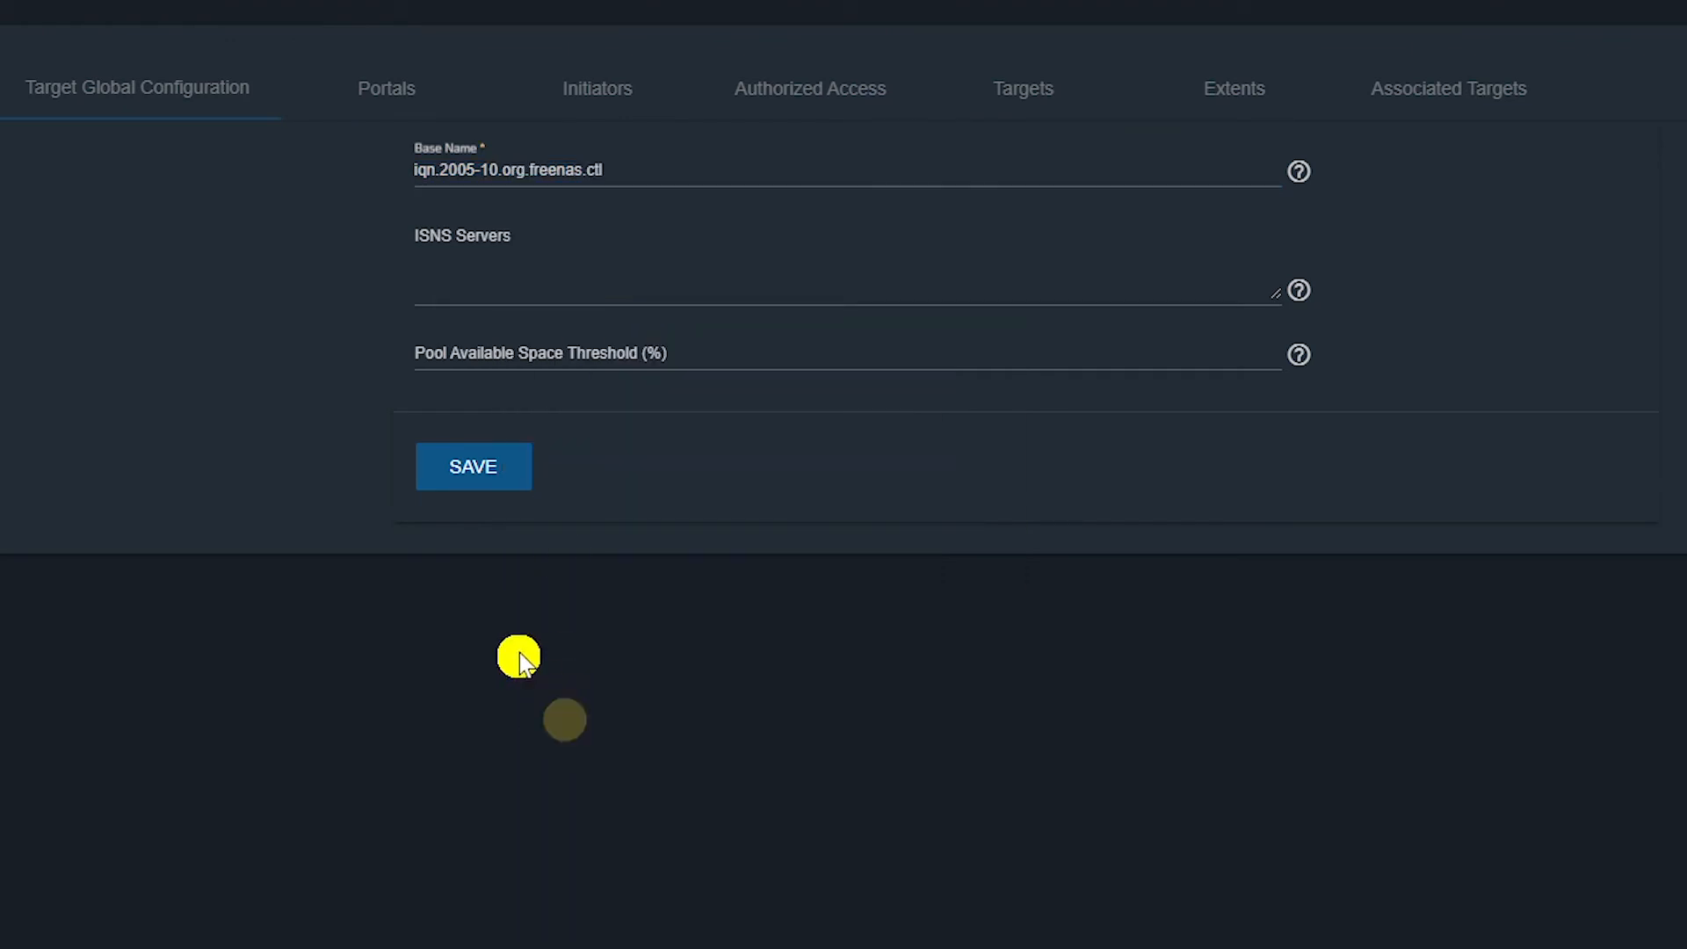
click(498, 461)
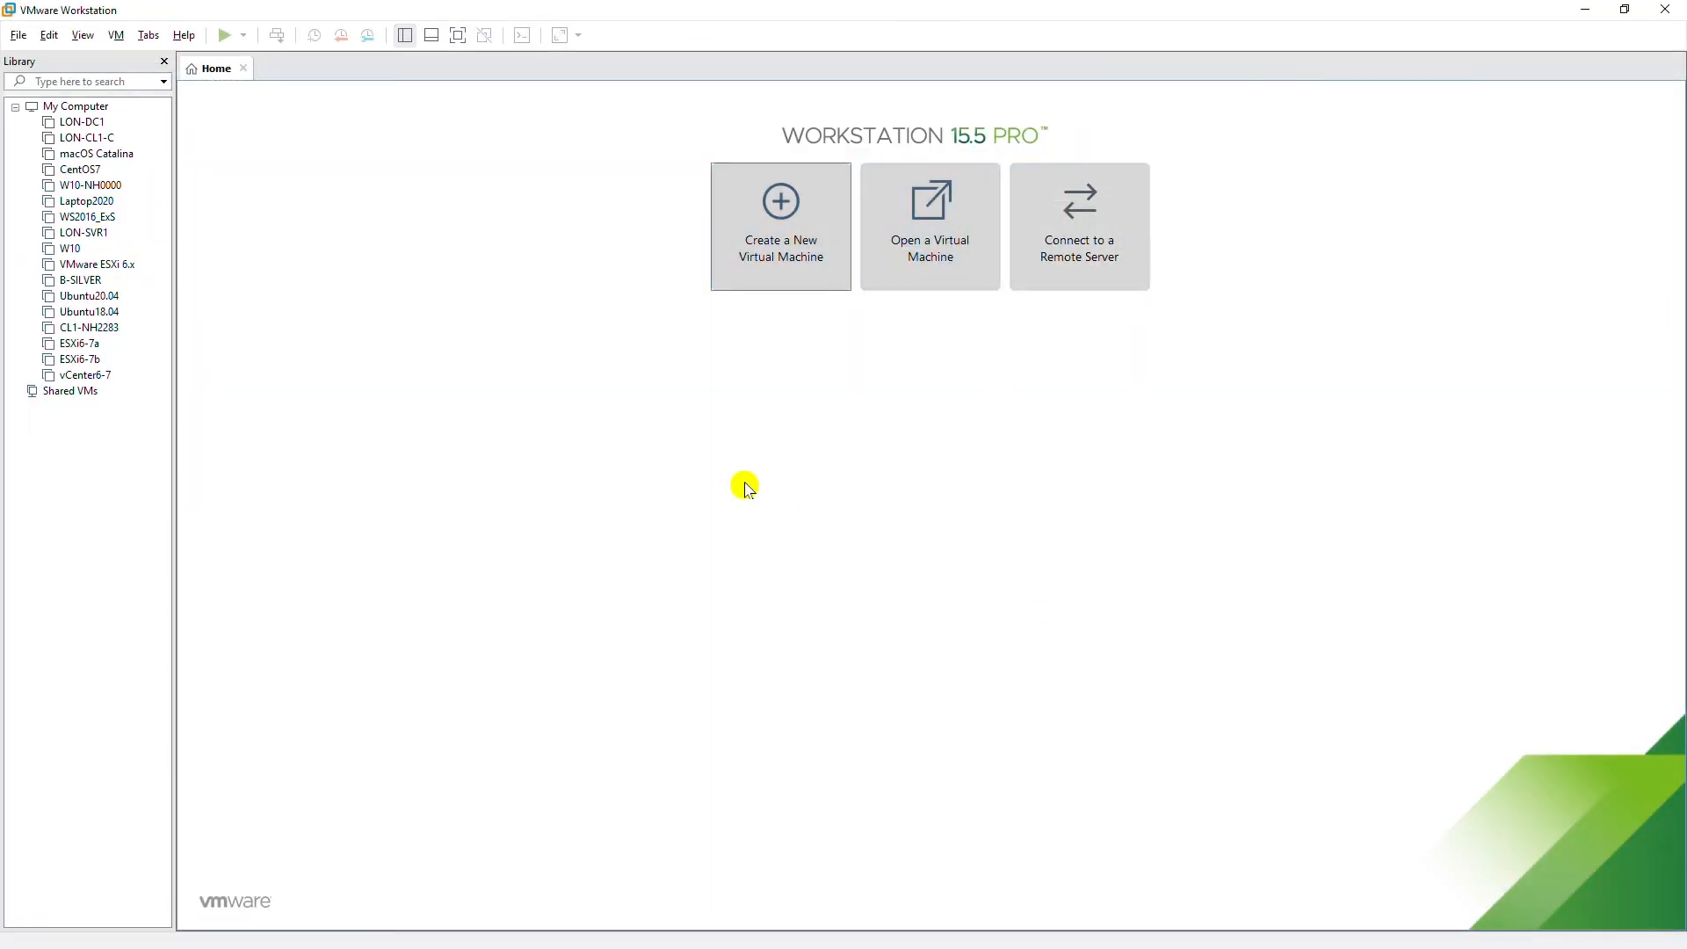
Start a custom virtual machine installing from the TrueNAS-12.0-U7 disc image.
click(783, 255)
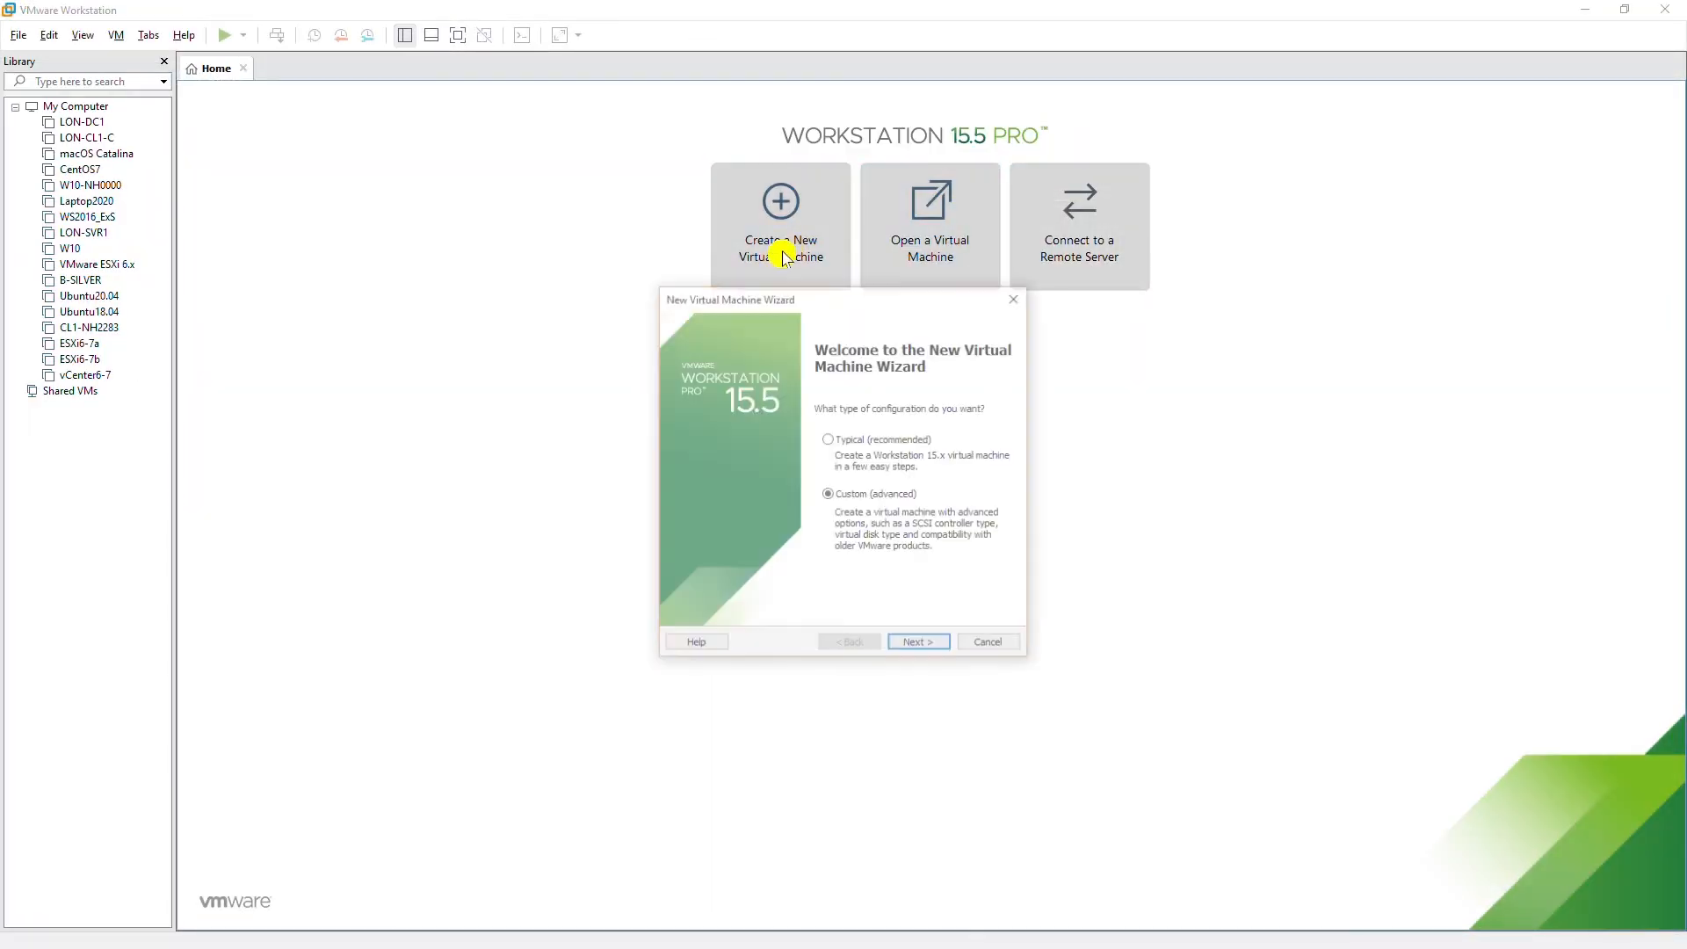
click(919, 641)
click(918, 642)
click(734, 552)
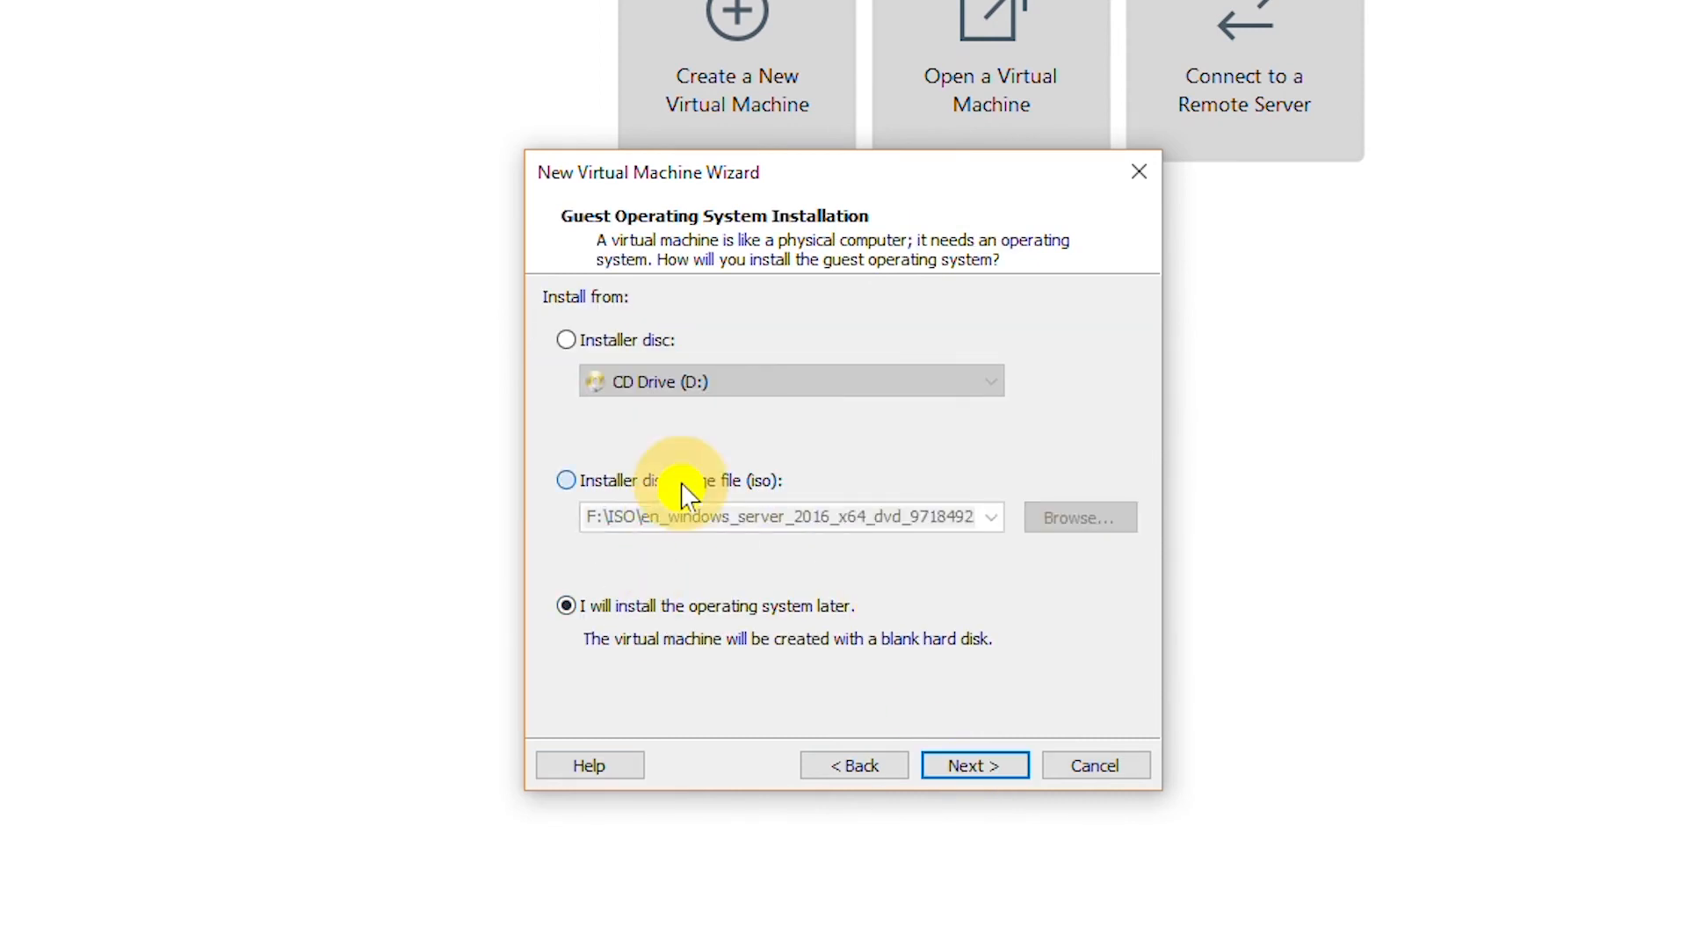
click(686, 481)
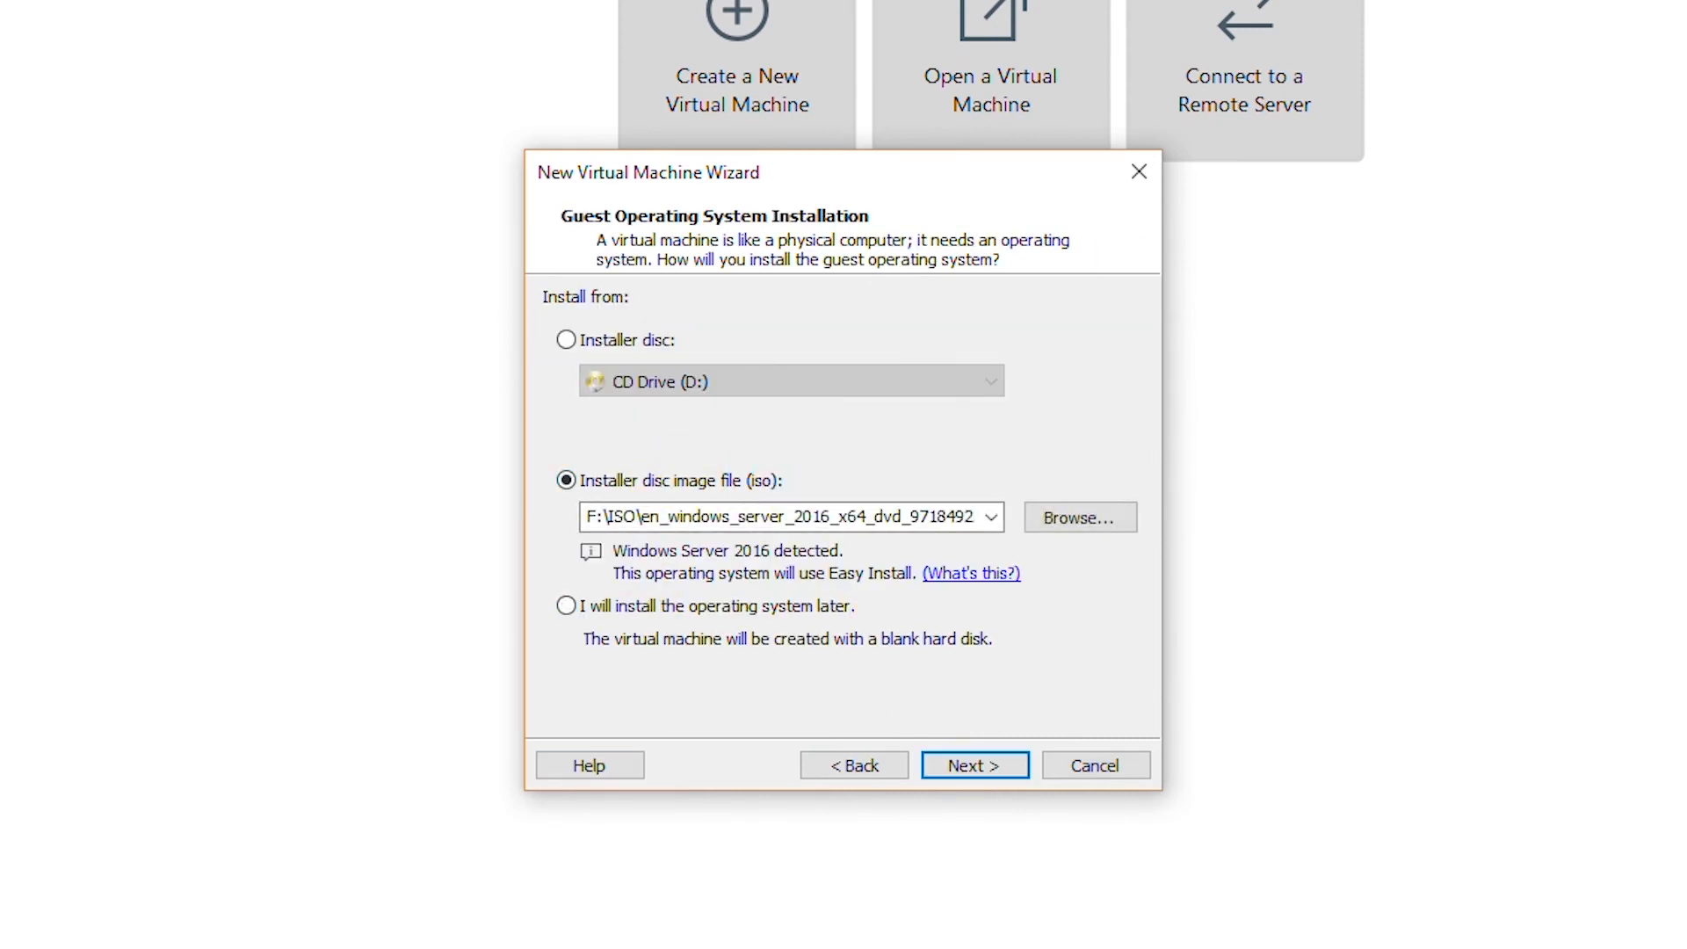
click(1079, 520)
drag(1453, 437, 1476, 731)
double_click(1113, 695)
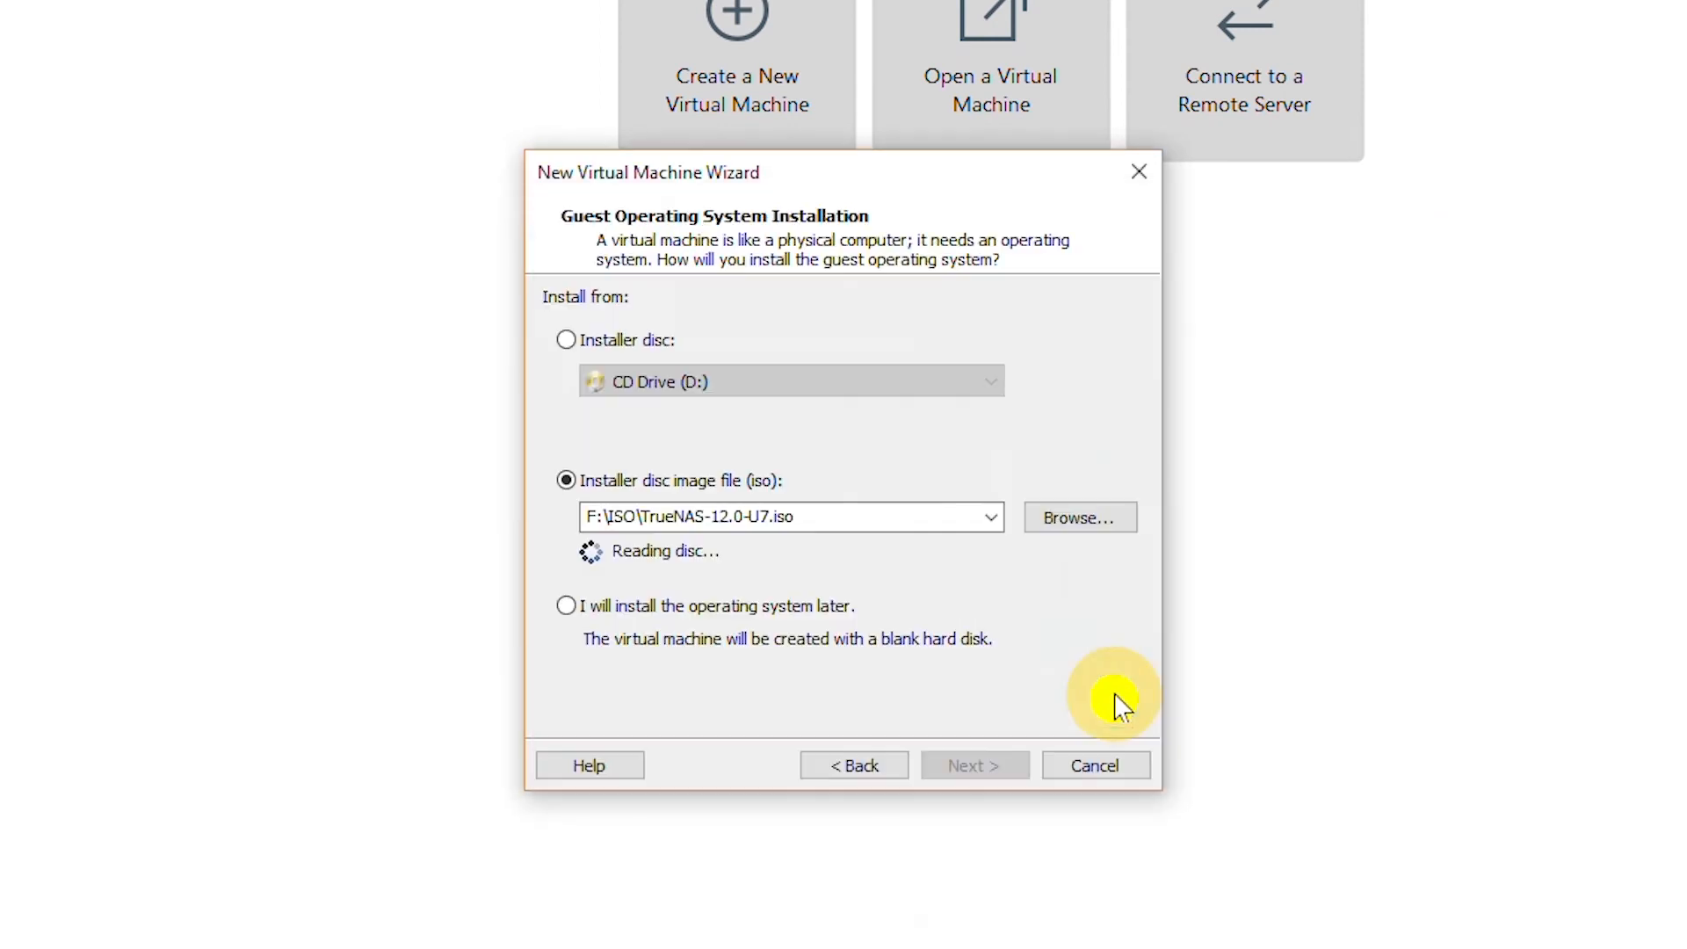
click(1000, 770)
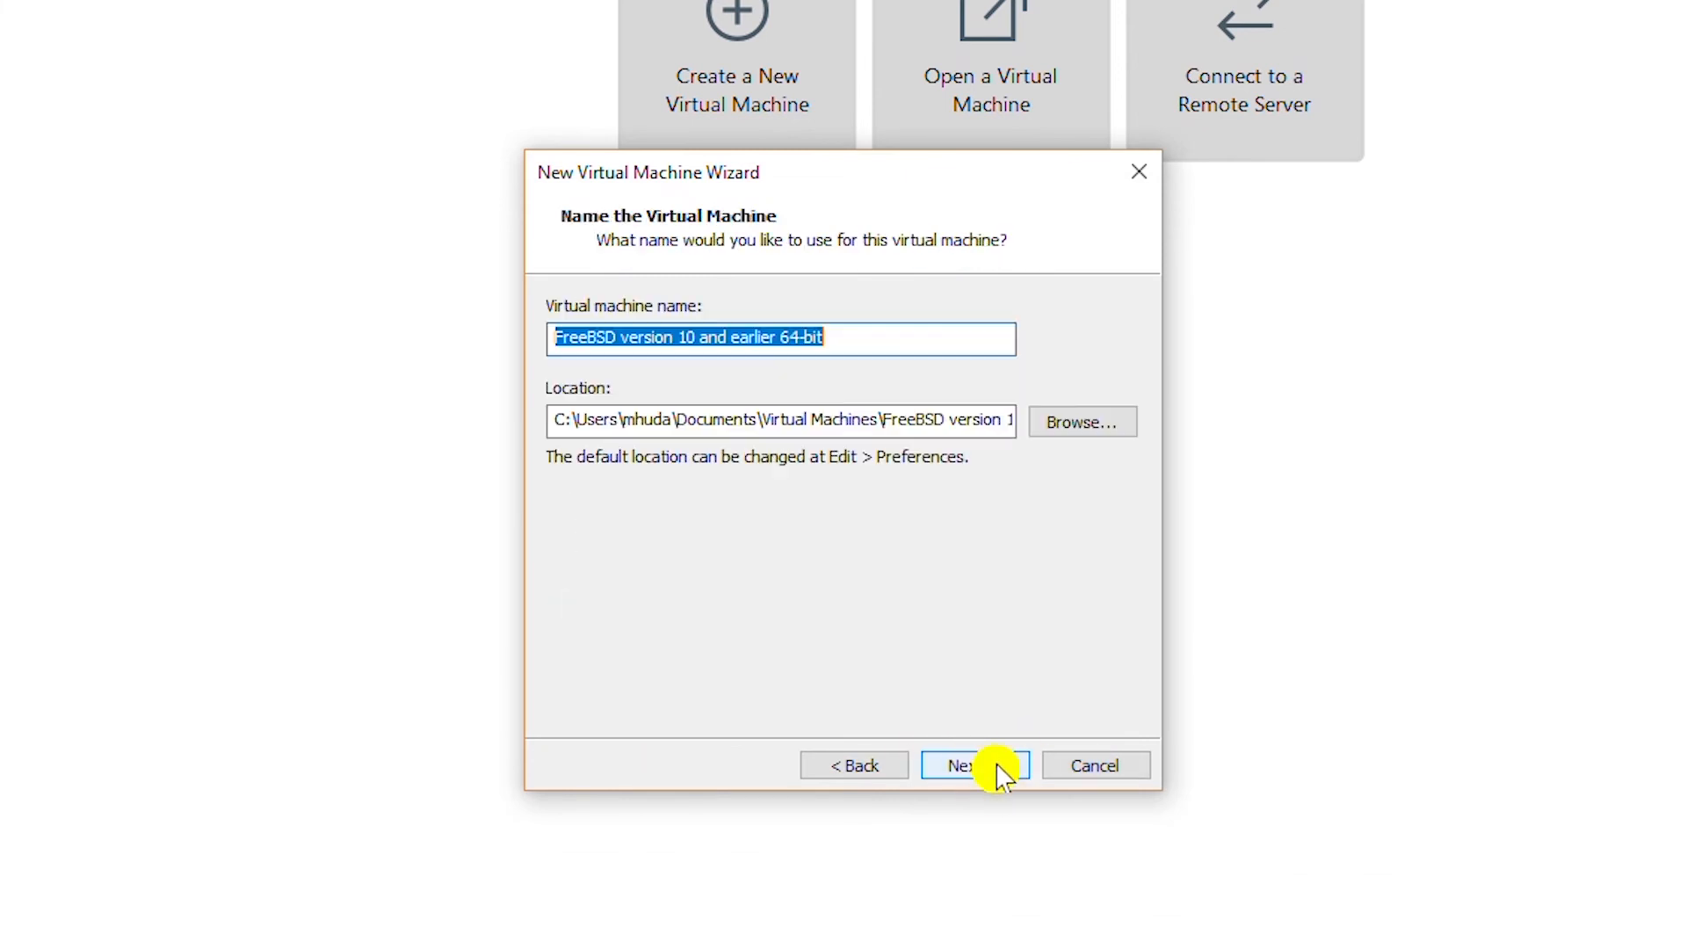
Name the machine TrueNAS and store it in a new folder F:\VM\TrueNAS.
click(1083, 422)
scroll(987, 629, down, 5)
double_click(738, 559)
click(720, 879)
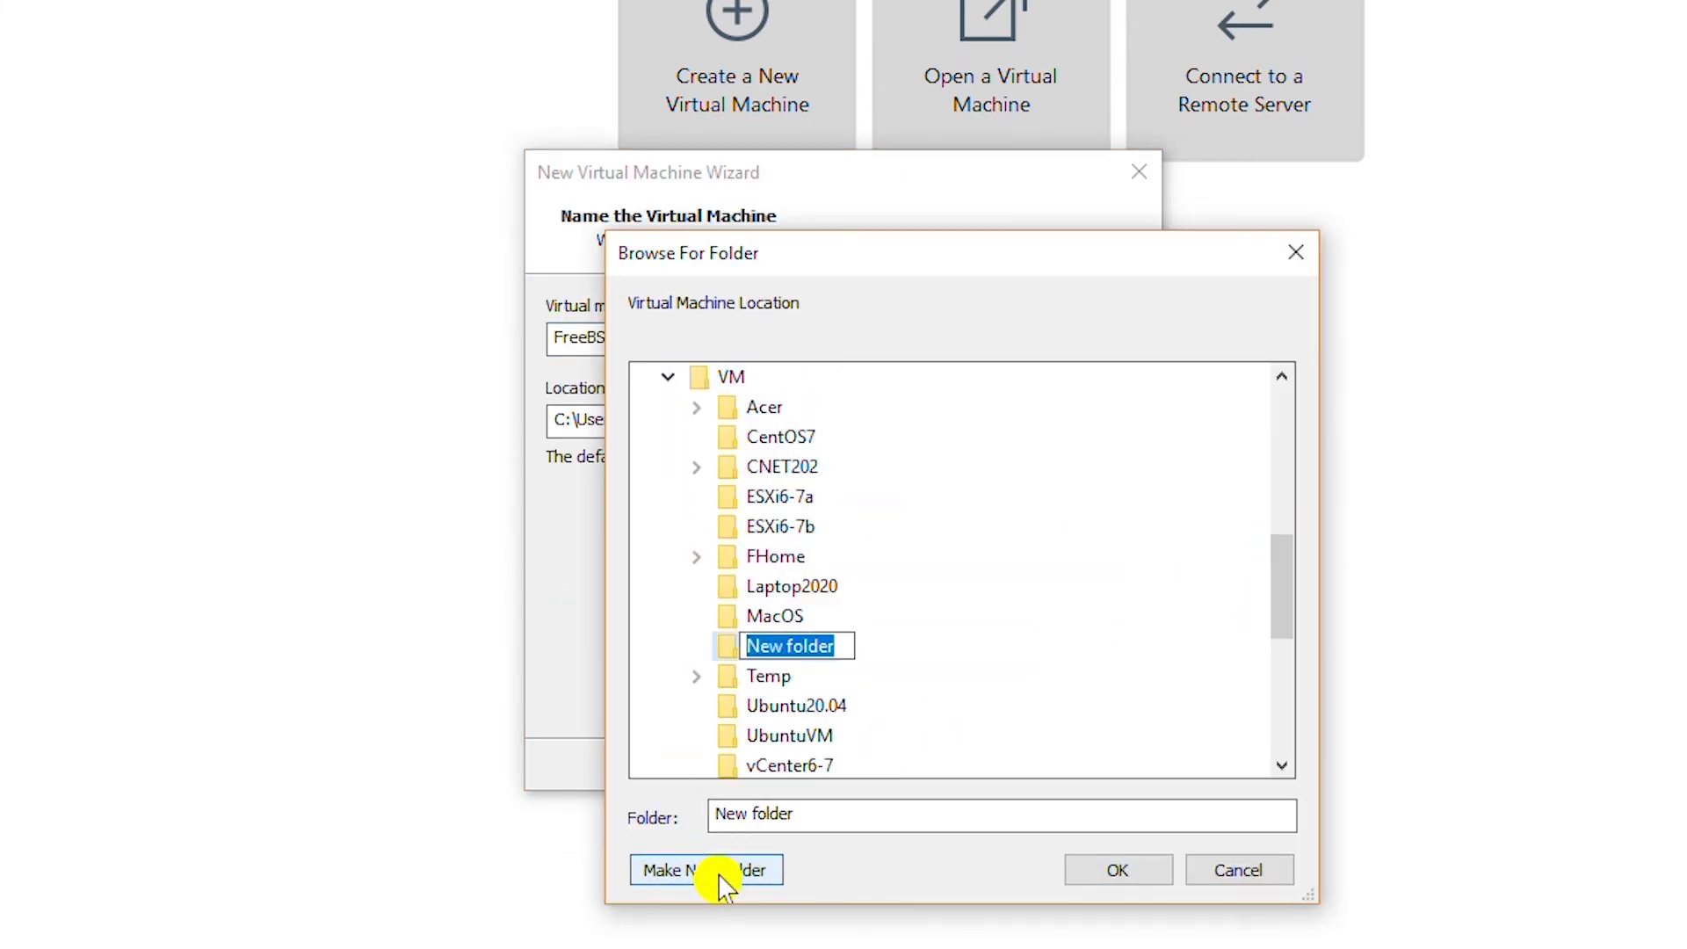
text(TrueNAS)
key(Return)
key(Return)
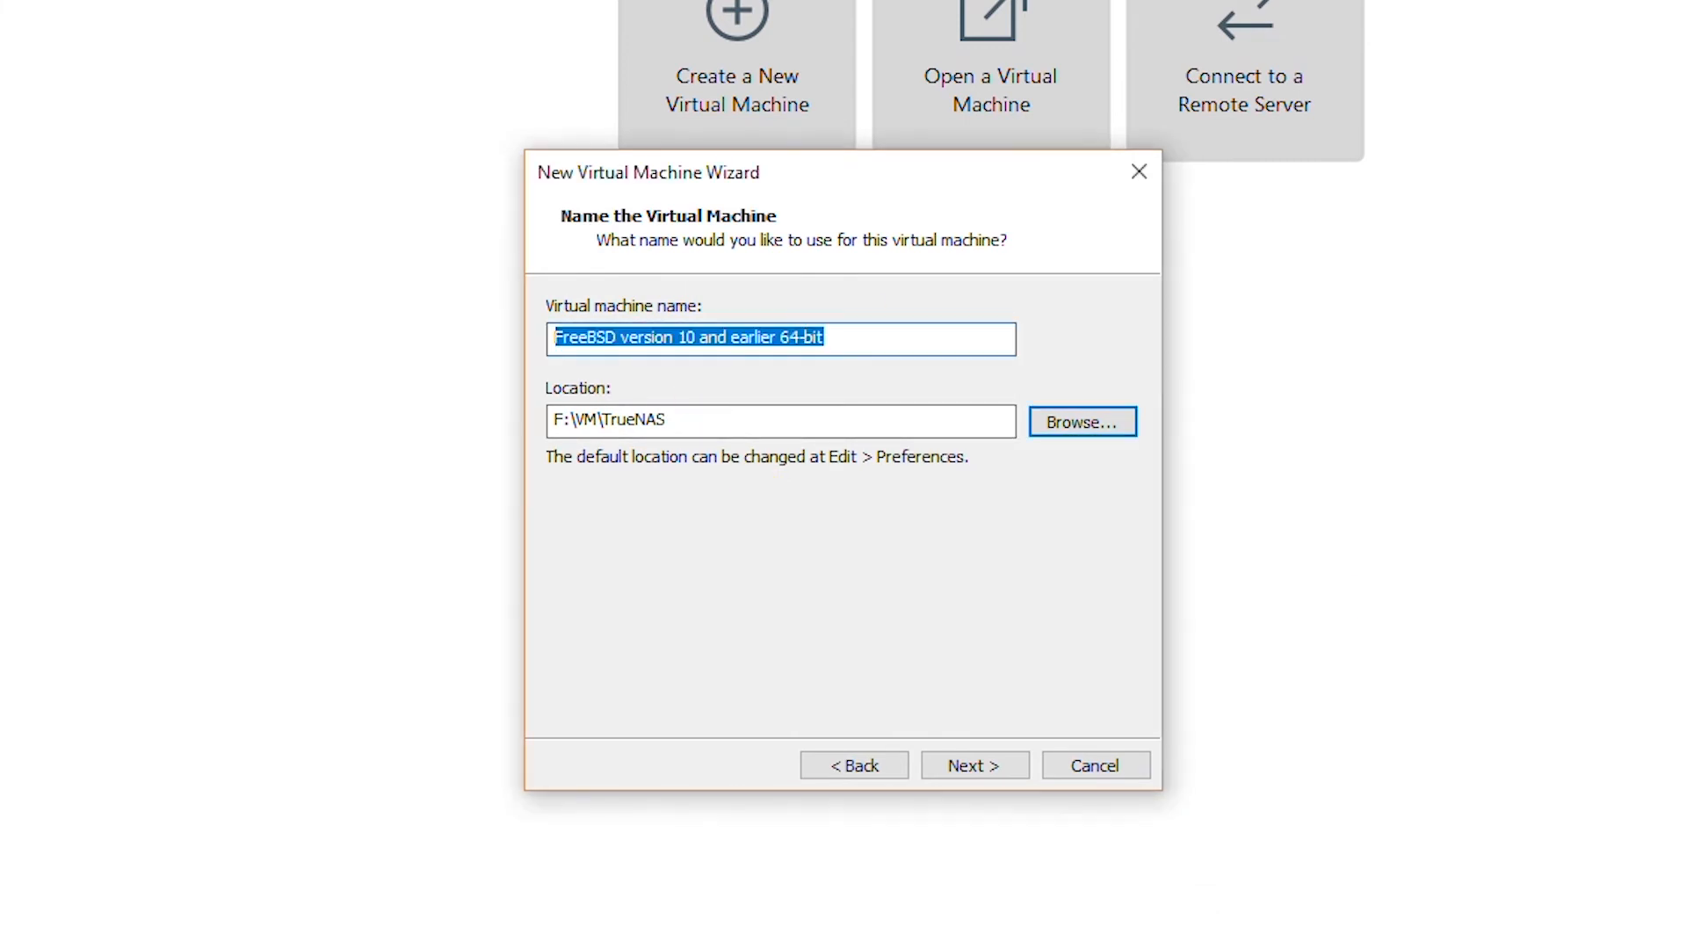
text(TrueNAS)
click(975, 773)
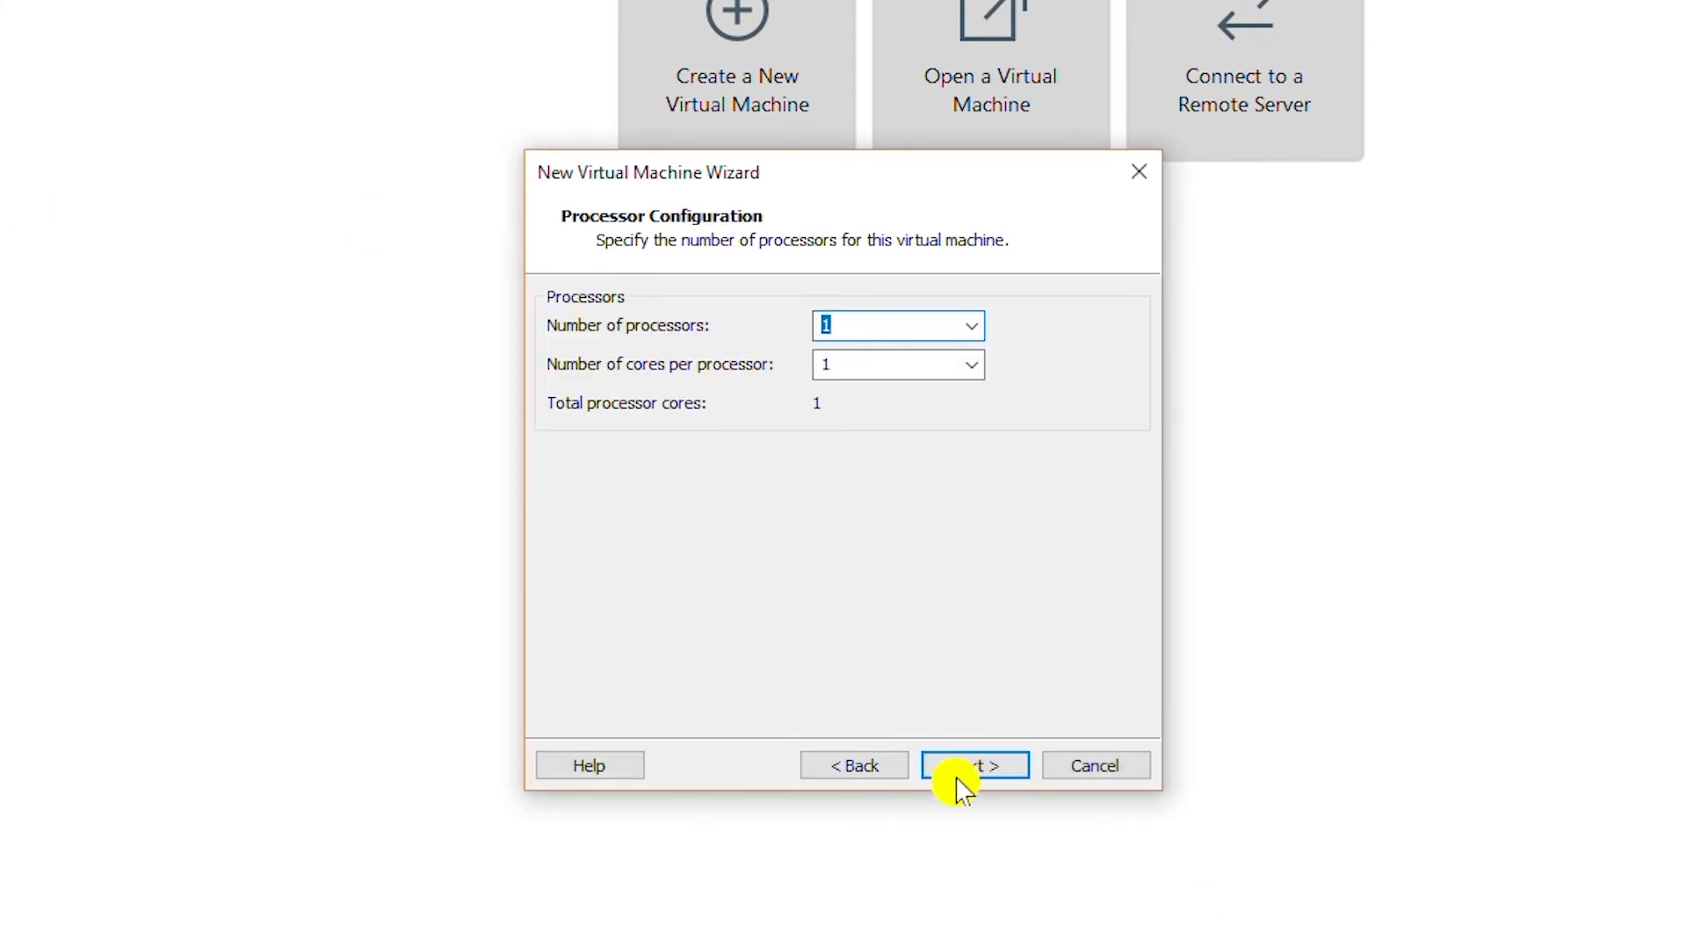
Keep default CPU and memory, use host-only networking, create a 10 GB disk, and finish.
click(963, 777)
key(Return)
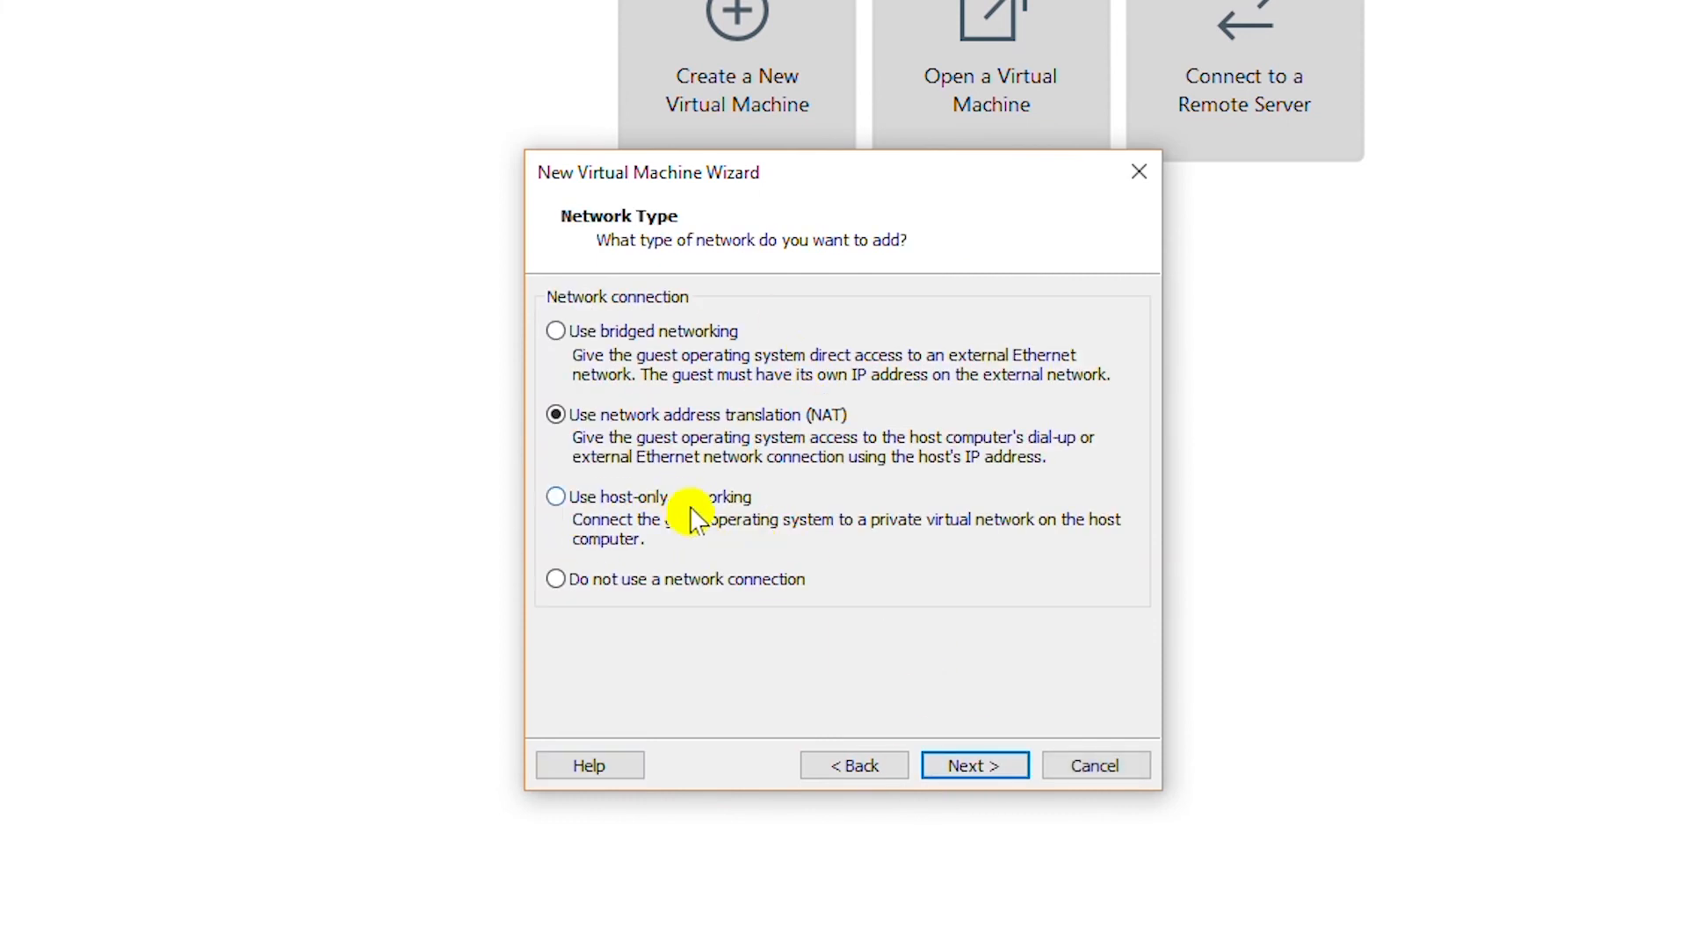
click(714, 508)
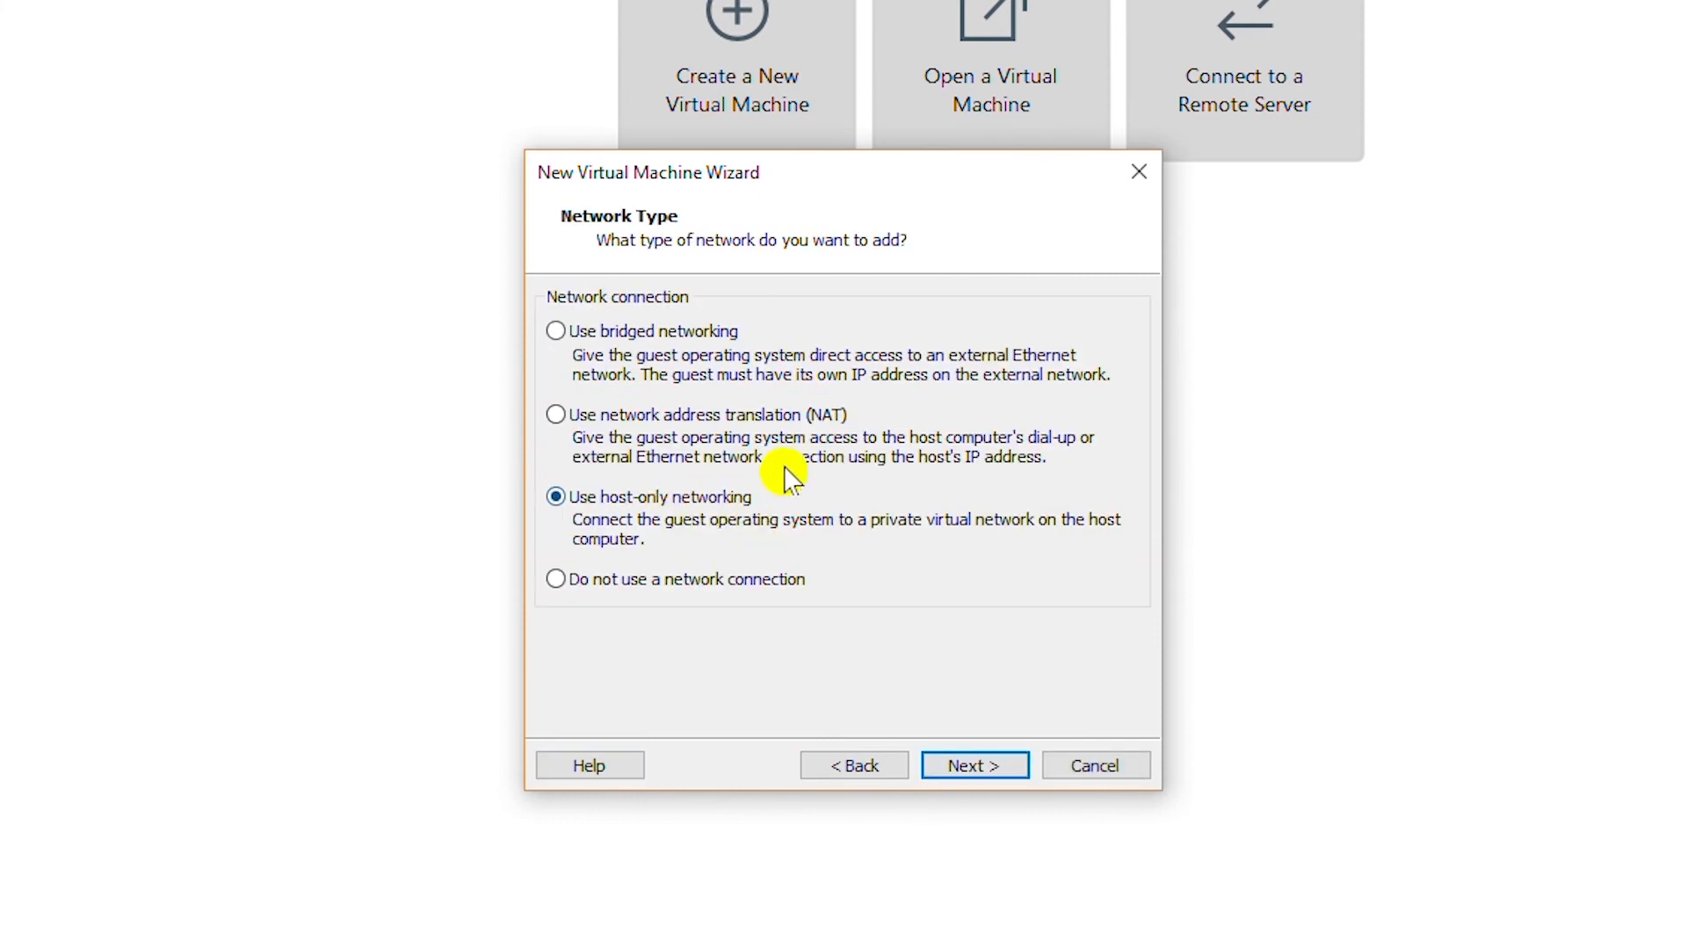
key(Return)
click(965, 768)
click(967, 772)
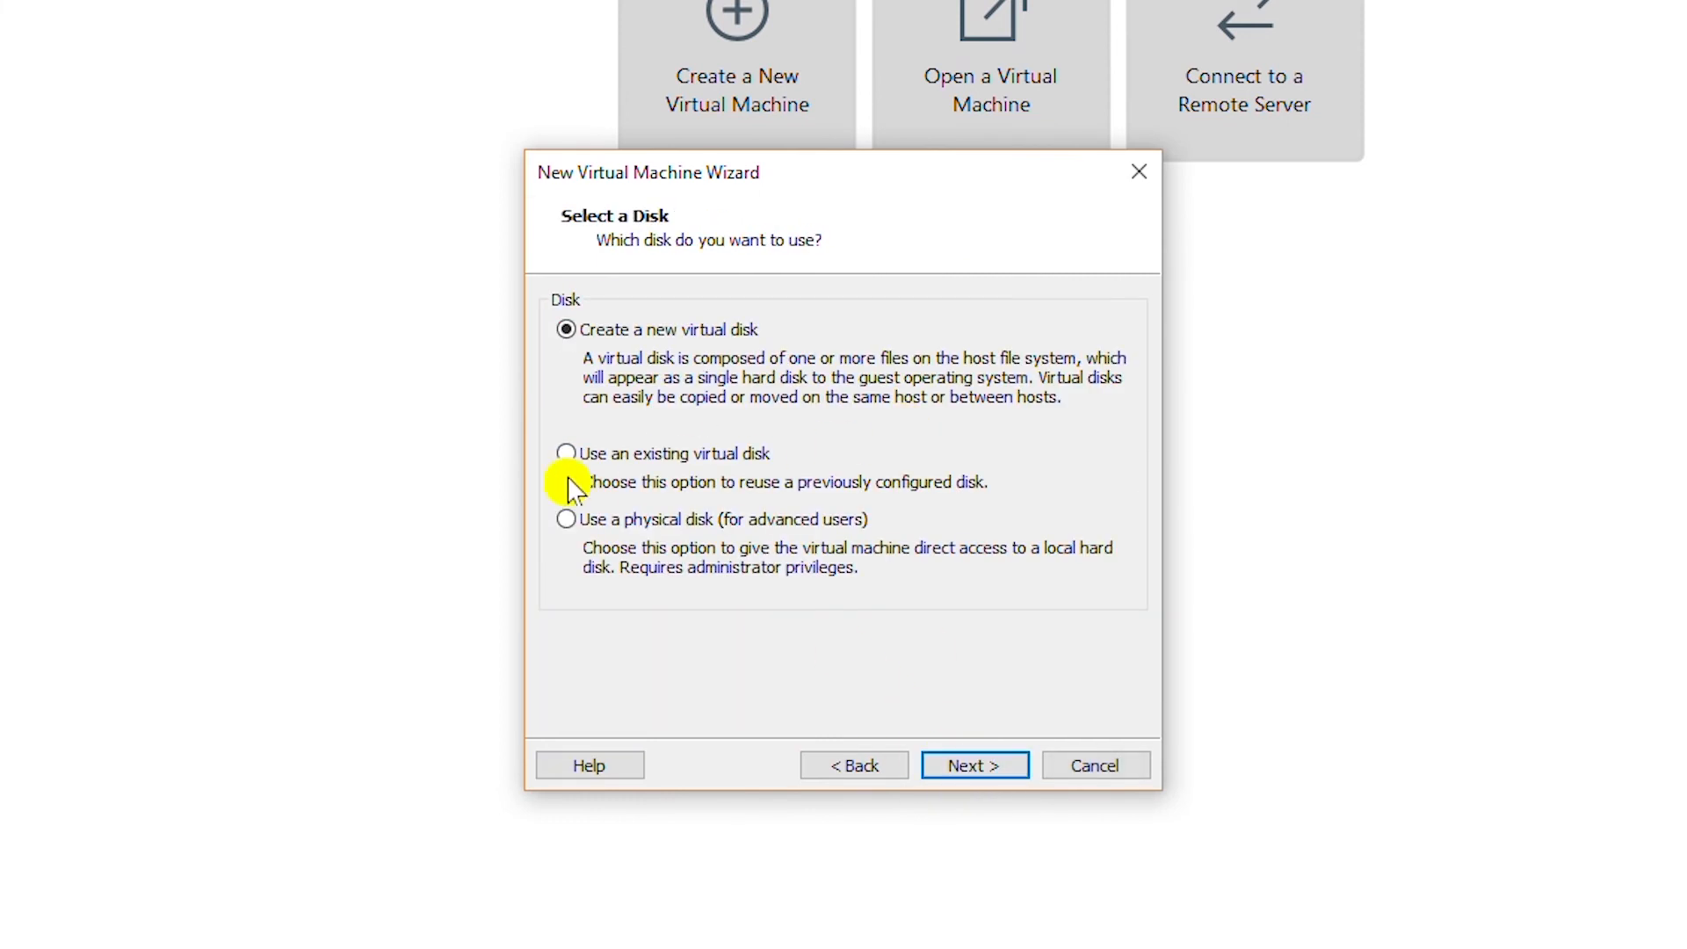
key(Return)
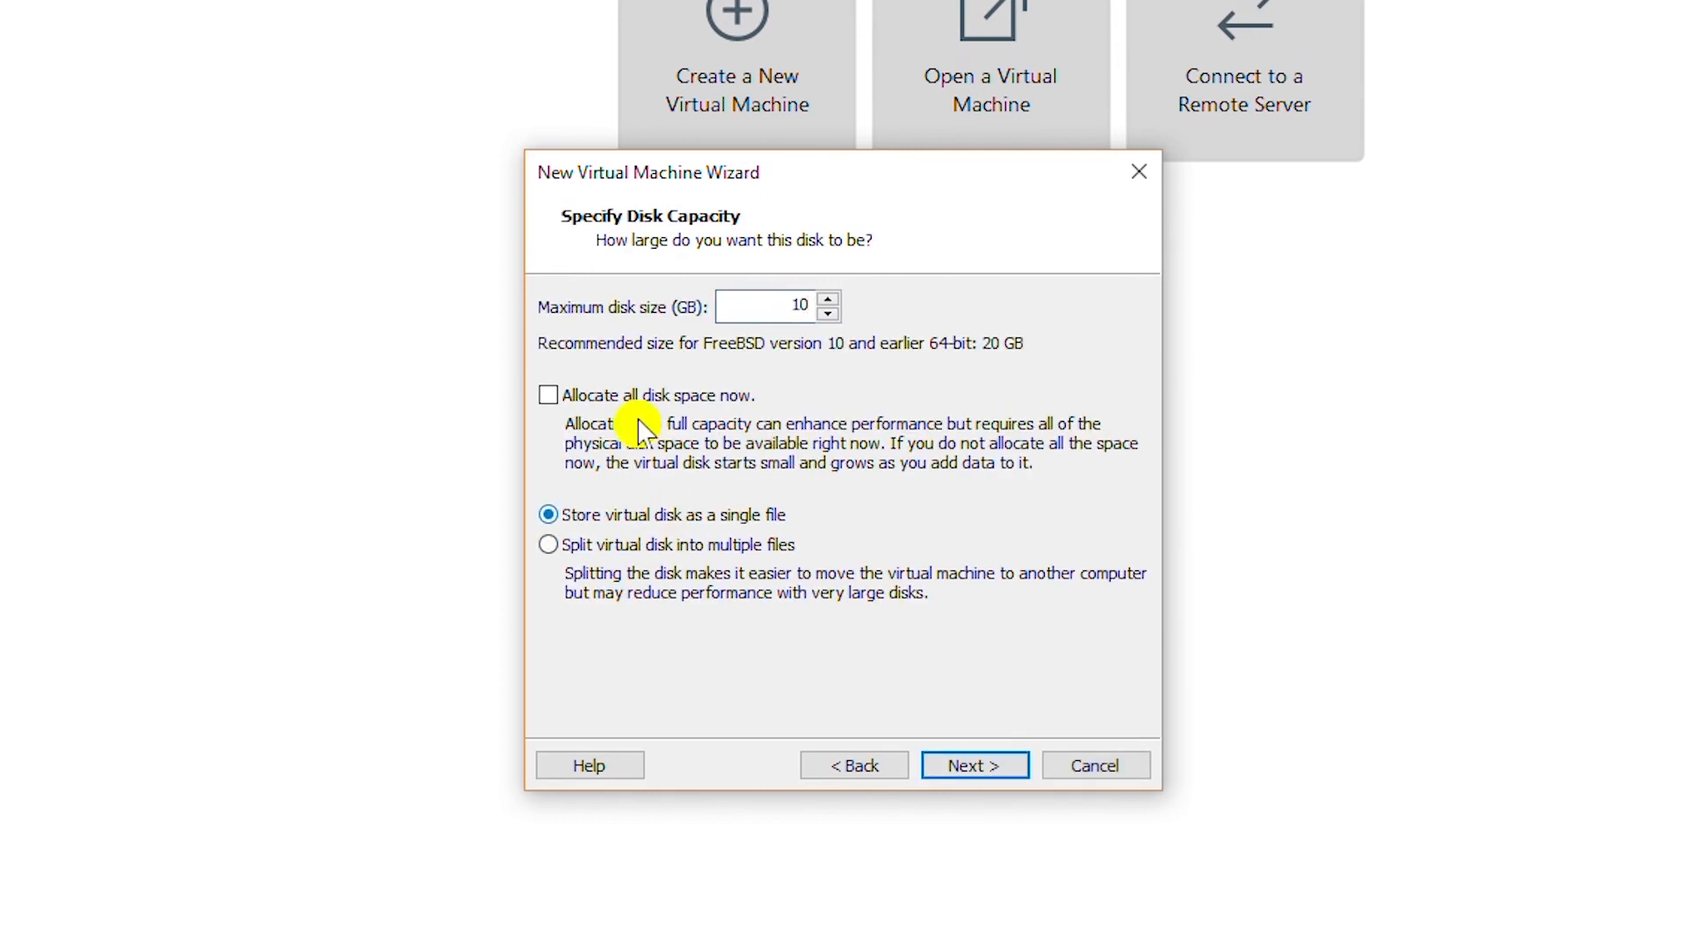
click(972, 766)
key(Return)
click(976, 770)
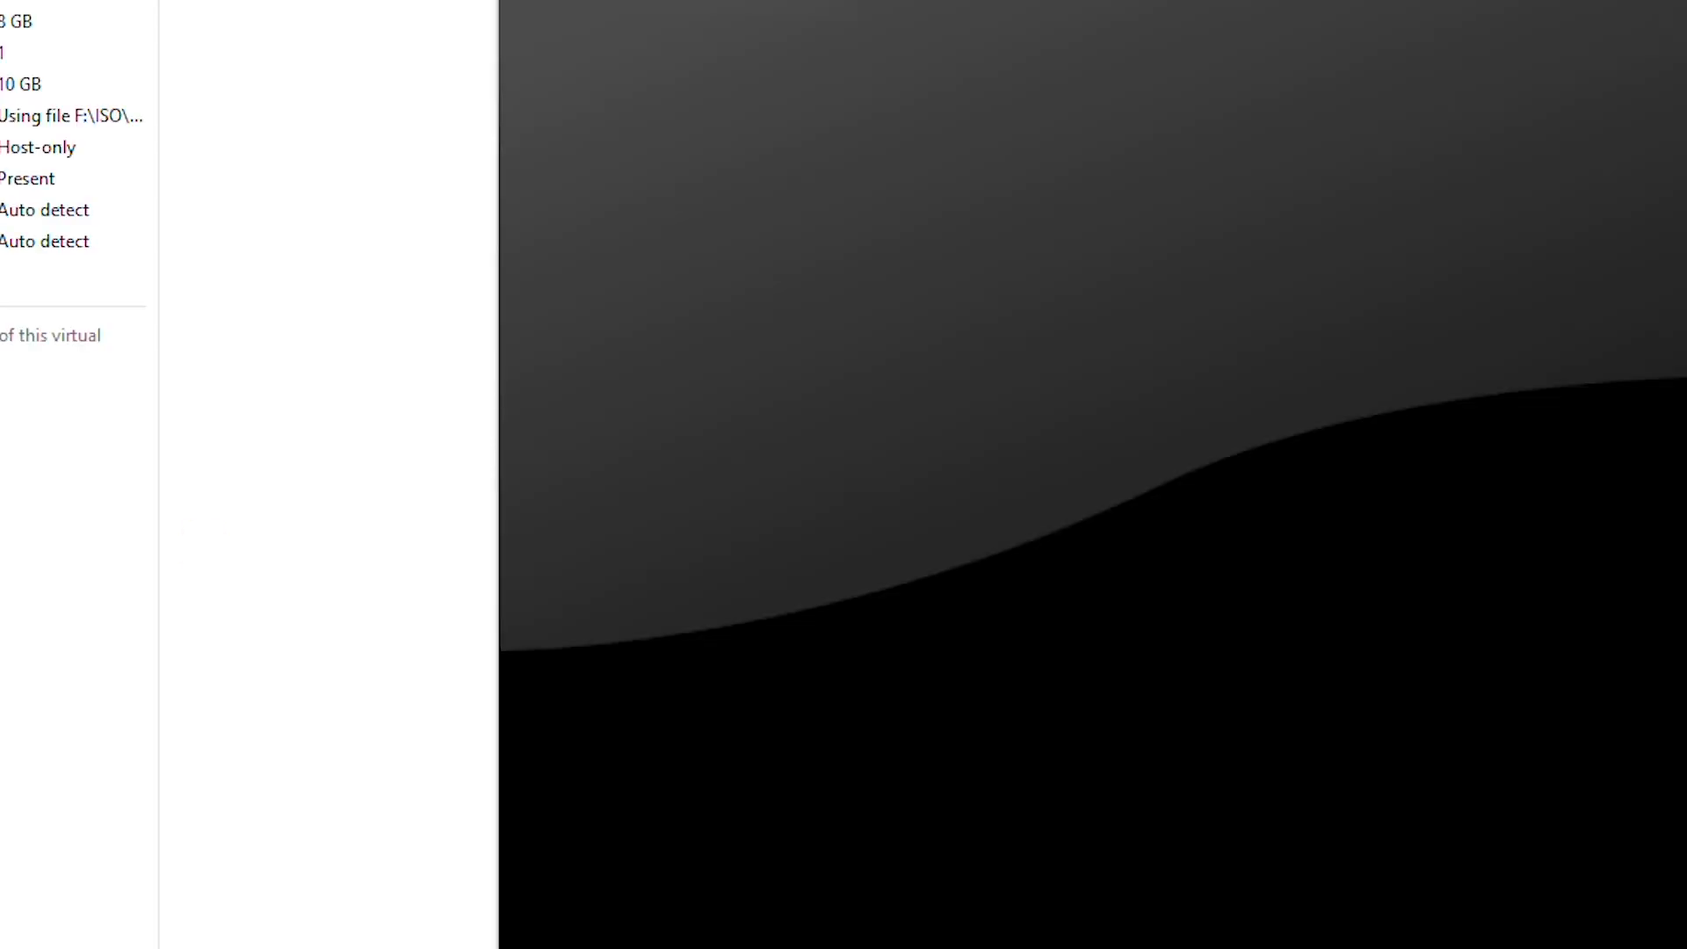
Add a first extra 20 GB hard disk in the TrueNAS machine's settings.
key(ctrl+d)
click(615, 896)
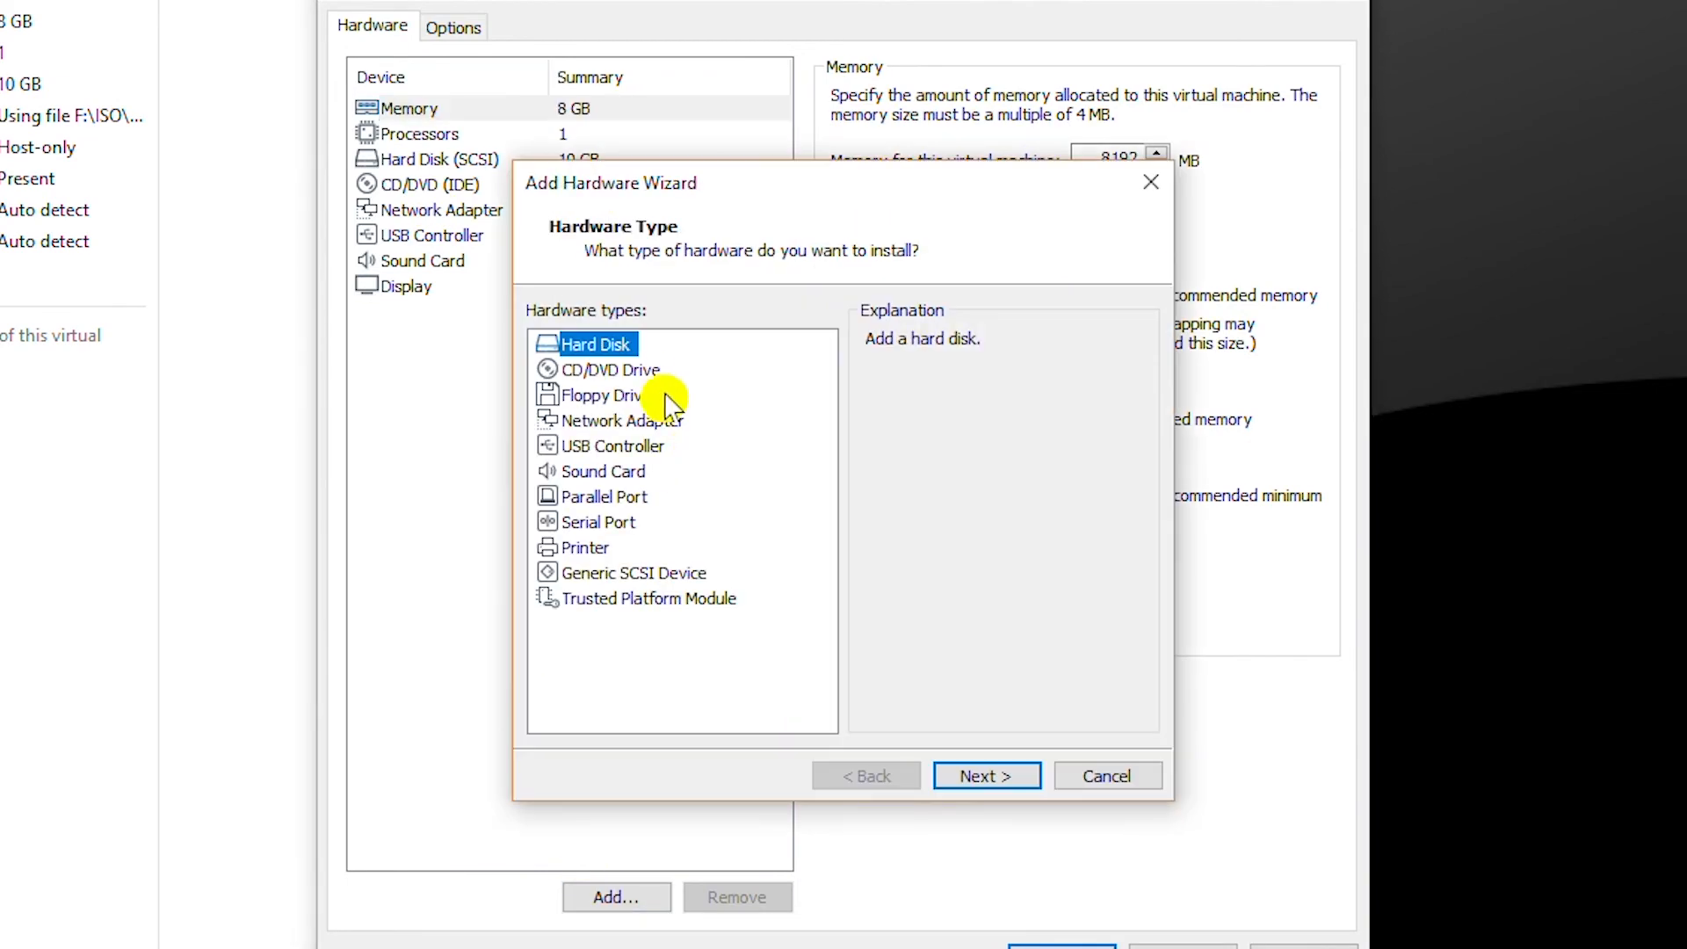
click(975, 775)
click(973, 777)
click(977, 770)
click(976, 774)
click(976, 773)
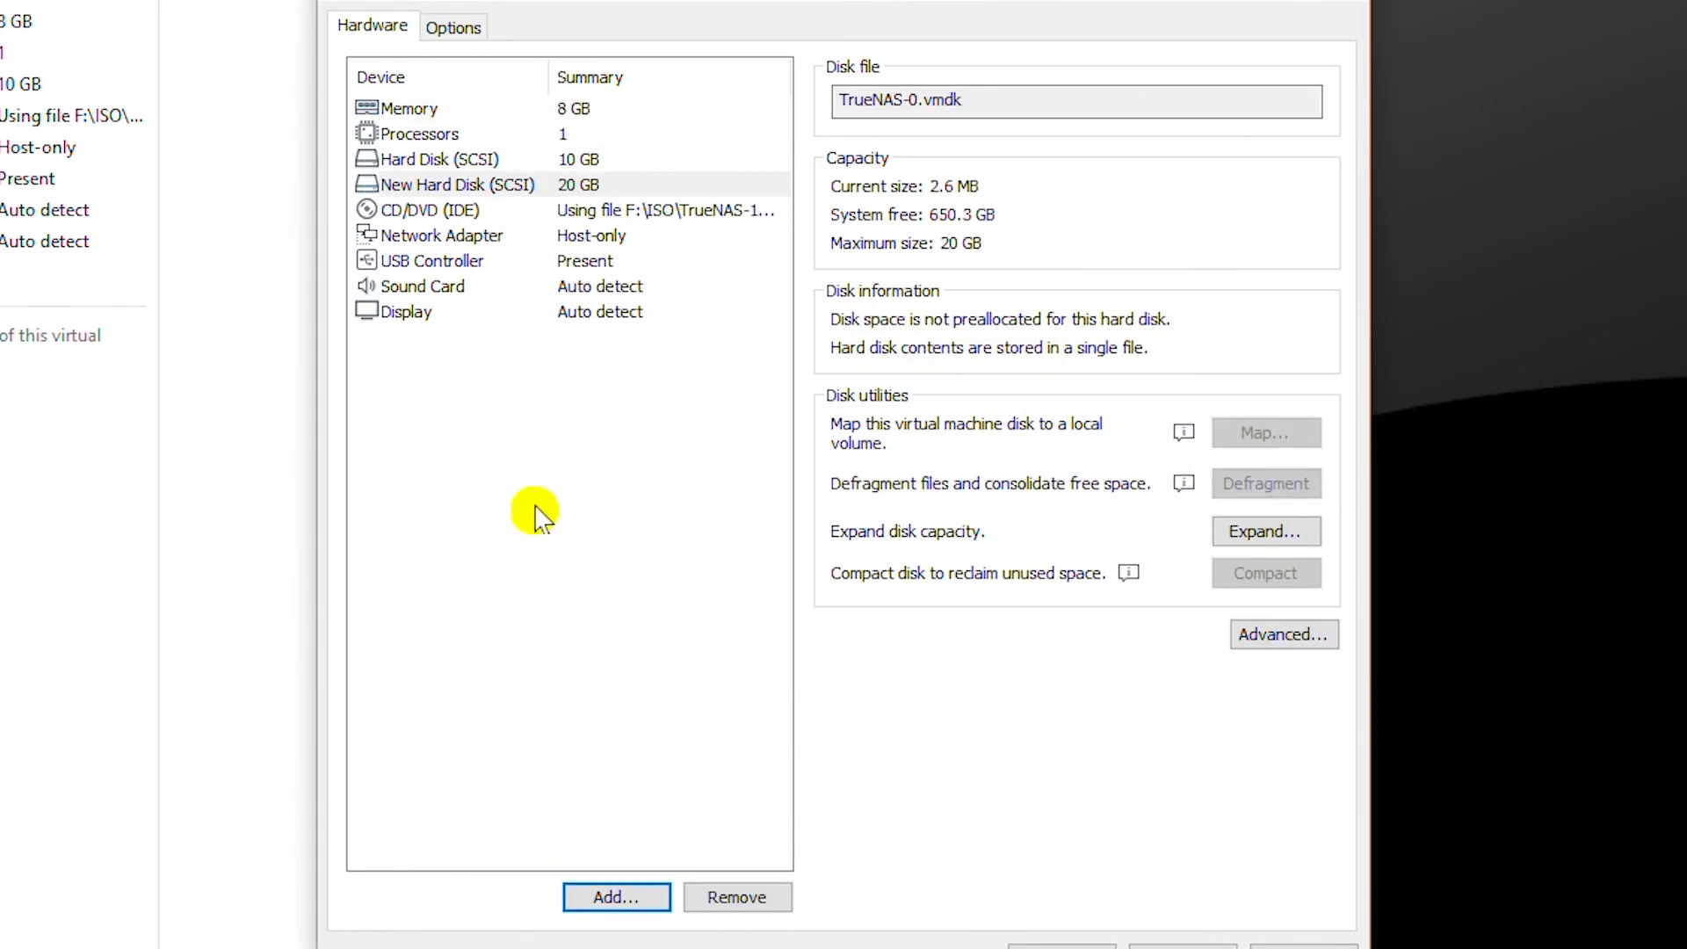
Add a second 20 GB hard disk, close the settings and power on the machine.
click(615, 896)
click(973, 775)
click(974, 775)
click(976, 775)
click(976, 775)
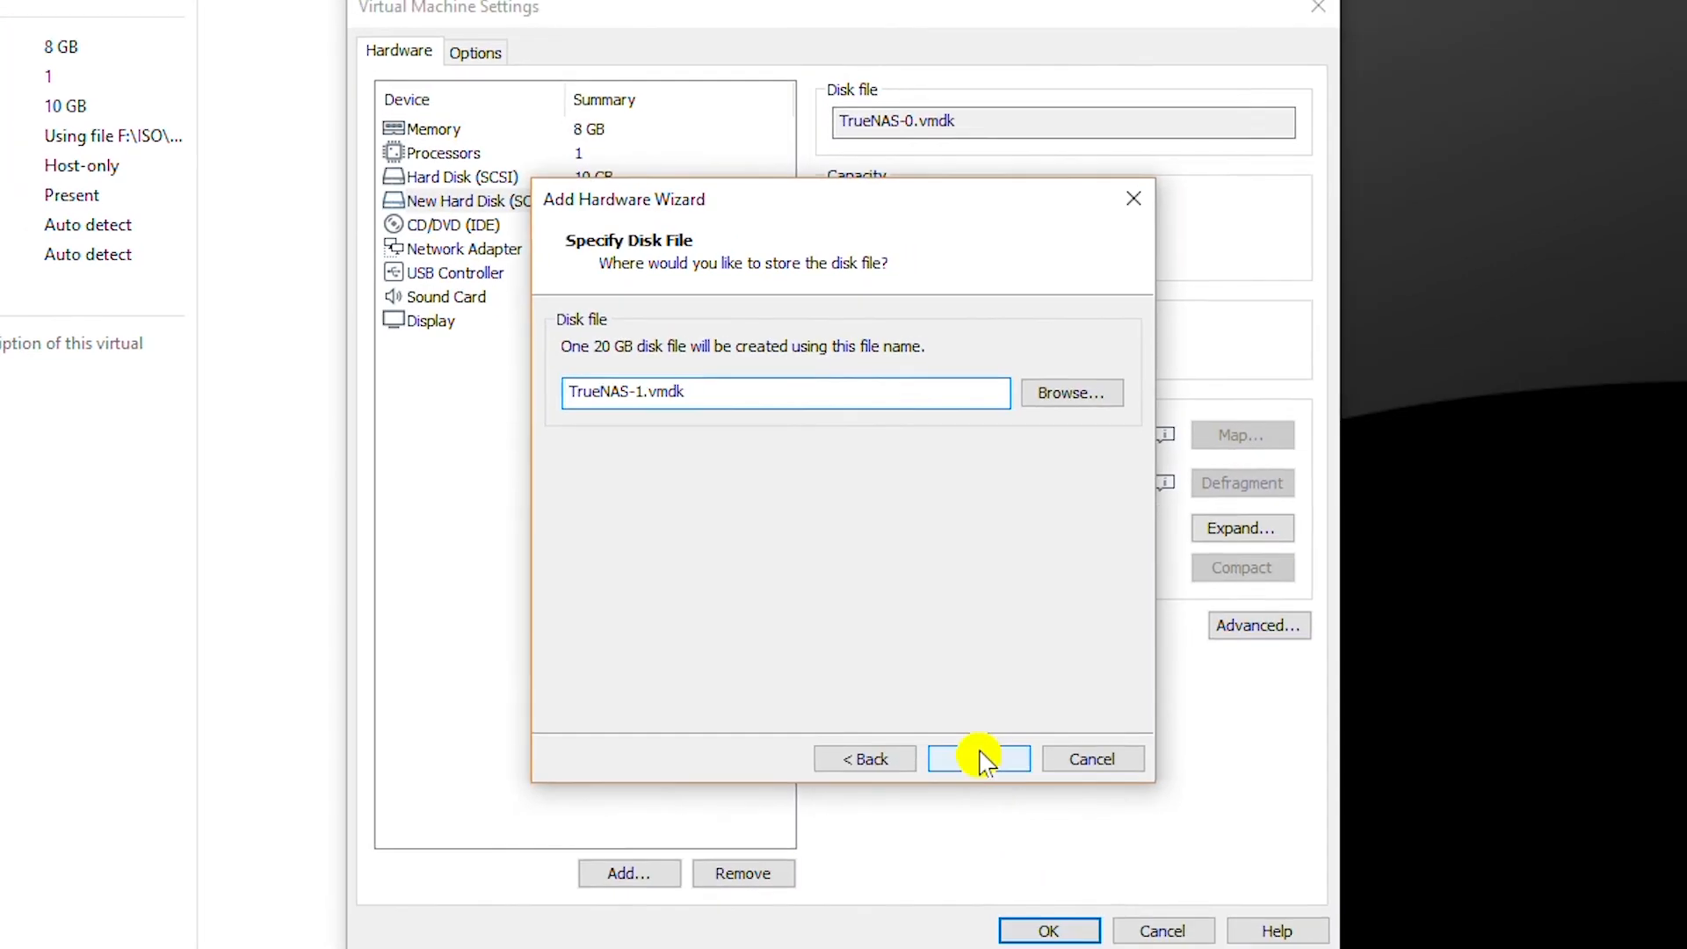
click(978, 773)
click(1062, 946)
double_click(425, 301)
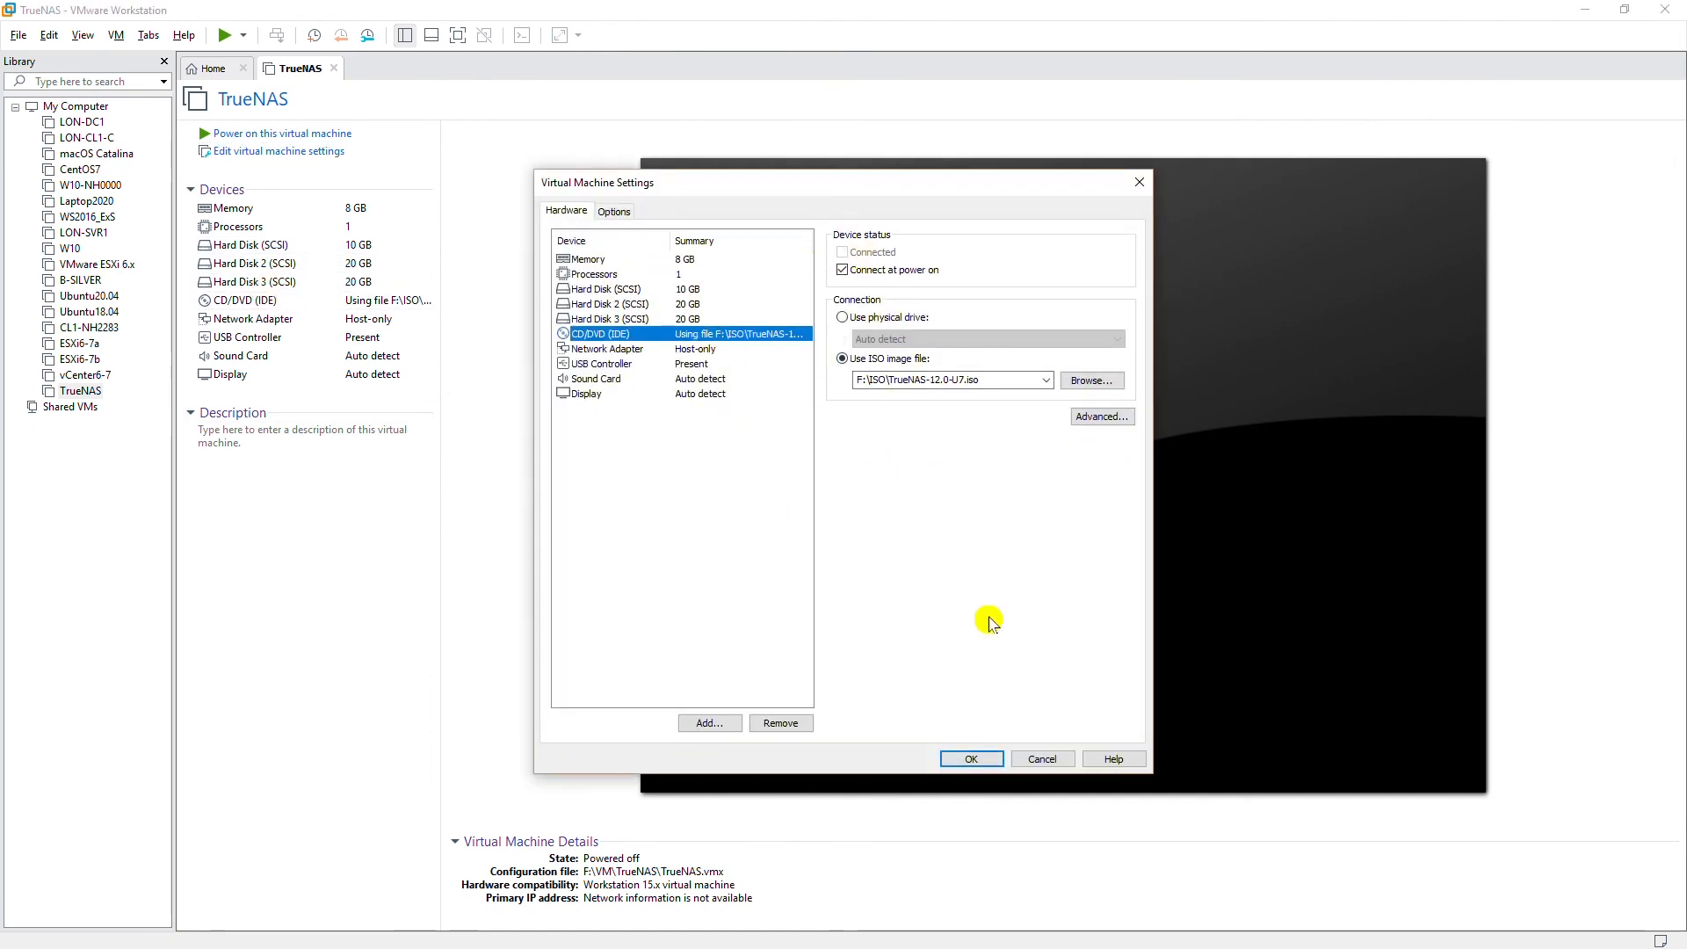
click(971, 758)
click(225, 35)
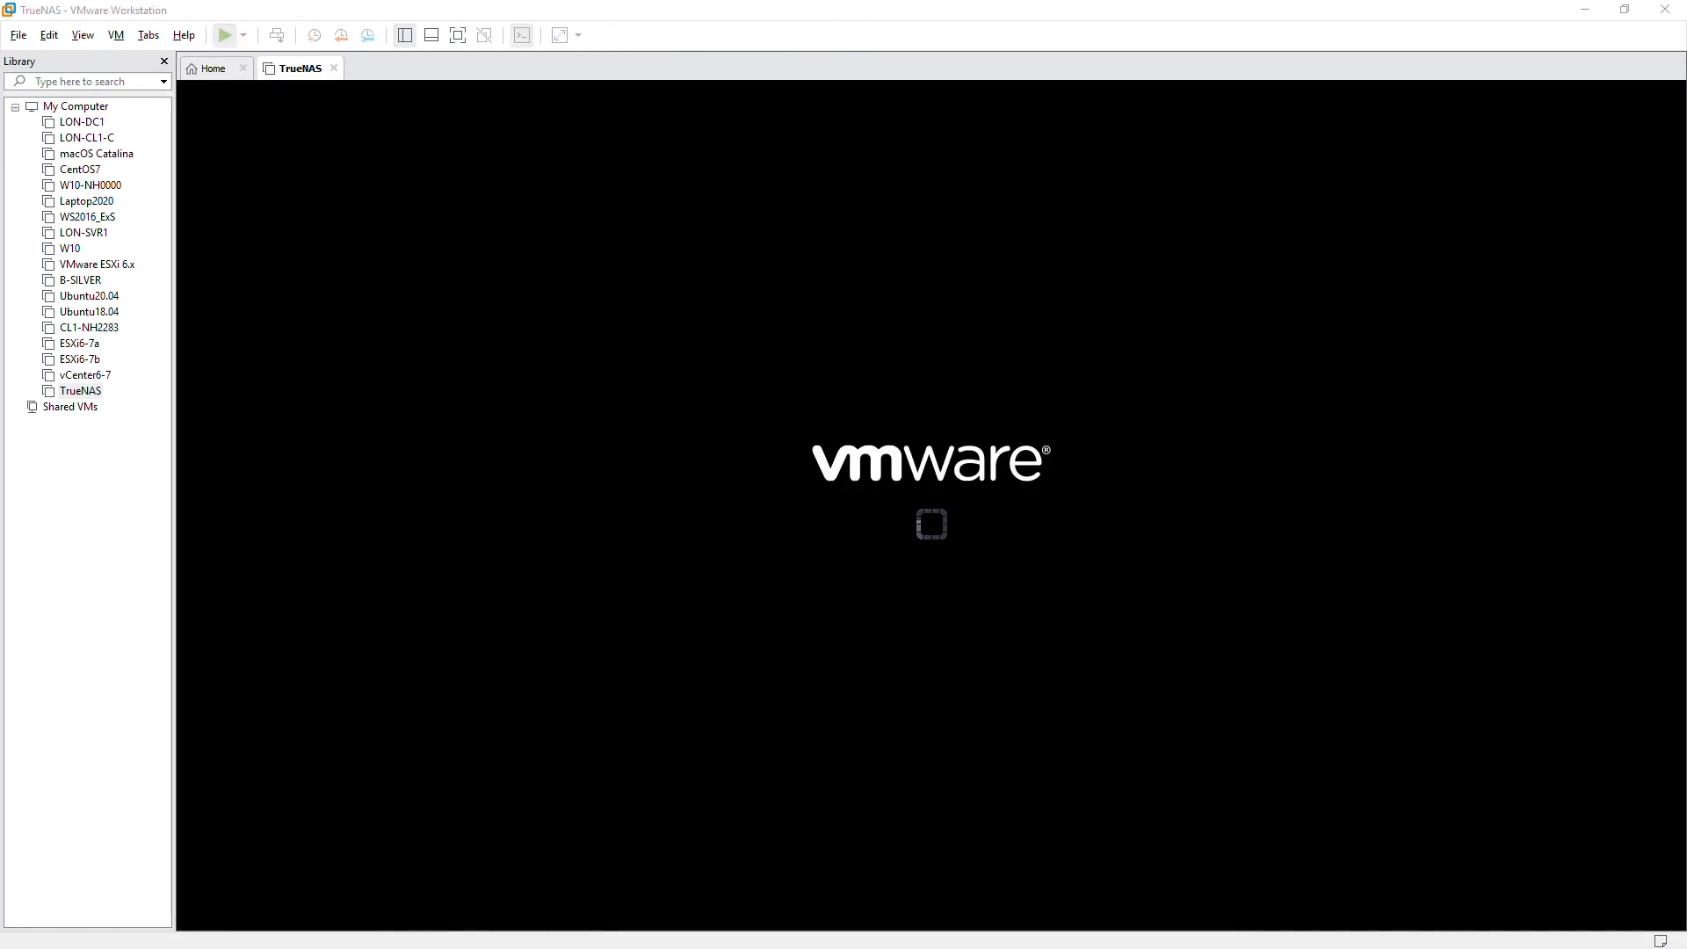
Install TrueNAS on disk da0 and set the root password.
click(737, 477)
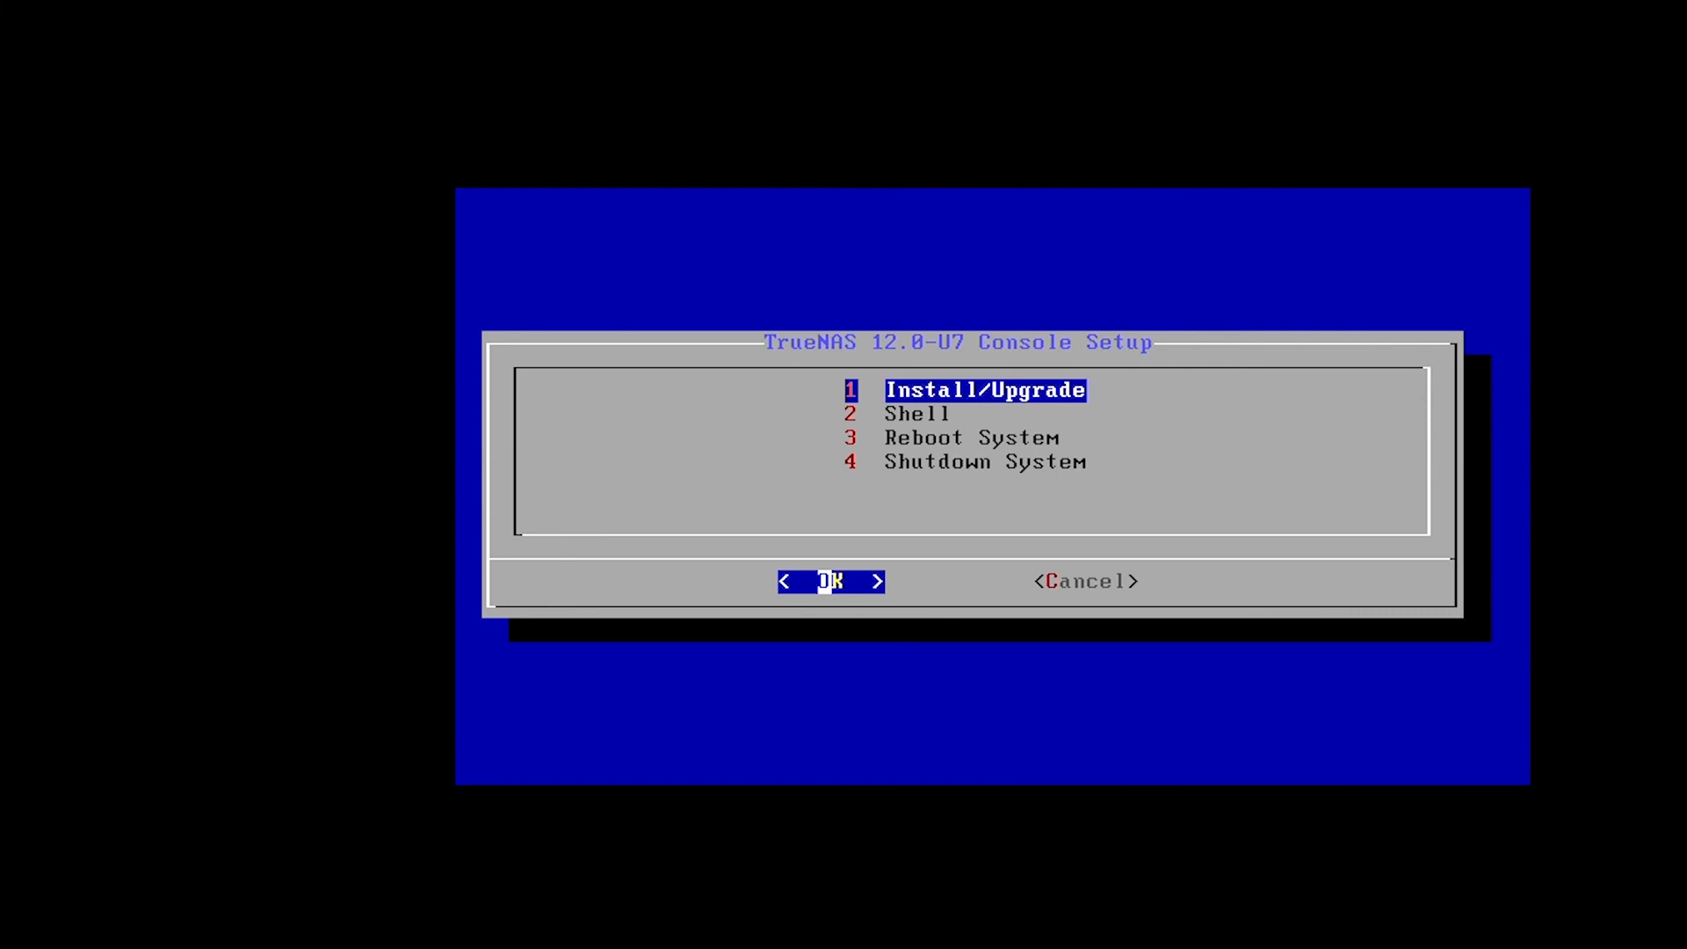
key(Return)
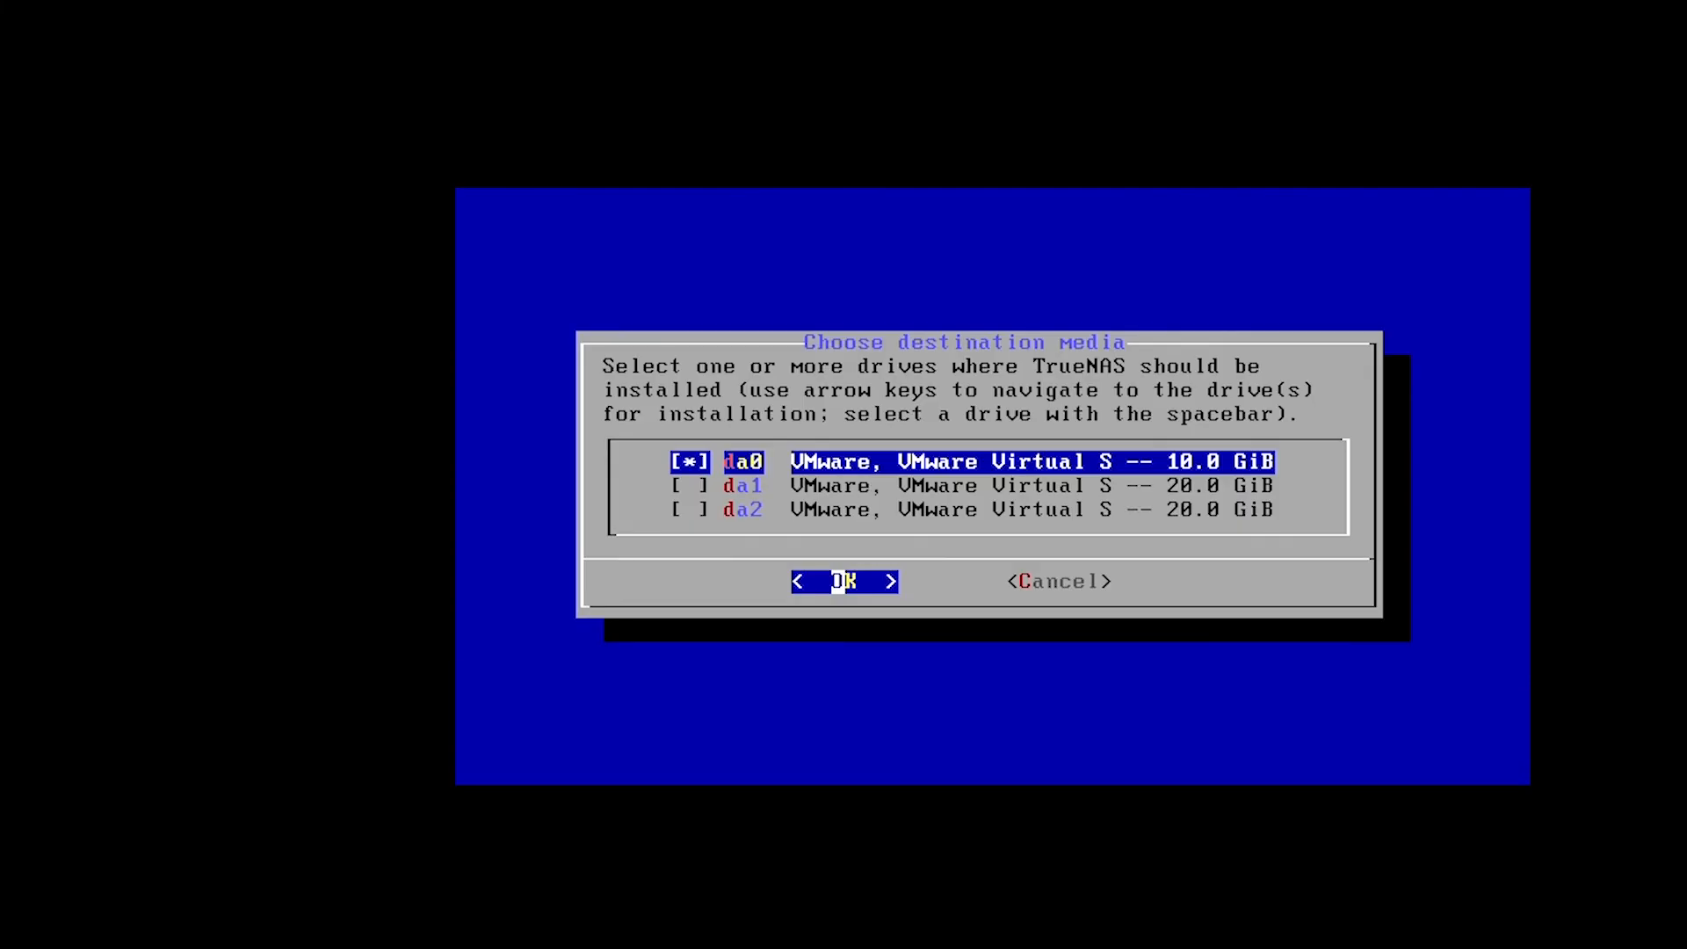
key(Return)
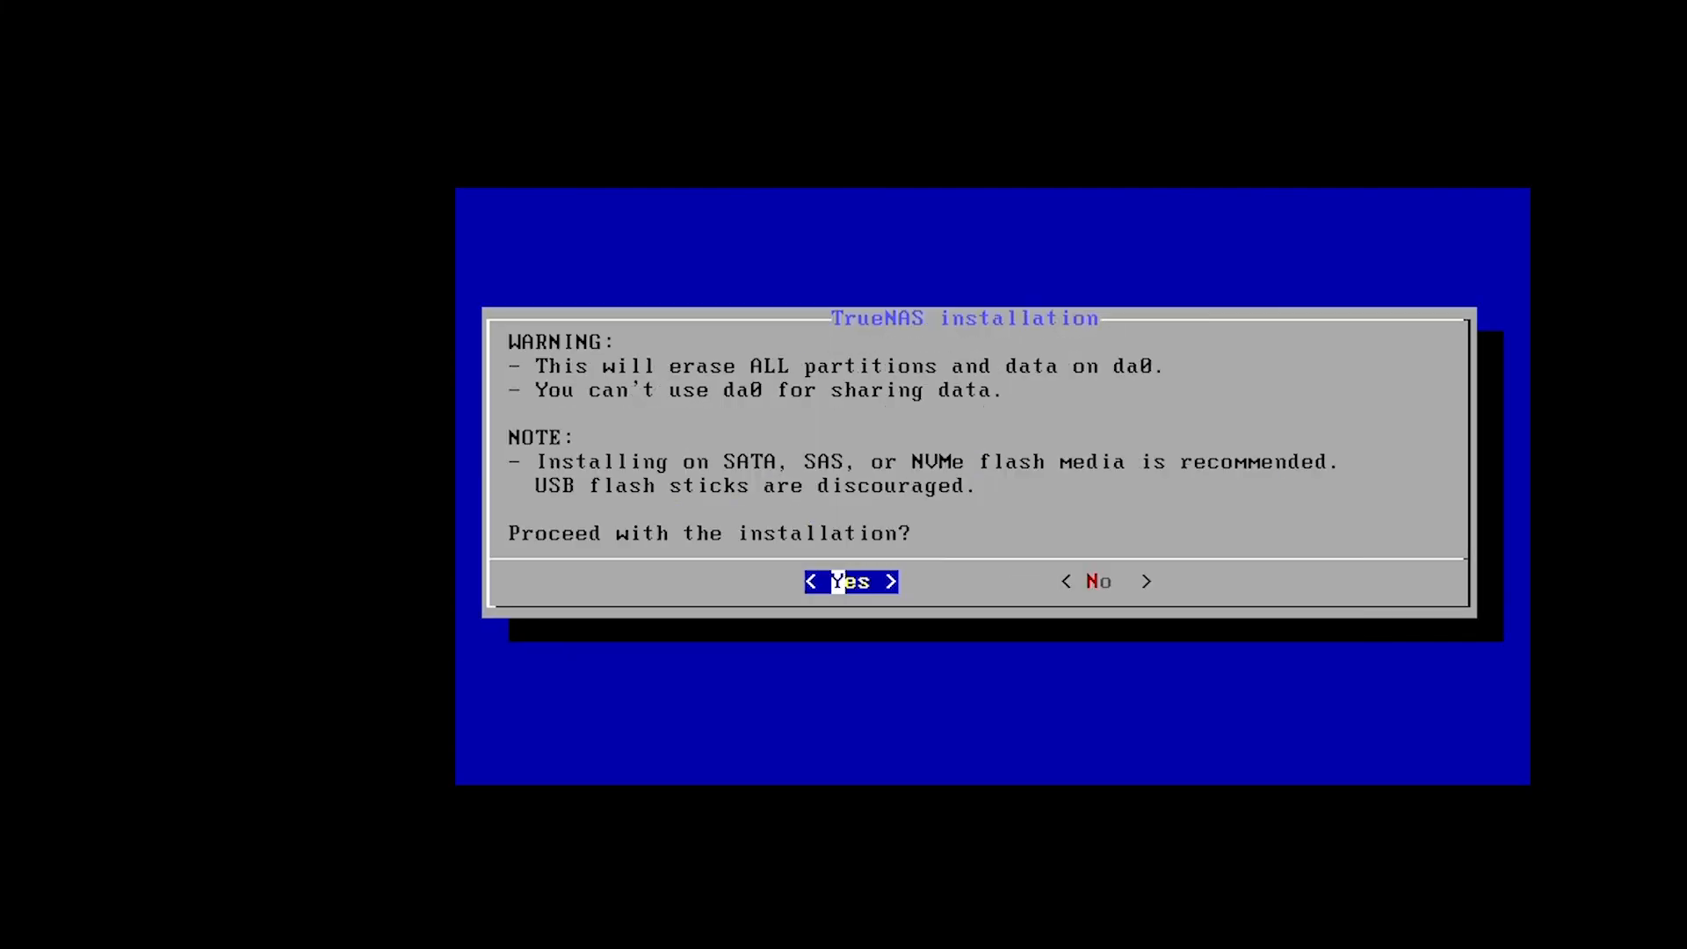
key(Return)
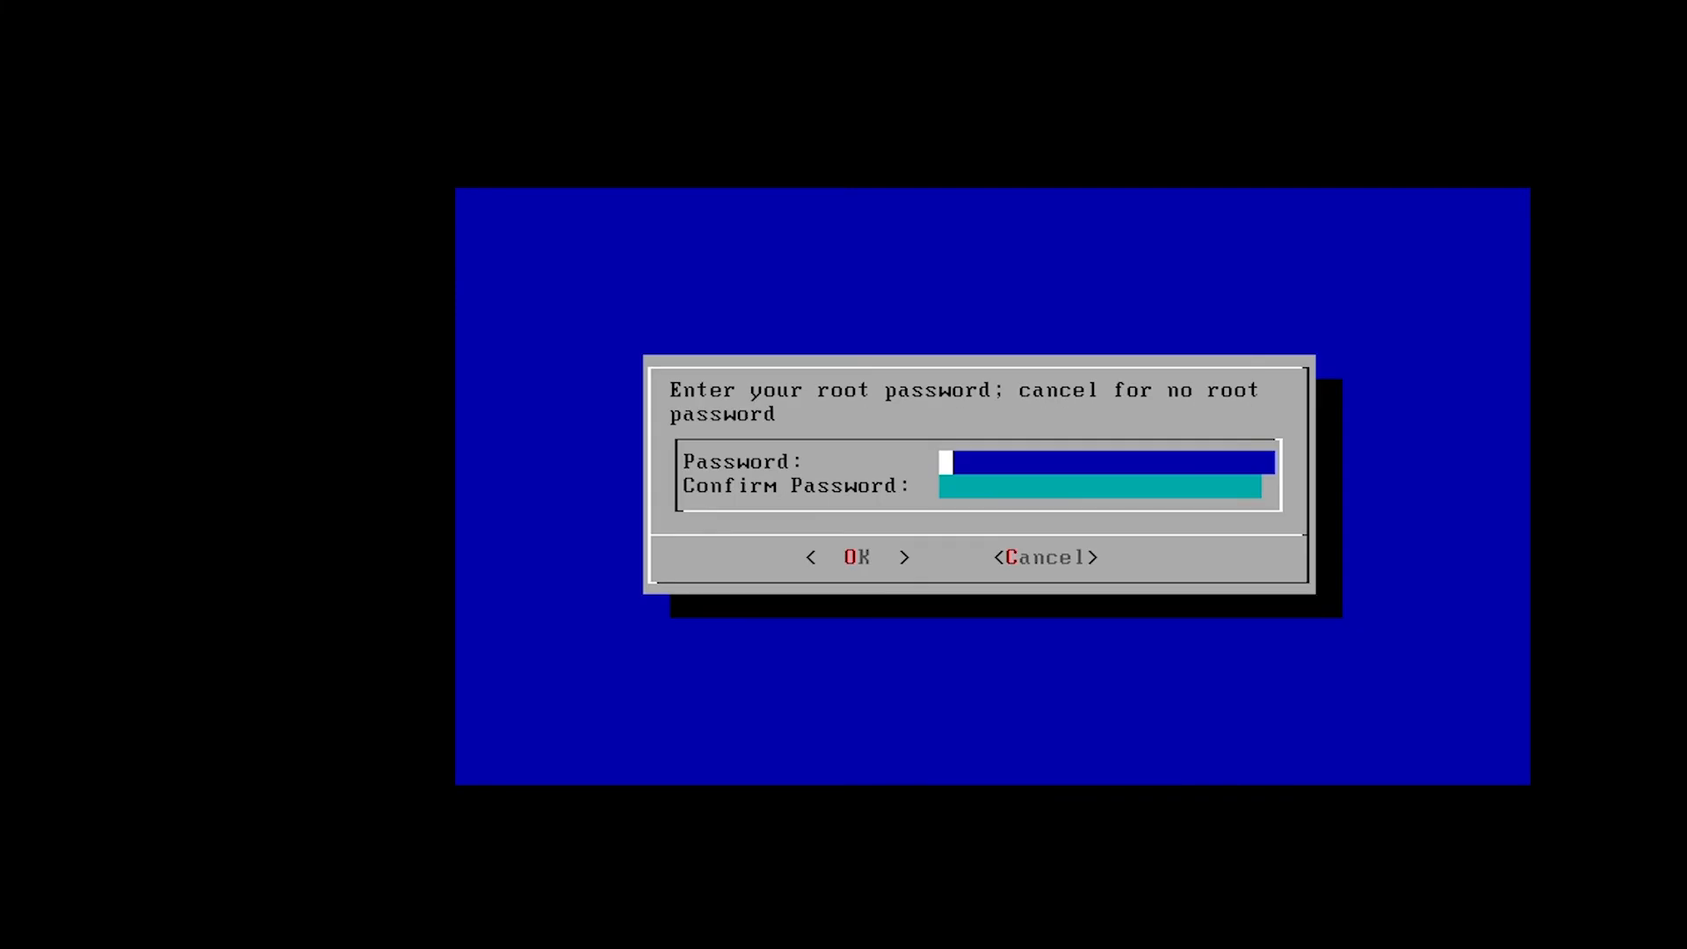
text(*********)
key(Tab)
text(*)
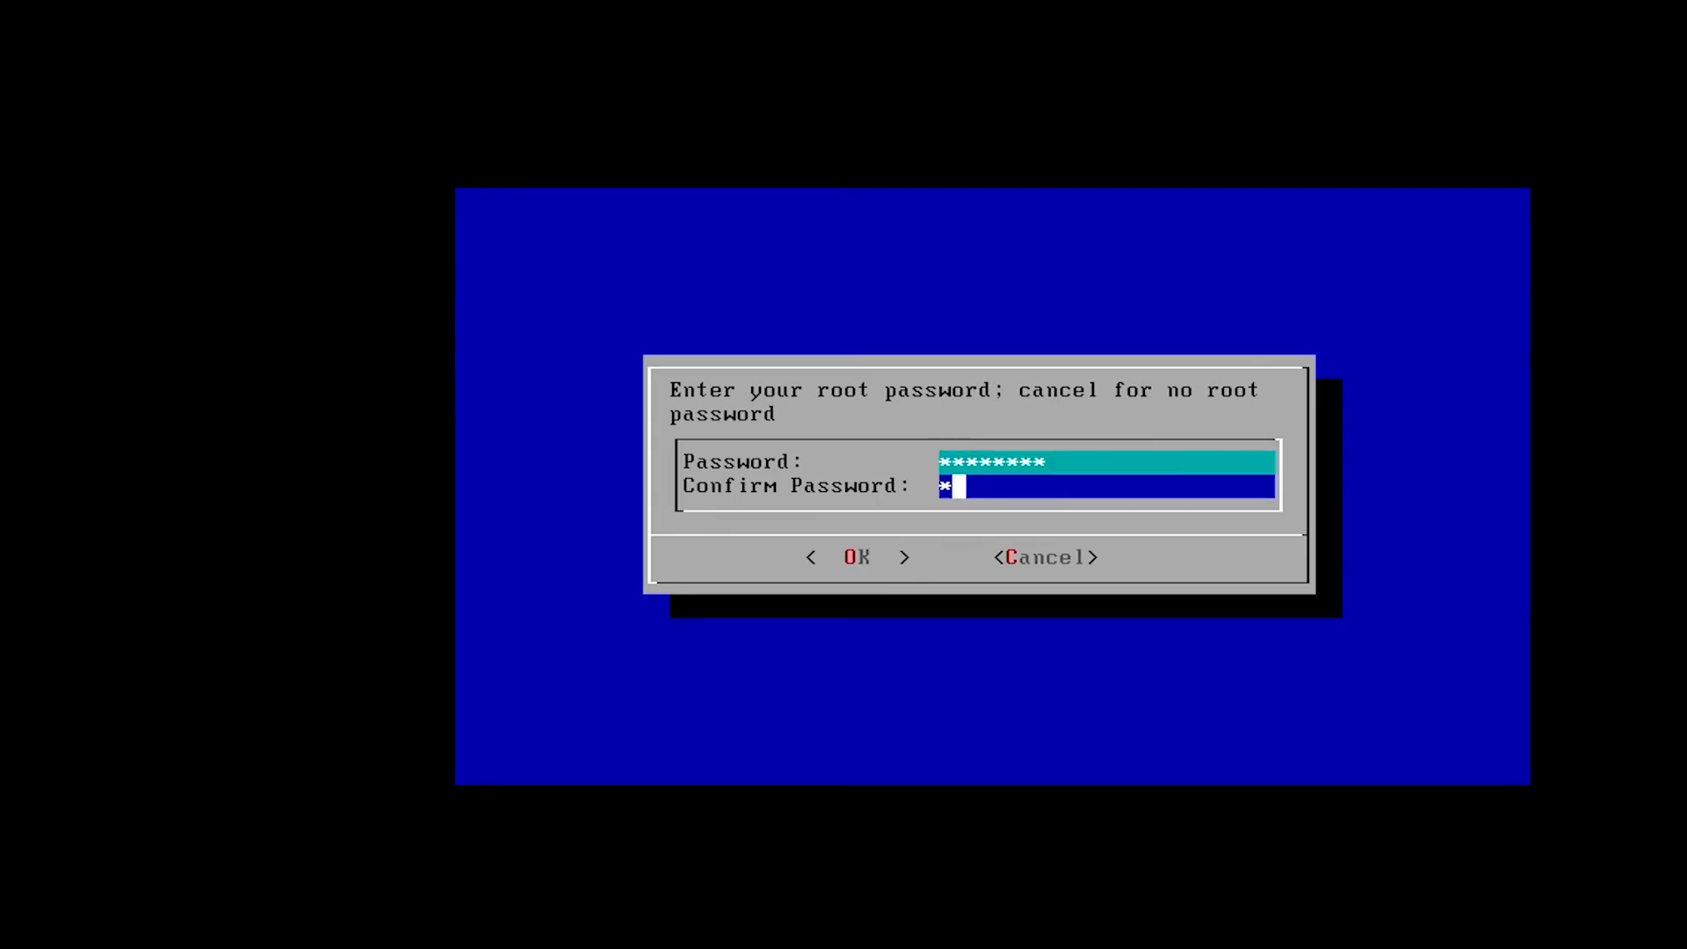
text(********)
key(Return)
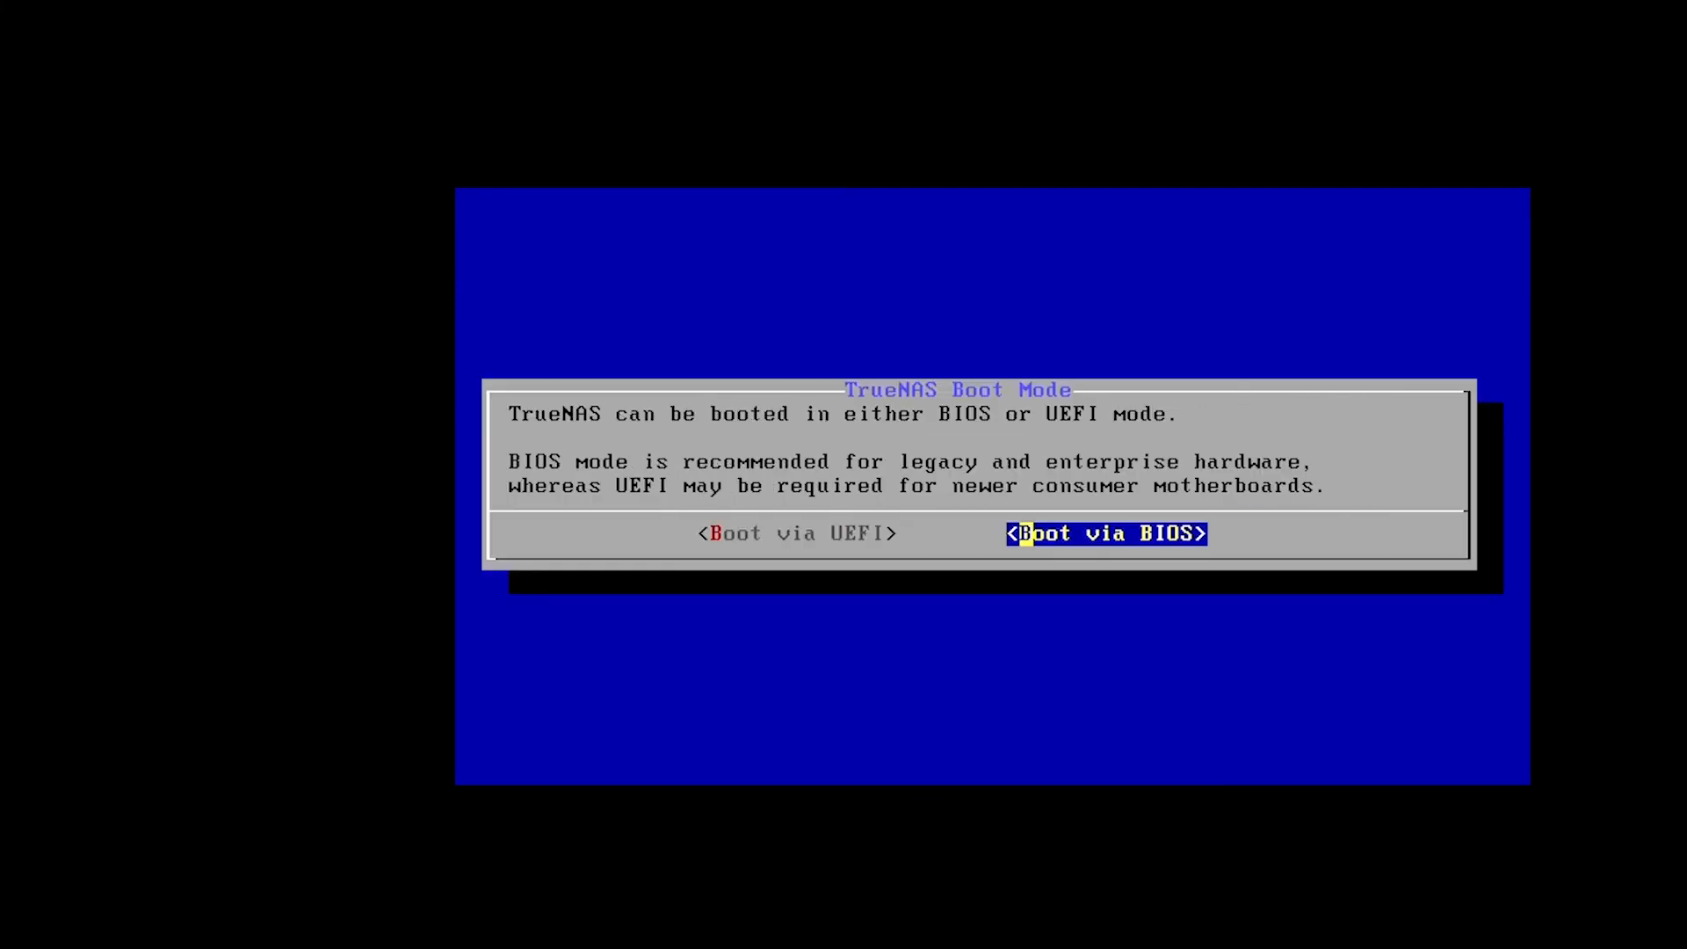
Choose BIOS boot mode, then reboot with option 3 after the install succeeds.
key(Return)
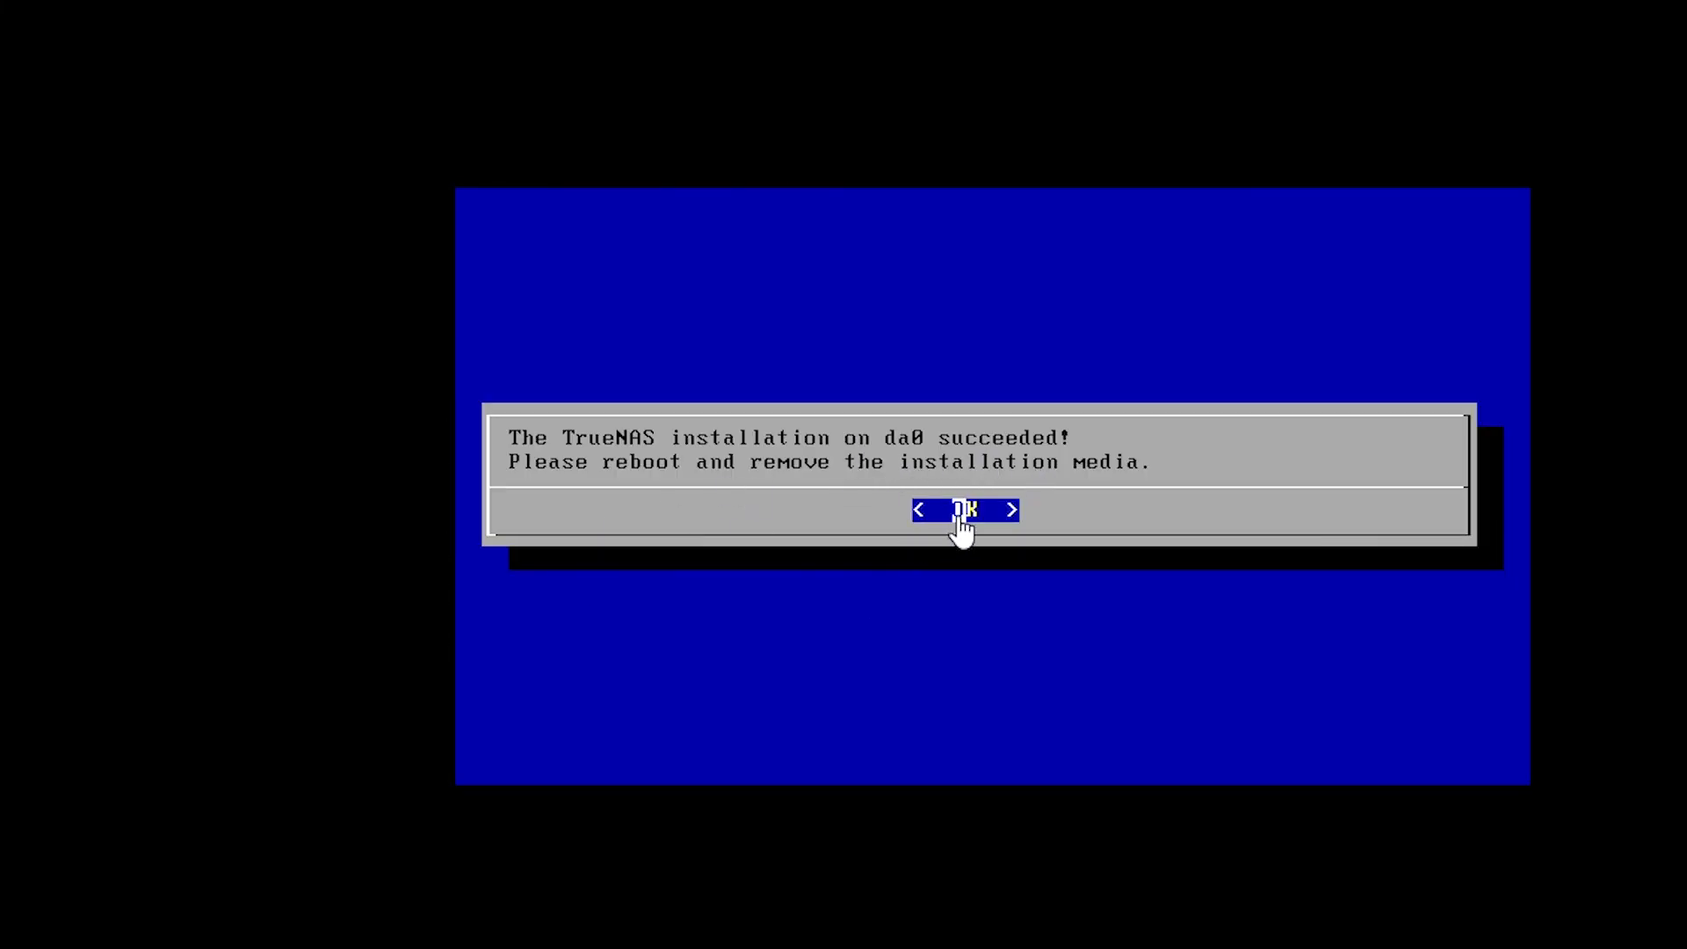
key(Return)
key(3)
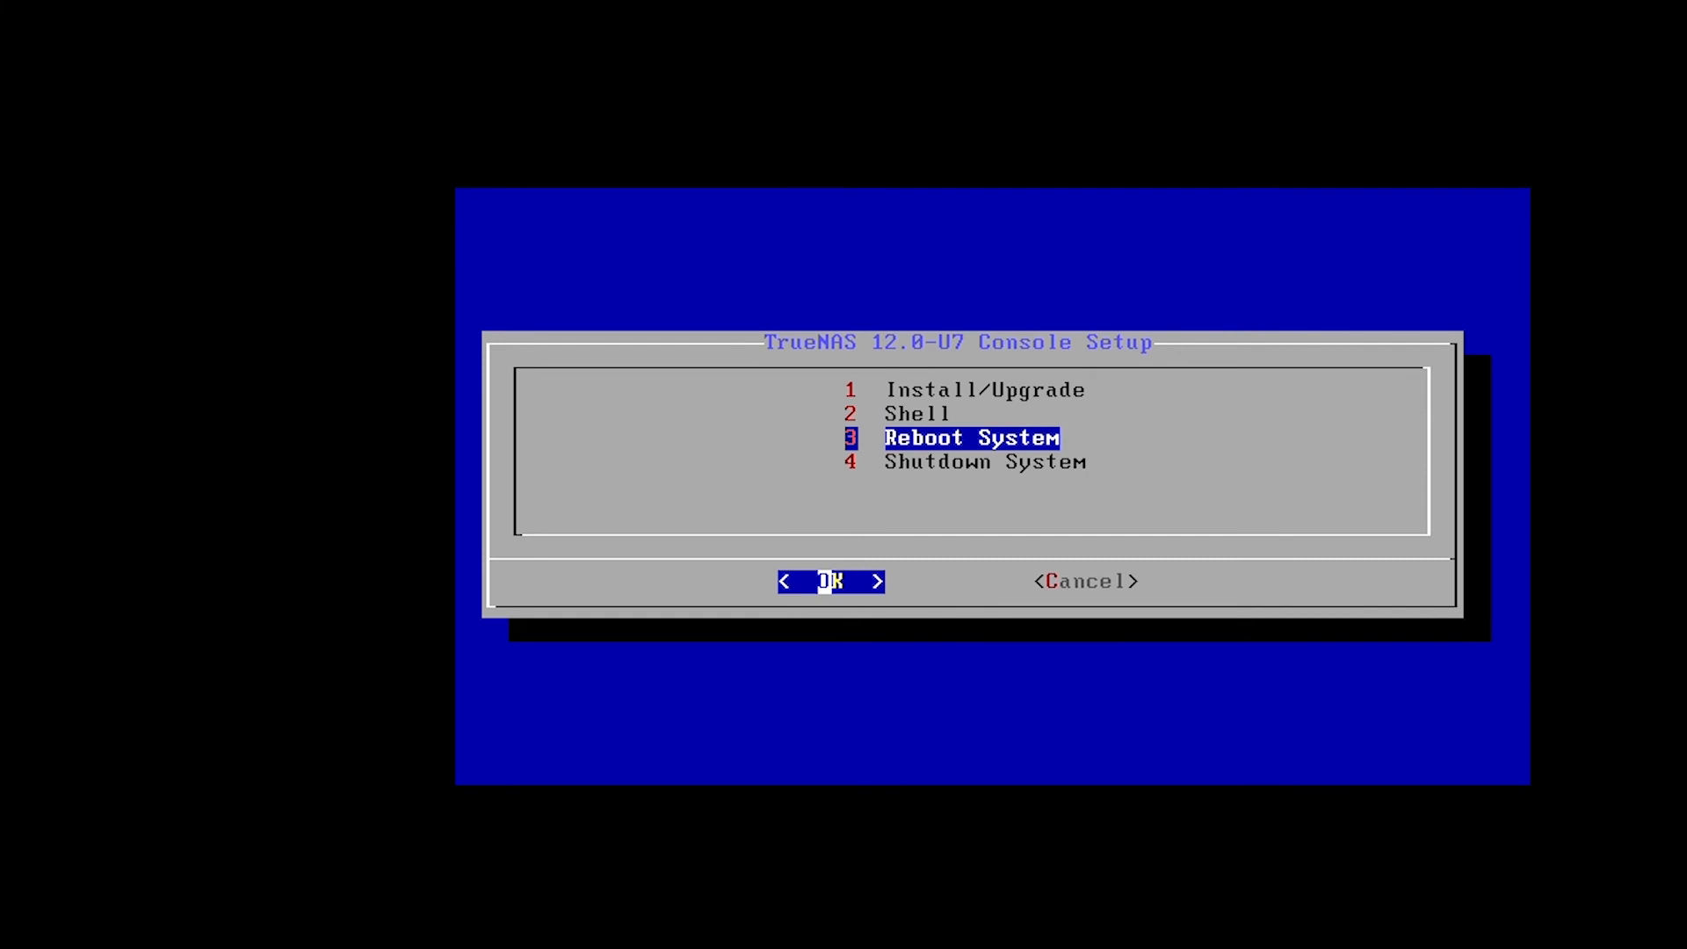
key(Return)
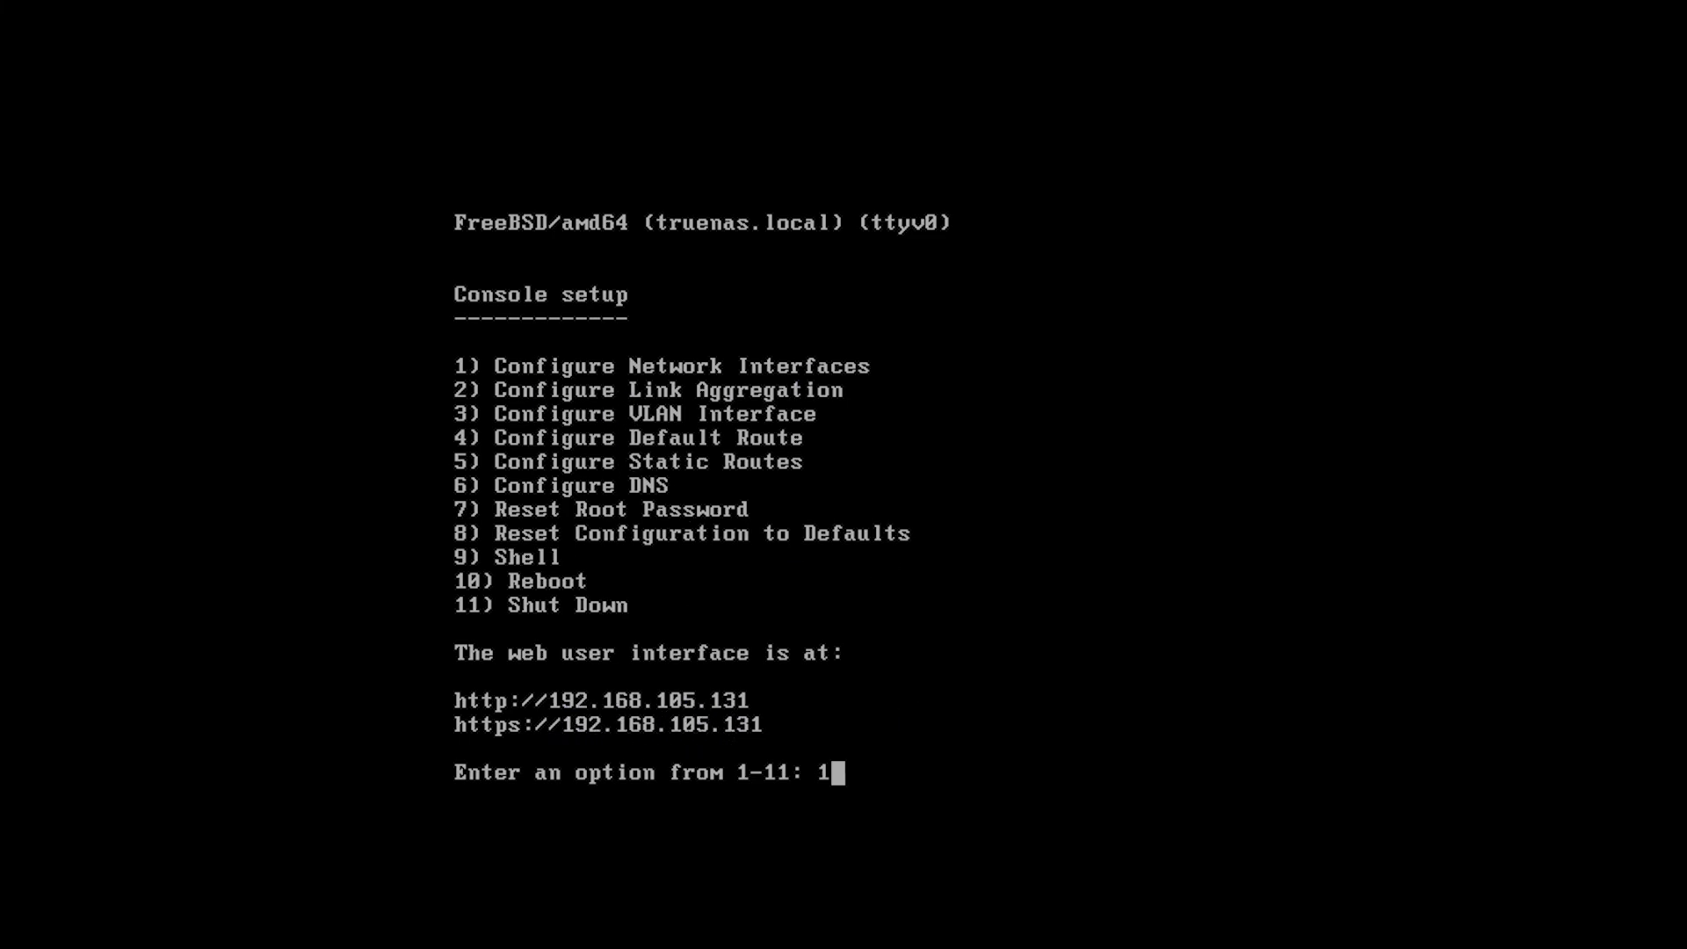
Configure interface em0 without DHCP, enabling IPv4 and naming it eM0.
key(Return)
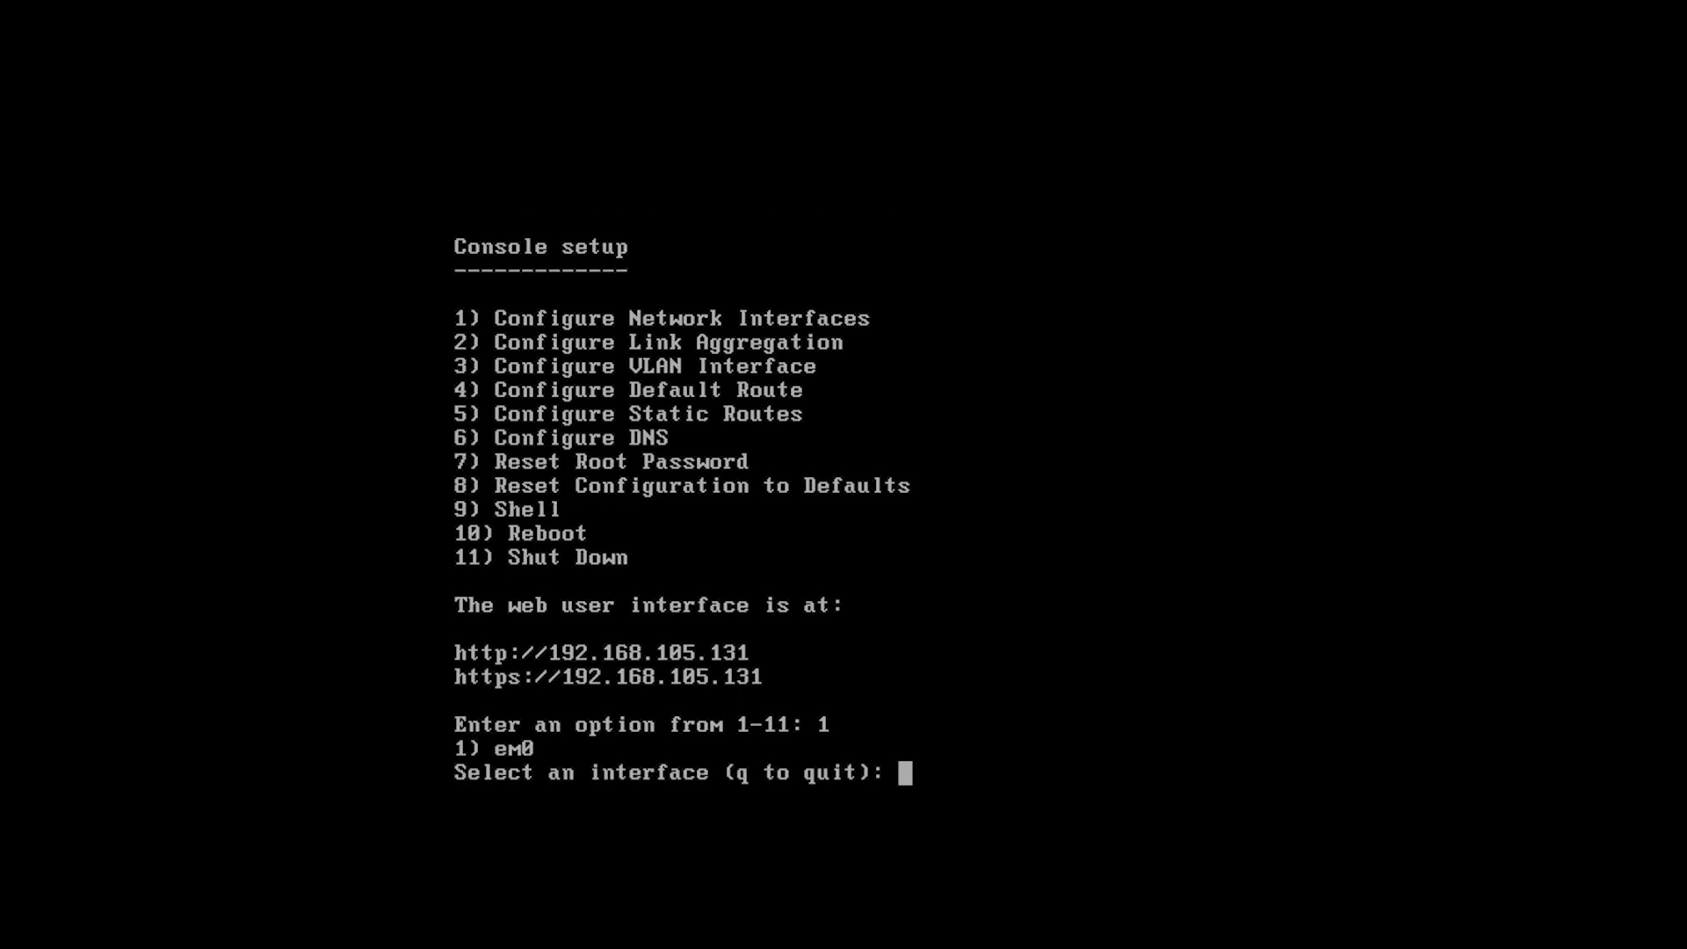
text(1)
key(Return)
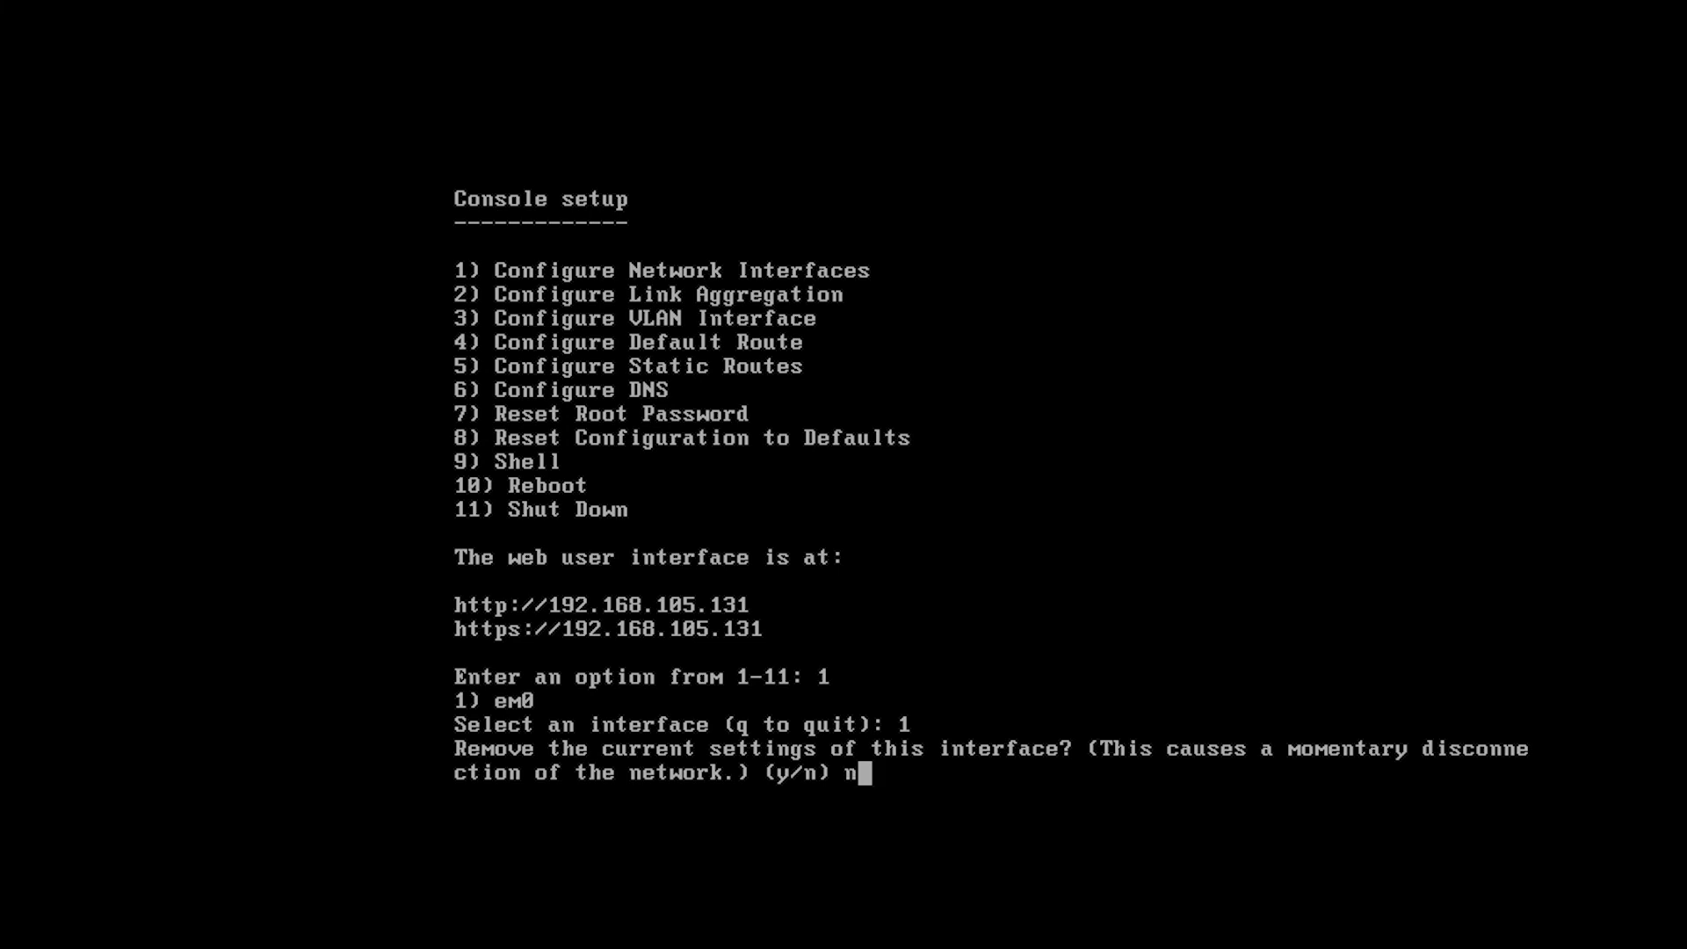
key(Return)
text(n)
key(Return)
text(y)
key(Return)
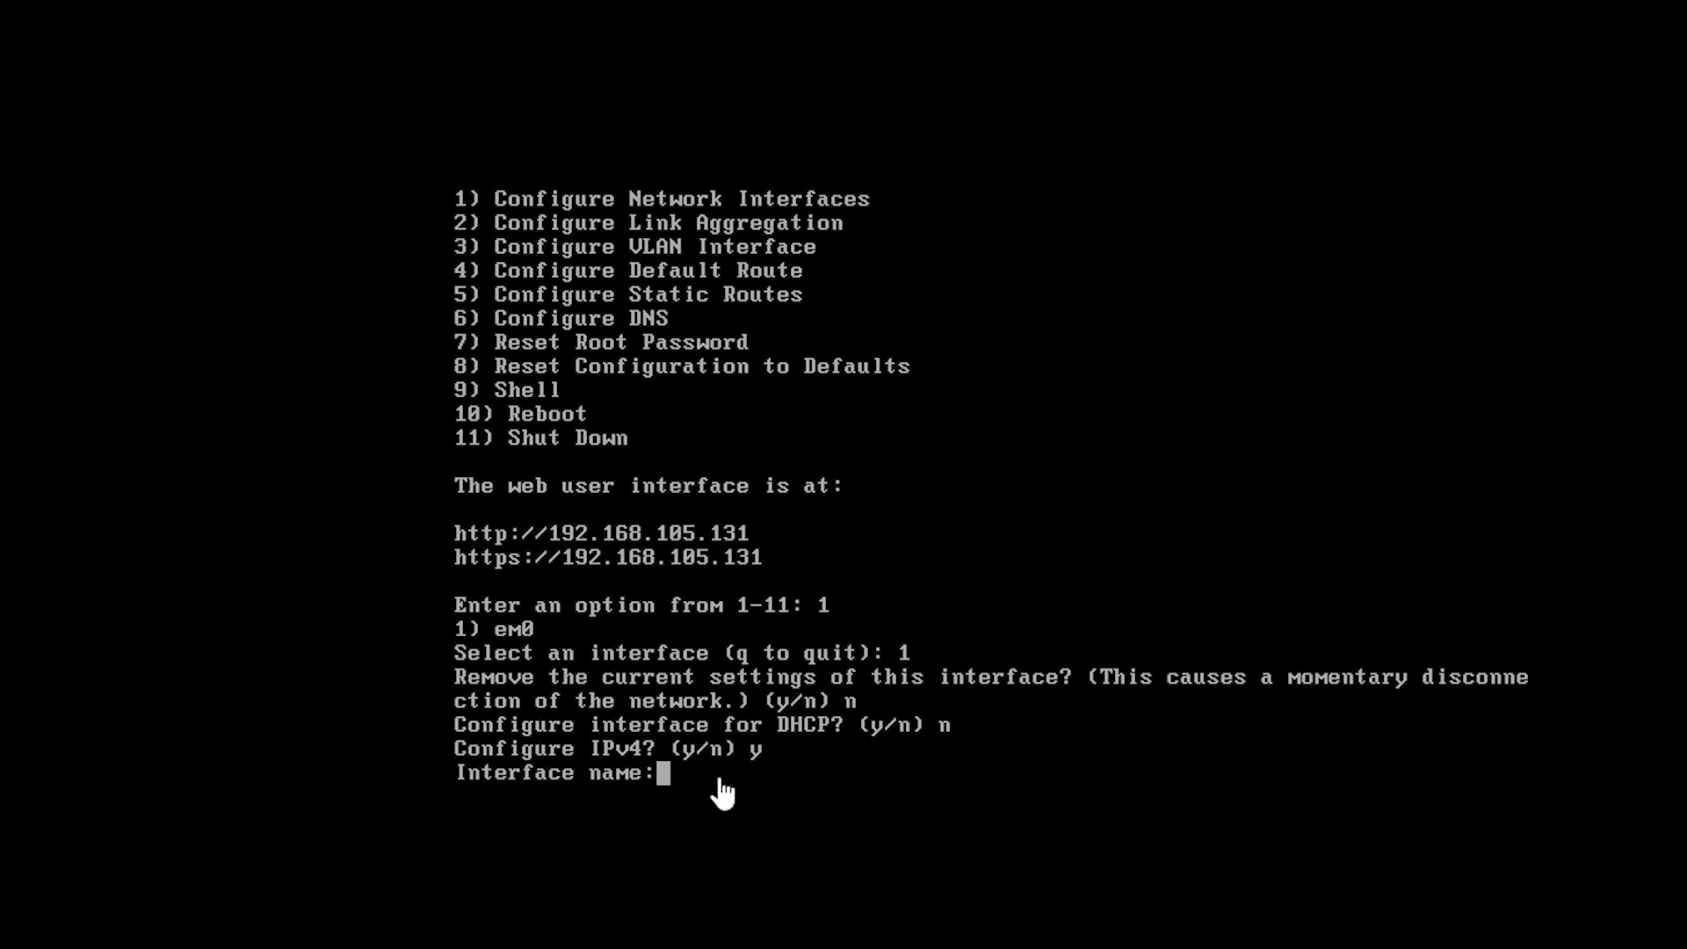
text(eM0)
key(Return)
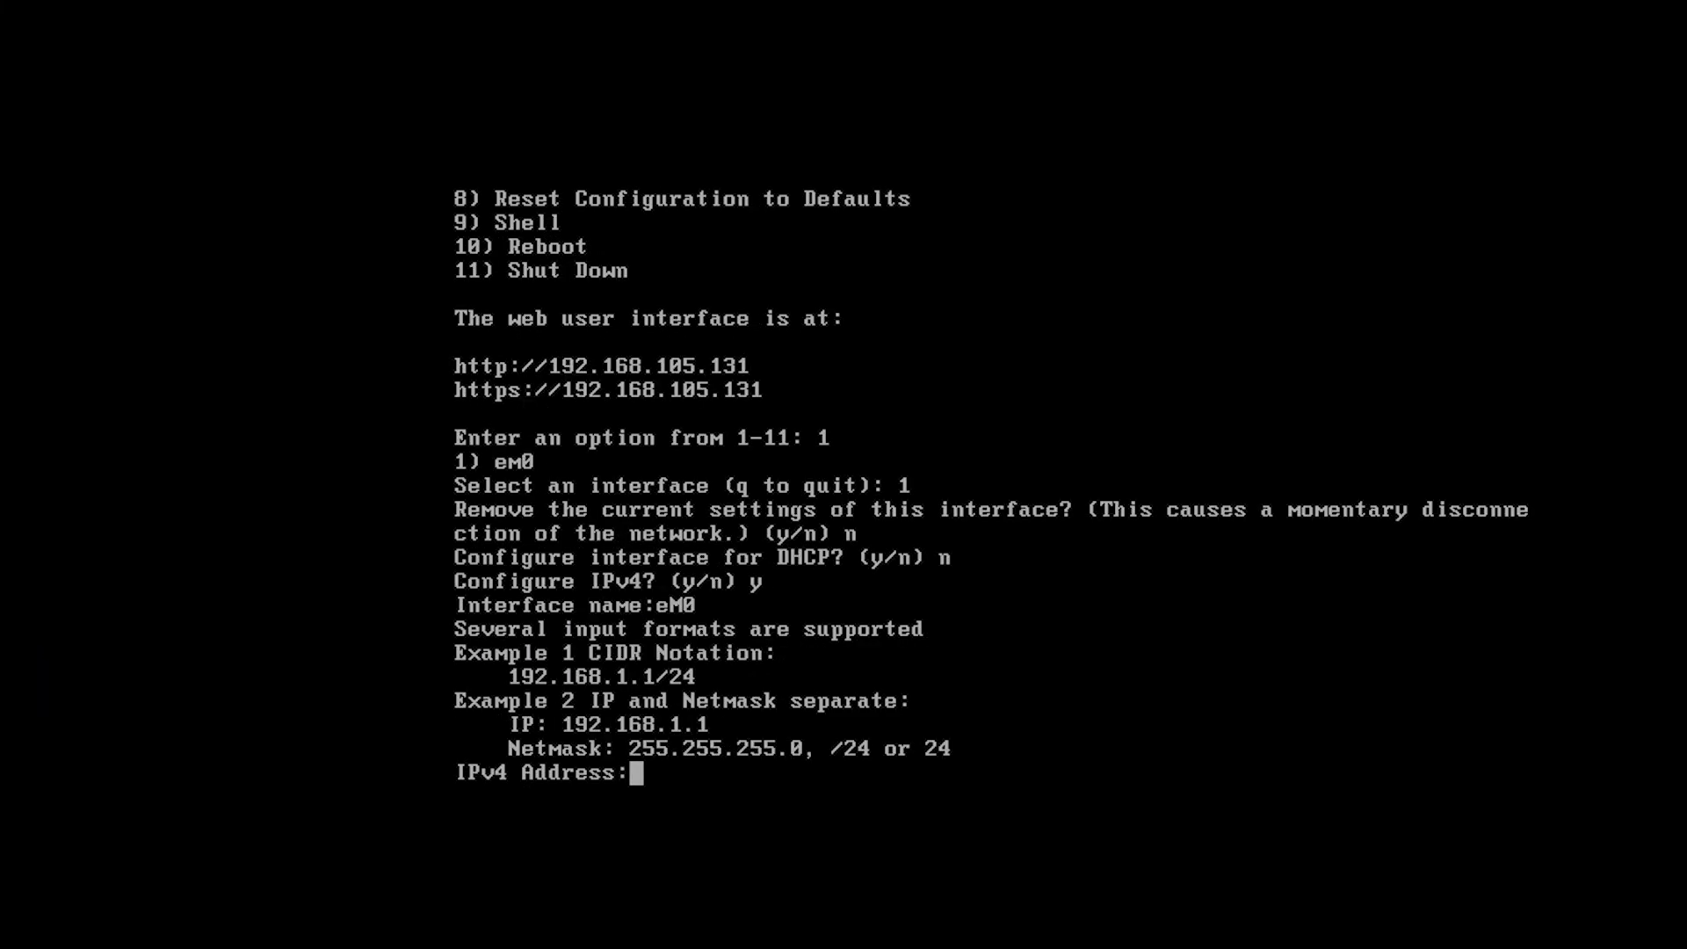
Enter IPv4 address 192.168.105.105 with netmask 255.255.255.0 and decline IPv6.
text(192.168)
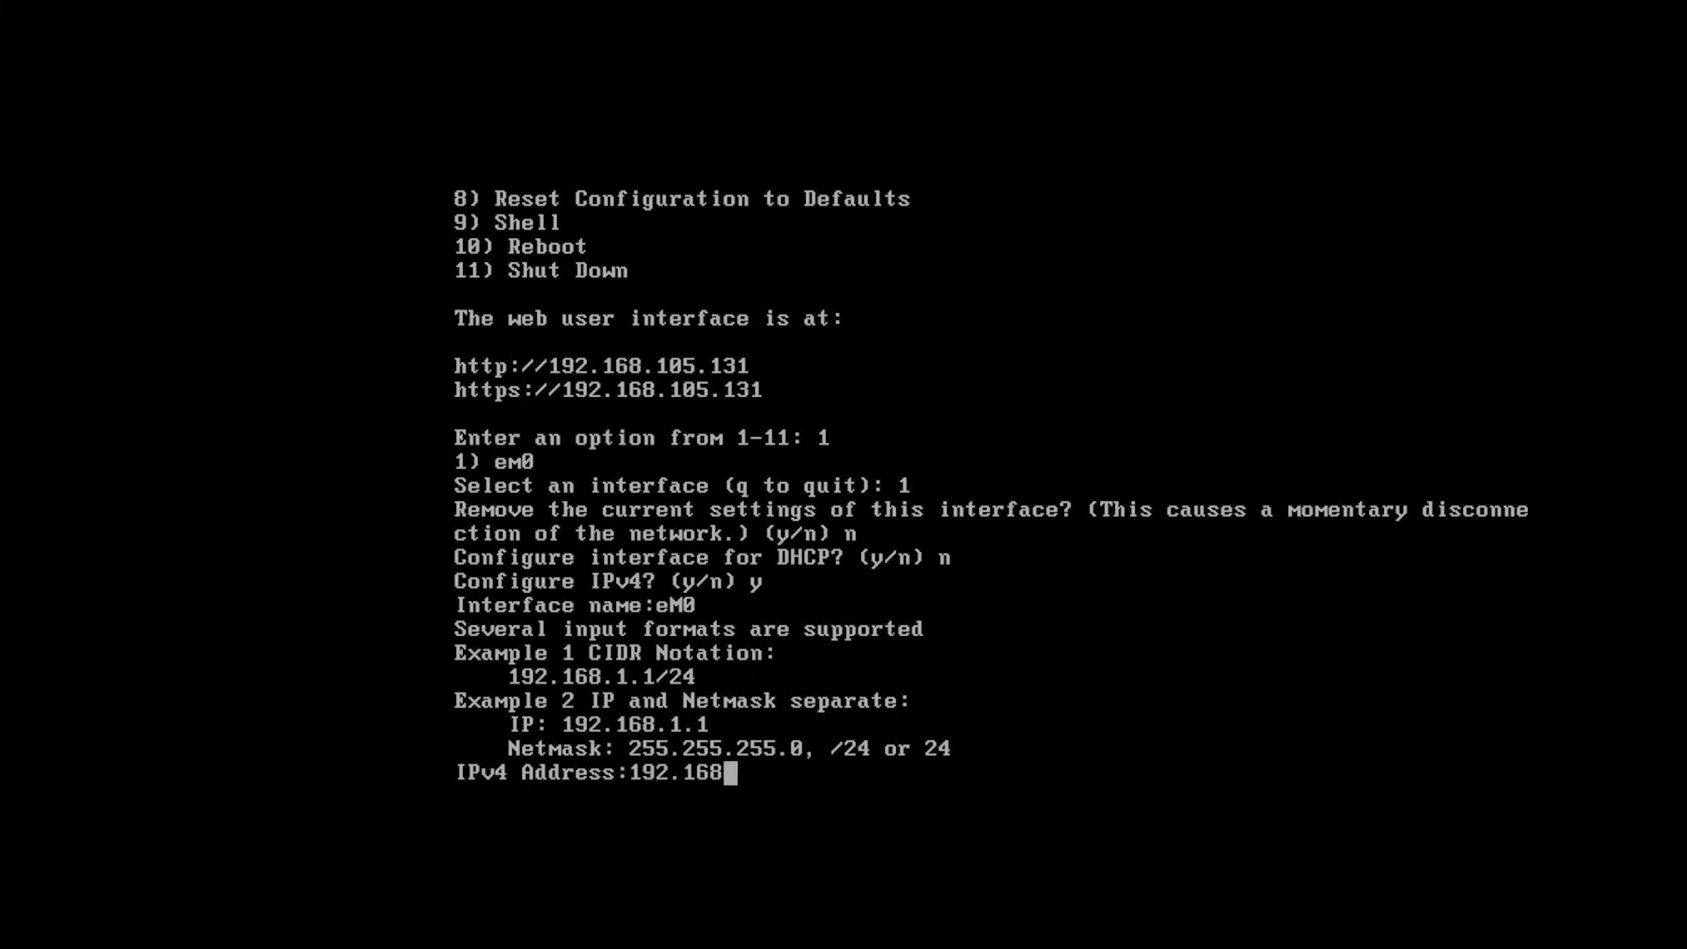
text(.105.105)
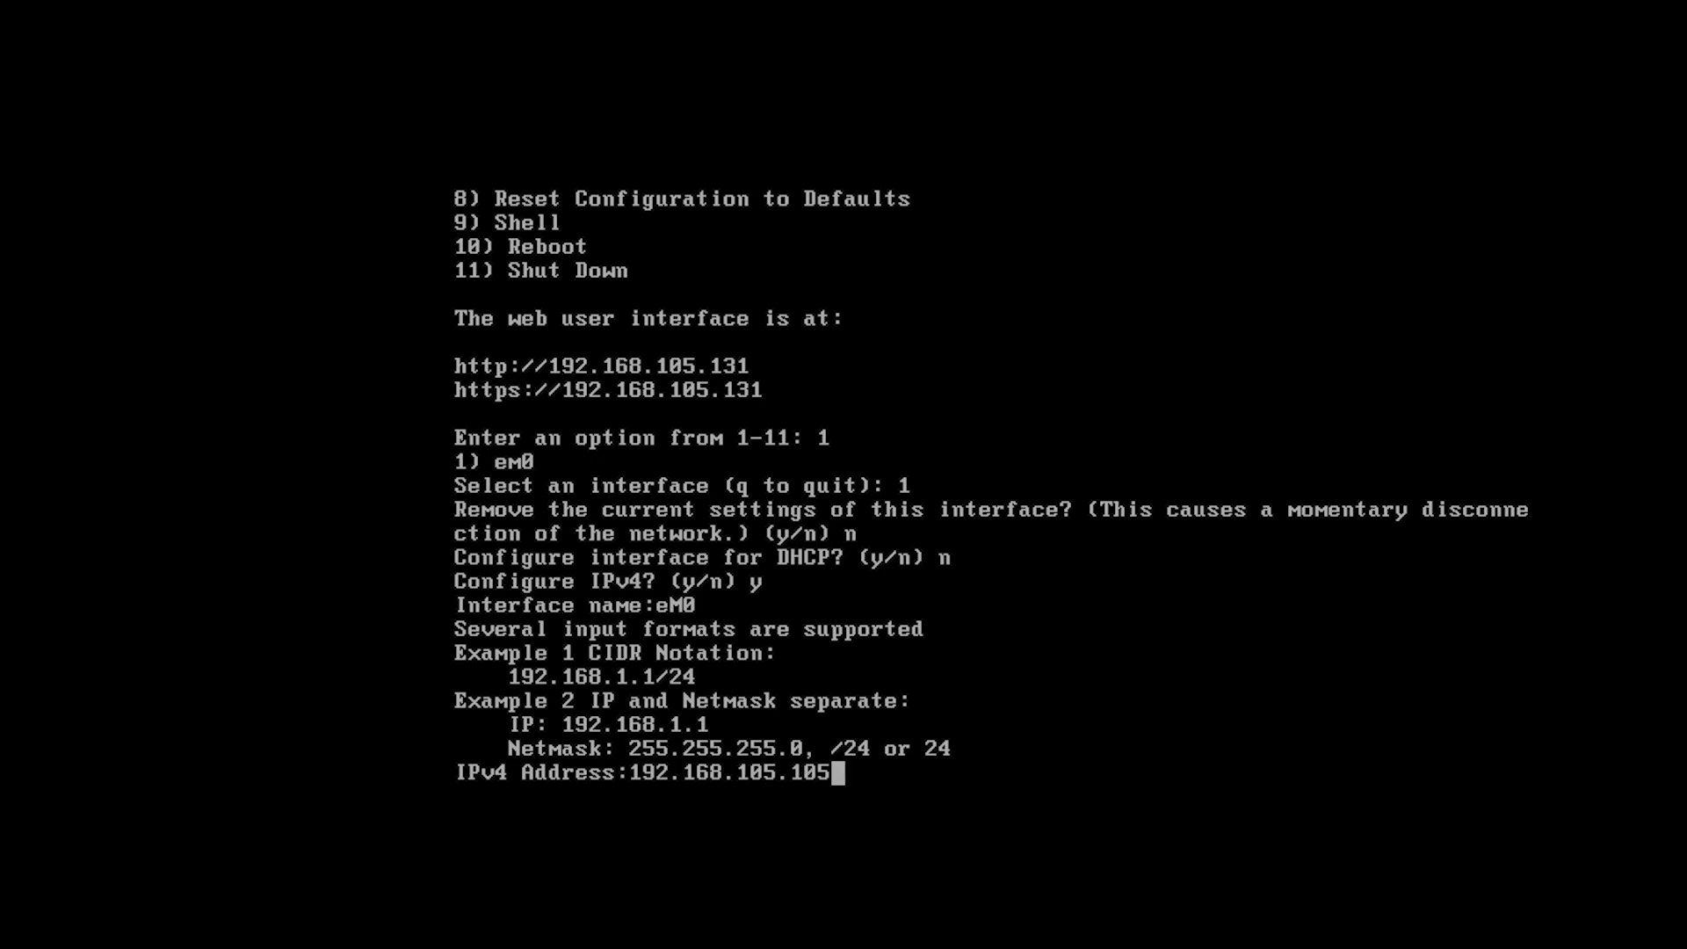
key(Return)
text(2)
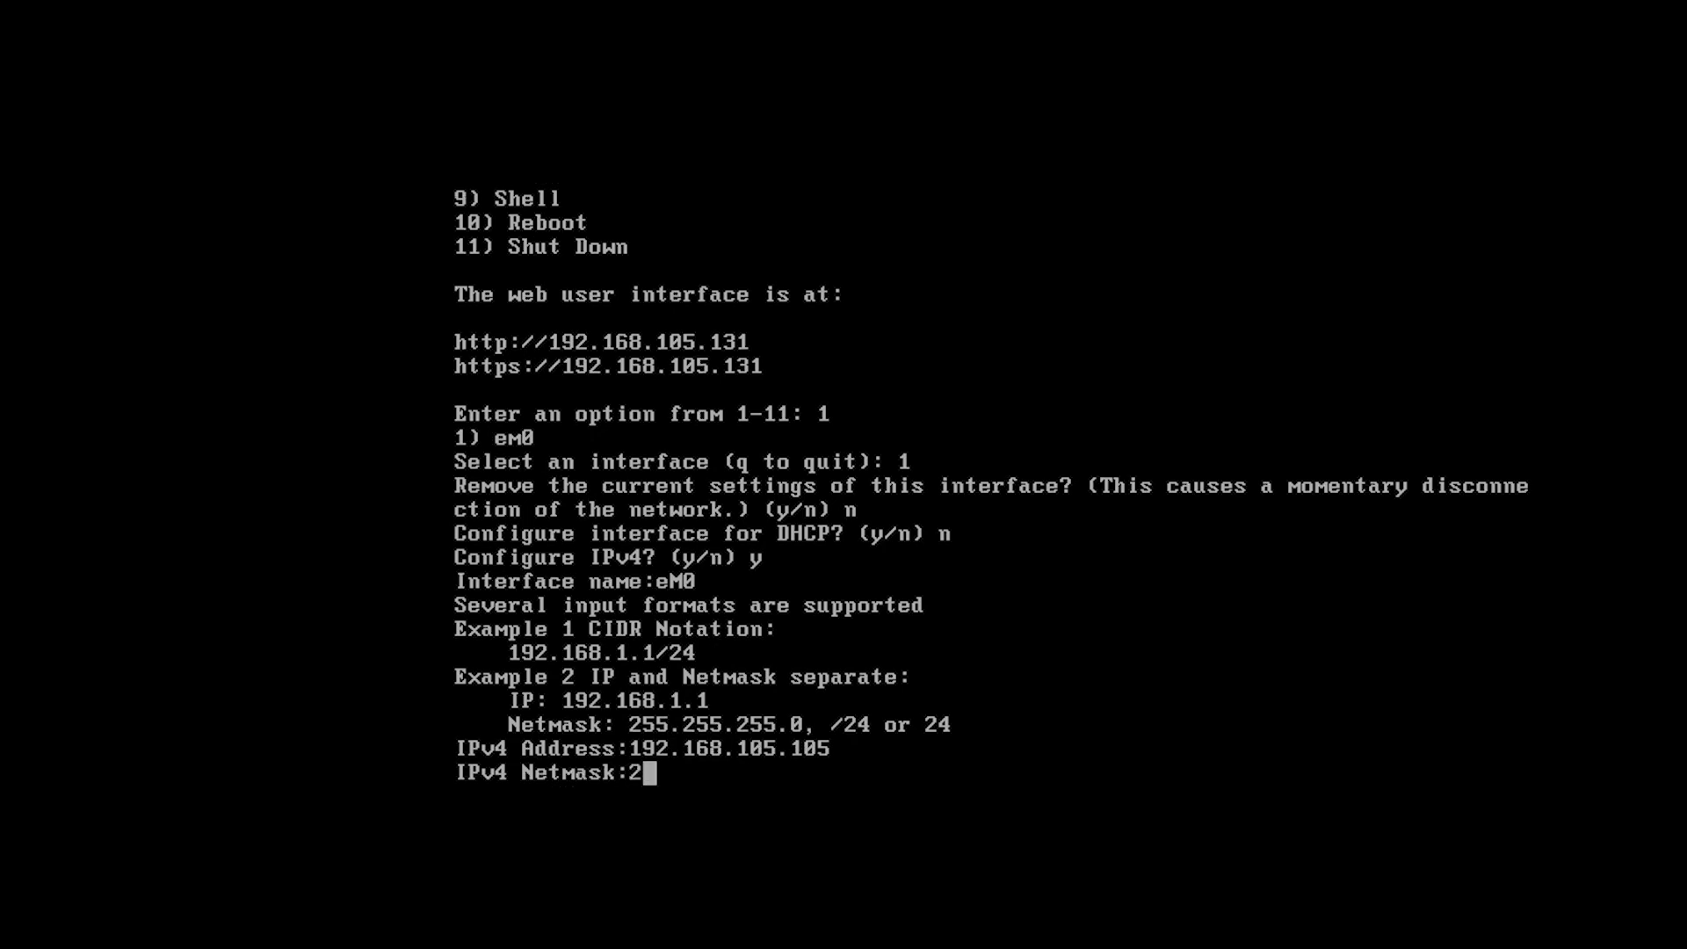
key(BackSpace)
text(255.255.255.255.0)
key(Return)
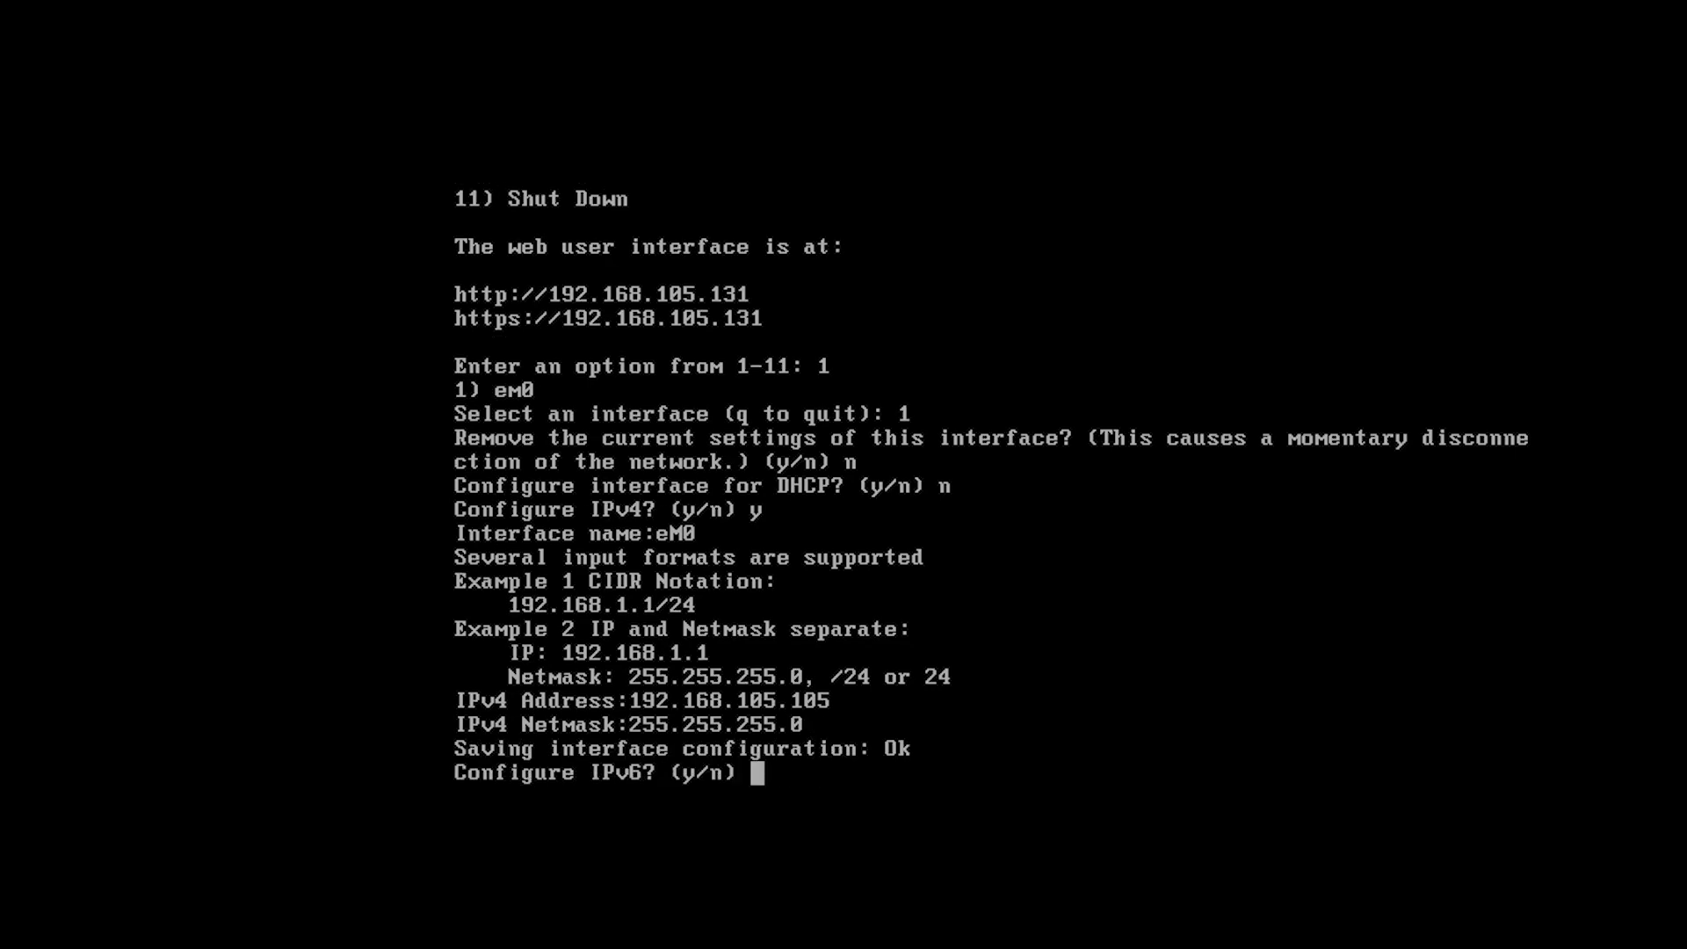
text(n)
key(Return)
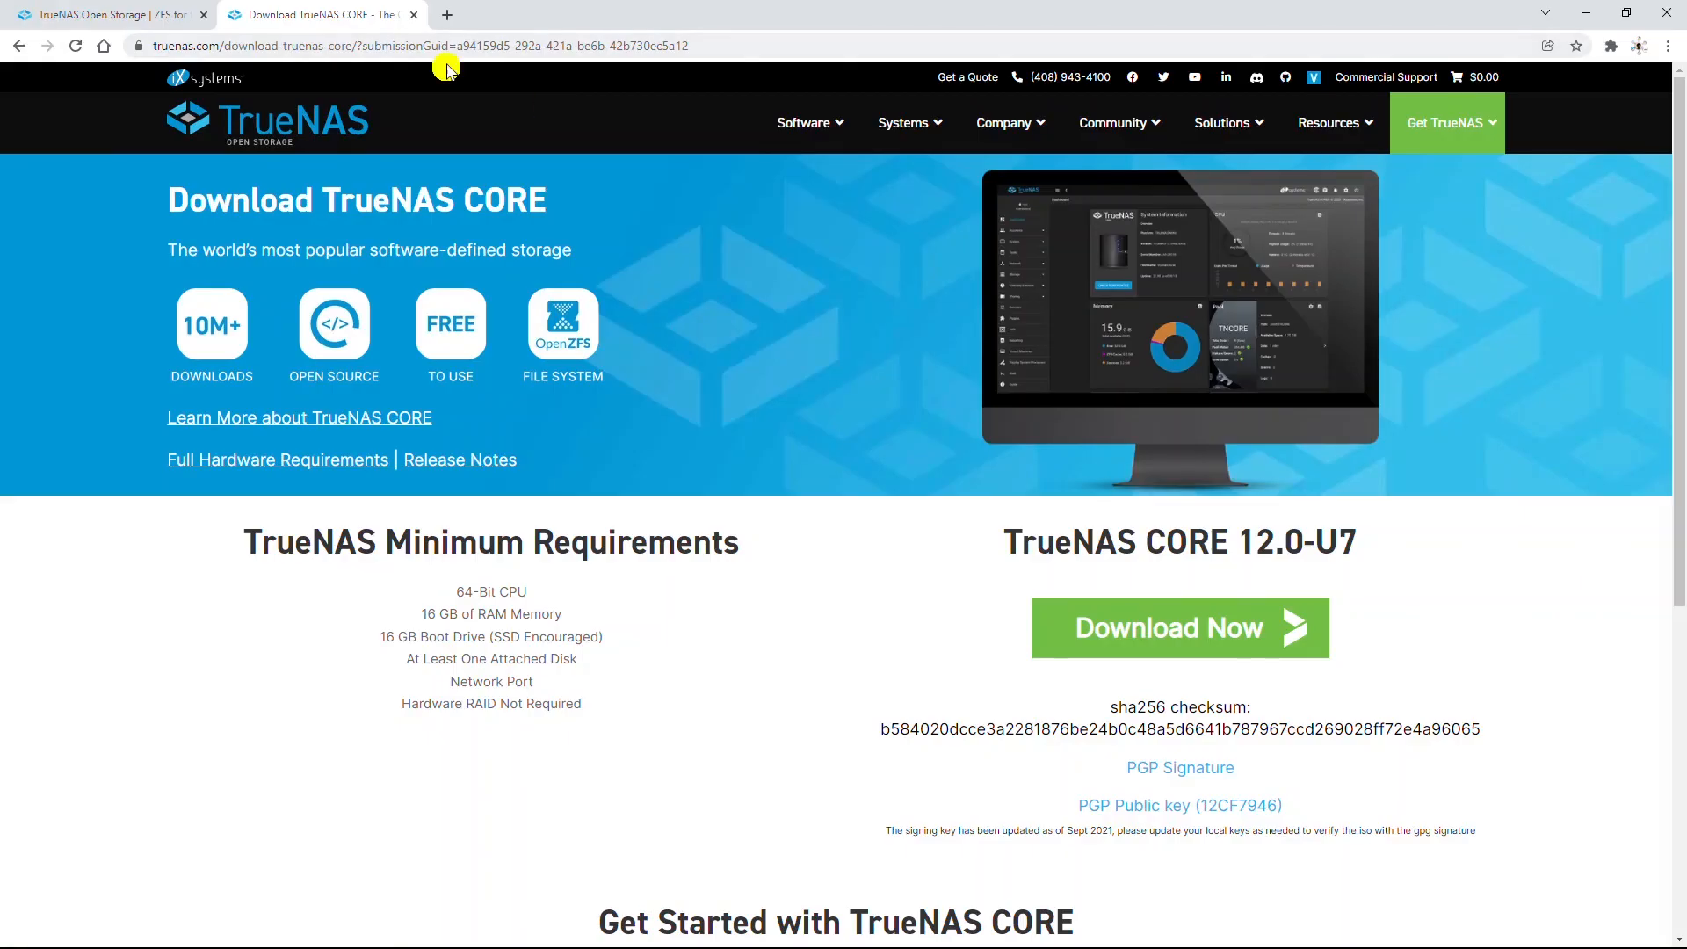
Open the TrueNAS web interface at 192.168.105.105 and log in as root.
click(534, 50)
text(192.168.105.105)
key(Return)
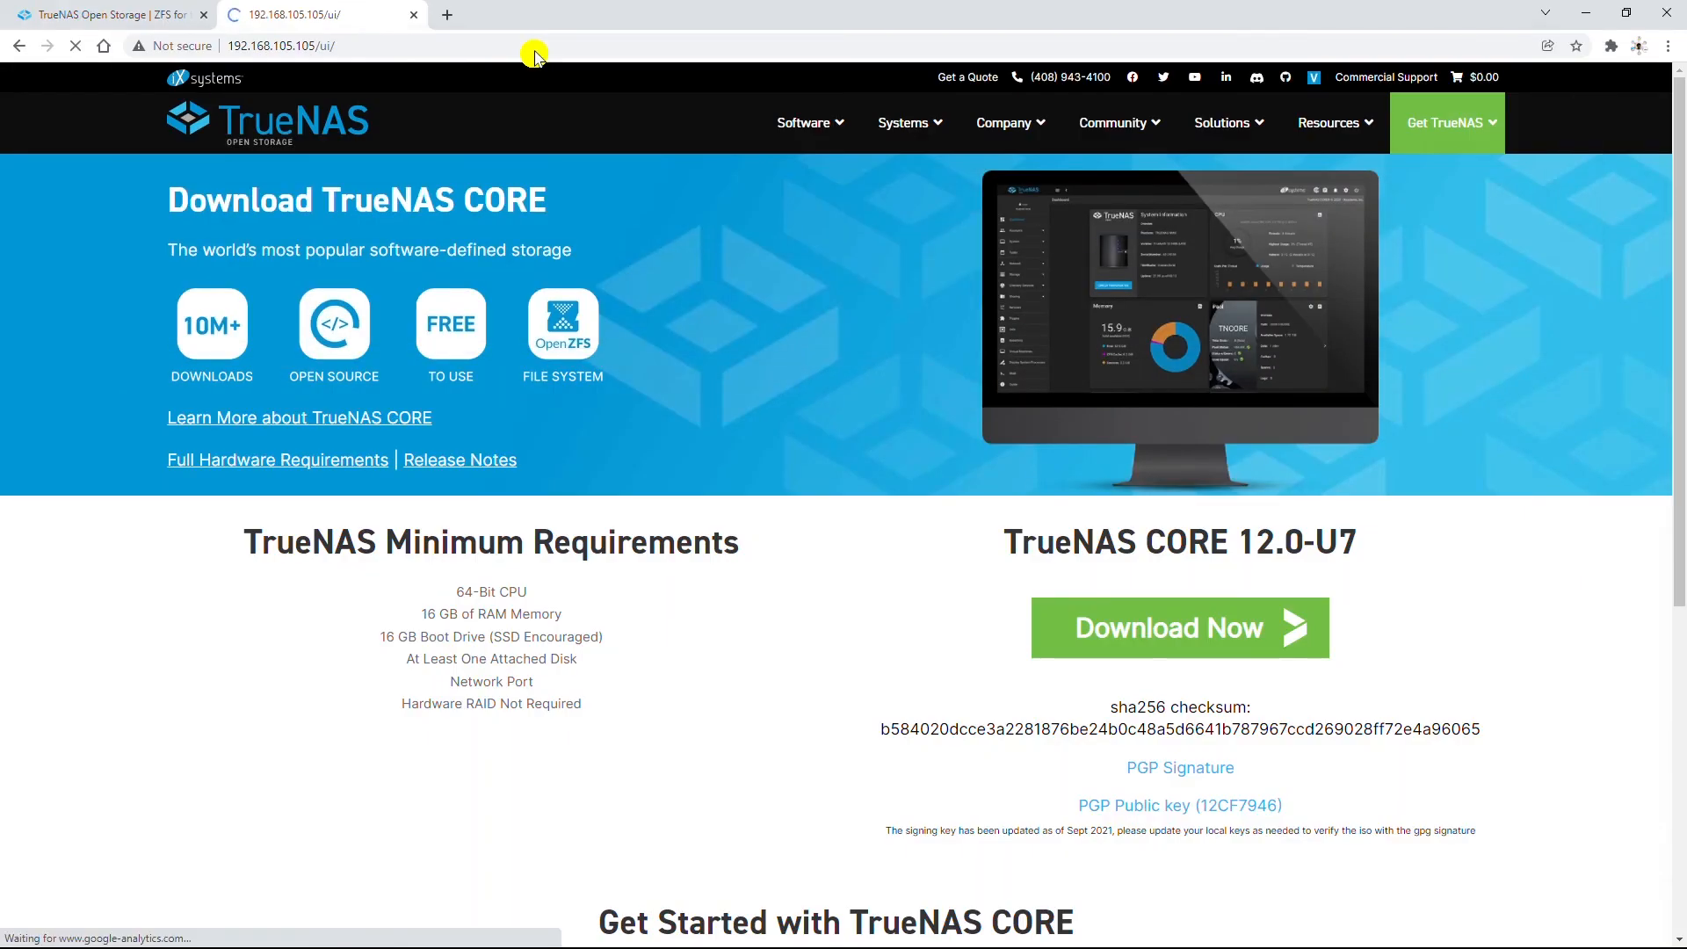
text(root)
key(Tab)
key(Return)
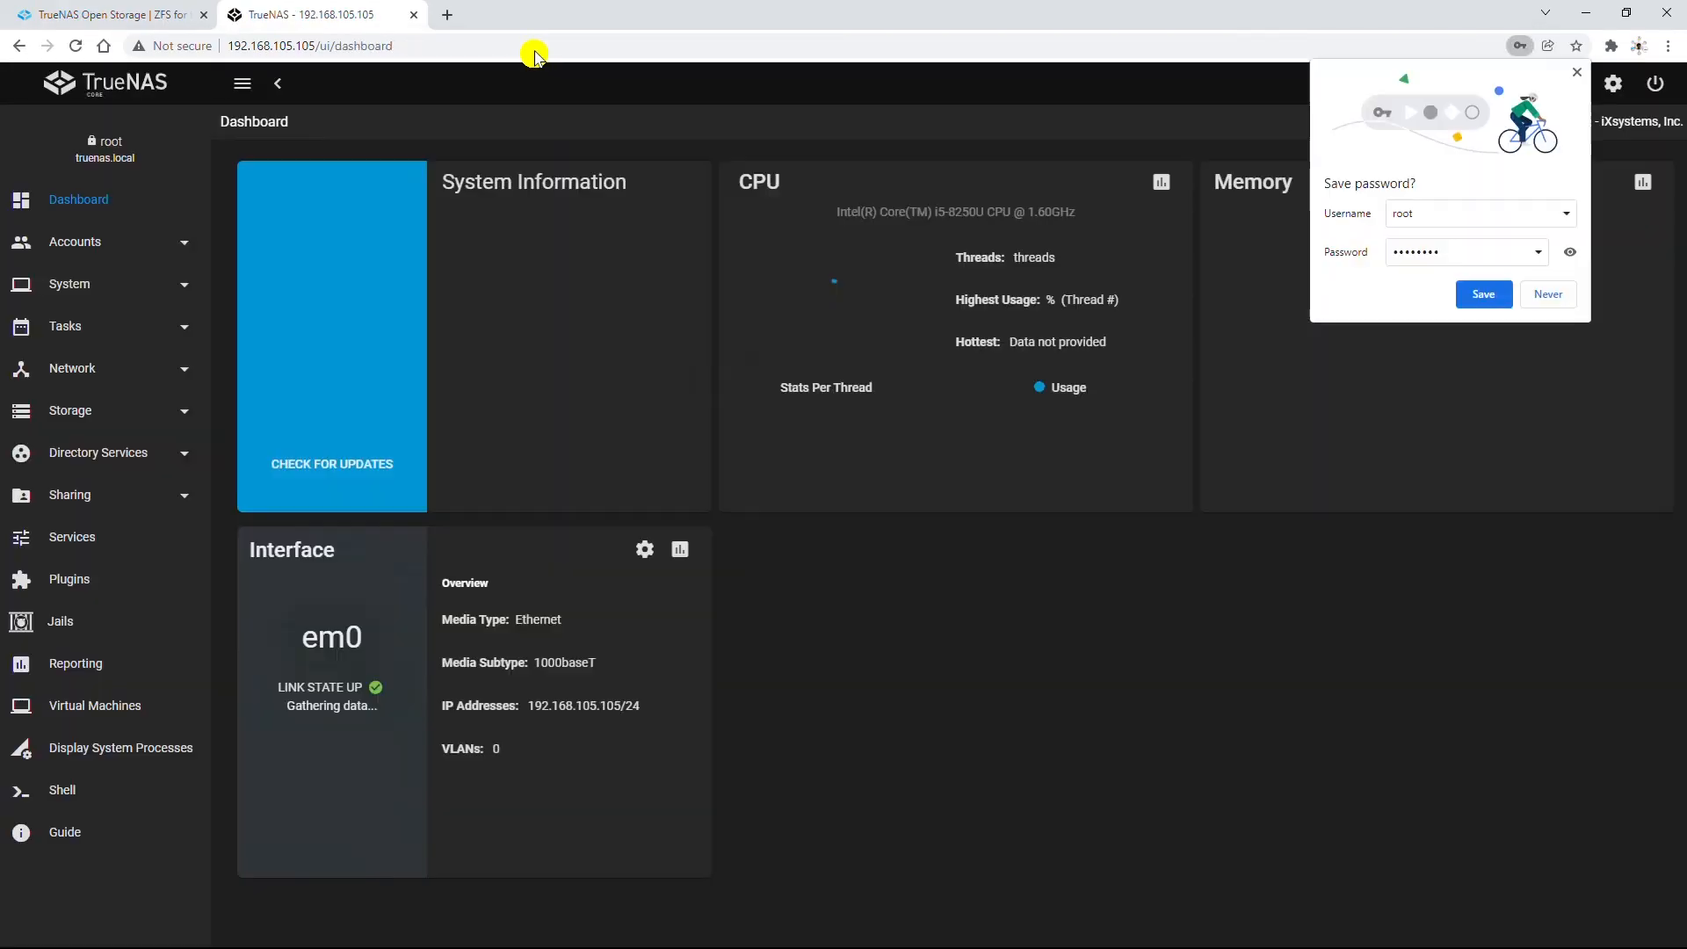
click(1567, 81)
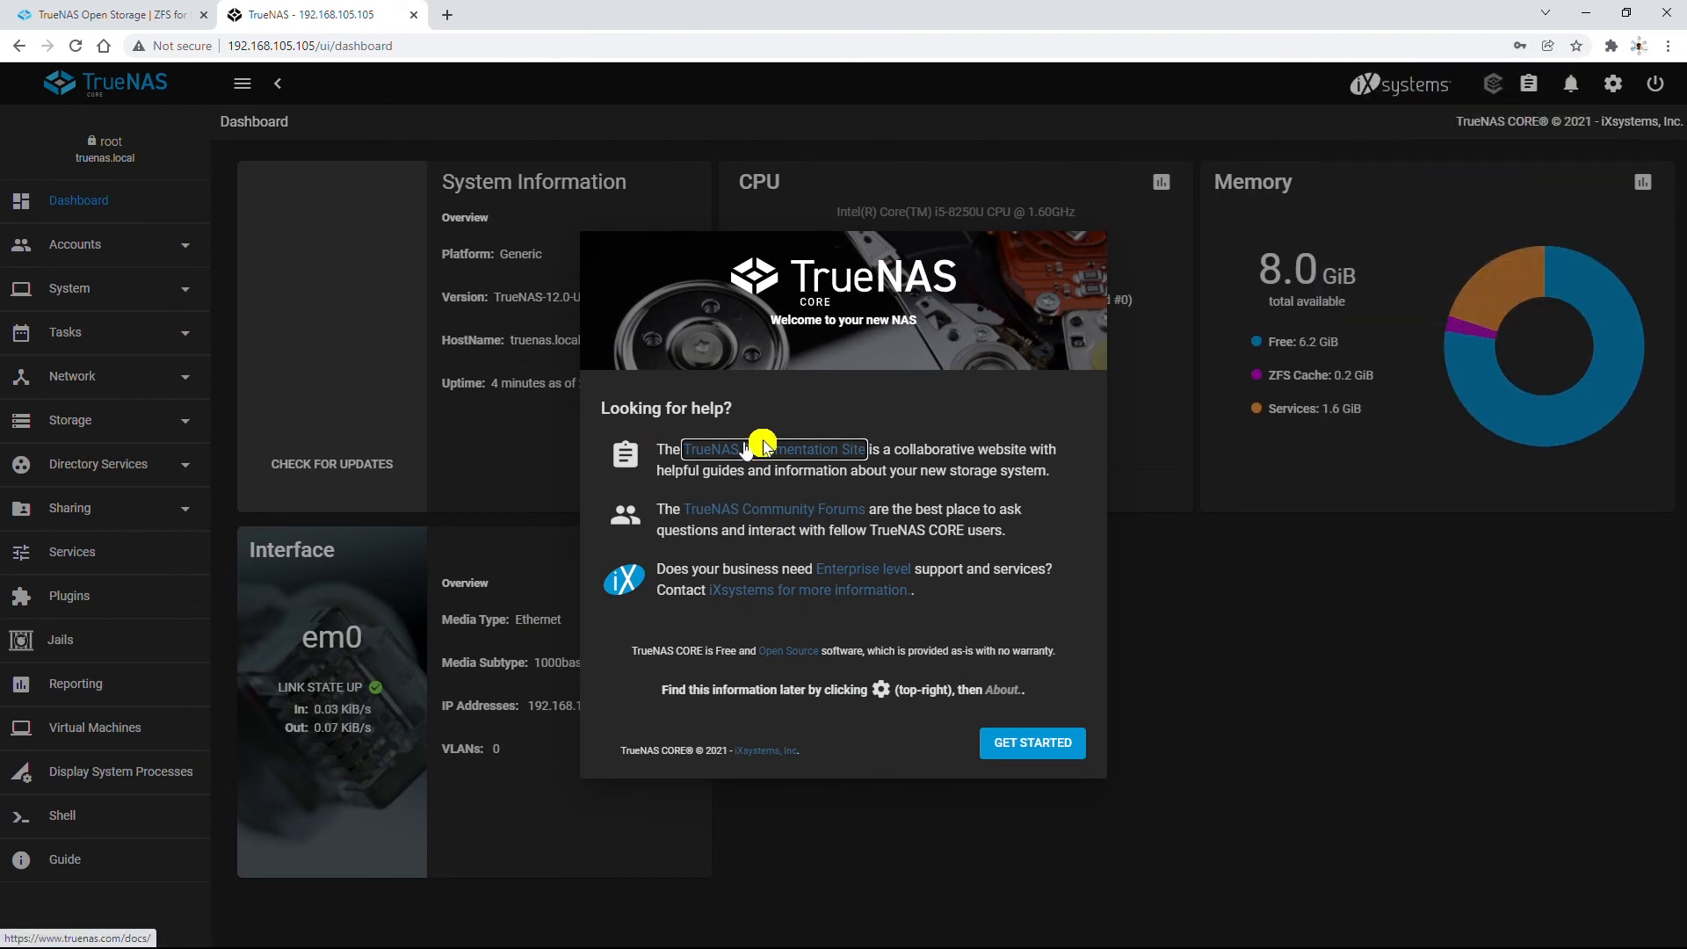
click(1030, 745)
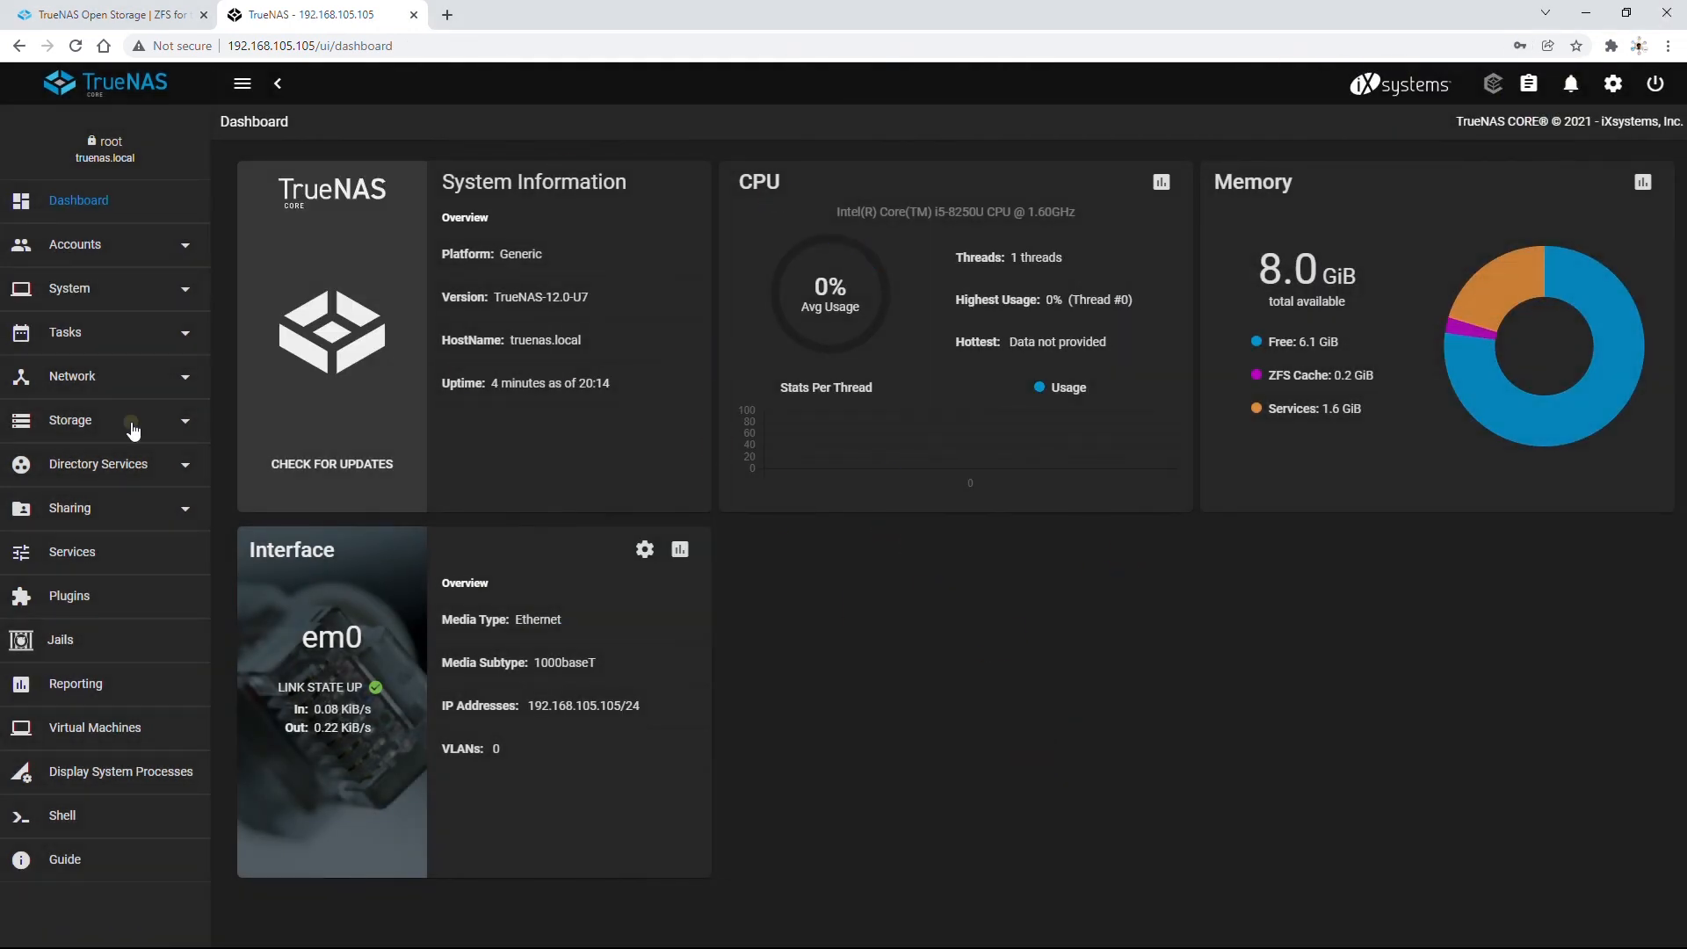
Create pool Pool1 as a mirror of disks da1 and da2, confirming the erase warning.
click(70, 420)
click(62, 463)
click(1660, 150)
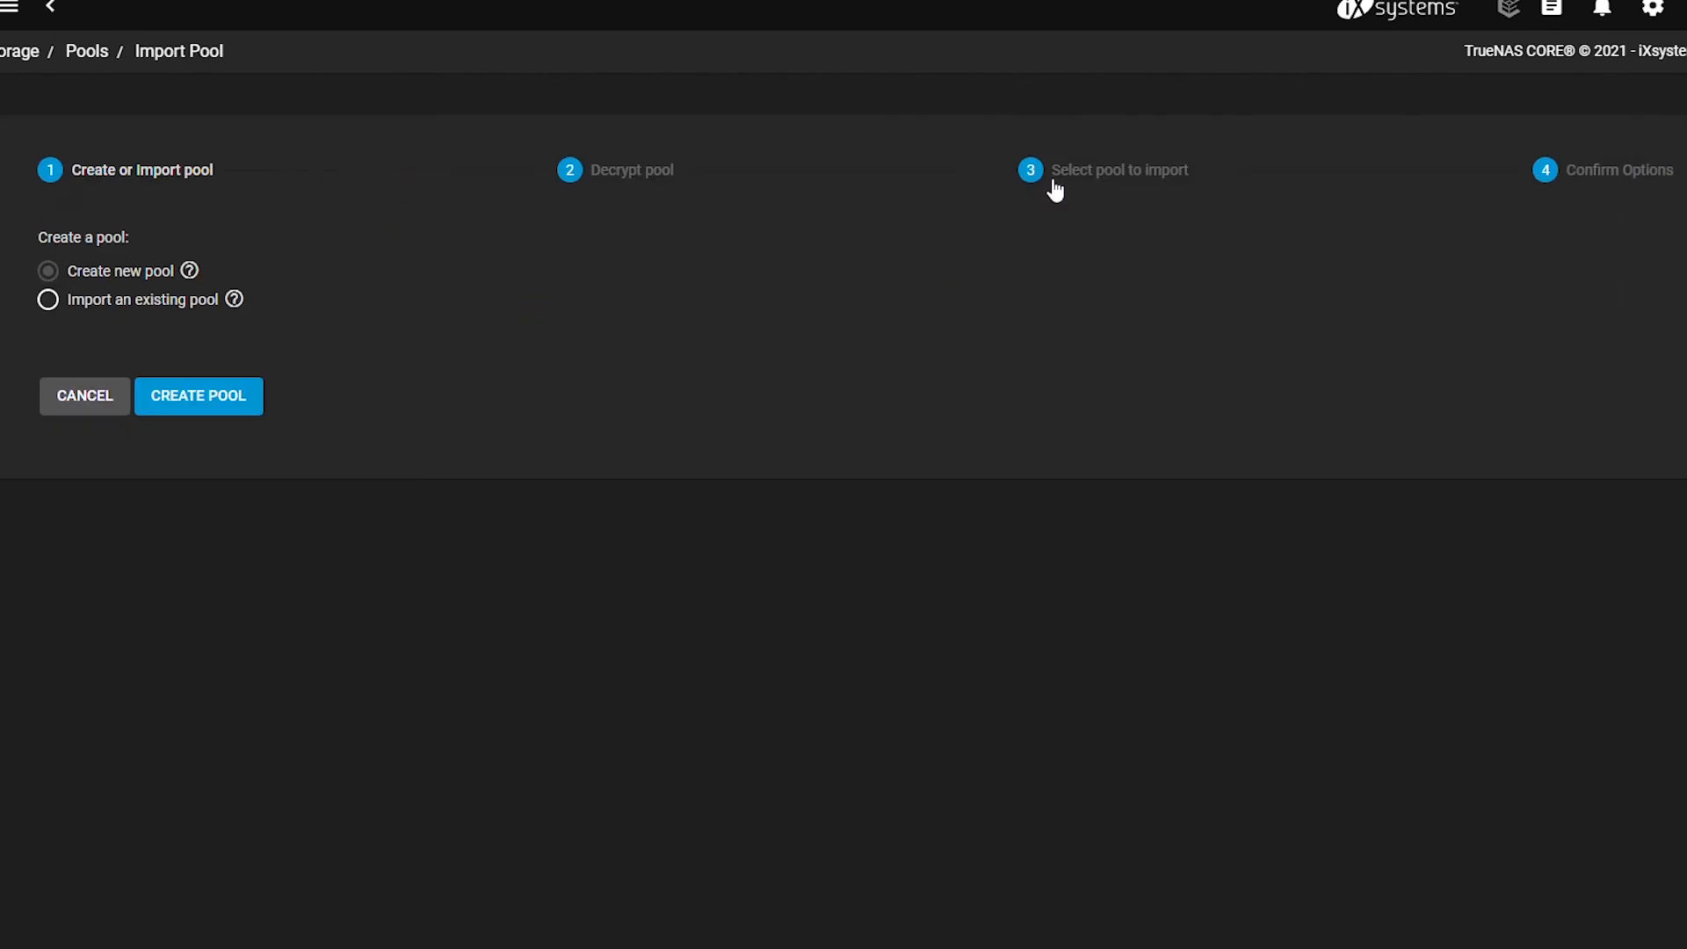
click(176, 395)
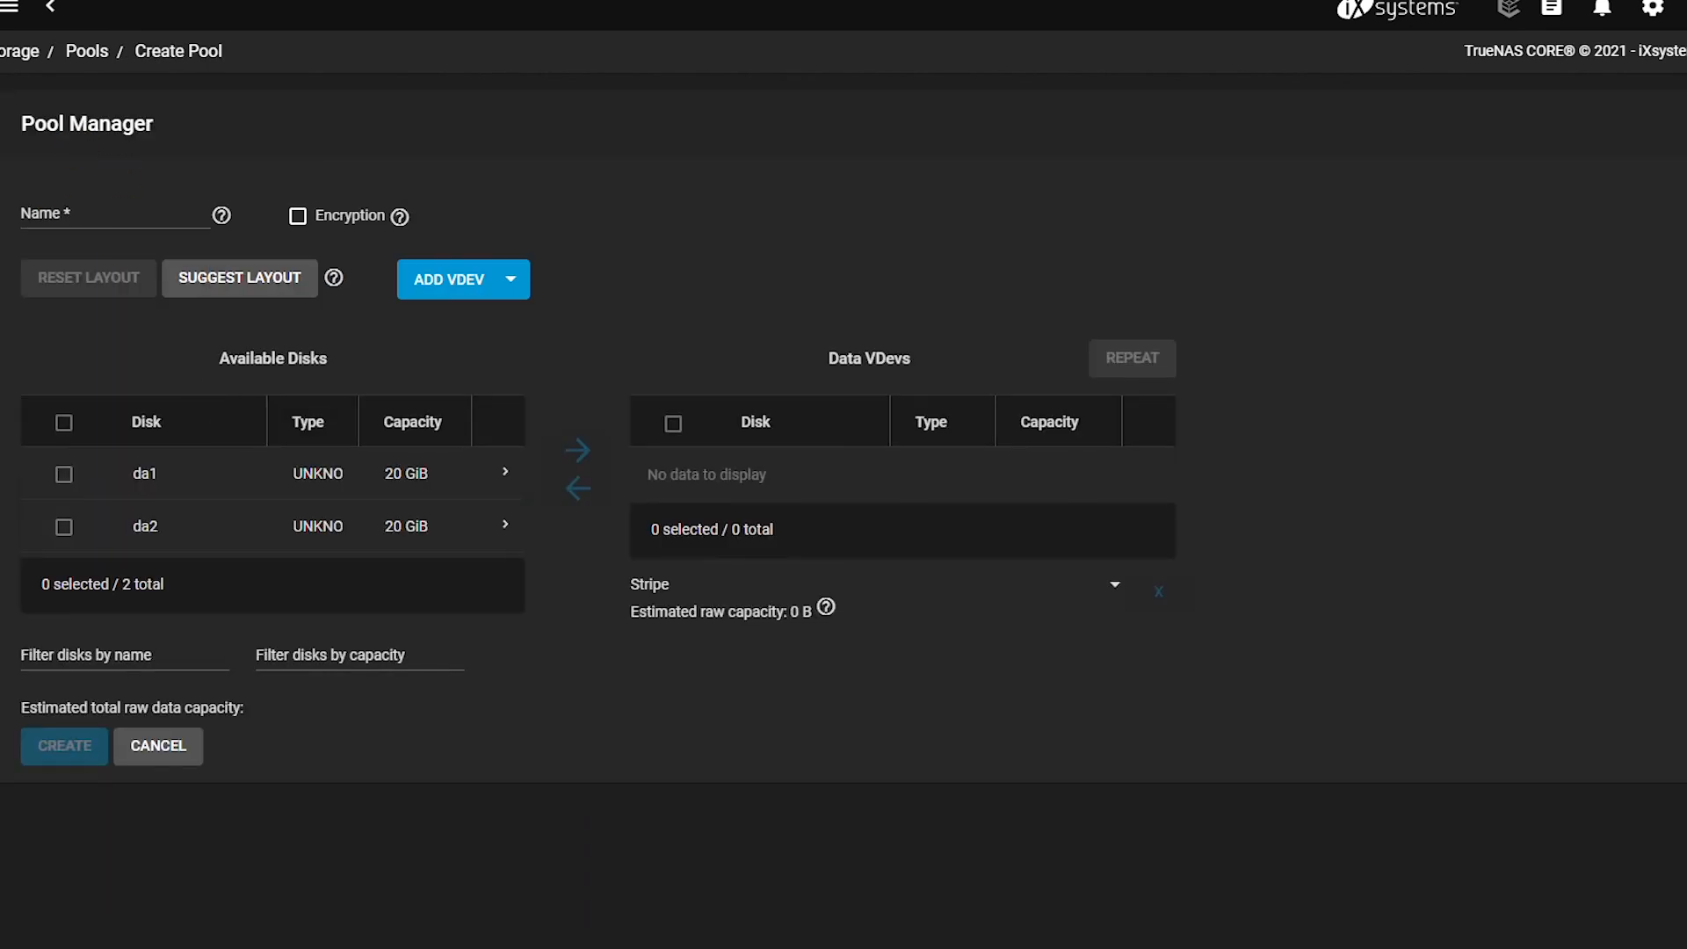
text(Pool1)
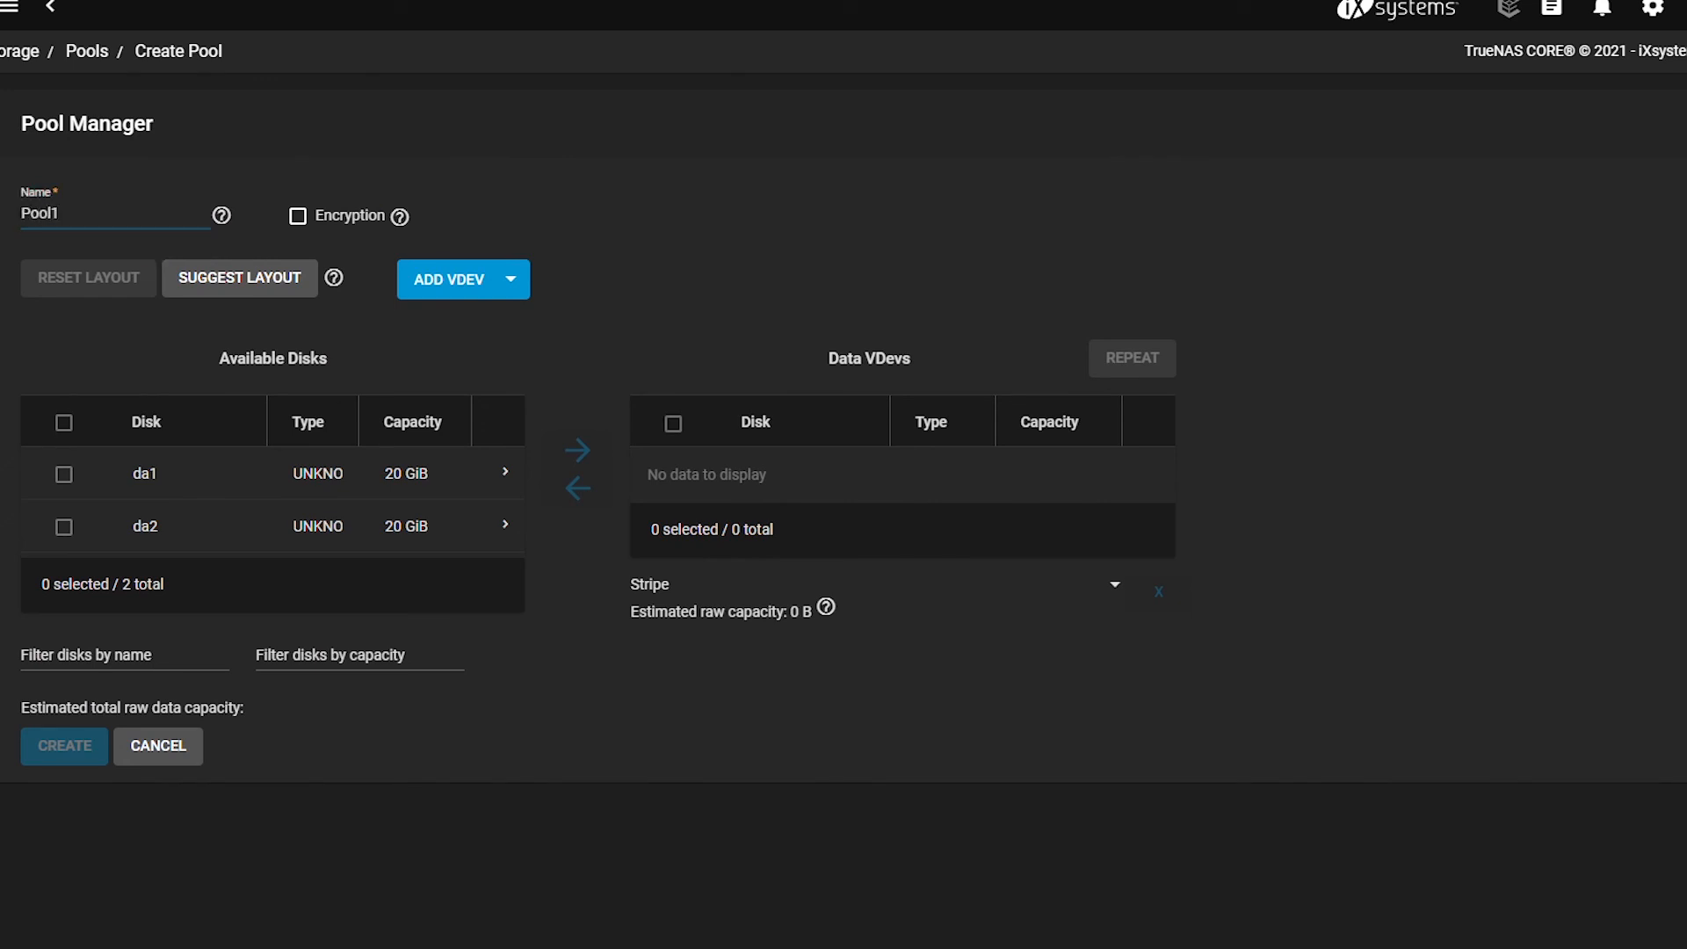
click(343, 474)
click(63, 423)
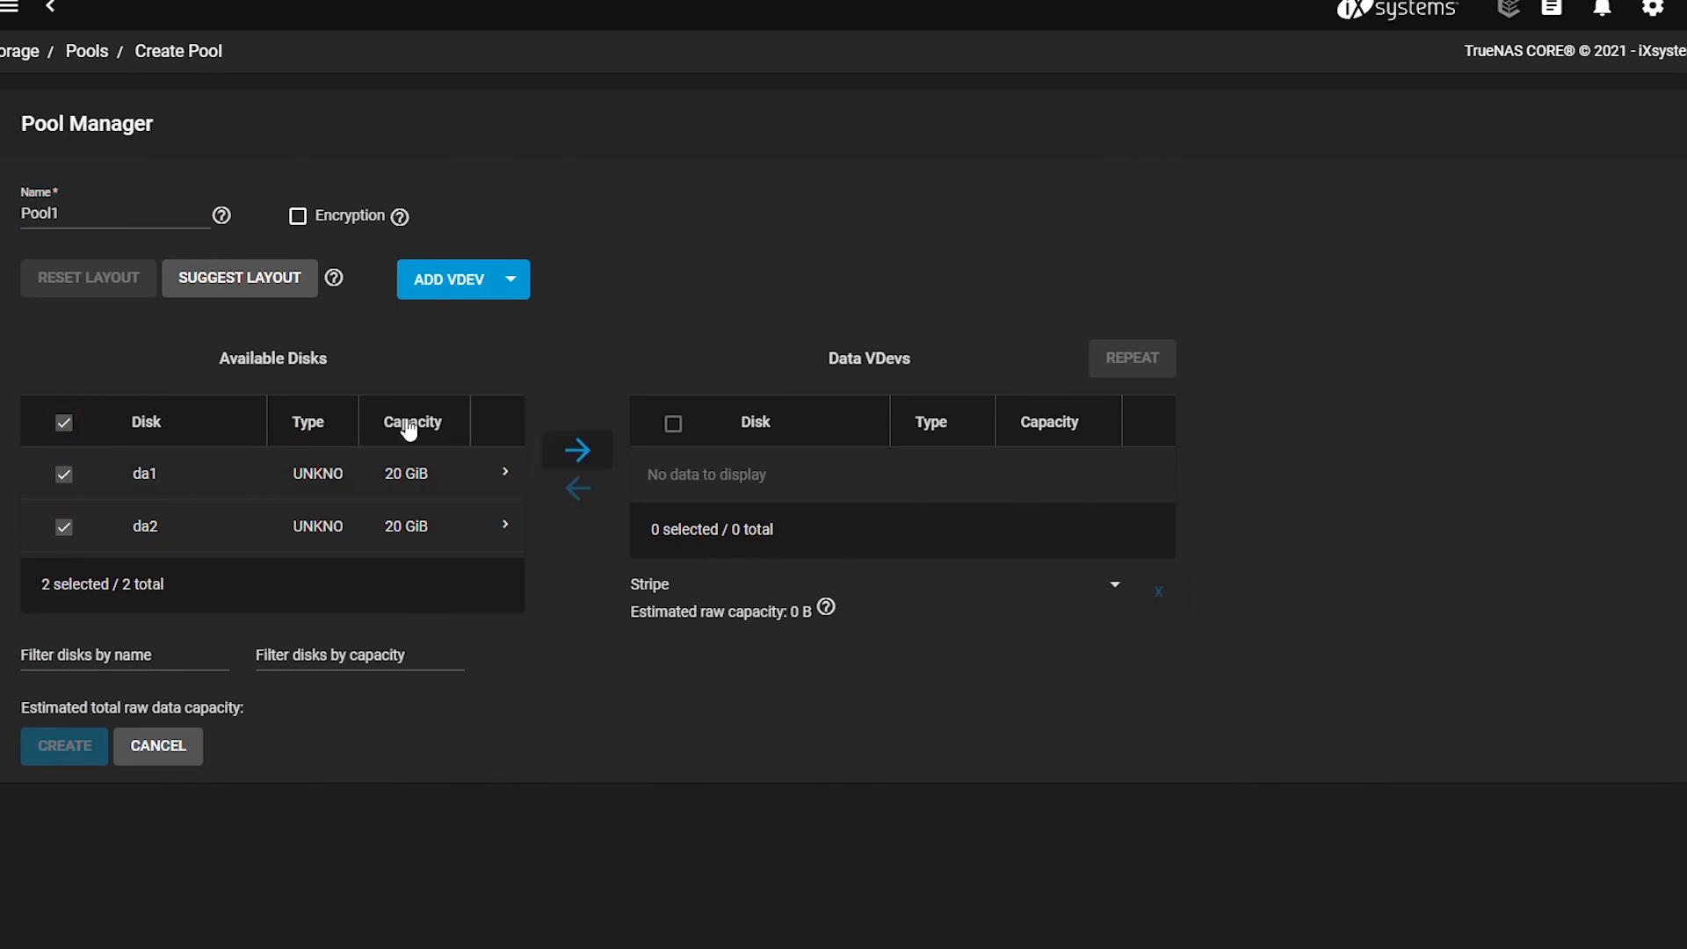
click(577, 451)
click(877, 651)
click(708, 640)
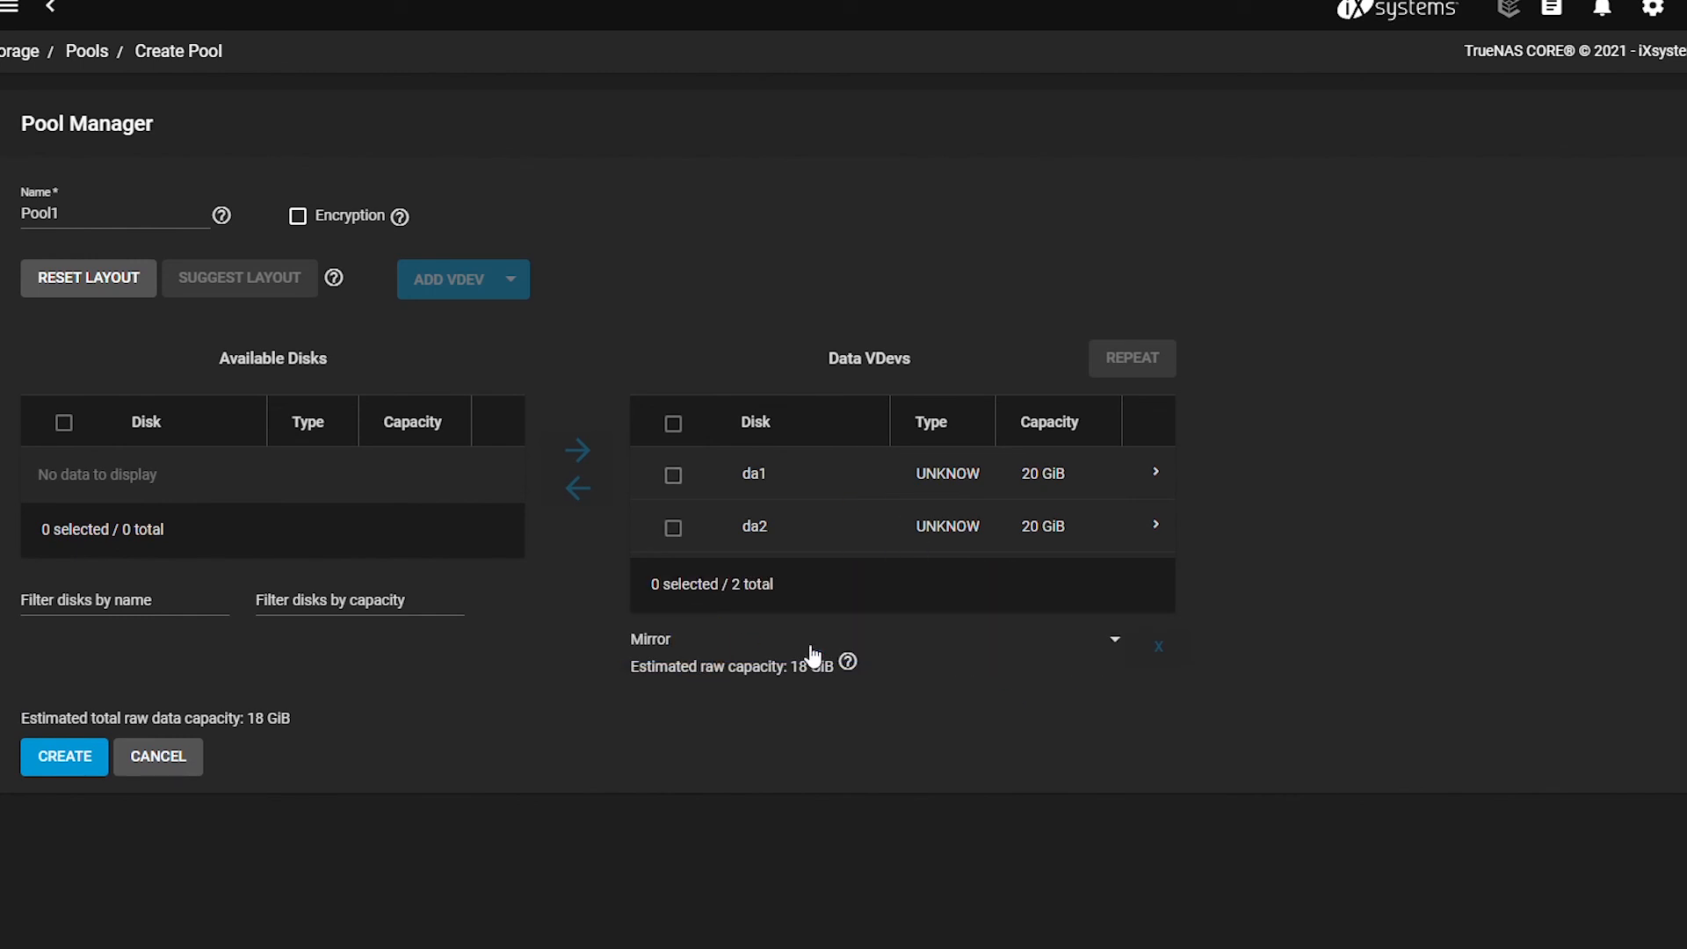
click(64, 755)
click(565, 565)
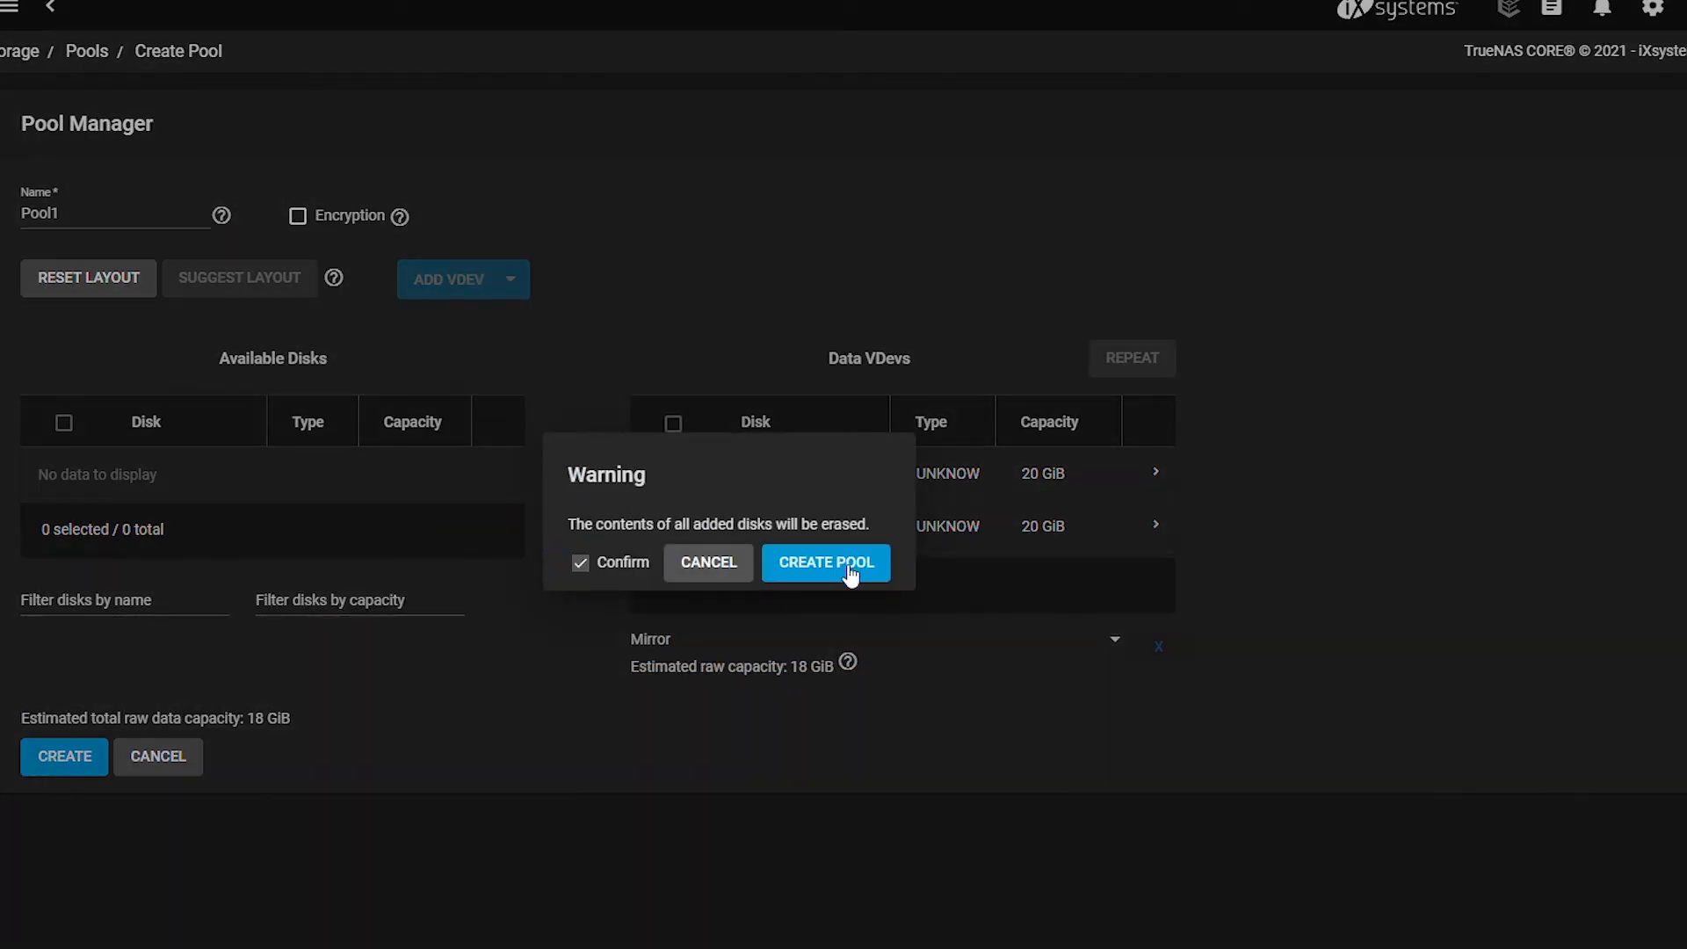
click(852, 572)
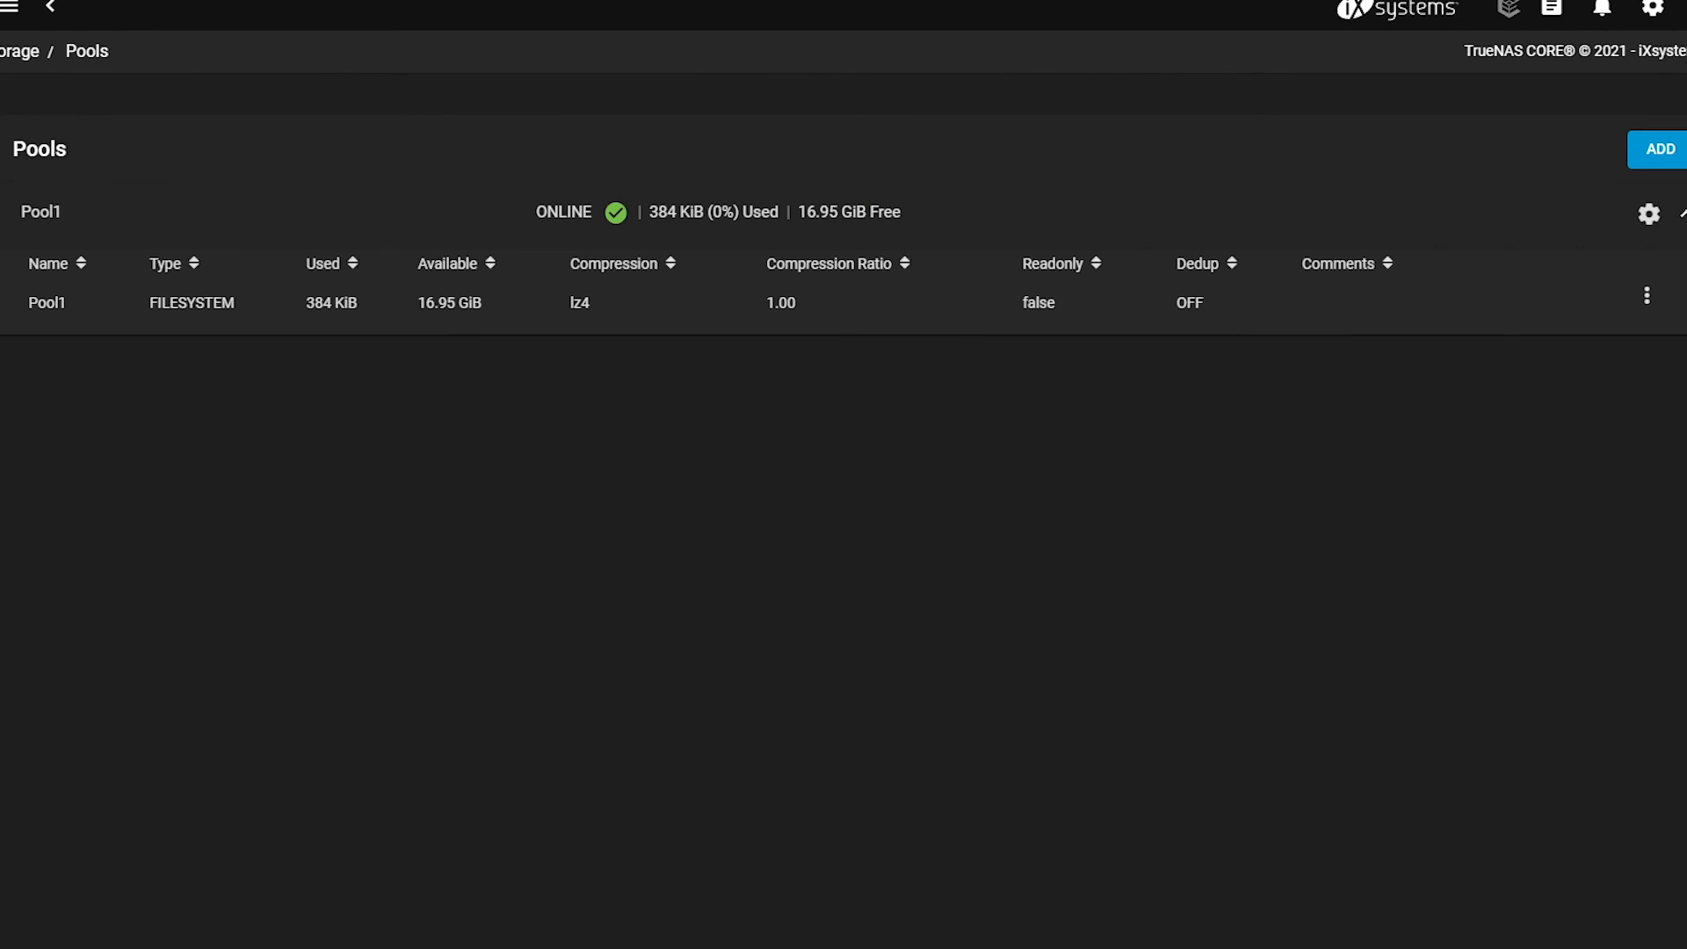
Begin a new zvol on Pool1 named iSCSI-zvol with size 12.
click(1647, 299)
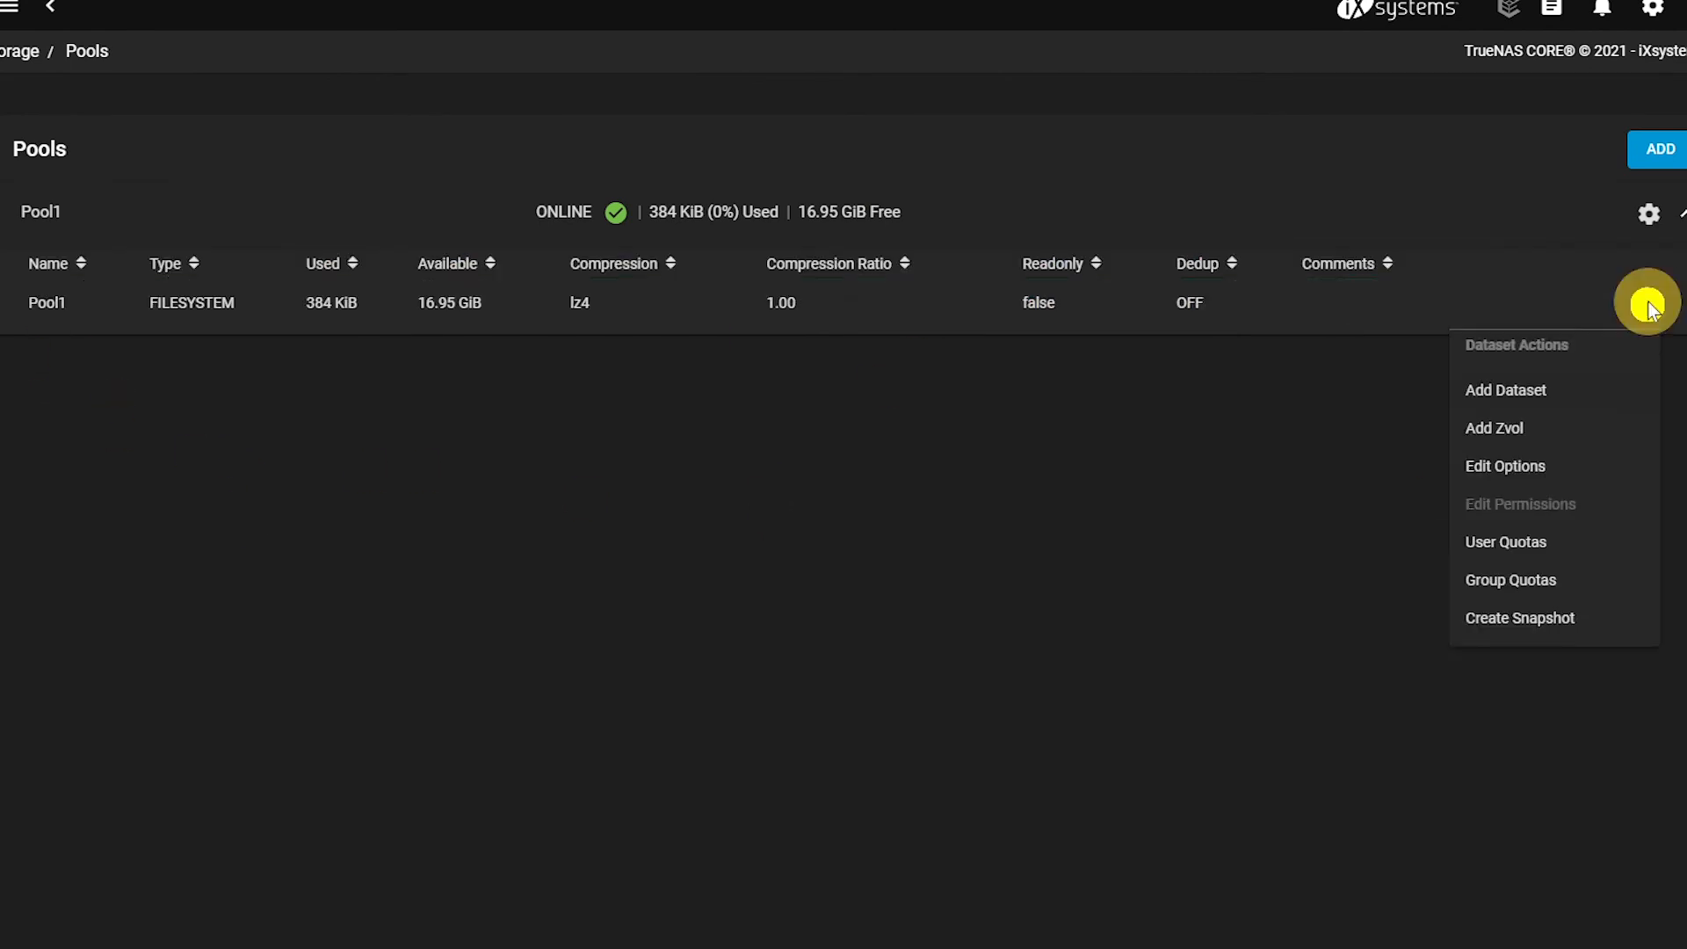
click(1511, 431)
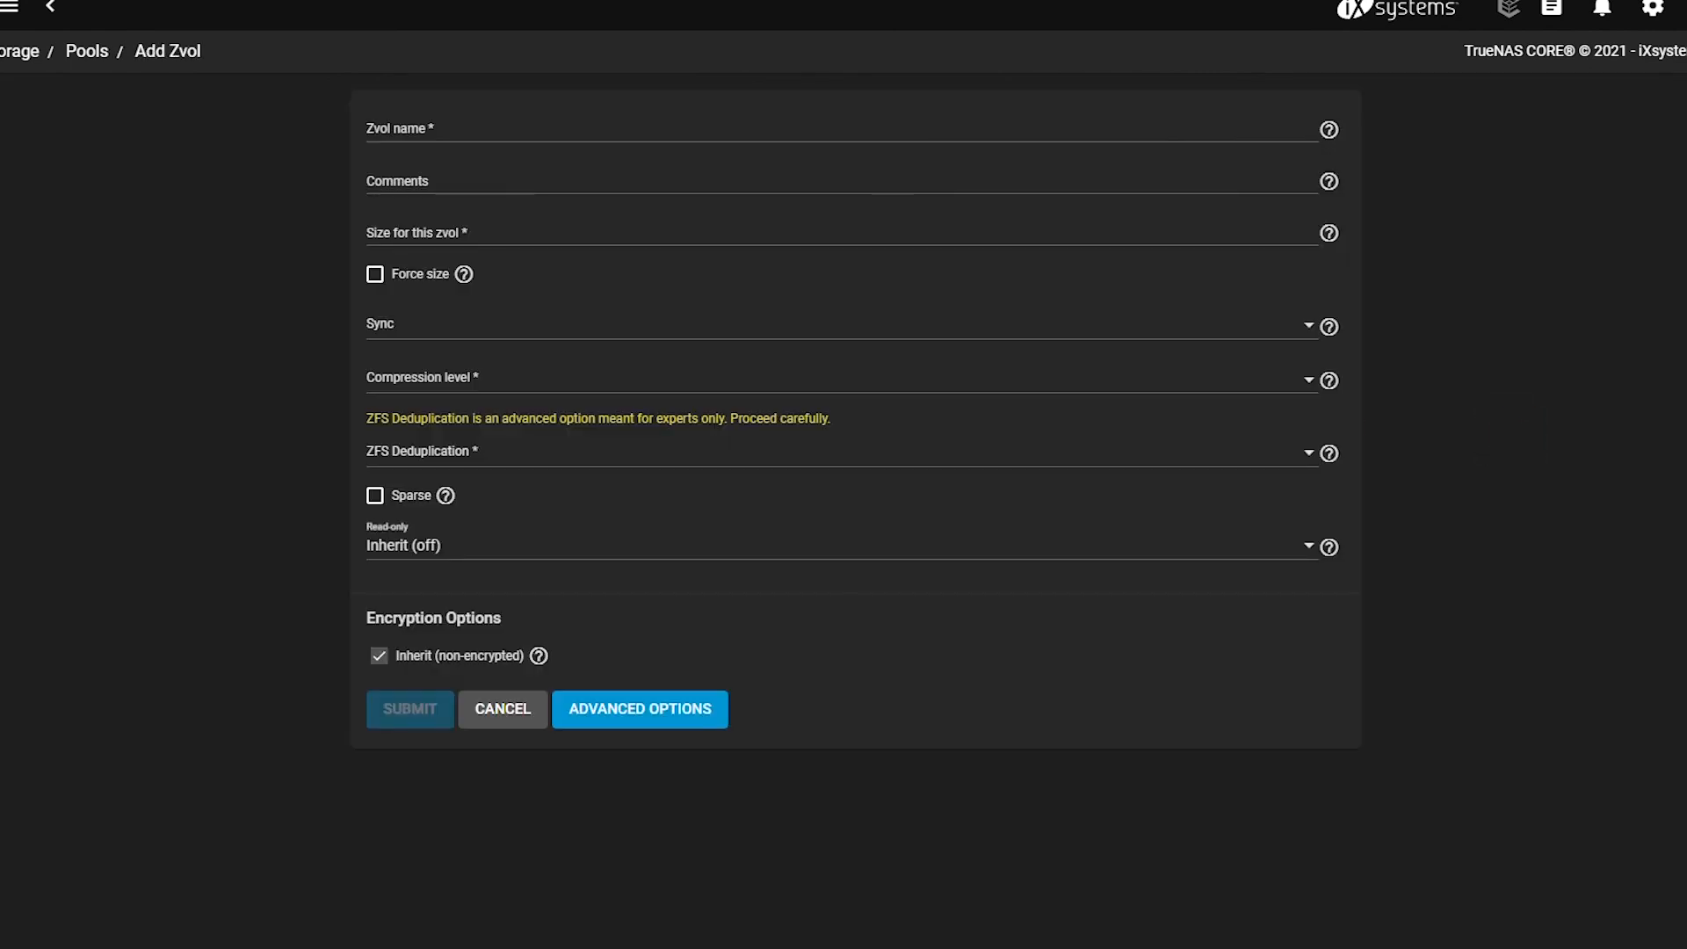
click(842, 131)
key(BackSpace)
key(BackSpace)
key(BackSpace)
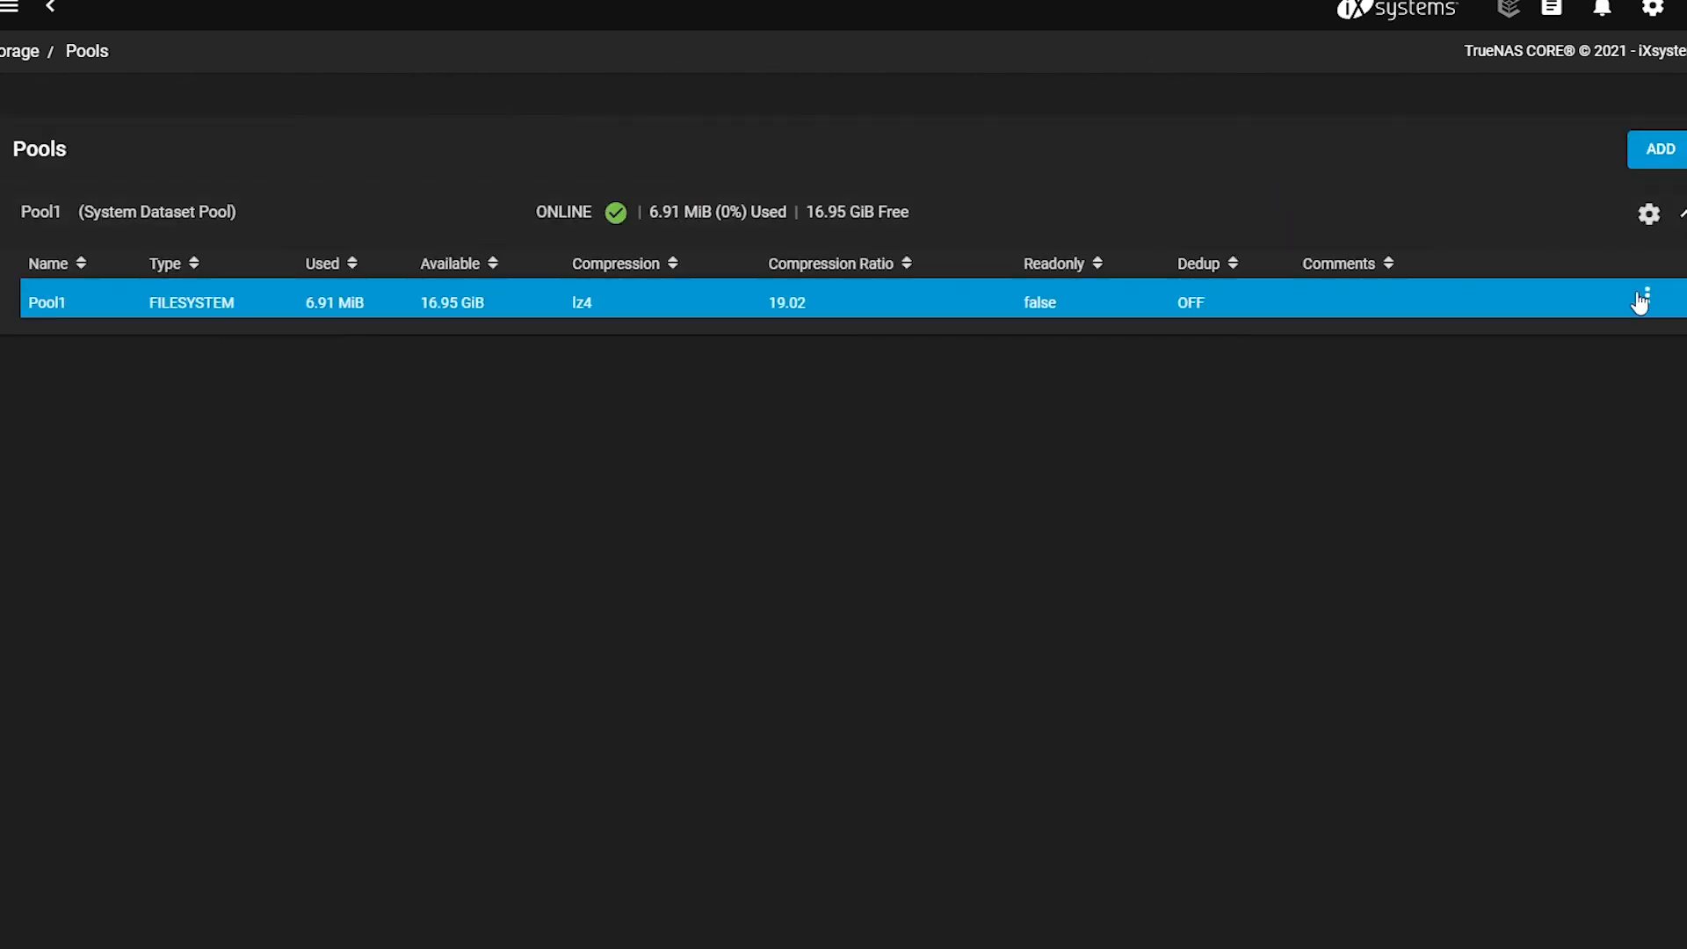
click(1642, 300)
click(1512, 430)
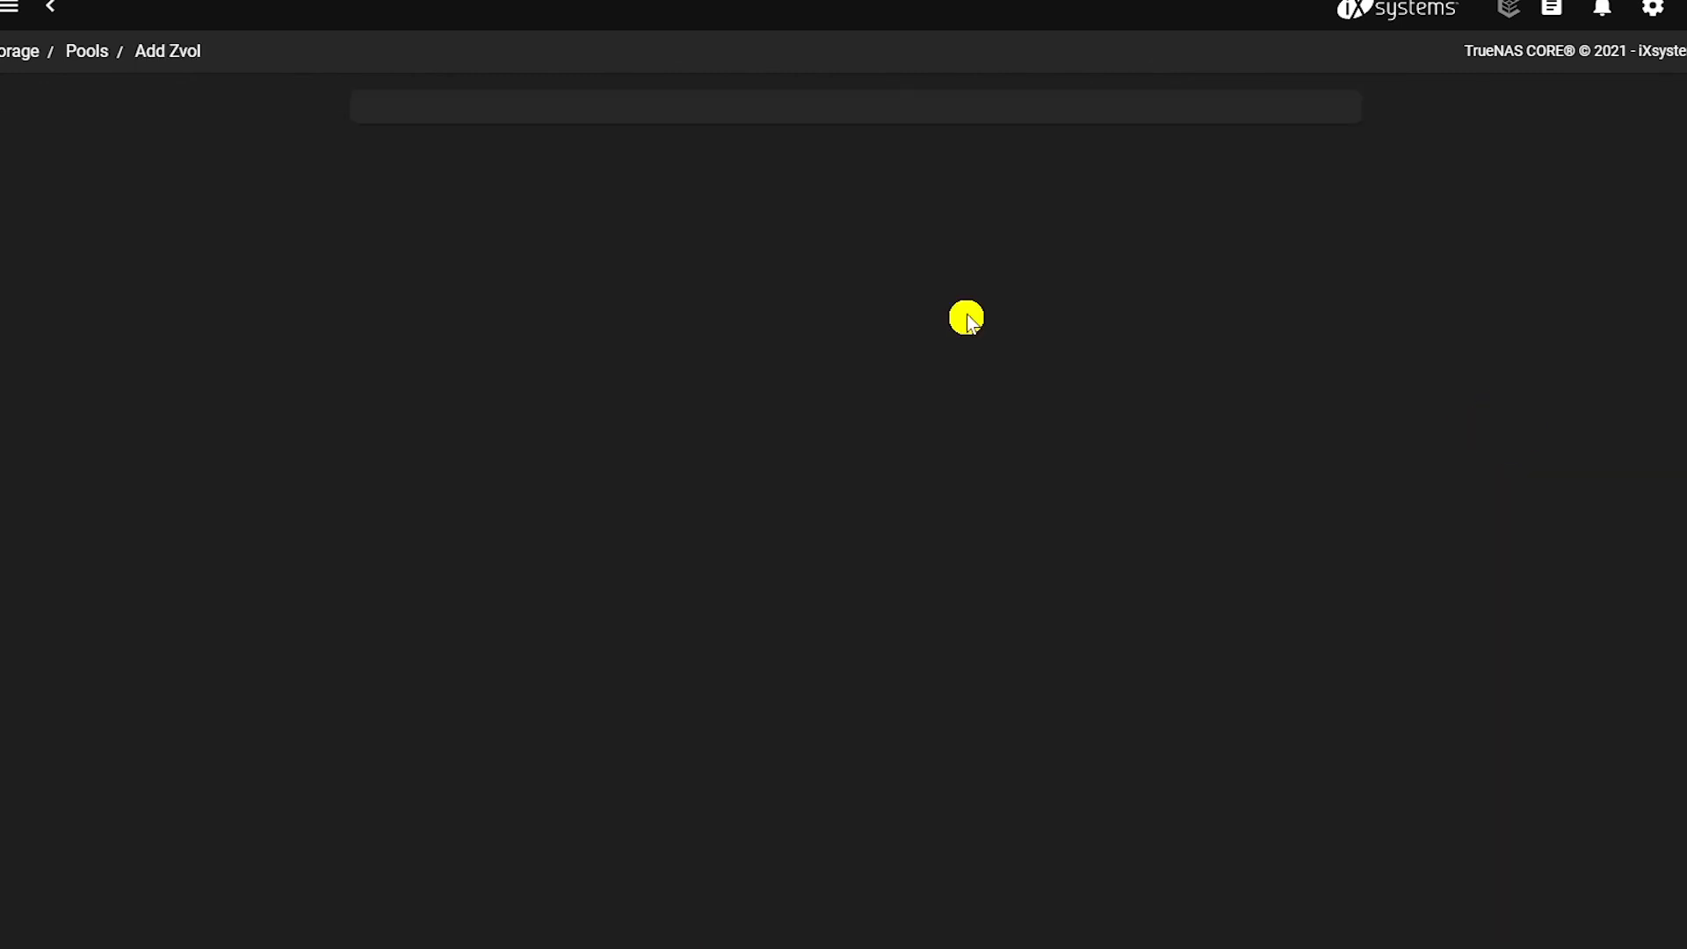
click(617, 134)
text(iSCSI-zvol)
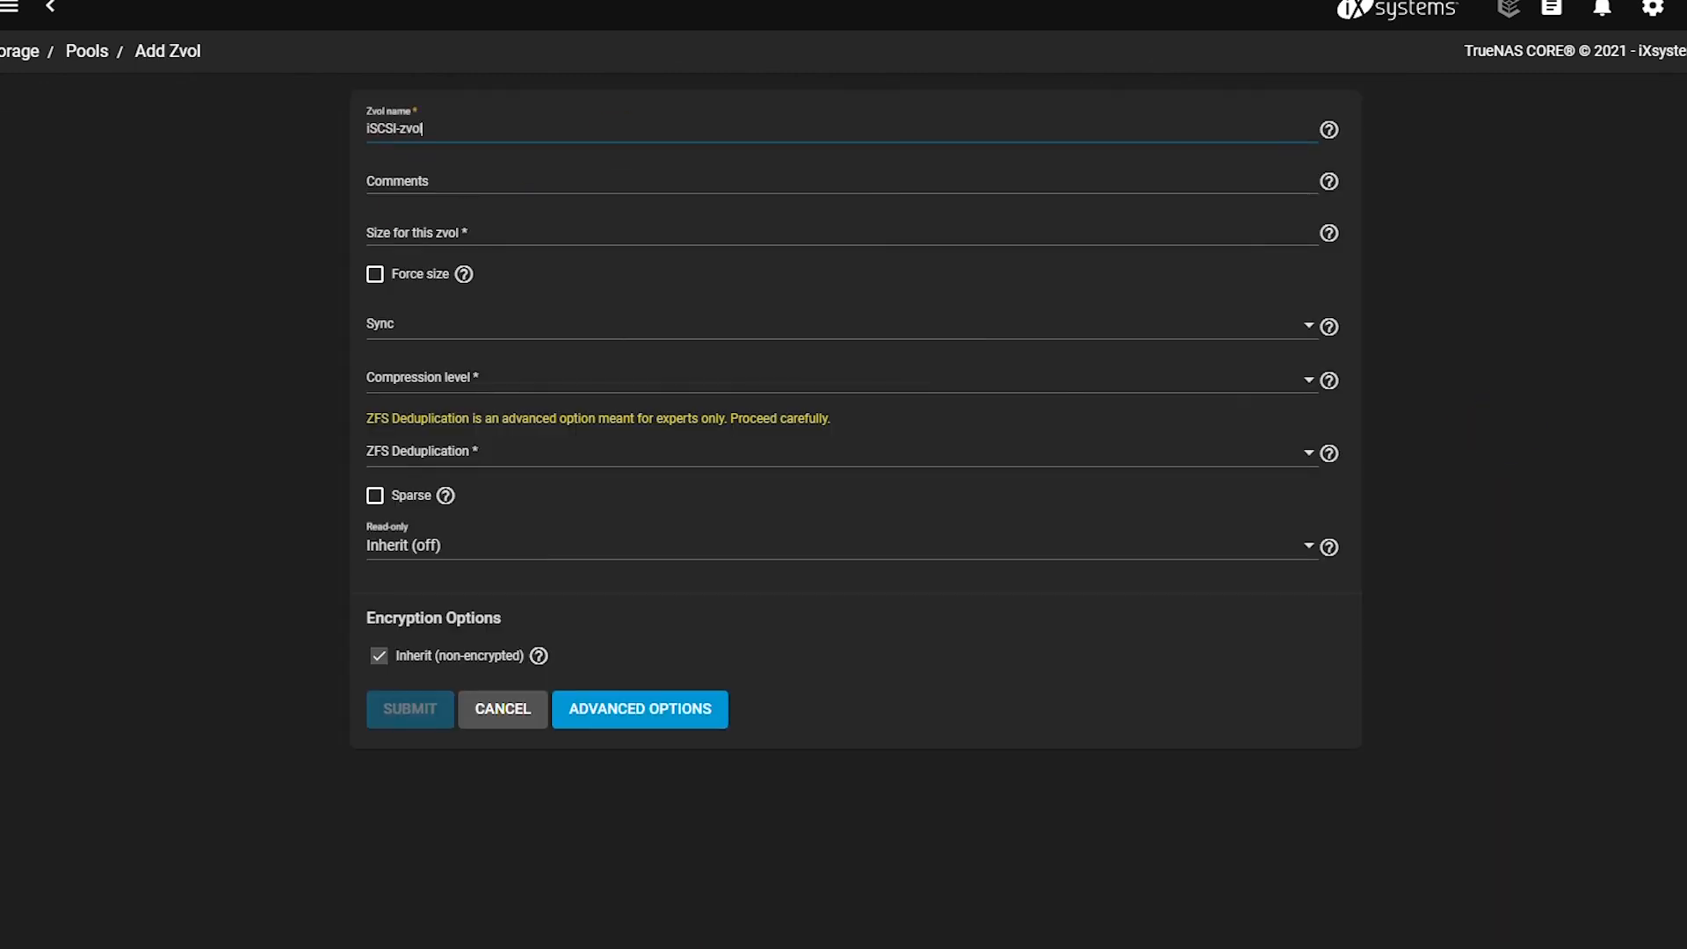
click(690, 237)
text(12)
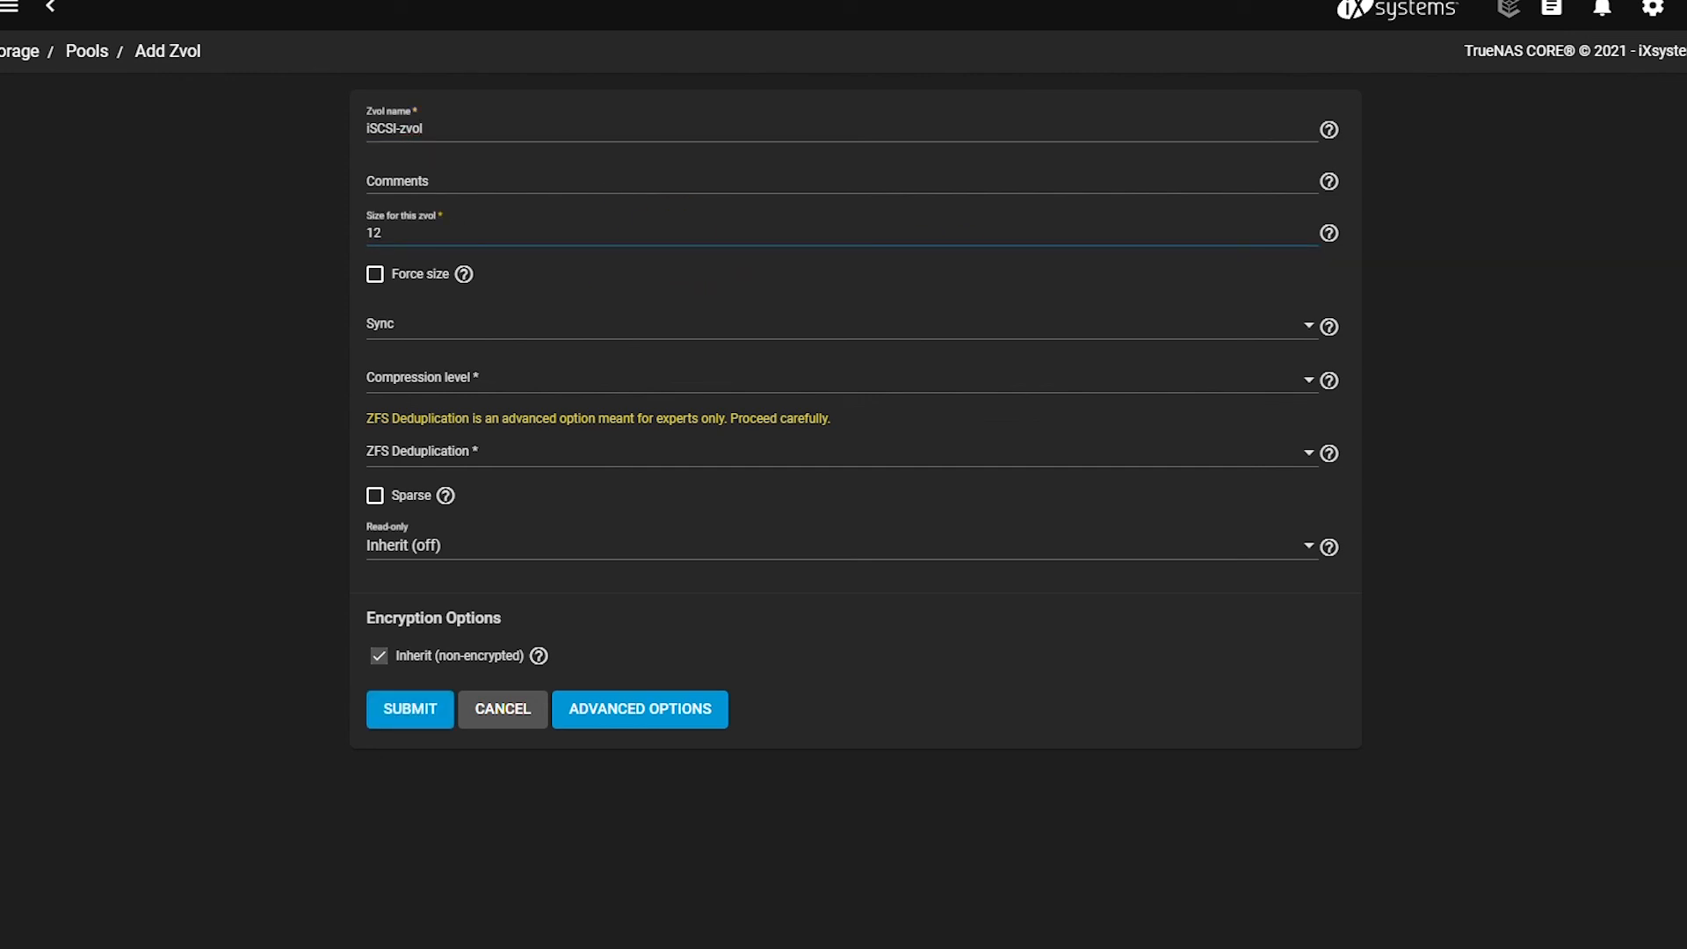
Set sync to Standard, compression to lz4 and deduplication Off, then create the zvol.
click(1307, 325)
click(622, 401)
click(1303, 384)
click(767, 456)
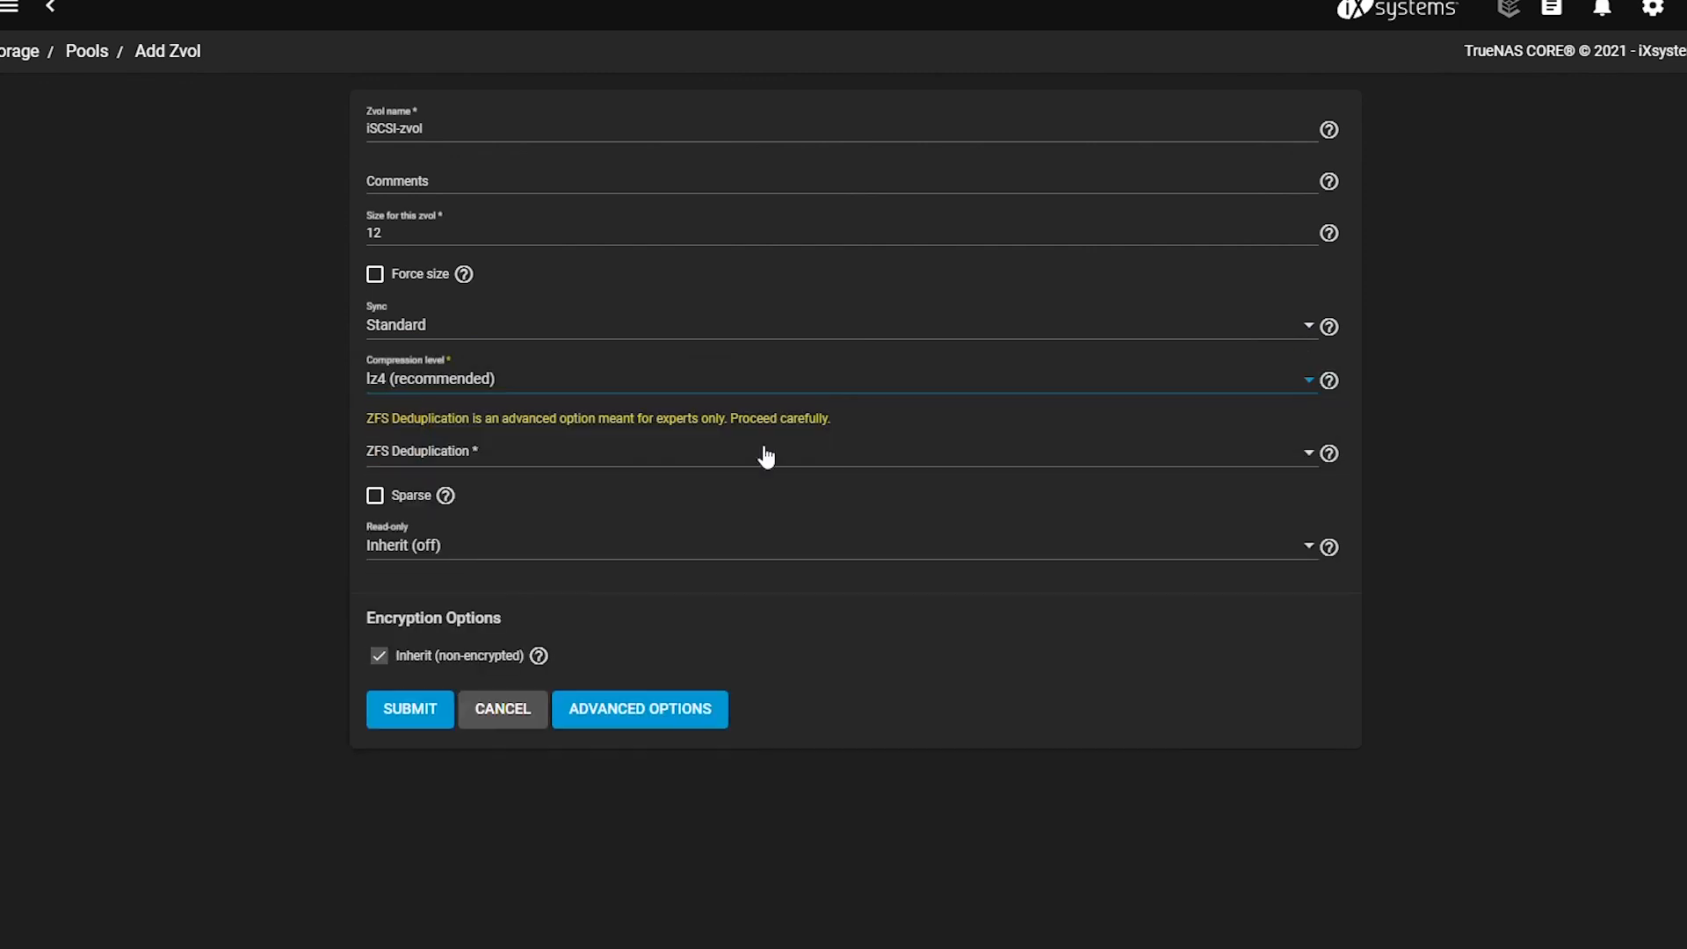
click(1300, 453)
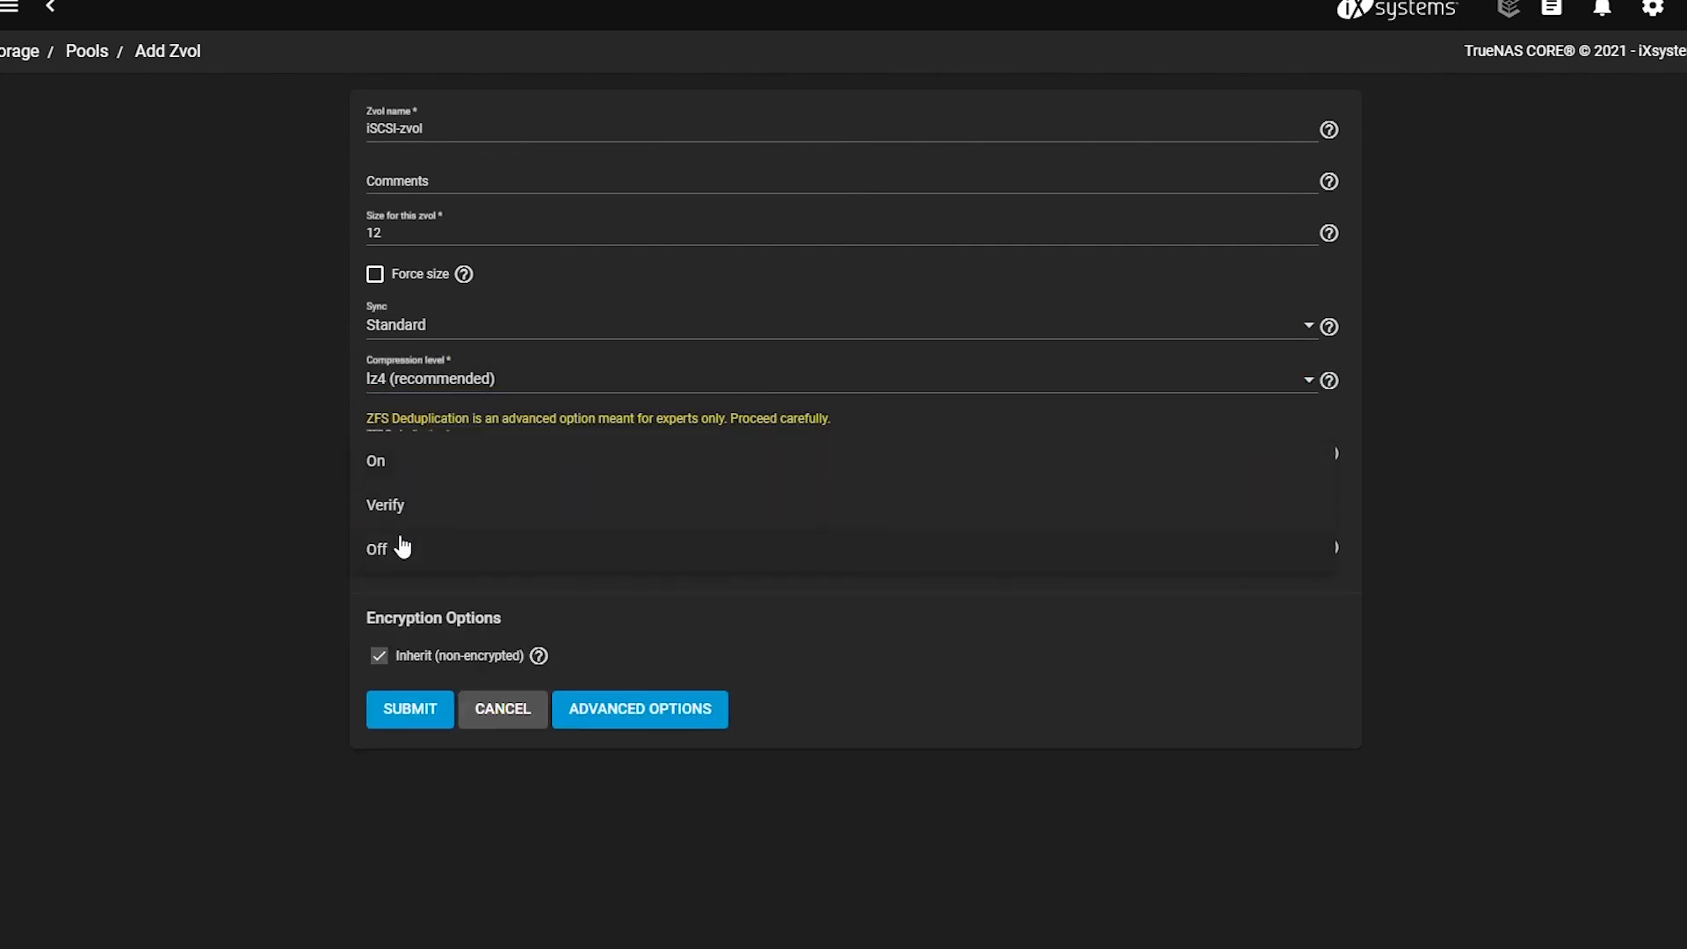
drag(403, 541, 788, 485)
click(329, 456)
click(1307, 453)
click(237, 634)
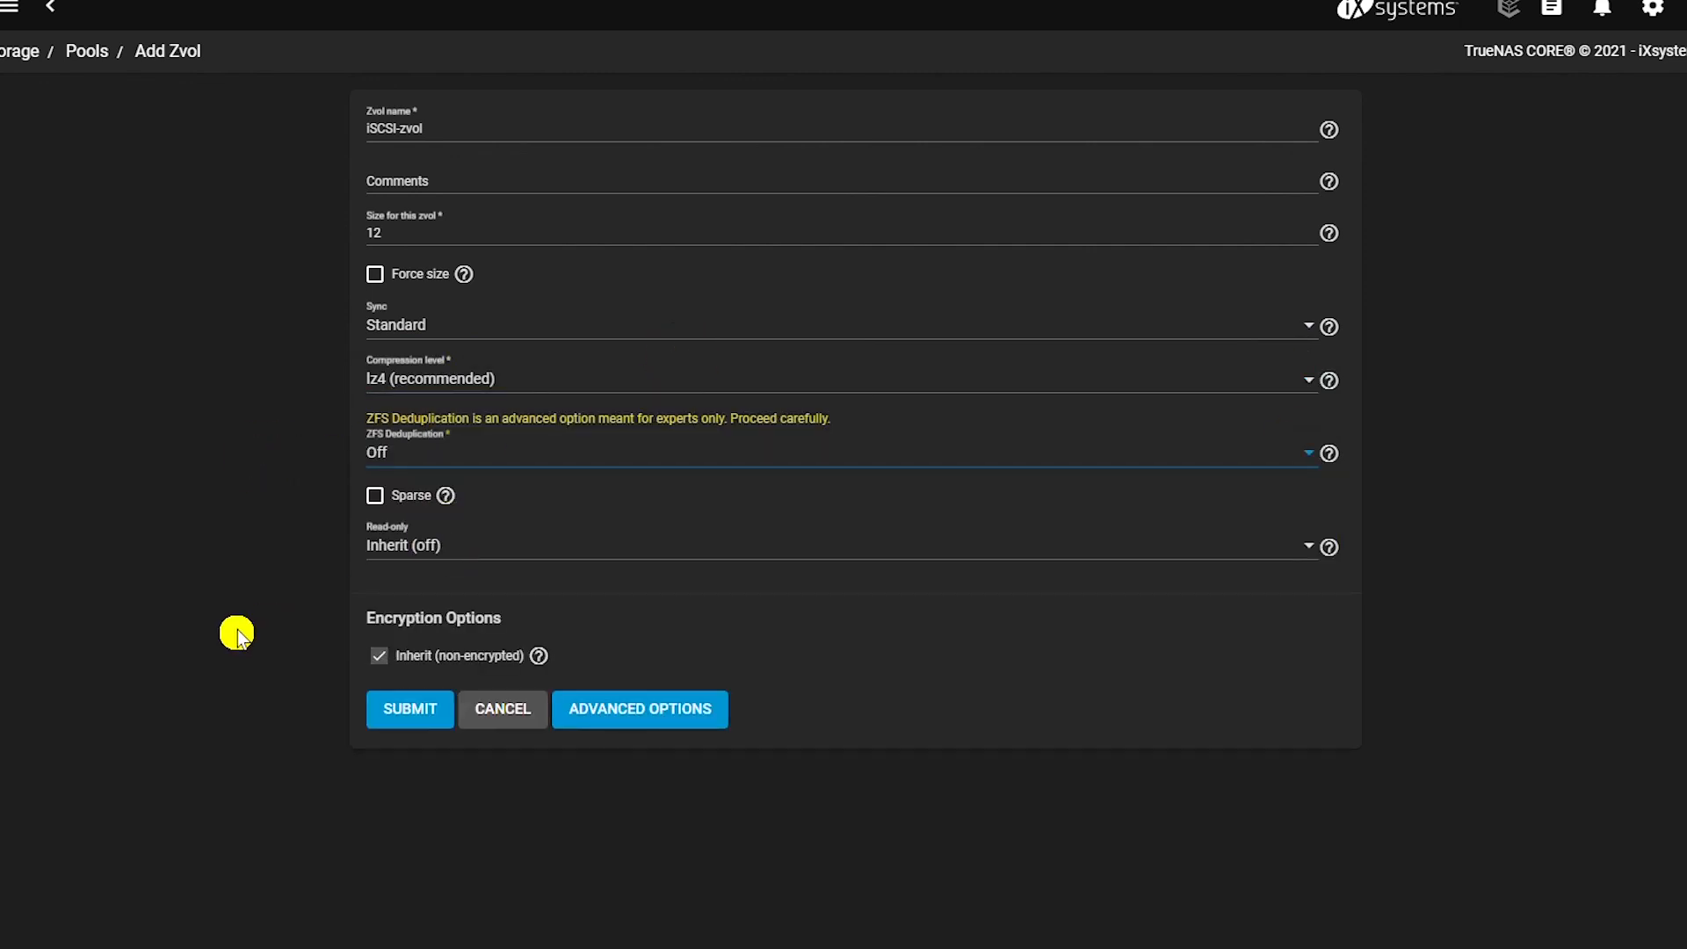
click(415, 710)
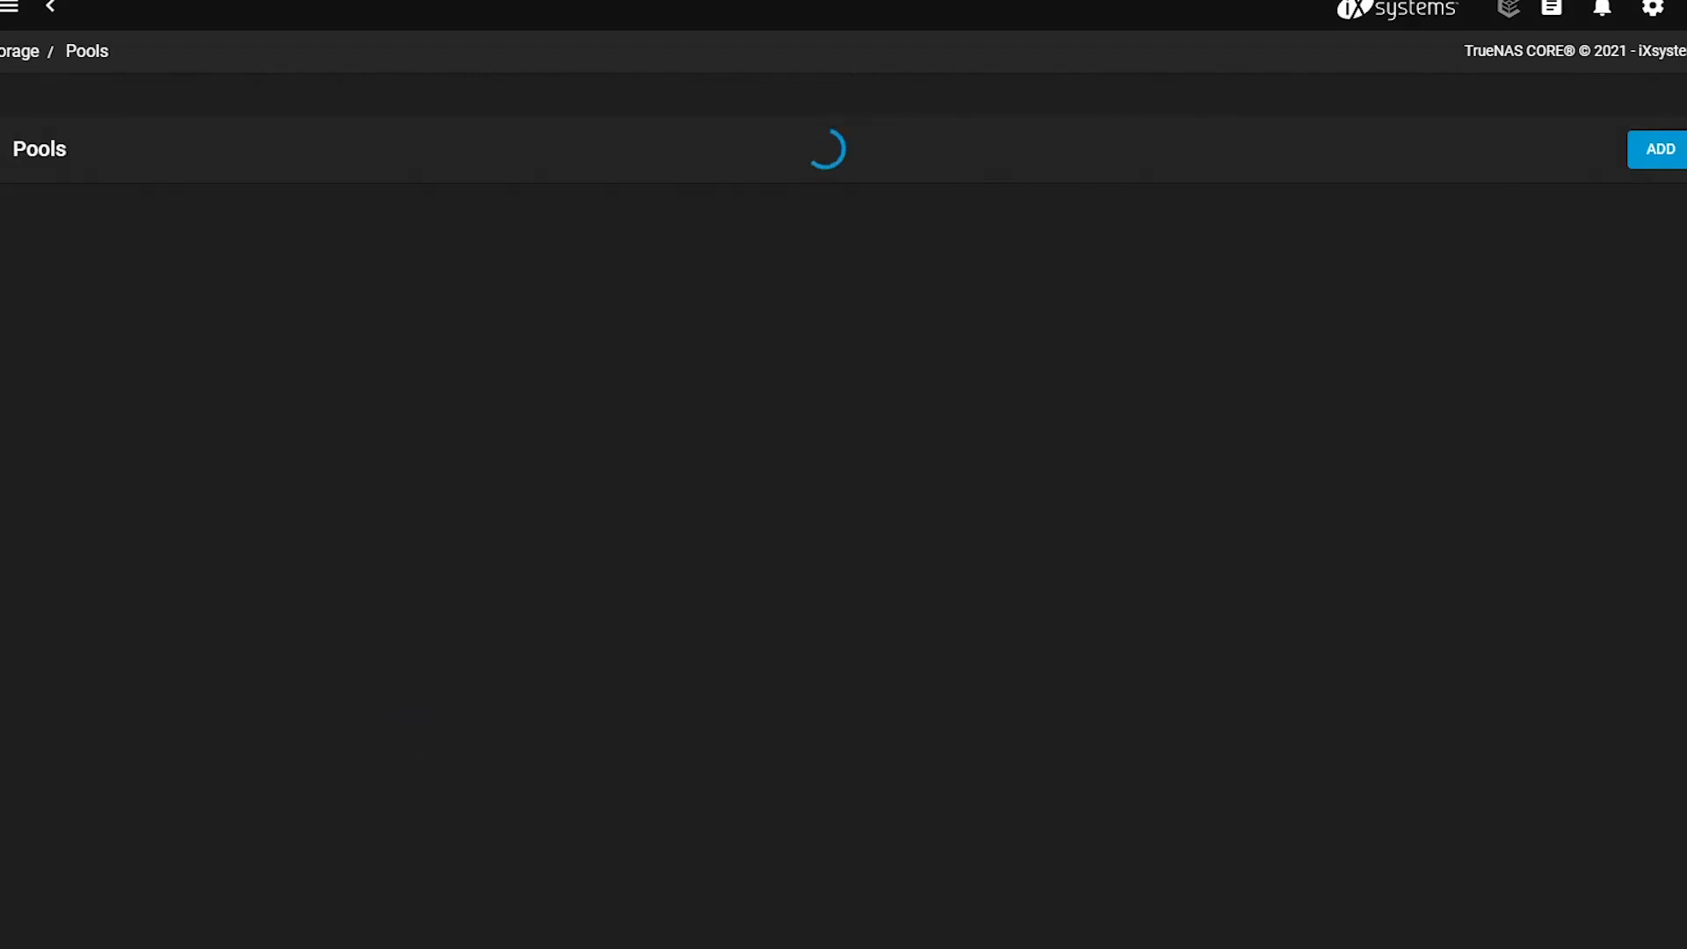
click(2, 518)
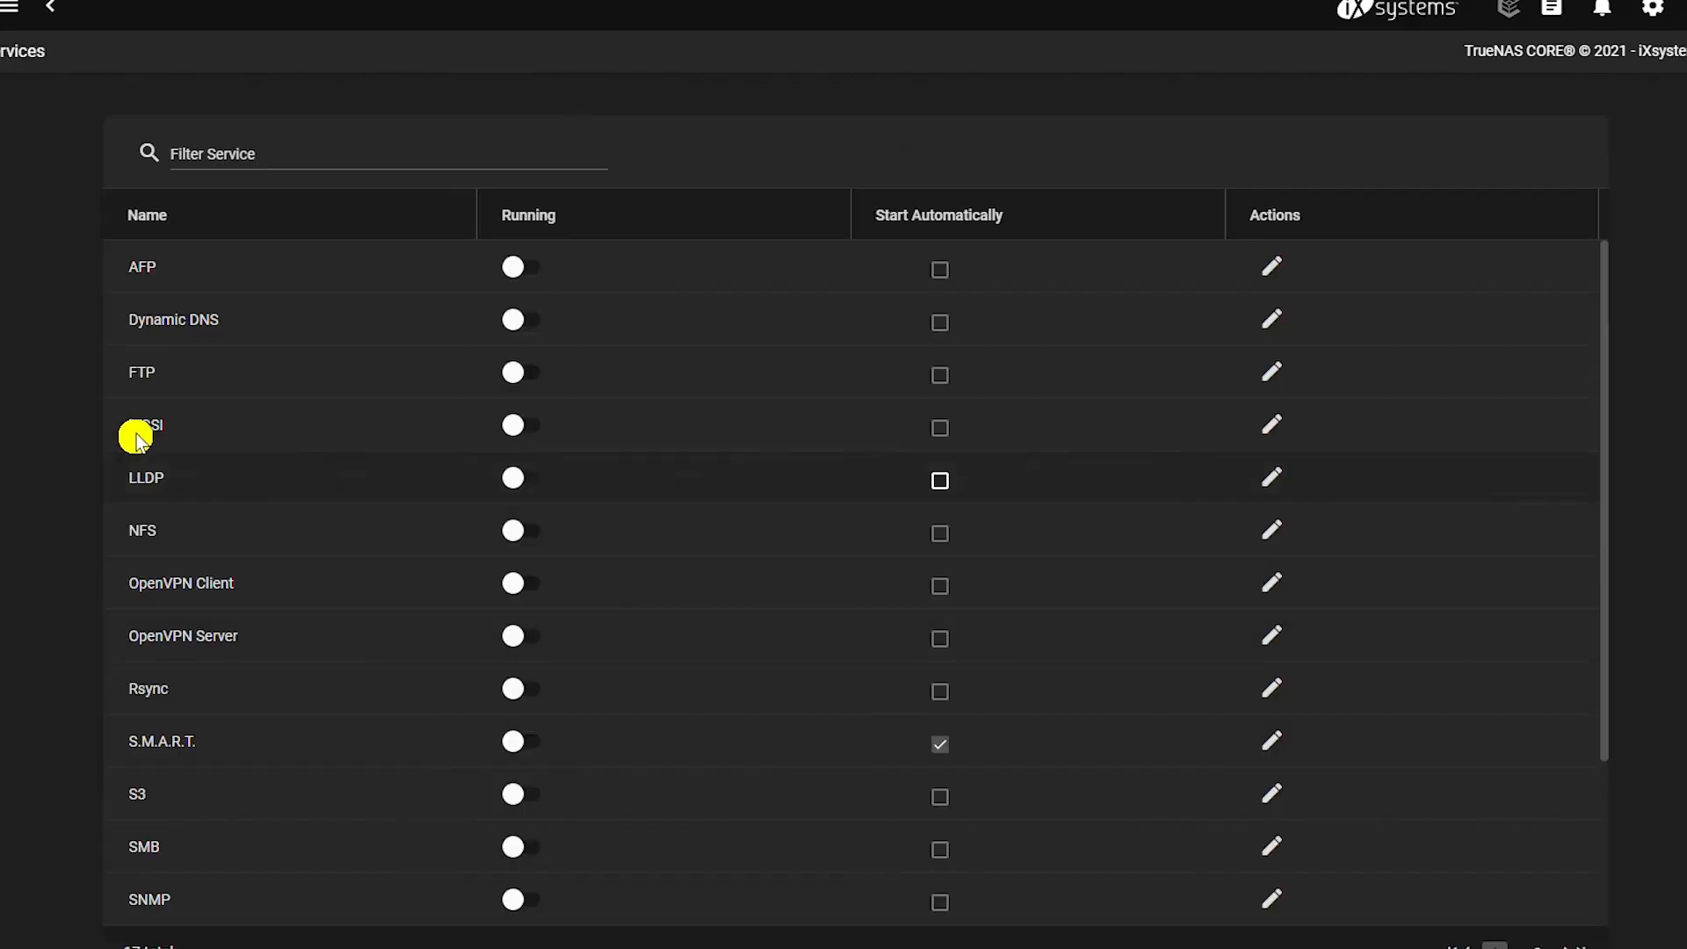
Turn on the iSCSI service to start automatically and open its settings.
click(508, 428)
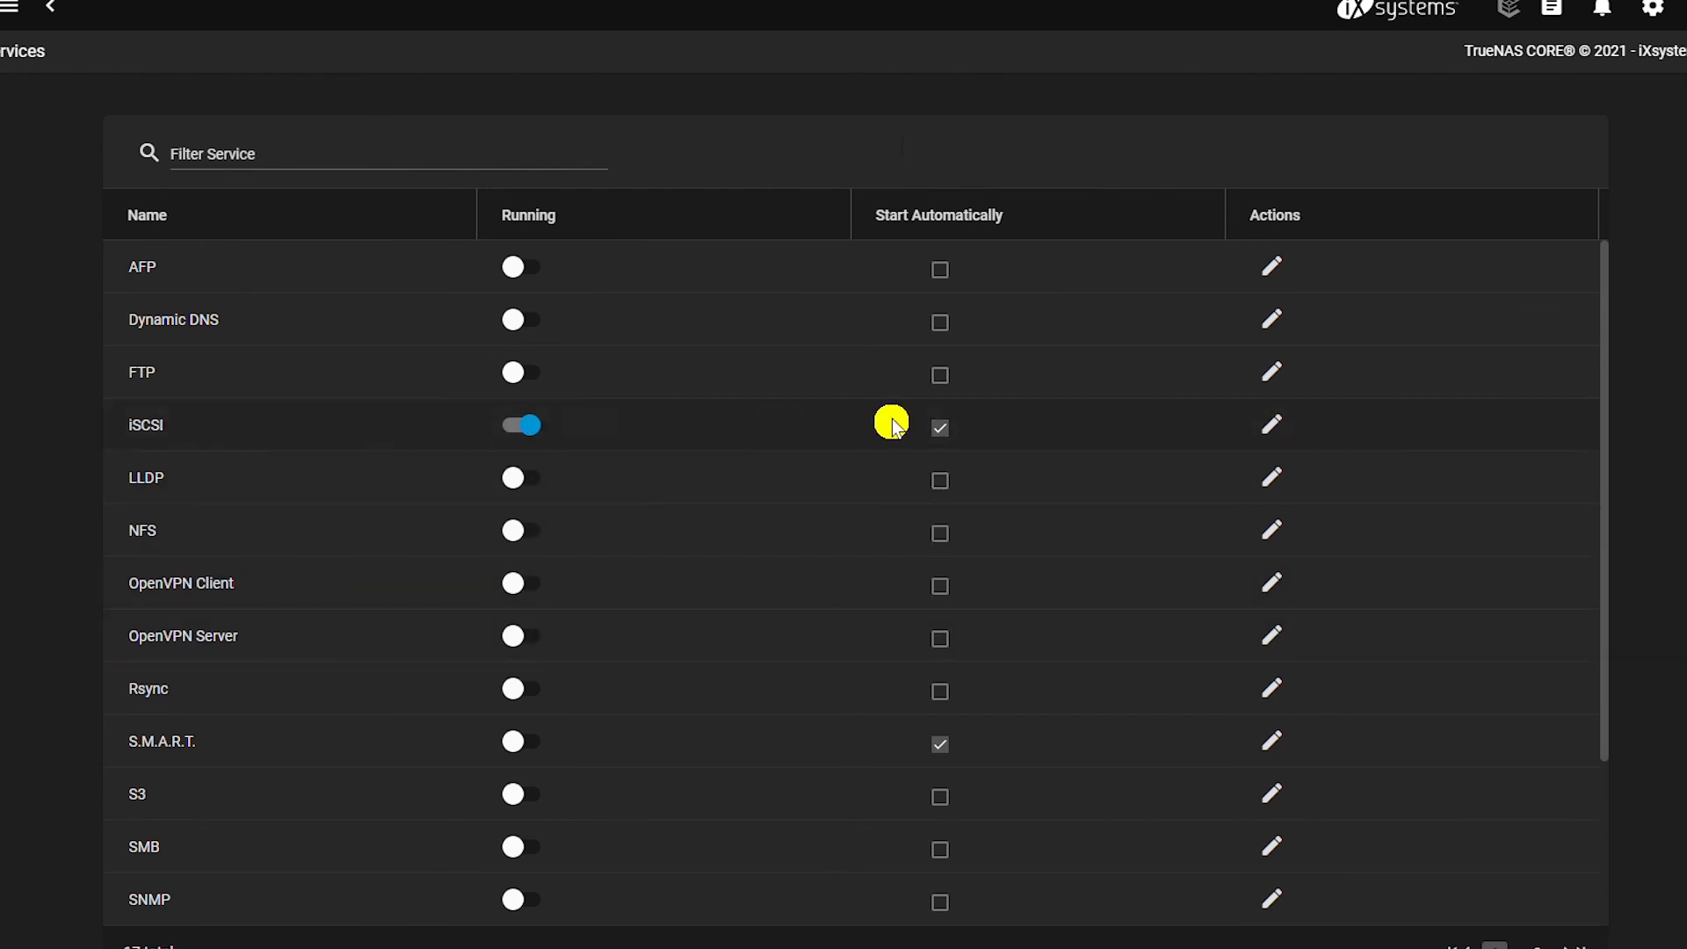
click(1272, 427)
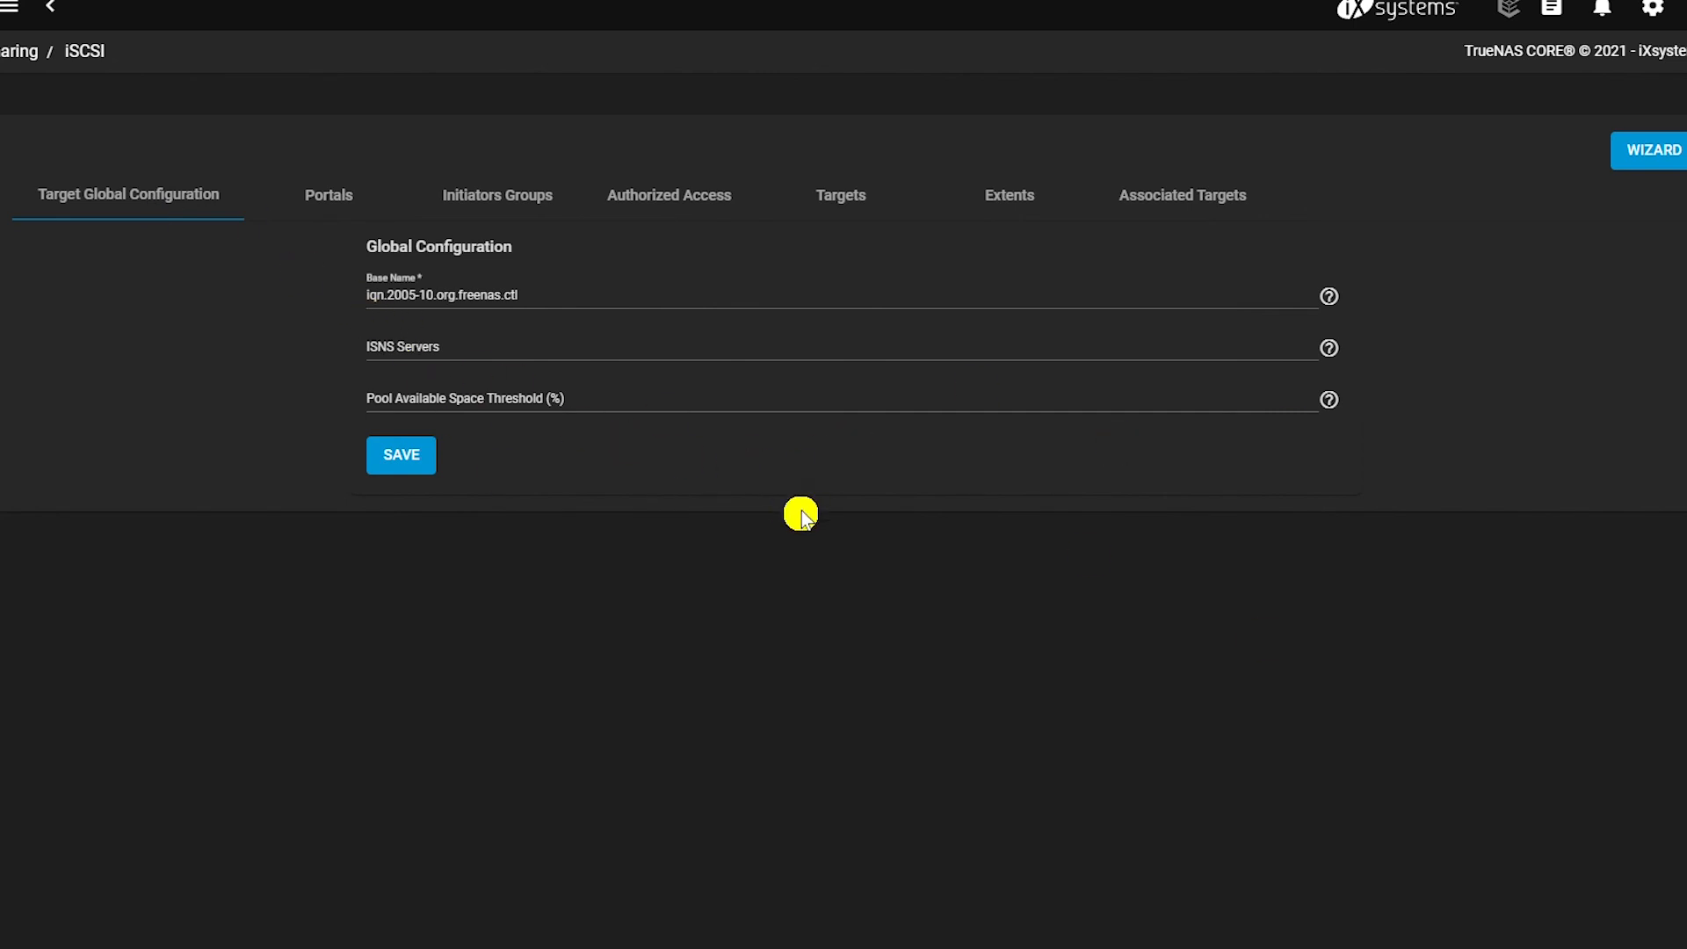
Save the global iSCSI configuration and add portal iSCSI_Portal listening on 0.0.0.0 with no discovery authentication.
click(452, 295)
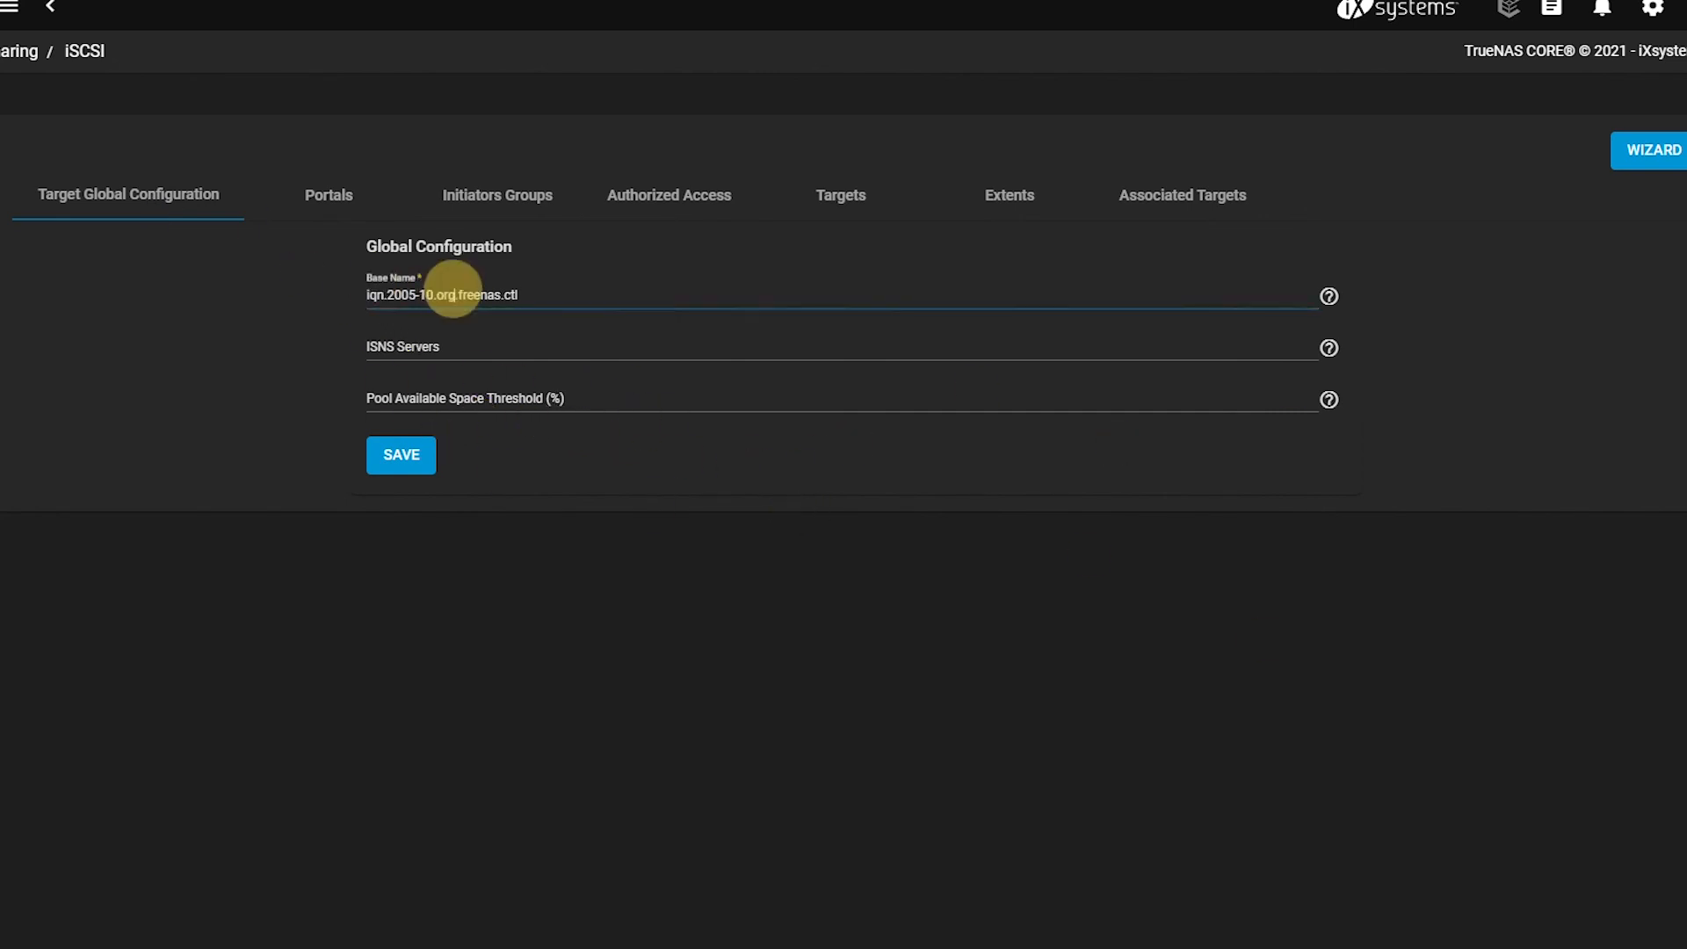
click(374, 474)
click(349, 200)
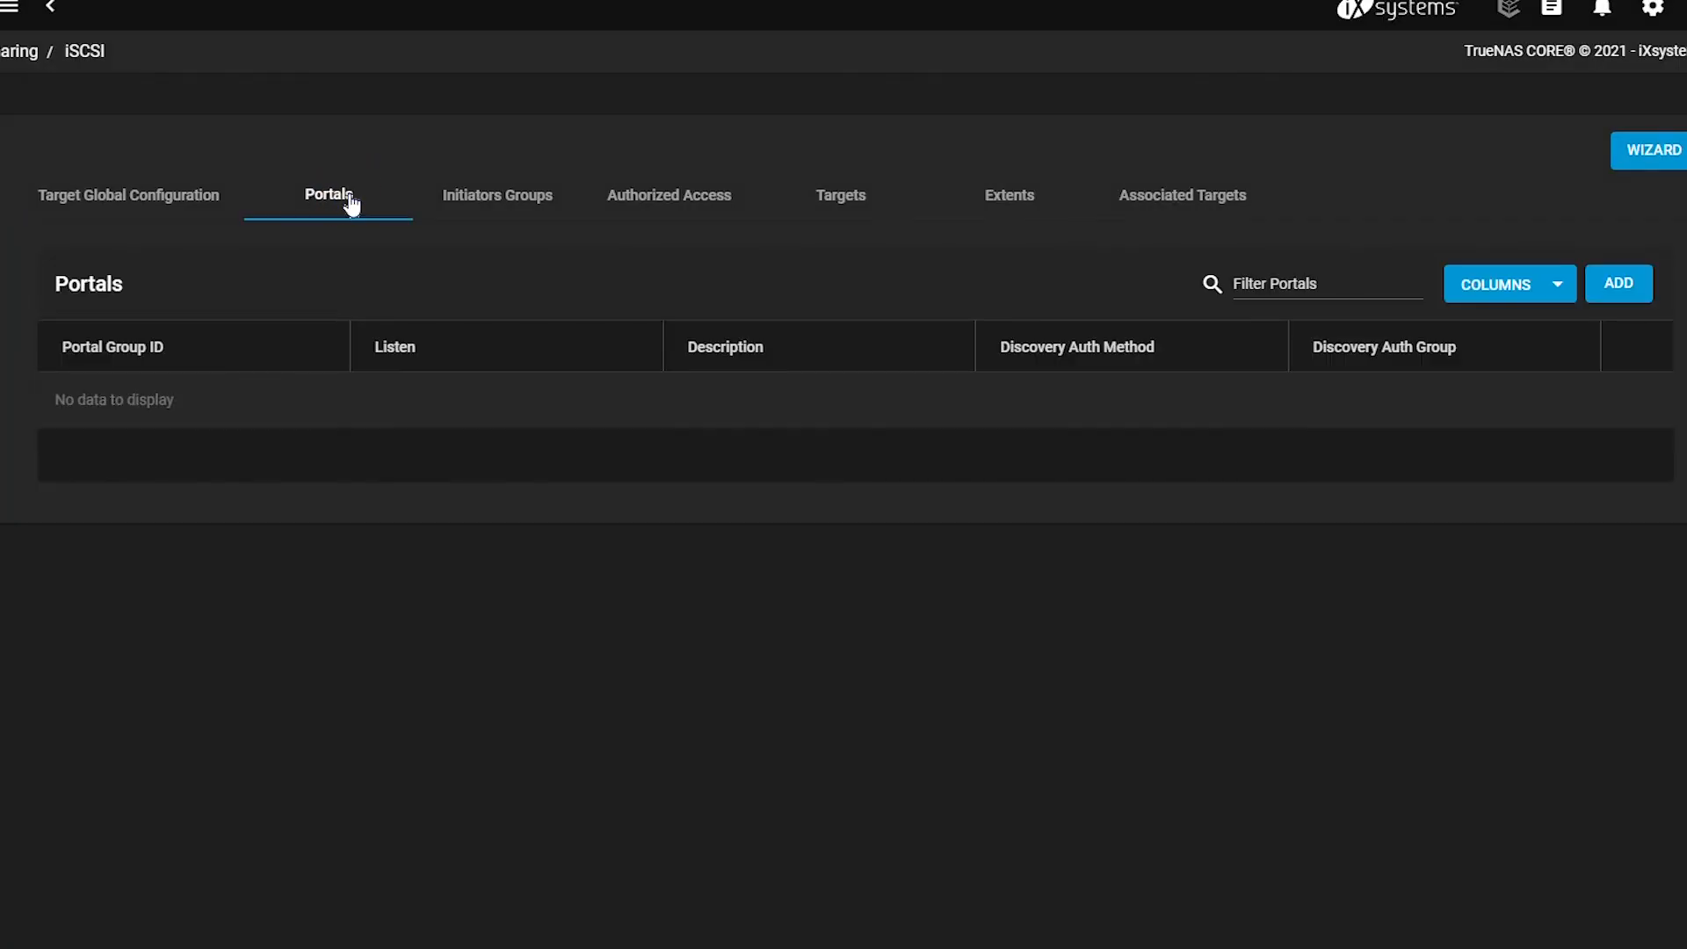
click(1621, 285)
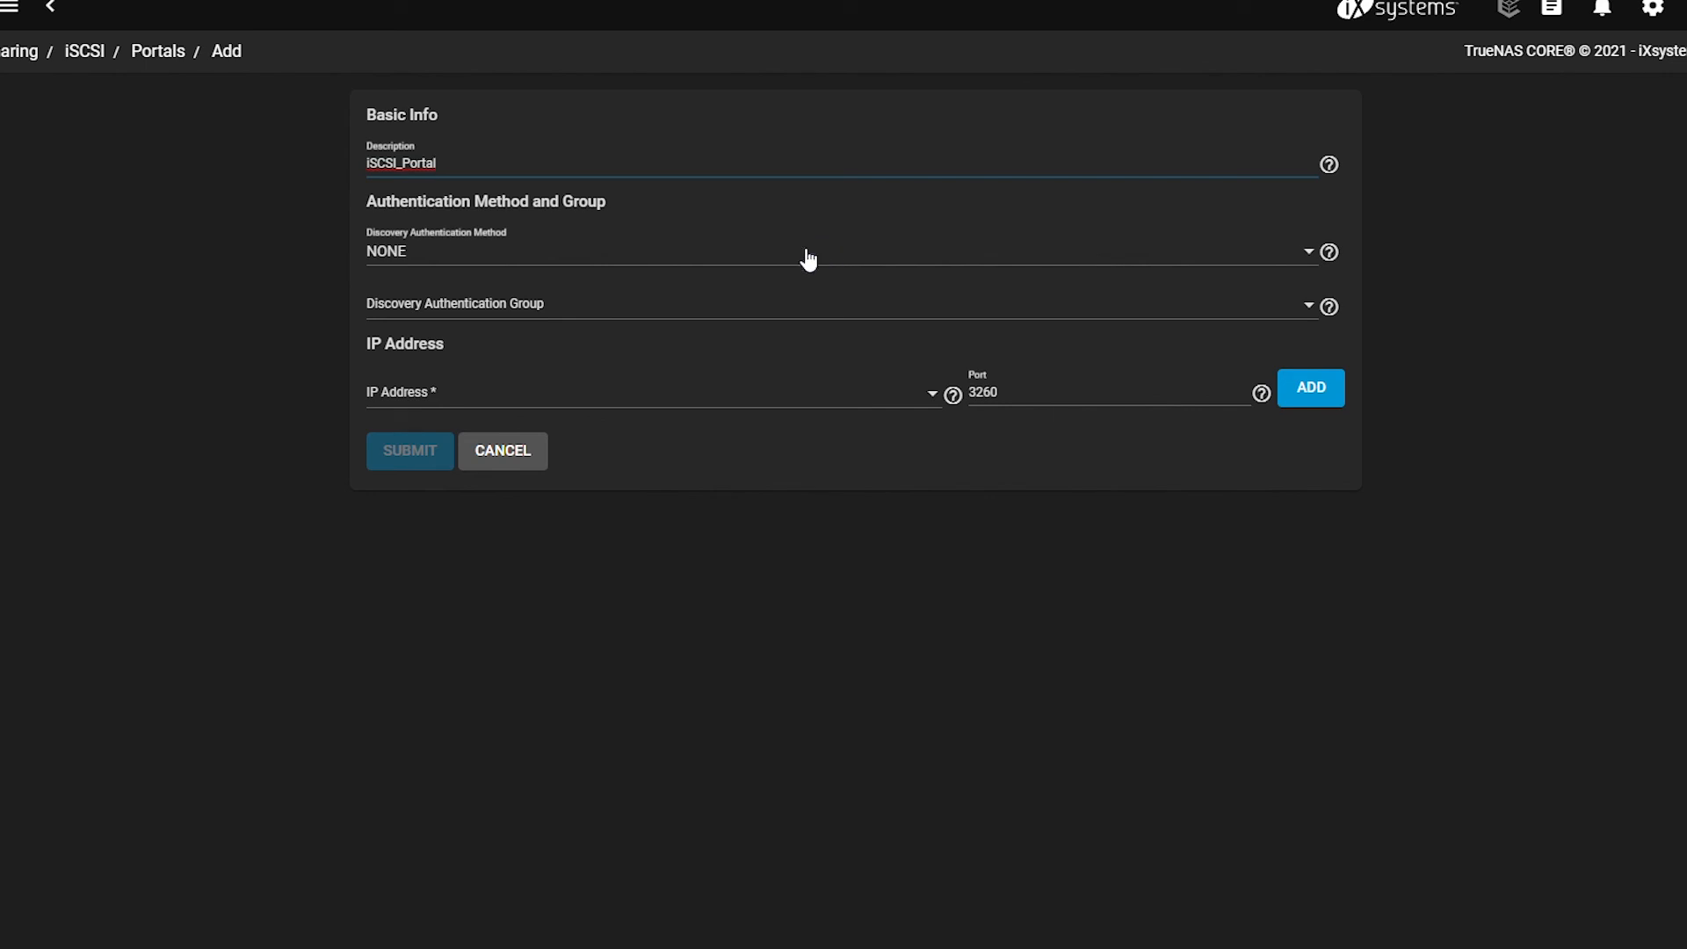
click(548, 262)
click(777, 471)
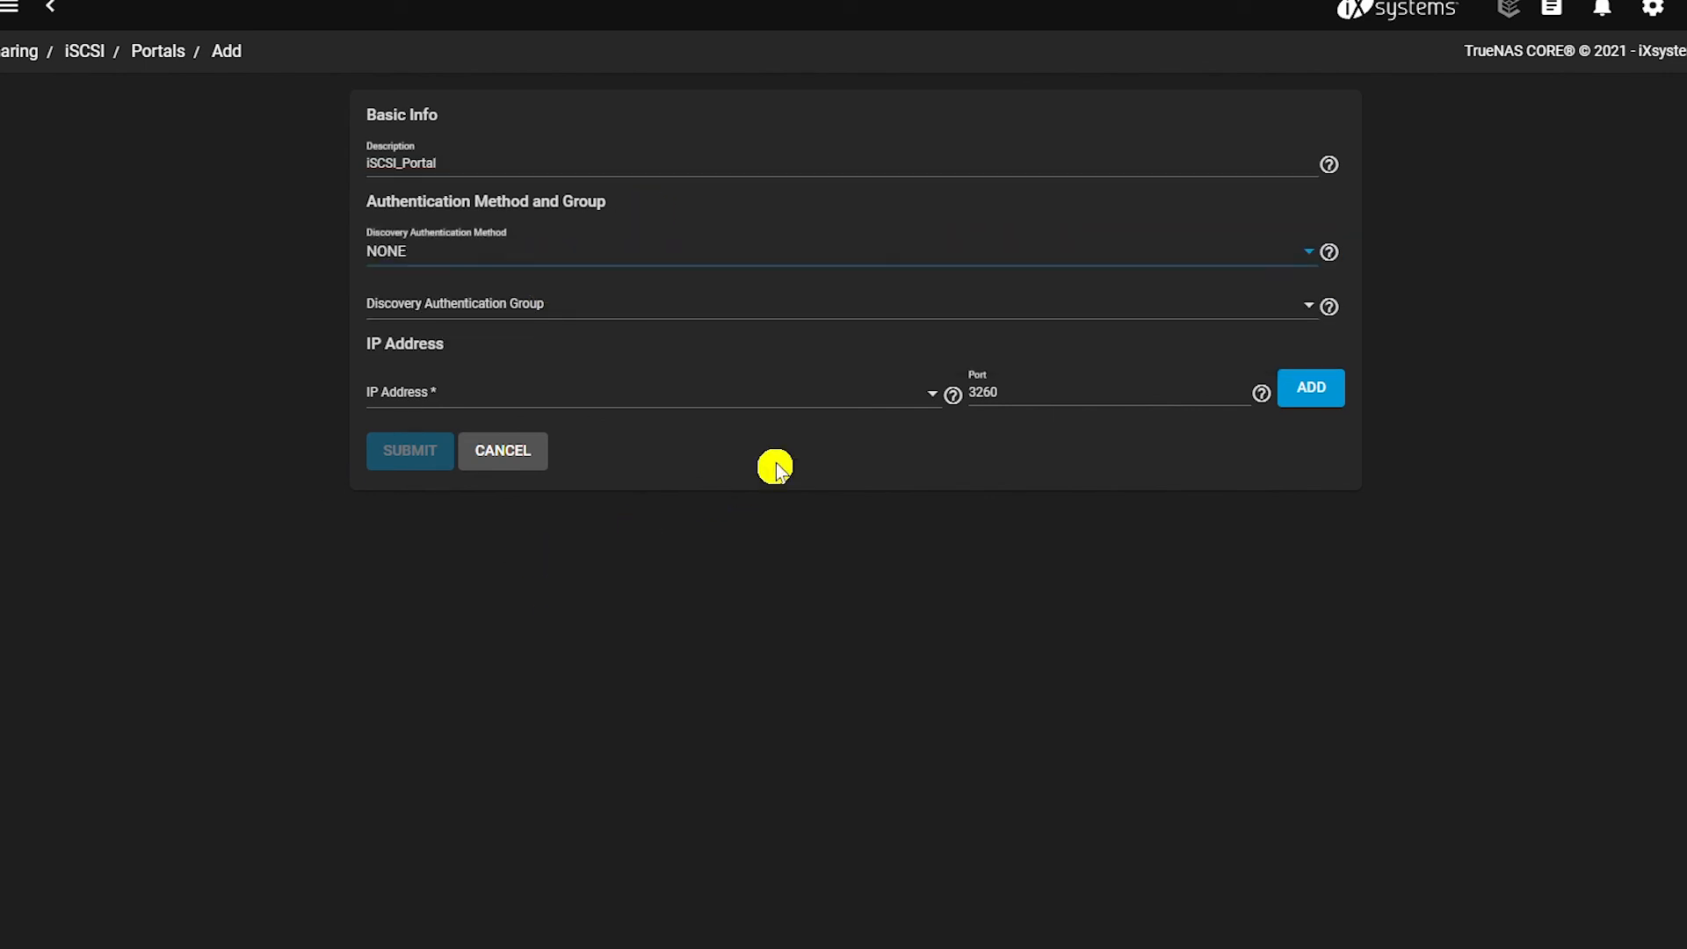
click(609, 314)
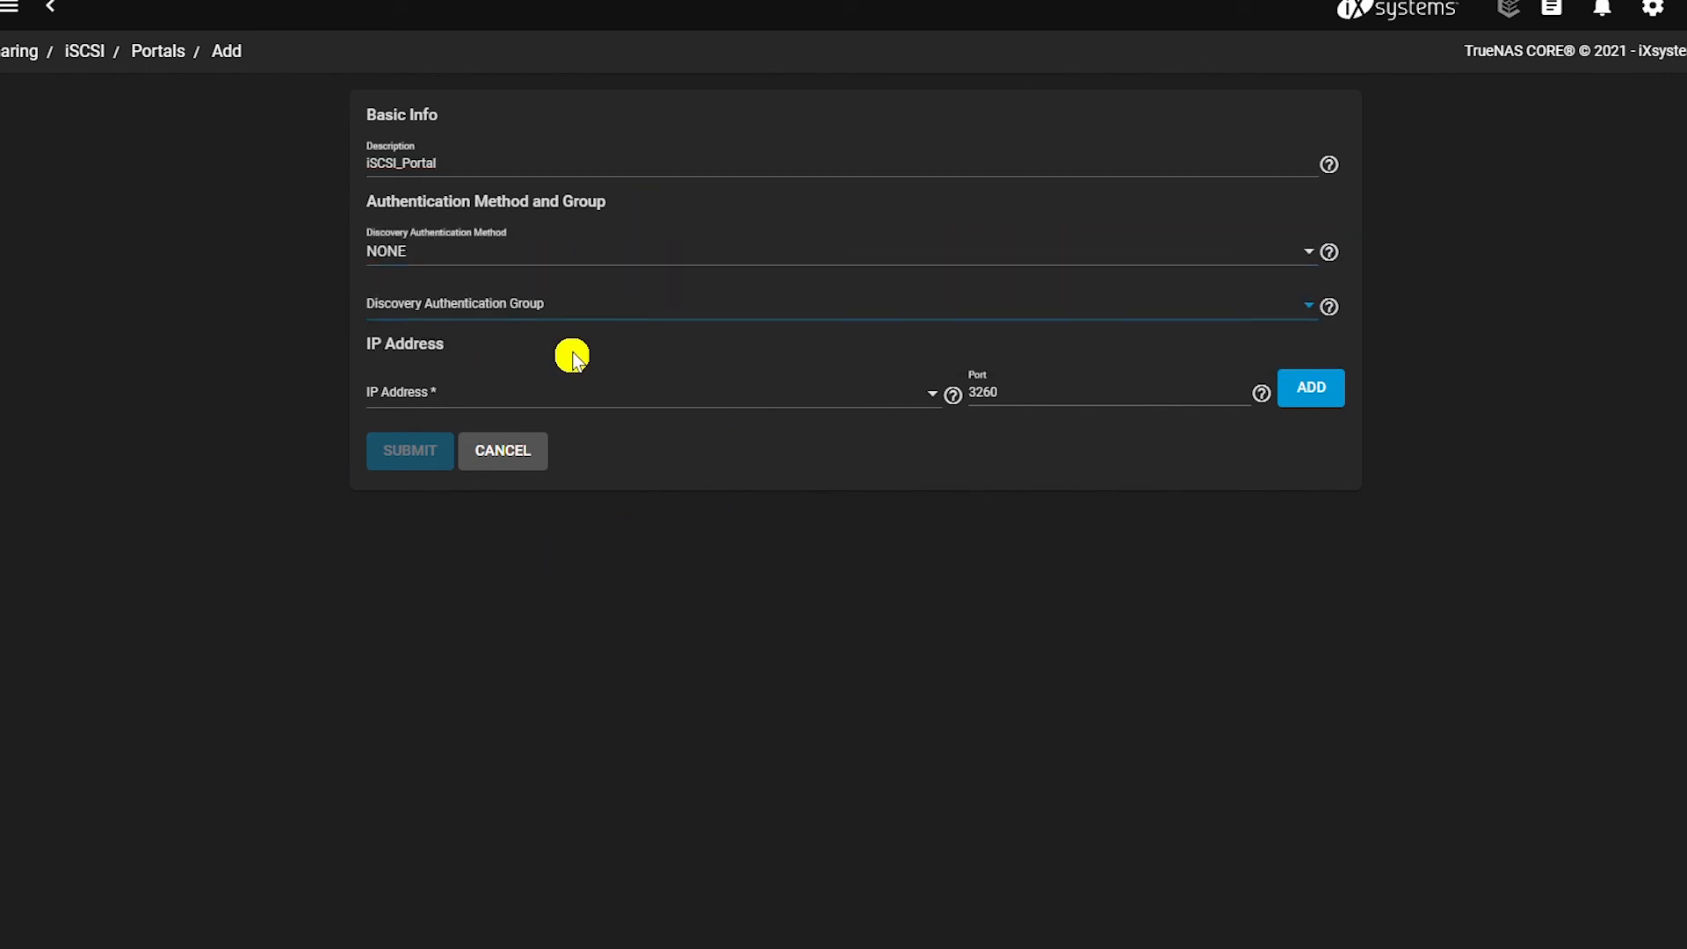
click(569, 354)
click(569, 404)
click(418, 411)
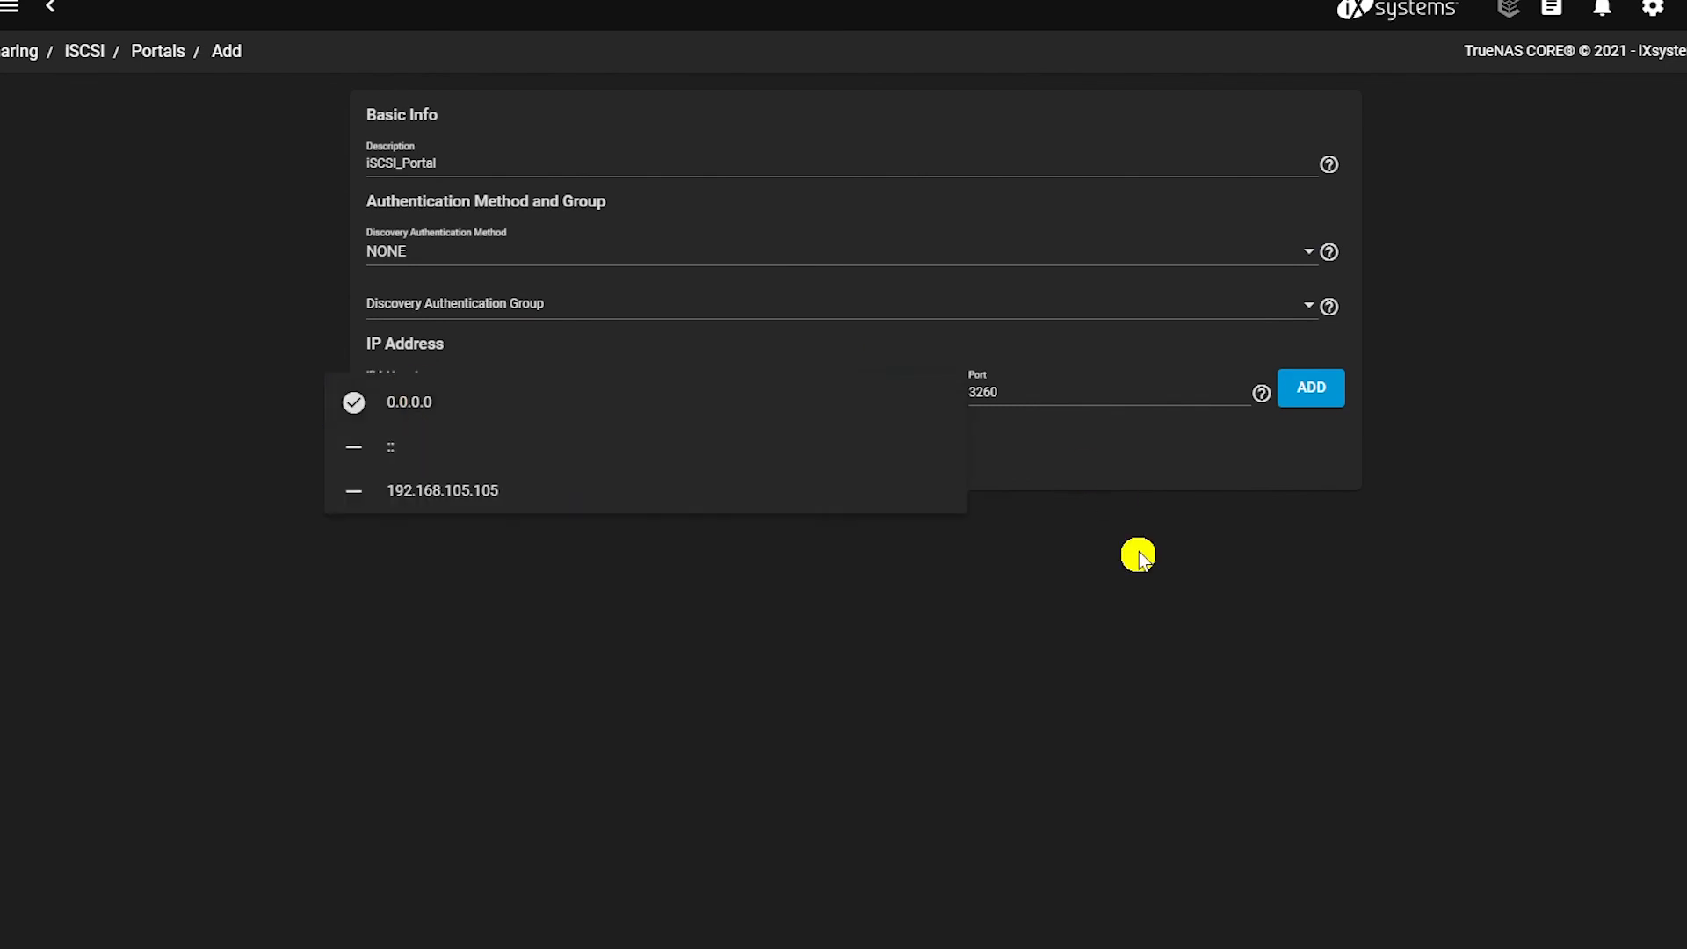
click(988, 406)
click(396, 451)
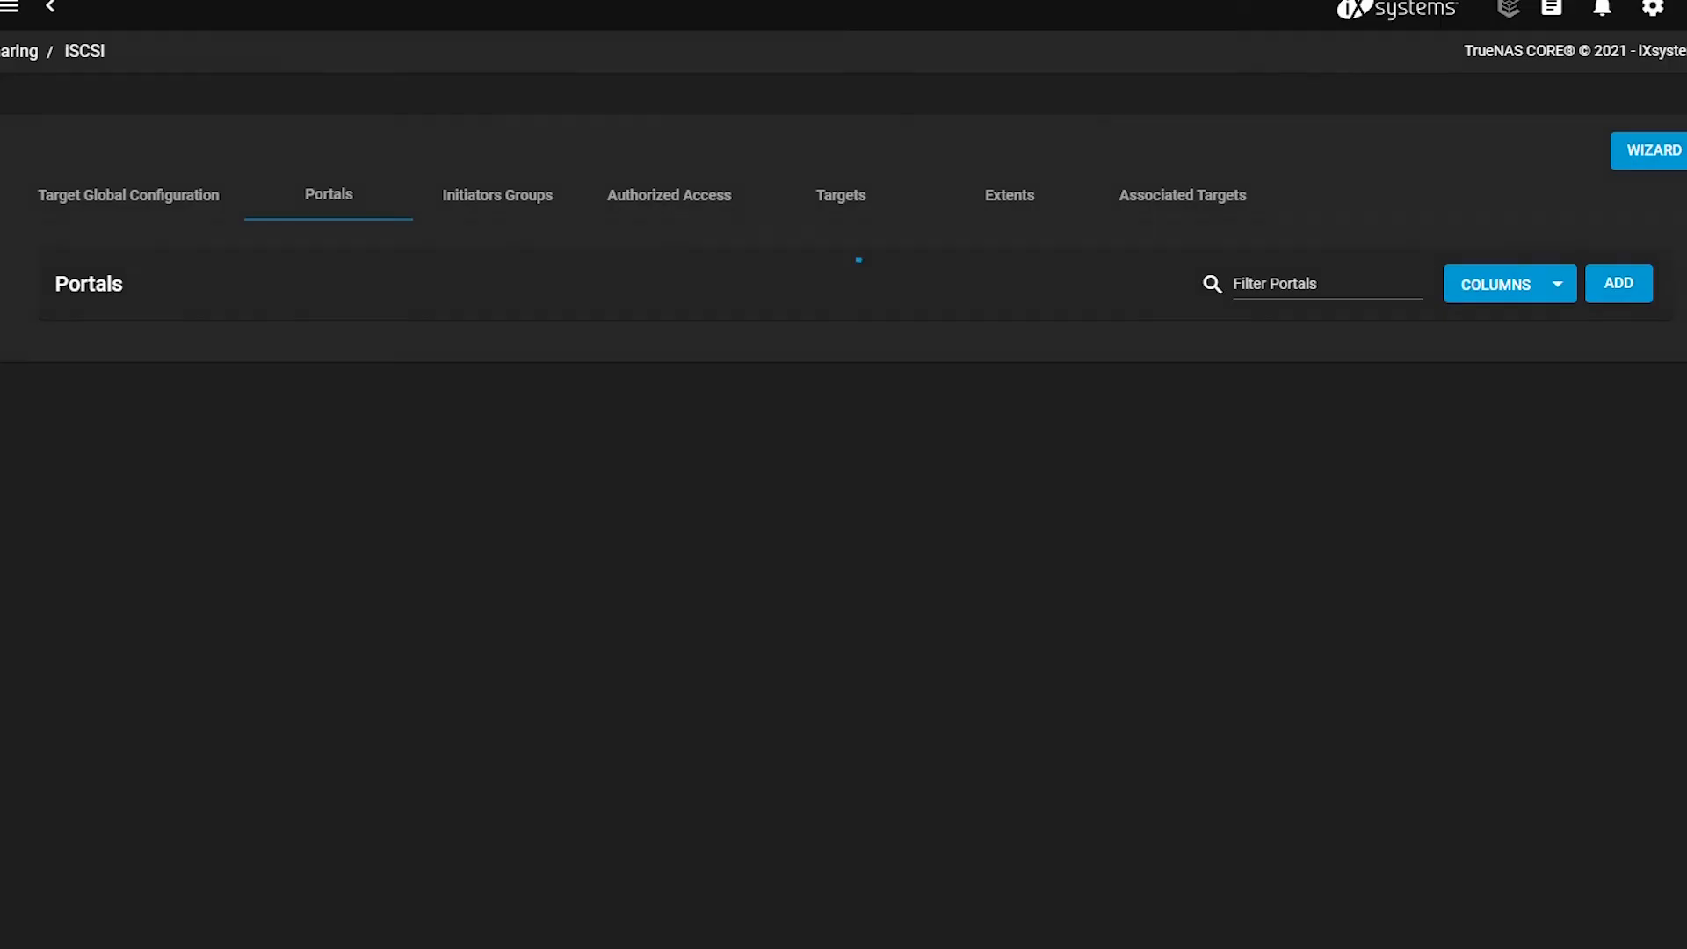
Add initiator group 1 that allows all initiators.
click(518, 206)
click(1619, 283)
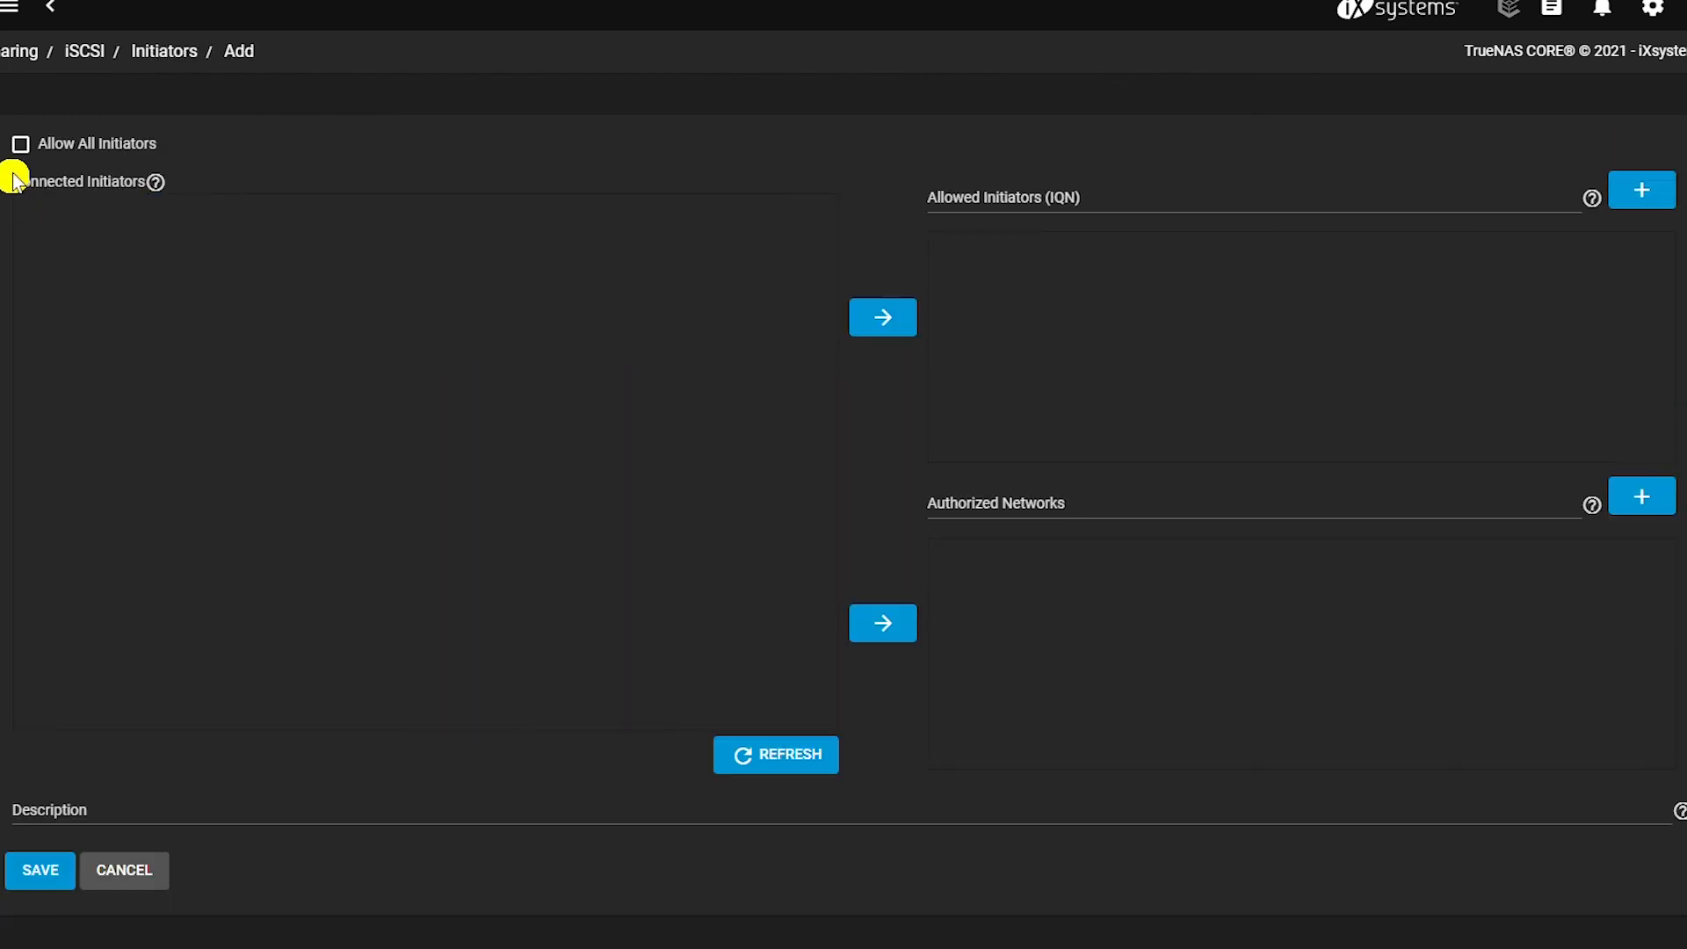
click(20, 144)
click(40, 870)
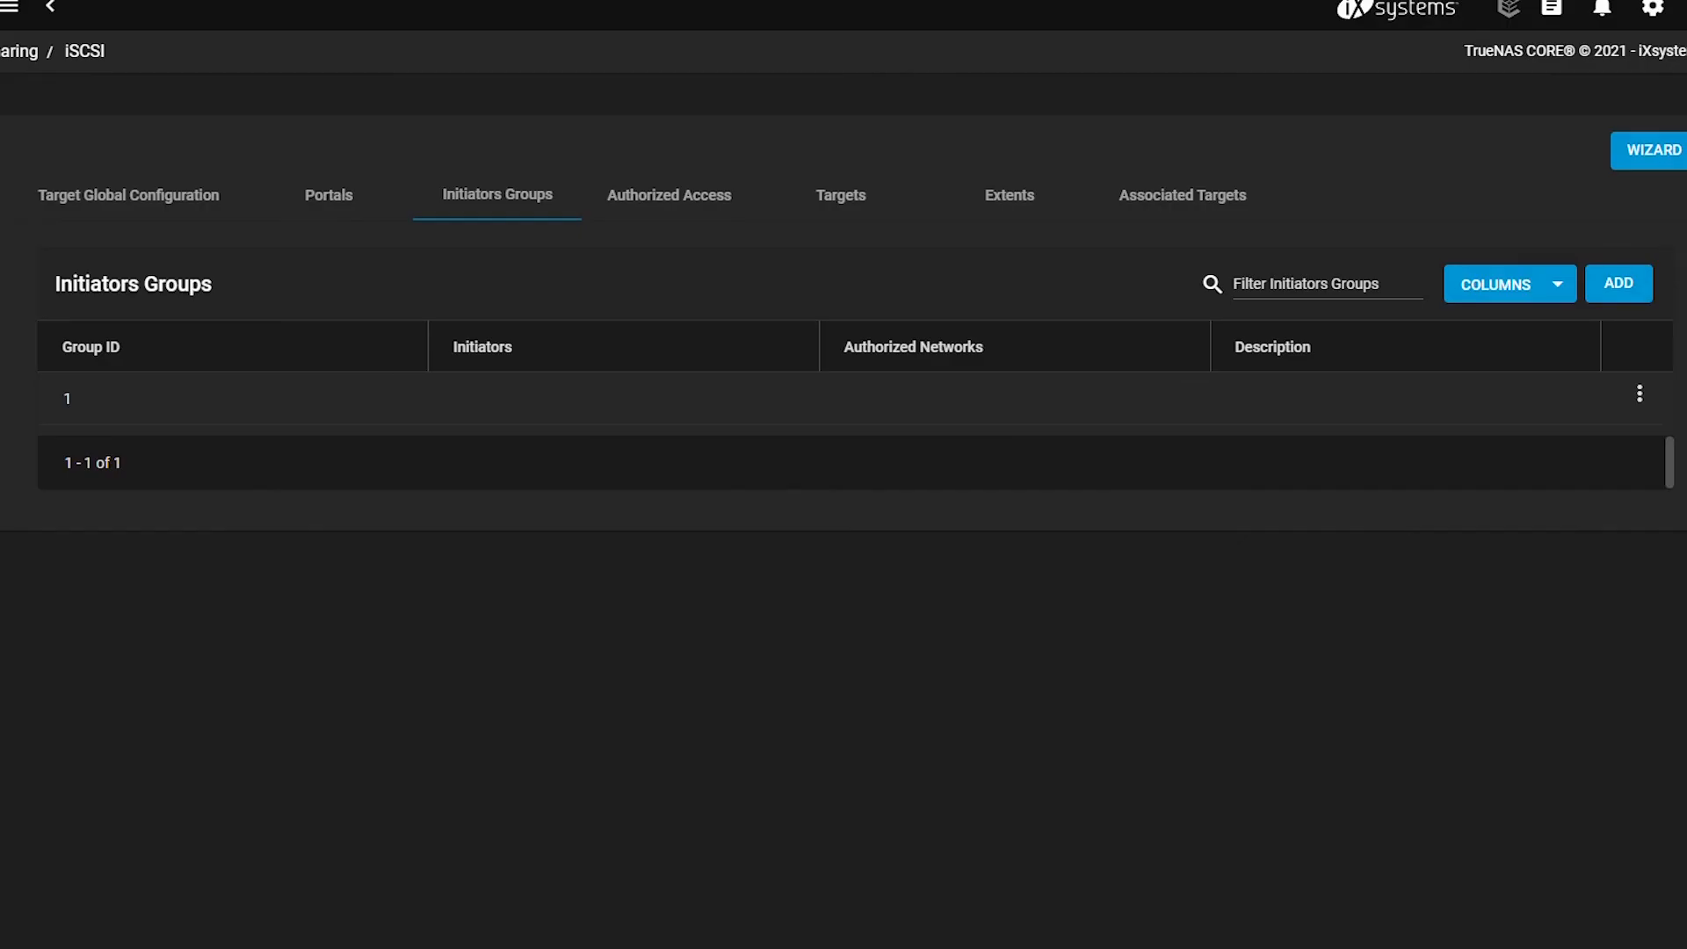
click(691, 215)
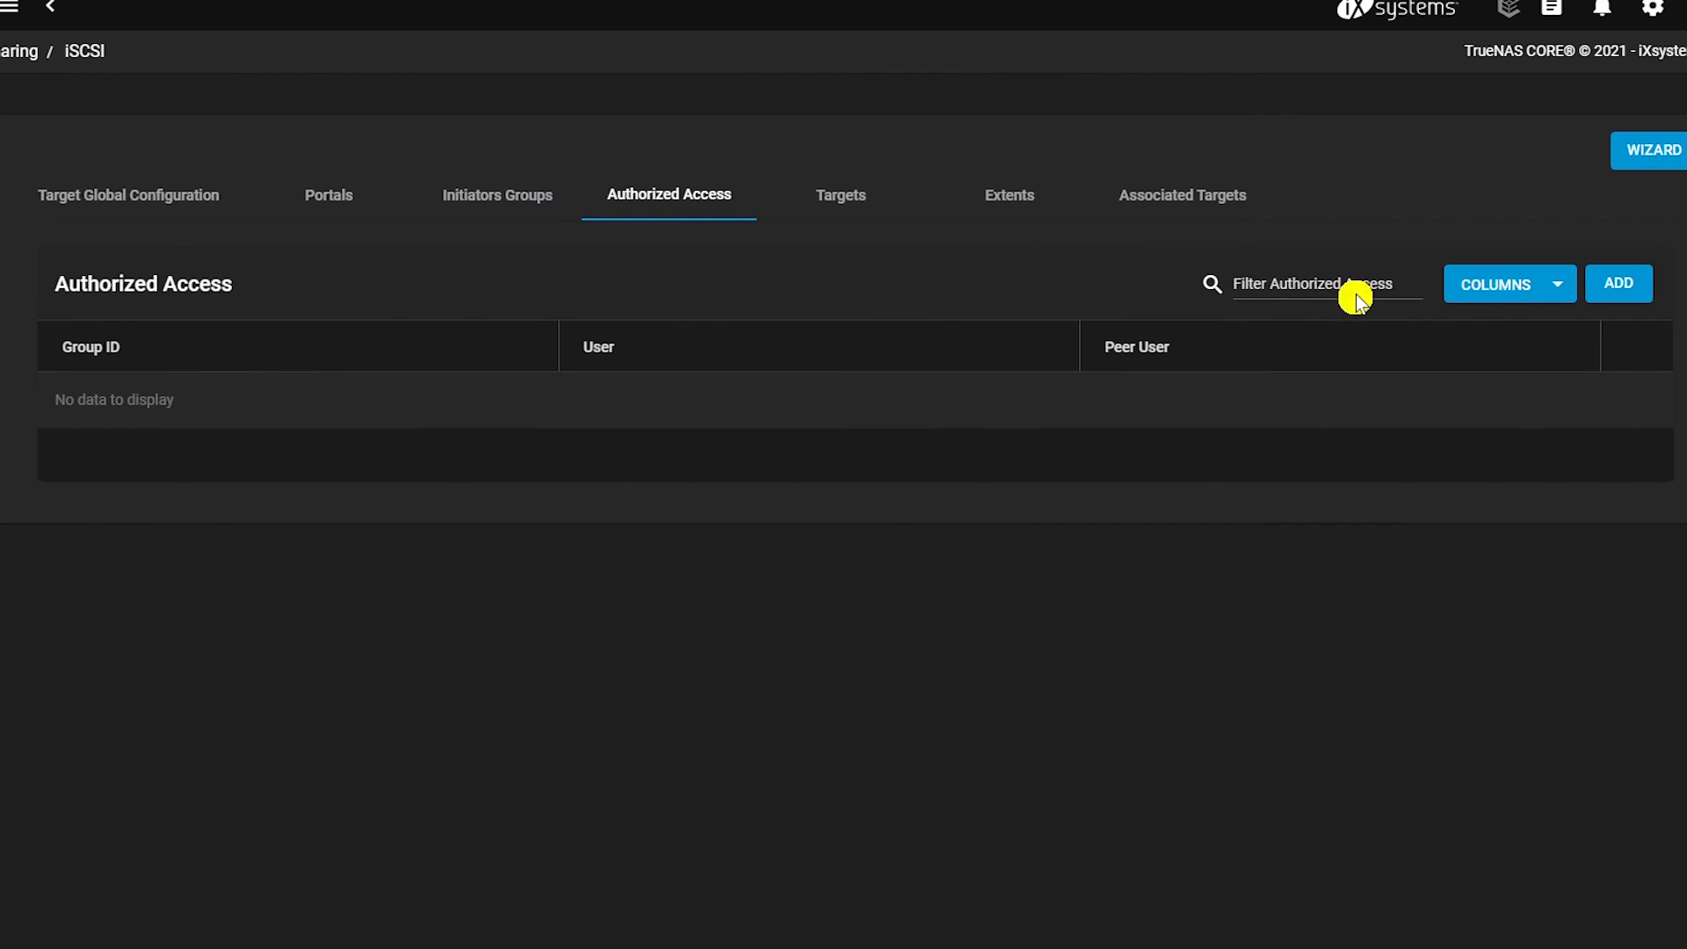
click(1619, 283)
click(516, 419)
click(510, 207)
click(860, 217)
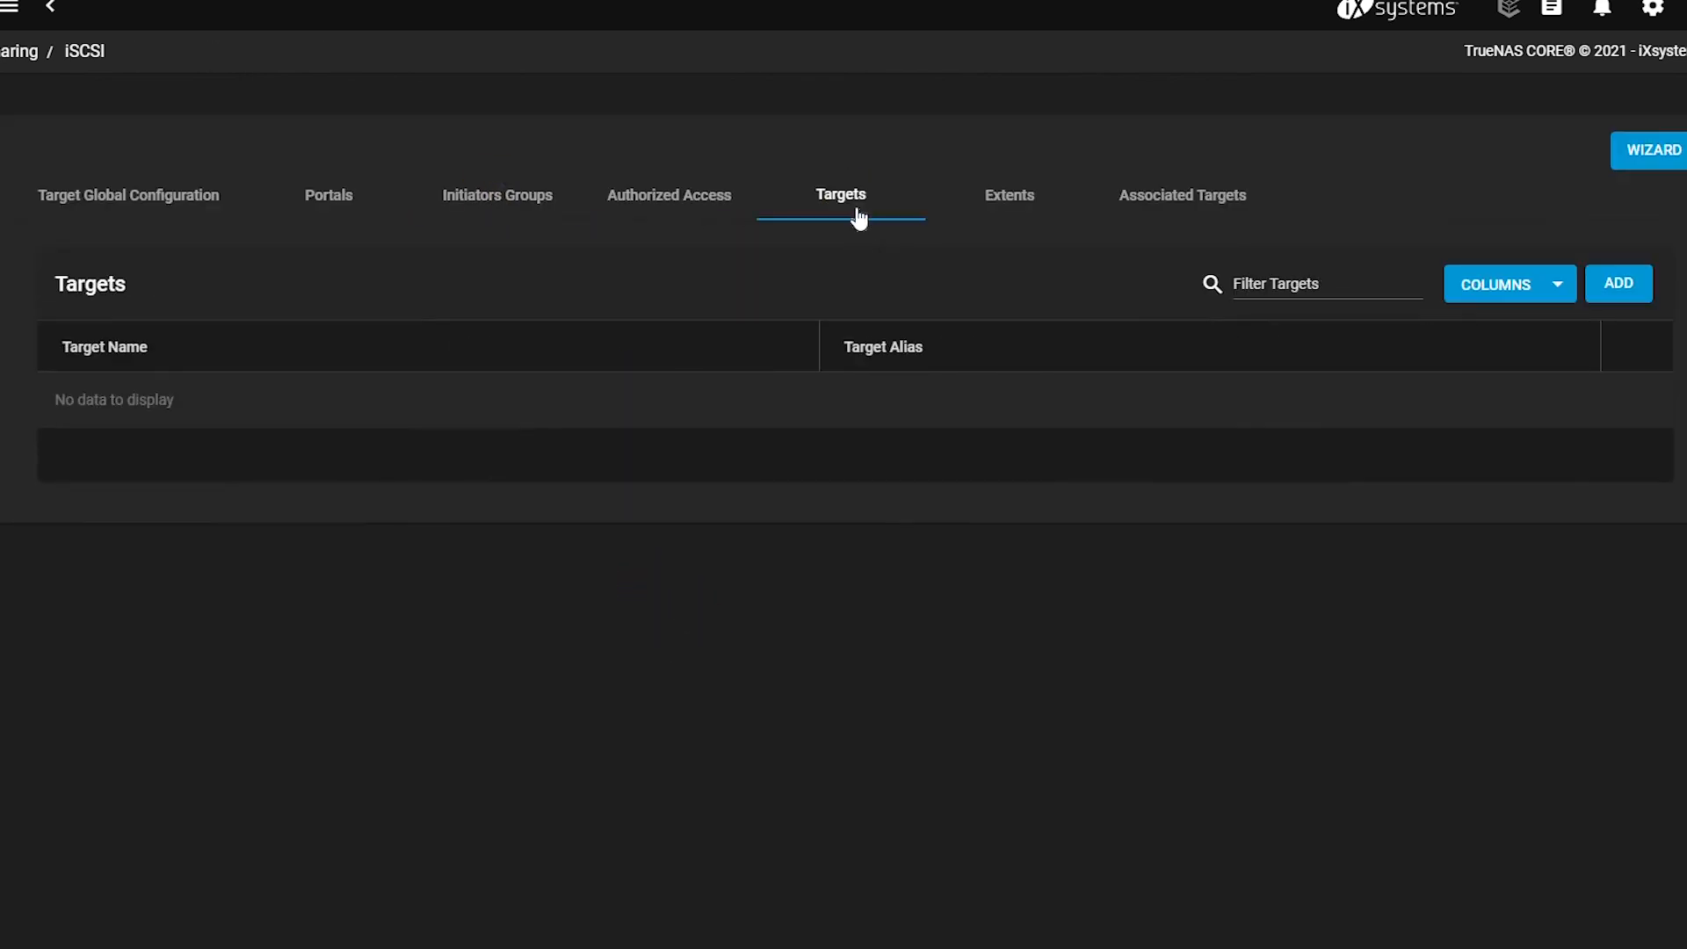
Create target iscsitarget1, aliased to its name, with portal group 1 and initiator group 1.
click(1622, 282)
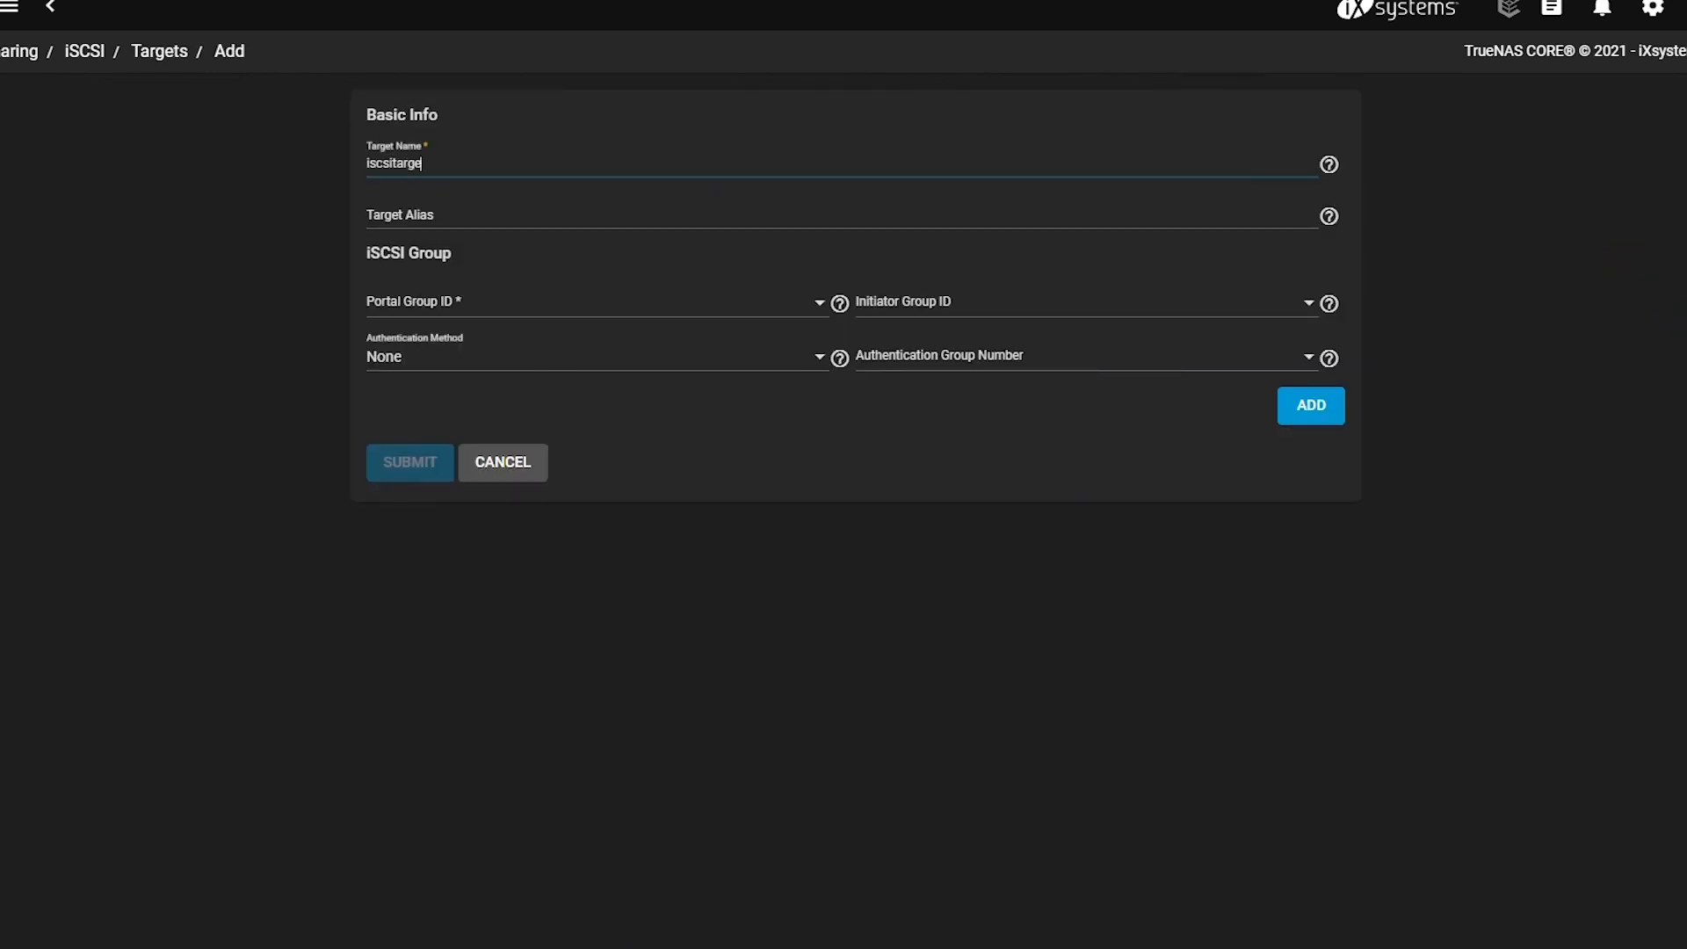
key(ctrl+a)
key(ctrl+c)
key(Tab)
key(ctrl+v)
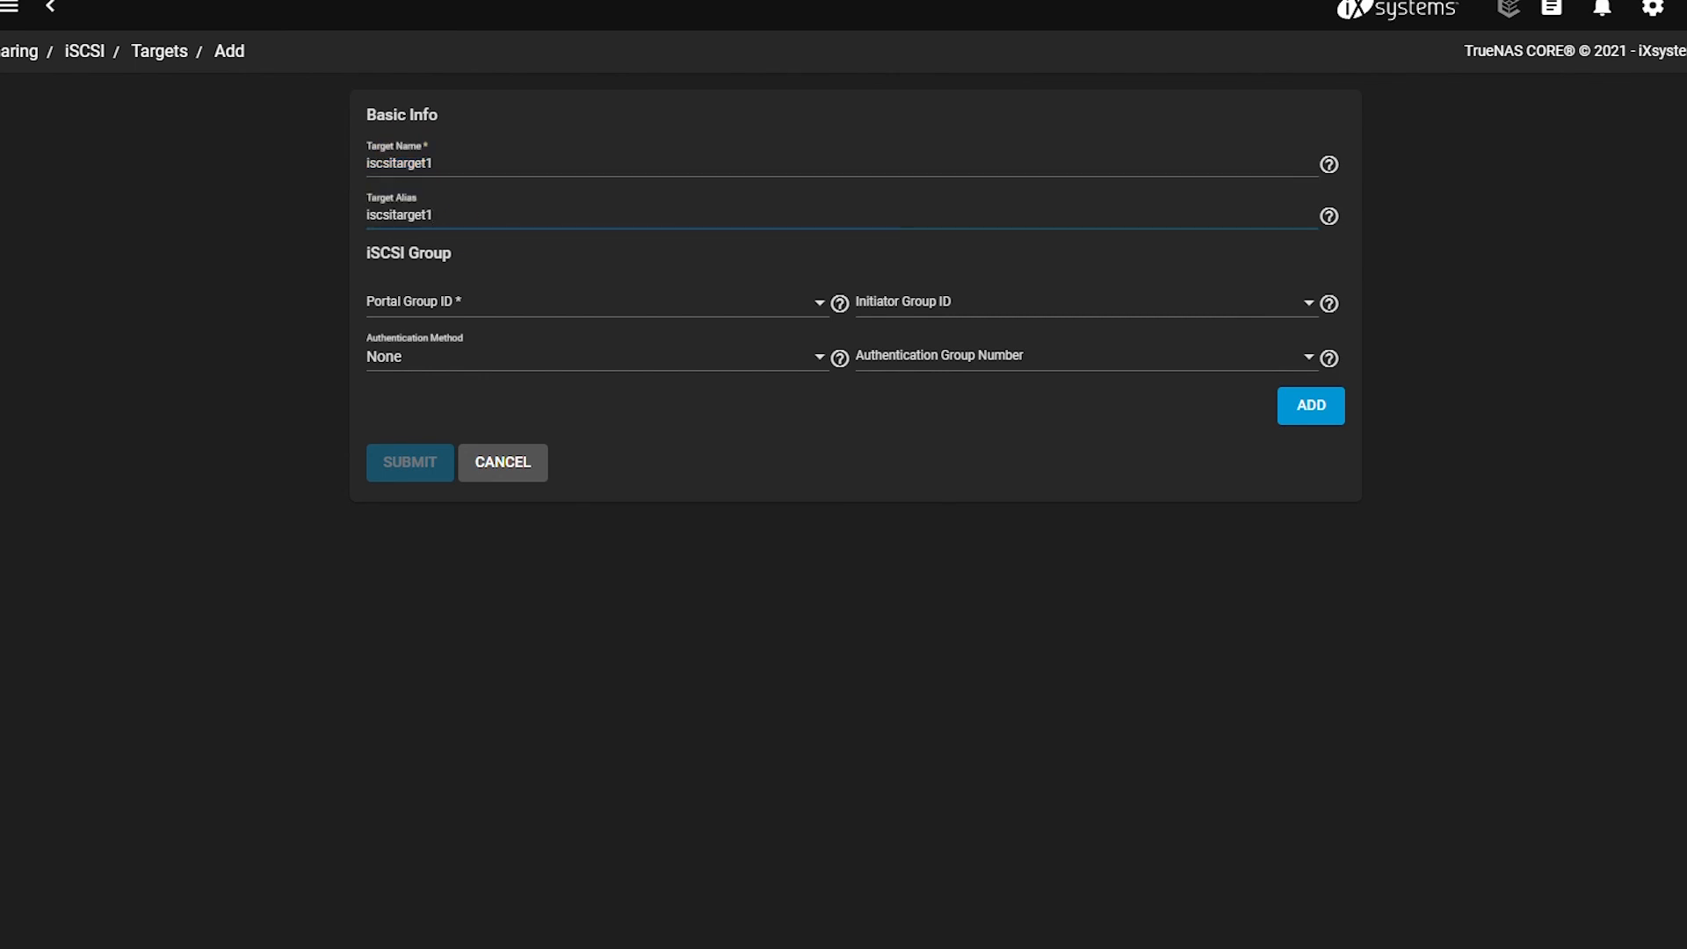
click(492, 310)
click(545, 302)
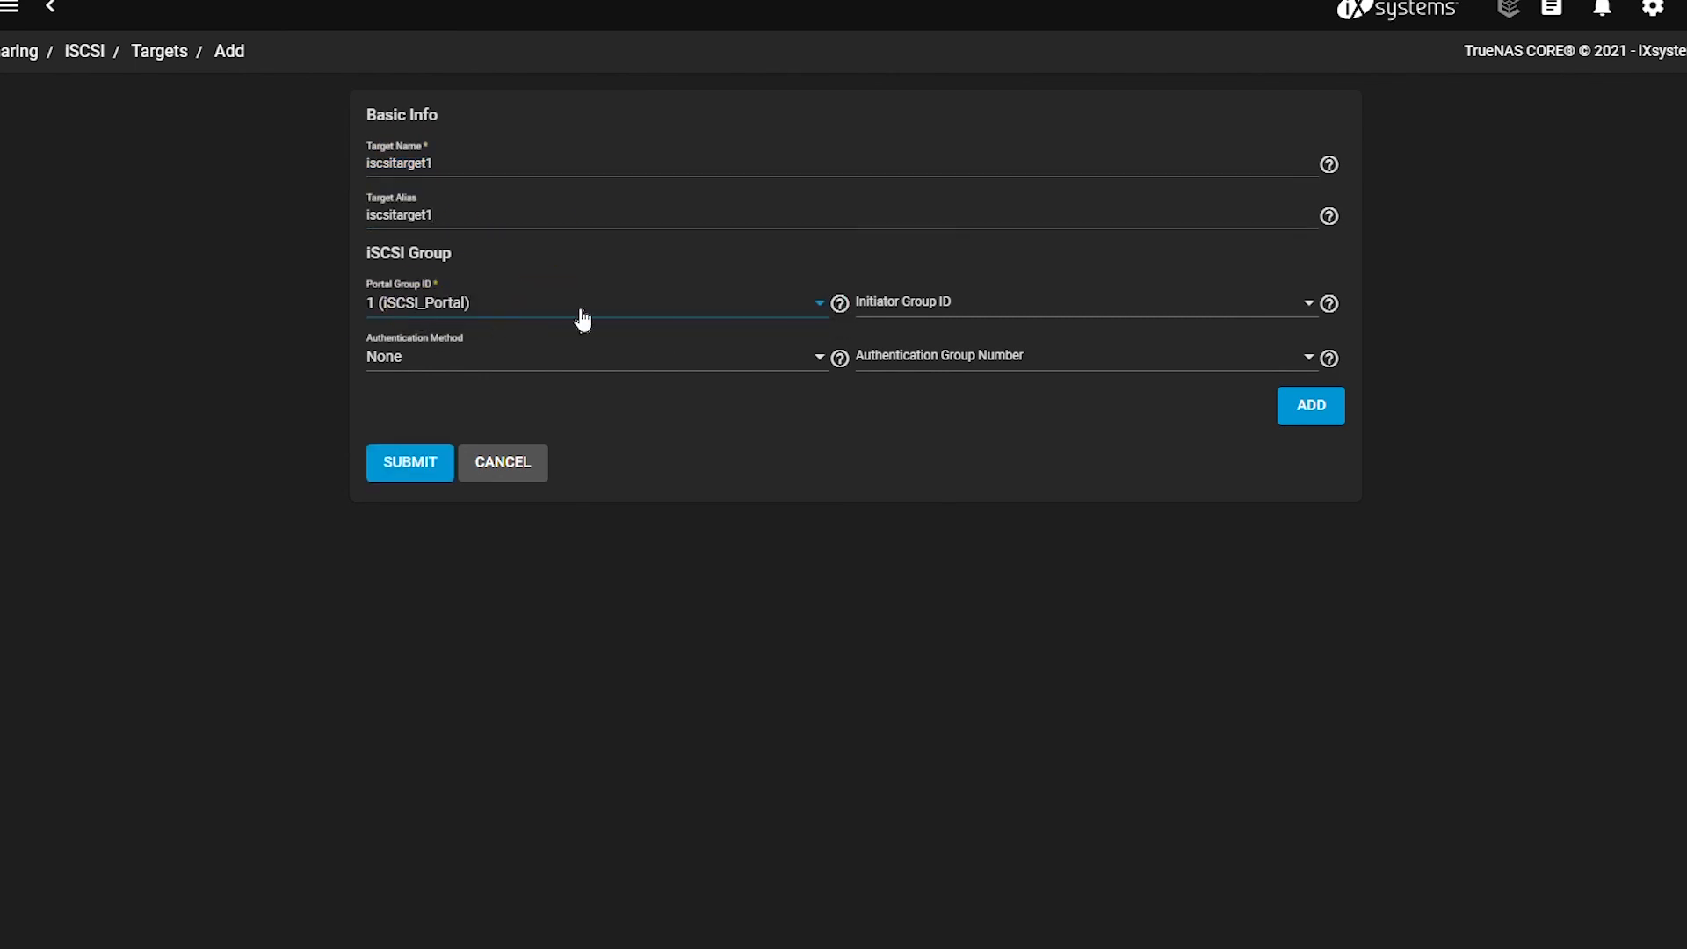
click(970, 327)
click(934, 352)
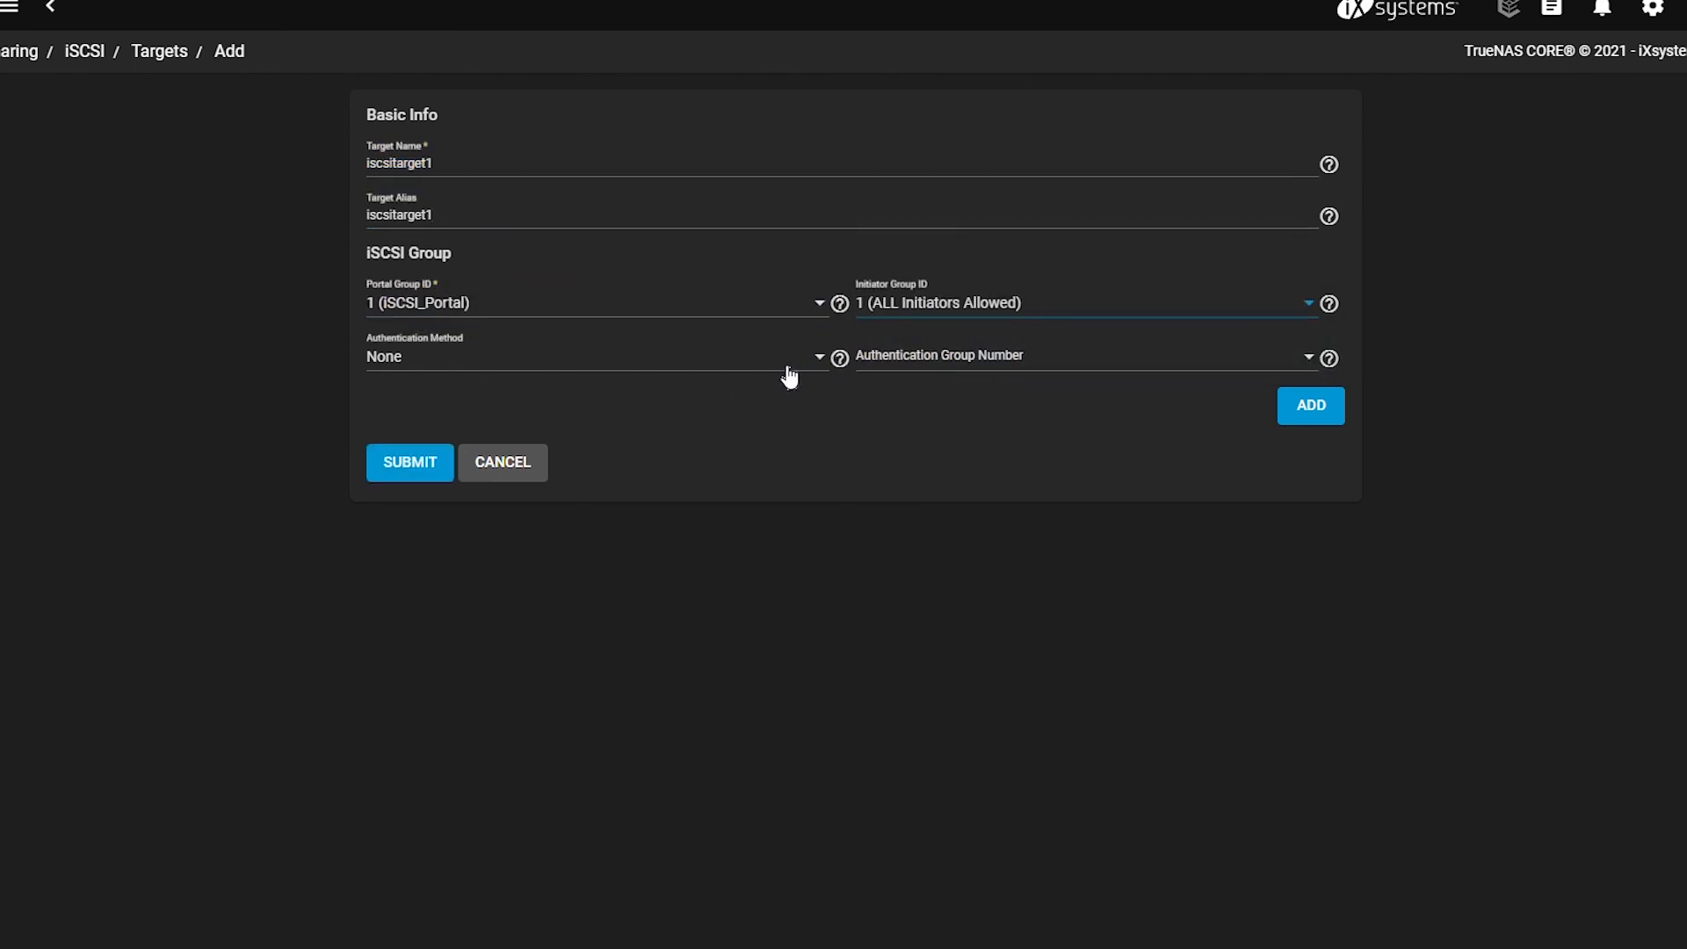
click(409, 453)
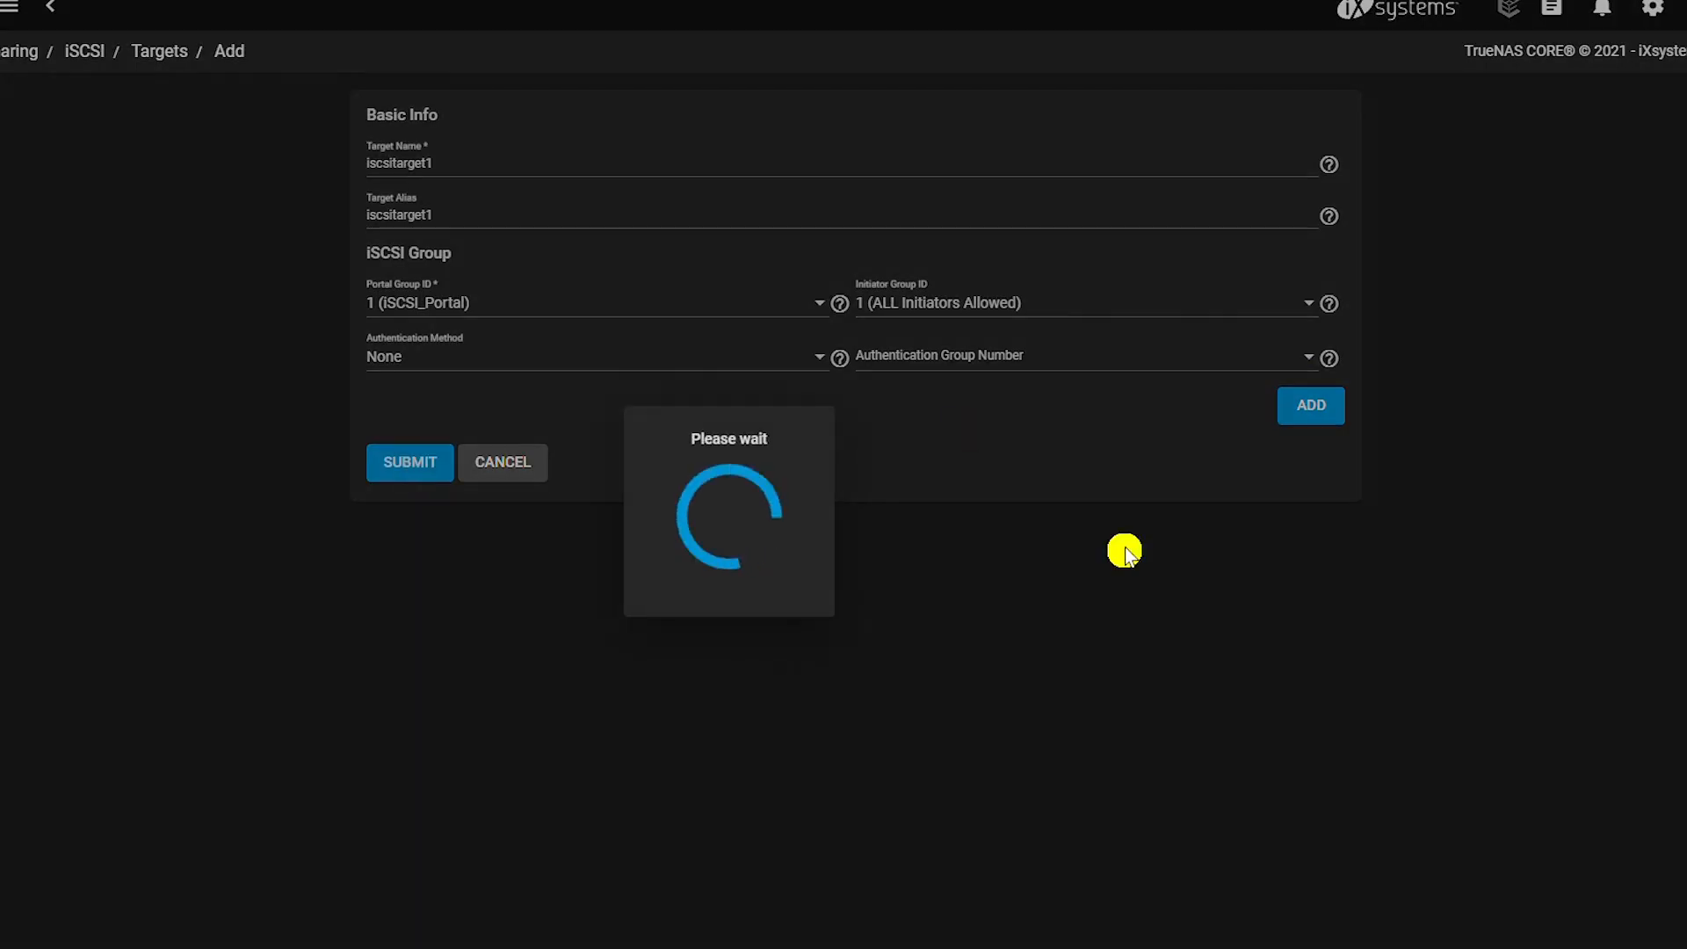
Add extent iscsi-extent using device Pool1/iSCSI-zvol.
click(1020, 197)
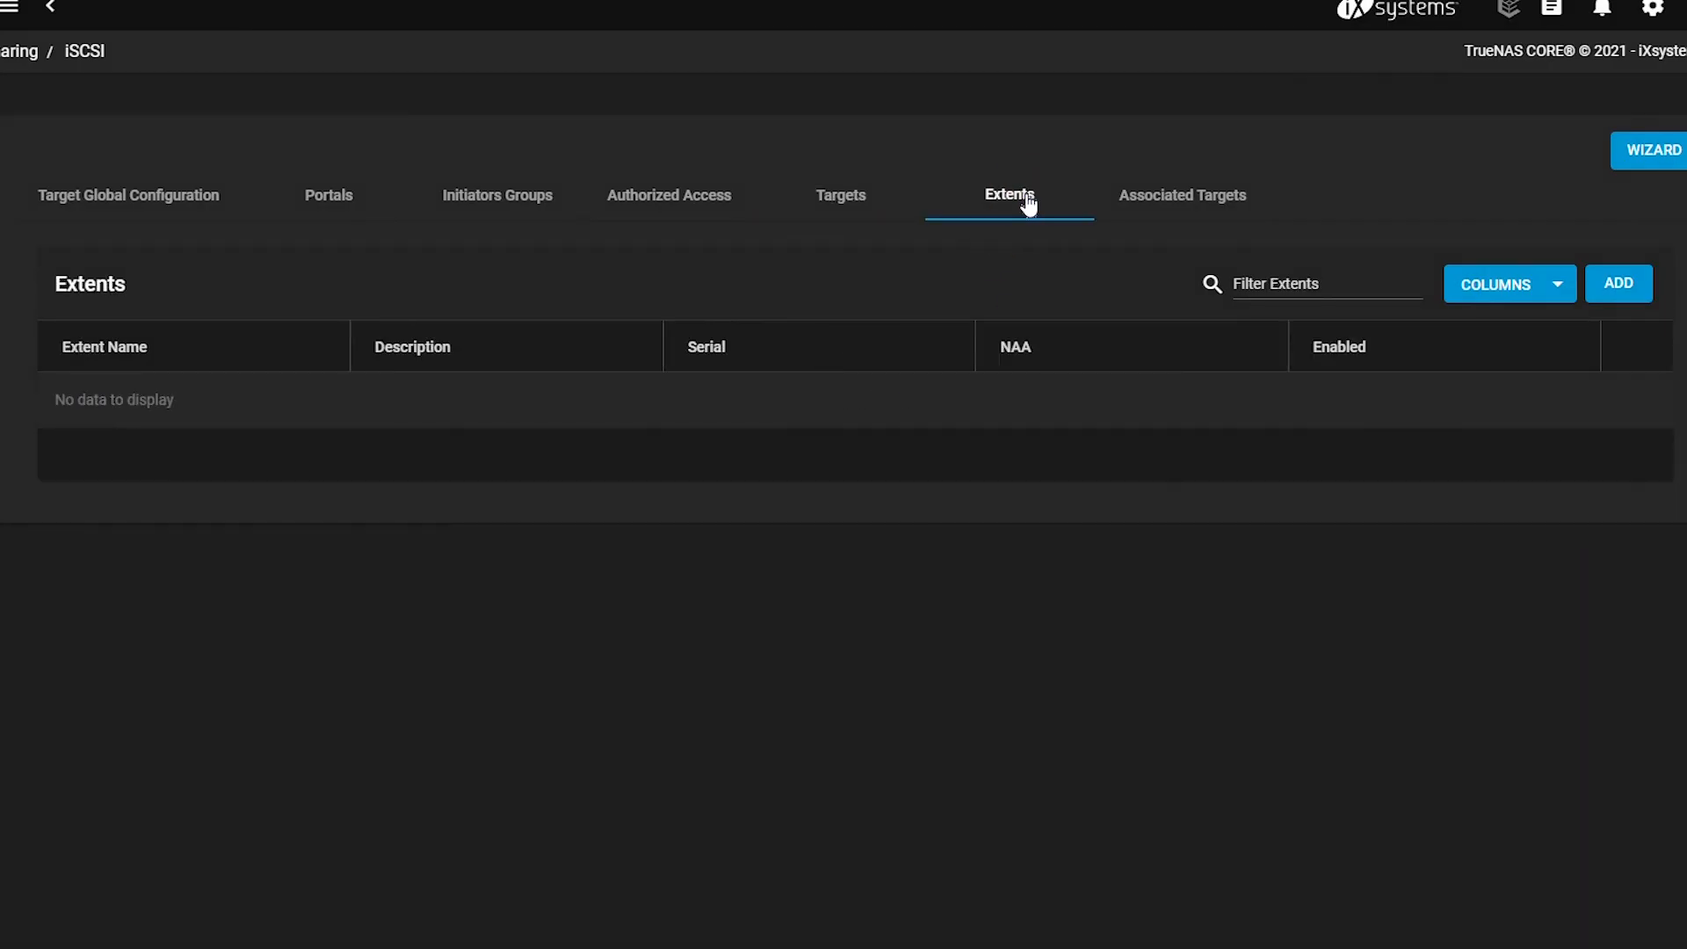
click(1619, 283)
click(530, 185)
text(iscsi-extent)
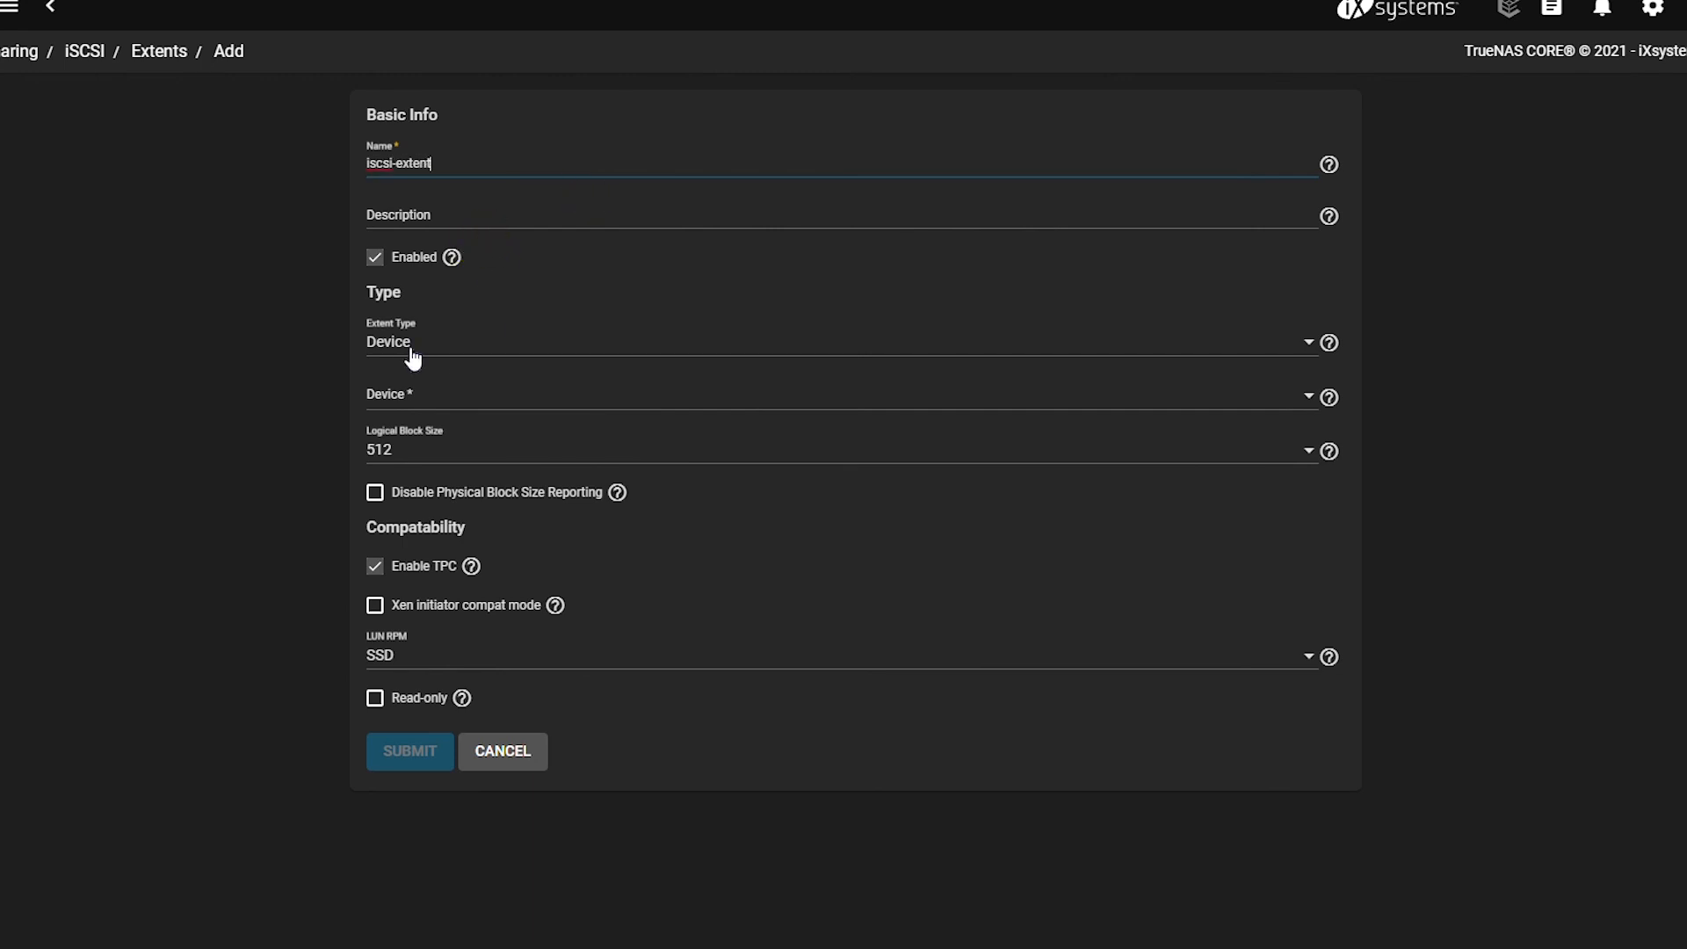
click(1300, 401)
click(441, 413)
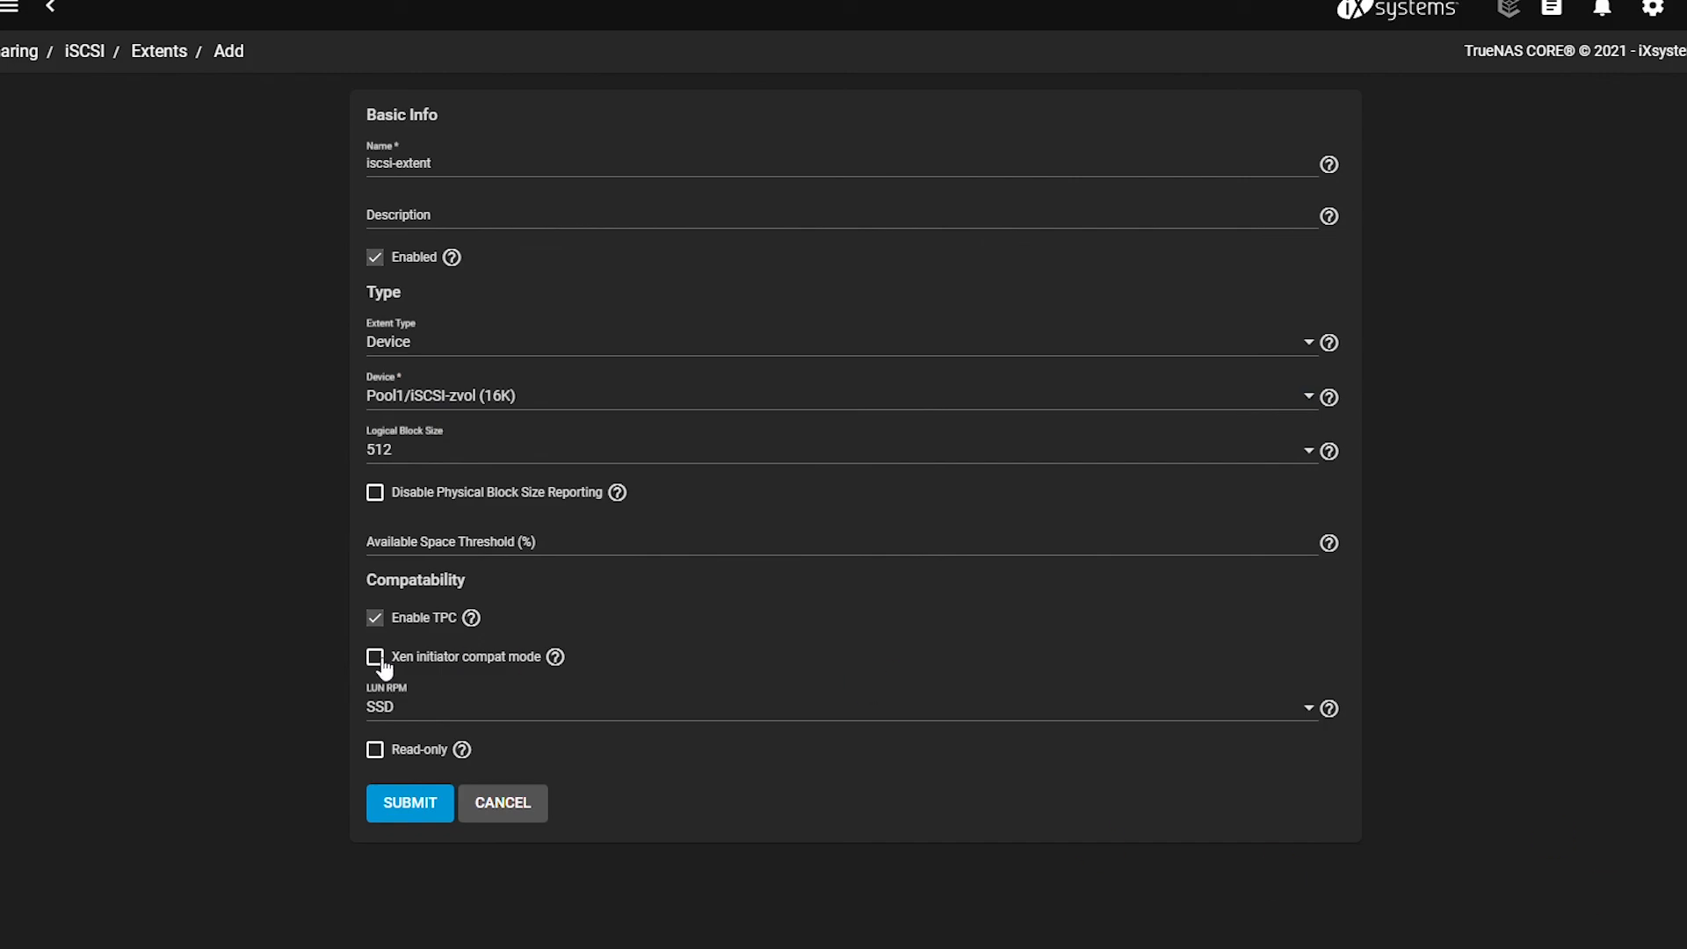
click(417, 815)
Associate iscsitarget1 with iscsi-extent as LUN 0.
click(1200, 208)
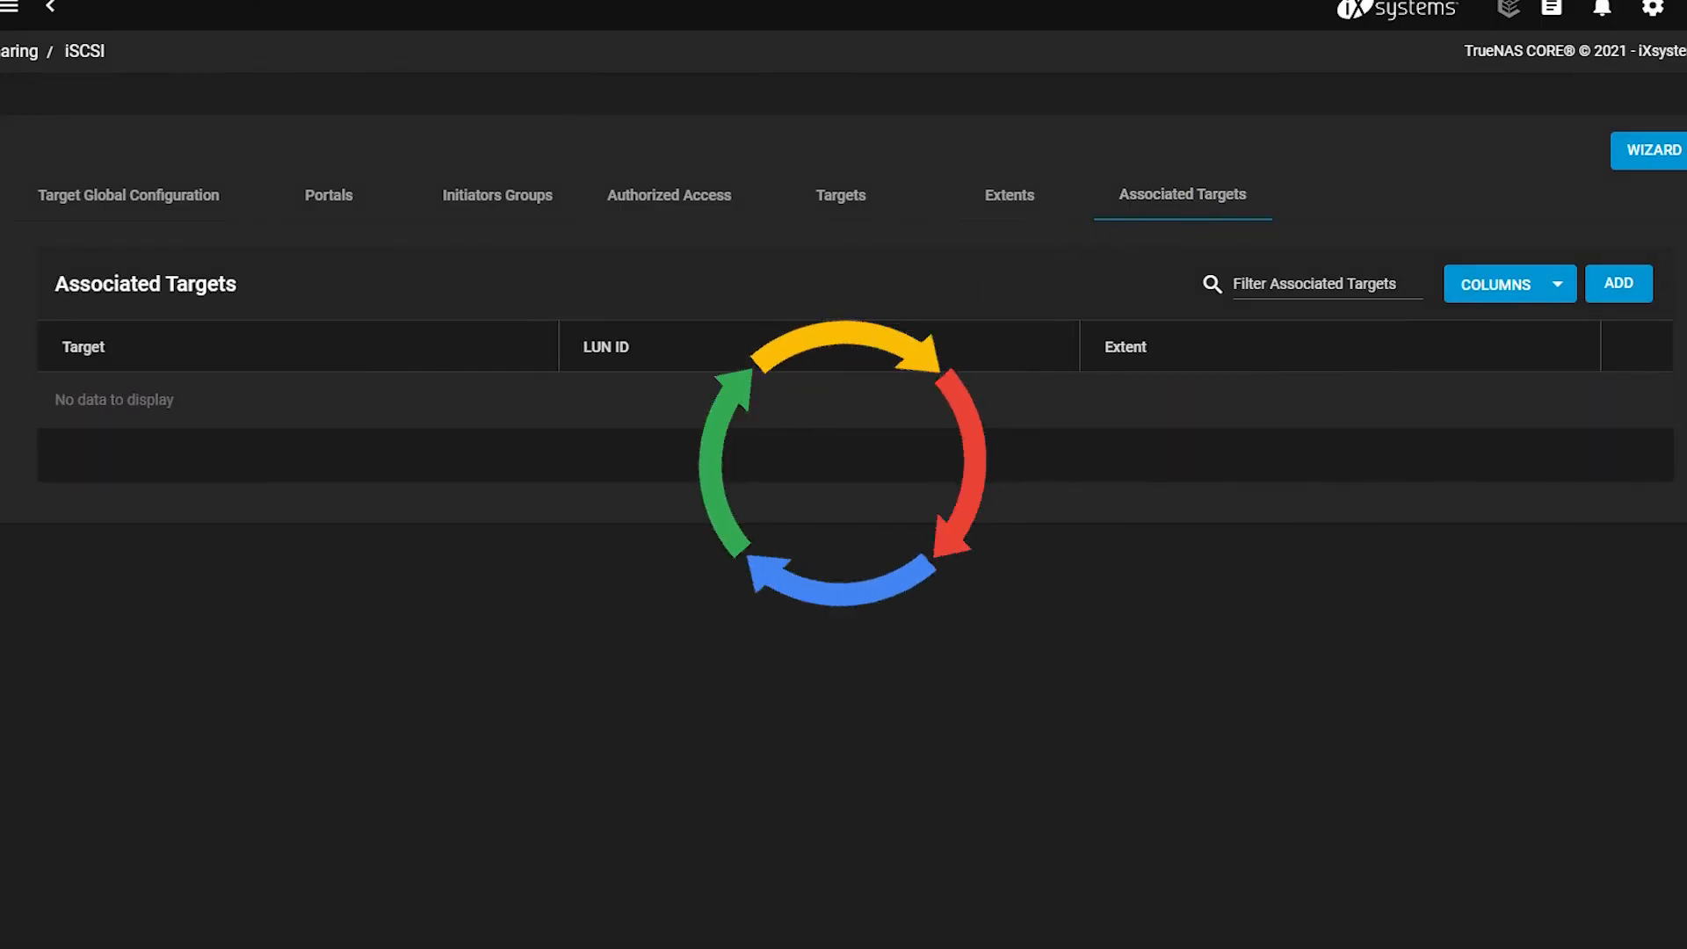
click(1621, 283)
click(400, 173)
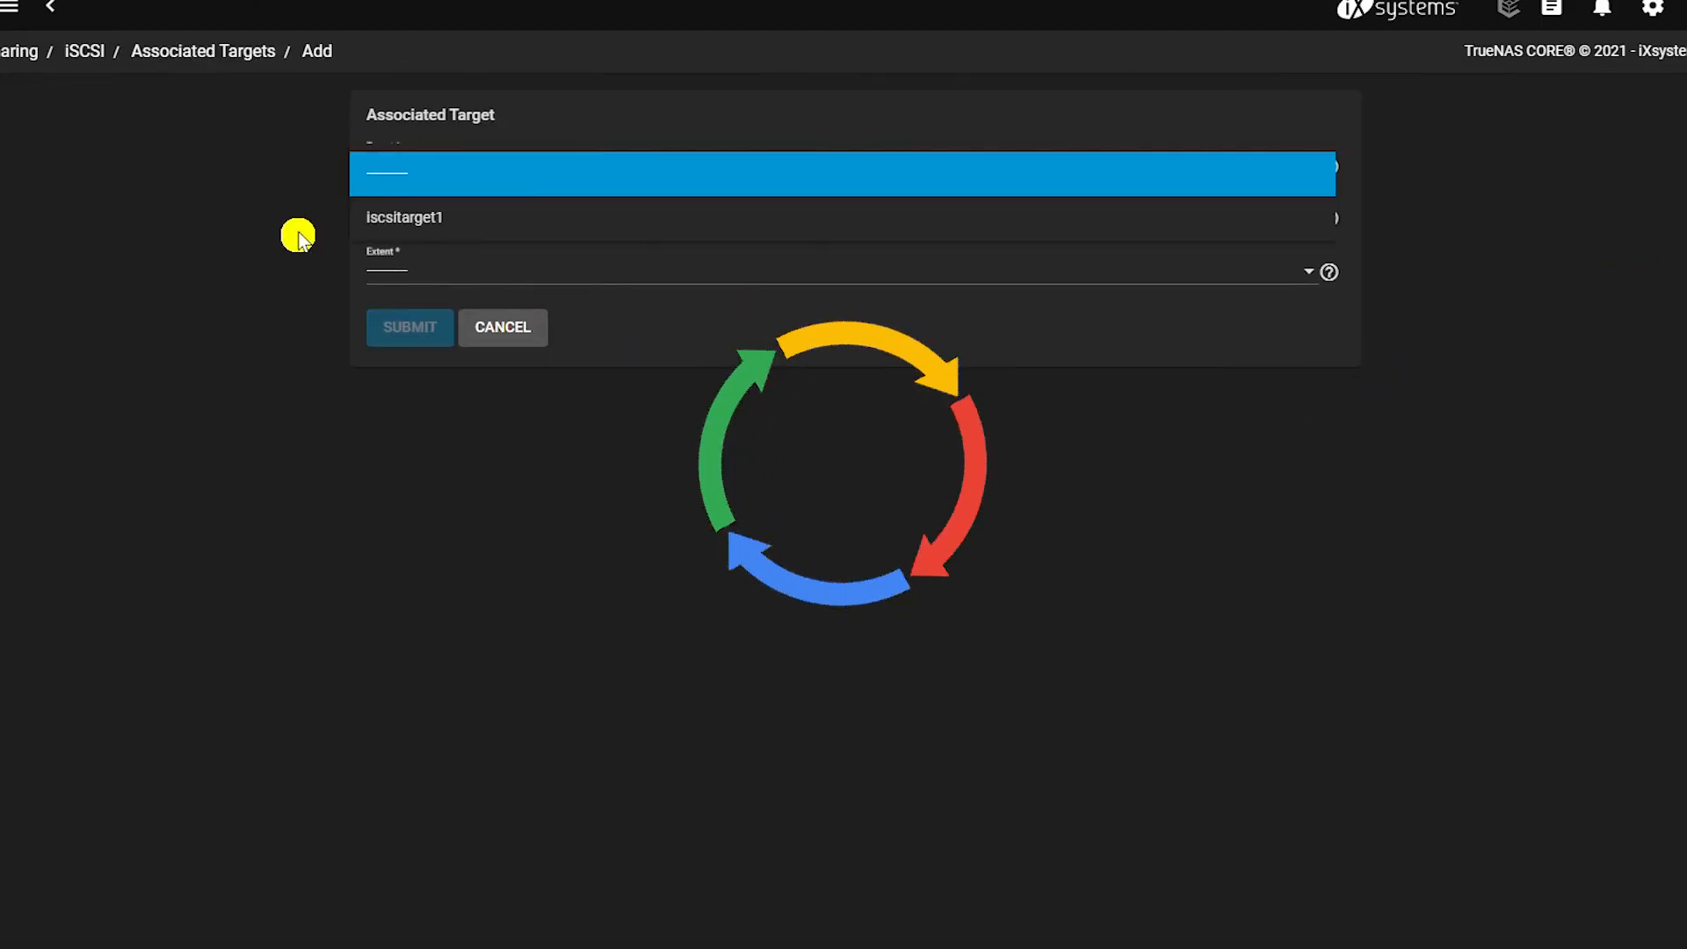
click(392, 227)
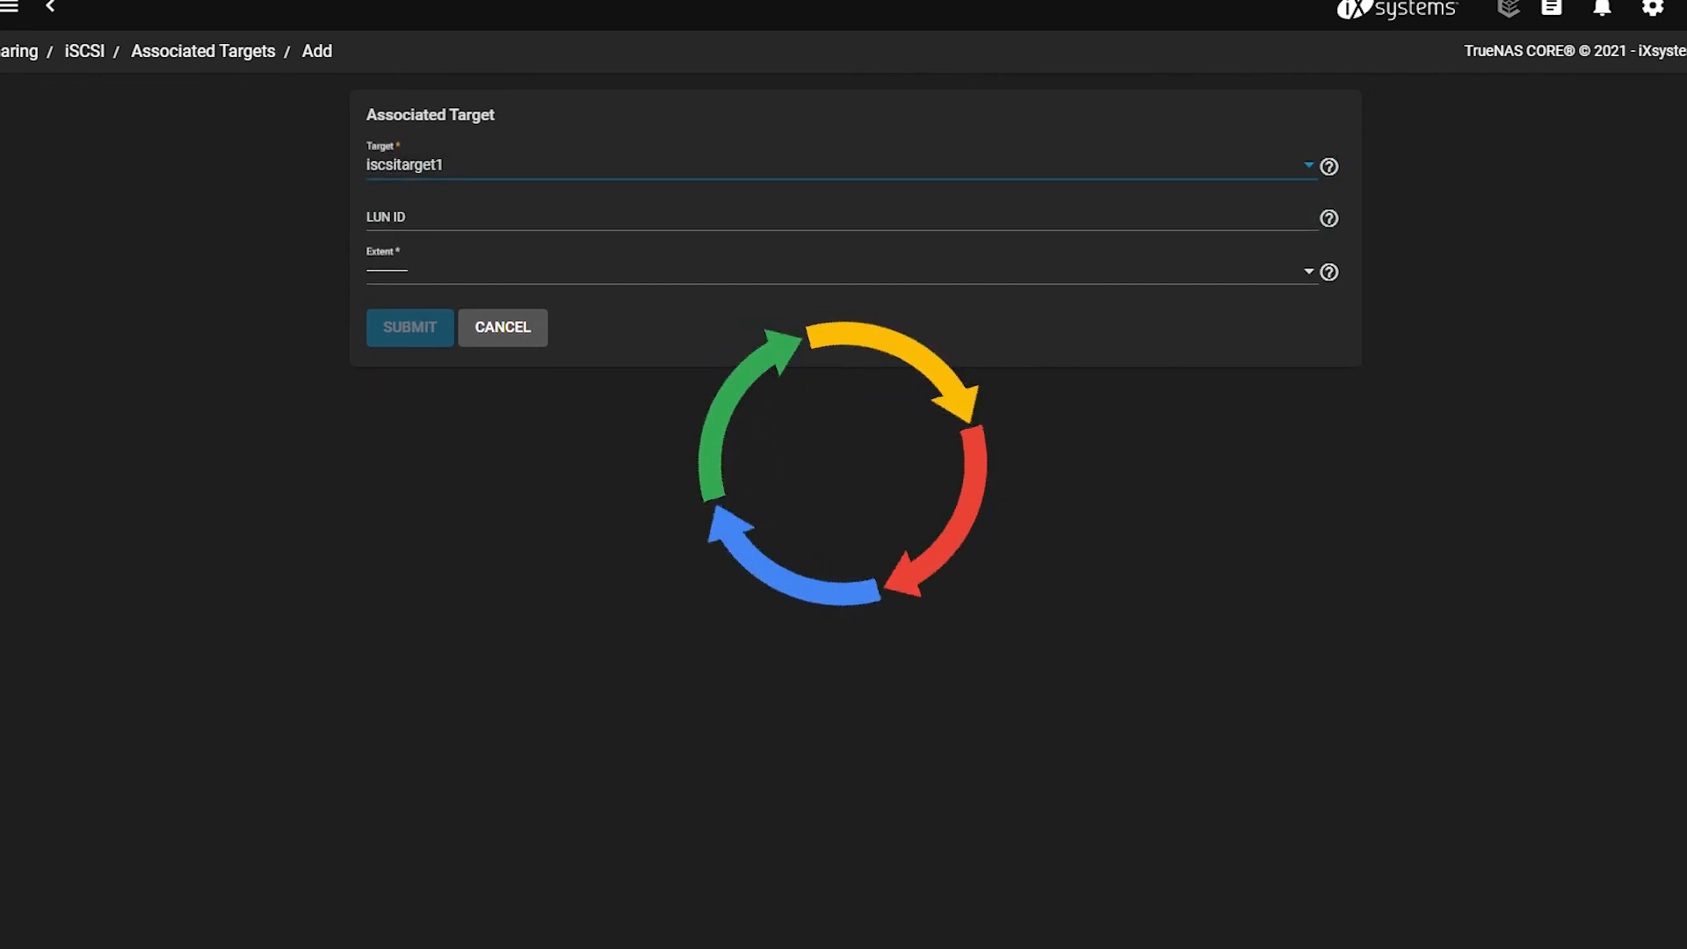
click(396, 268)
click(407, 322)
click(408, 334)
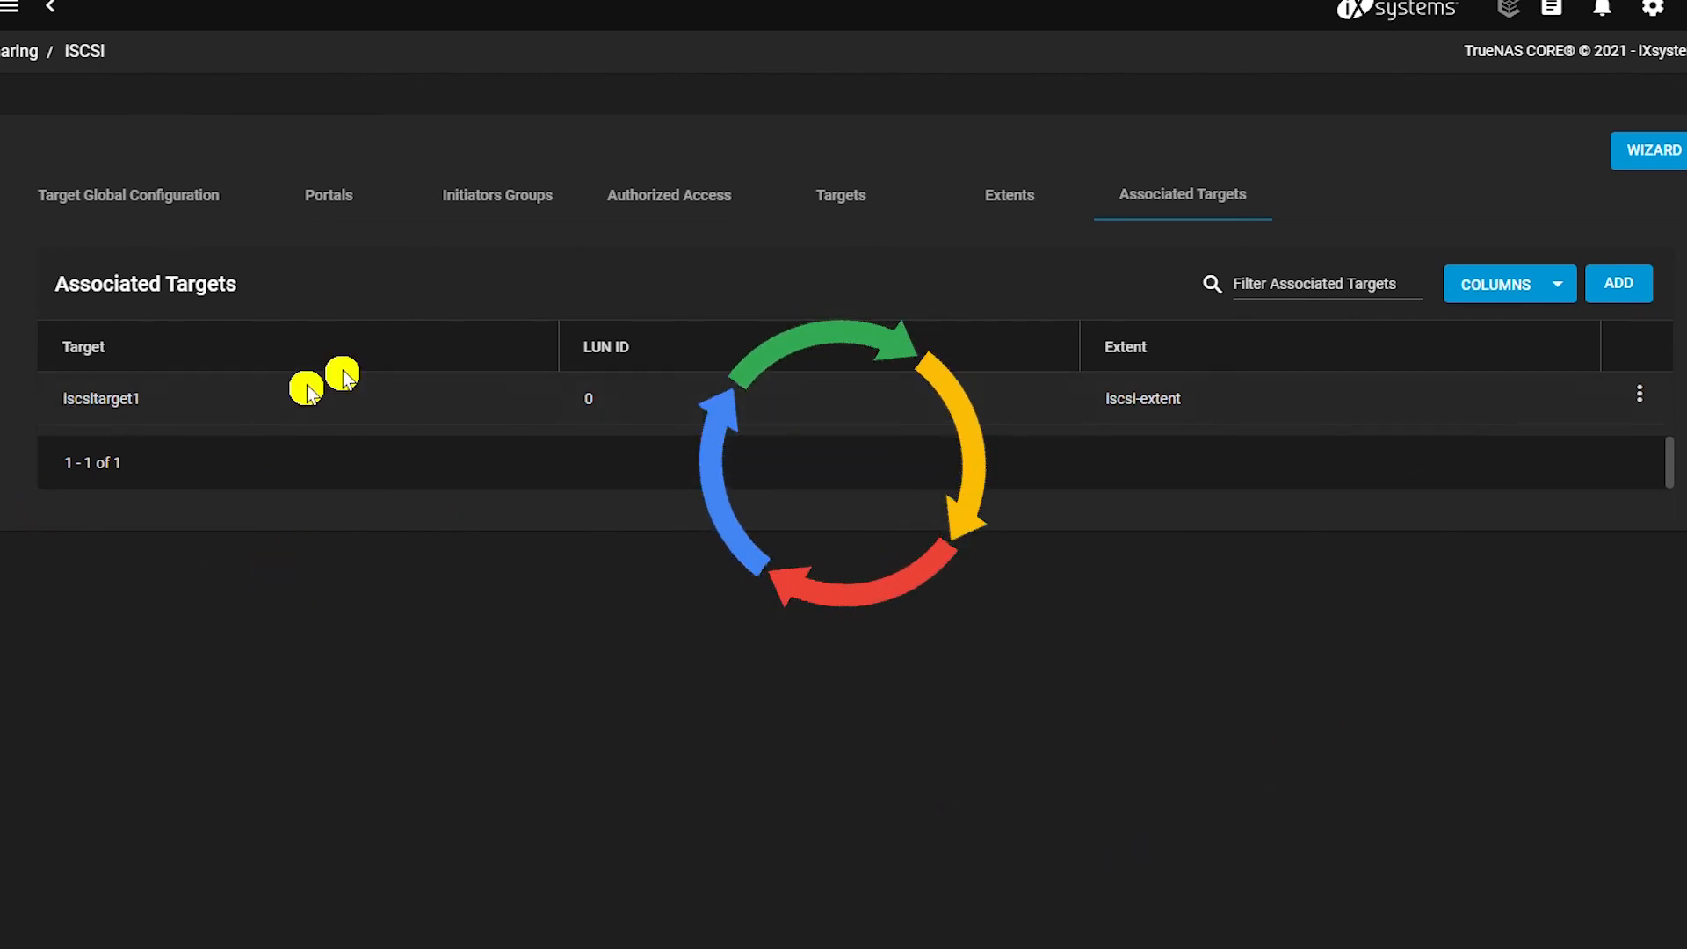
click(139, 195)
drag(520, 296, 359, 297)
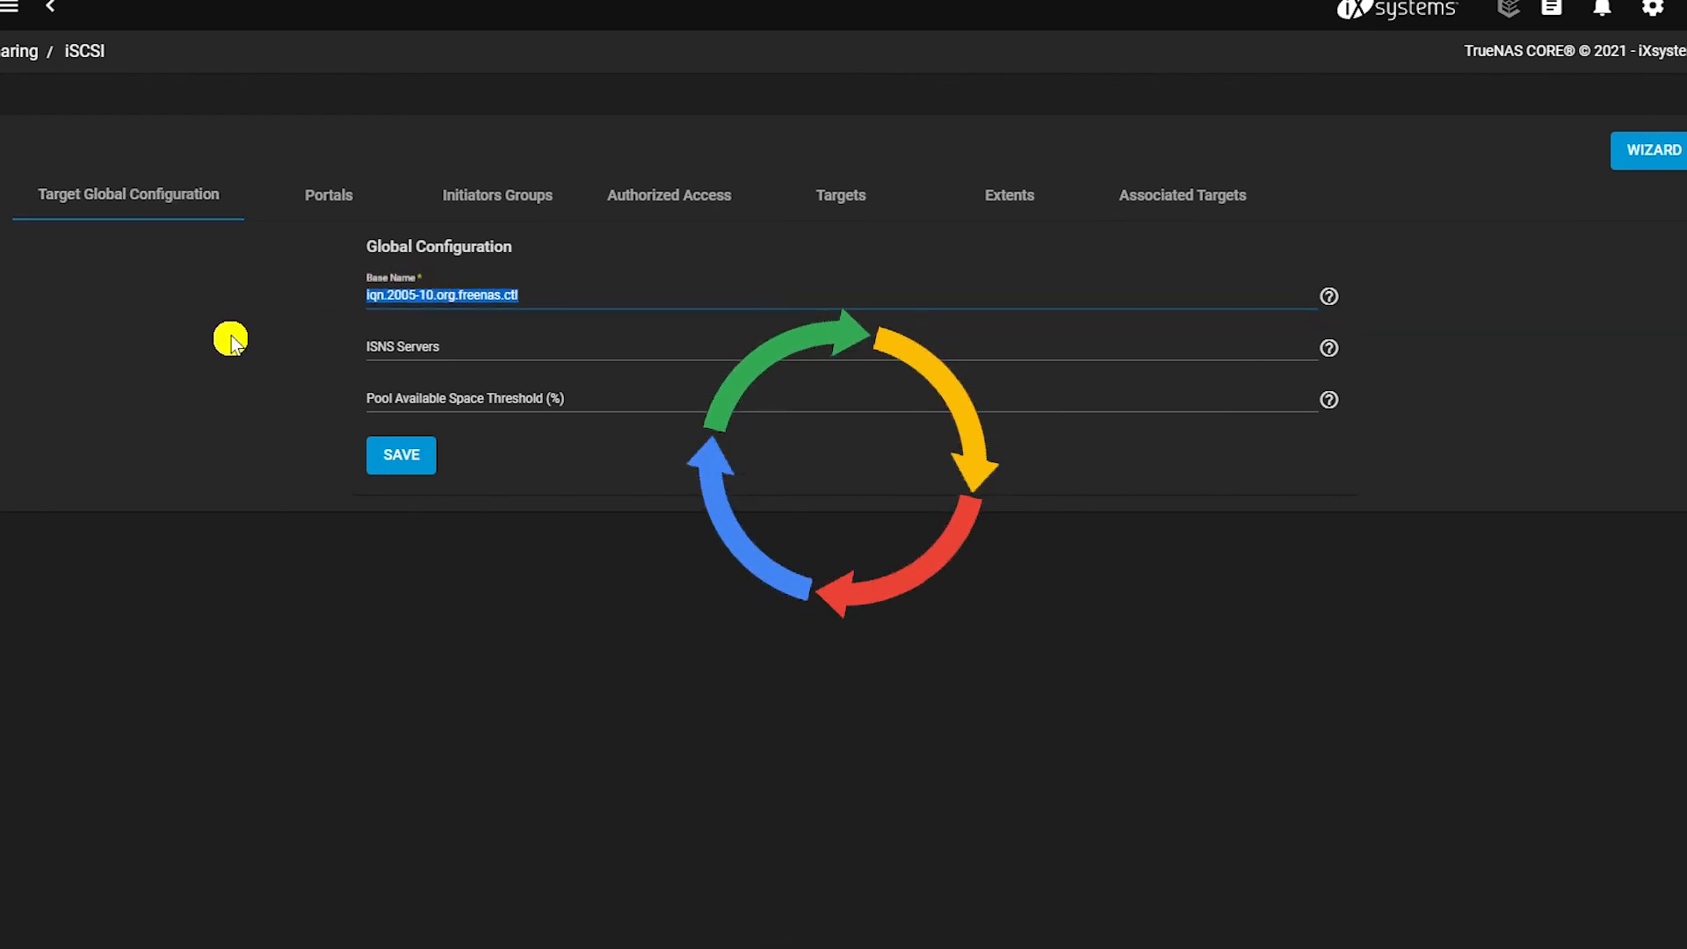